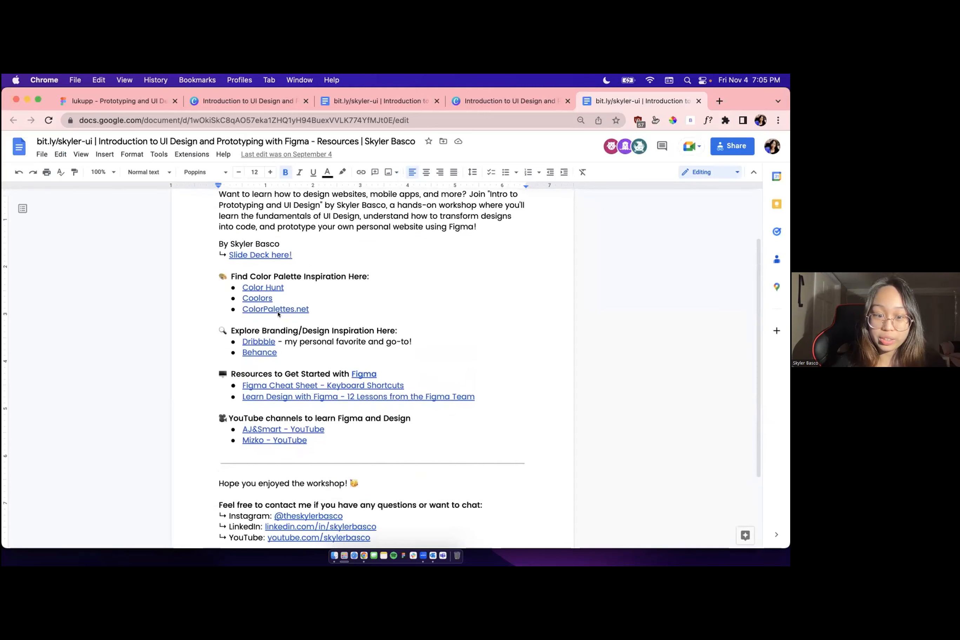
# Review the resources document, checking the ColorPalettes.net and Dribbble links, the Figma resources, the YouTube channels and the closing contact section
pyautogui.click(301, 309)
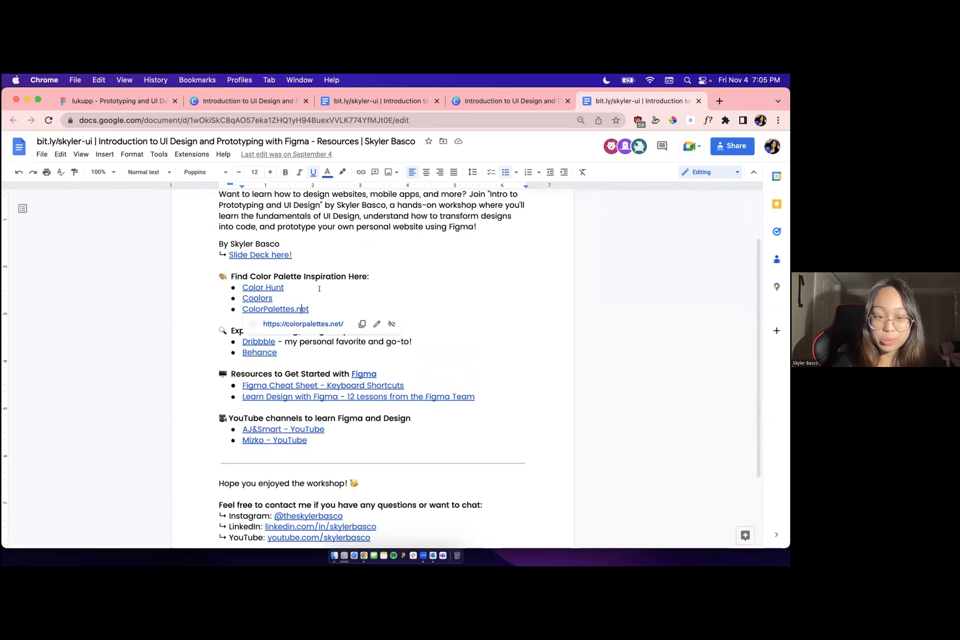
pyautogui.press('Up')
pyautogui.press('Up')
pyautogui.press('Up')
pyautogui.press('Up')
pyautogui.press('Up')
pyautogui.press('Up')
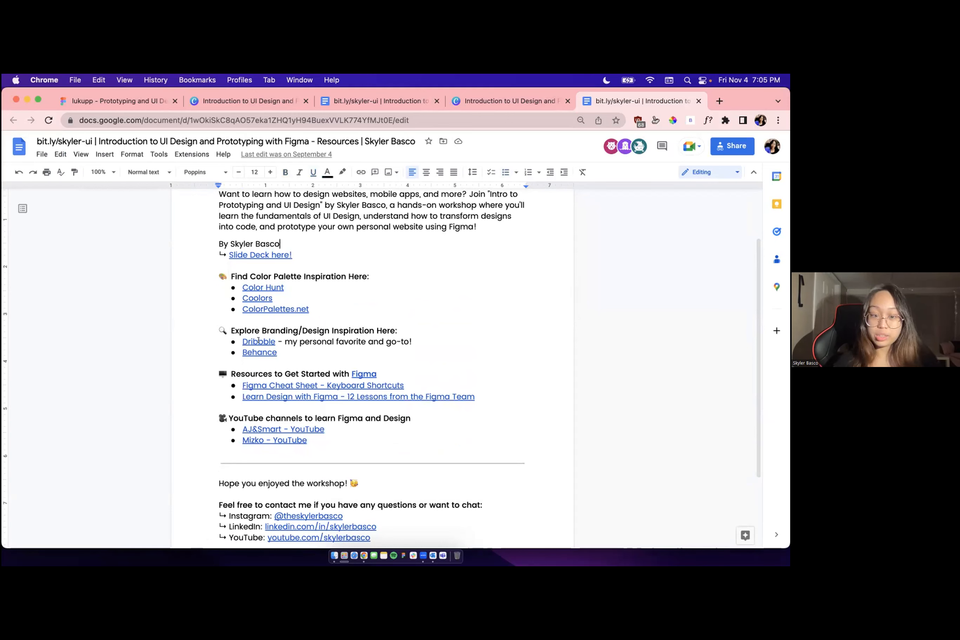
pyautogui.click(258, 341)
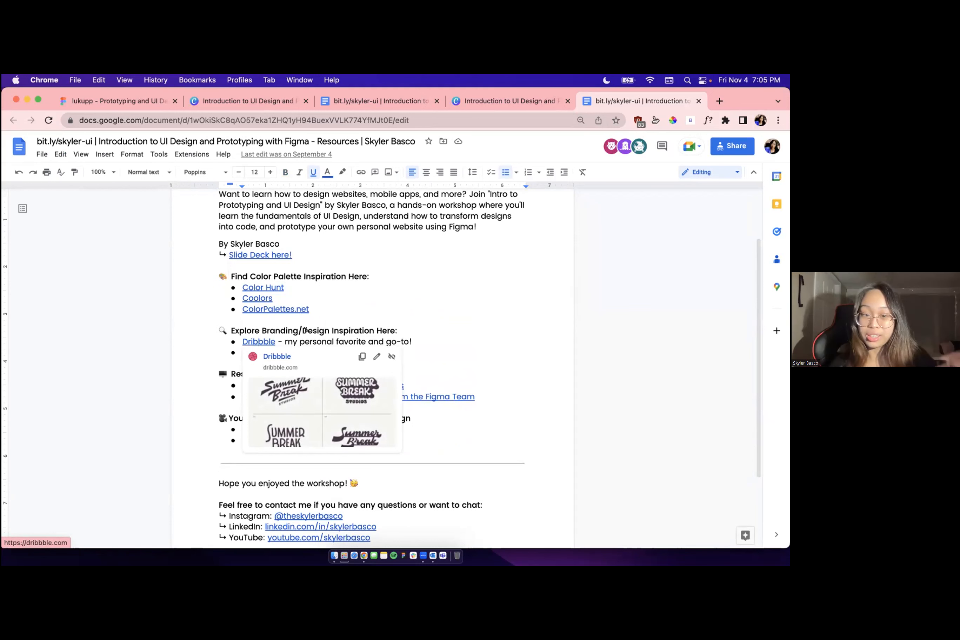
pyautogui.scroll(-2, 301, 379)
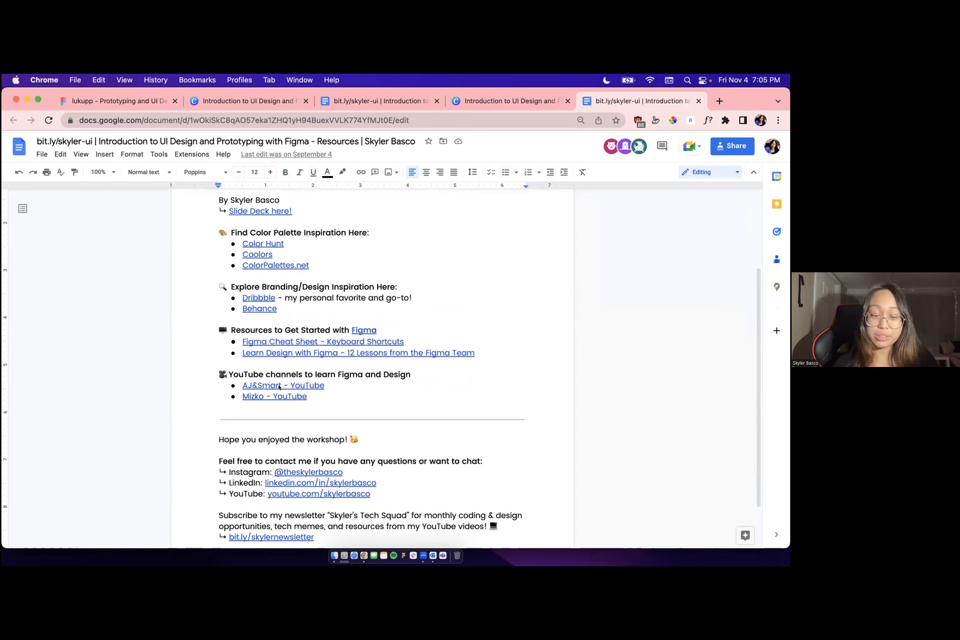
pyautogui.scroll(-2, 276, 393)
pyautogui.scroll(5, 268, 393)
pyautogui.scroll(-5, 247, 380)
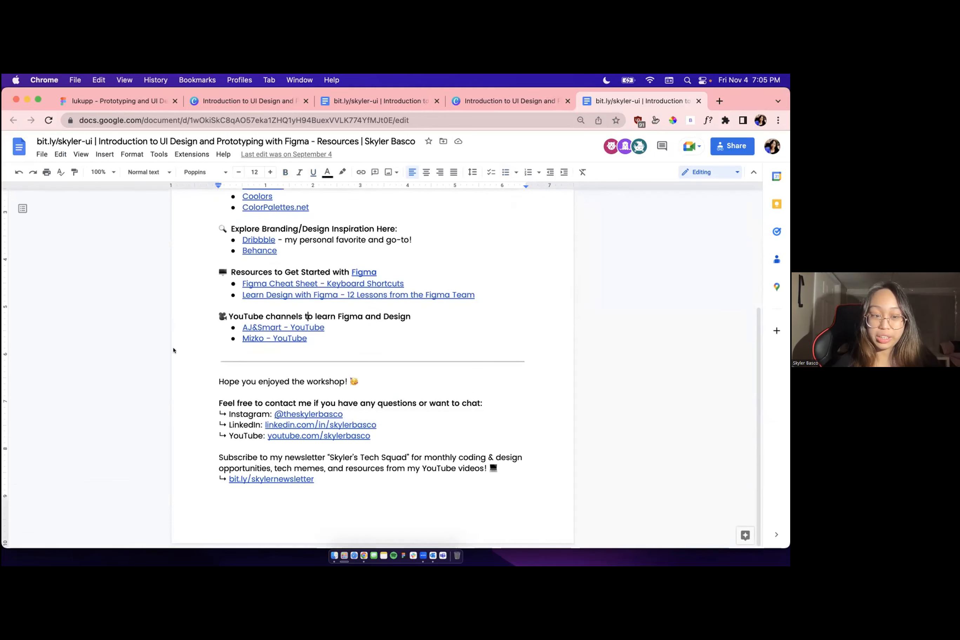
# Return to the Canva slide deck and advance to the "Ready to jump in?" slide
pyautogui.click(469, 100)
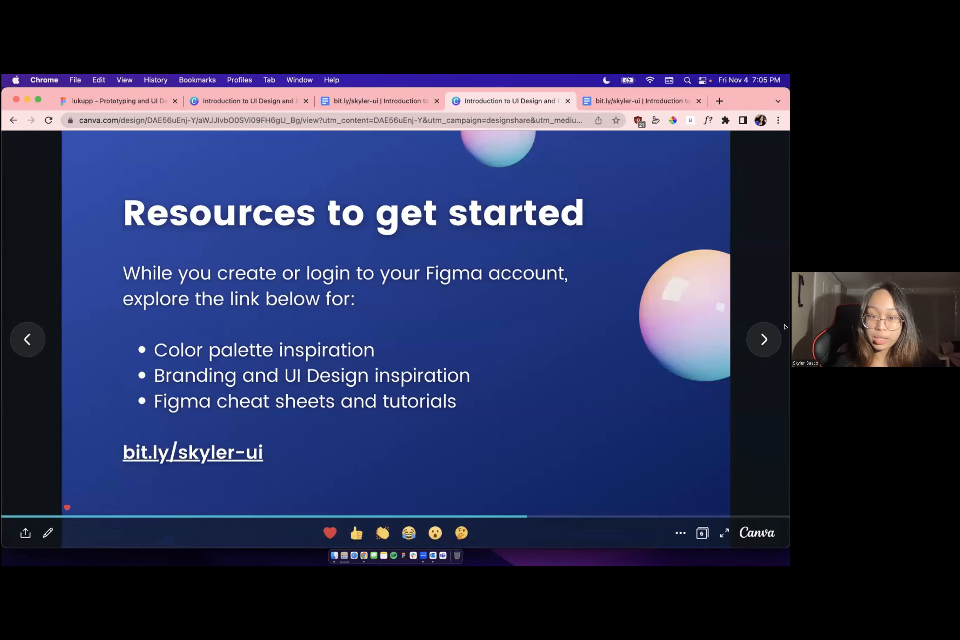
pyautogui.click(760, 343)
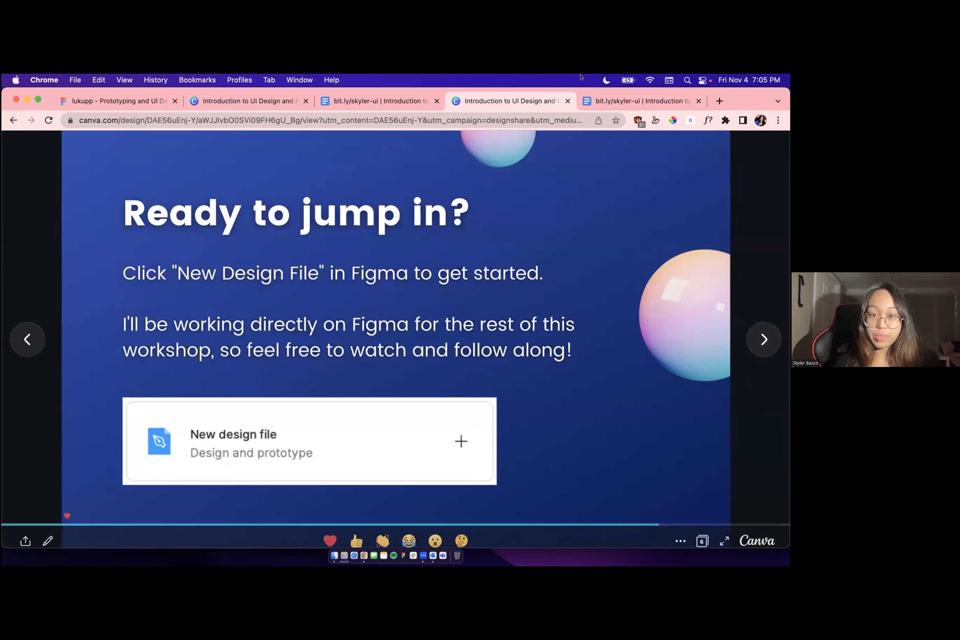
pyautogui.click(413, 106)
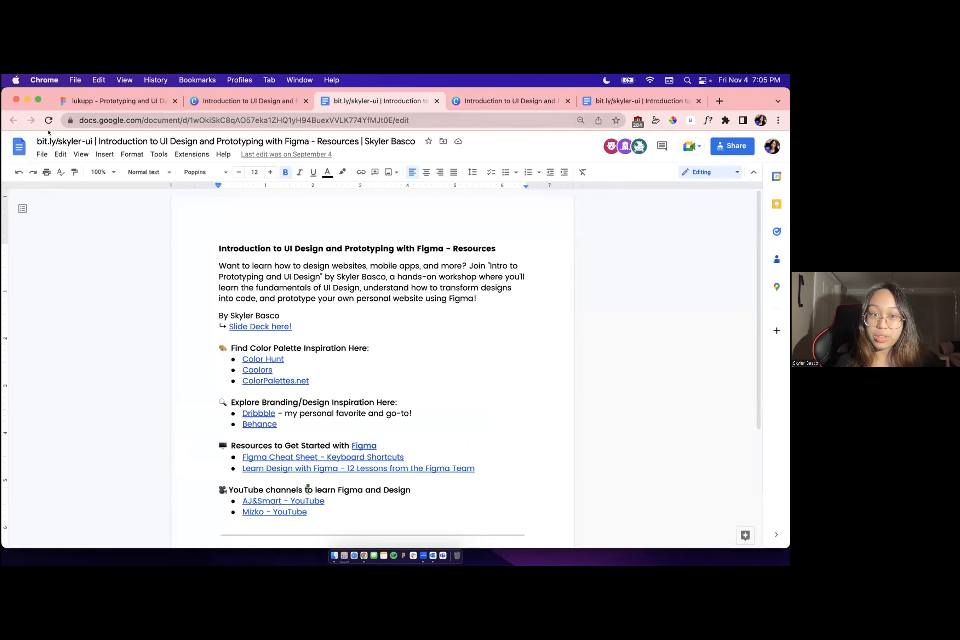
# Switch to the lukupp prototyping workshop file in Figma and copy its share link
pyautogui.click(78, 102)
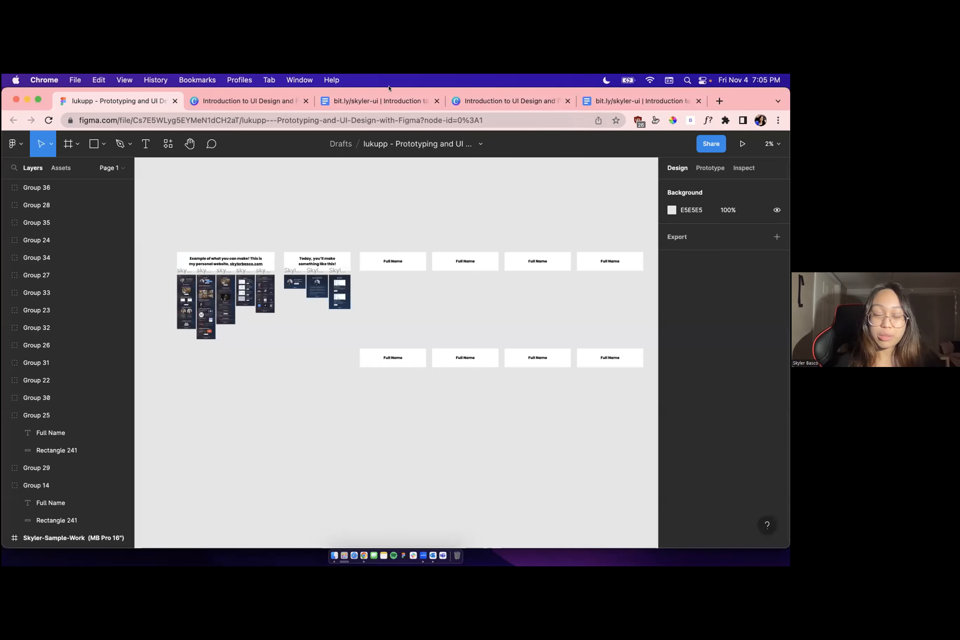
pyautogui.click(708, 144)
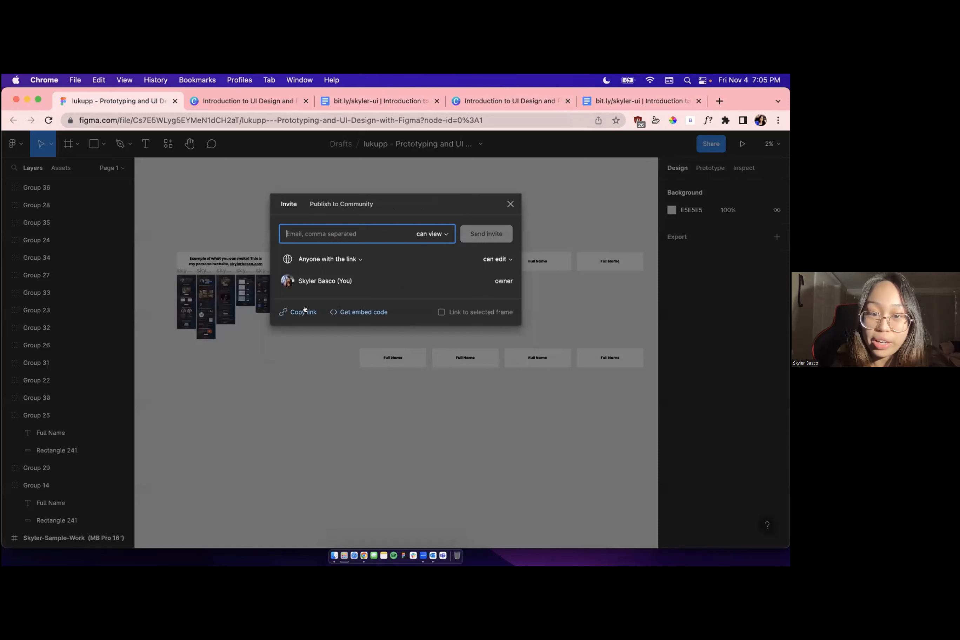
pyautogui.click(303, 312)
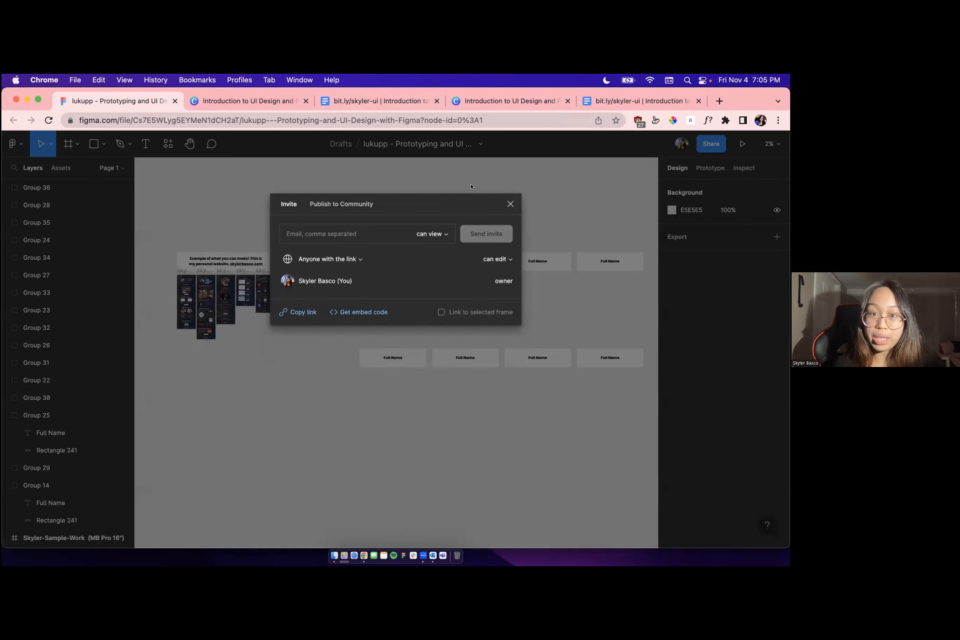
pyautogui.click(511, 204)
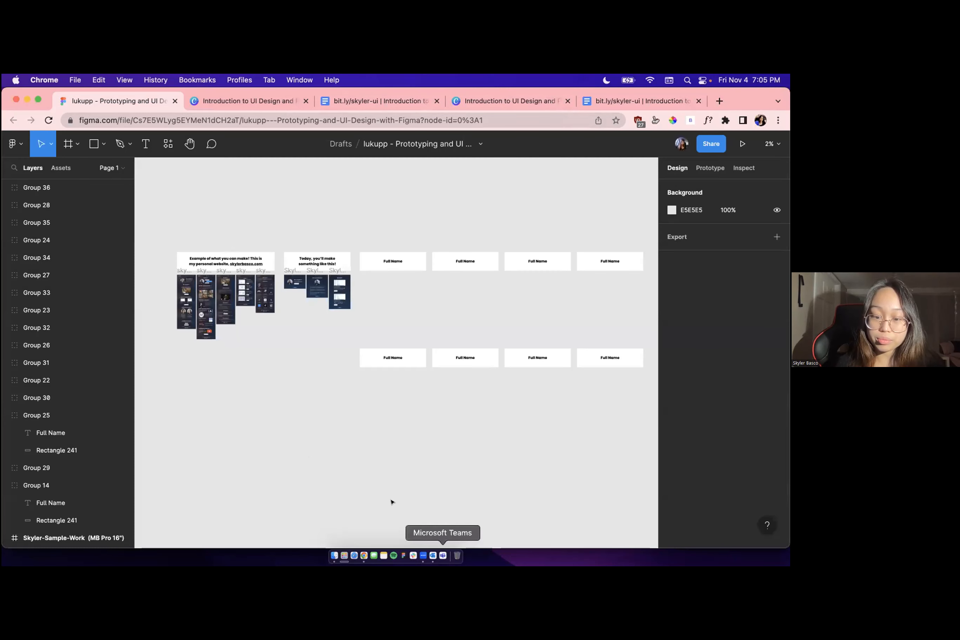
# Switch to the Zoom meeting and return to the Figma file
pyautogui.click(424, 556)
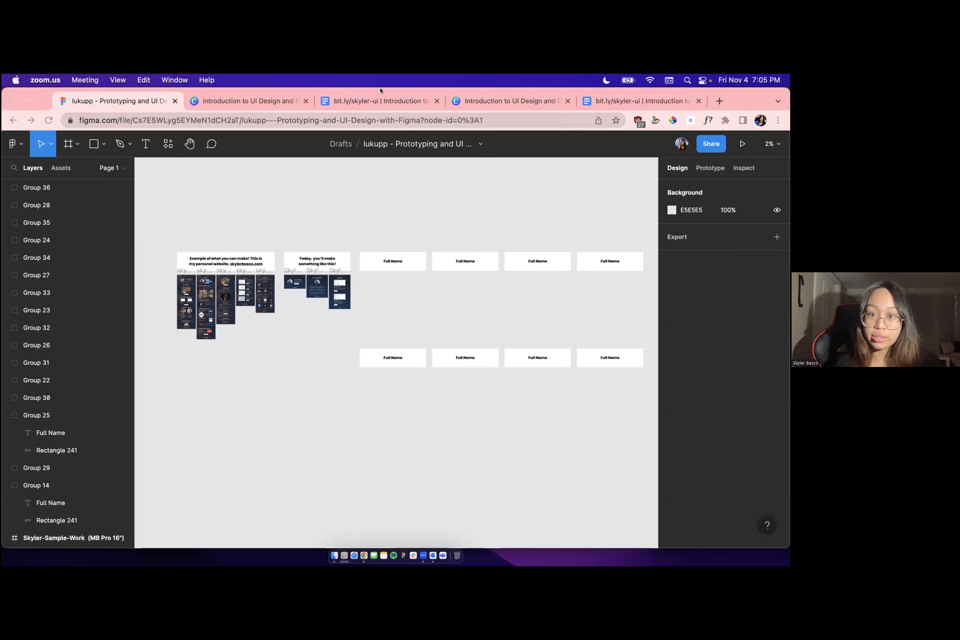
pyautogui.click(338, 246)
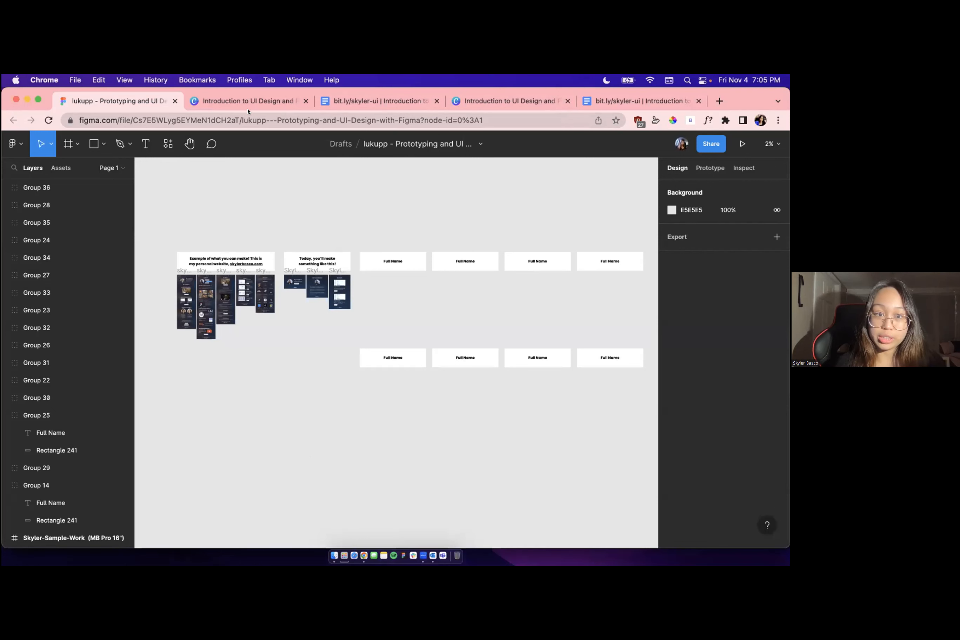
pyautogui.click(340, 516)
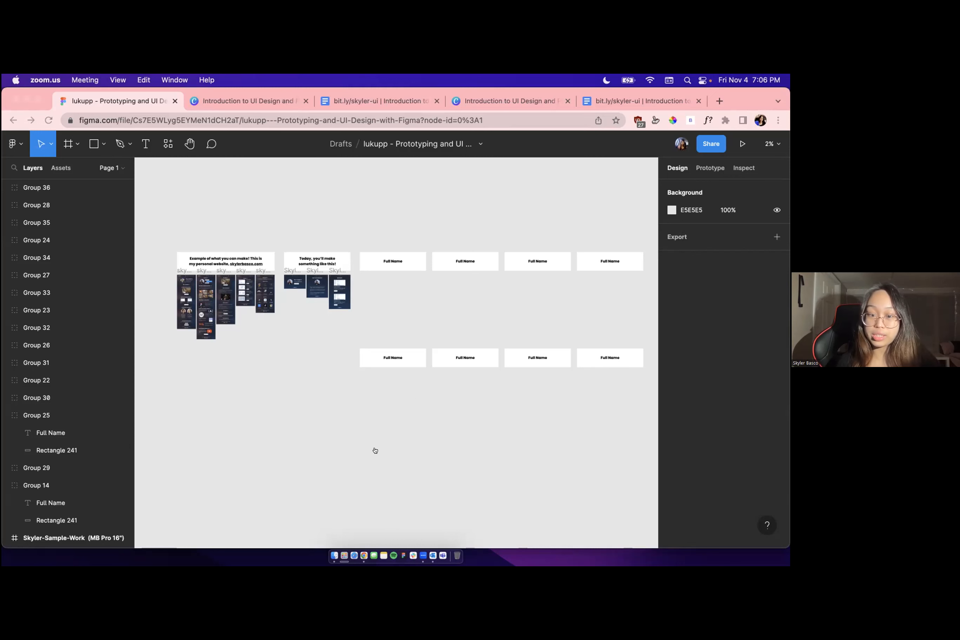
pyautogui.click(445, 217)
pyautogui.scroll(4, 405, 211)
pyautogui.scroll(-5, 401, 204)
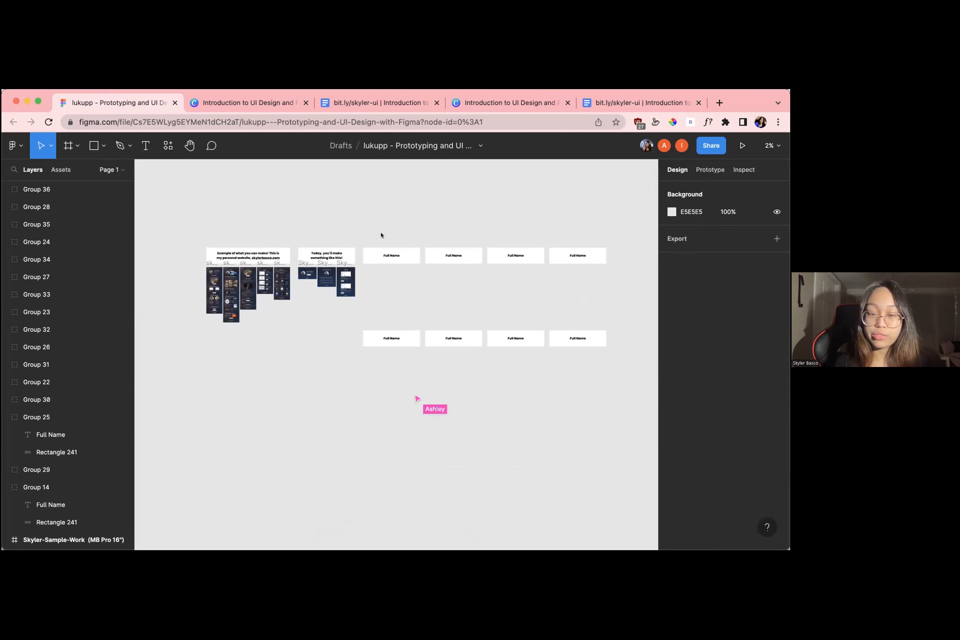
pyautogui.scroll(3, 382, 236)
pyautogui.scroll(-2, 393, 244)
pyautogui.scroll(-1, 392, 244)
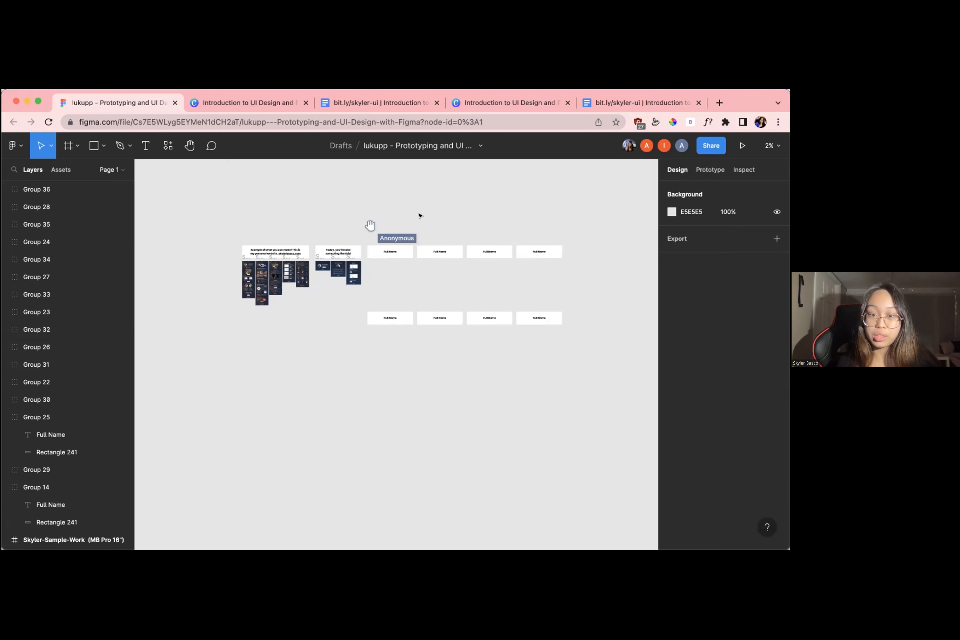
# Examine the personal website example frames and the neighbouring "Today, you'll make something like this!" section on the canvas
pyautogui.scroll(5, 420, 213)
pyautogui.scroll(5, 433, 218)
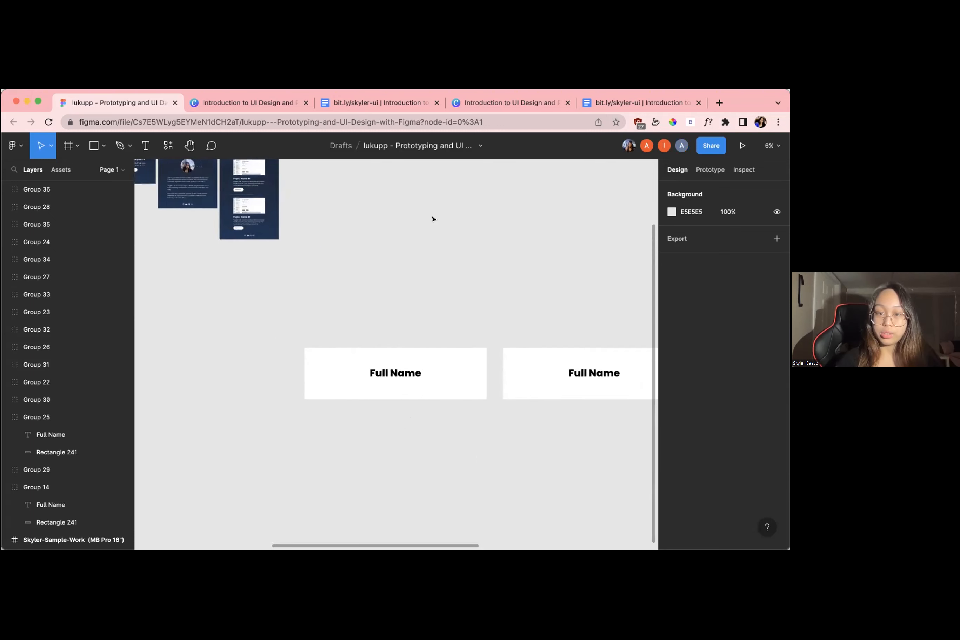
pyautogui.scroll(-4, 314, 264)
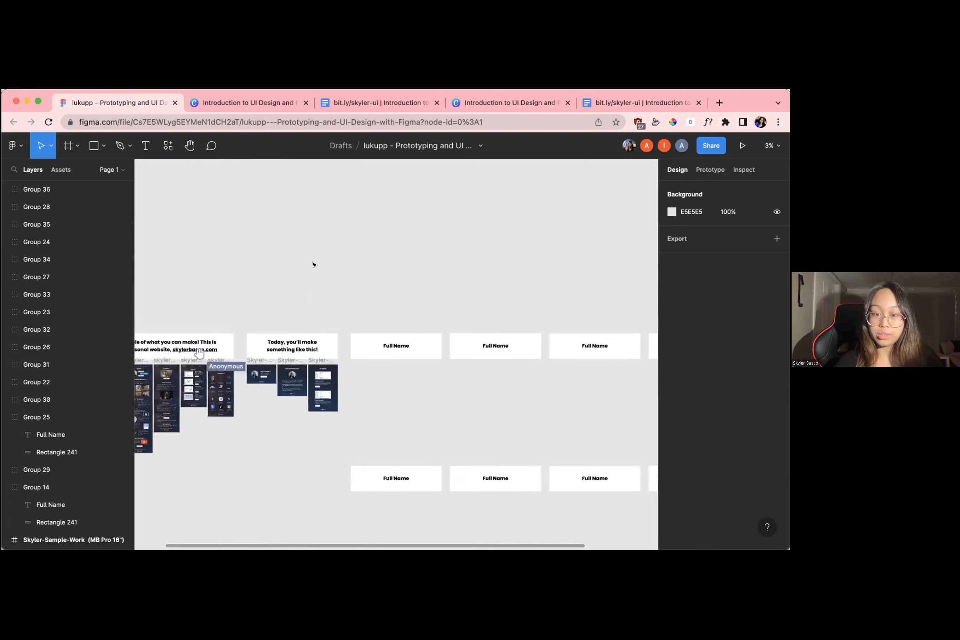
pyautogui.scroll(4, 328, 343)
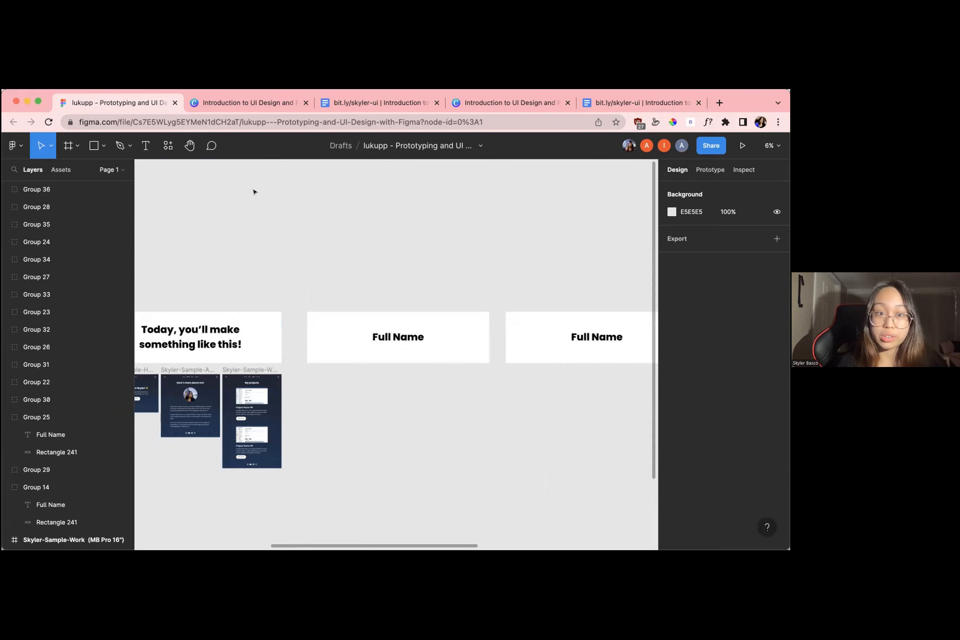
pyautogui.hscroll(-10, 321, 344)
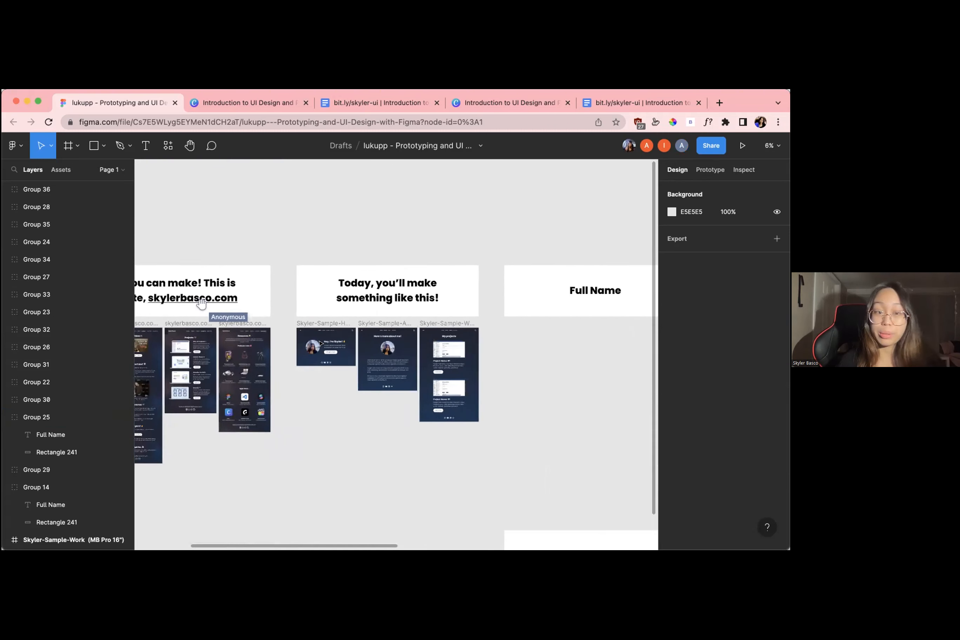
pyautogui.scroll(3, 390, 325)
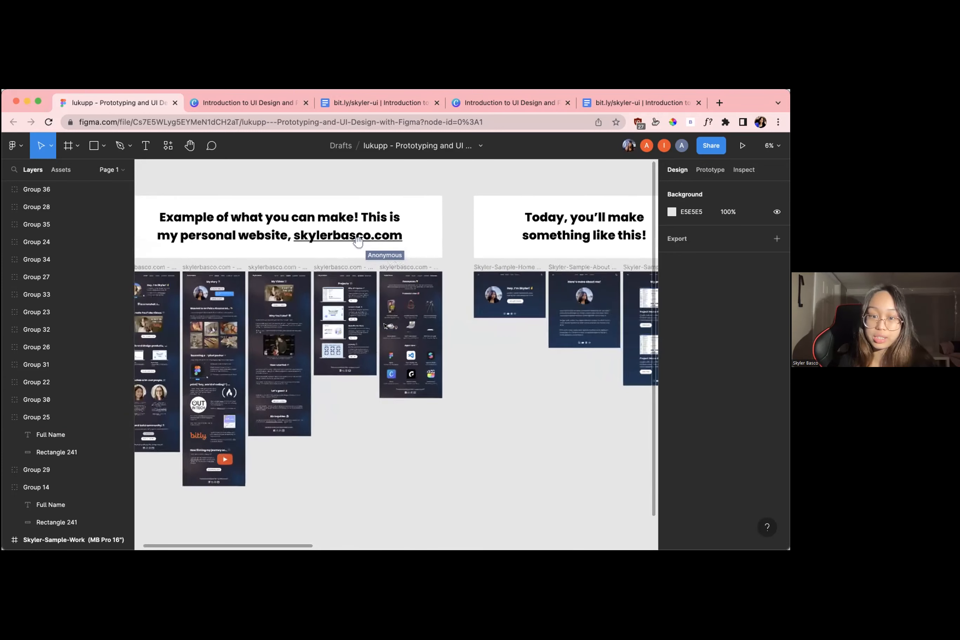
pyautogui.scroll(-3, 385, 325)
pyautogui.hscroll(-2, 384, 326)
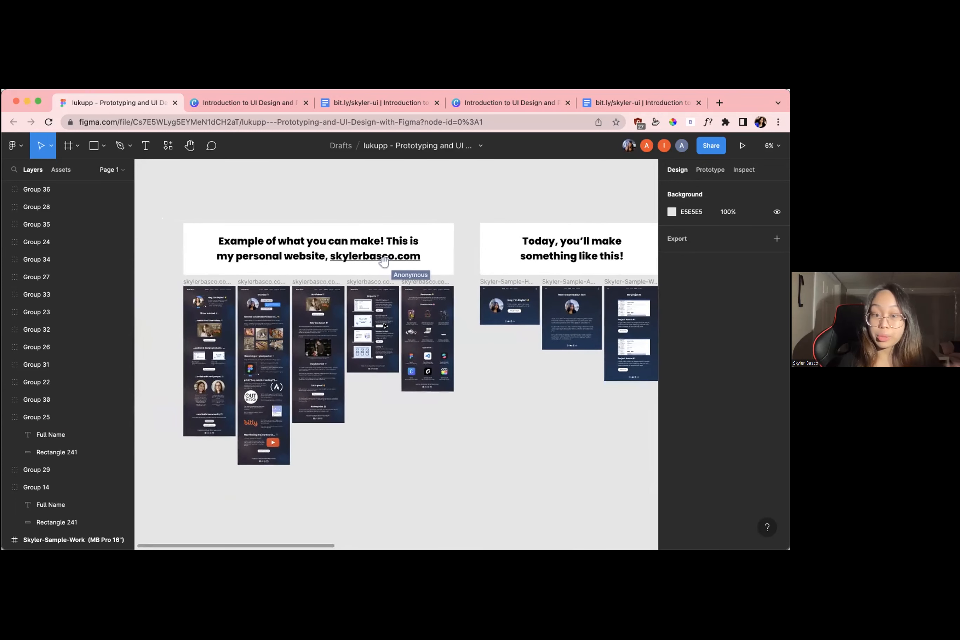
pyautogui.hscroll(3, 471, 273)
pyautogui.scroll(3, 455, 321)
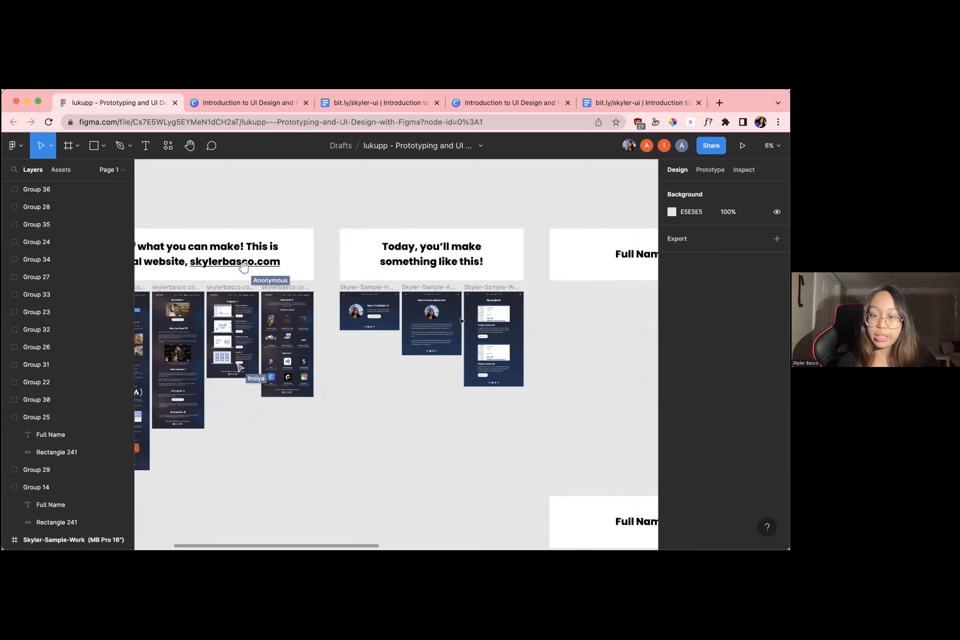
# Inspect the sample Home, About and Work frames up close and compare them with the personal website example
pyautogui.scroll(5, 456, 320)
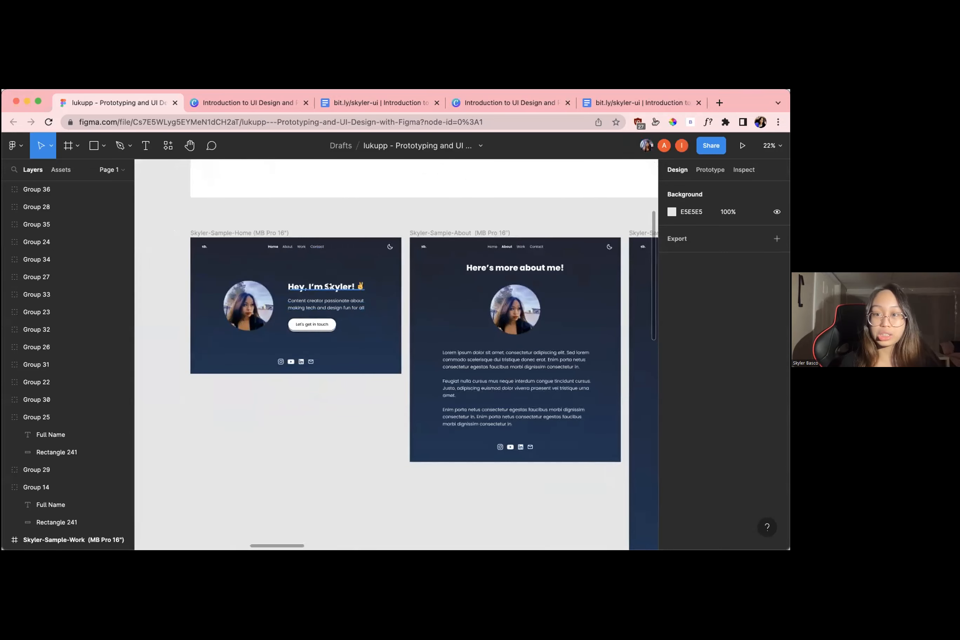
pyautogui.hscroll(-3, 237, 235)
pyautogui.scroll(2, 237, 235)
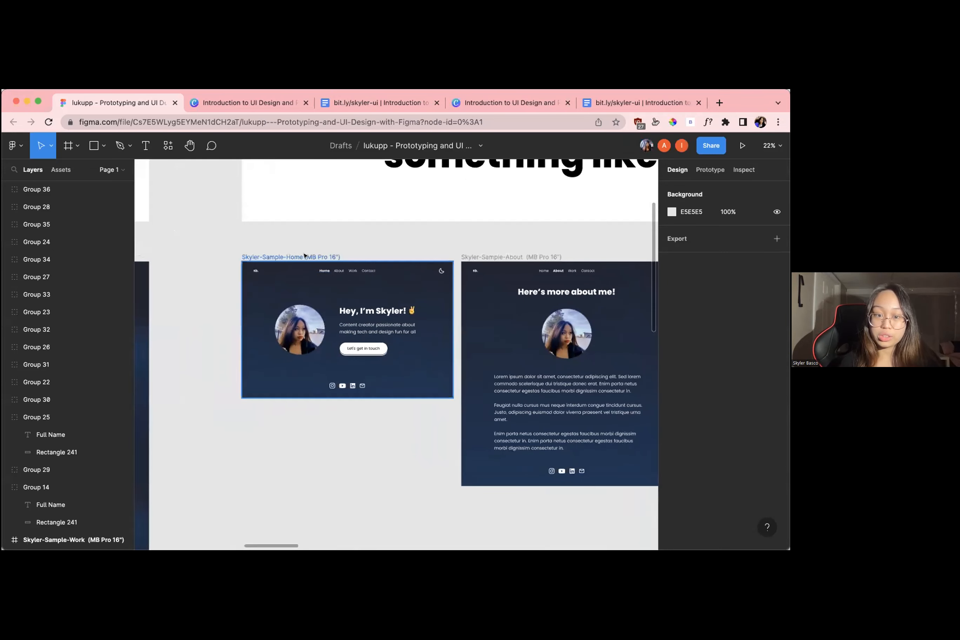
pyautogui.scroll(-2, 303, 255)
pyautogui.scroll(2, 303, 255)
pyautogui.scroll(-6, 303, 255)
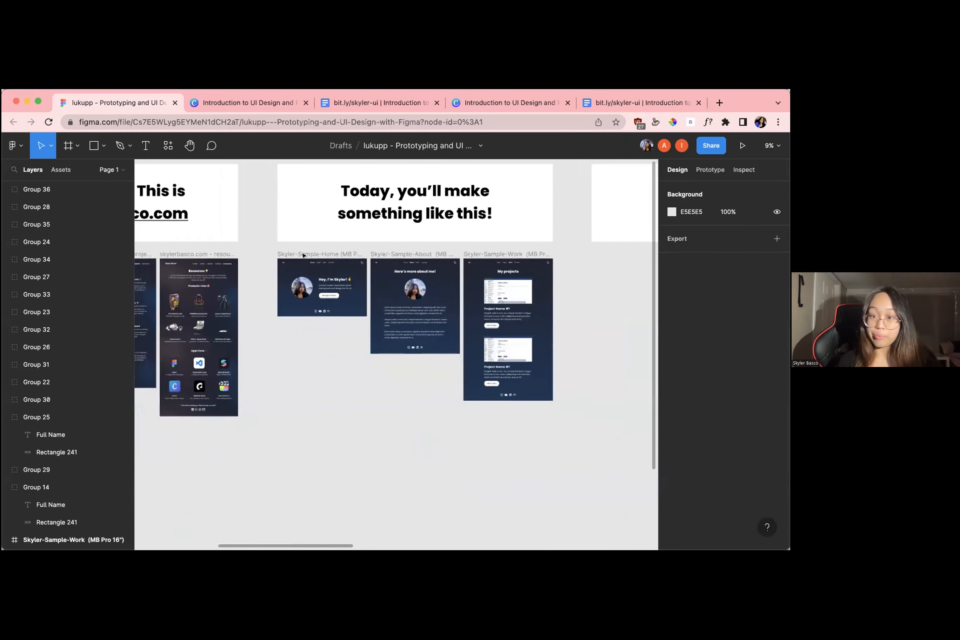
pyautogui.hscroll(-3, 303, 255)
pyautogui.scroll(1, 303, 255)
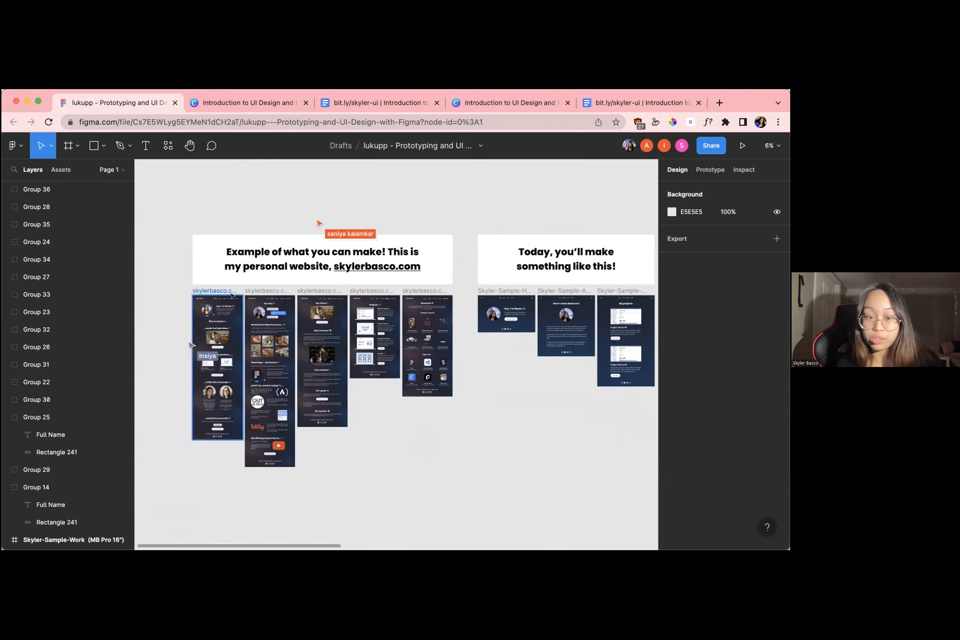
pyautogui.scroll(3, 347, 323)
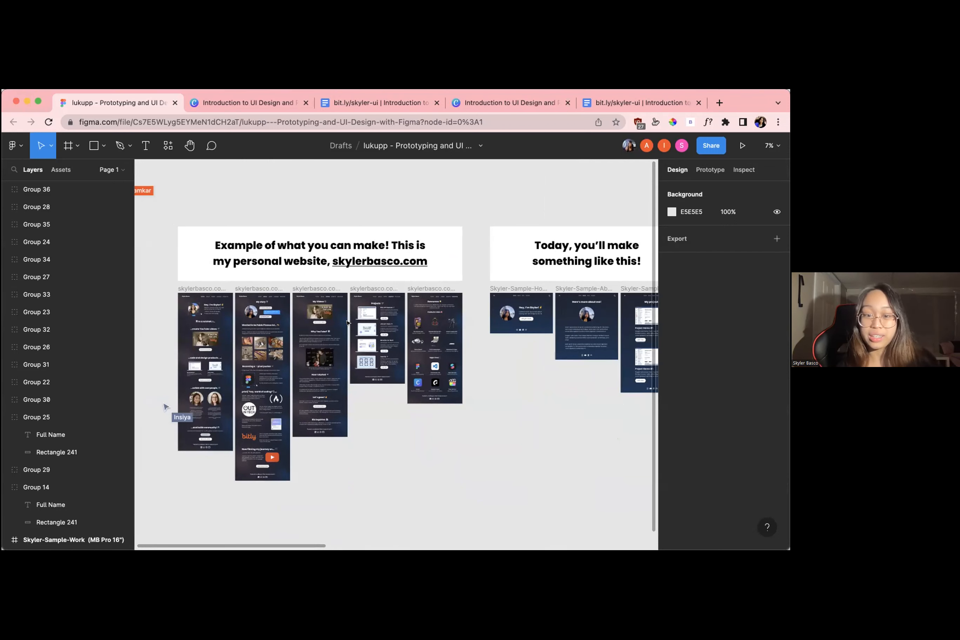
pyautogui.hscroll(10, 294, 329)
pyautogui.scroll(4, 284, 314)
pyautogui.scroll(10, 284, 313)
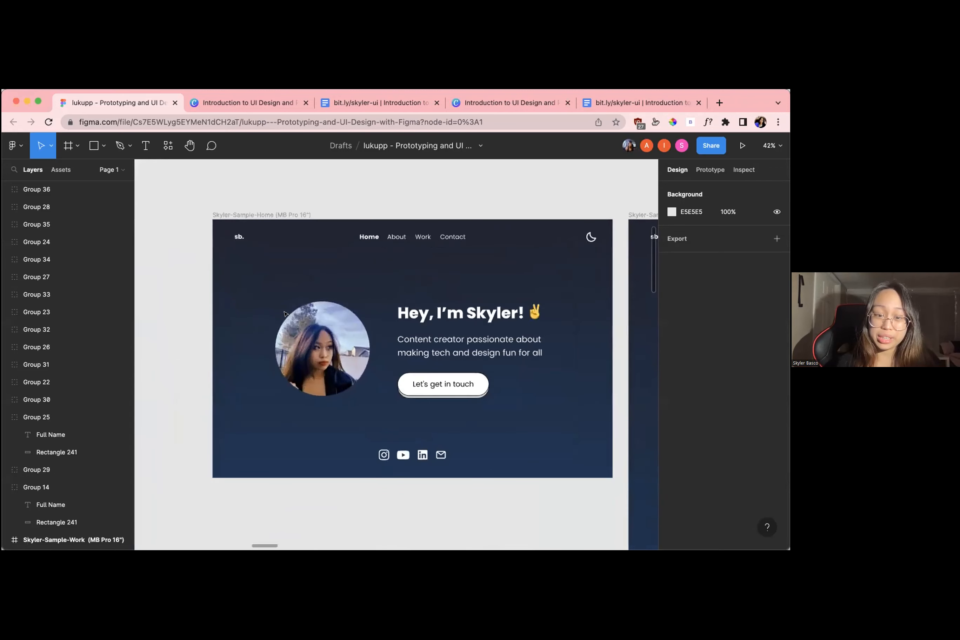
pyautogui.scroll(-5, 284, 314)
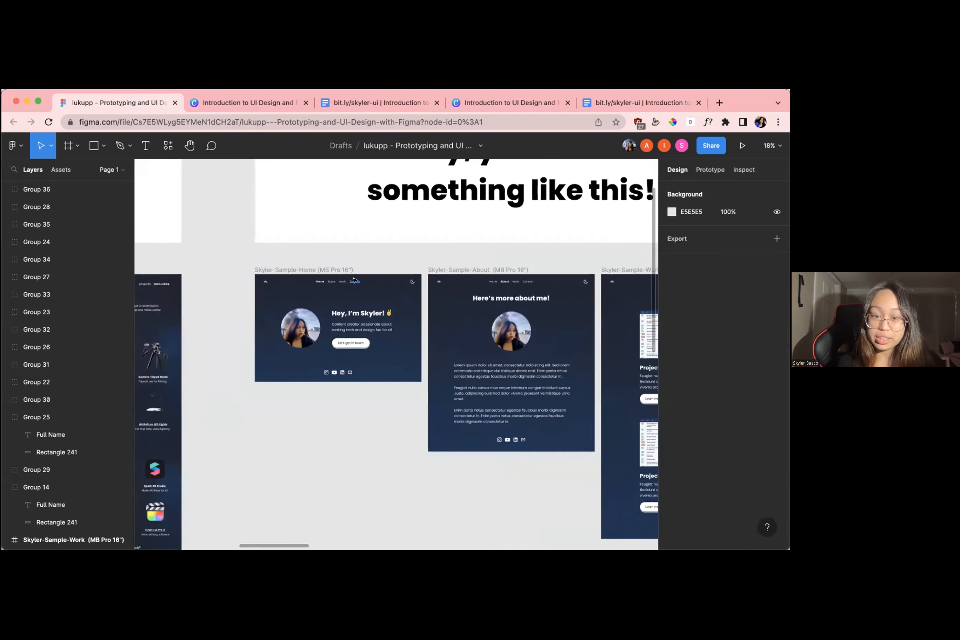
pyautogui.scroll(-5, 420, 350)
# Examine the "Full Name" placeholder boxes beside the sample frames, focusing on the first one in the upper row
pyautogui.hscroll(10, 386, 223)
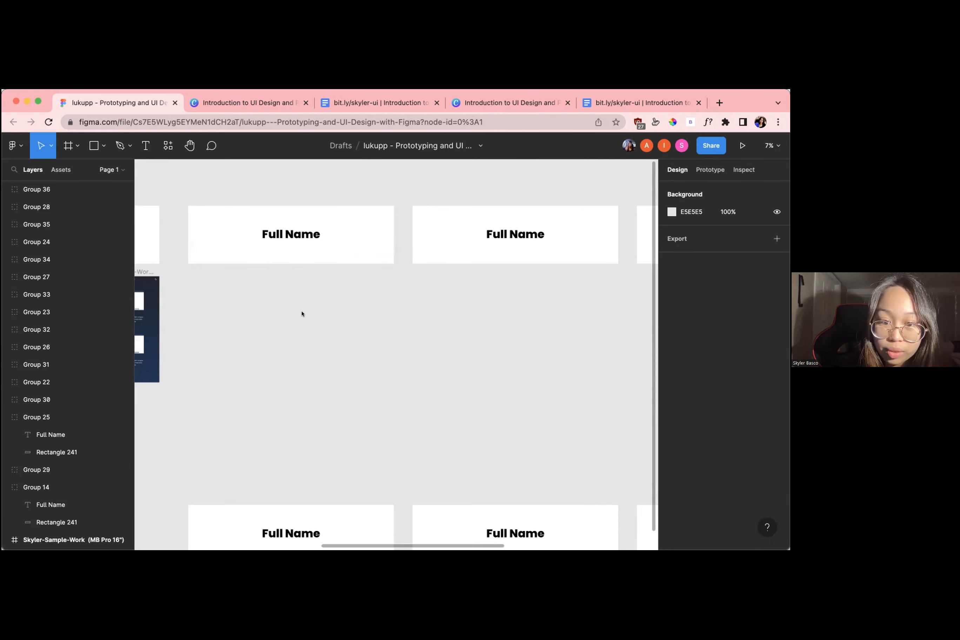
pyautogui.scroll(1, 302, 314)
pyautogui.hscroll(-1, 301, 314)
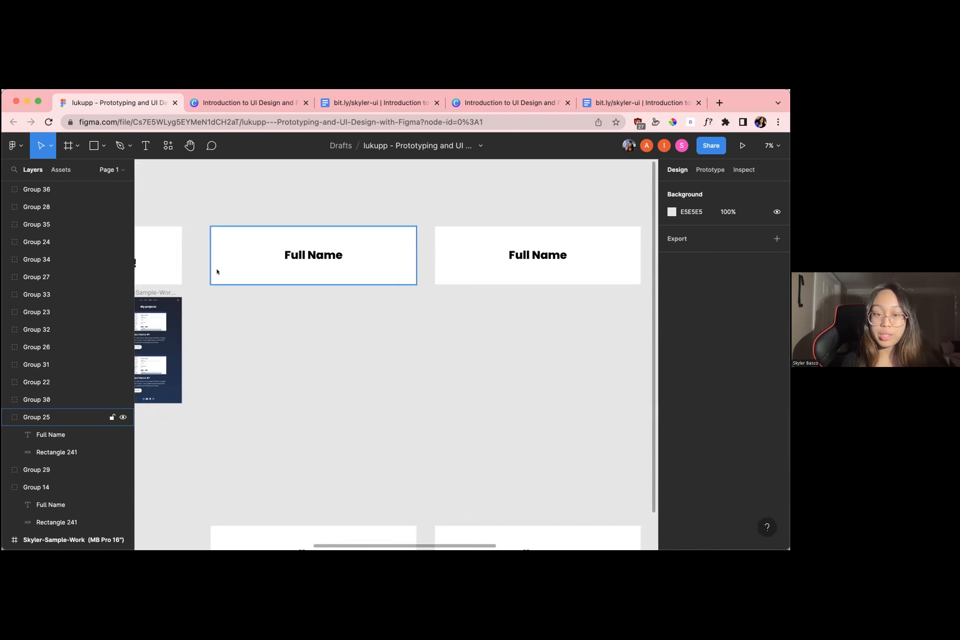
pyautogui.scroll(-3, 219, 271)
pyautogui.scroll(2, 221, 270)
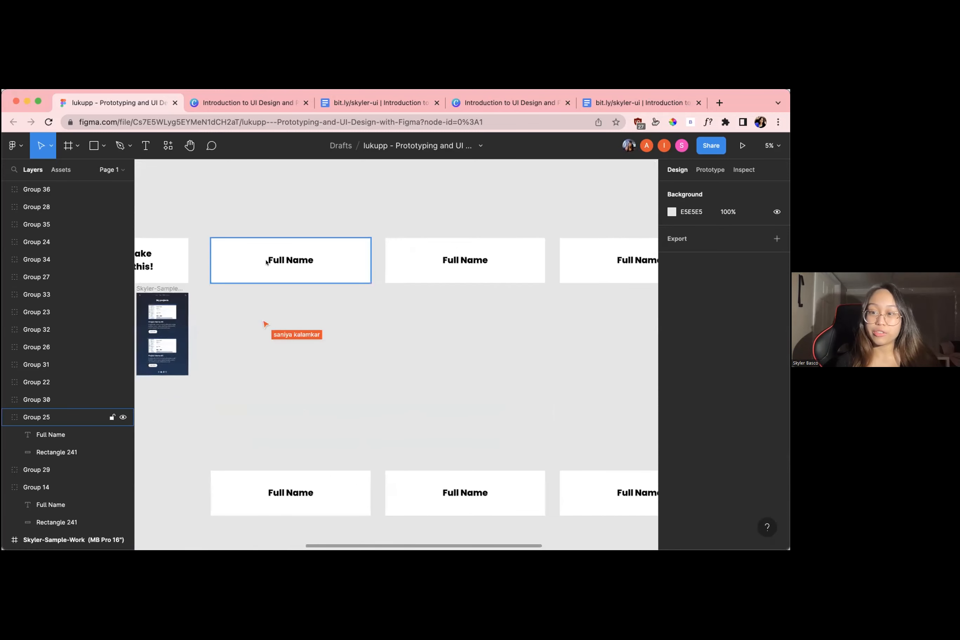
pyautogui.scroll(3, 267, 261)
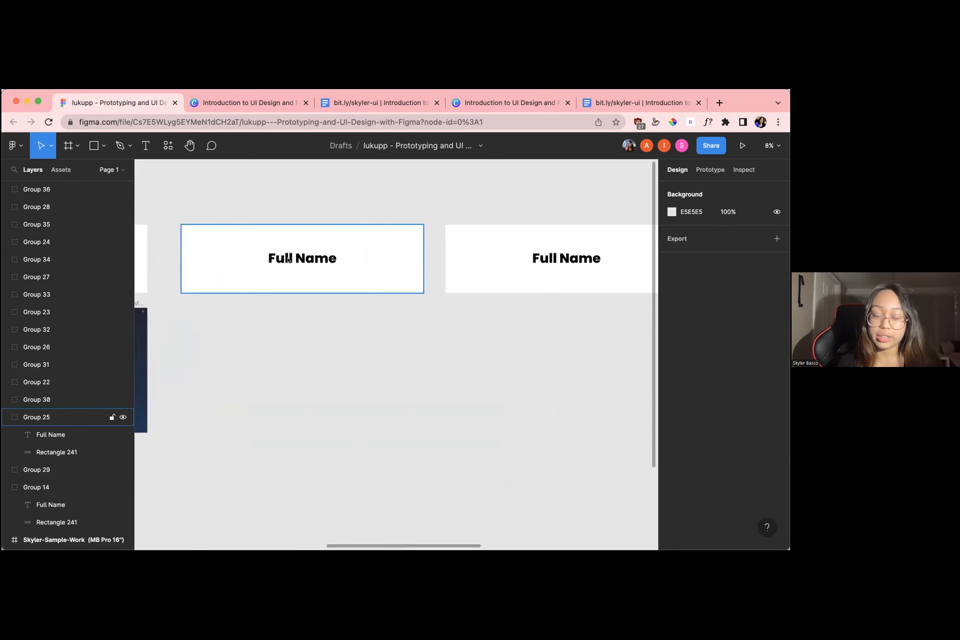
# Replace the "Full Name" placeholder in the first upper-row box with the presenter's full name
pyautogui.scroll(-1, 243, 260)
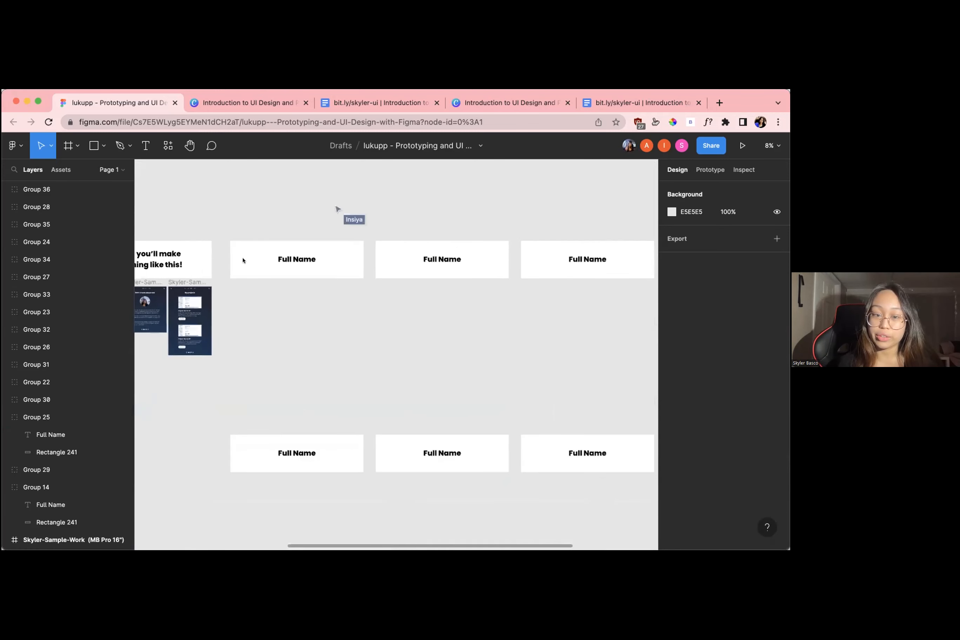
pyautogui.doubleClick(296, 261)
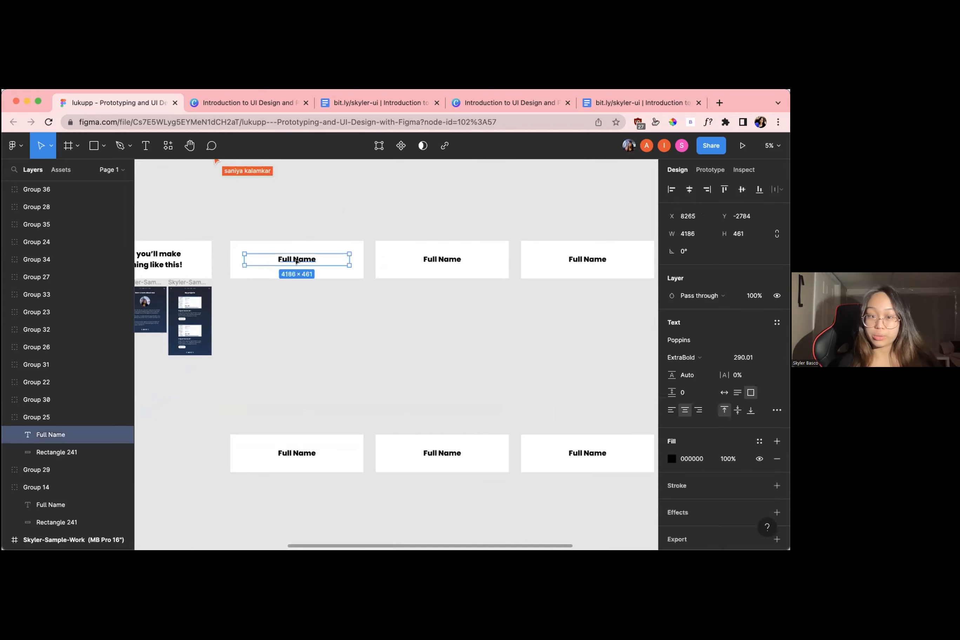
pyautogui.scroll(2, 297, 264)
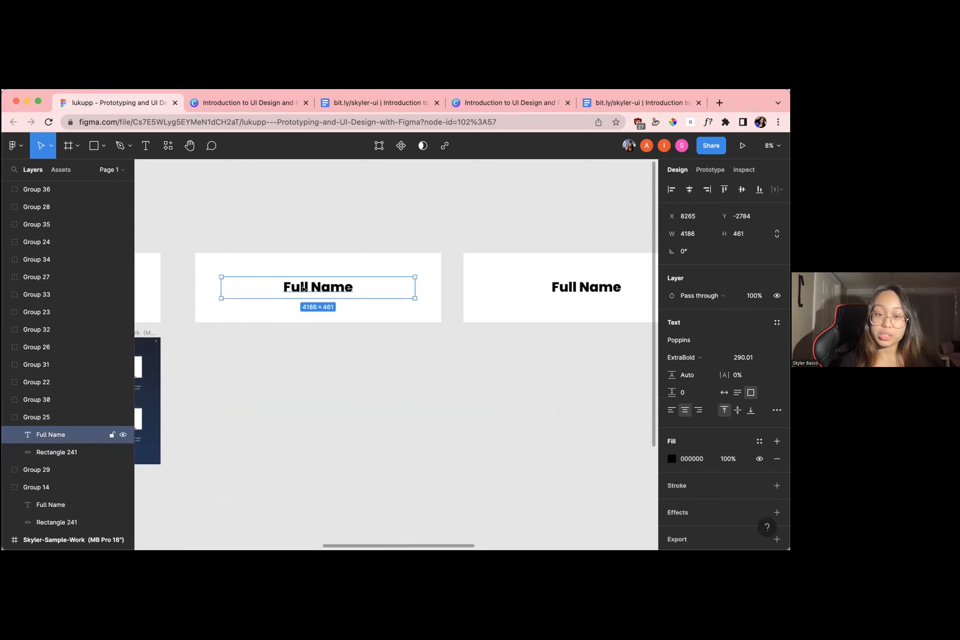
pyautogui.doubleClick(310, 287)
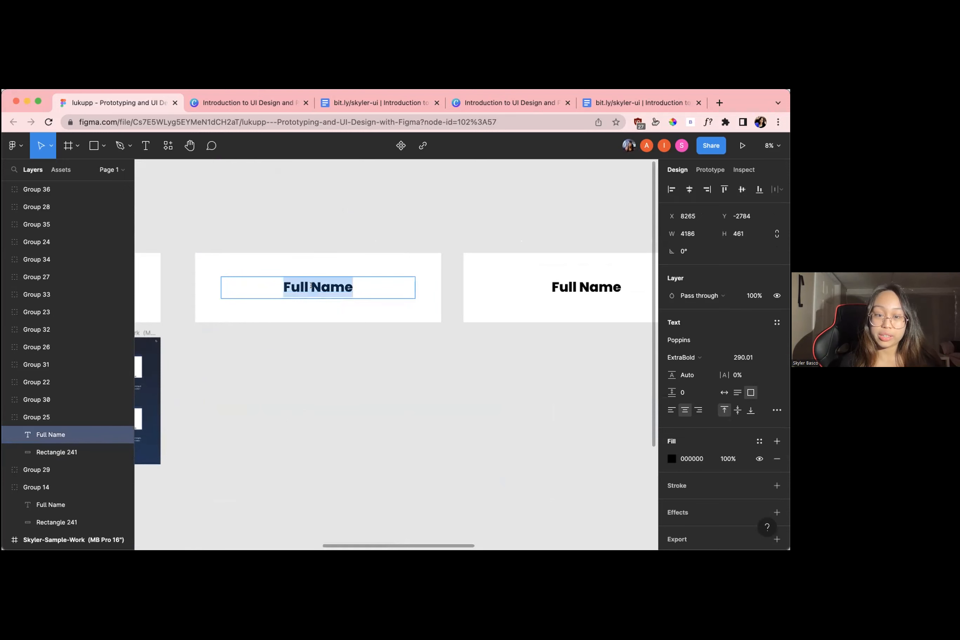
pyautogui.scroll(-5, 311, 285)
pyautogui.scroll(5, 310, 285)
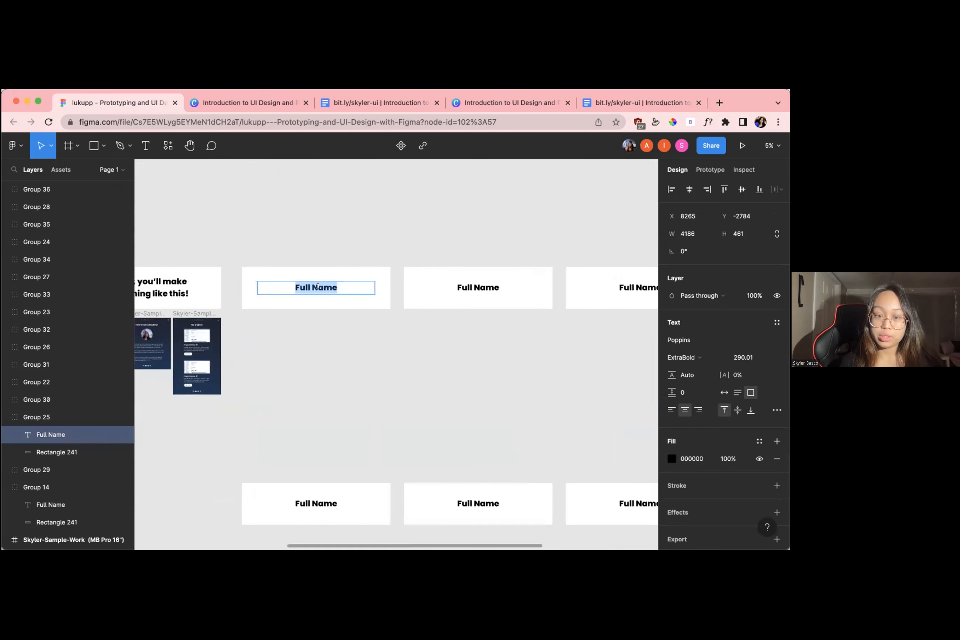
pyautogui.write('Sk')
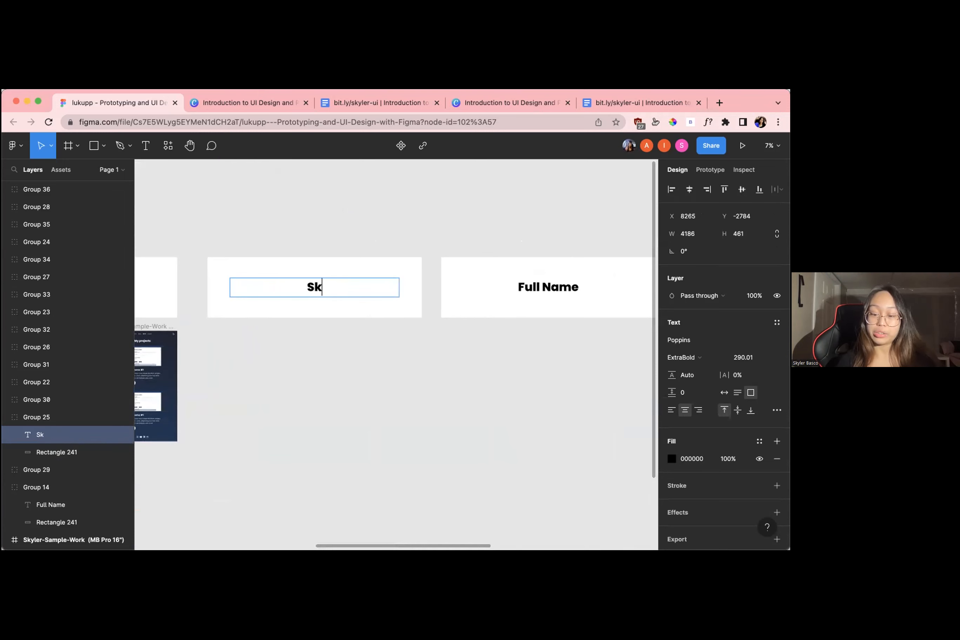
pyautogui.write('yler Basco')
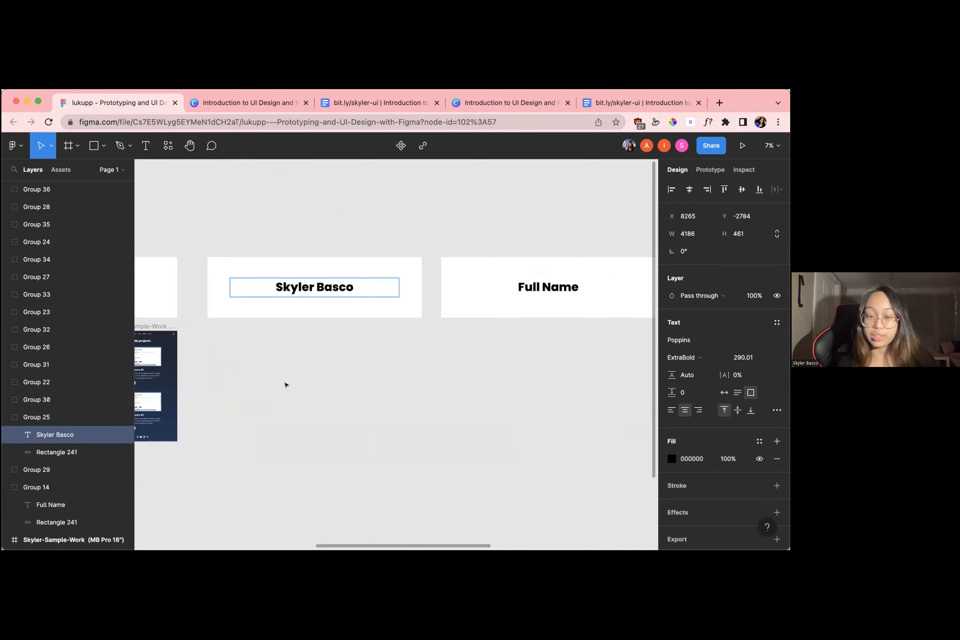
pyautogui.press('Escape')
pyautogui.click(285, 385)
# Examine the presenter's name box and the neighbouring boxes where participants are filling in their names
pyautogui.scroll(-3, 285, 385)
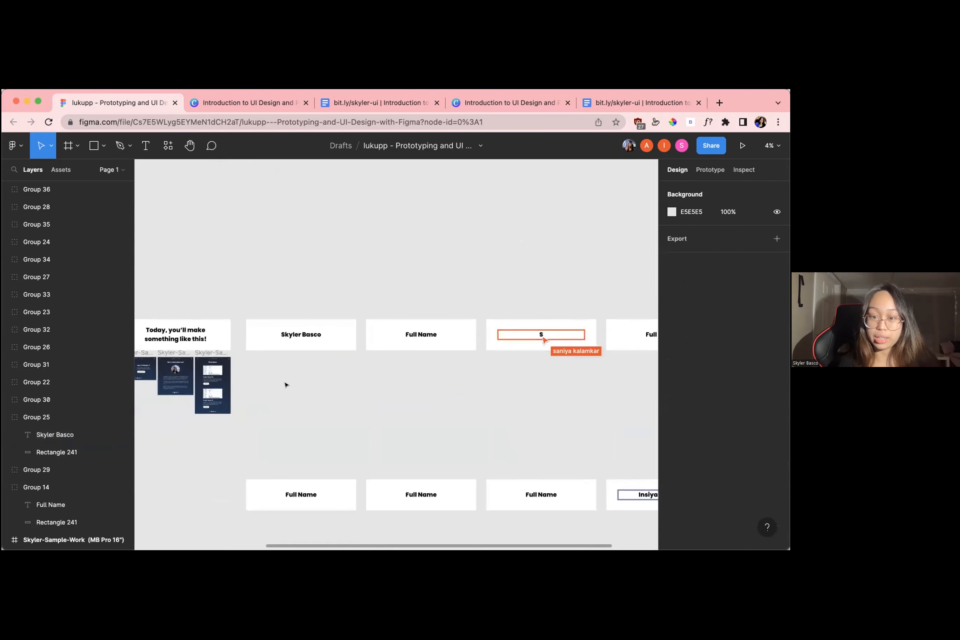
pyautogui.click(268, 317)
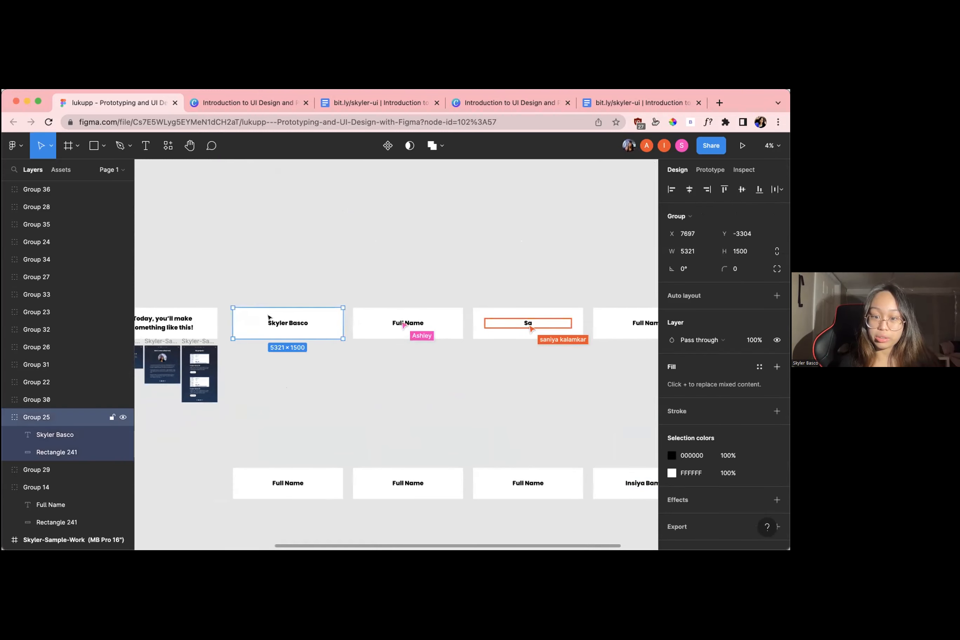
pyautogui.scroll(-1, 269, 318)
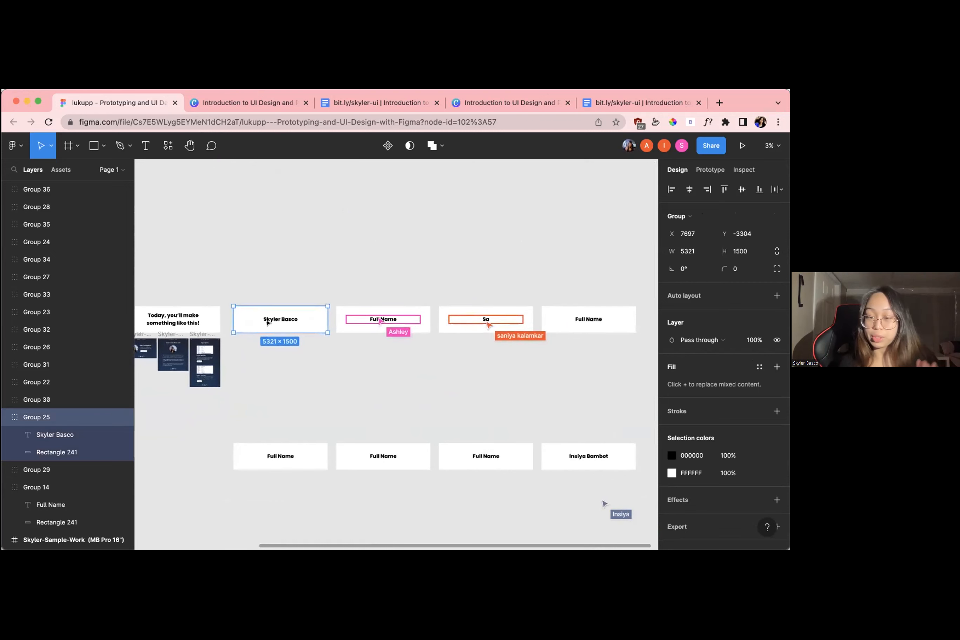
pyautogui.scroll(2, 268, 323)
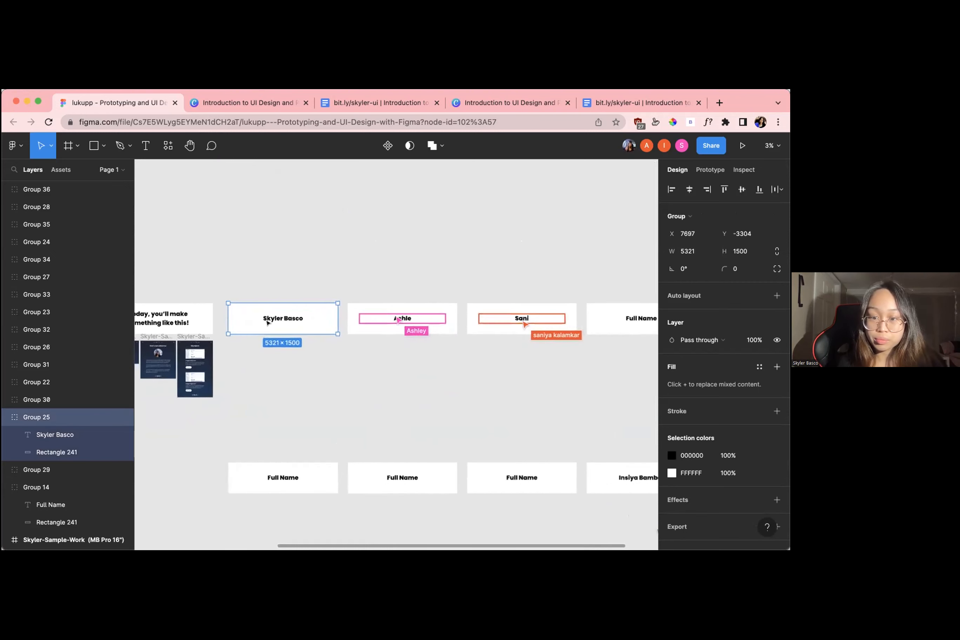
pyautogui.scroll(1, 268, 323)
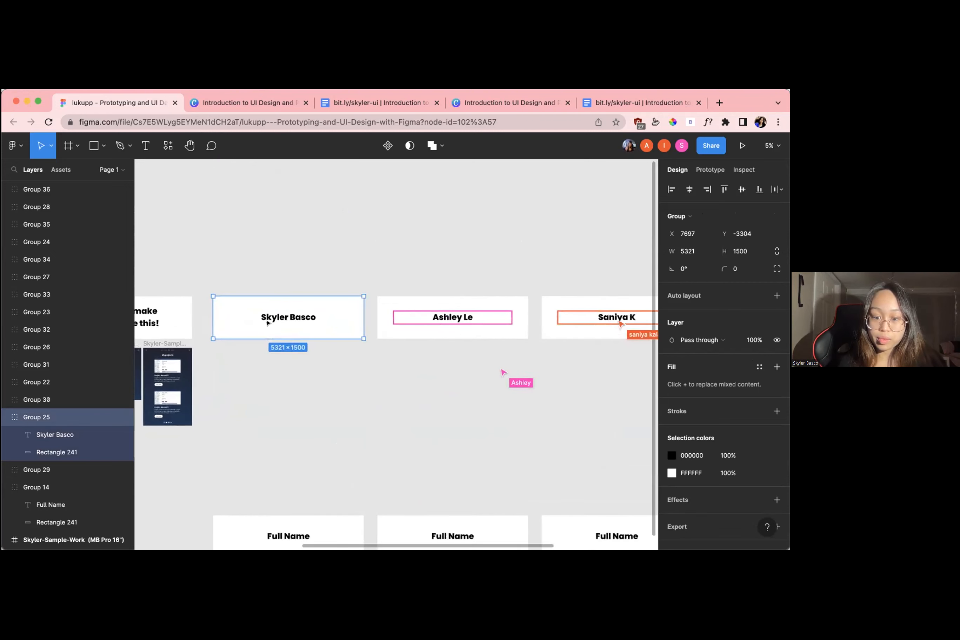
pyautogui.scroll(-2, 268, 323)
pyautogui.scroll(3, 268, 323)
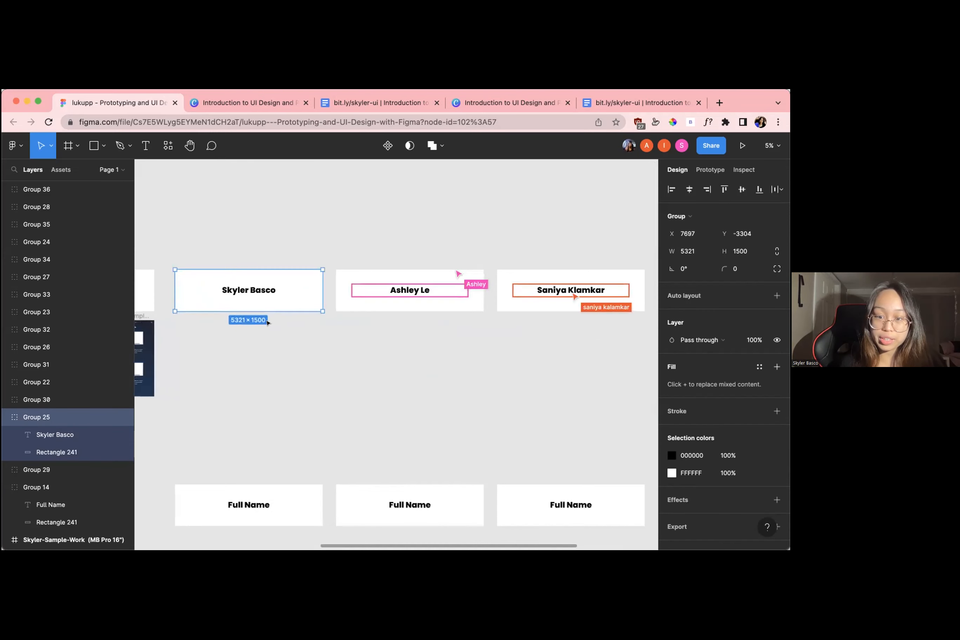
pyautogui.hscroll(-3, 267, 323)
pyautogui.click(268, 324)
pyautogui.scroll(2, 321, 332)
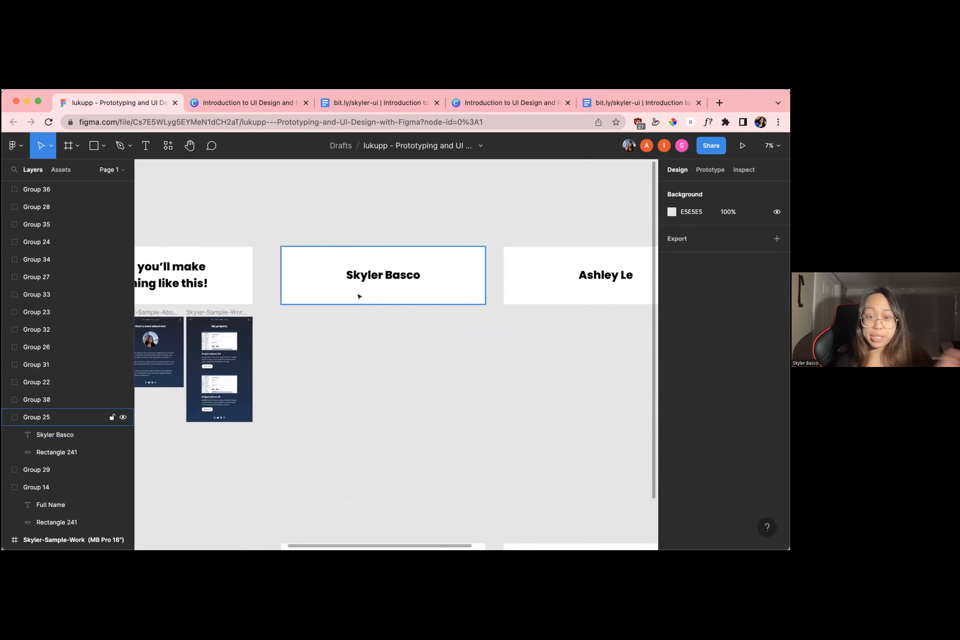
# Add a MacBook Pro 14" desktop frame, 1512 × 982, to the empty canvas area below the presenter's name box
pyautogui.scroll(3, 358, 297)
pyautogui.hscroll(1, 399, 315)
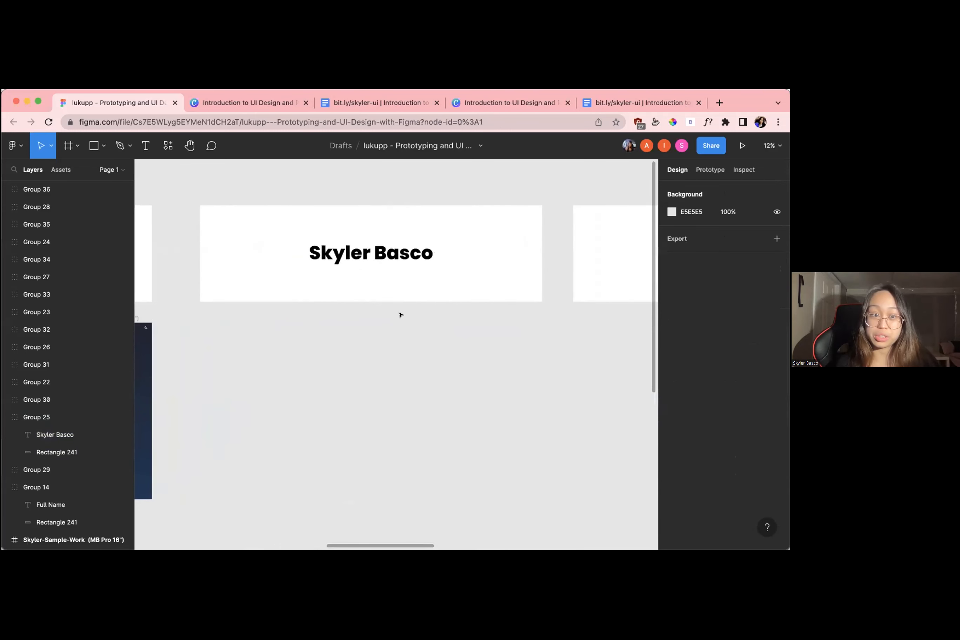
pyautogui.hscroll(2, 366, 304)
pyautogui.scroll(-1, 328, 313)
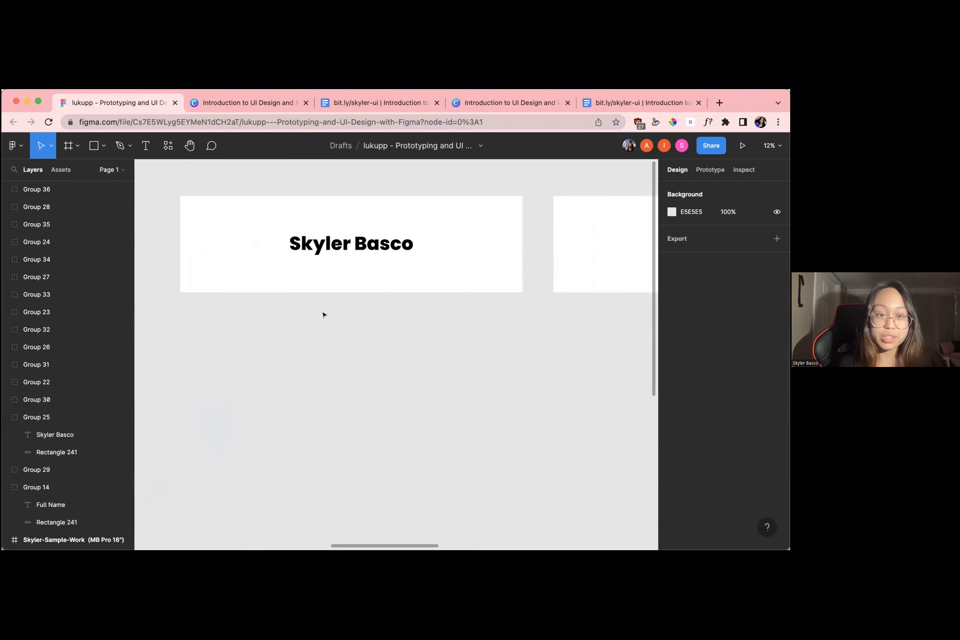
pyautogui.click(77, 147)
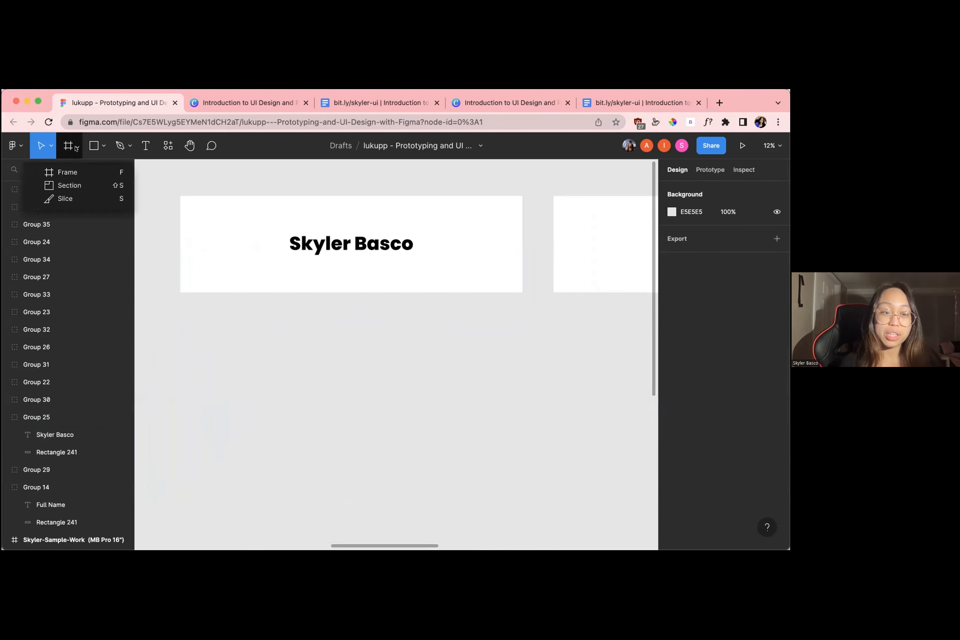
pyautogui.click(68, 172)
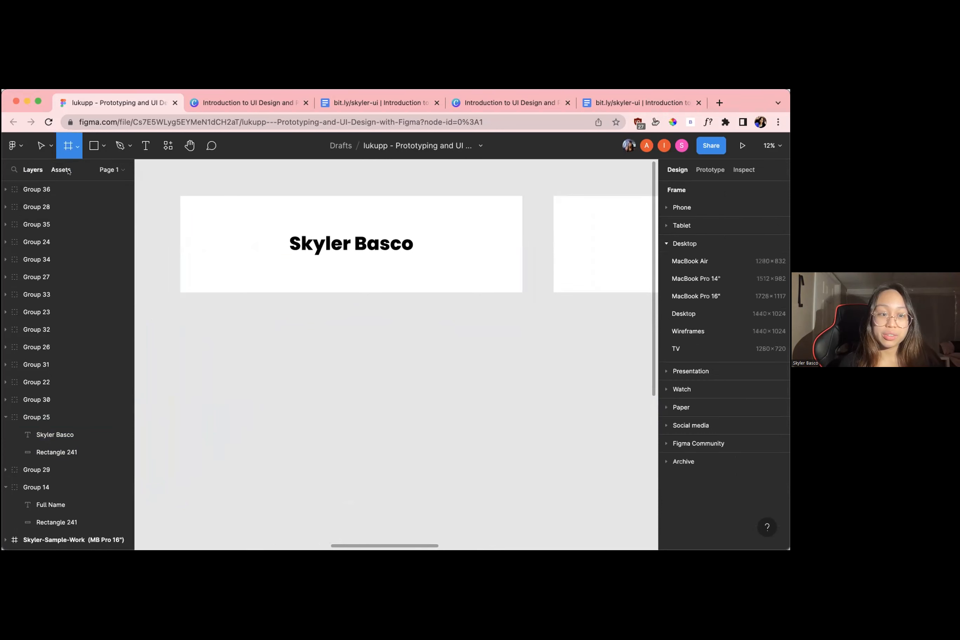
pyautogui.click(75, 148)
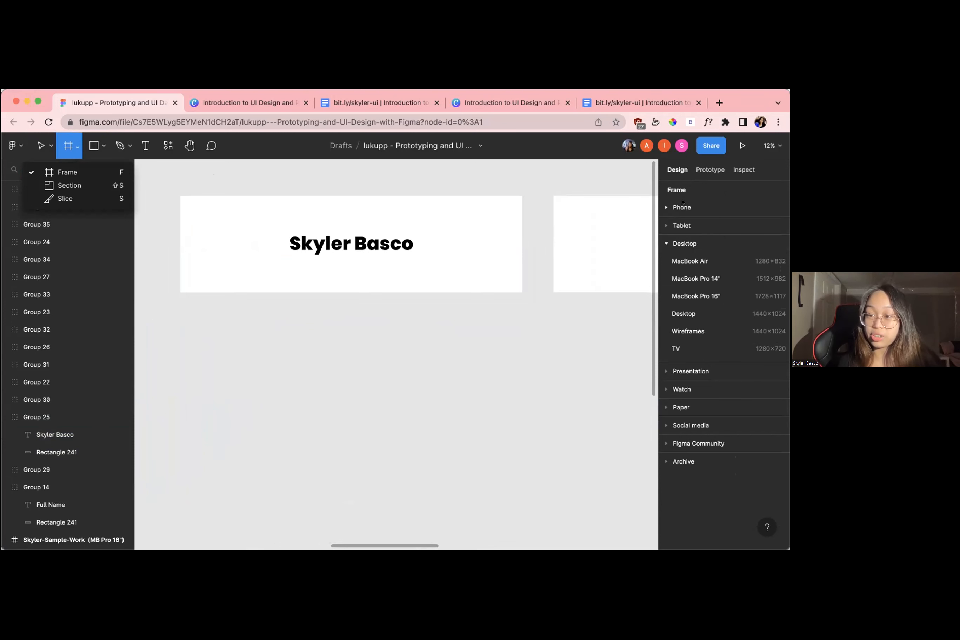
pyautogui.click(683, 243)
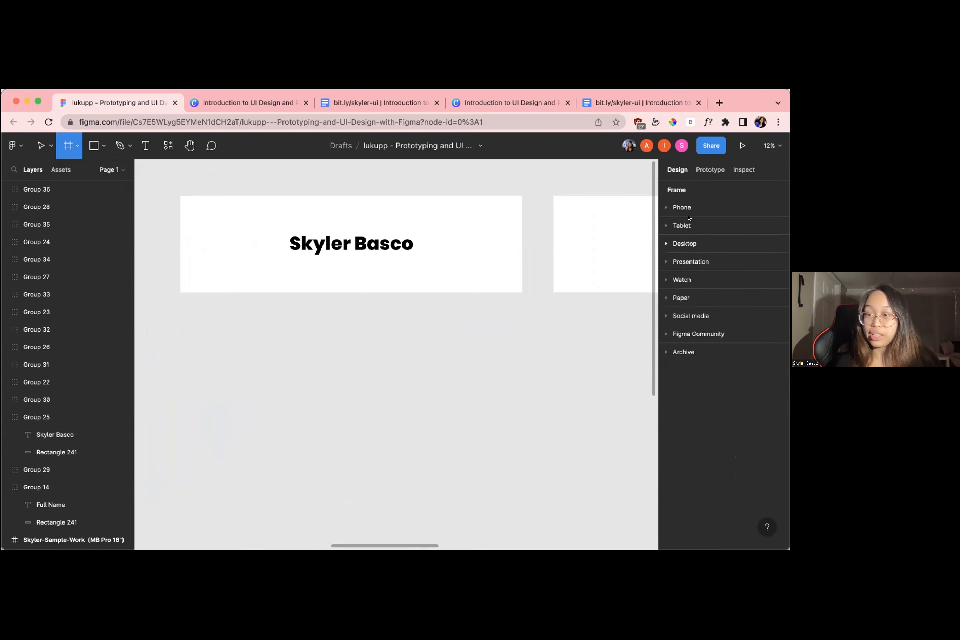
pyautogui.click(686, 243)
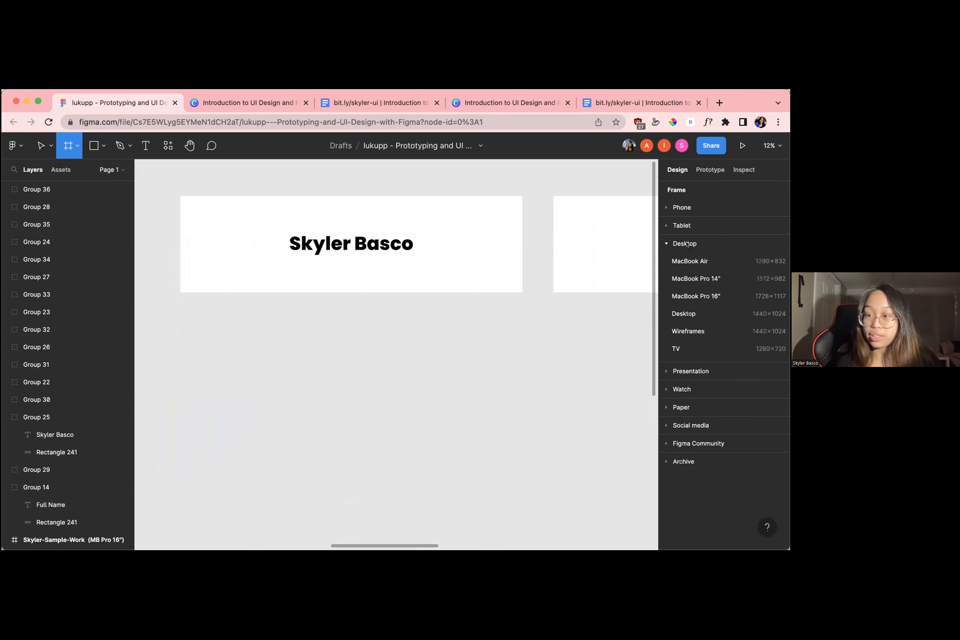
pyautogui.click(696, 278)
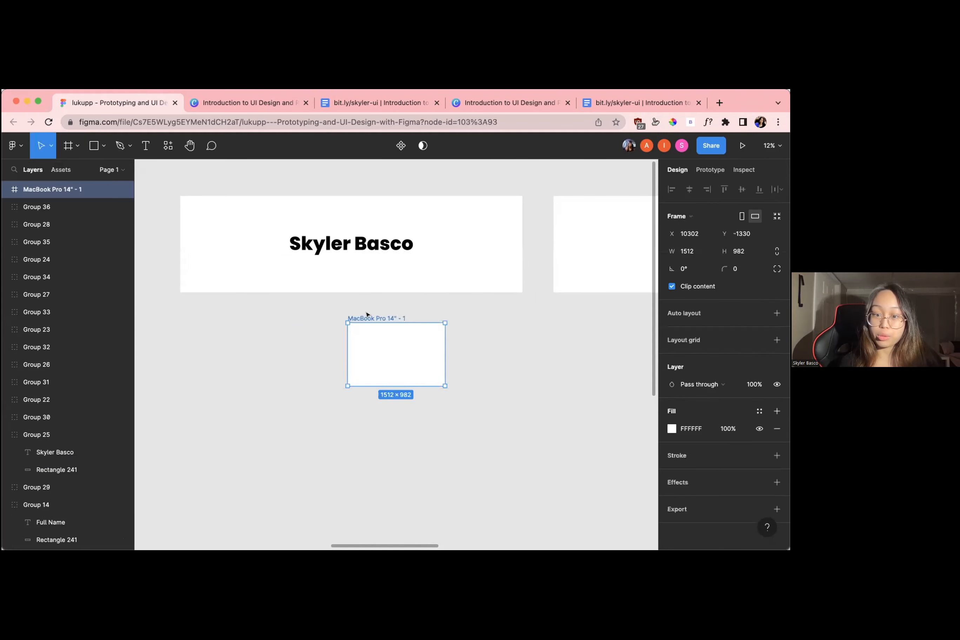
# Move the new frame directly under the presenter's name box, aligned with its left edge at X 7697, Y -1457, and deselect it
pyautogui.moveTo(367, 314); pyautogui.dragTo(313, 323)
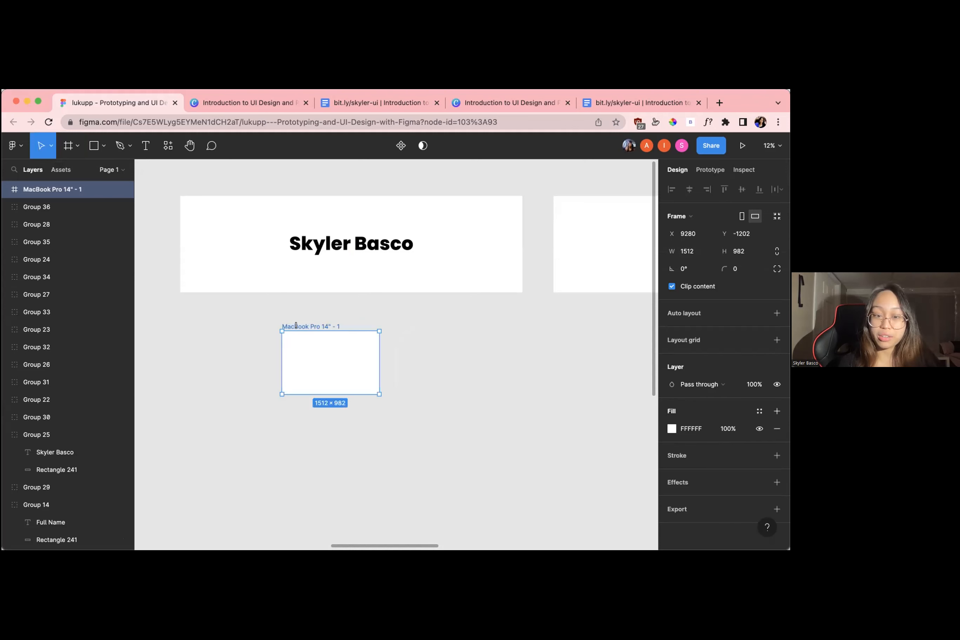
pyautogui.moveTo(305, 324); pyautogui.dragTo(222, 306)
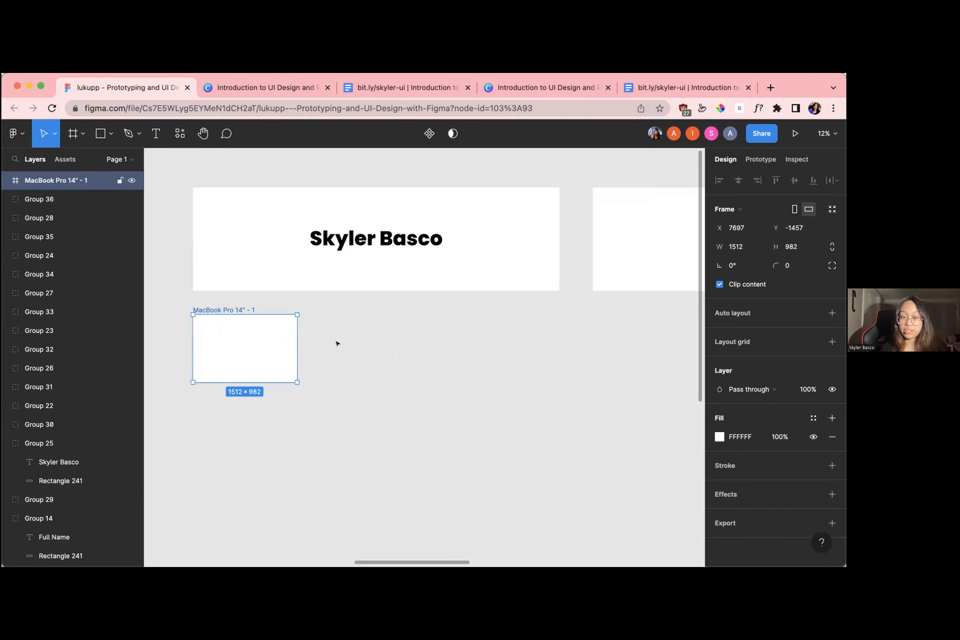
pyautogui.scroll(-5, 364, 284)
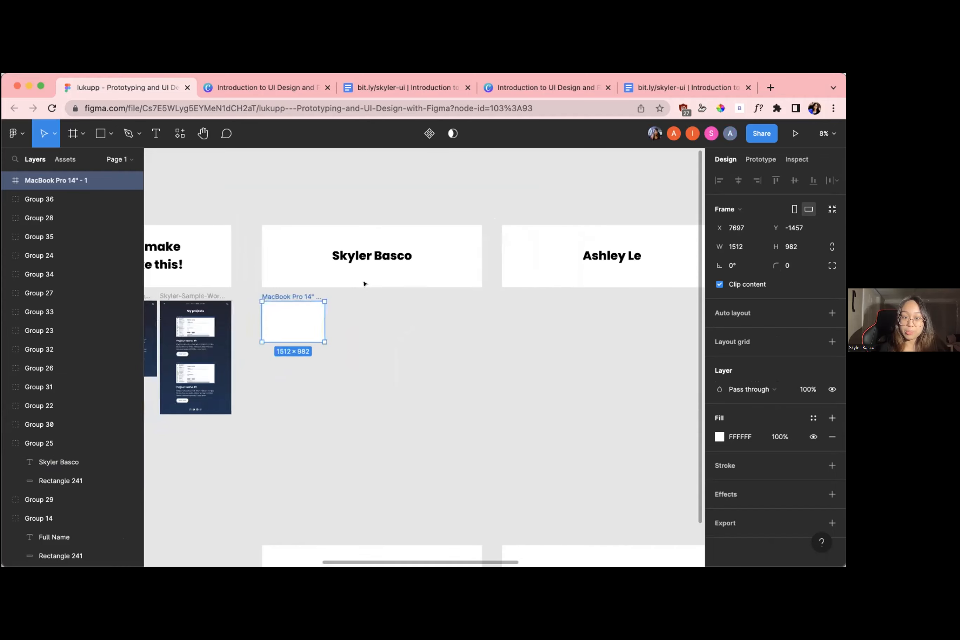
pyautogui.scroll(10, 364, 283)
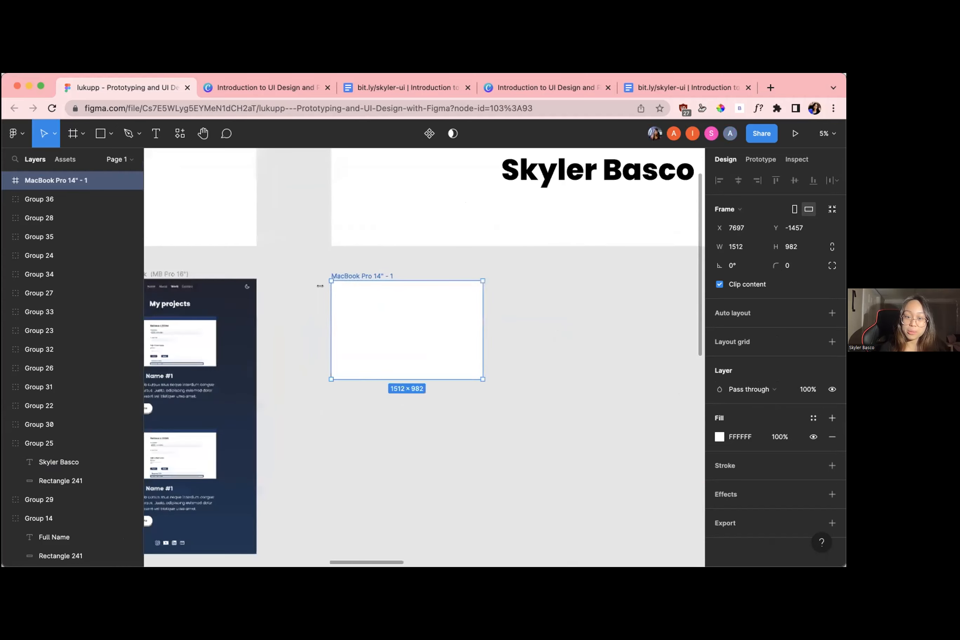
pyautogui.click(492, 276)
pyautogui.hscroll(3, 483, 250)
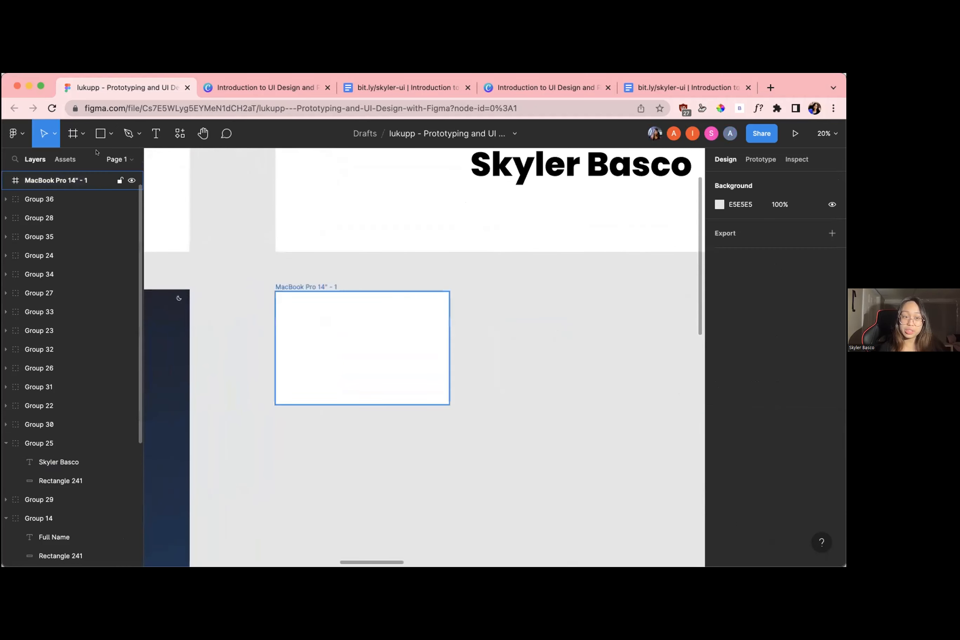
# Review the Frame tool's Desktop presets again and check the frames placed under the participants' name boxes
pyautogui.click(82, 134)
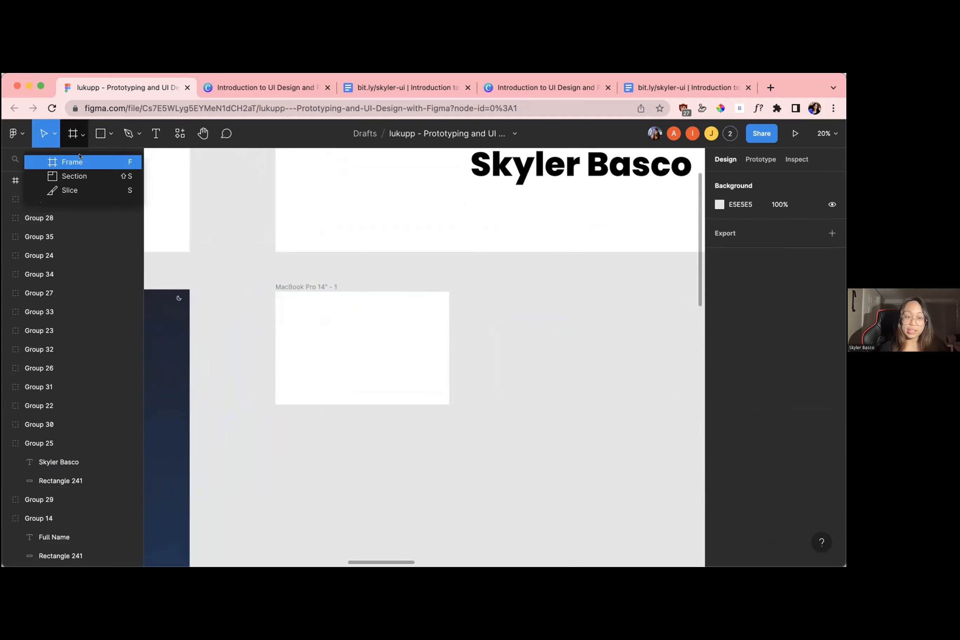
pyautogui.press('f')
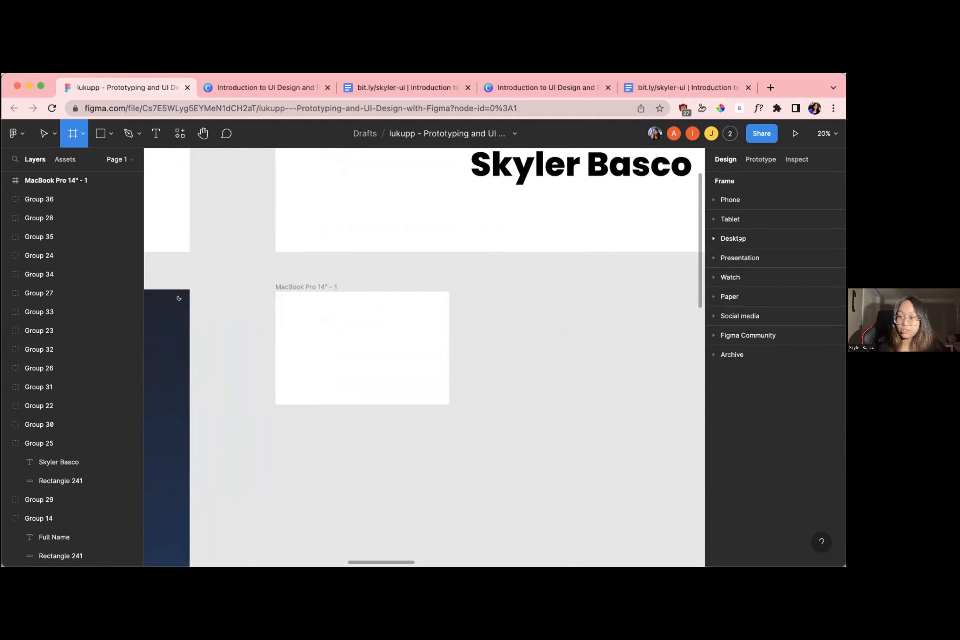
pyautogui.scroll(-6, 587, 296)
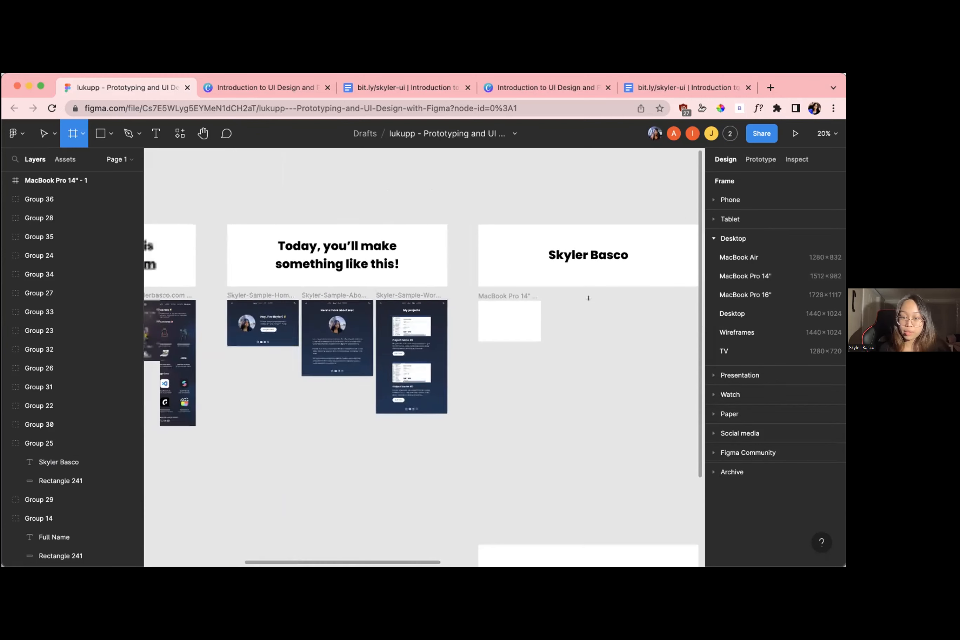
pyautogui.scroll(-5, 582, 297)
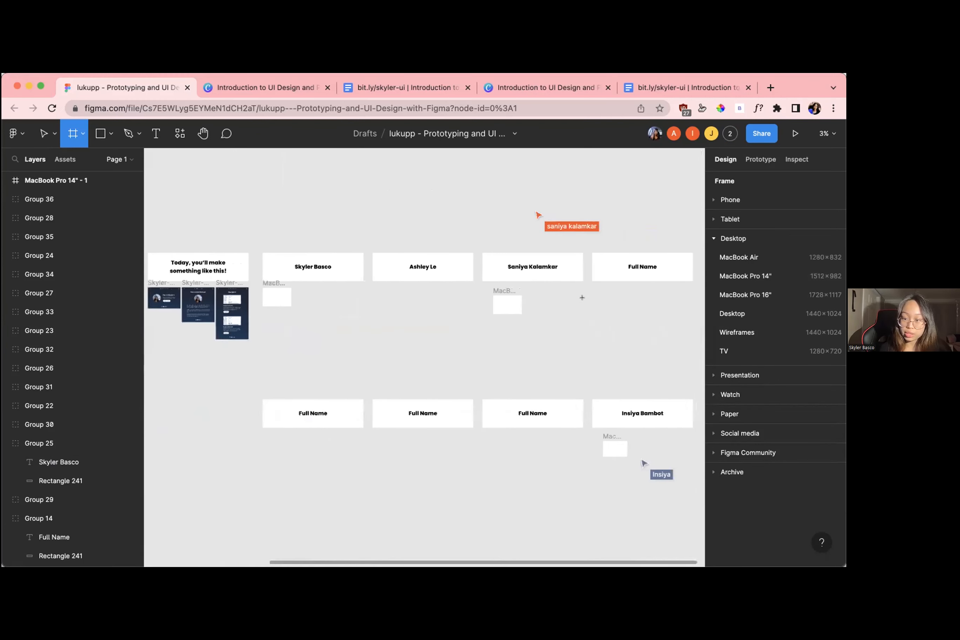
pyautogui.hscroll(-3, 582, 297)
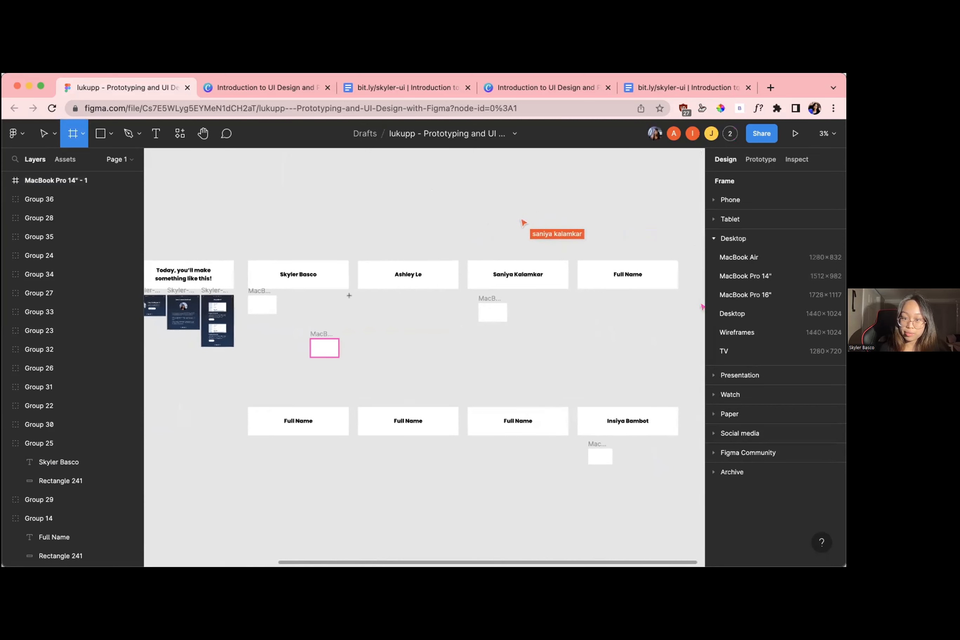
pyautogui.scroll(3, 310, 298)
pyautogui.scroll(4, 310, 298)
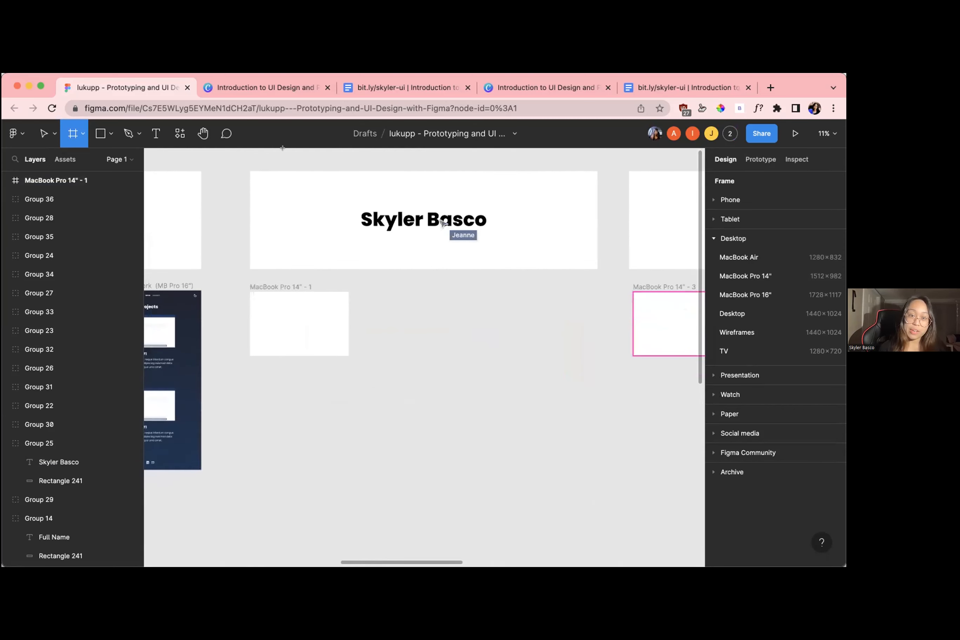
pyautogui.click(82, 133)
pyautogui.click(70, 160)
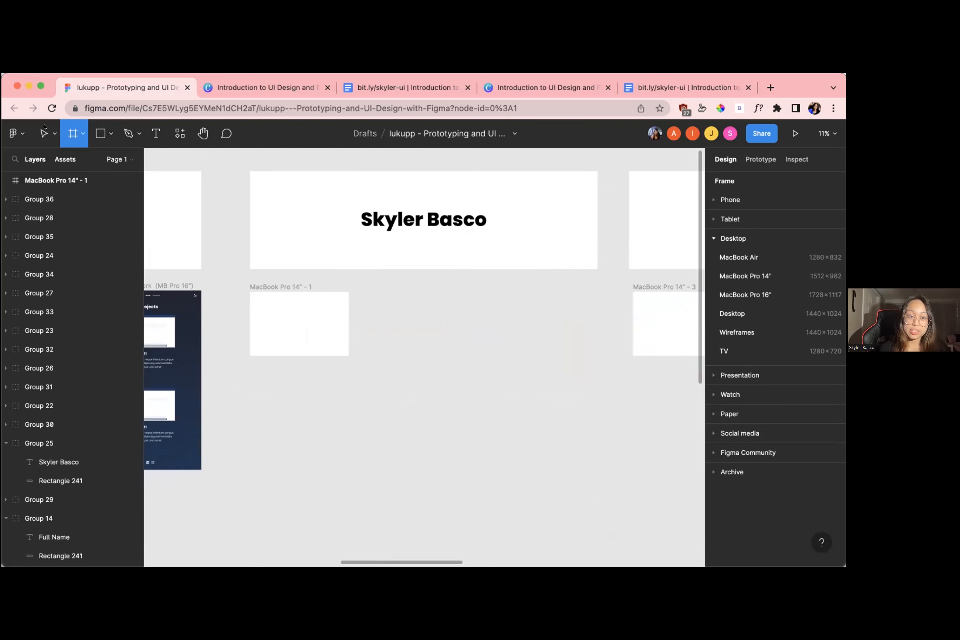
pyautogui.click(50, 142)
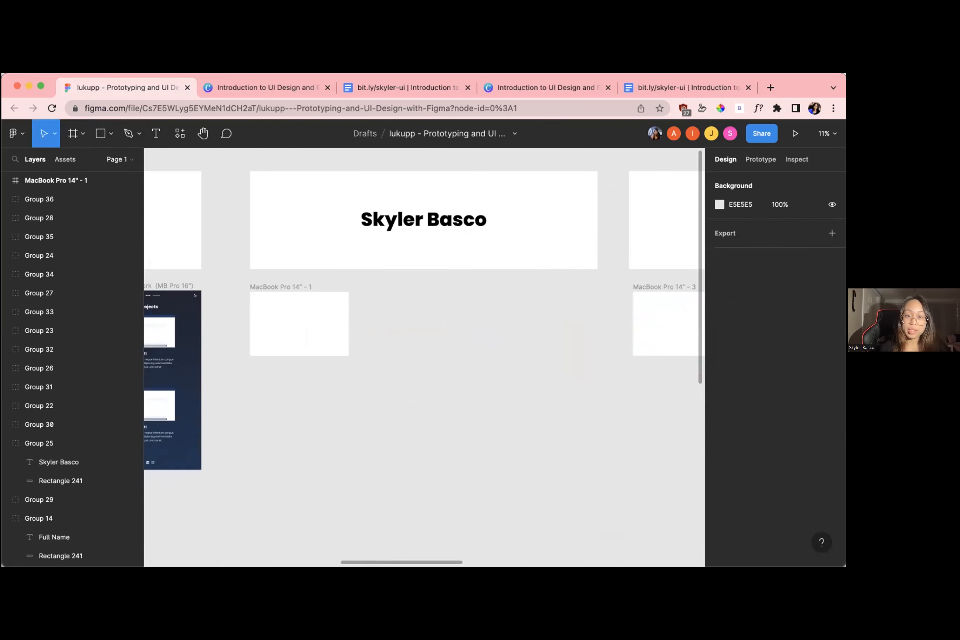
# Review the finished sample pages and select the empty MacBook Pro 14" frame under the presenter's name box
pyautogui.hscroll(-5, 361, 288)
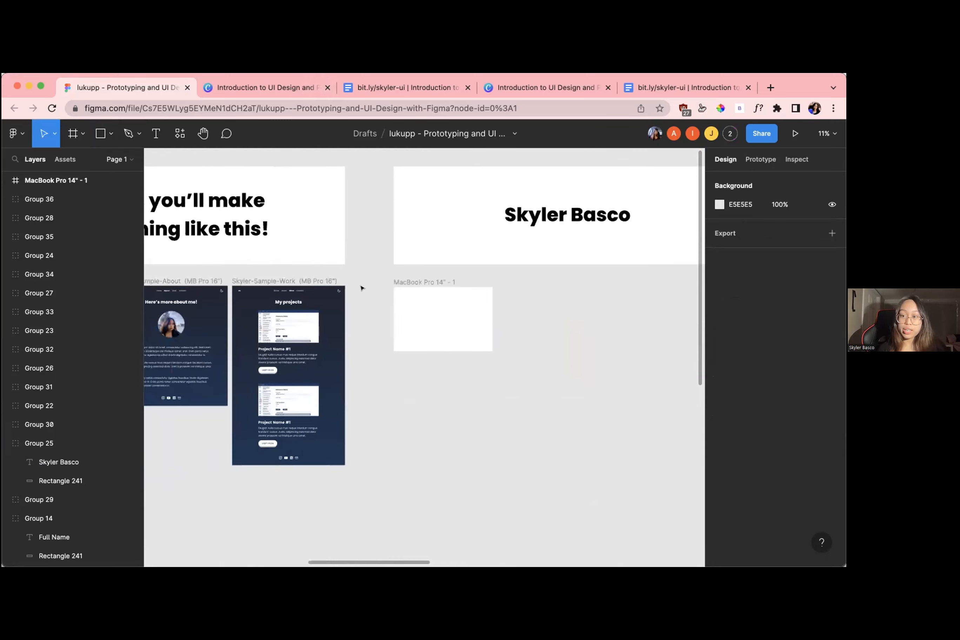
pyautogui.scroll(-3, 359, 285)
pyautogui.scroll(5, 409, 279)
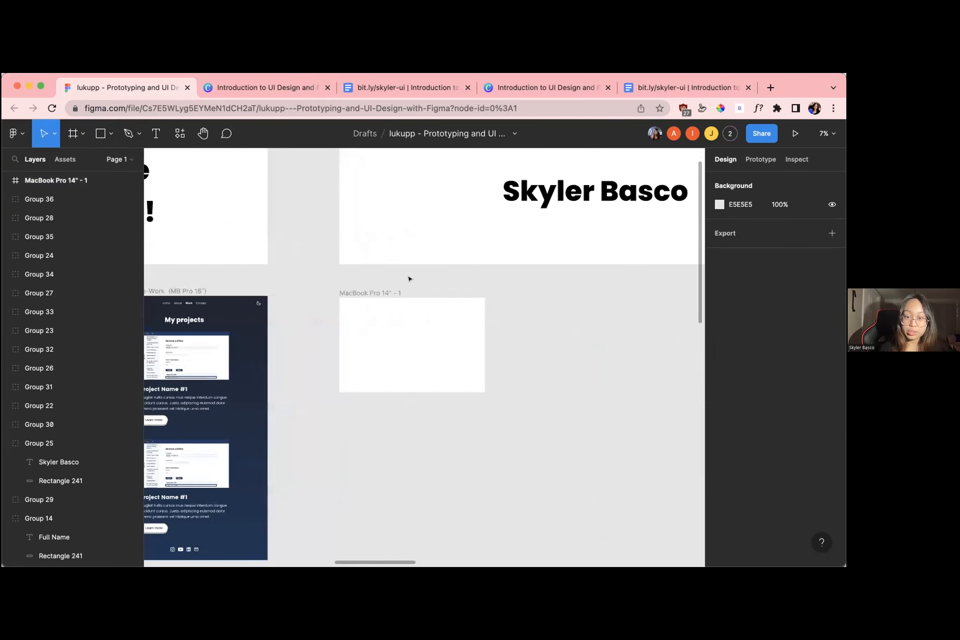
pyautogui.hscroll(-5, 410, 279)
pyautogui.hscroll(6, 410, 278)
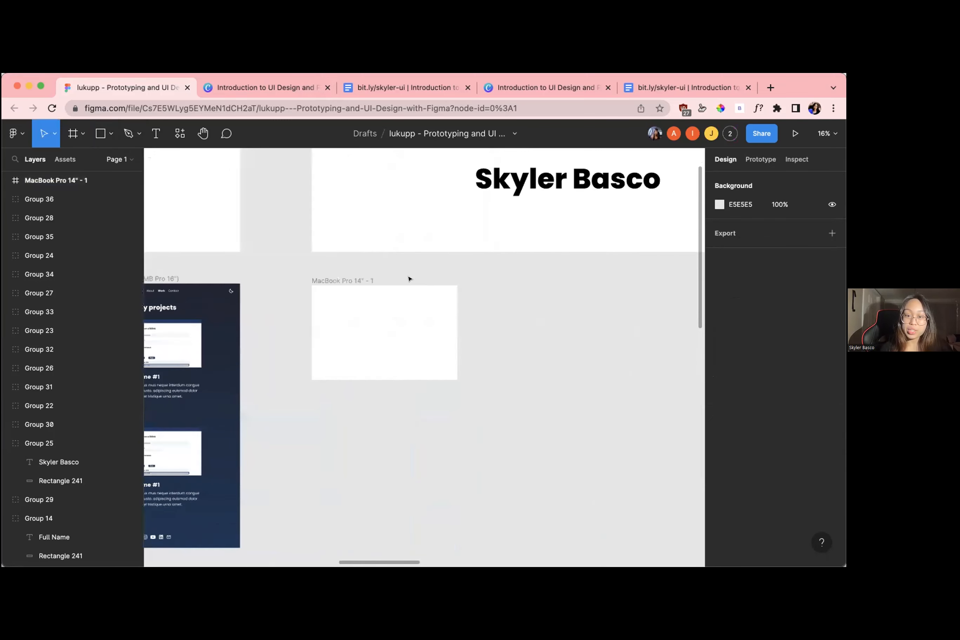
pyautogui.scroll(3, 410, 279)
pyautogui.hscroll(2, 398, 332)
pyautogui.click(398, 332)
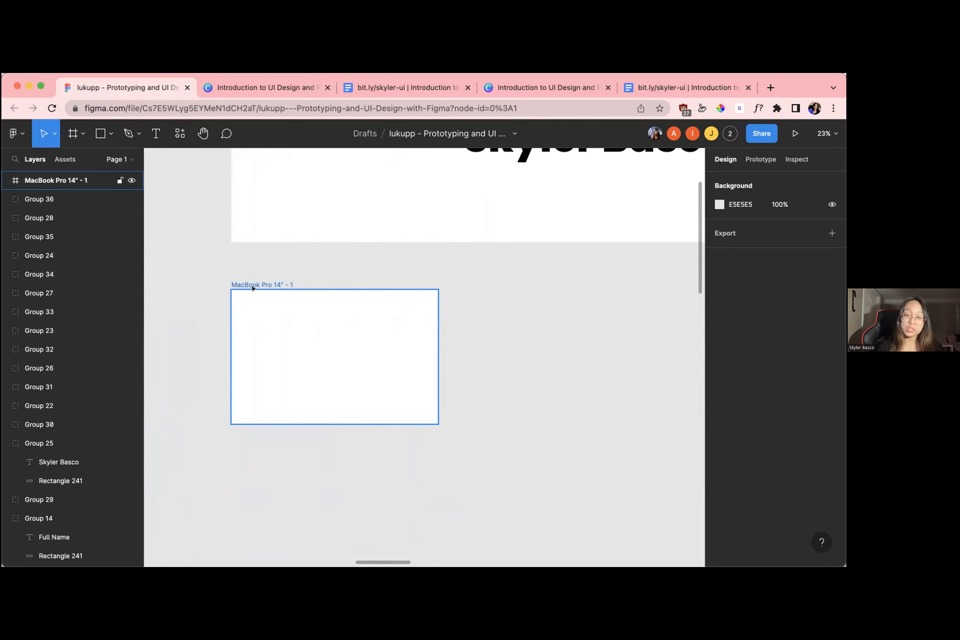
pyautogui.click(271, 285)
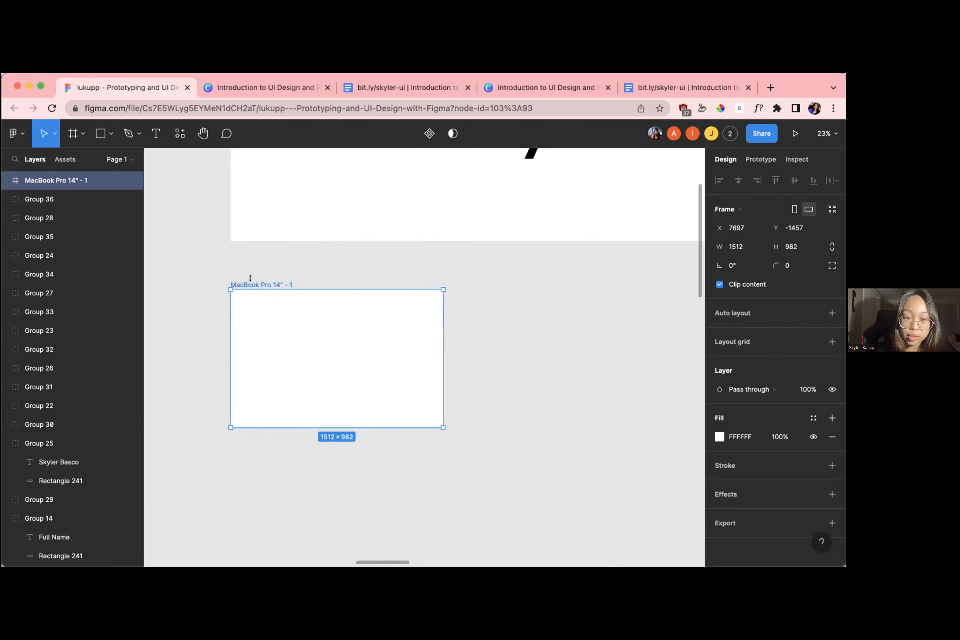
pyautogui.scroll(3, 250, 283)
pyautogui.scroll(-3, 250, 285)
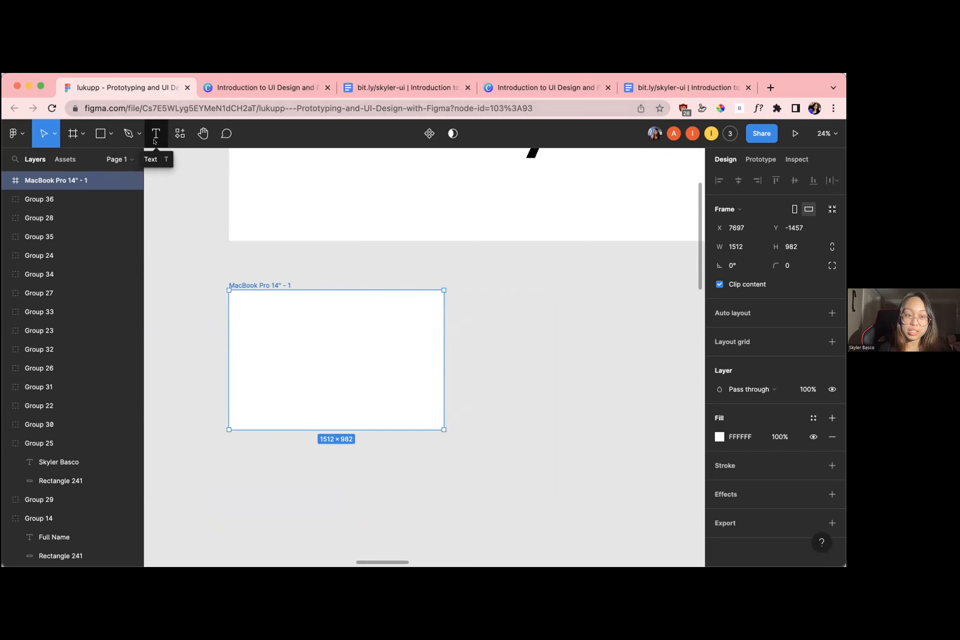
# Add a text box reading "home" near the frame's upper-left area, at about X 190, Y 166, and widen it to about 1136
pyautogui.click(155, 134)
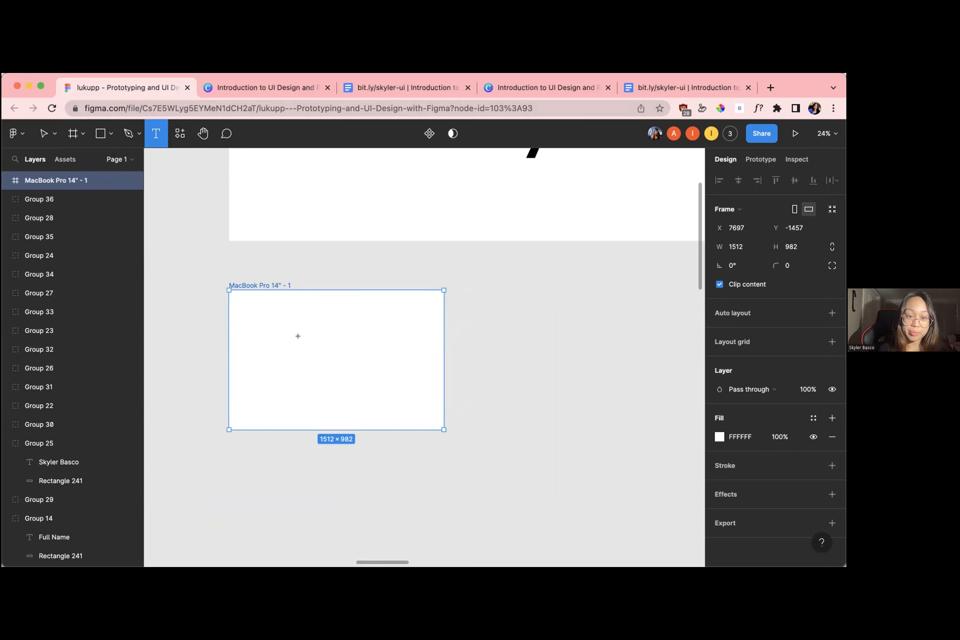
pyautogui.scroll(3, 260, 315)
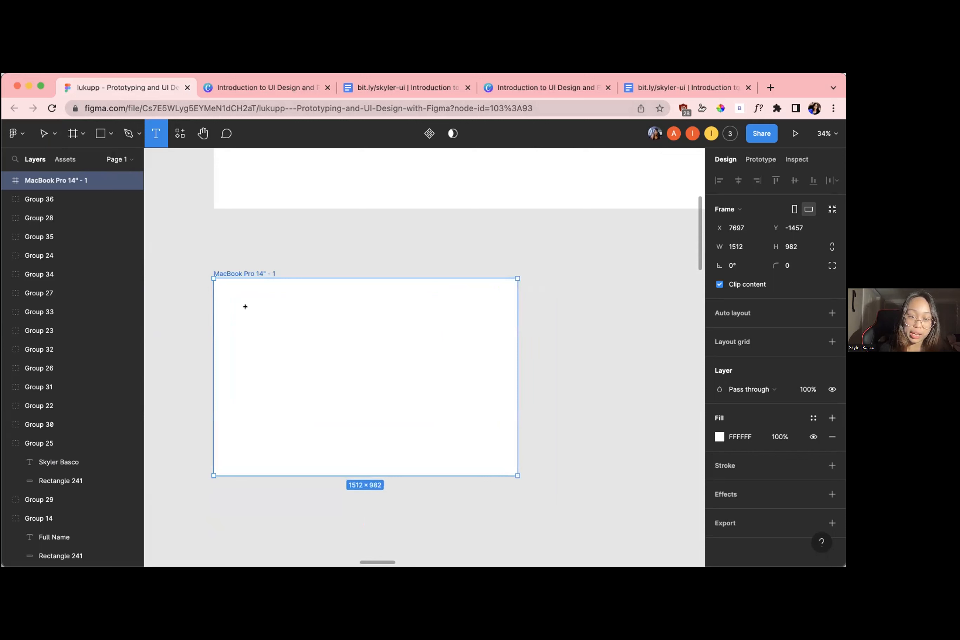
pyautogui.moveTo(252, 311); pyautogui.dragTo(326, 326)
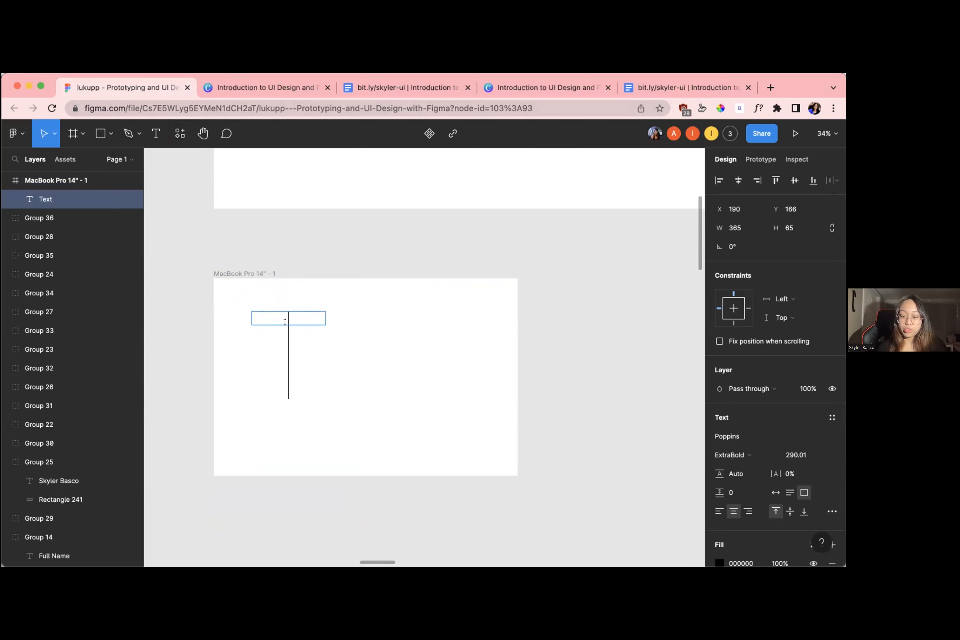
pyautogui.write('home')
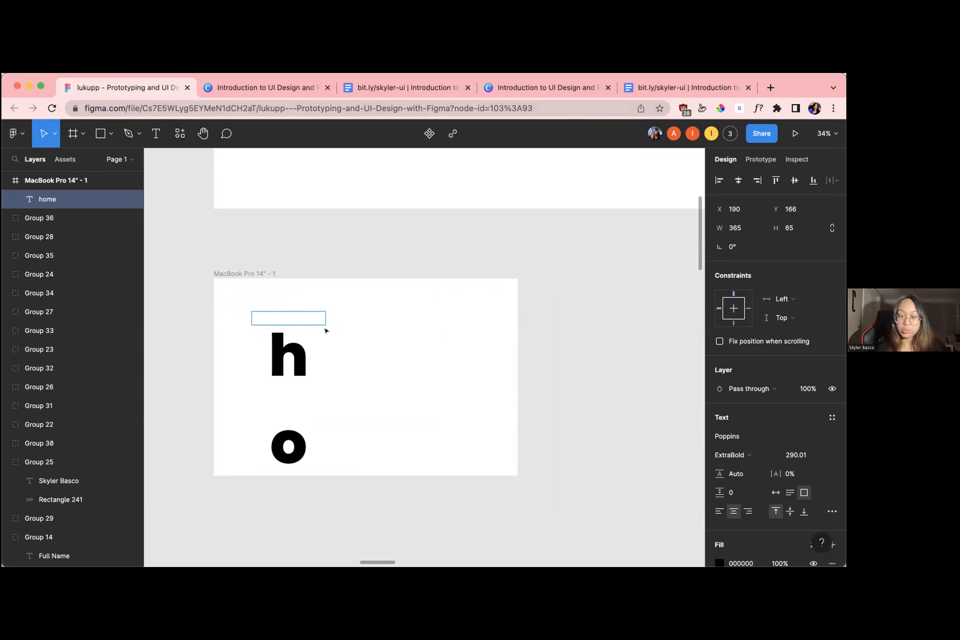
pyautogui.press('Escape')
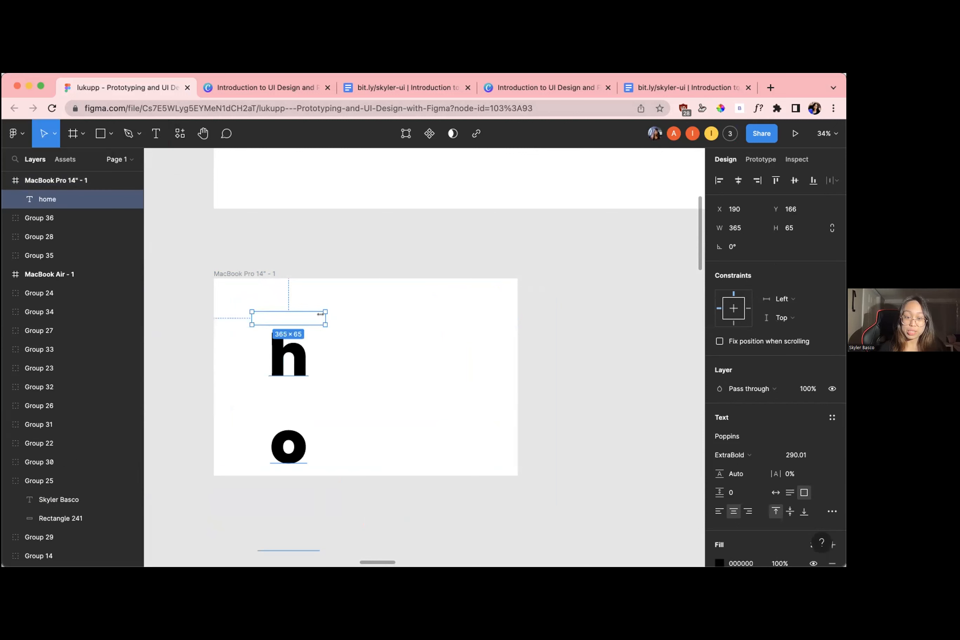
pyautogui.moveTo(326, 315); pyautogui.dragTo(476, 318)
# Check the participants' frames and the text boxes they are adding under their name boxes
pyautogui.scroll(-5, 477, 320)
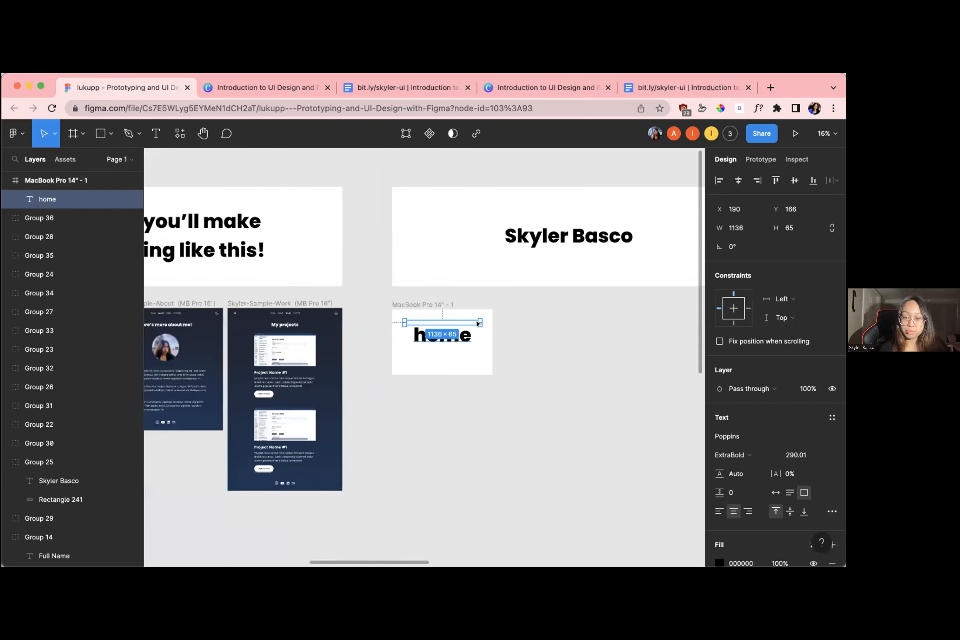
pyautogui.hscroll(8, 478, 324)
pyautogui.scroll(-5, 437, 323)
pyautogui.scroll(-3, 315, 322)
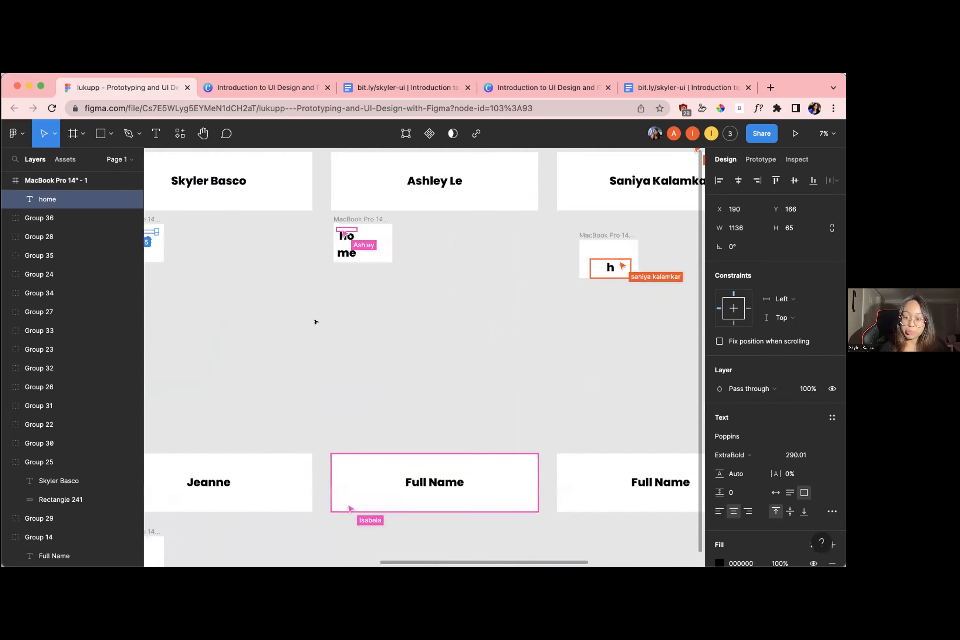
pyautogui.scroll(5, 316, 322)
pyautogui.hscroll(5, 316, 322)
pyautogui.scroll(-2, 315, 322)
pyautogui.hscroll(-6, 315, 322)
pyautogui.scroll(5, 286, 397)
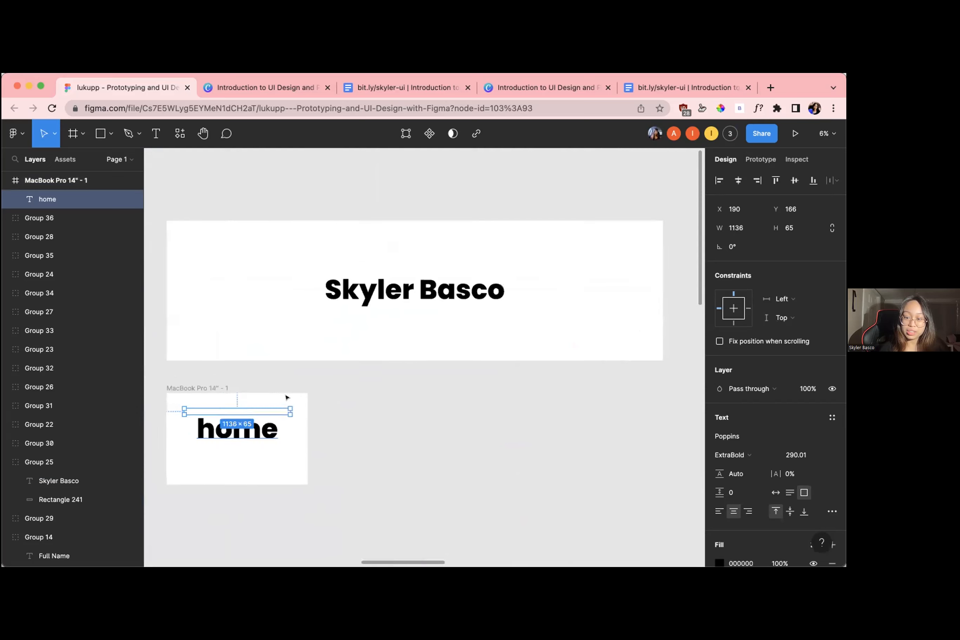
# Increase the height of the "home" text box to about 428 so it encloses the word
pyautogui.scroll(8, 287, 398)
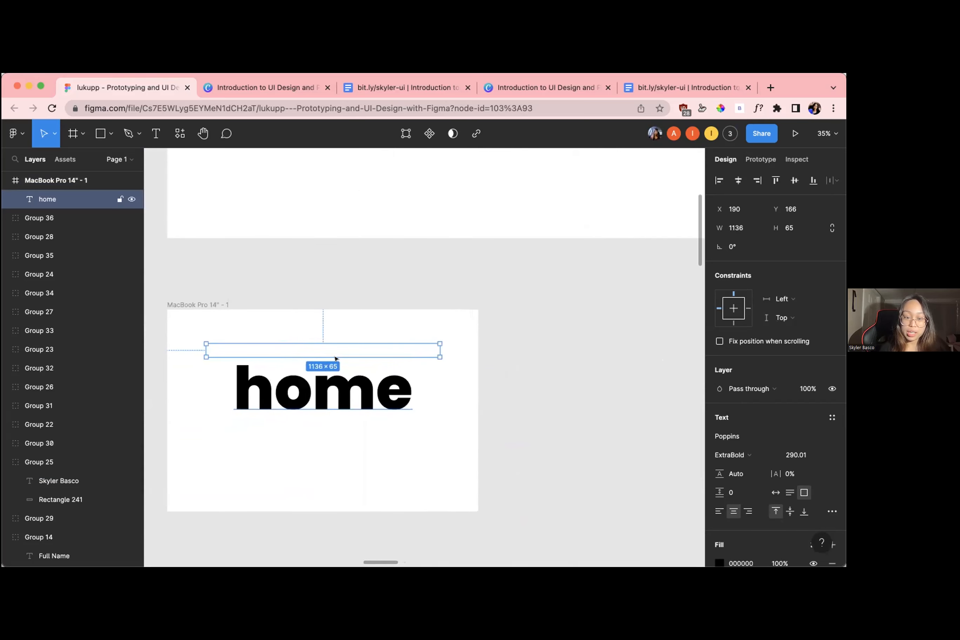
pyautogui.moveTo(327, 353)
pyautogui.mouseDown()
pyautogui.moveTo(329, 384)
pyautogui.moveTo(325, 353)
pyautogui.mouseUp()
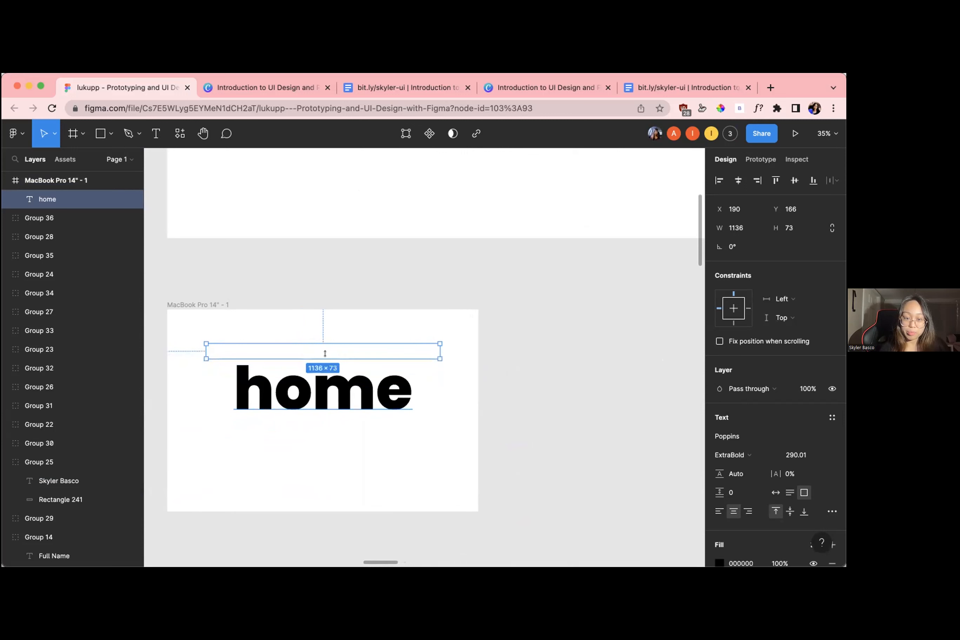
pyautogui.scroll(3, 326, 354)
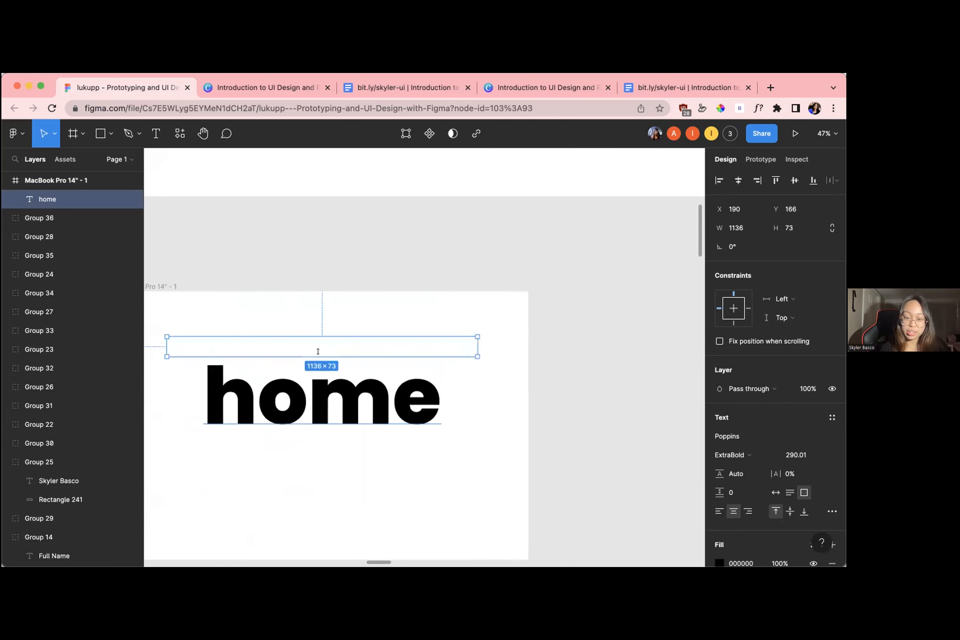
pyautogui.moveTo(318, 351); pyautogui.dragTo(319, 448)
pyautogui.hscroll(-3, 343, 407)
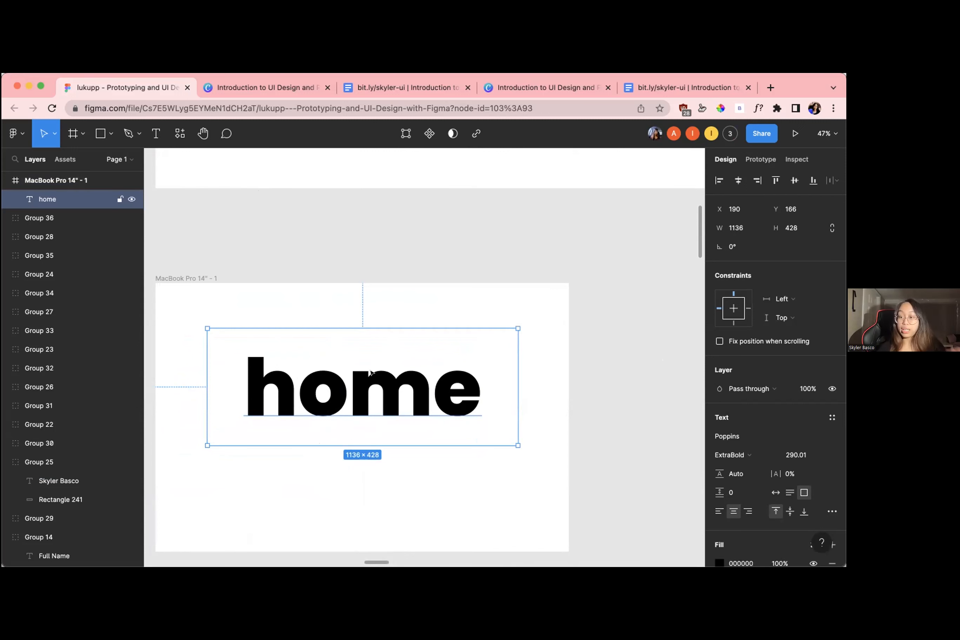
# Set the font size of the "home" text to 32
pyautogui.doubleClick(362, 387)
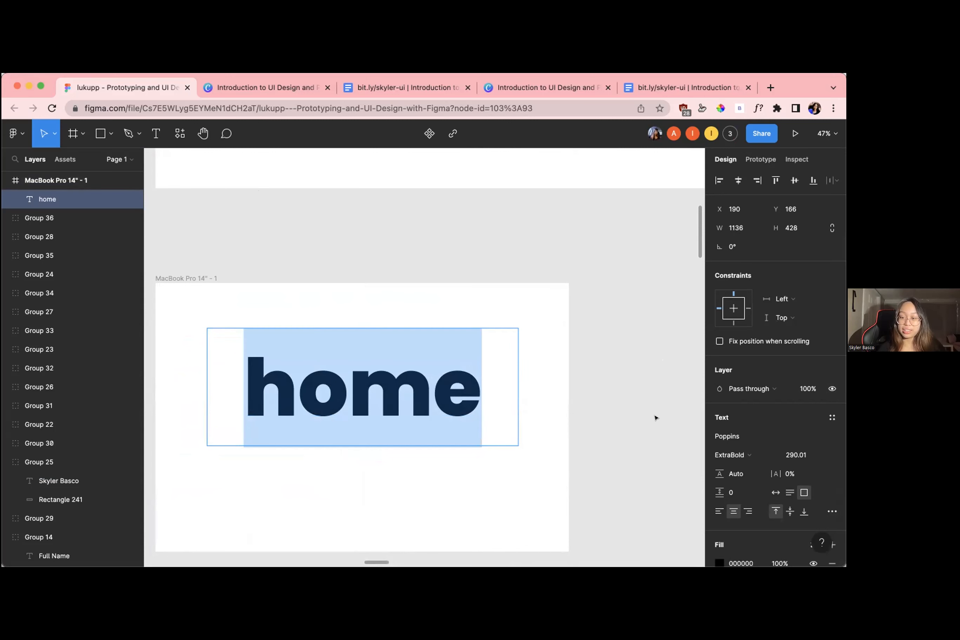
pyautogui.scroll(-2, 736, 450)
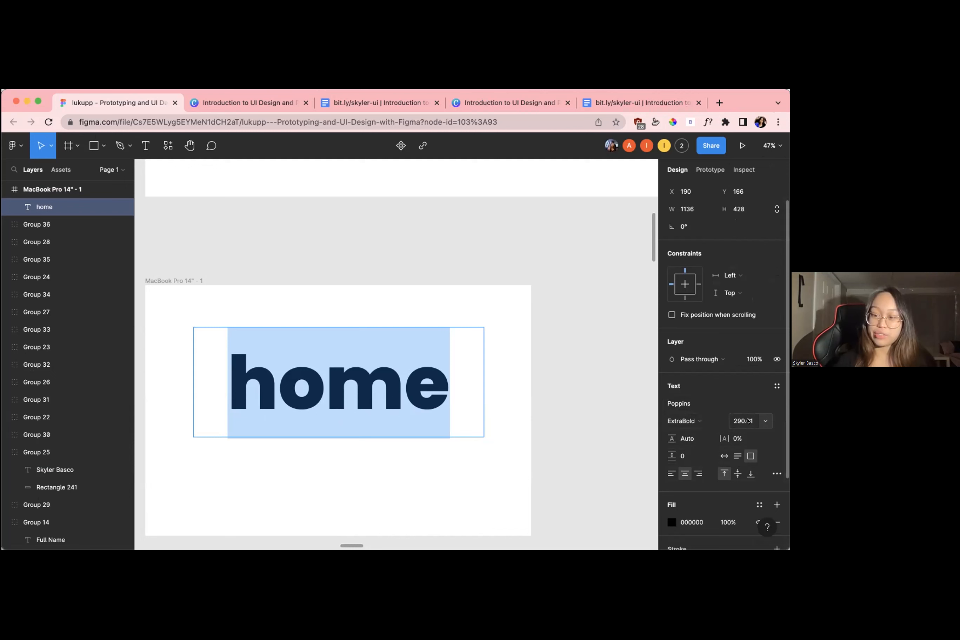
pyautogui.click(744, 421)
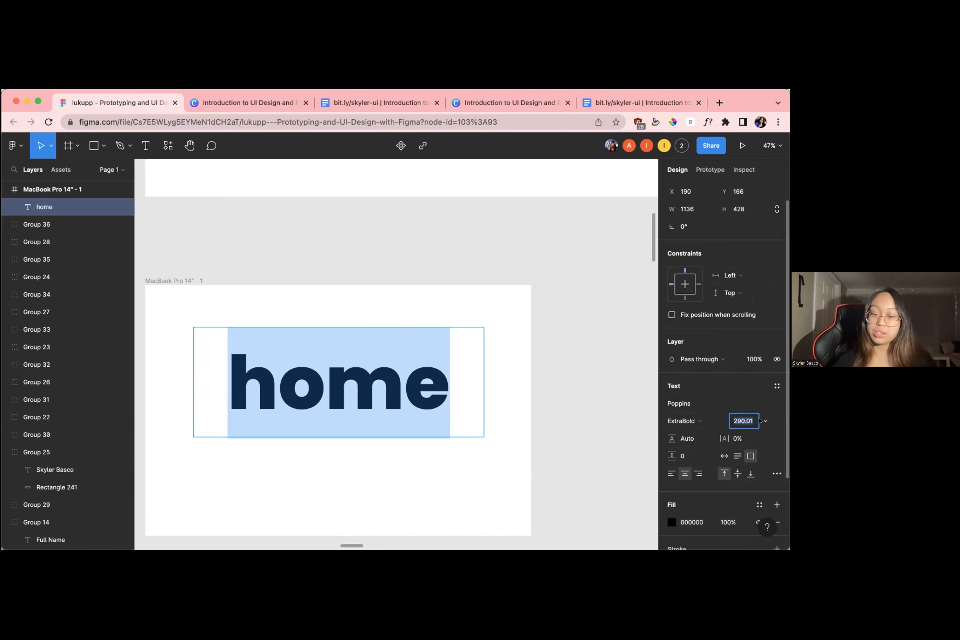
pyautogui.click(766, 420)
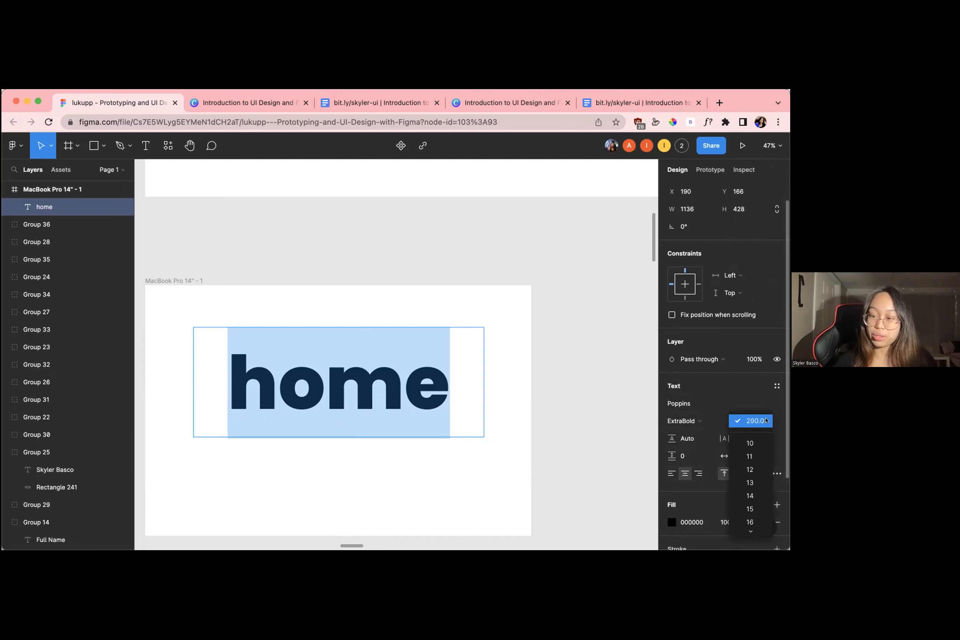
pyautogui.click(767, 403)
pyautogui.click(767, 422)
pyautogui.scroll(-3, 743, 472)
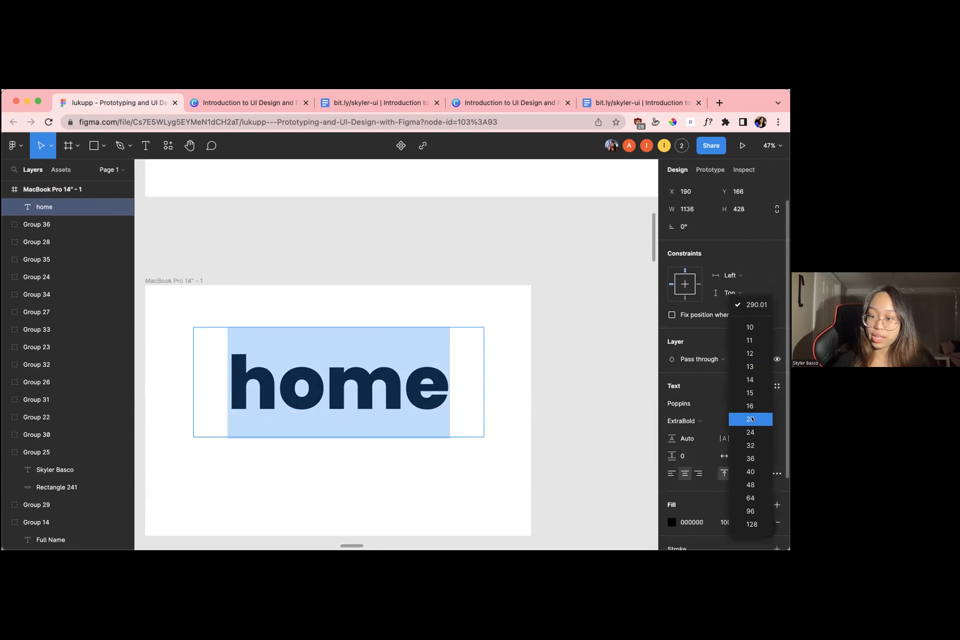
pyautogui.click(752, 421)
pyautogui.click(752, 426)
pyautogui.click(750, 435)
pyautogui.click(750, 438)
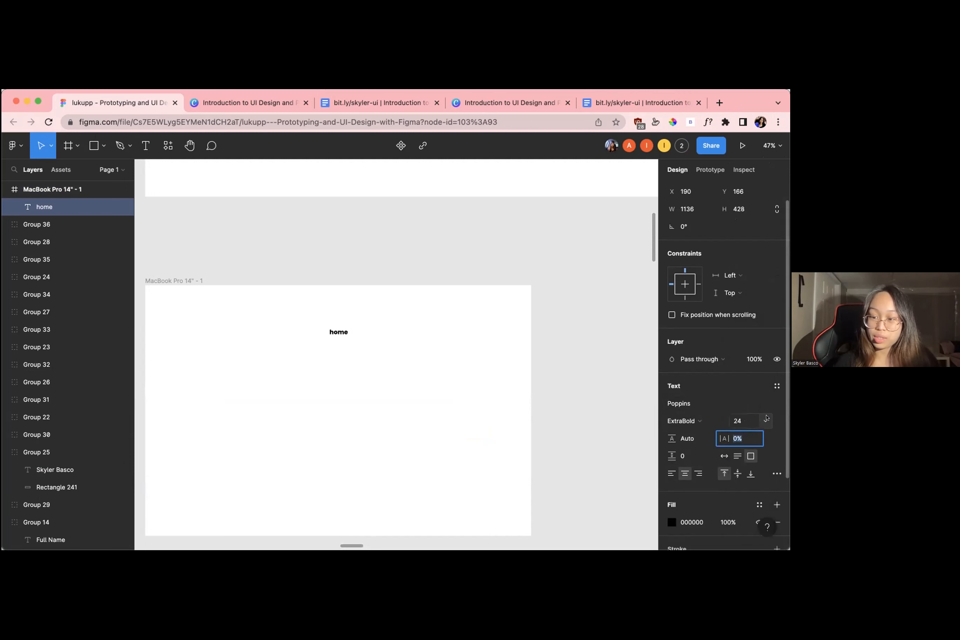
pyautogui.click(767, 418)
pyautogui.click(758, 433)
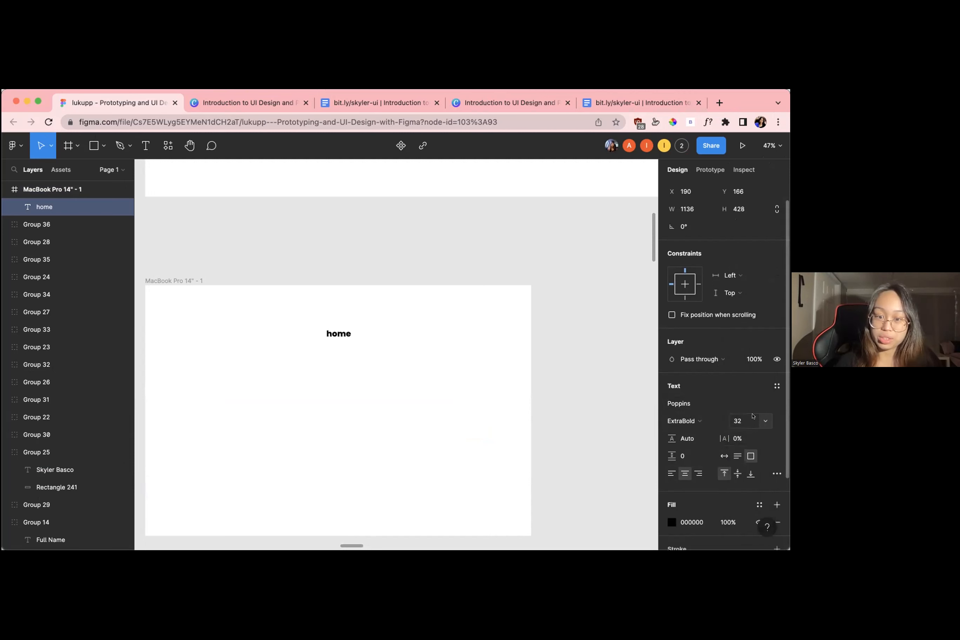
pyautogui.click(767, 421)
pyautogui.click(760, 420)
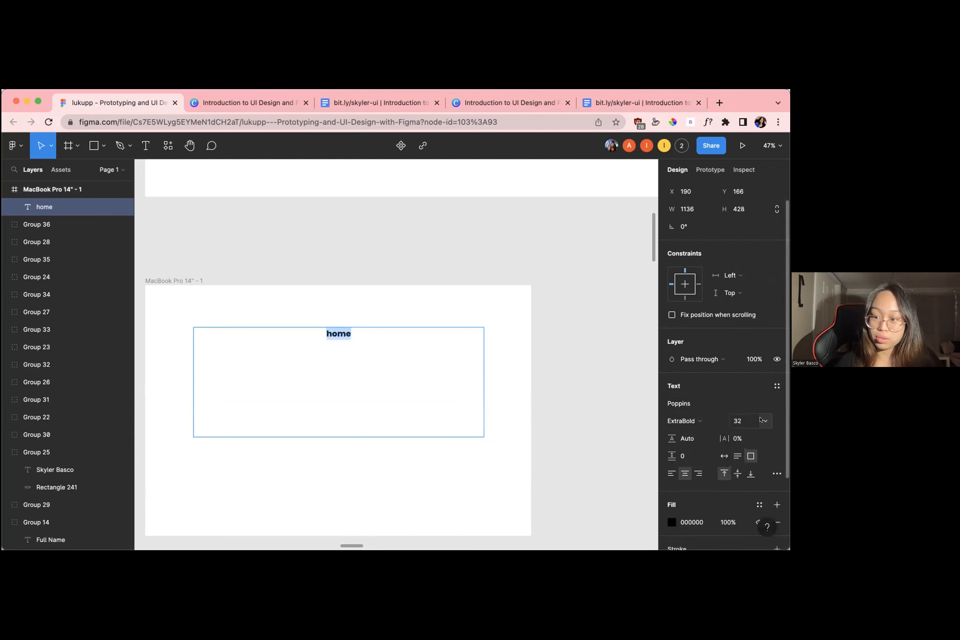
# Shrink the "home" text box to about 124 × 59 and place it top center in the frame, about X 711, Y 65
pyautogui.press('Escape')
pyautogui.moveTo(453, 436); pyautogui.dragTo(339, 306)
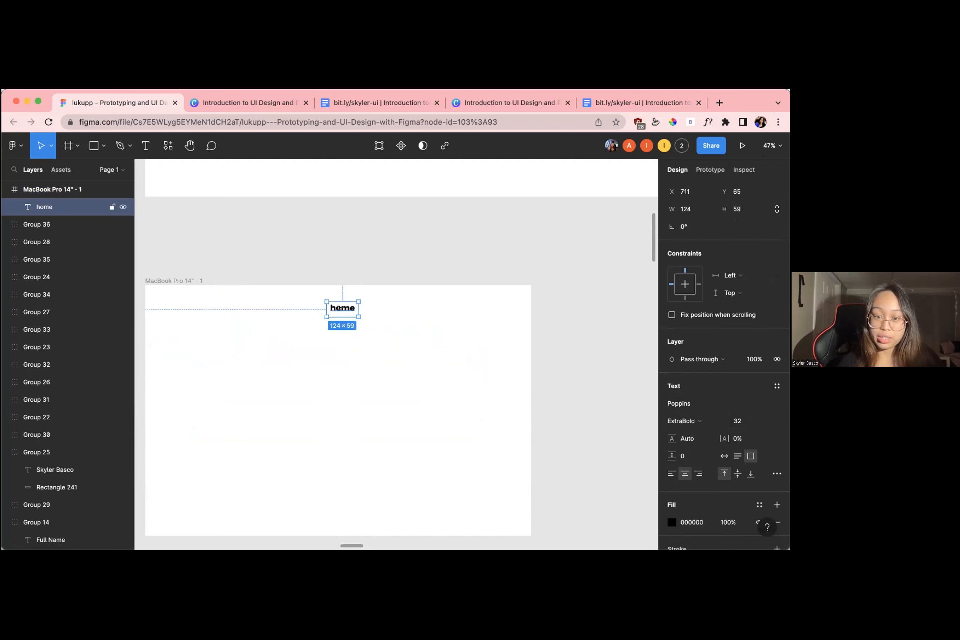
pyautogui.scroll(5, 339, 307)
pyautogui.scroll(-5, 339, 308)
pyautogui.click(388, 344)
# Check the participants' progress on the frames under their name boxes, returning to the presenter's own frame
pyautogui.scroll(-10, 389, 343)
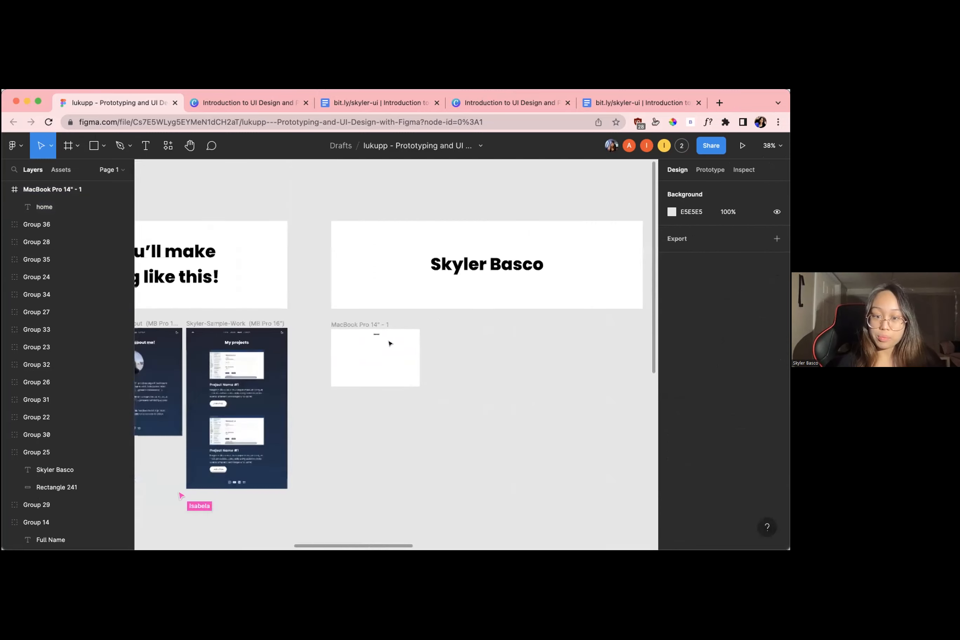
pyautogui.hscroll(5, 407, 358)
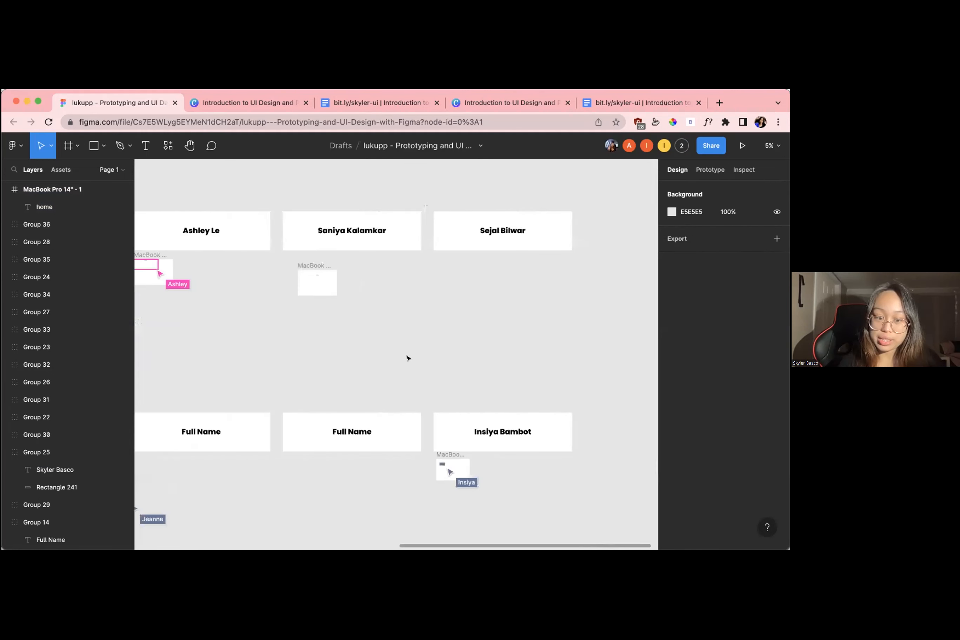
pyautogui.hscroll(-6, 399, 357)
pyautogui.scroll(10, 287, 308)
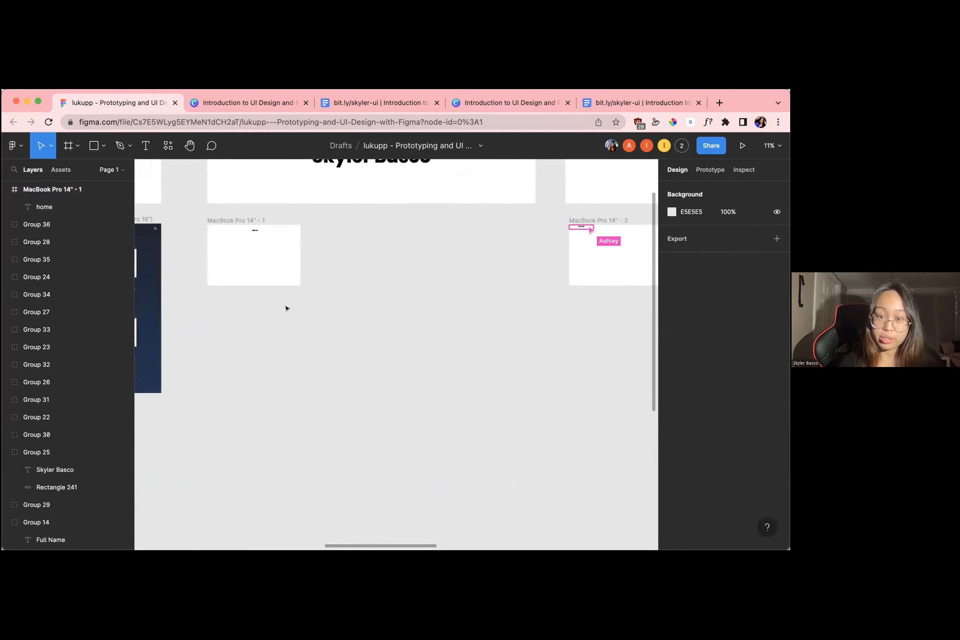
pyautogui.scroll(3, 374, 280)
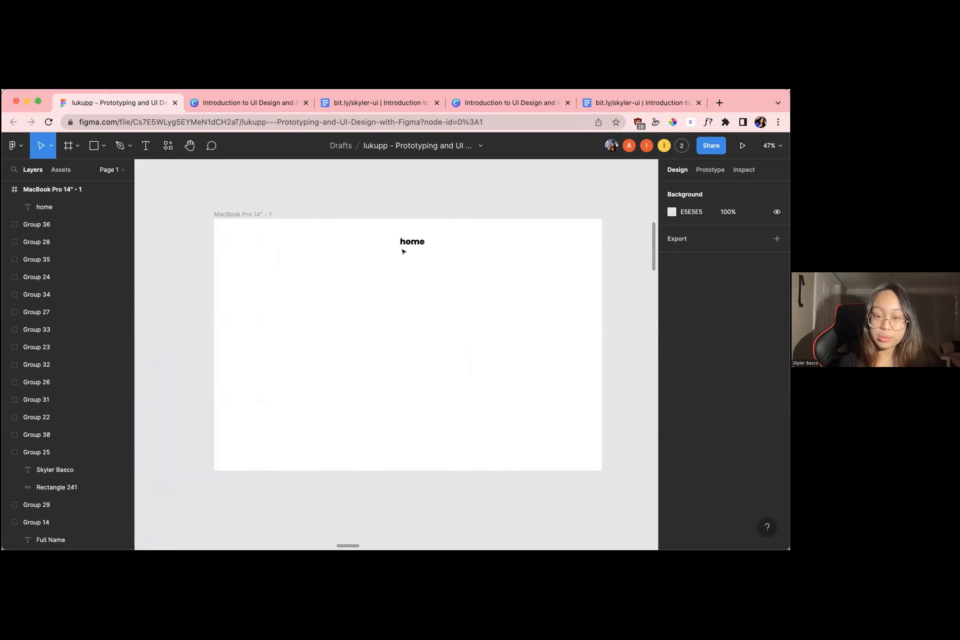
pyautogui.scroll(-5, 405, 251)
pyautogui.scroll(5, 405, 251)
# Fit the "home" text box to its word by switching its resizing to auto width
pyautogui.click(410, 243)
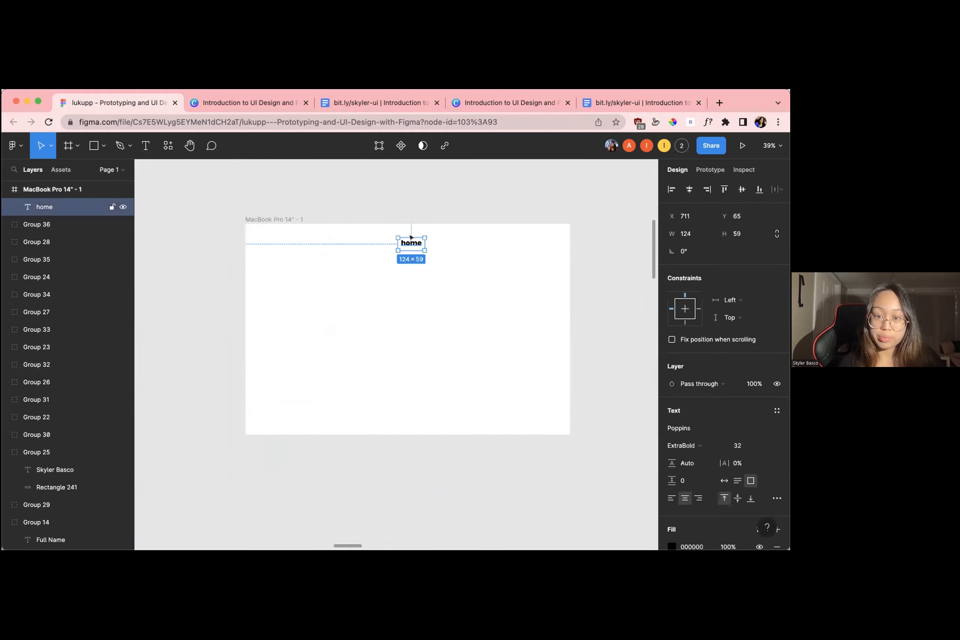
pyautogui.scroll(3, 410, 244)
pyautogui.scroll(-3, 428, 253)
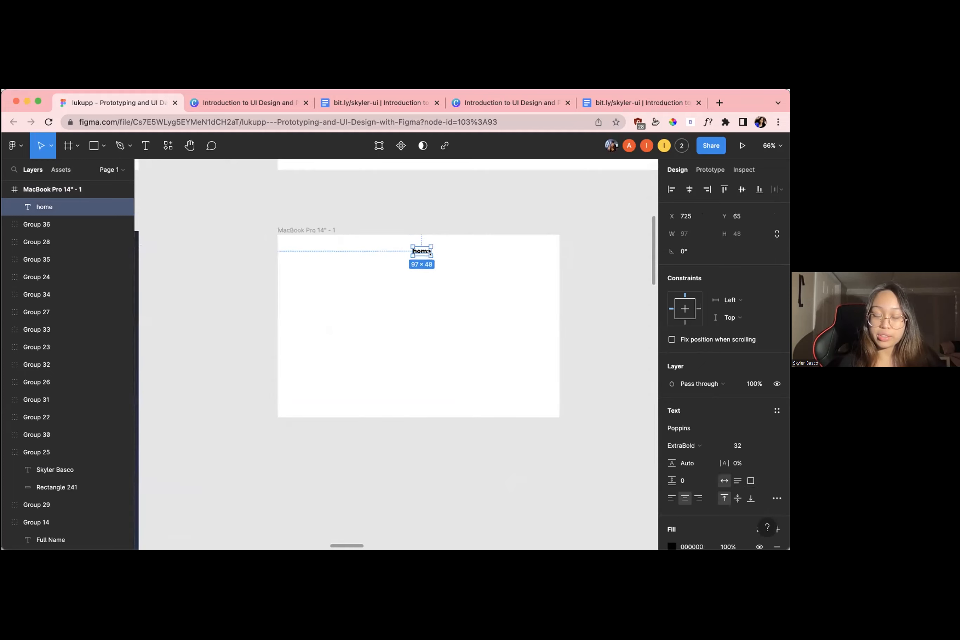
pyautogui.click(435, 268)
# Move the "home" text to about X 707, Y 61 and duplicate it in place
pyautogui.scroll(3, 435, 267)
pyautogui.scroll(-1, 420, 263)
pyautogui.moveTo(407, 253); pyautogui.dragTo(402, 251)
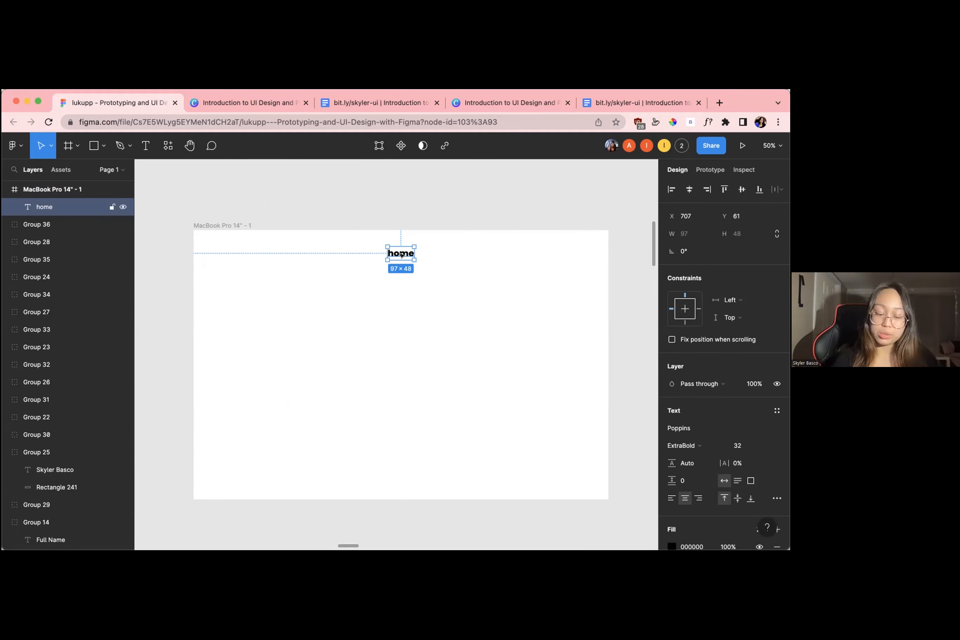
pyautogui.press('super+d')
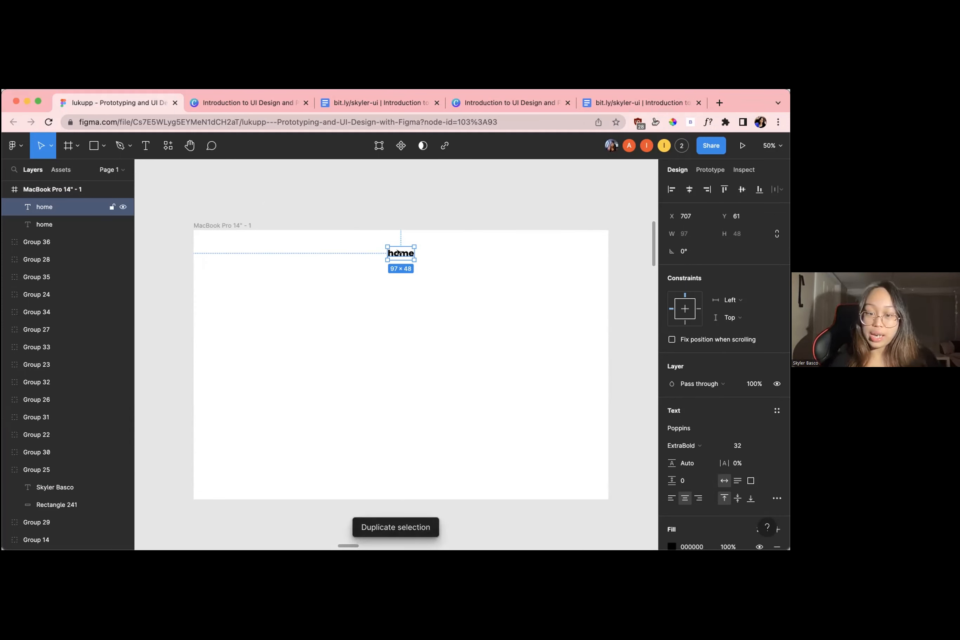
# Build a row of four evenly spaced "home" texts by moving the duplicate to X 867 and repeating the duplication at X 1027 and X 1187
pyautogui.moveTo(398, 253); pyautogui.dragTo(442, 252)
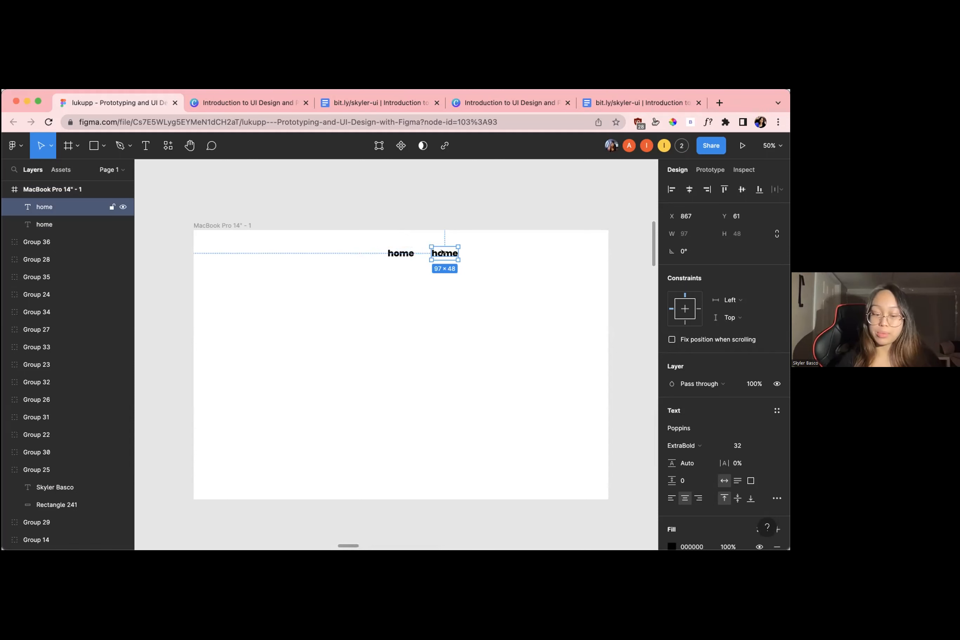
pyautogui.press('super+d')
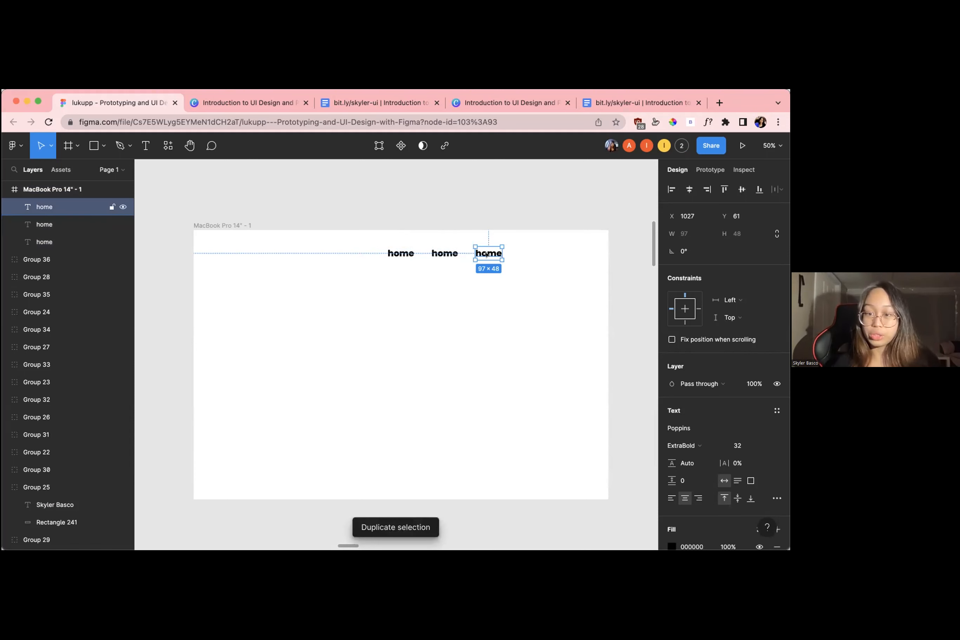
pyautogui.press('super+d')
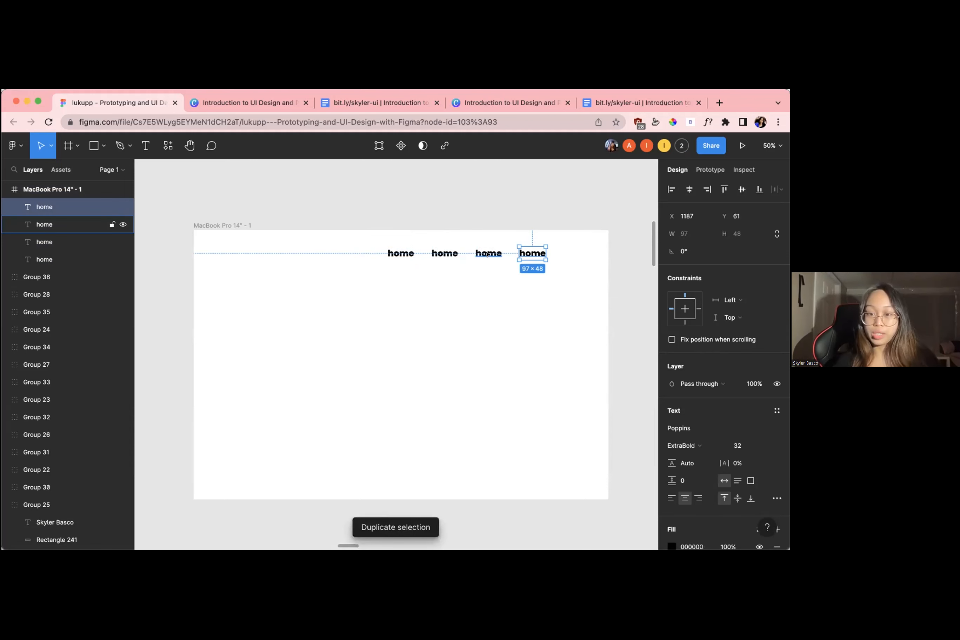
pyautogui.click(497, 273)
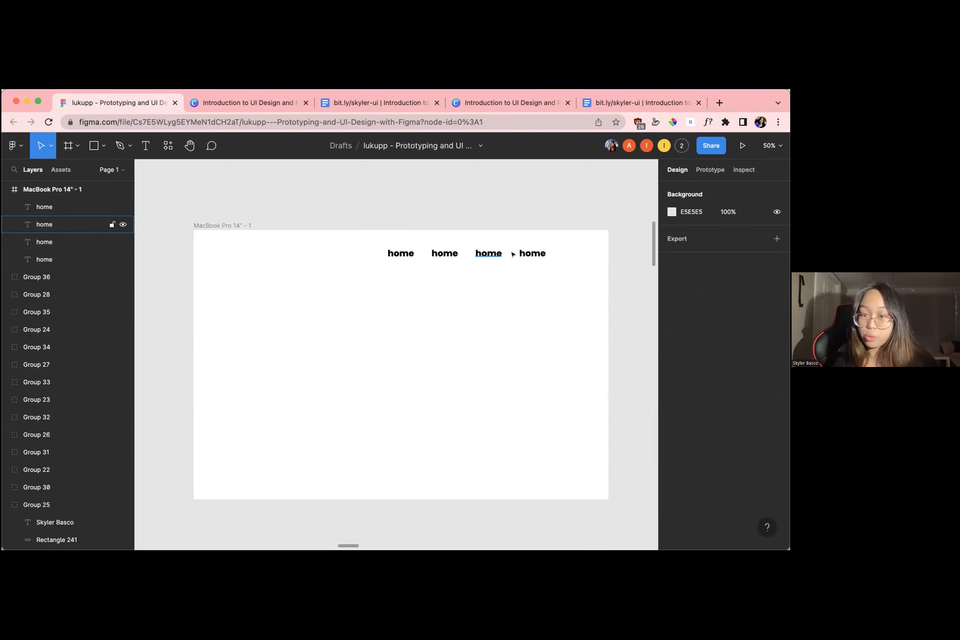
# Change the second, third and fourth "home" texts to "work", "about" and "contact"
pyautogui.click(436, 253)
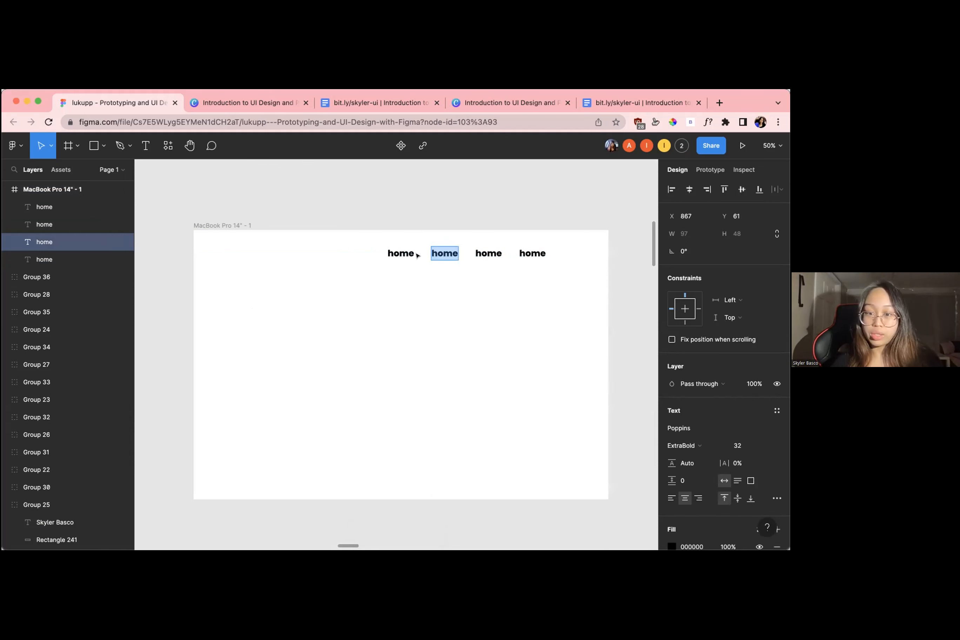
pyautogui.doubleClick(443, 251)
pyautogui.write('work')
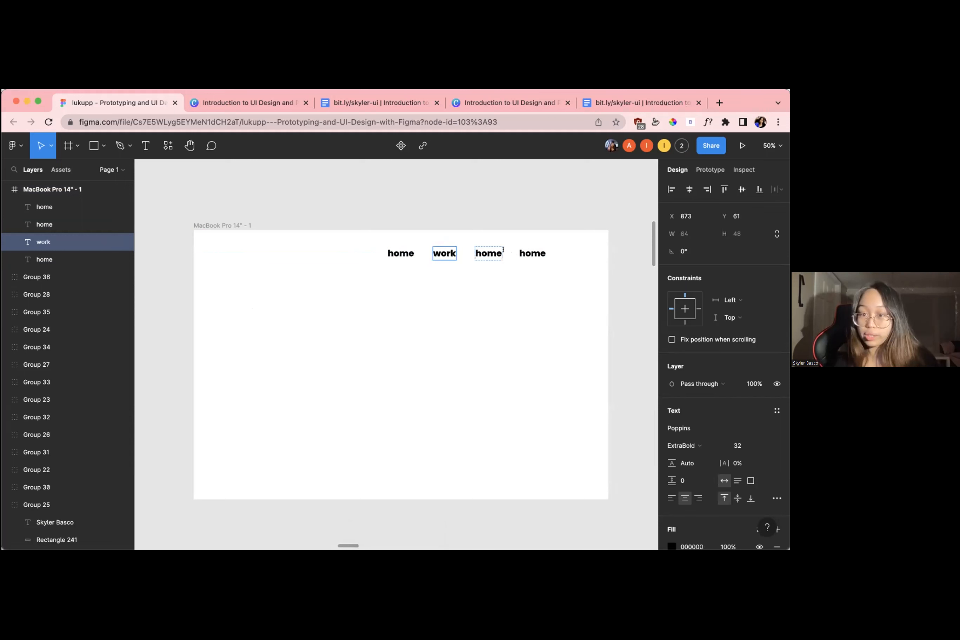
pyautogui.doubleClick(501, 251)
pyautogui.write('about')
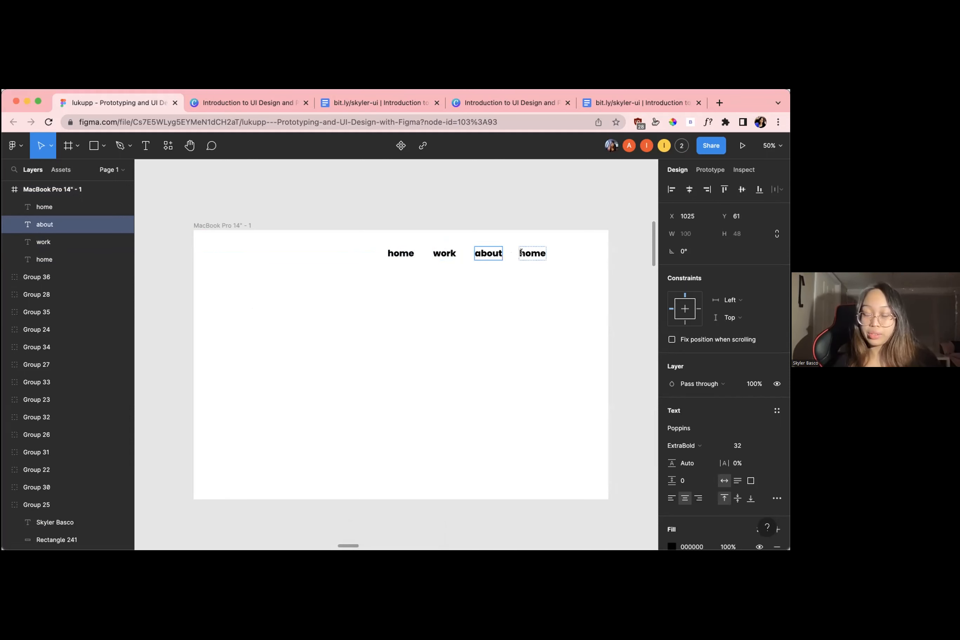
pyautogui.doubleClick(522, 252)
pyautogui.write('contact')
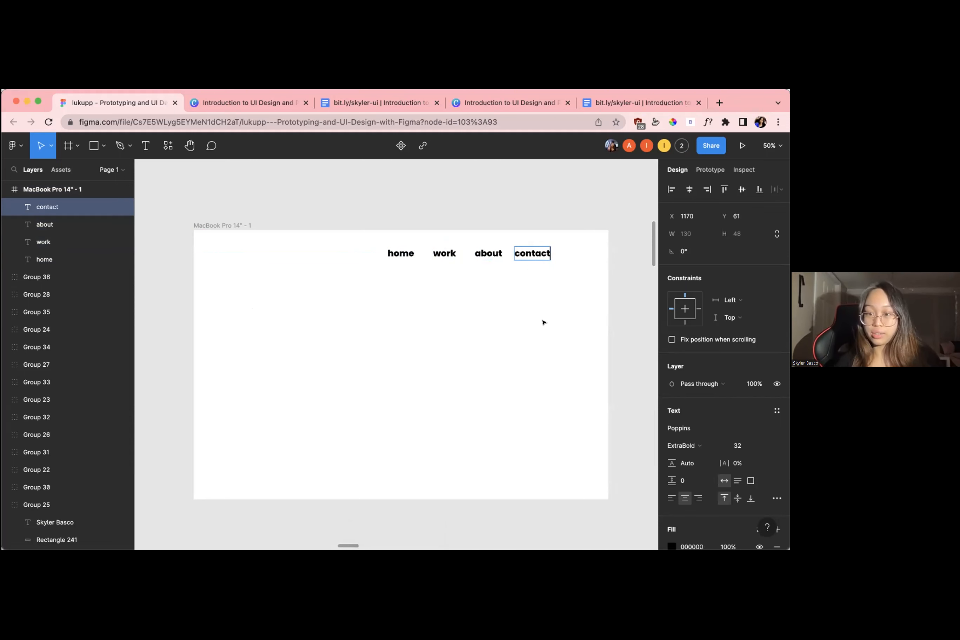
pyautogui.press('Escape')
pyautogui.click(549, 312)
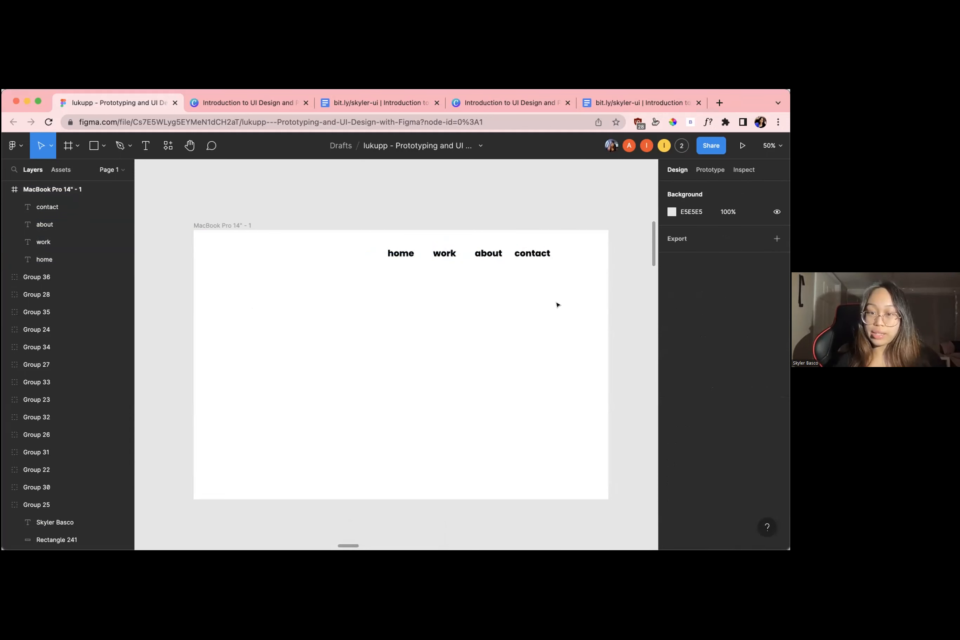
# Move all four navigation texts together to the top center of the frame, at Y 47
pyautogui.moveTo(573, 288); pyautogui.dragTo(338, 249)
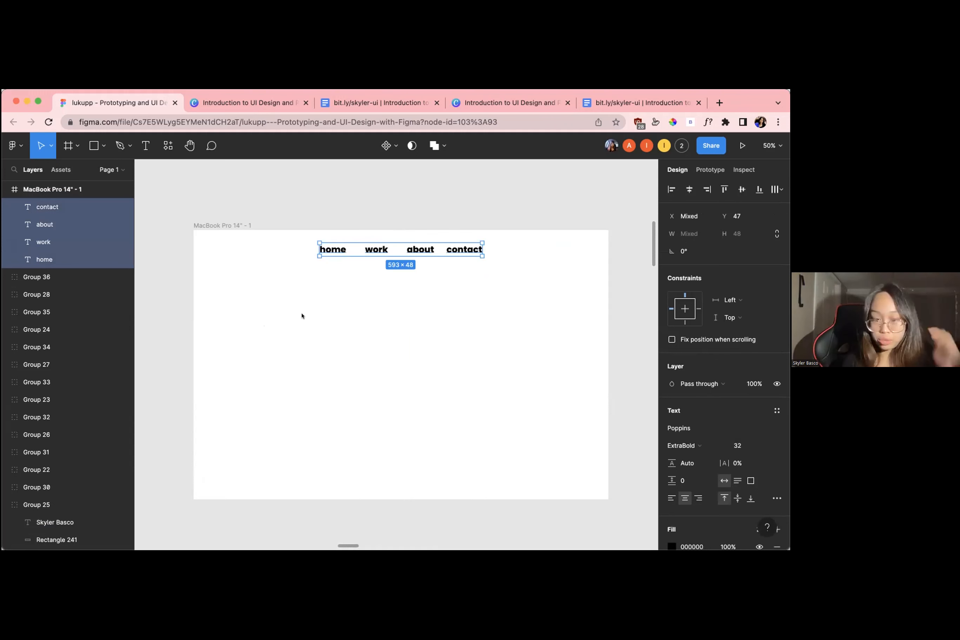
pyautogui.click(329, 314)
pyautogui.scroll(-3, 350, 315)
pyautogui.scroll(4, 338, 287)
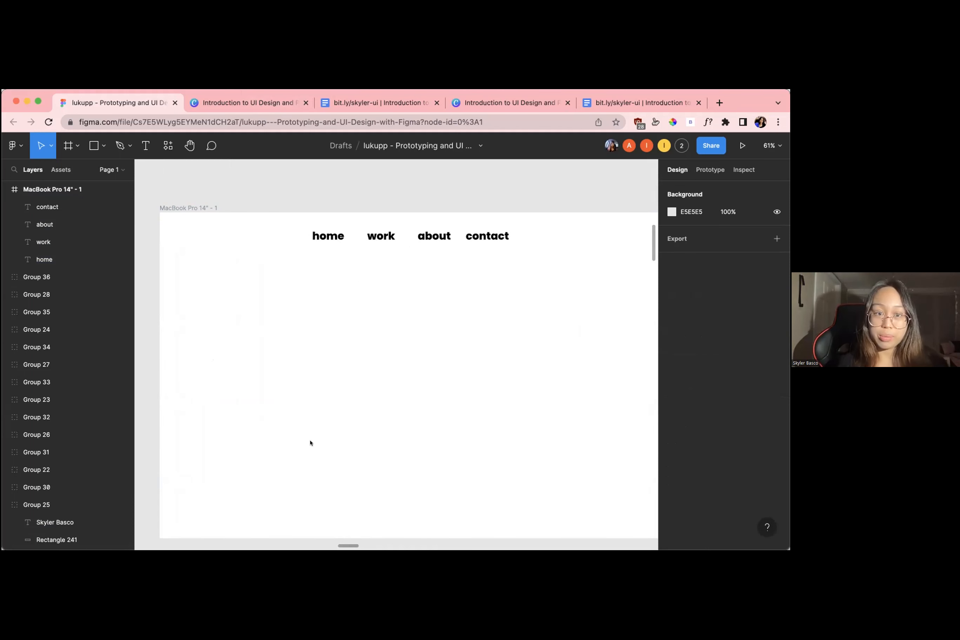
# Check the participants' progress on their frames, returning to the presenter's own frame
pyautogui.press('super+Tab')
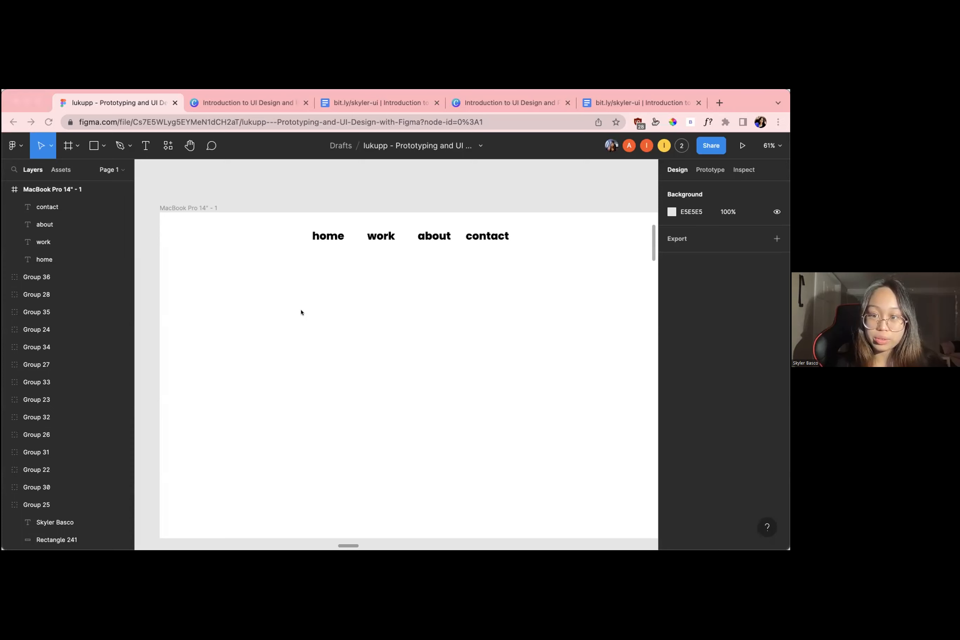
pyautogui.scroll(-8, 344, 209)
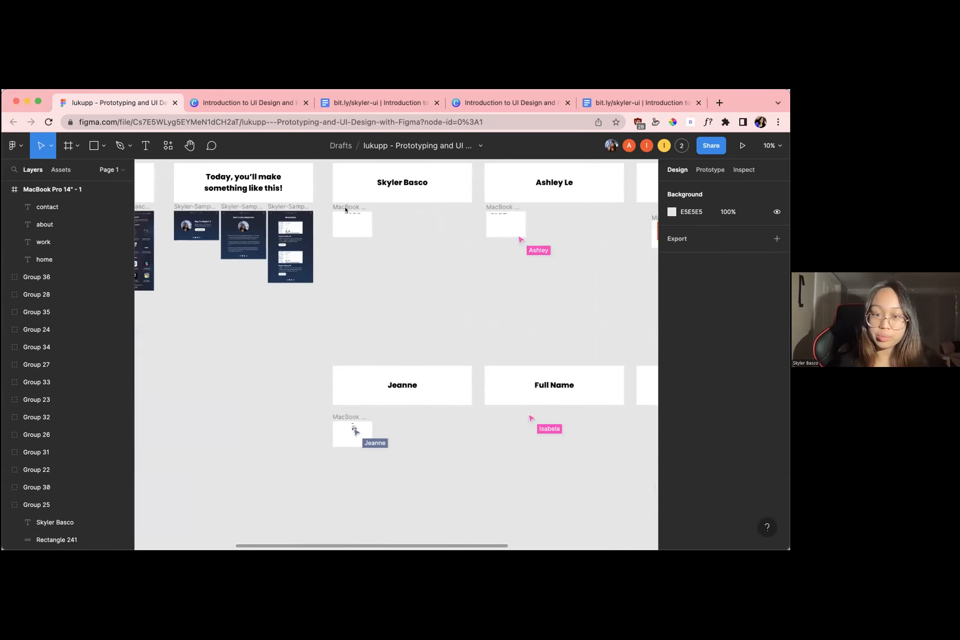
pyautogui.scroll(-5, 345, 210)
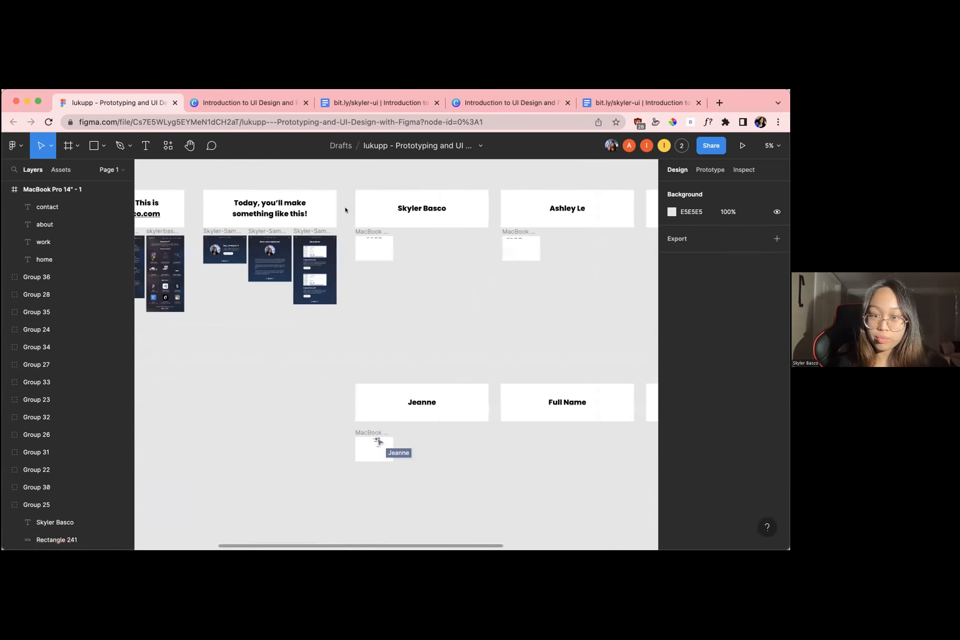
pyautogui.scroll(6, 384, 260)
pyautogui.scroll(3, 384, 263)
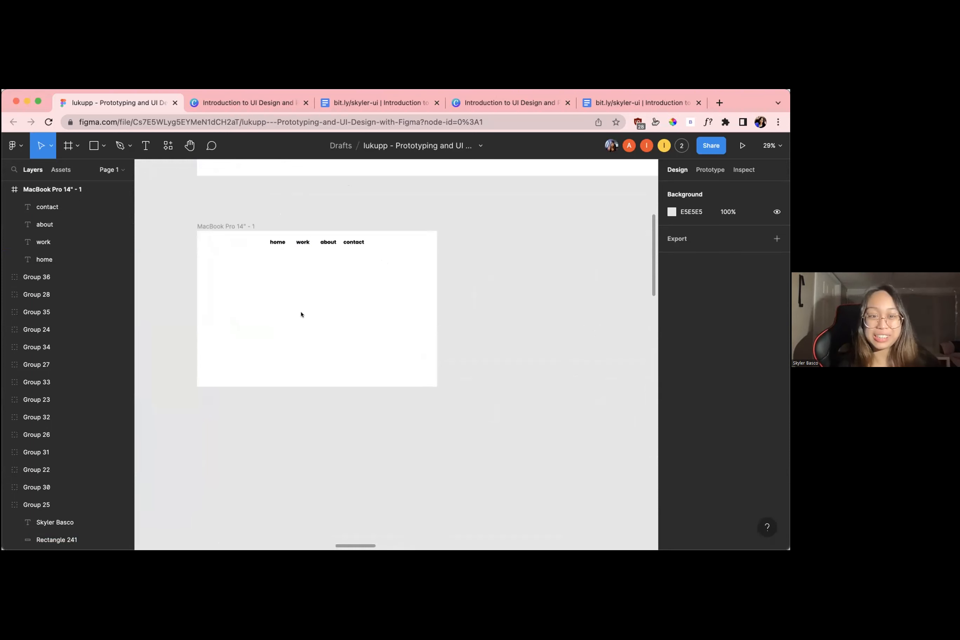
pyautogui.scroll(5, 461, 282)
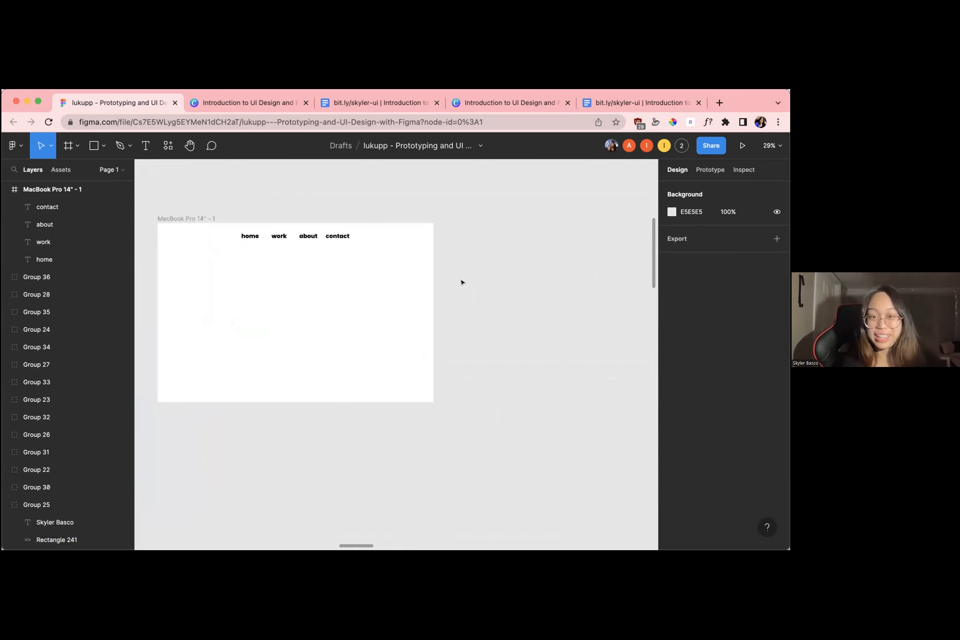
# Examine the navigation and layout of the sample Home, About and Work pages, returning to the presenter's own frame
pyautogui.scroll(-3, 461, 282)
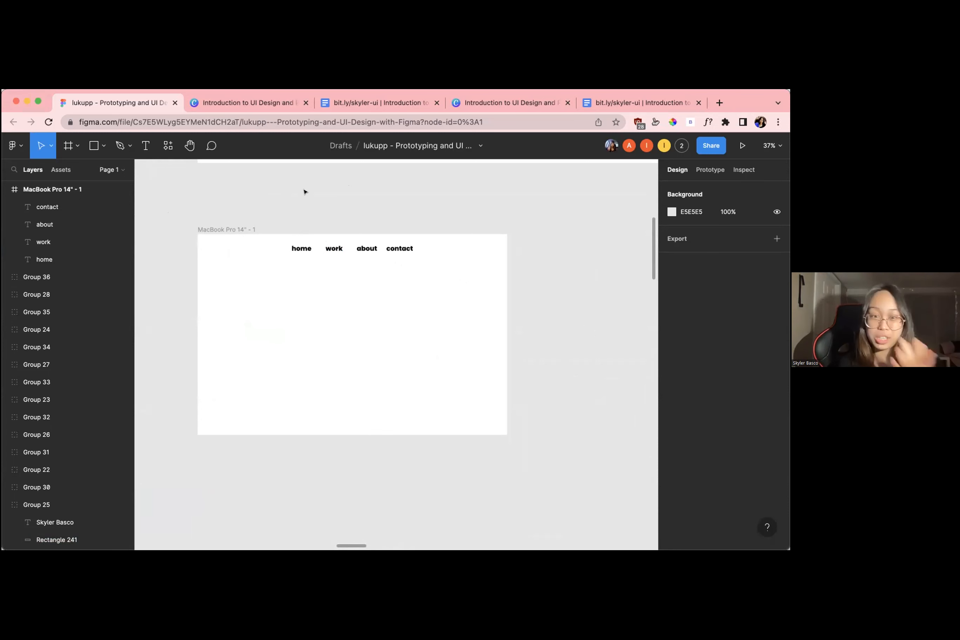
pyautogui.scroll(3, 305, 191)
pyautogui.scroll(-4, 198, 217)
pyautogui.scroll(2, 285, 254)
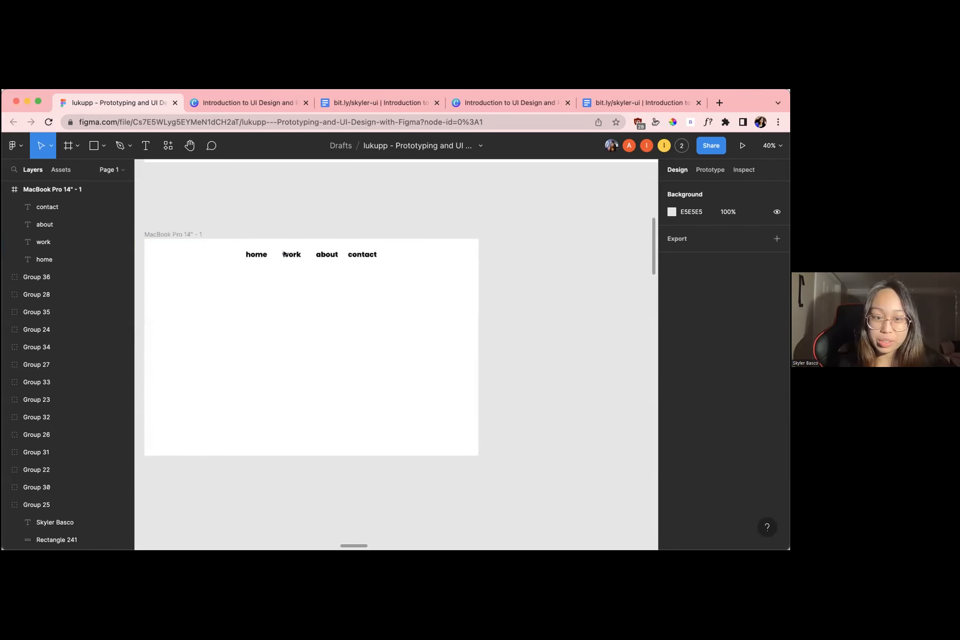
pyautogui.scroll(2, 242, 254)
pyautogui.scroll(-5, 314, 273)
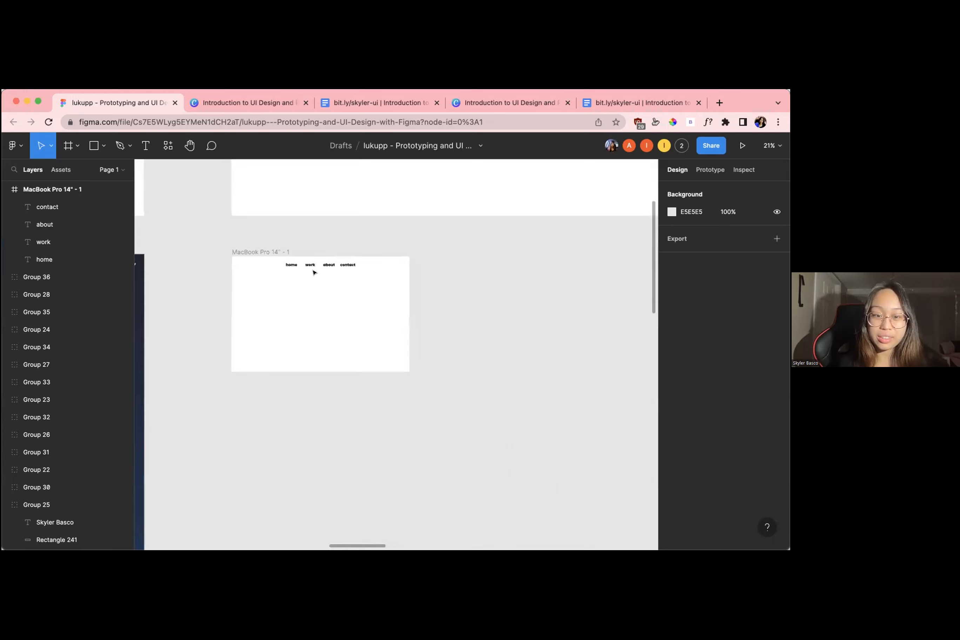
pyautogui.hscroll(-10, 315, 273)
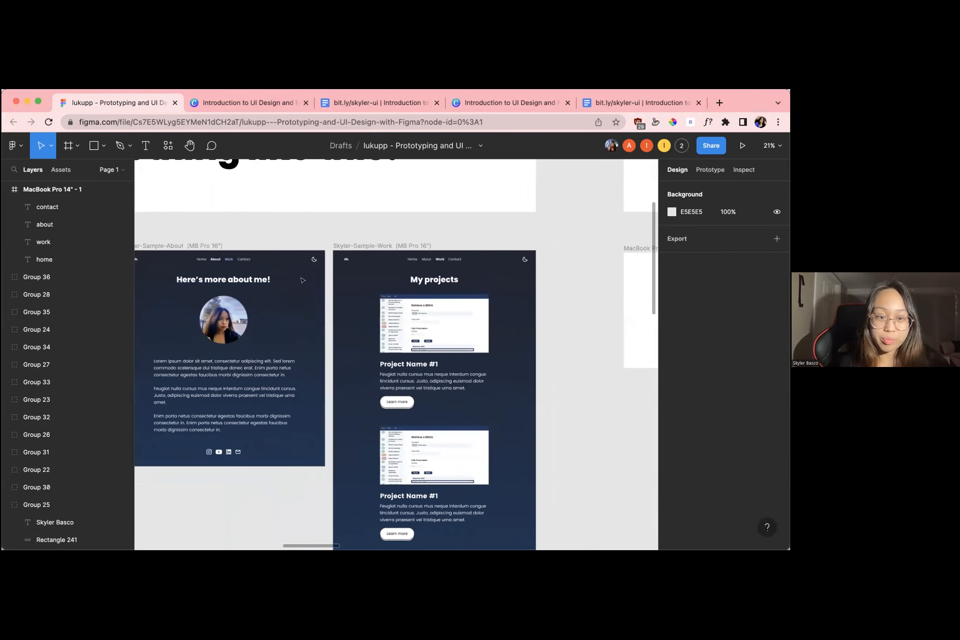
pyautogui.hscroll(-10, 302, 280)
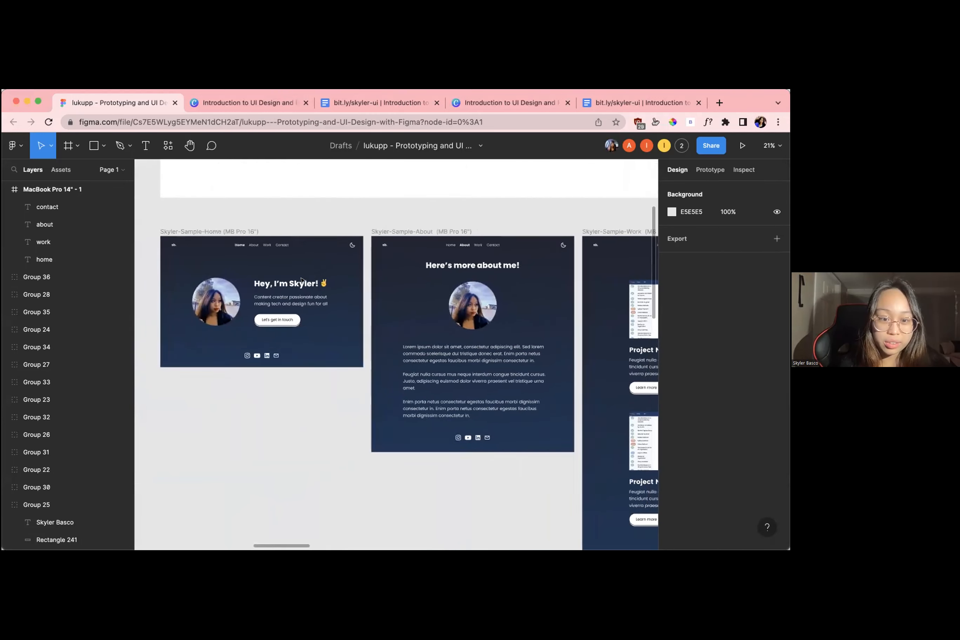
pyautogui.hscroll(15, 302, 281)
pyautogui.hscroll(-1, 302, 280)
pyautogui.scroll(5, 302, 280)
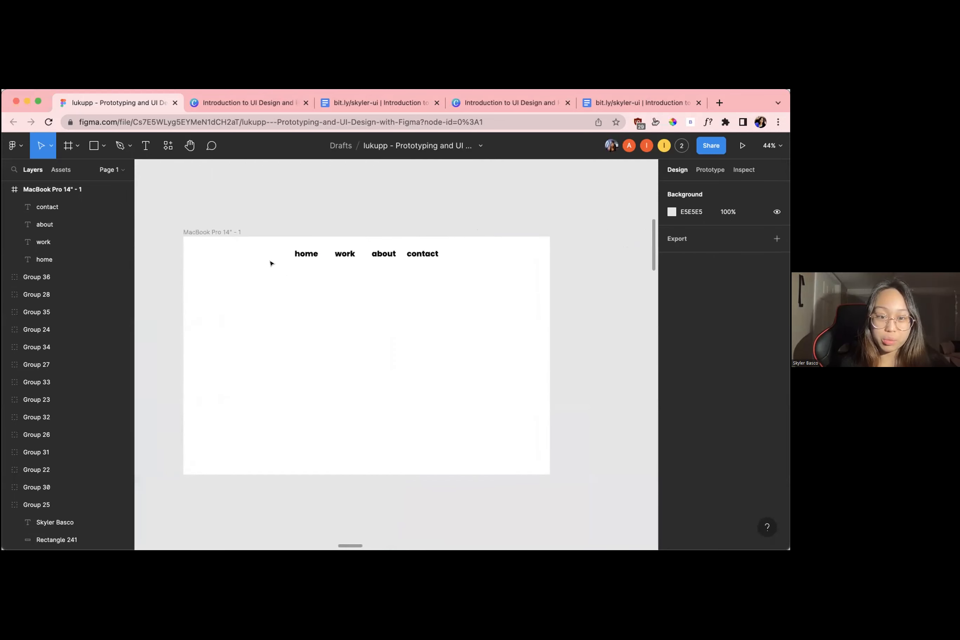
# Even out the gaps between the navigation texts by moving "about" to X 766 and shifting "home" slightly toward "work"
pyautogui.scroll(3, 345, 254)
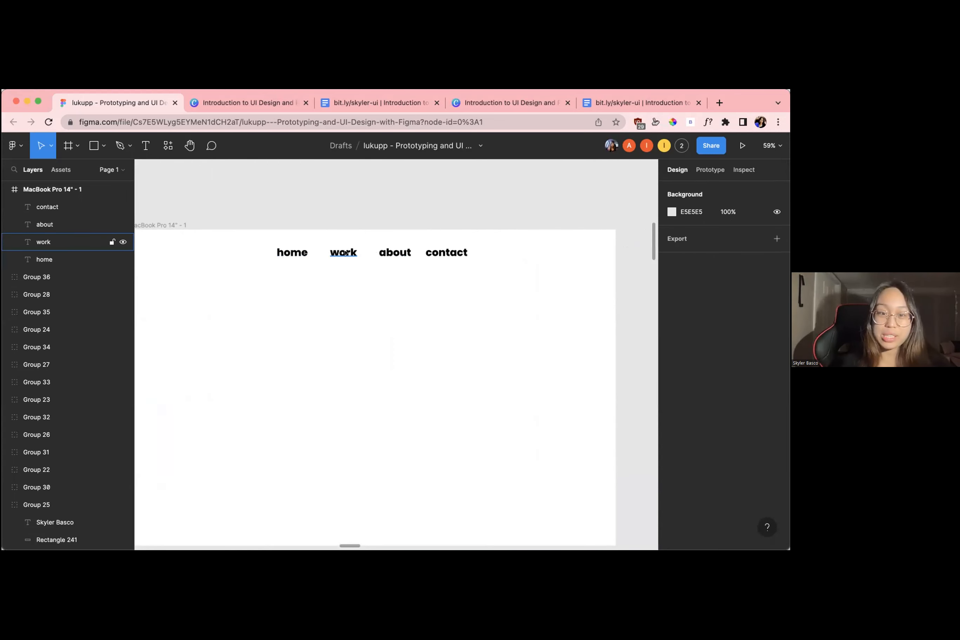
pyautogui.click(343, 252)
pyautogui.click(383, 254)
pyautogui.moveTo(383, 255); pyautogui.dragTo(389, 254)
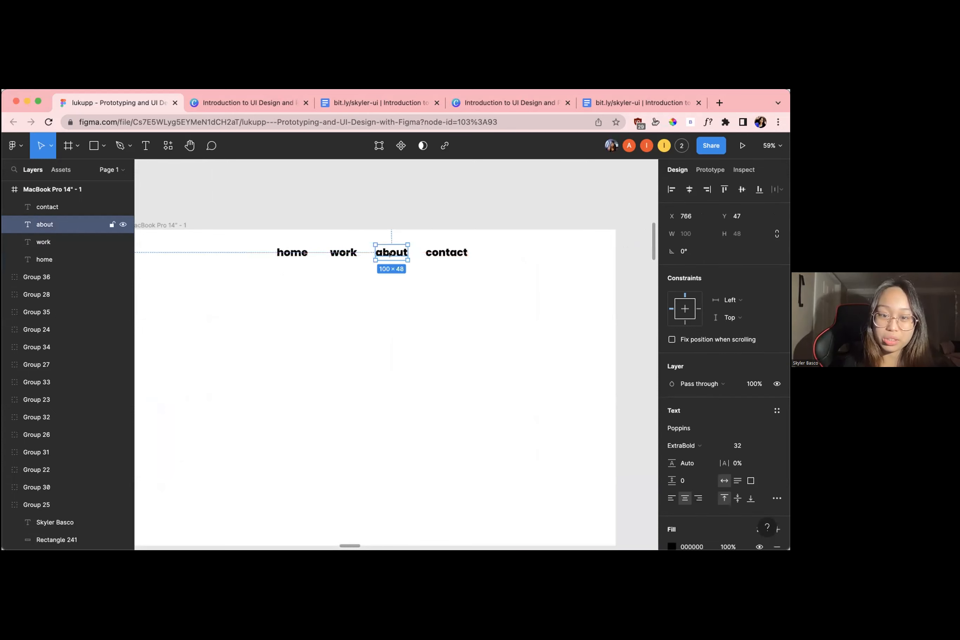
pyautogui.click(437, 257)
pyautogui.click(295, 254)
pyautogui.moveTo(295, 254); pyautogui.dragTo(300, 253)
pyautogui.click(346, 283)
pyautogui.hscroll(-1, 347, 283)
pyautogui.hscroll(-1, 346, 282)
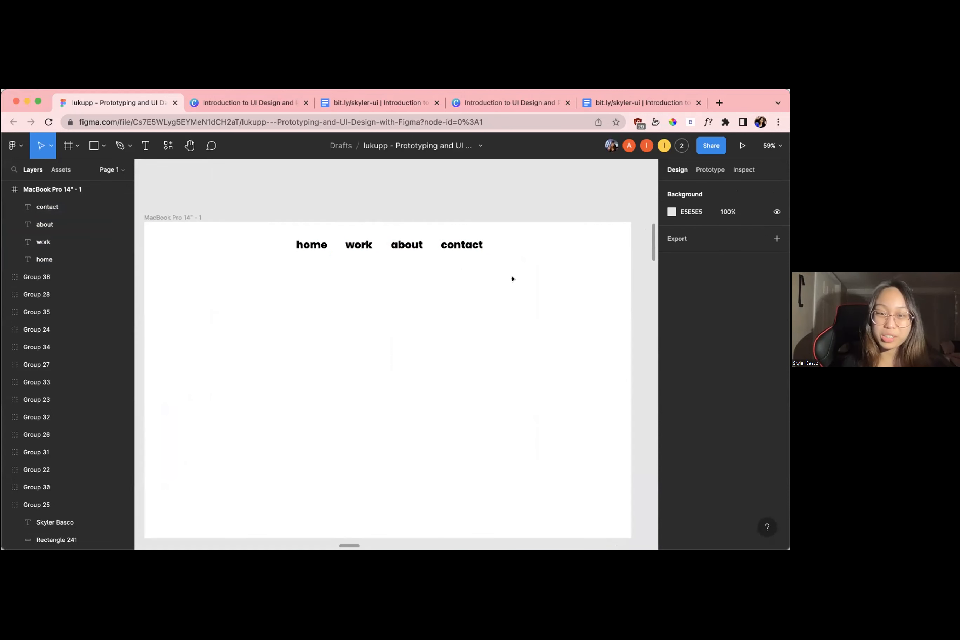
# Select the four respaced navigation texts and center them horizontally in the frame
pyautogui.moveTo(512, 276); pyautogui.dragTo(277, 236)
pyautogui.moveTo(364, 250); pyautogui.dragTo(363, 249)
pyautogui.click(374, 257)
pyautogui.scroll(-2, 390, 272)
pyautogui.scroll(2, 388, 272)
pyautogui.scroll(-3, 322, 262)
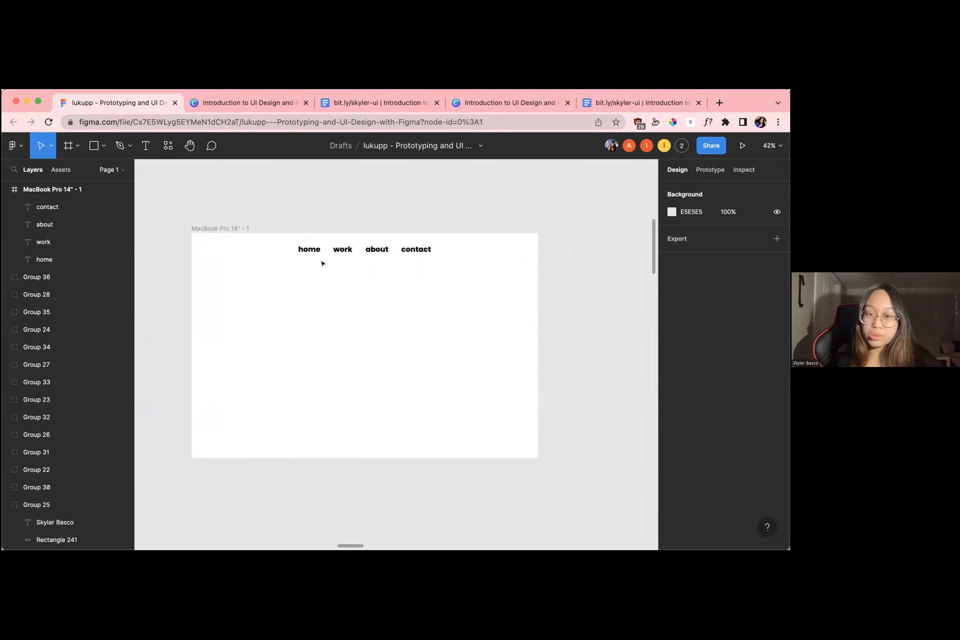
pyautogui.scroll(2, 322, 264)
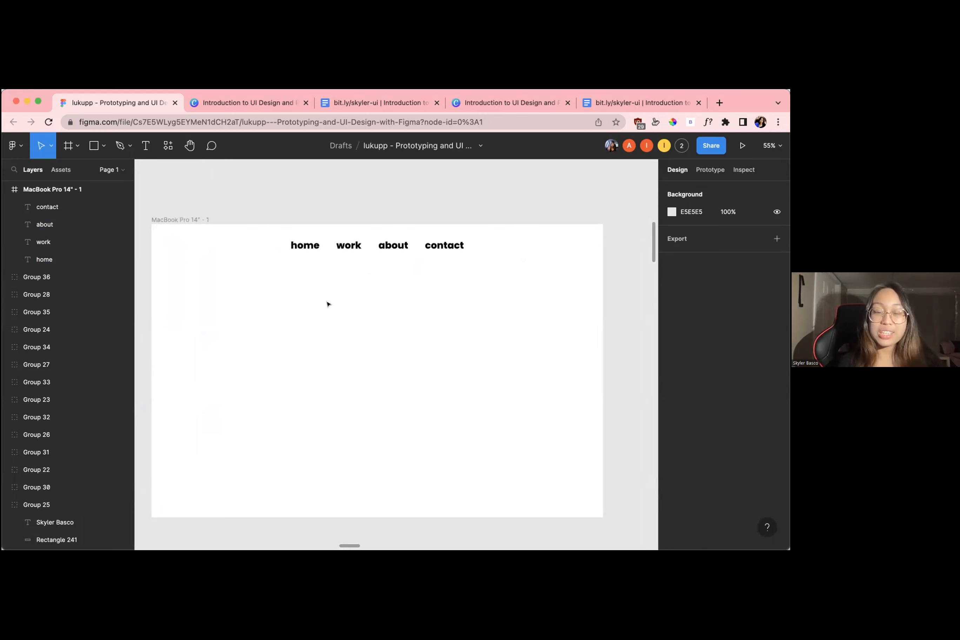
# Using the sample home page's round portrait as reference, place a 100 × 100 ellipse in the frame's left half at X 269, Y 367
pyautogui.click(184, 218)
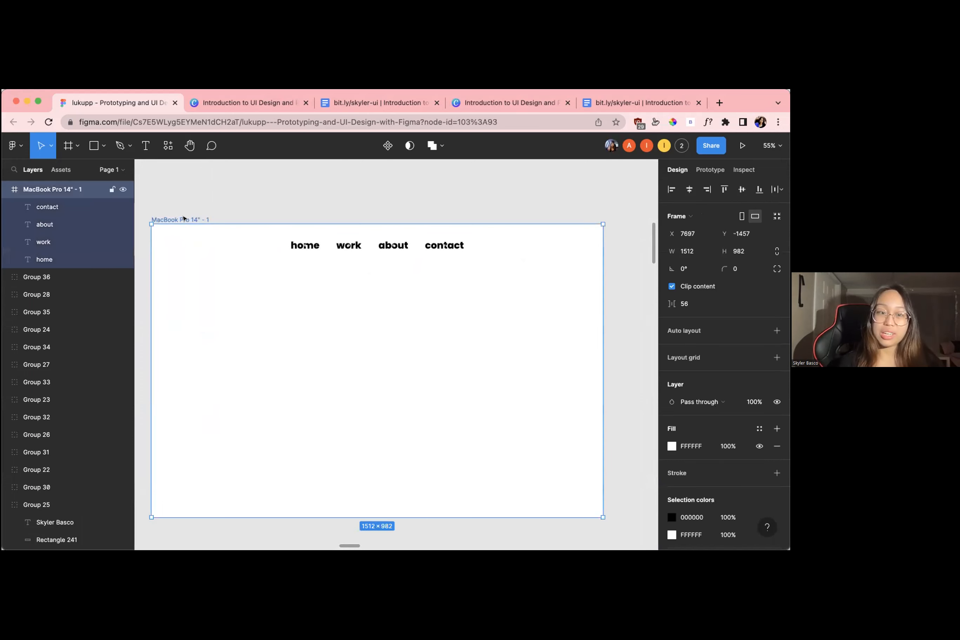
pyautogui.scroll(-5, 183, 218)
pyautogui.hscroll(-10, 183, 216)
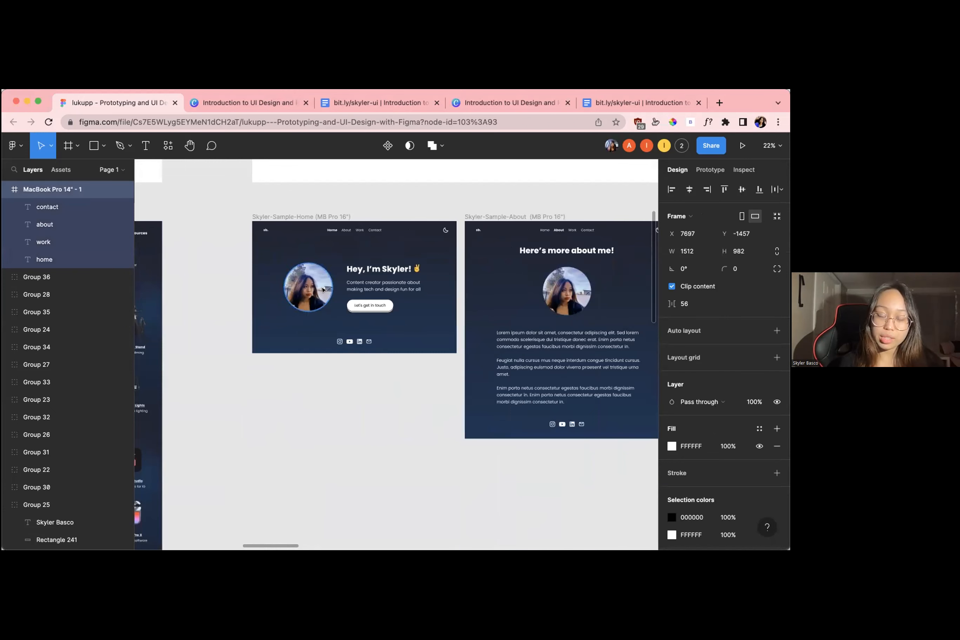
pyautogui.hscroll(15, 321, 287)
pyautogui.keyDown('ctrl'); pyautogui.scroll(5, 244, 305); pyautogui.keyUp('ctrl')
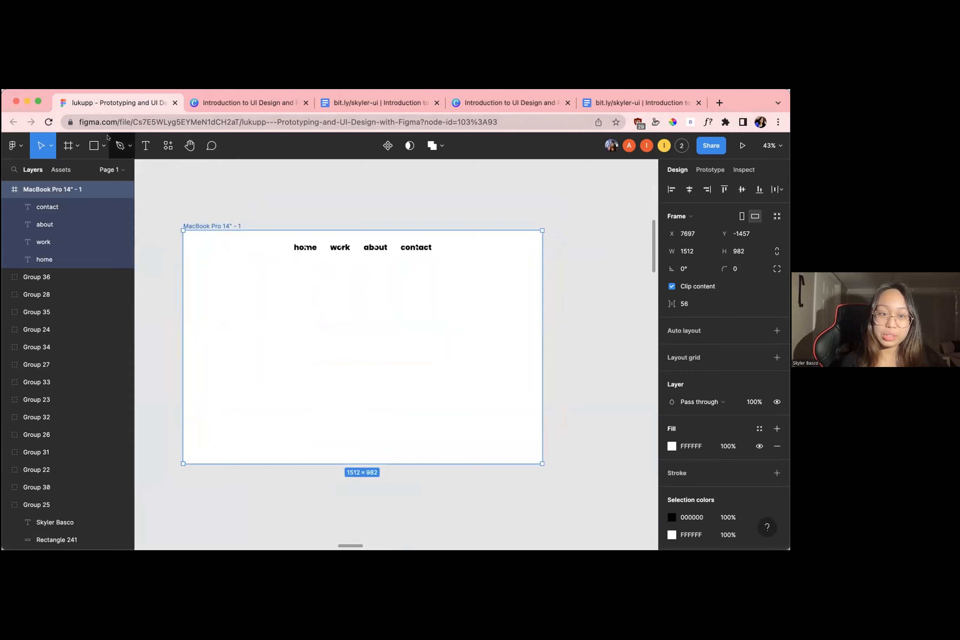
pyautogui.click(101, 143)
pyautogui.click(100, 143)
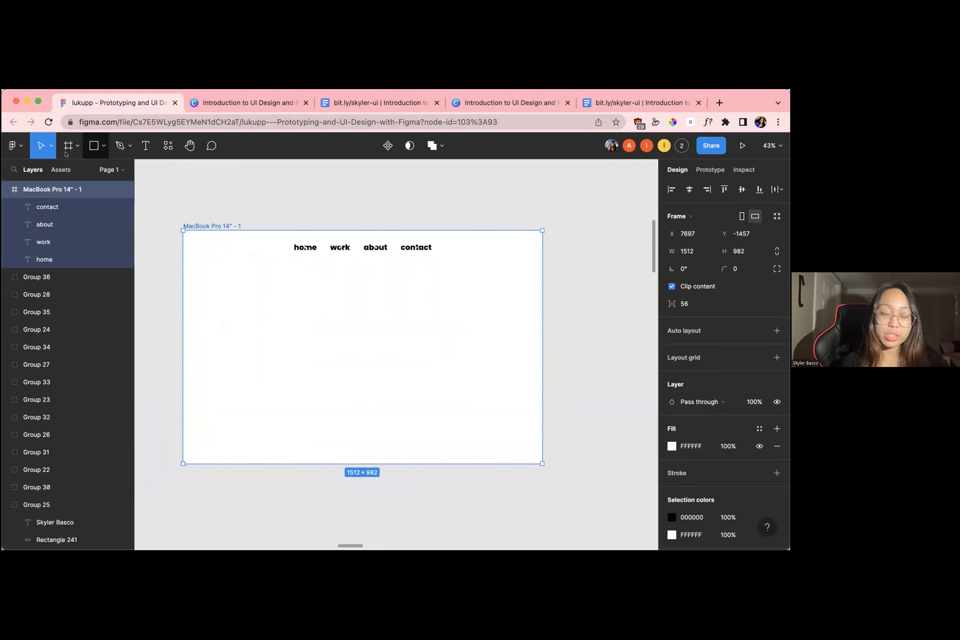
pyautogui.click(101, 147)
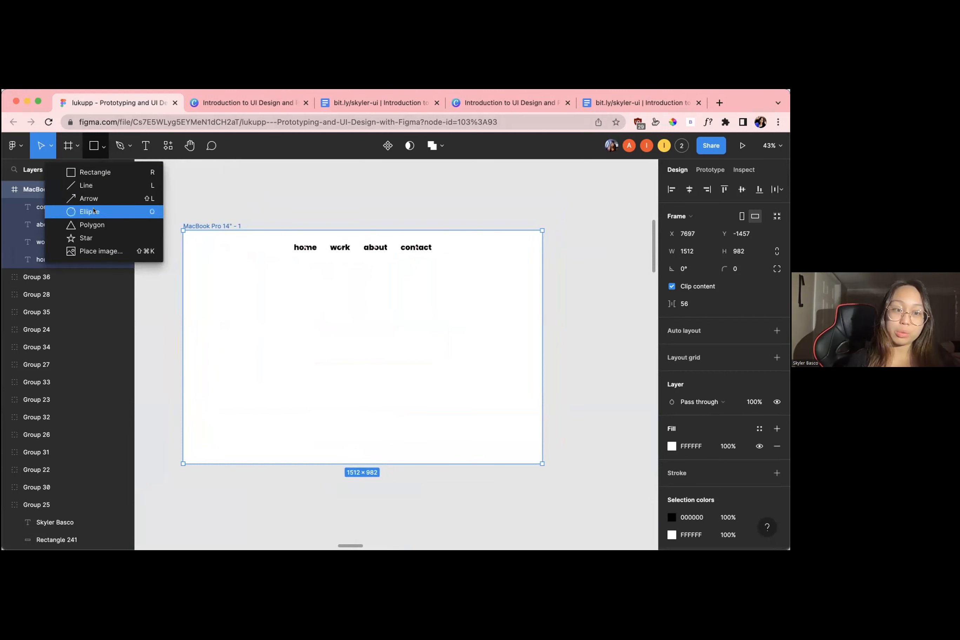
pyautogui.click(93, 210)
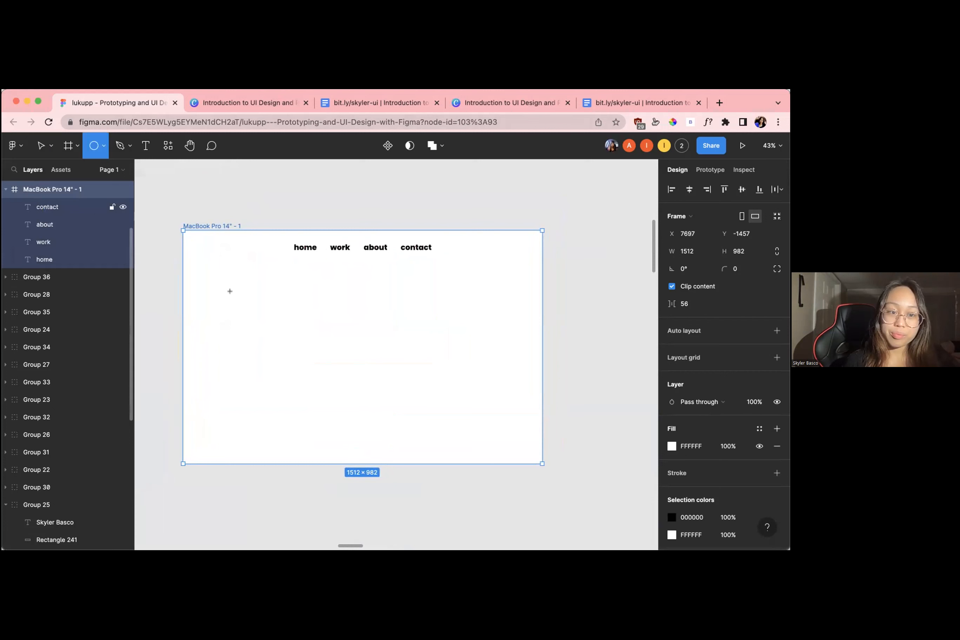
pyautogui.click(103, 148)
pyautogui.click(99, 211)
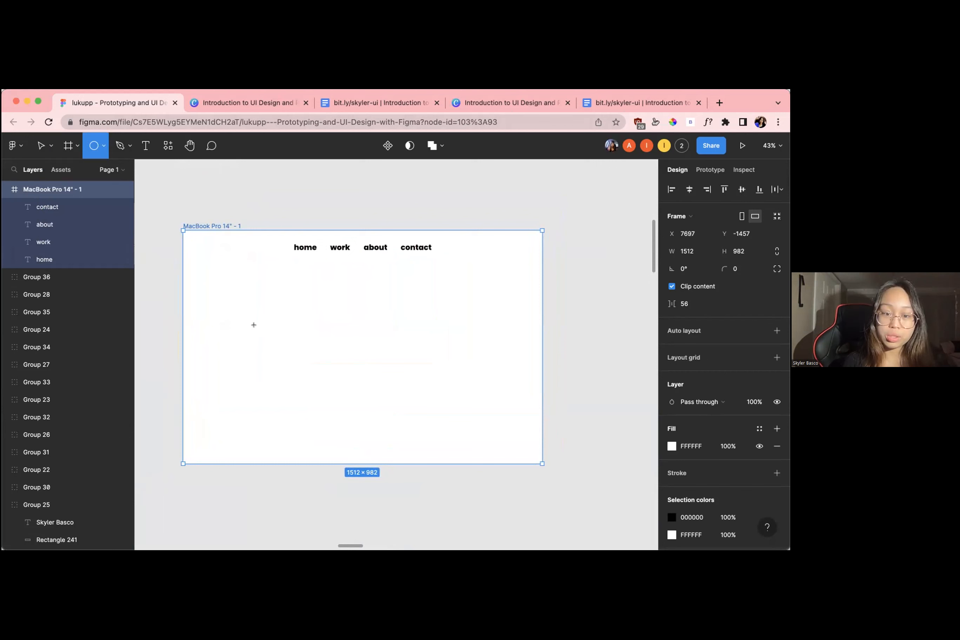
pyautogui.click(254, 325)
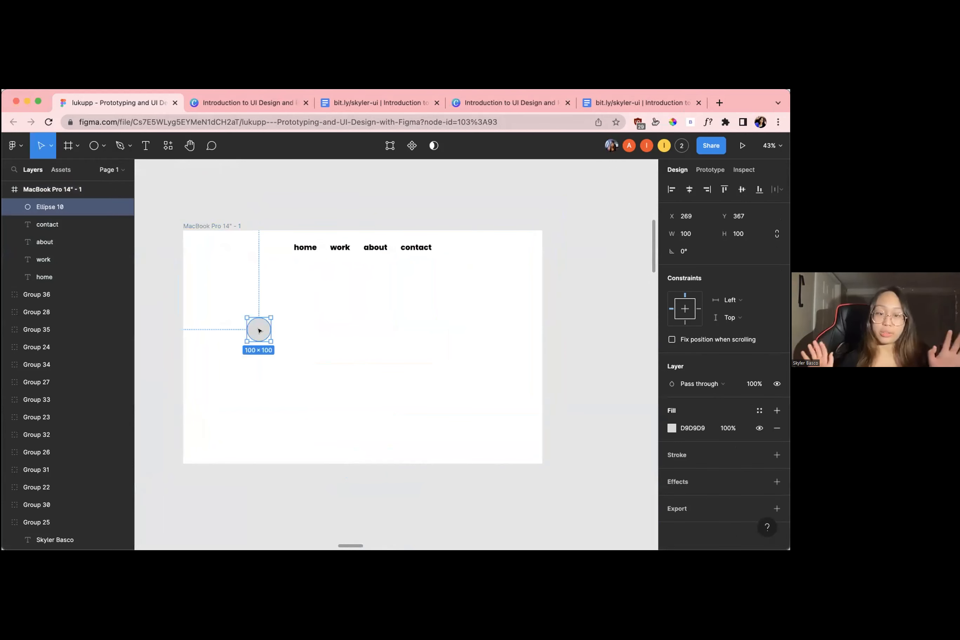
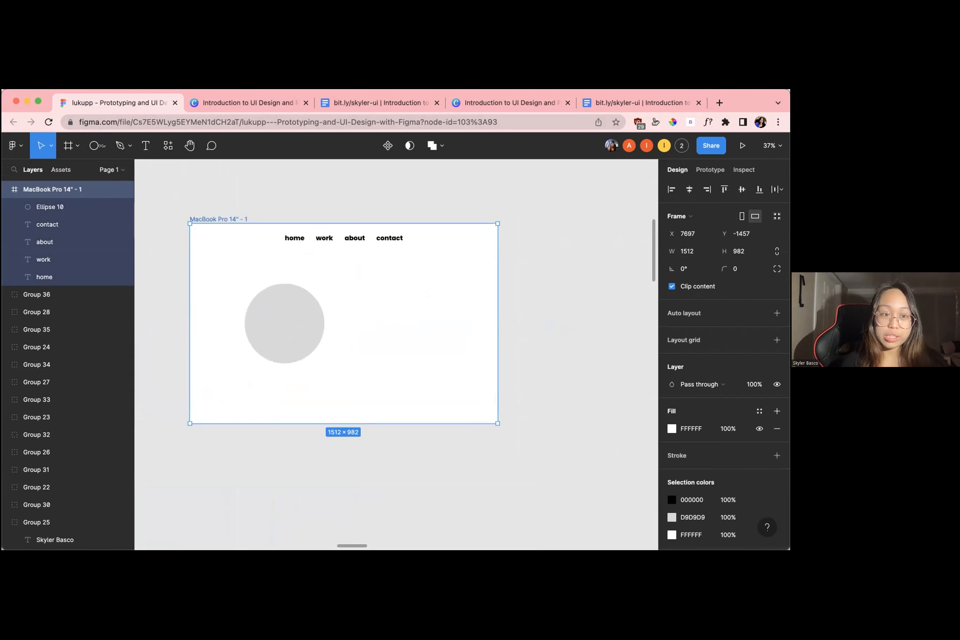
# Place a second 100 × 100 ellipse in the frame's right half at X 908, Y 340
pyautogui.scroll(4, 250, 253)
pyautogui.scroll(-3, 250, 254)
pyautogui.hscroll(2, 250, 254)
pyautogui.hscroll(-2, 250, 253)
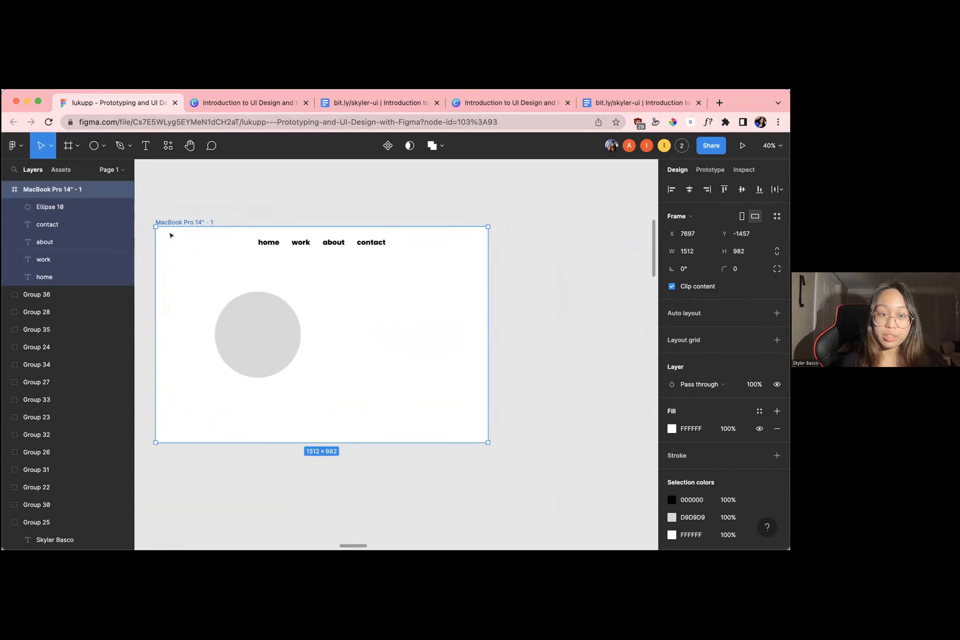
pyautogui.click(102, 146)
pyautogui.click(103, 148)
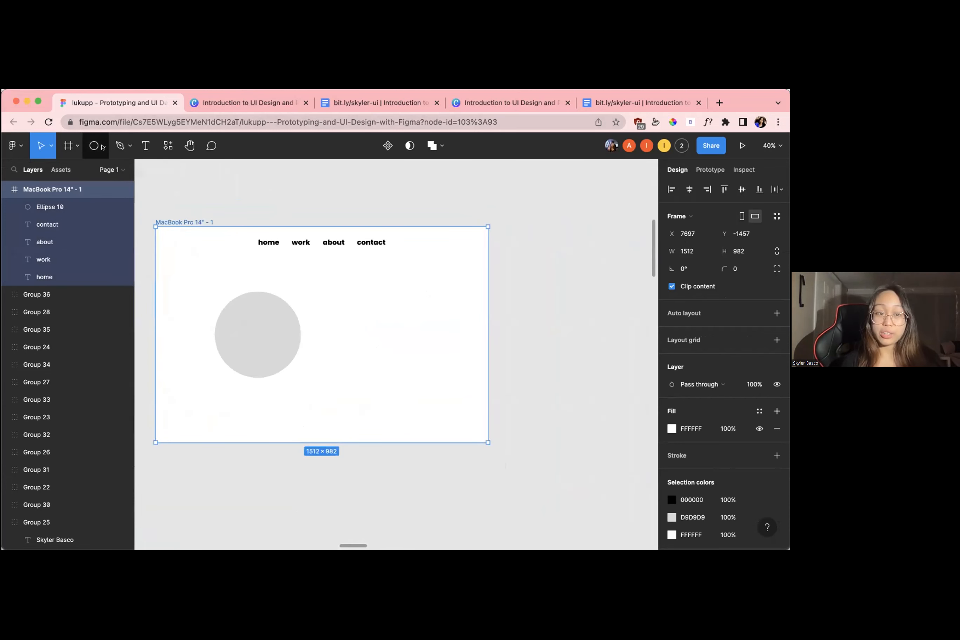
pyautogui.click(103, 147)
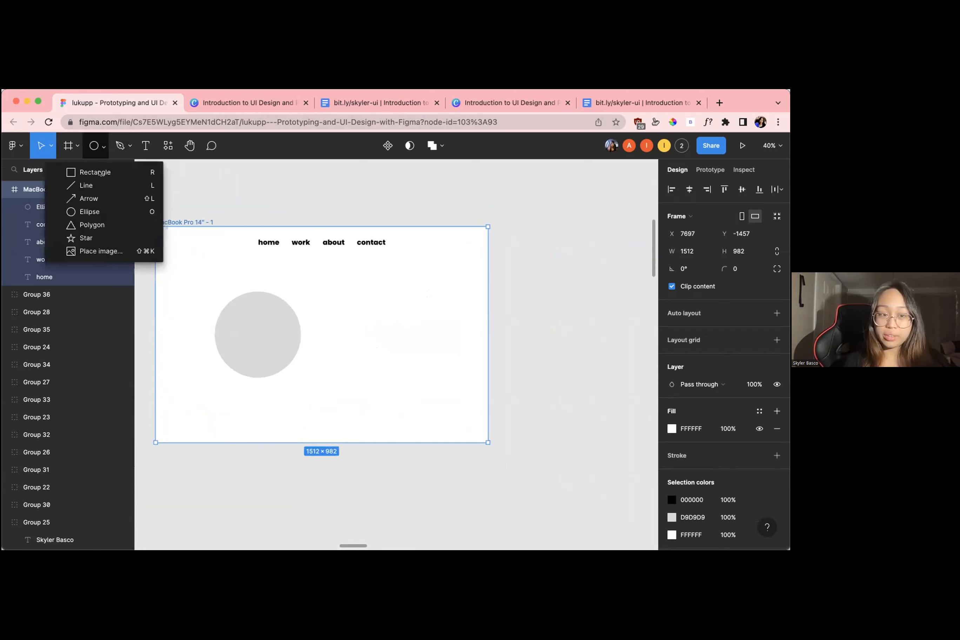
pyautogui.click(100, 172)
pyautogui.click(102, 147)
pyautogui.click(103, 147)
pyautogui.click(103, 147)
pyautogui.click(86, 211)
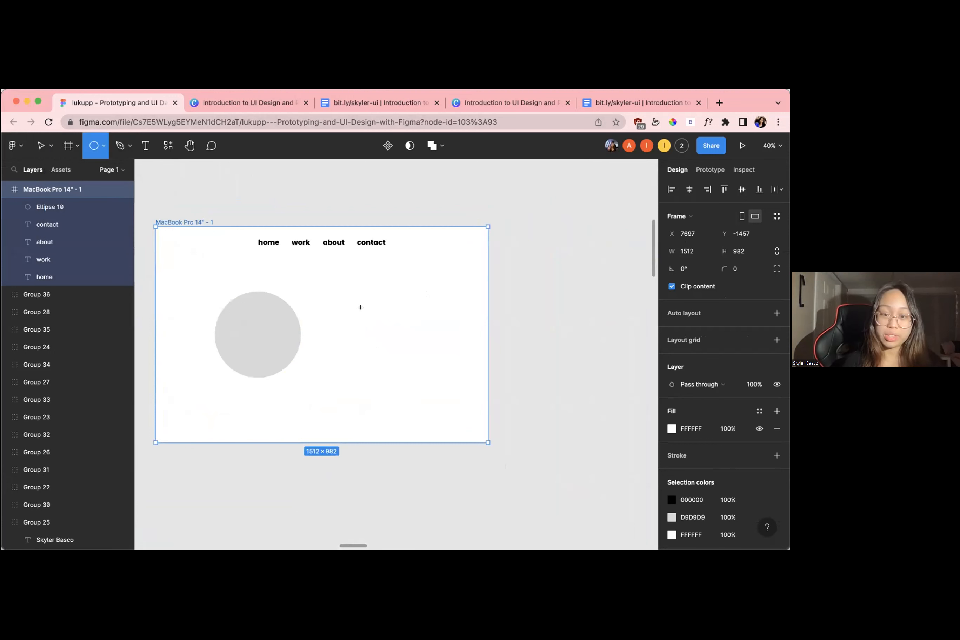
pyautogui.click(365, 311)
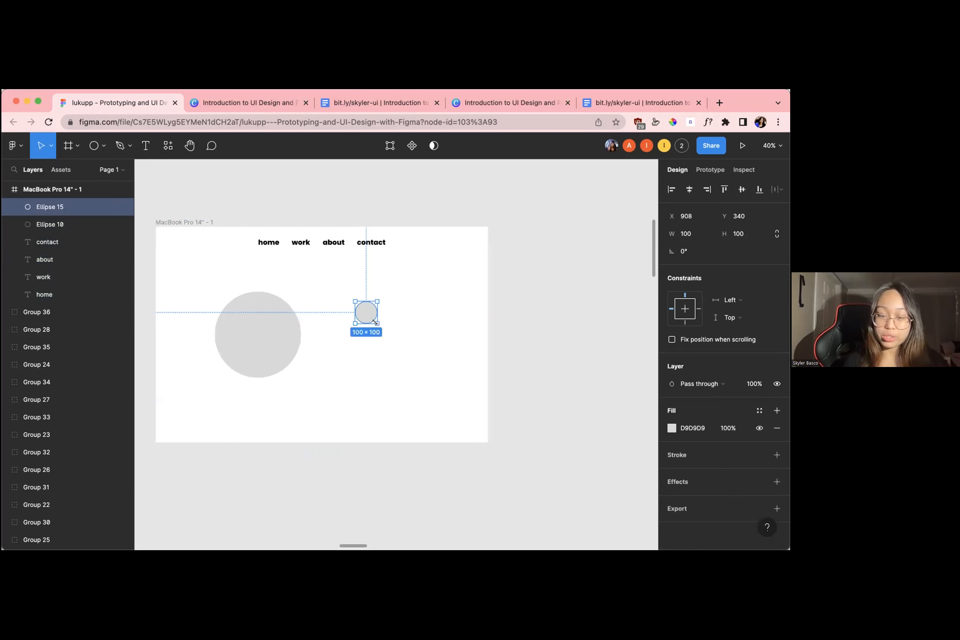
# Try resizing the second ellipse with the Scale tool, and delete that ellipse from the frame
pyautogui.press('k')
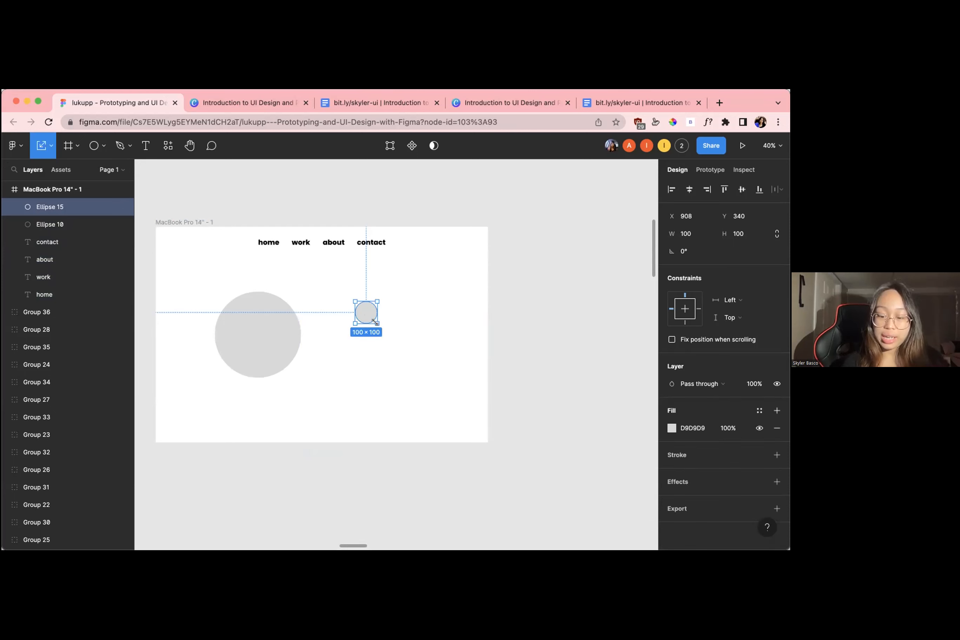
pyautogui.moveTo(375, 321); pyautogui.dragTo(259, 358)
pyautogui.press('Delete')
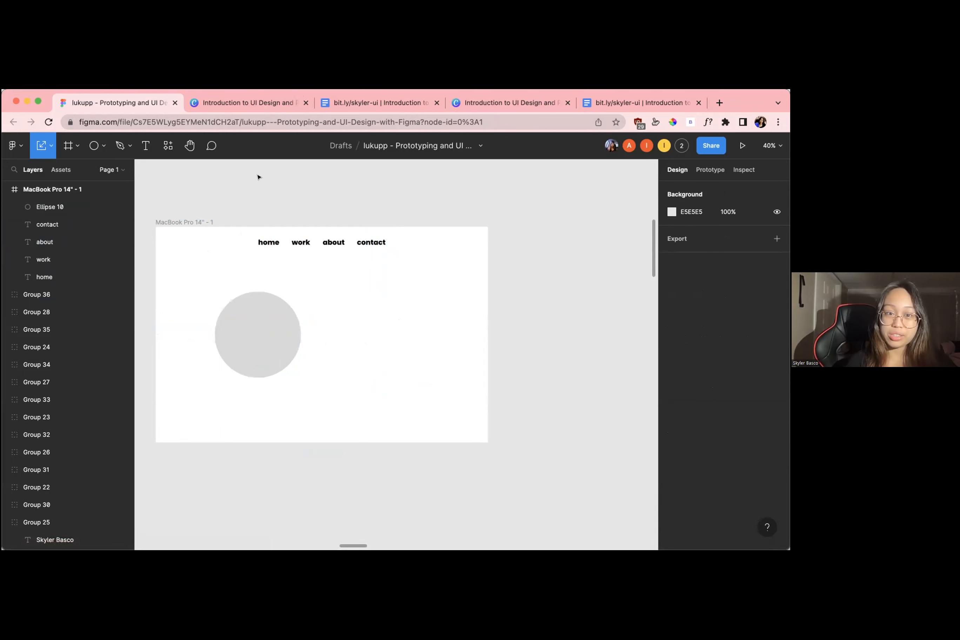
# Examine the participants' frames across the canvas for their navigation texts and picture placeholders, returning to the presenter's own frame
pyautogui.scroll(-10, 222, 210)
pyautogui.hscroll(3, 221, 210)
pyautogui.scroll(-2, 222, 209)
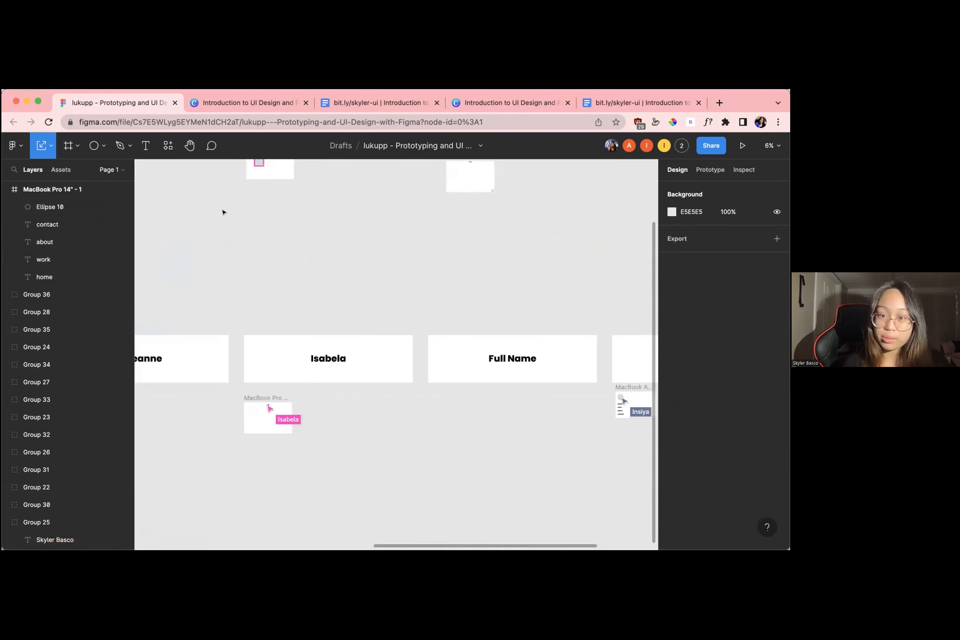
pyautogui.scroll(-3, 221, 213)
pyautogui.hscroll(-2, 222, 212)
pyautogui.scroll(-1, 222, 212)
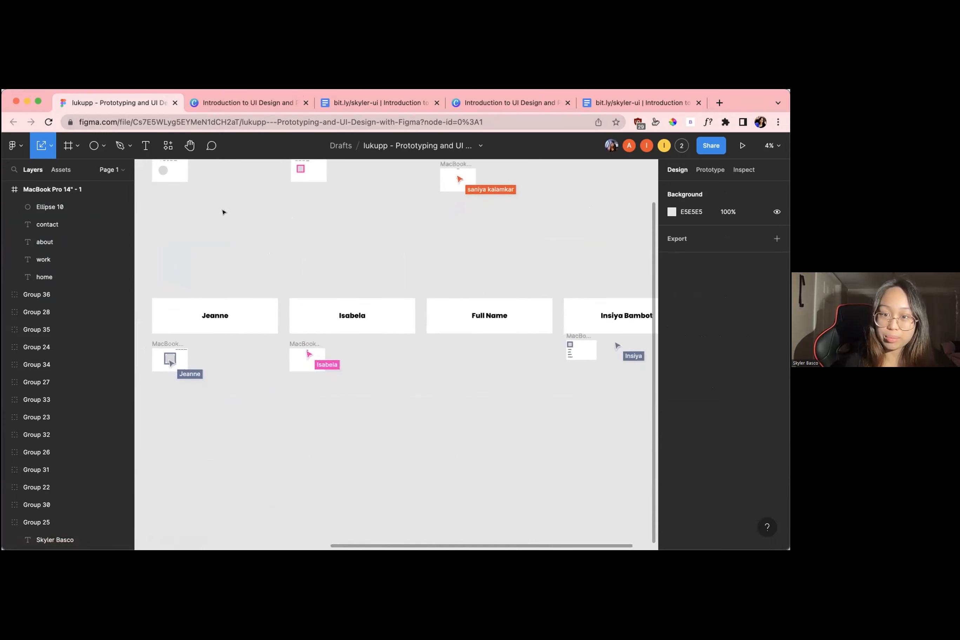
pyautogui.scroll(3, 222, 212)
pyautogui.scroll(1, 252, 245)
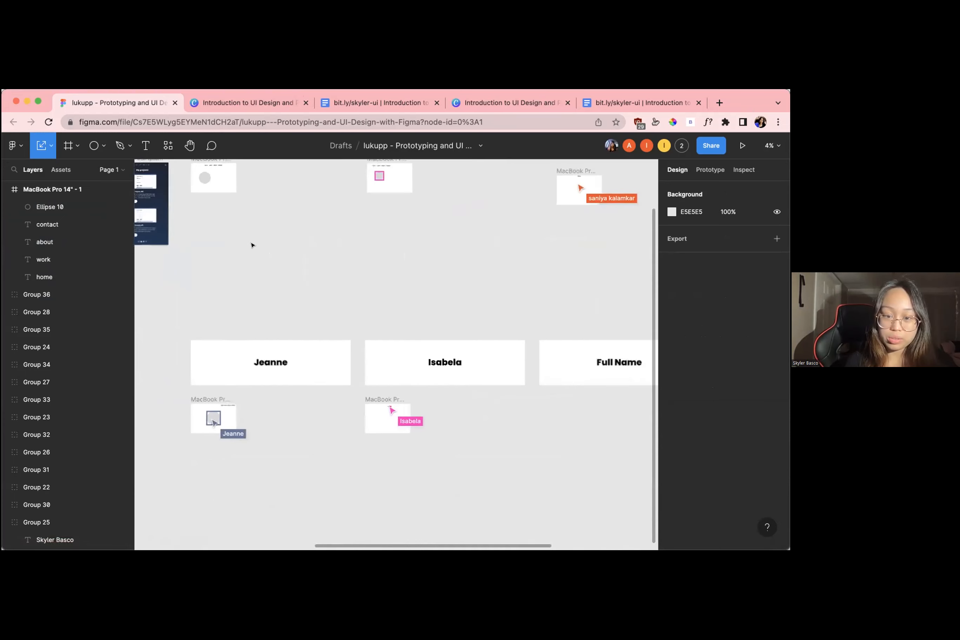
pyautogui.scroll(5, 252, 245)
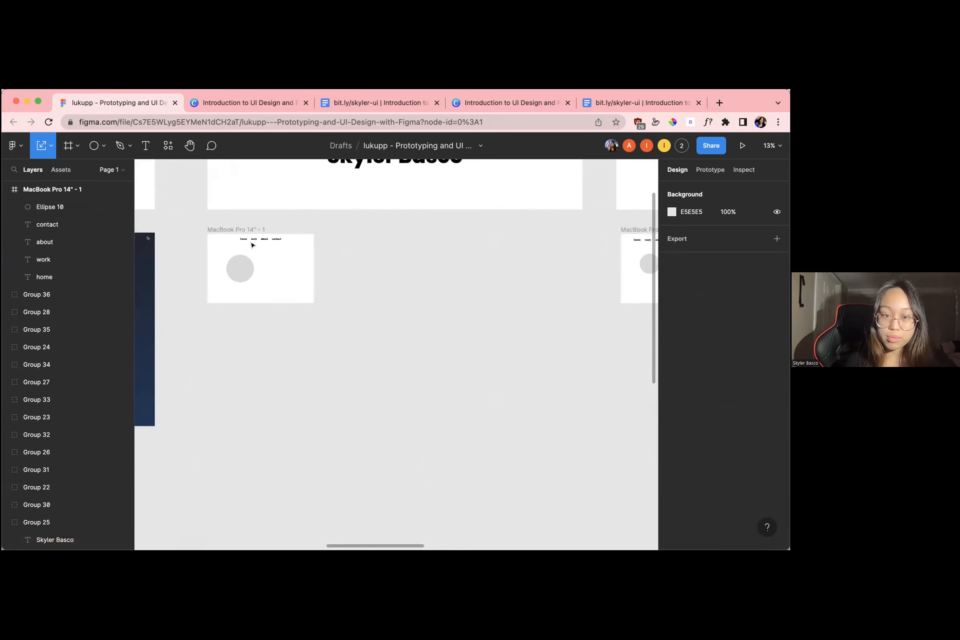
pyautogui.hscroll(-3, 252, 246)
pyautogui.scroll(-4, 252, 245)
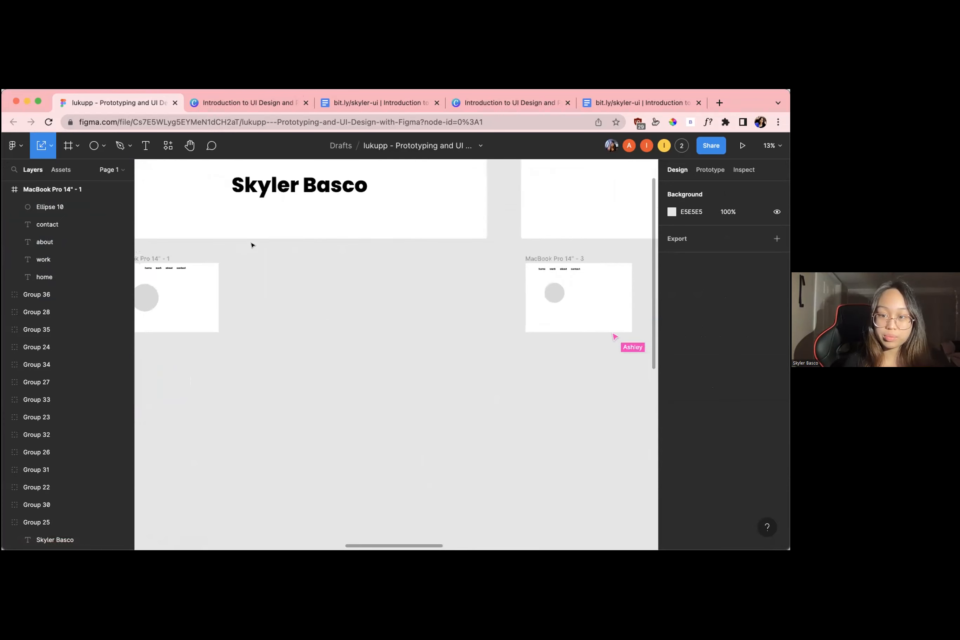
pyautogui.scroll(-2, 252, 246)
pyautogui.scroll(2, 252, 245)
pyautogui.scroll(3, 252, 245)
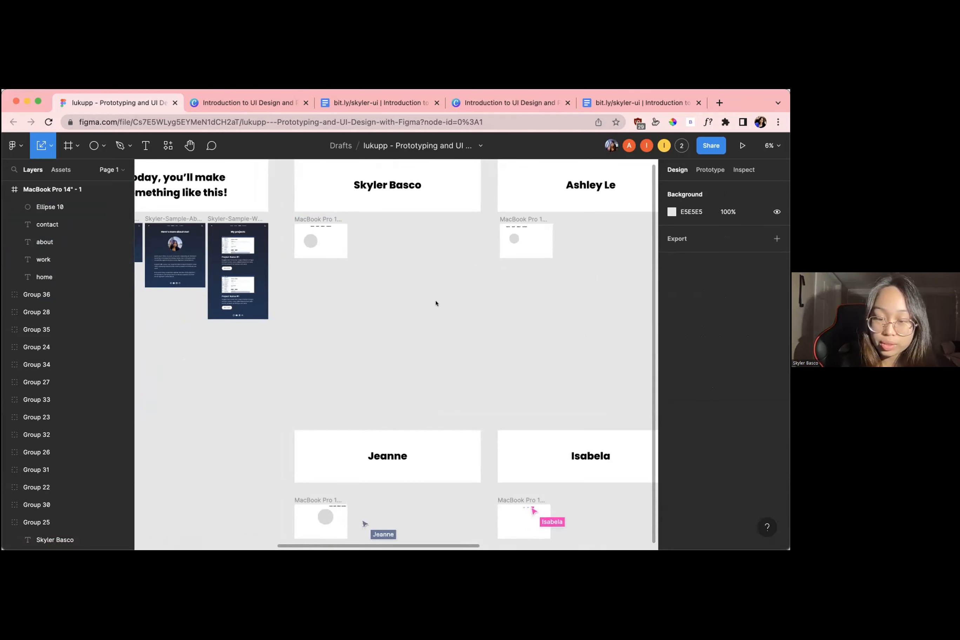
pyautogui.hscroll(10, 438, 302)
pyautogui.scroll(-2, 436, 304)
pyautogui.hscroll(-10, 436, 303)
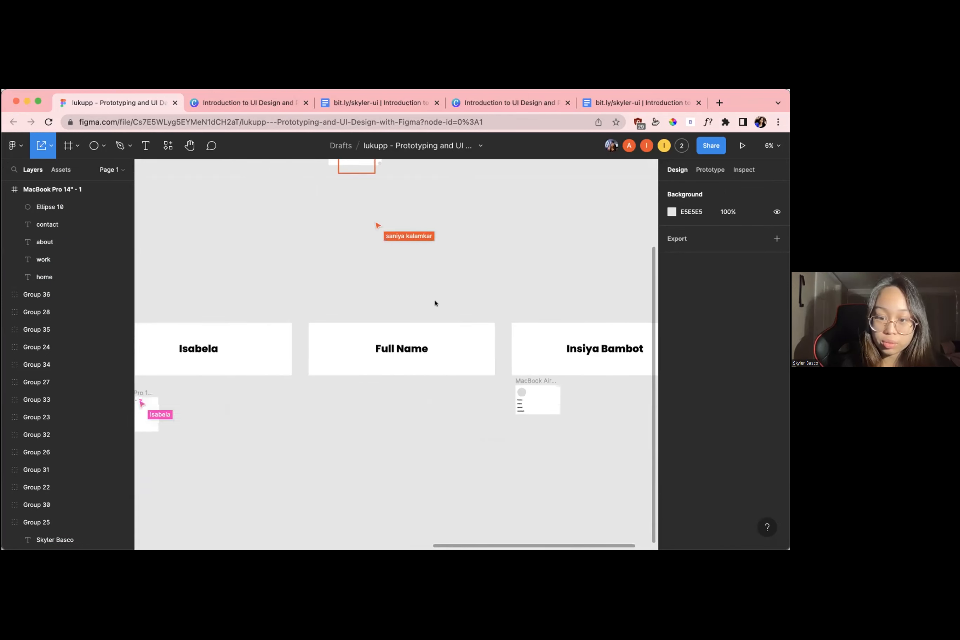
pyautogui.scroll(3, 435, 304)
pyautogui.hscroll(1, 435, 304)
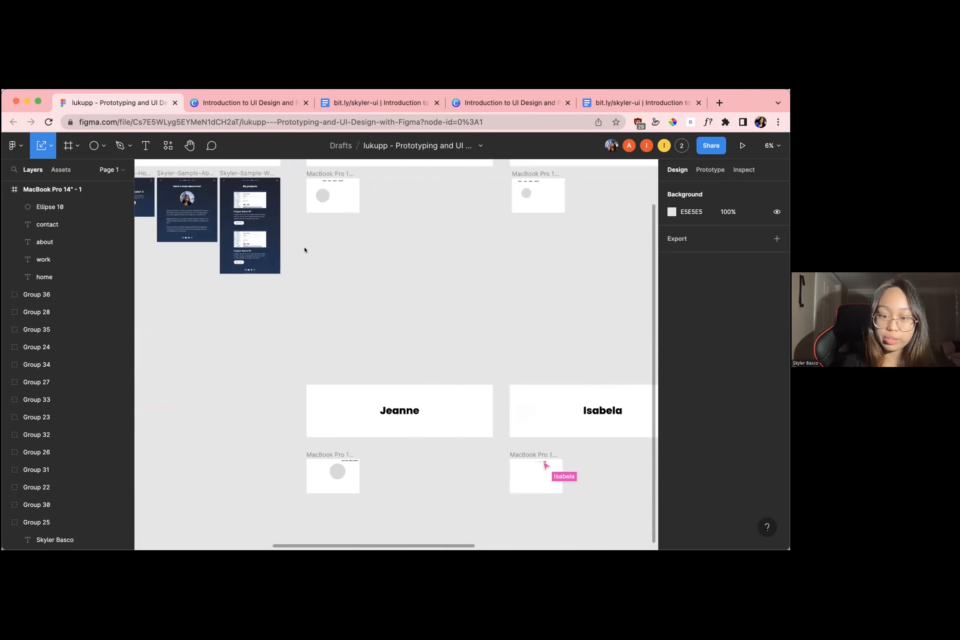
pyautogui.scroll(1, 292, 236)
pyautogui.scroll(5, 293, 241)
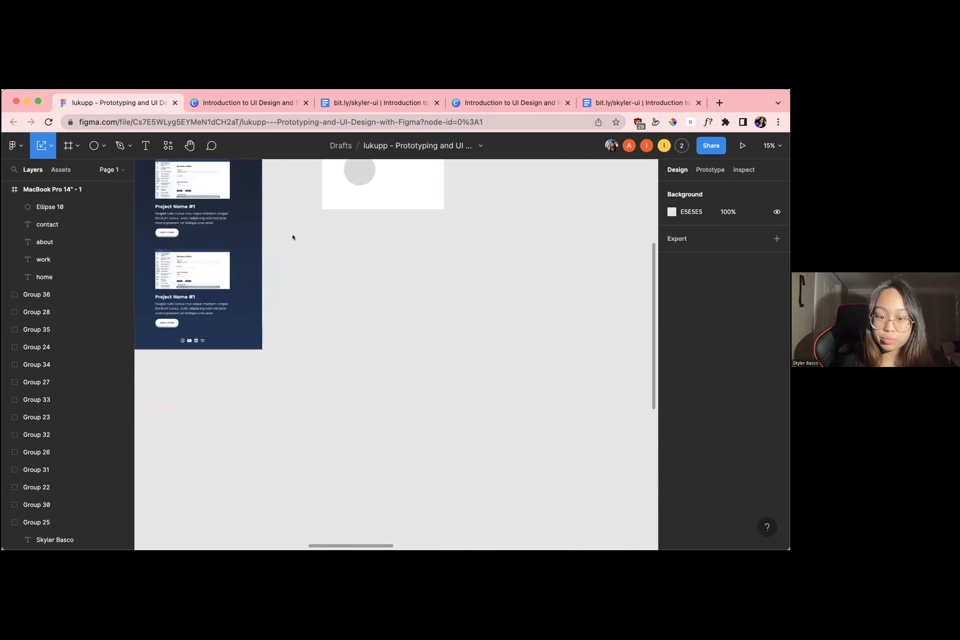
pyautogui.scroll(2, 293, 236)
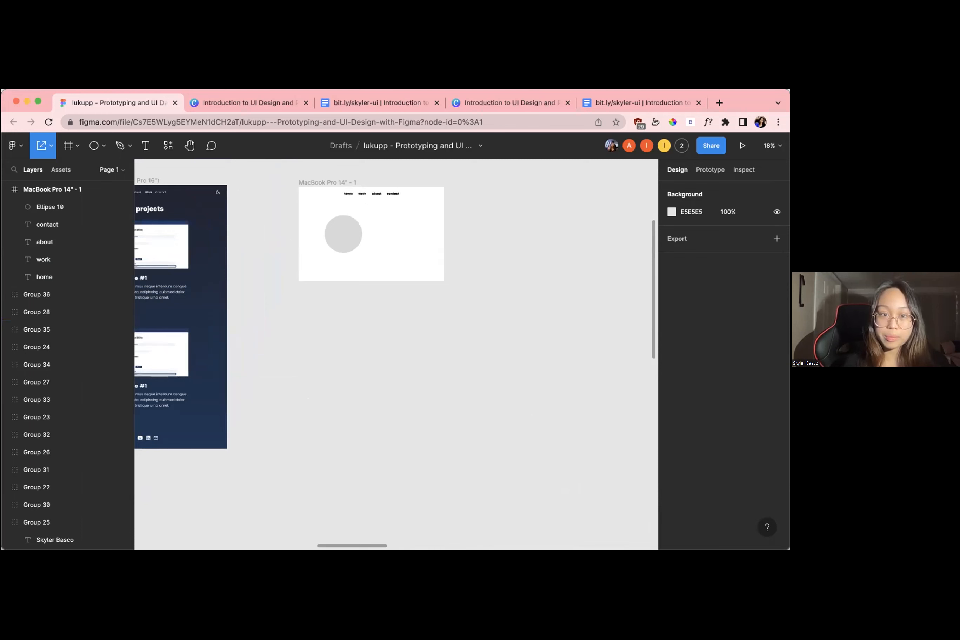
# Change the fill type of the large round placeholder in the presenter's frame to Image
pyautogui.click(333, 181)
pyautogui.scroll(1, 333, 180)
pyautogui.hscroll(1, 333, 181)
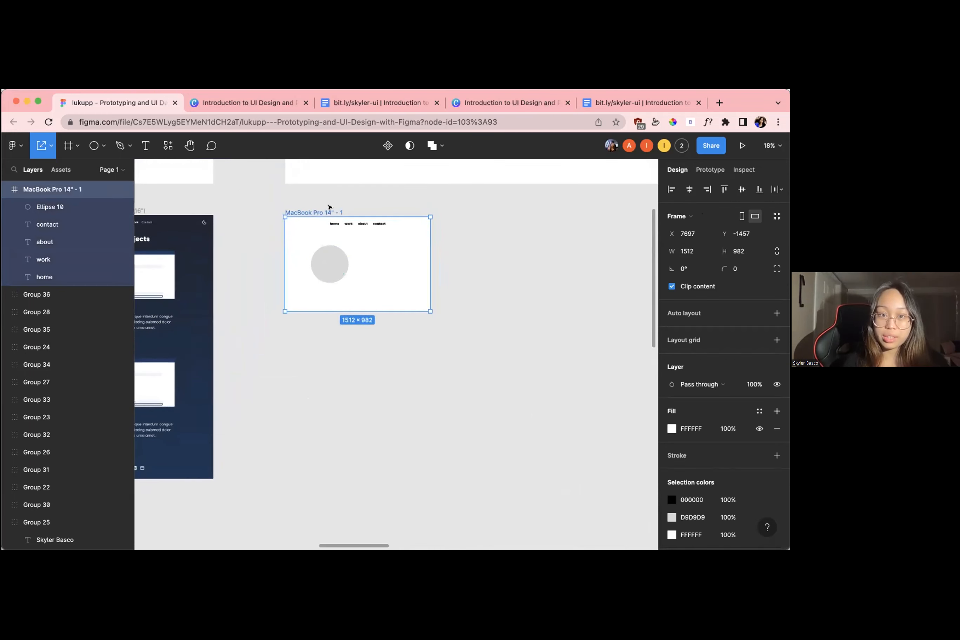
pyautogui.click(329, 208)
pyautogui.scroll(5, 329, 206)
pyautogui.click(311, 328)
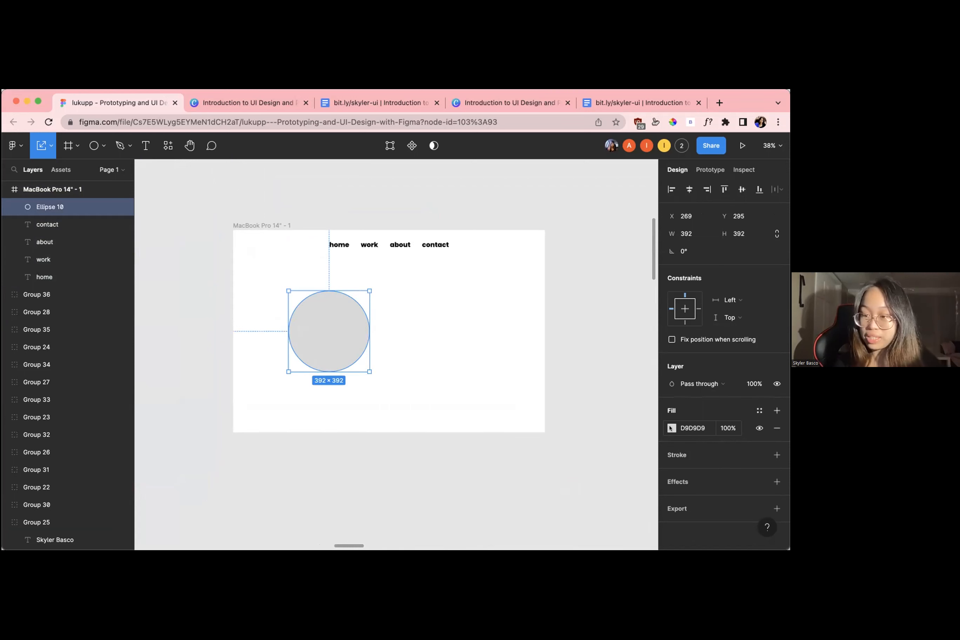
pyautogui.click(671, 428)
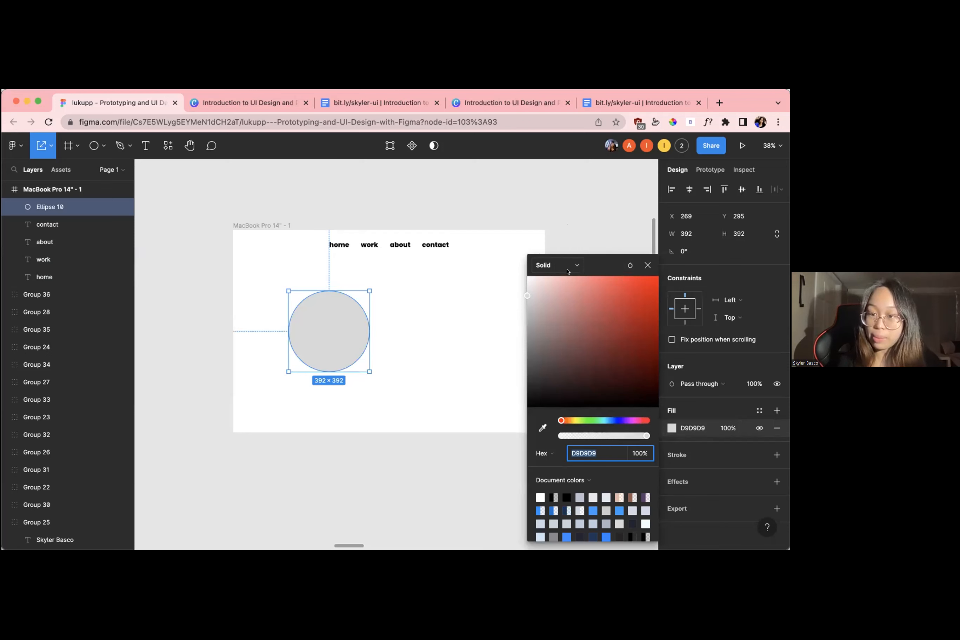
pyautogui.click(556, 268)
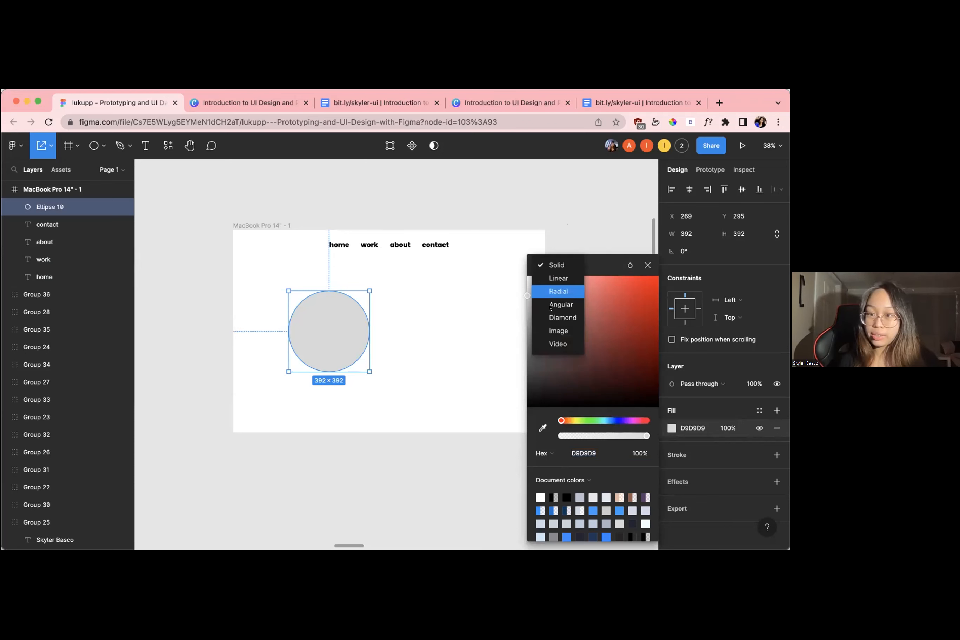
pyautogui.click(568, 331)
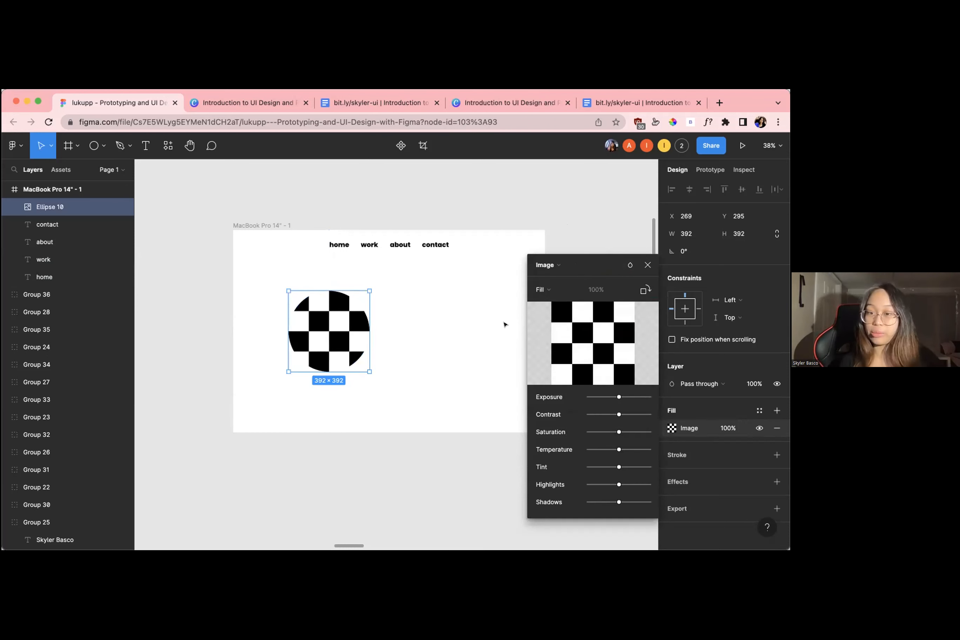
# Load the presenter's portrait photo as the round placeholder's image fill and close the fill settings
pyautogui.click(576, 347)
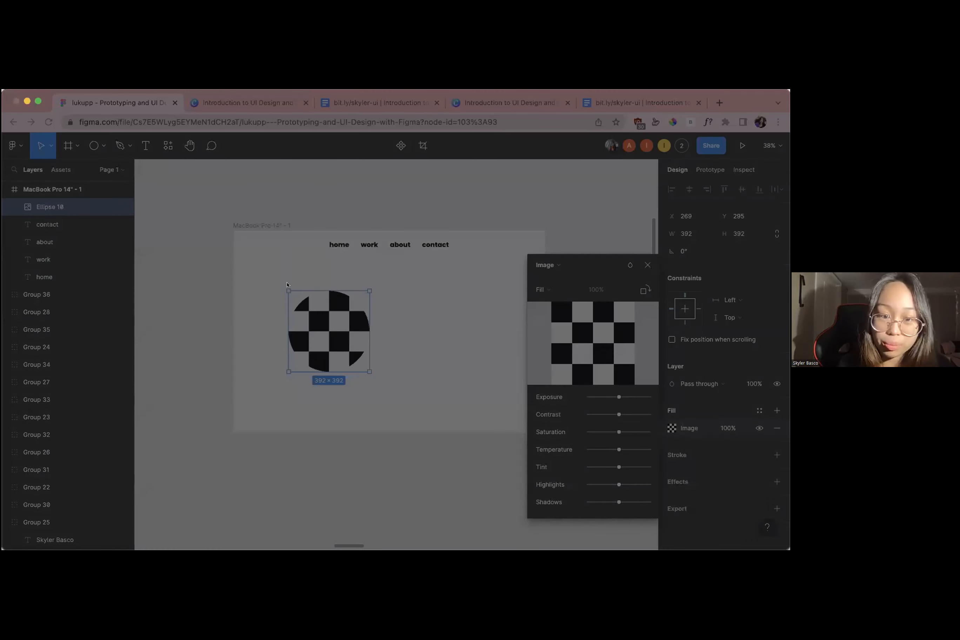
pyautogui.doubleClick(293, 268)
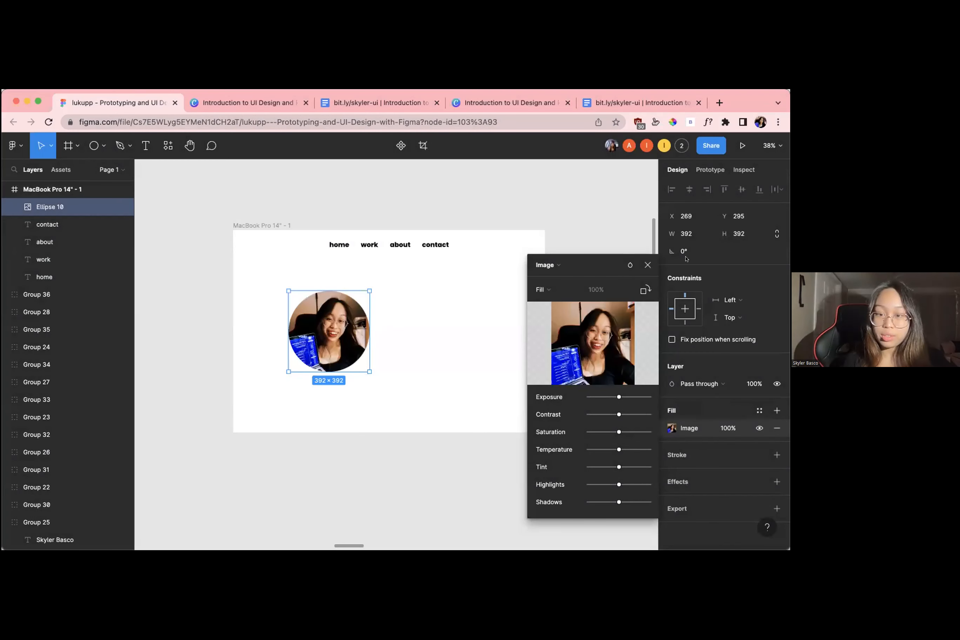
pyautogui.click(648, 264)
pyautogui.click(469, 317)
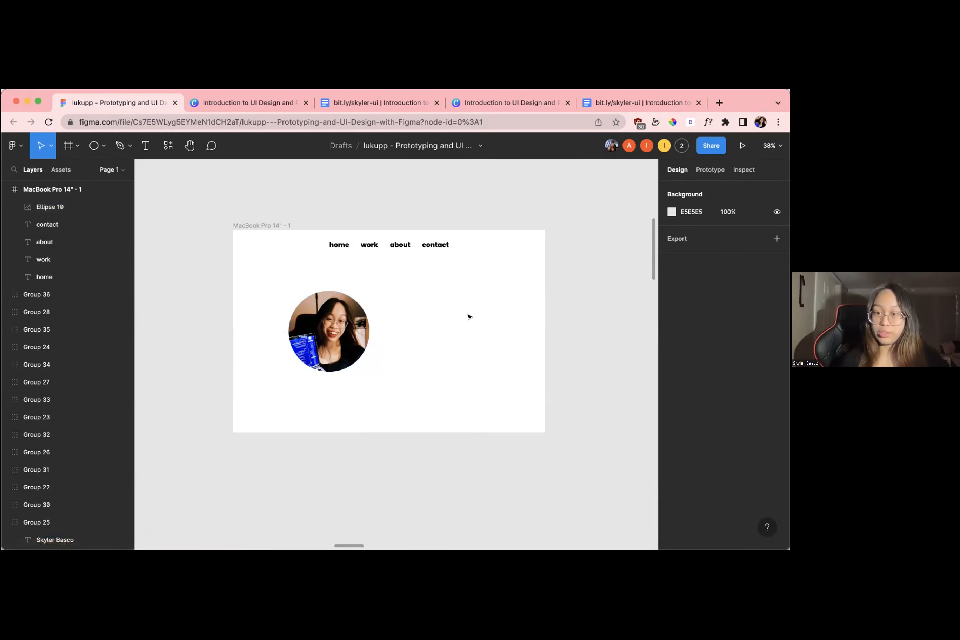
# Examine the participants' frames for their progress on image-filled placeholders, returning to the presenter's own frame
pyautogui.scroll(-10, 468, 317)
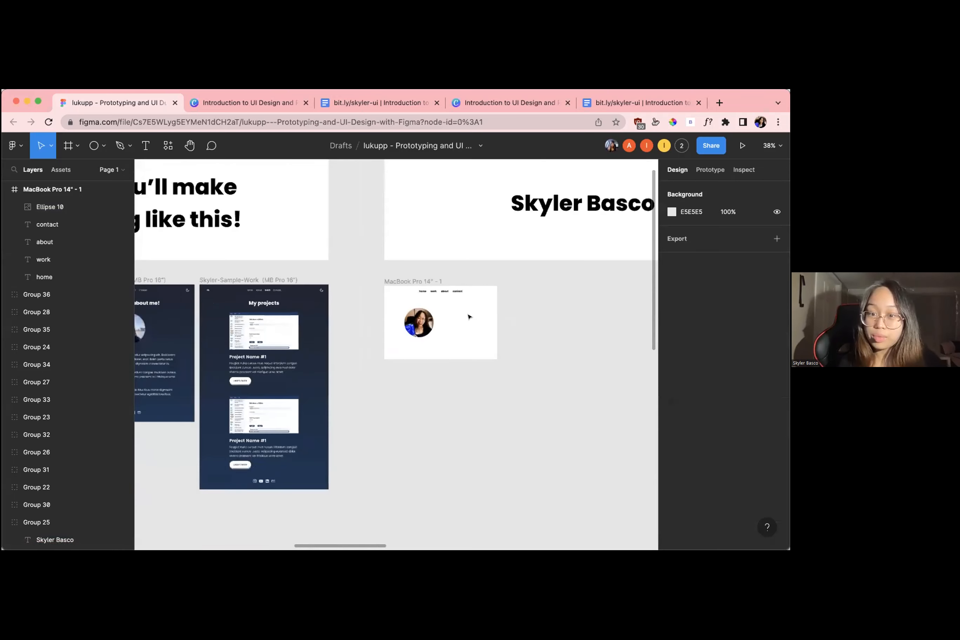
pyautogui.hscroll(8, 320, 326)
pyautogui.scroll(-4, 320, 326)
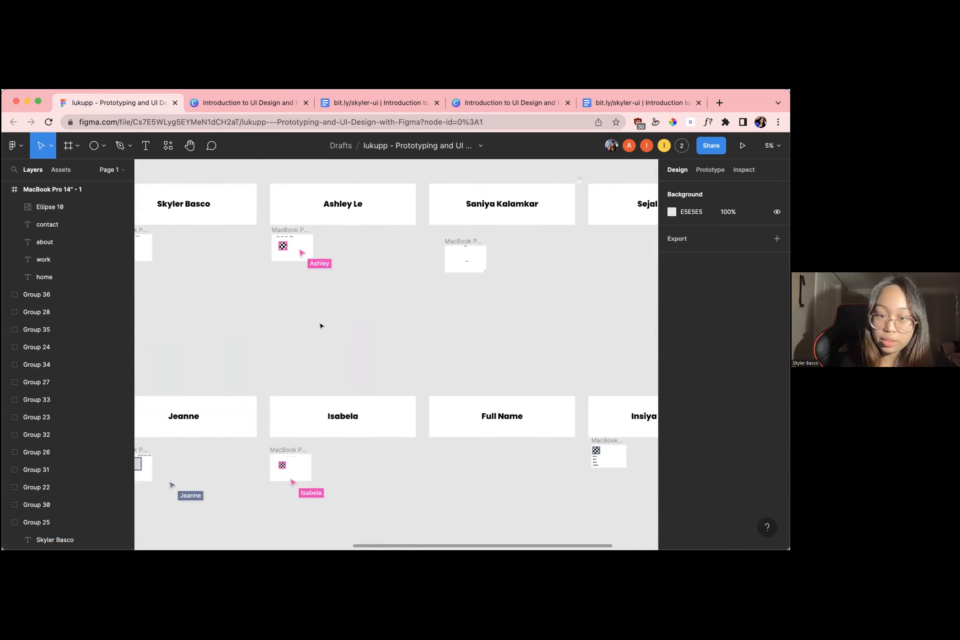
pyautogui.hscroll(-4, 320, 326)
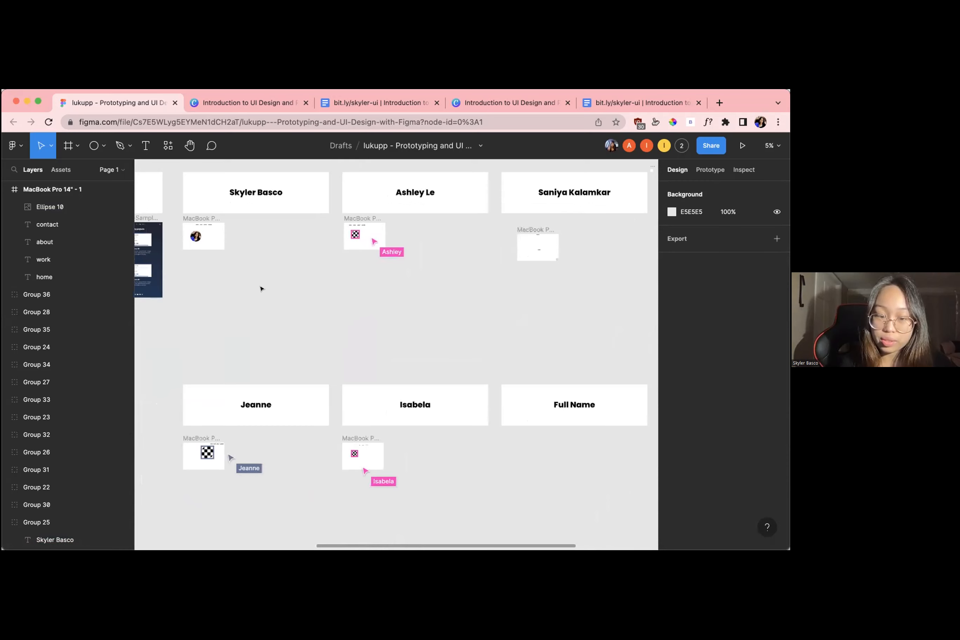
pyautogui.scroll(5, 243, 264)
pyautogui.scroll(-3, 243, 264)
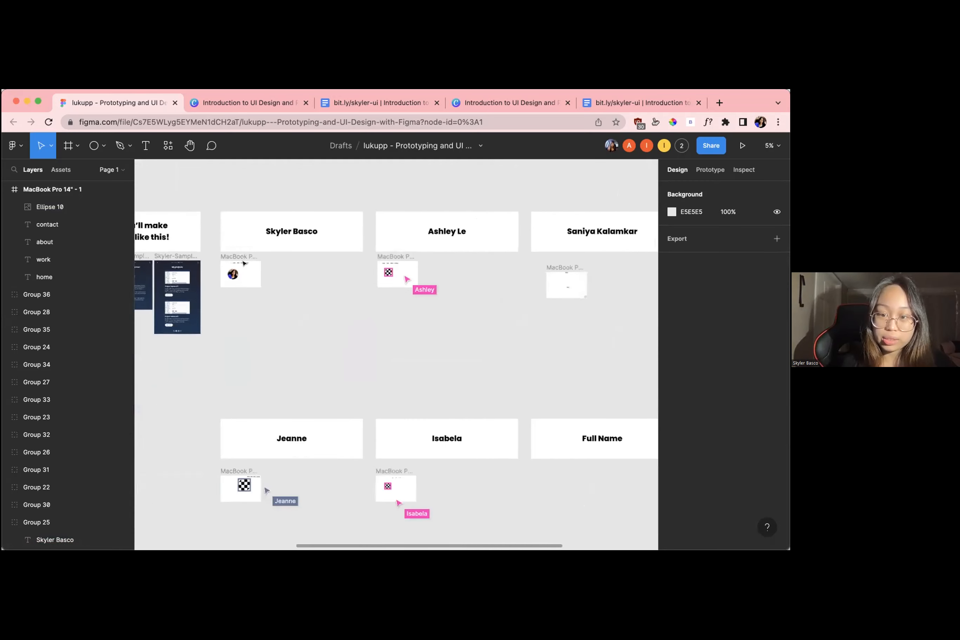
pyautogui.hscroll(5, 243, 263)
pyautogui.scroll(2, 243, 264)
pyautogui.hscroll(-5, 242, 261)
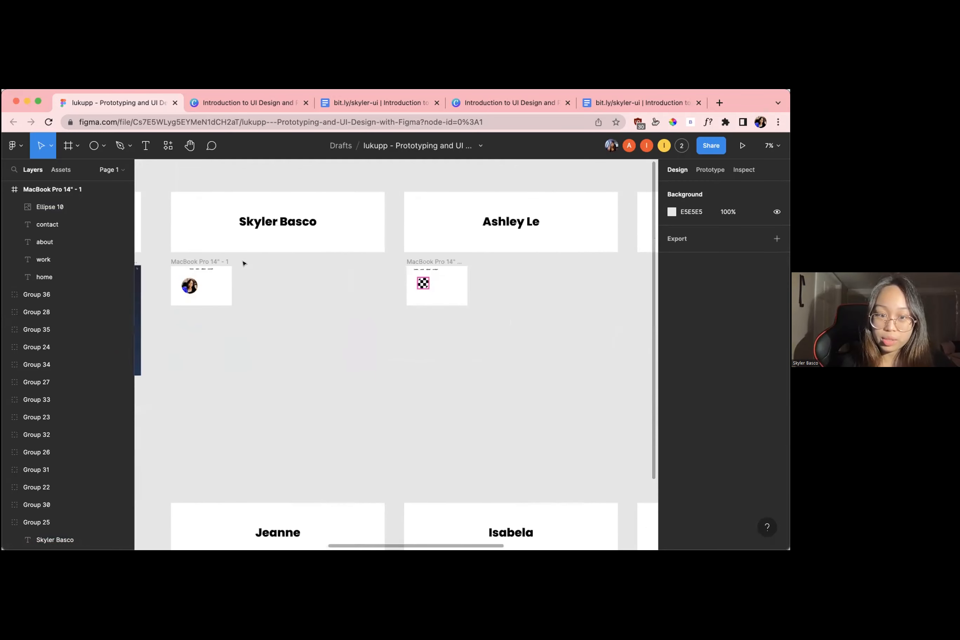
pyautogui.hscroll(-1, 249, 238)
pyautogui.scroll(1, 249, 238)
pyautogui.click(208, 279)
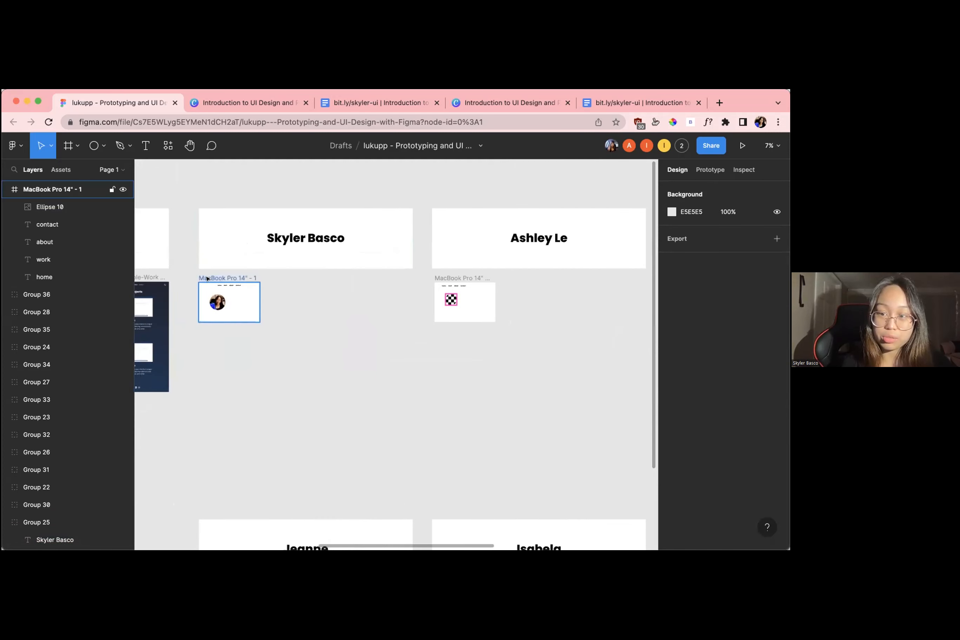
pyautogui.scroll(5, 208, 279)
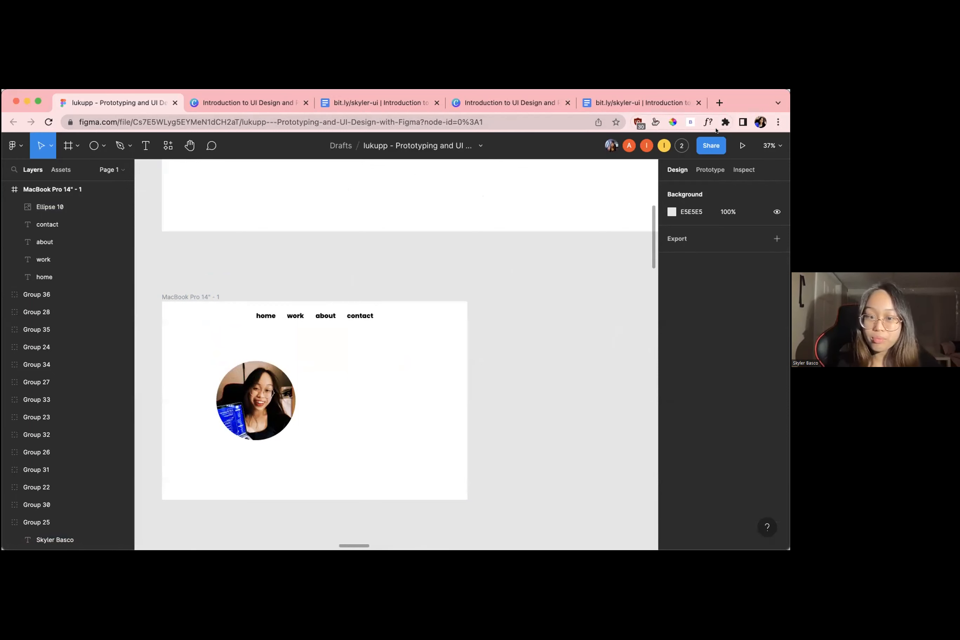
pyautogui.scroll(-10, 515, 355)
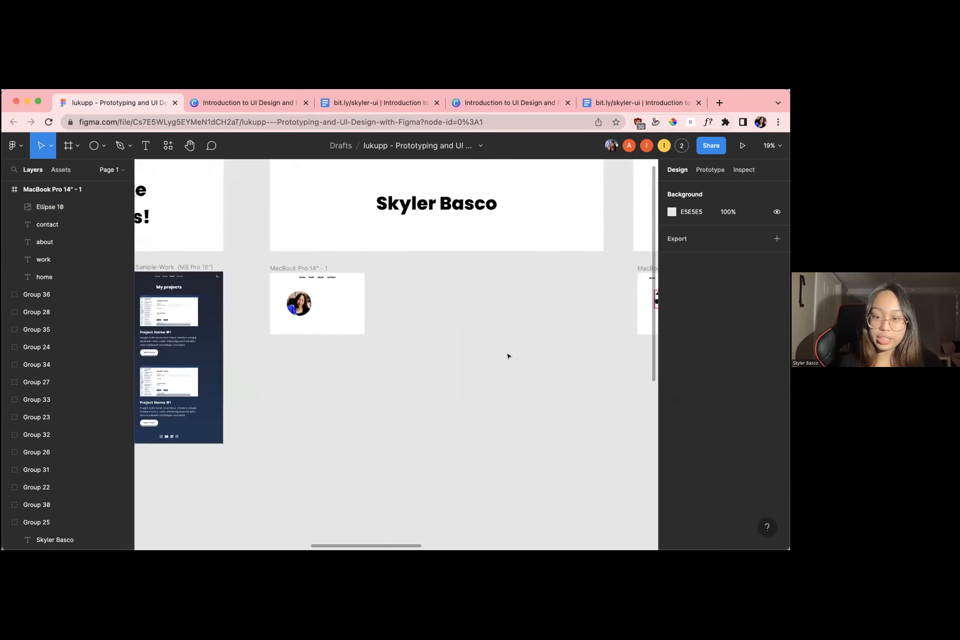
pyautogui.scroll(5, 490, 349)
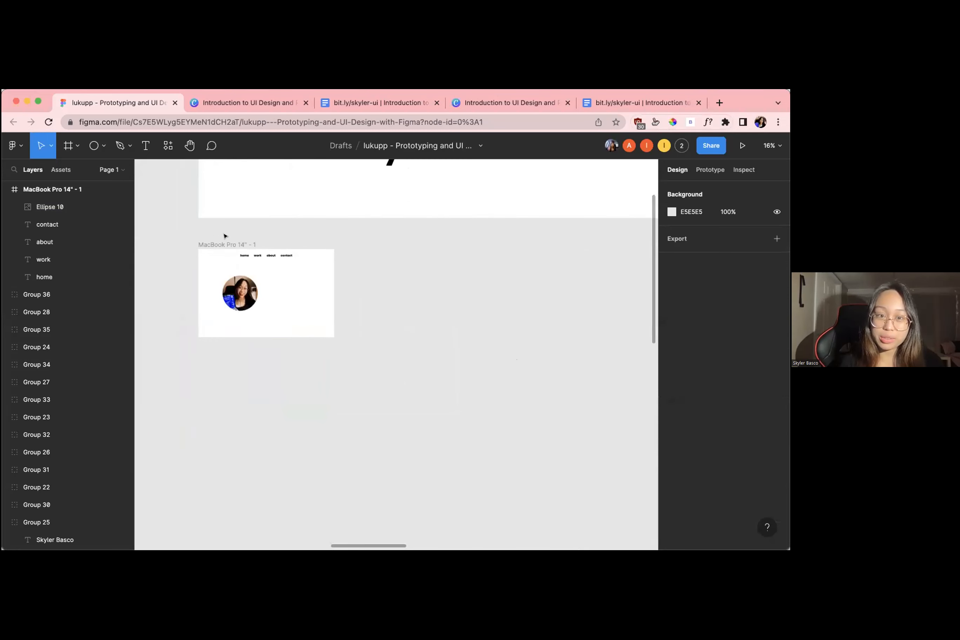
pyautogui.scroll(1, 226, 230)
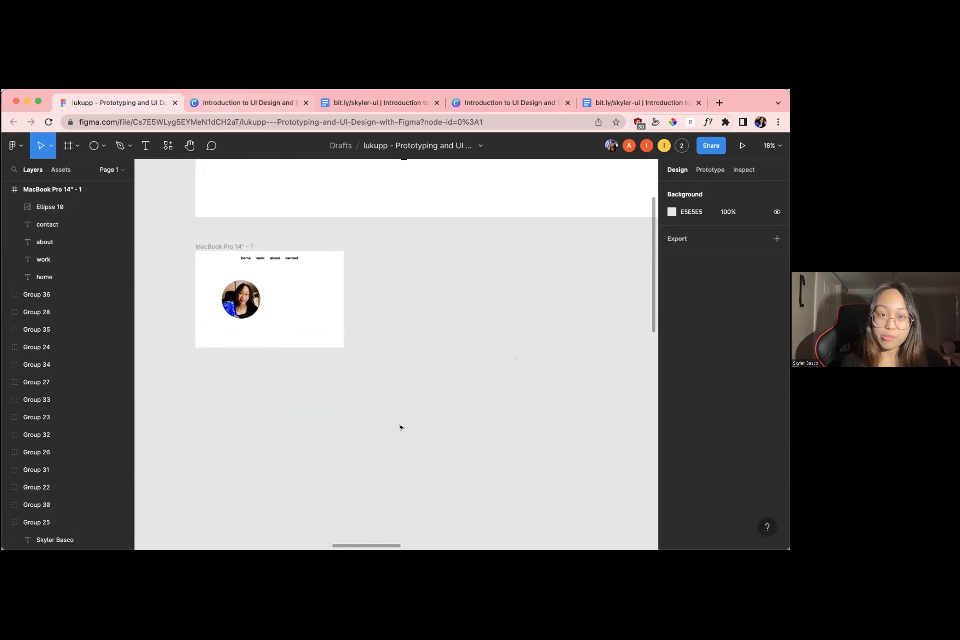
pyautogui.click(305, 518)
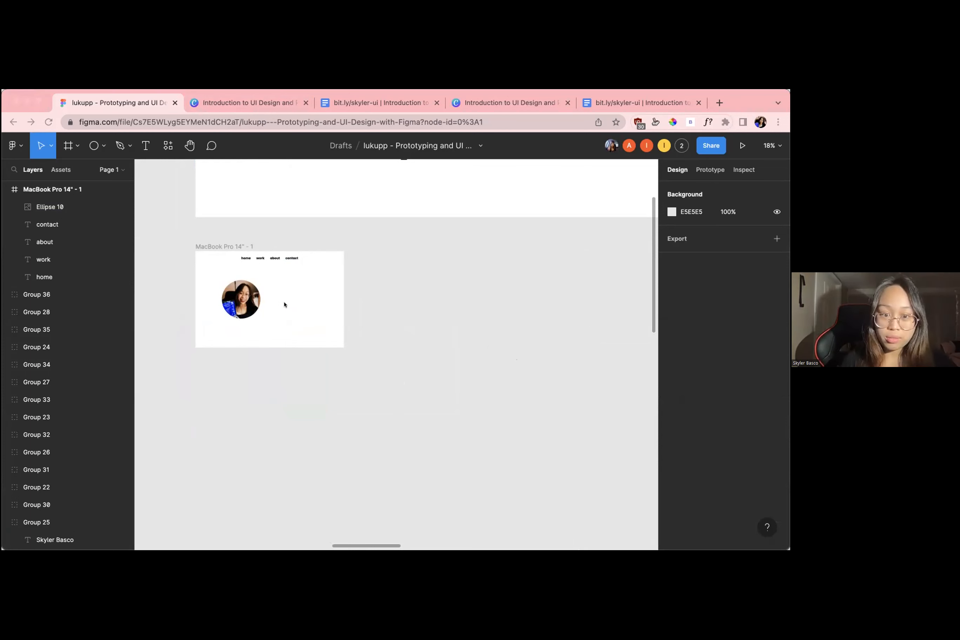
pyautogui.hscroll(-1, 382, 316)
pyautogui.scroll(1, 382, 316)
pyautogui.click(392, 286)
pyautogui.scroll(4, 392, 287)
pyautogui.scroll(-3, 392, 287)
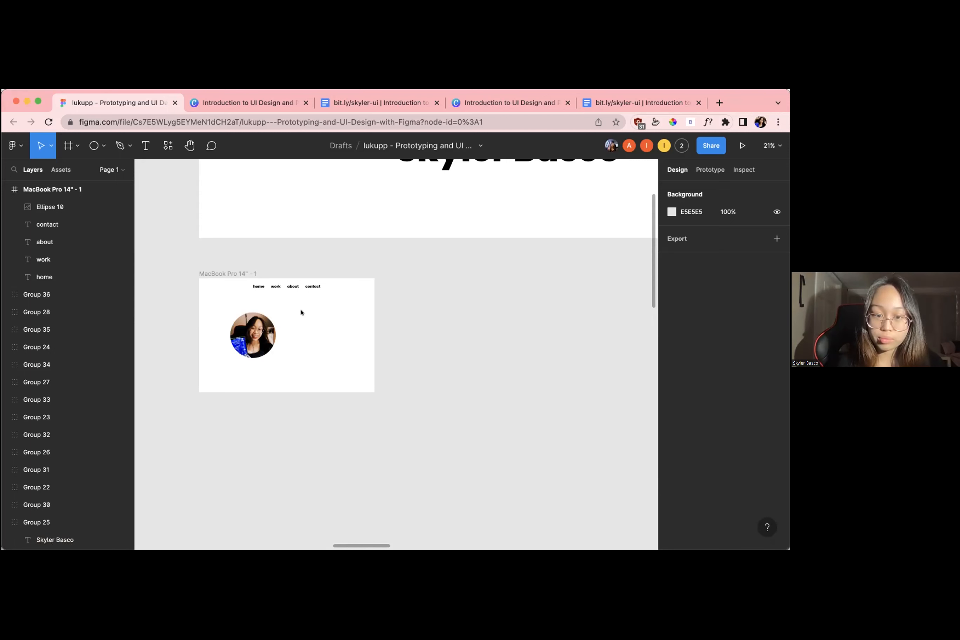
# Examine the participants' frames for the state of their picture placeholders, comparing them with the presenter's own frame
pyautogui.scroll(-5, 301, 313)
pyautogui.scroll(-1, 301, 313)
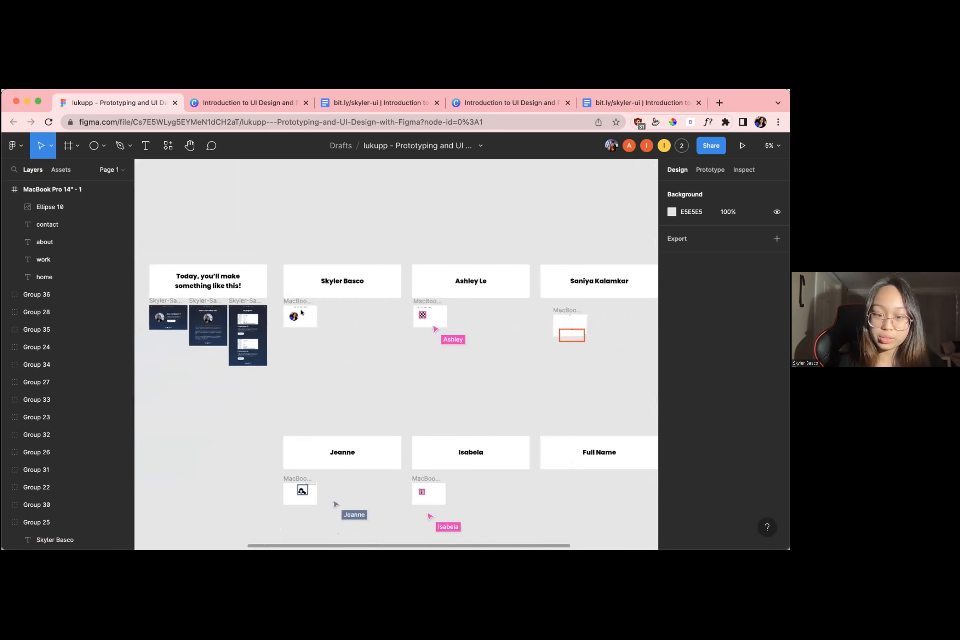
pyautogui.scroll(5, 301, 313)
pyautogui.scroll(5, 301, 313)
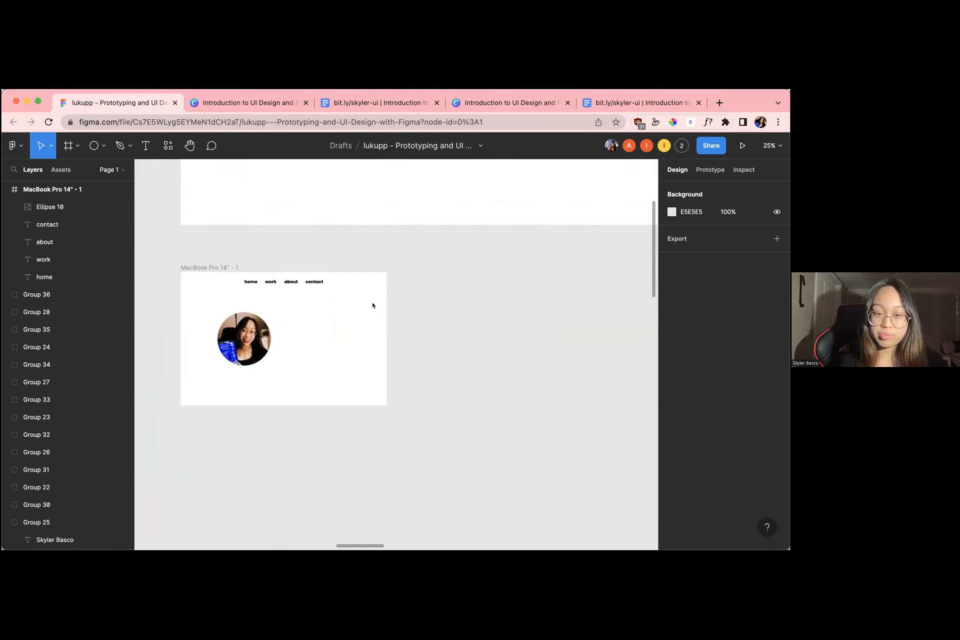
pyautogui.scroll(-5, 373, 306)
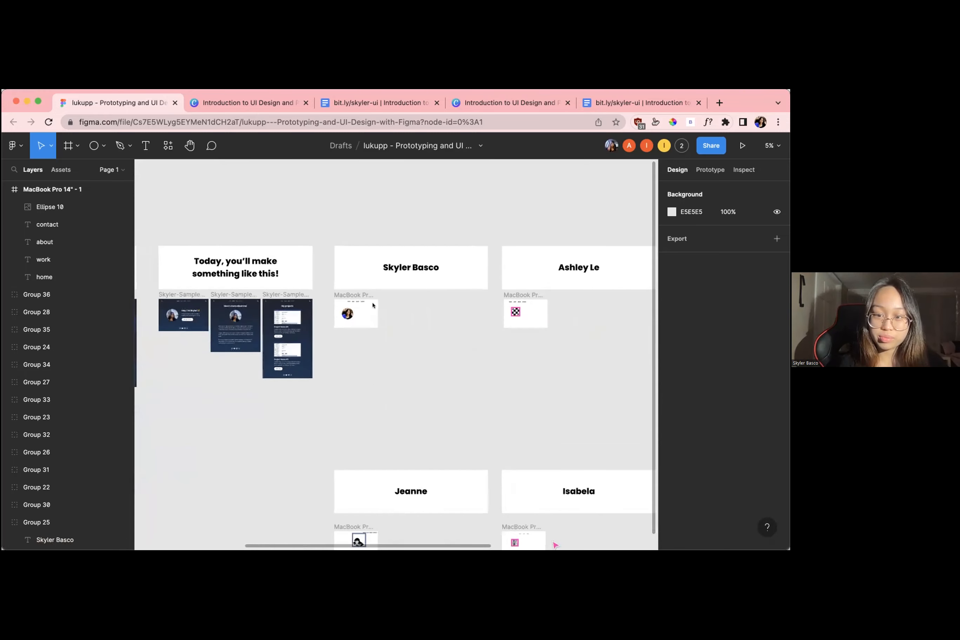
pyautogui.scroll(2, 372, 306)
pyautogui.scroll(2, 373, 306)
pyautogui.scroll(3, 373, 305)
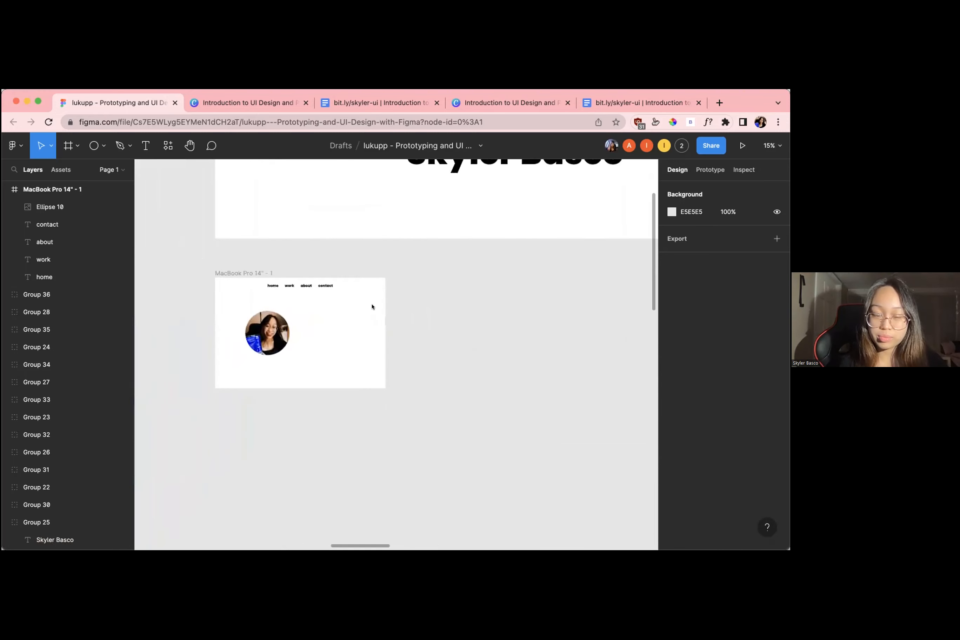
pyautogui.scroll(-3, 372, 307)
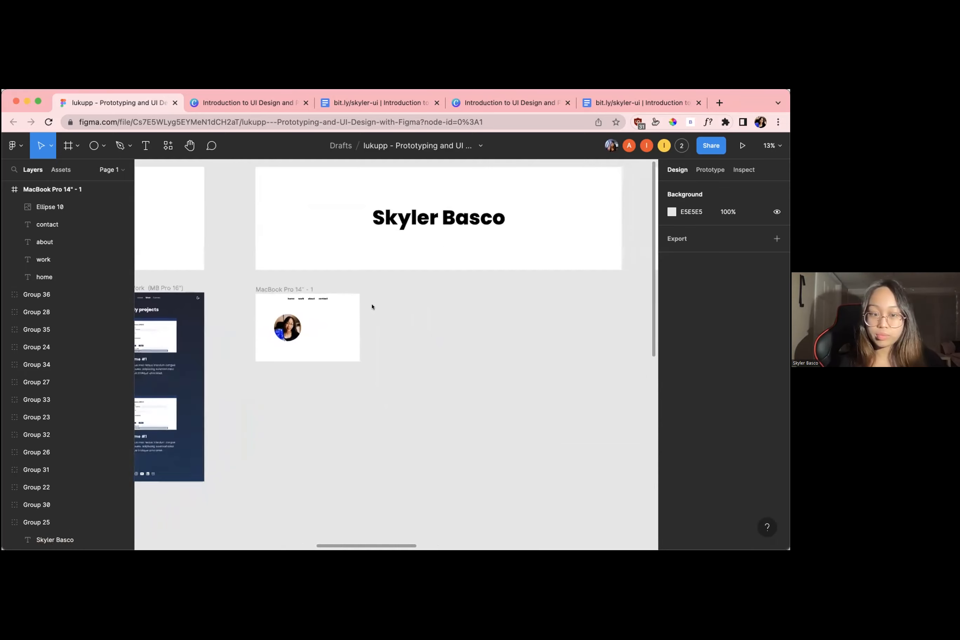
pyautogui.hscroll(3, 372, 306)
pyautogui.scroll(-3, 372, 306)
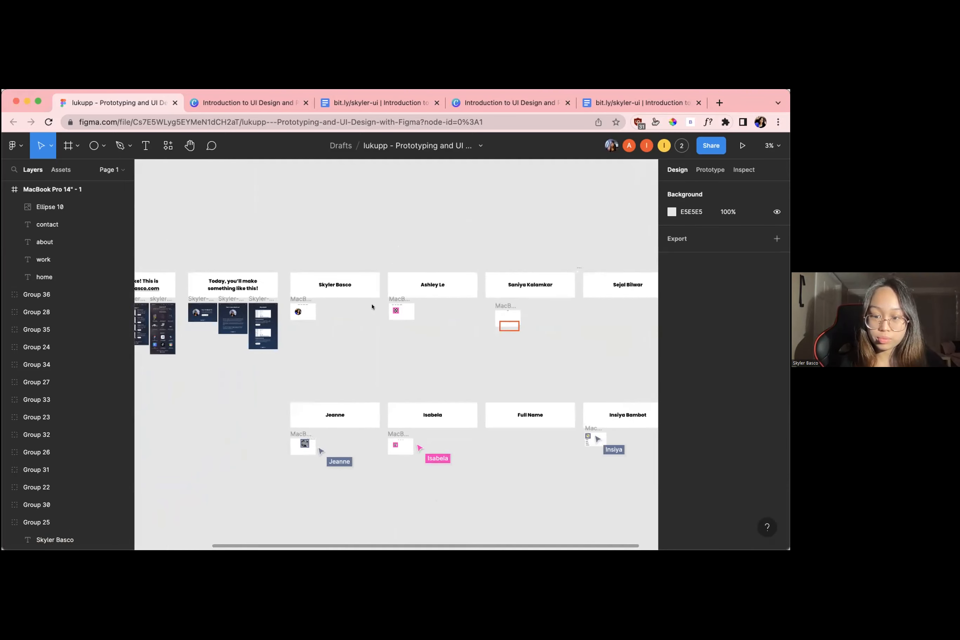
pyautogui.scroll(5, 373, 307)
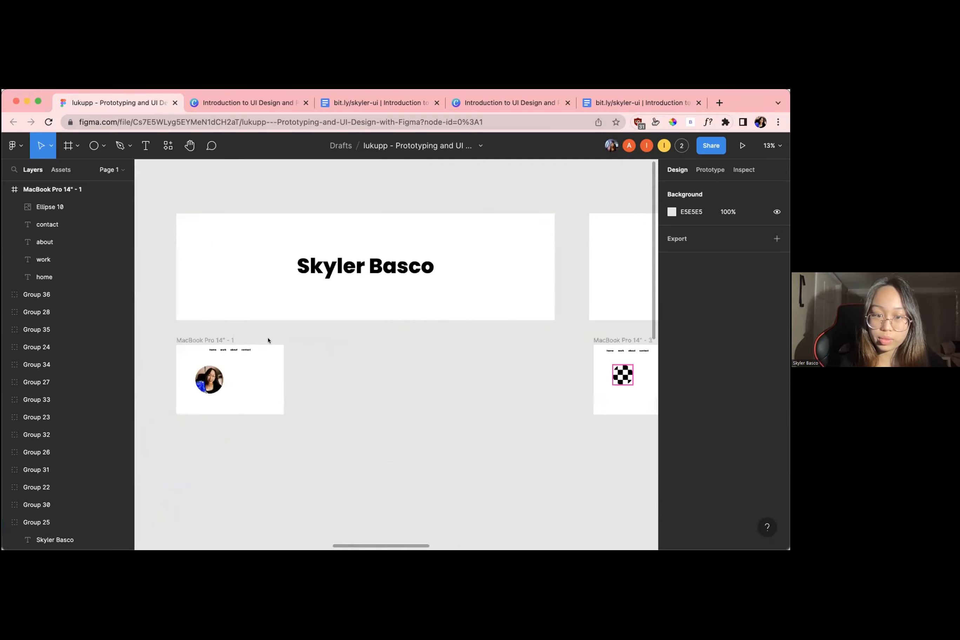
pyautogui.scroll(3, 264, 340)
# Check the presenter's frame and review the participants' frames again for their profile pictures
pyautogui.click(210, 312)
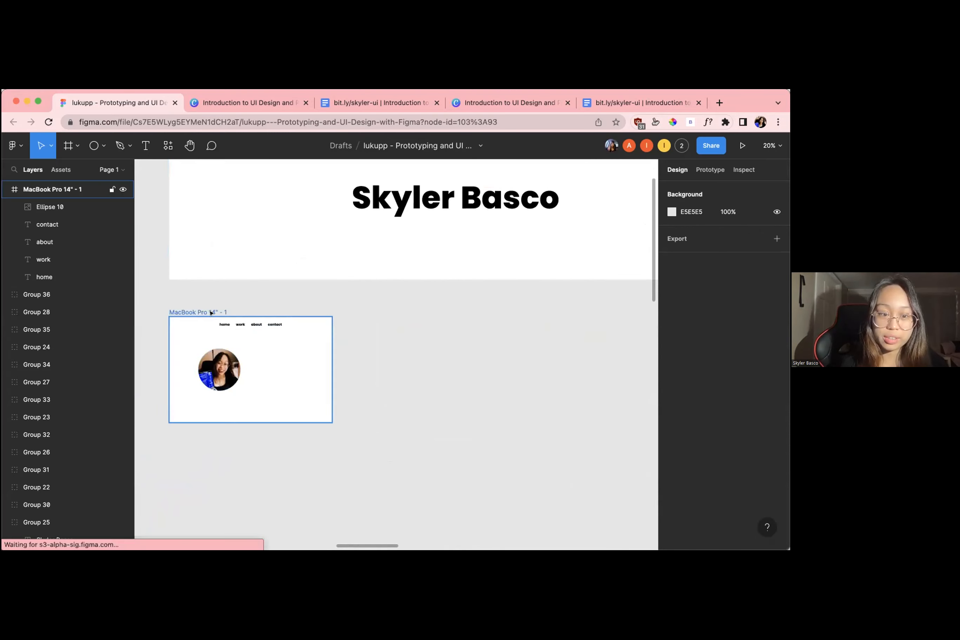
pyautogui.click(211, 313)
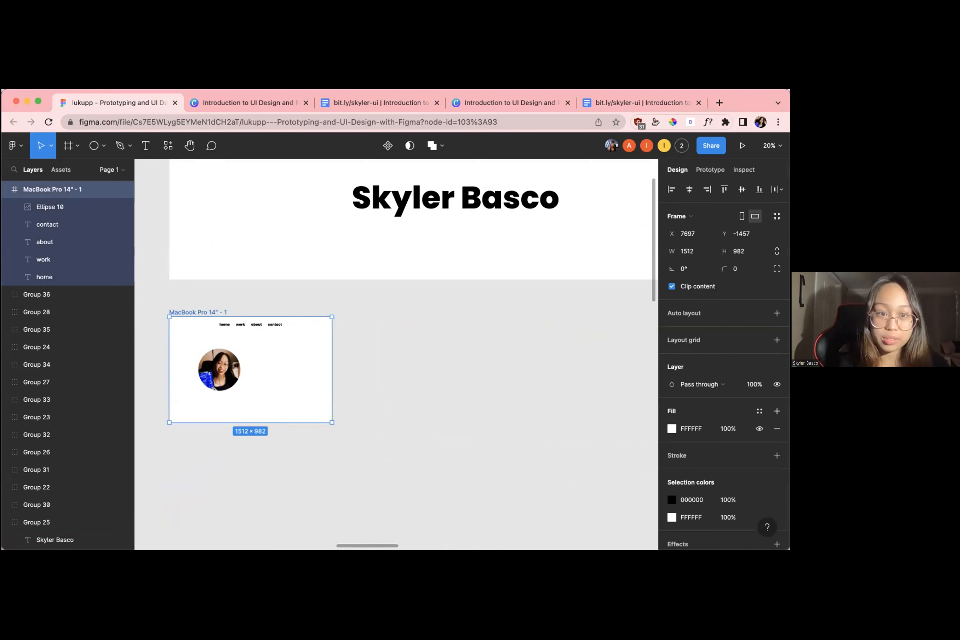
pyautogui.click(242, 287)
pyautogui.scroll(-3, 243, 280)
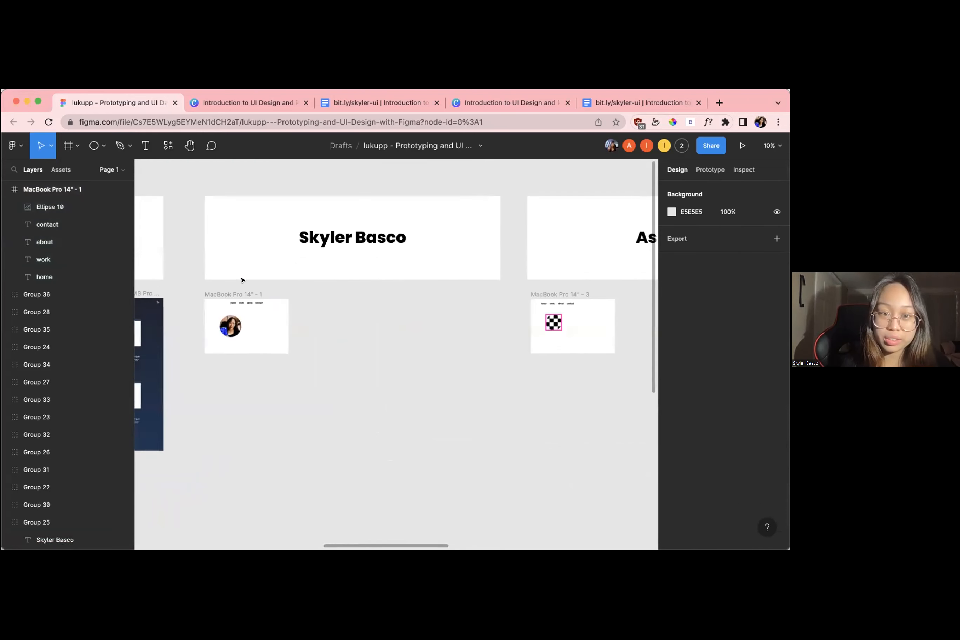
pyautogui.scroll(-1, 242, 280)
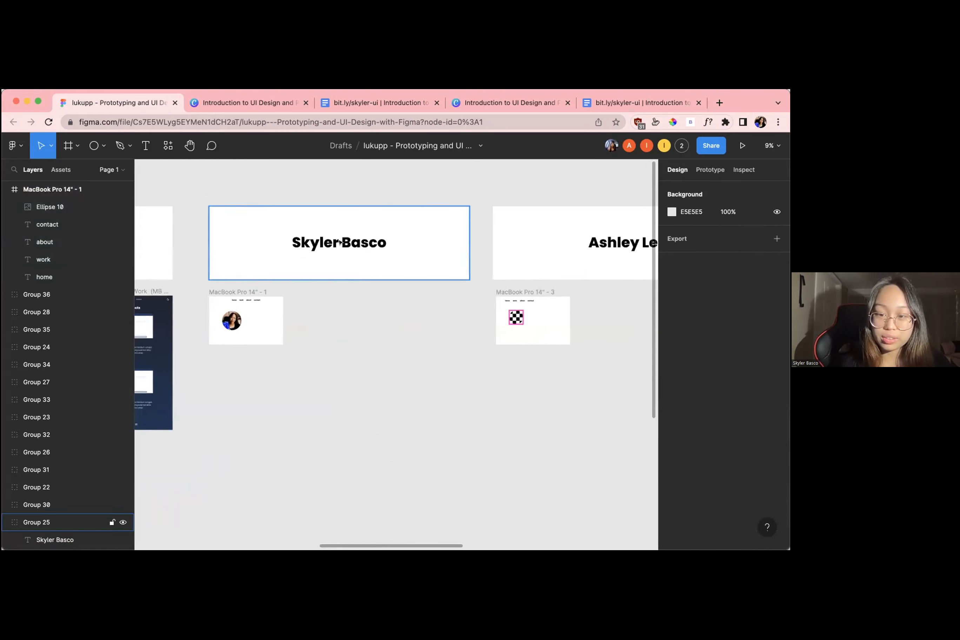
pyautogui.scroll(-5, 322, 336)
pyautogui.scroll(-2, 322, 339)
pyautogui.scroll(3, 322, 339)
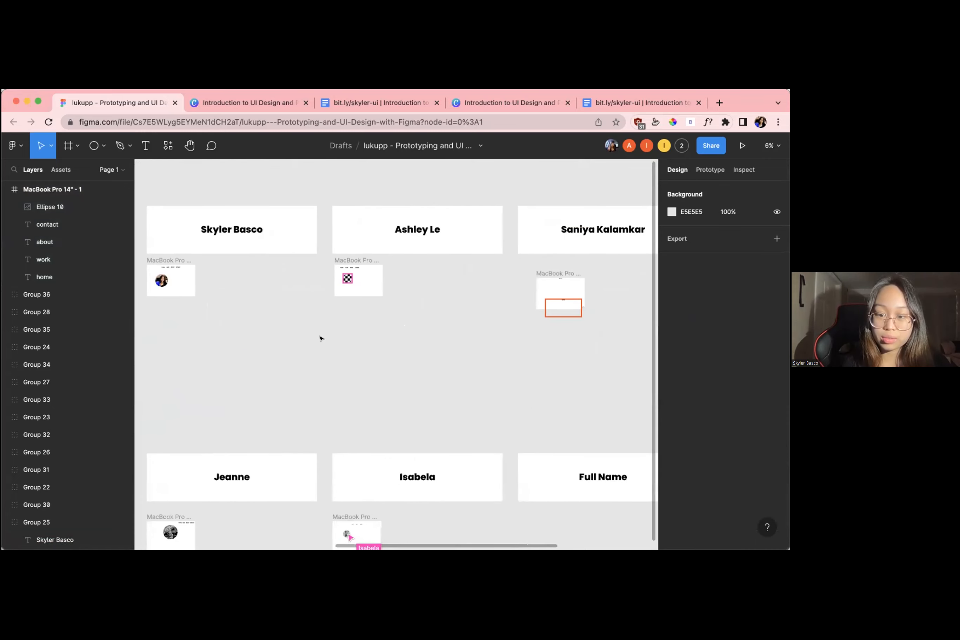
pyautogui.hscroll(5, 322, 337)
pyautogui.hscroll(-7, 322, 337)
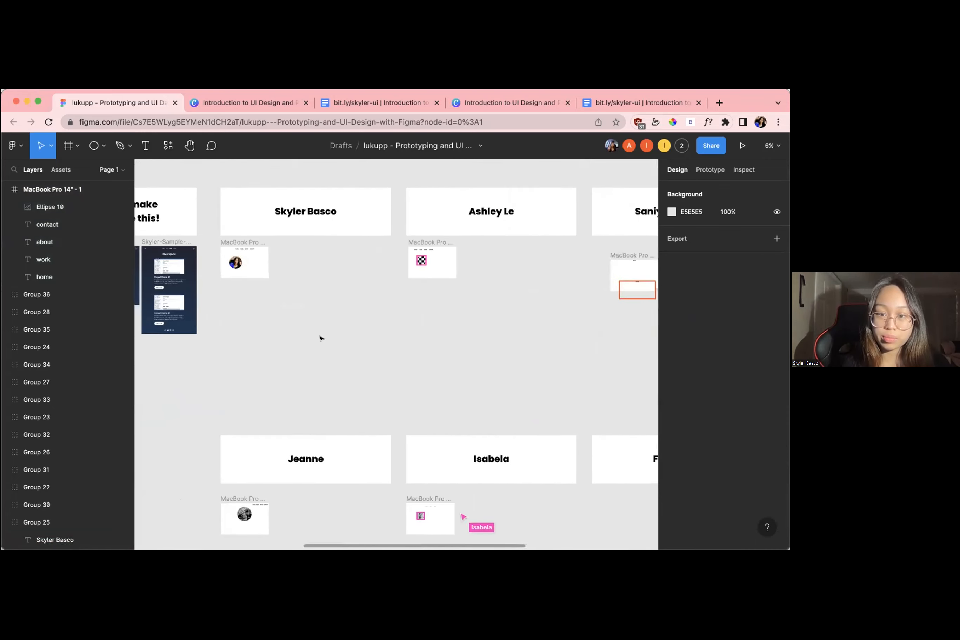
pyautogui.scroll(2, 305, 305)
pyautogui.scroll(10, 335, 330)
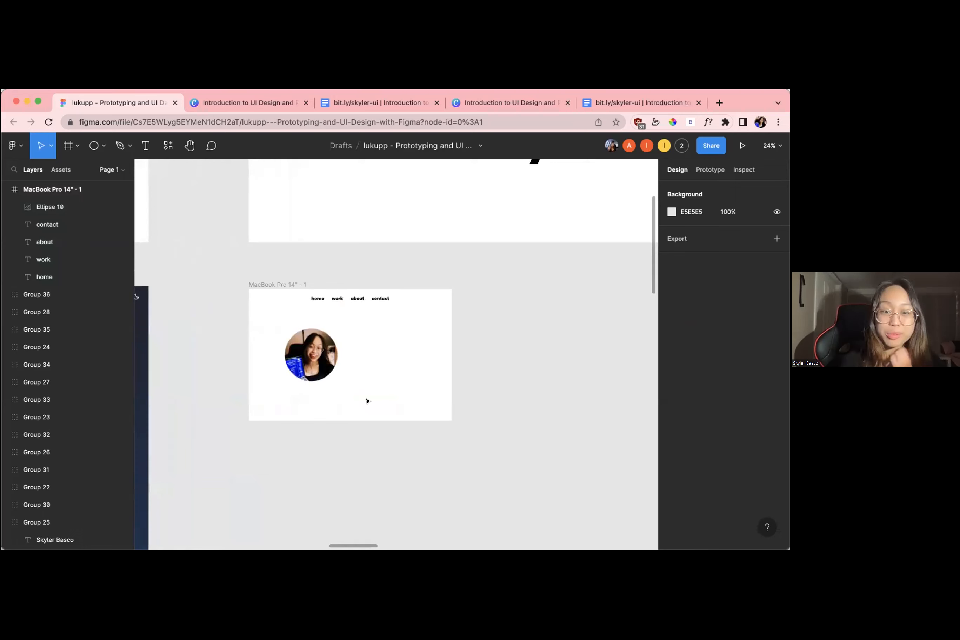
# Examine the sample home page's greeting heading and intro text beside the profile picture, returning to the presenter's own frame
pyautogui.scroll(2, 366, 400)
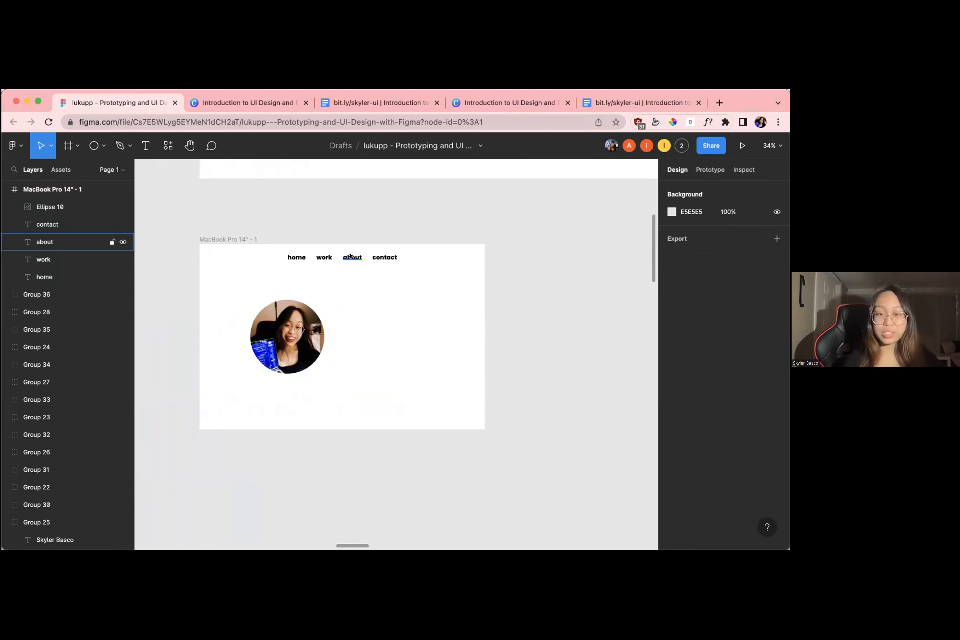
pyautogui.scroll(-5, 339, 304)
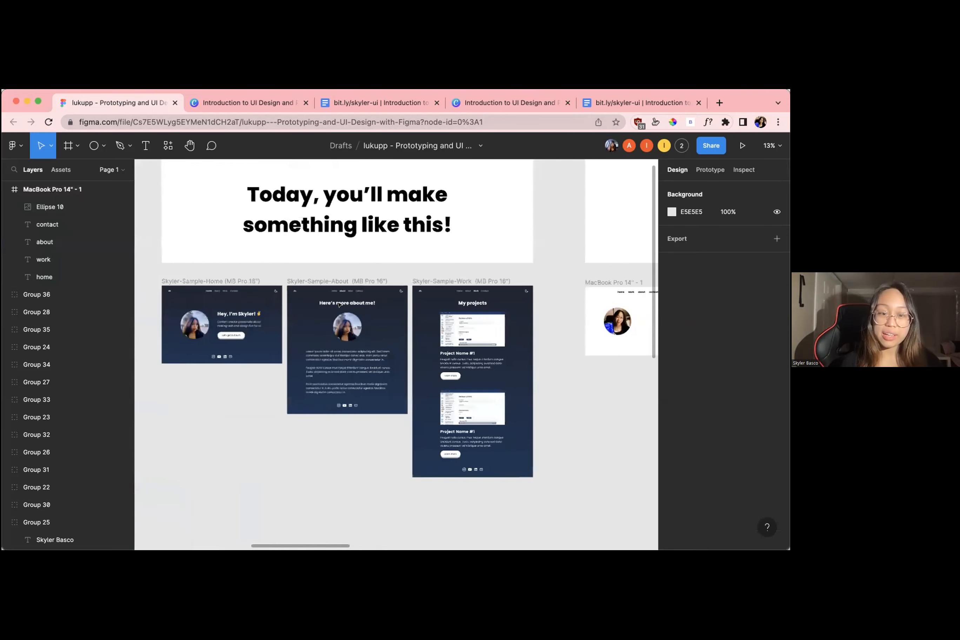
pyautogui.hscroll(-2, 278, 314)
pyautogui.scroll(5, 278, 315)
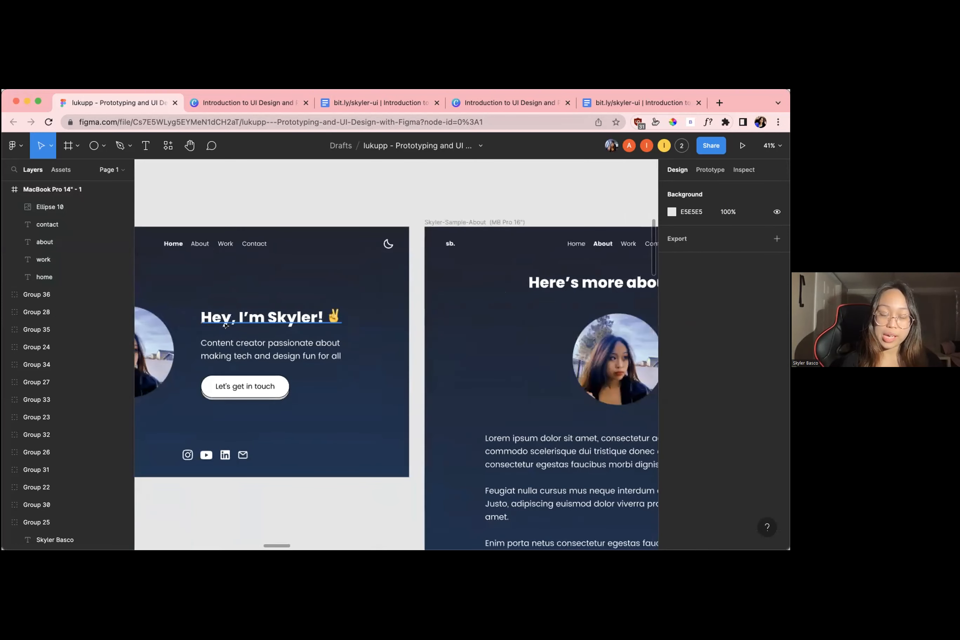
pyautogui.scroll(-3, 243, 326)
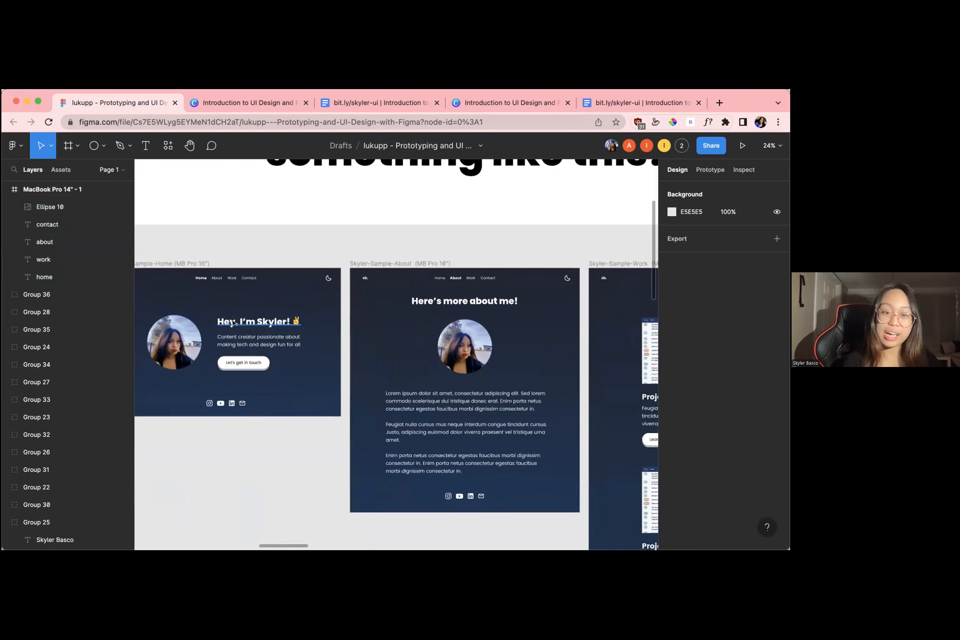
pyautogui.hscroll(10, 302, 325)
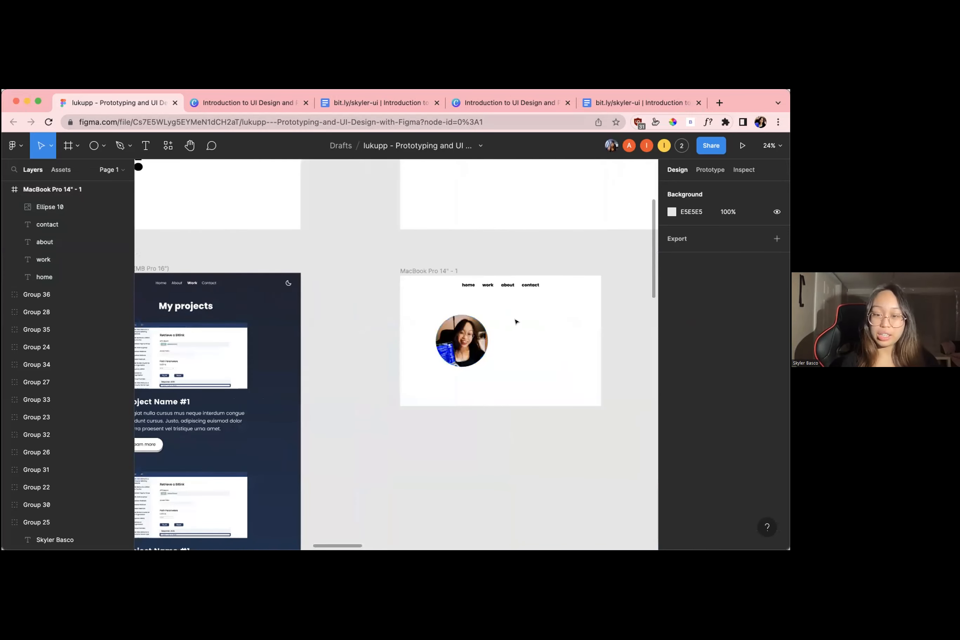
pyautogui.scroll(3, 515, 321)
pyautogui.hscroll(2, 515, 322)
pyautogui.scroll(1, 515, 322)
pyautogui.scroll(-2, 516, 322)
pyautogui.scroll(3, 515, 322)
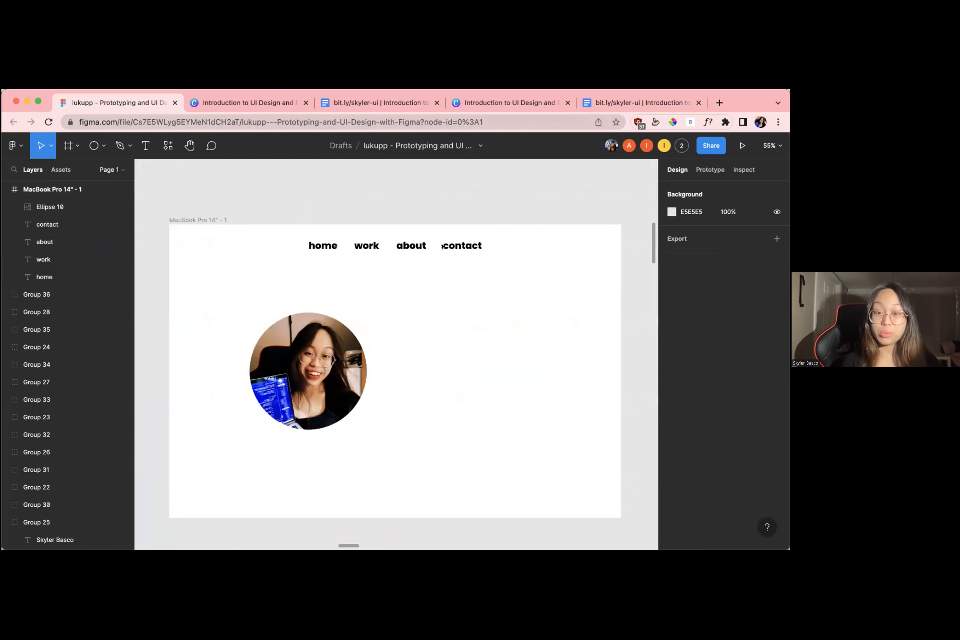
# Duplicate the contact text in the presenter's frame and place the copy beside the profile picture at about X 745, Y 295
pyautogui.click(457, 243)
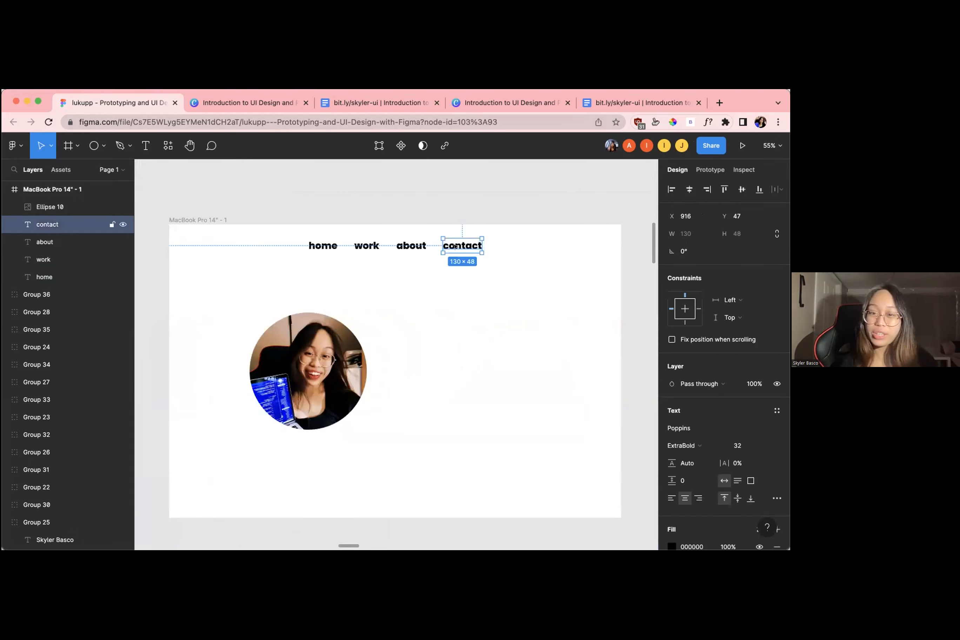
pyautogui.click(322, 246)
pyautogui.click(472, 246)
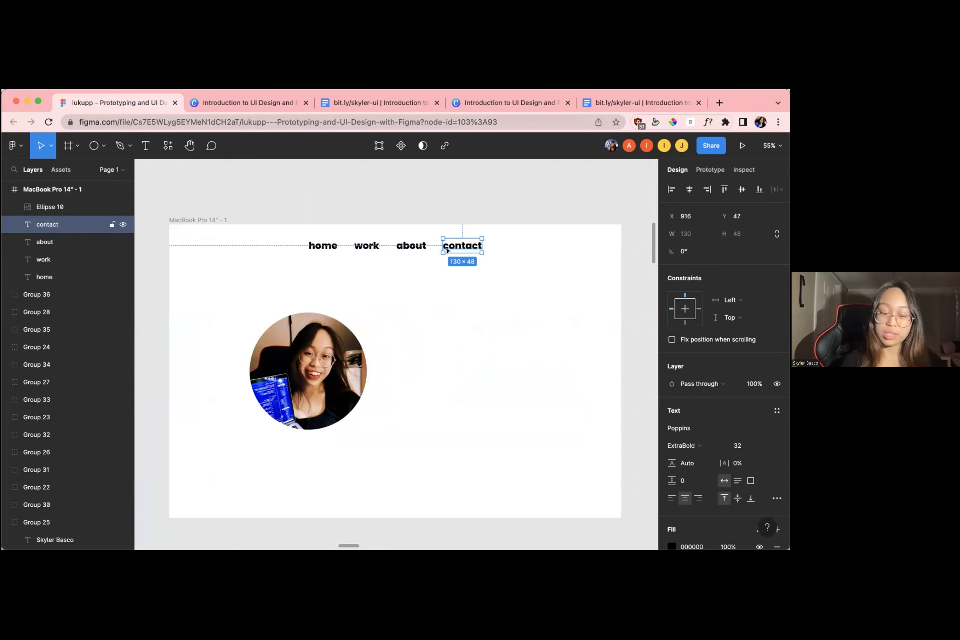
pyautogui.press('super+d')
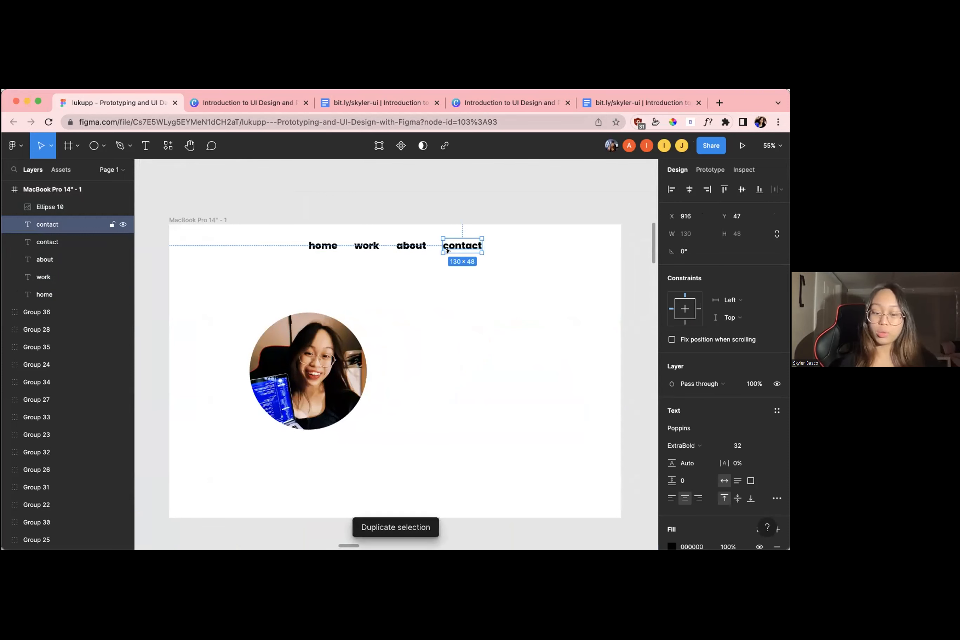
pyautogui.moveTo(446, 251); pyautogui.dragTo(417, 322)
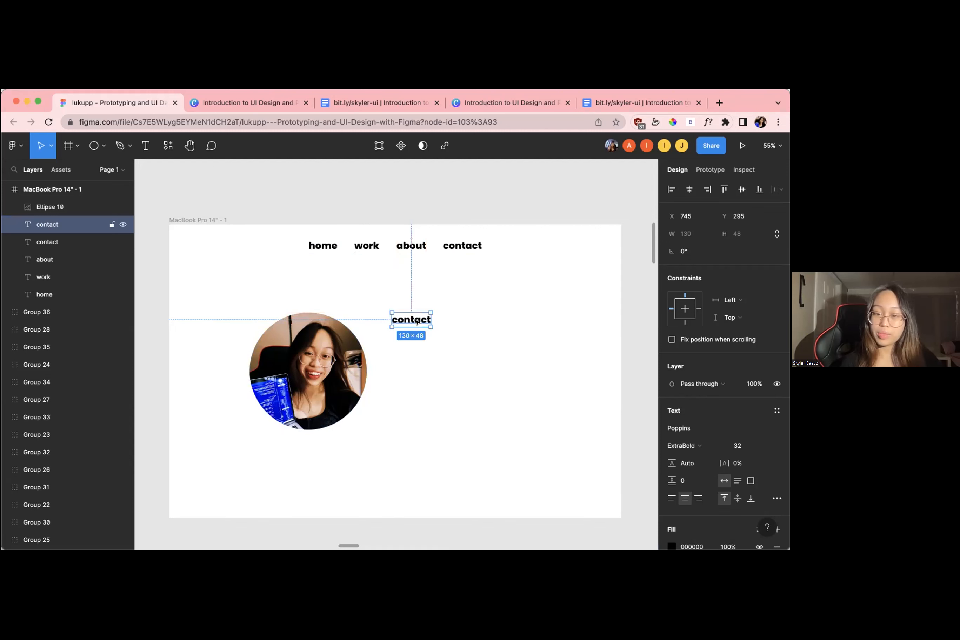
# Replace the duplicated text's wording with the greeting "Hi, my name is" followed by the presenter's first name and an exclamation mark
pyautogui.doubleClick(416, 317)
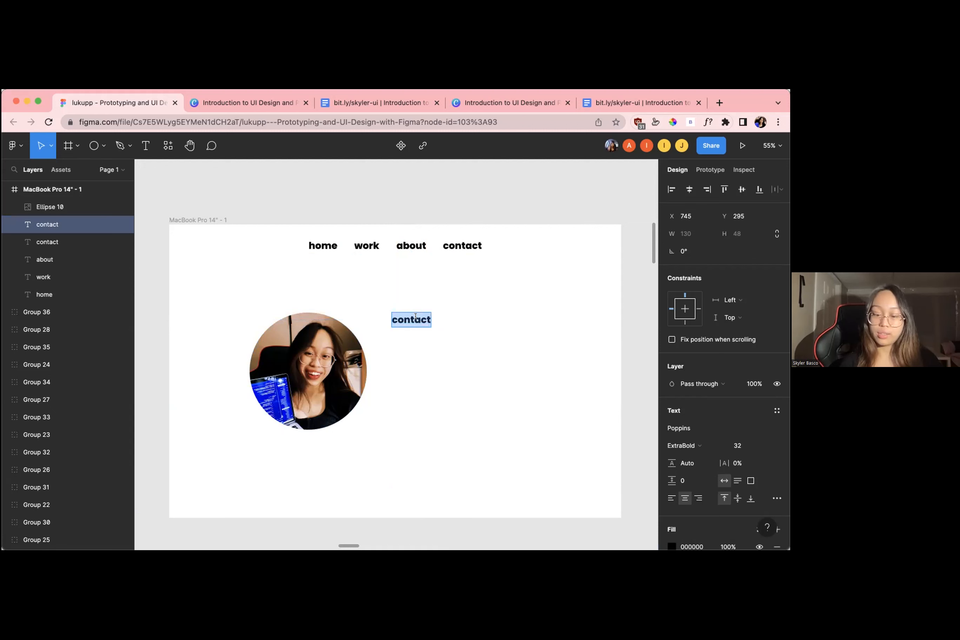
pyautogui.write('Hi,')
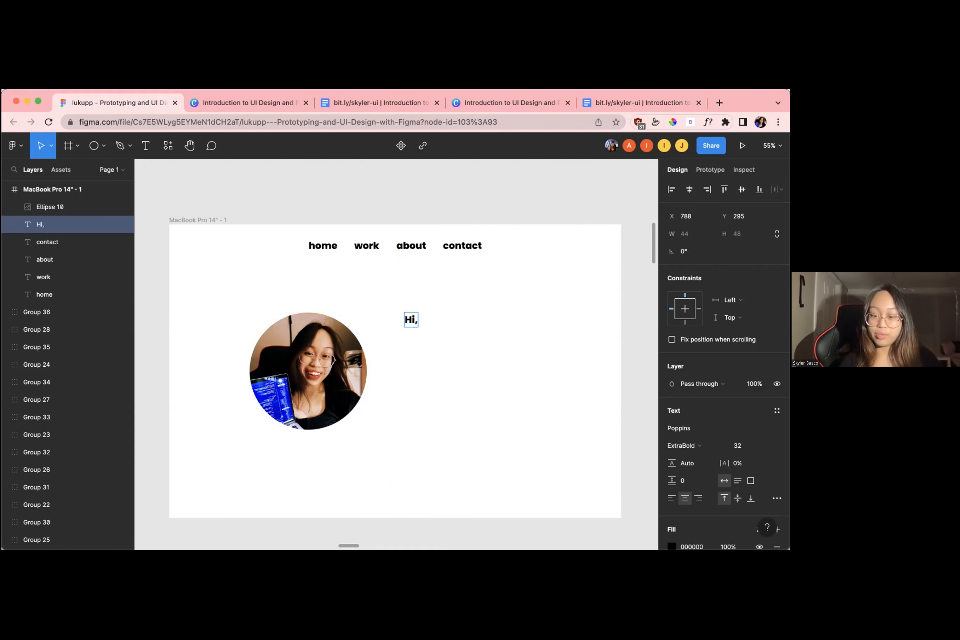
pyautogui.write(' my name is Skyler!')
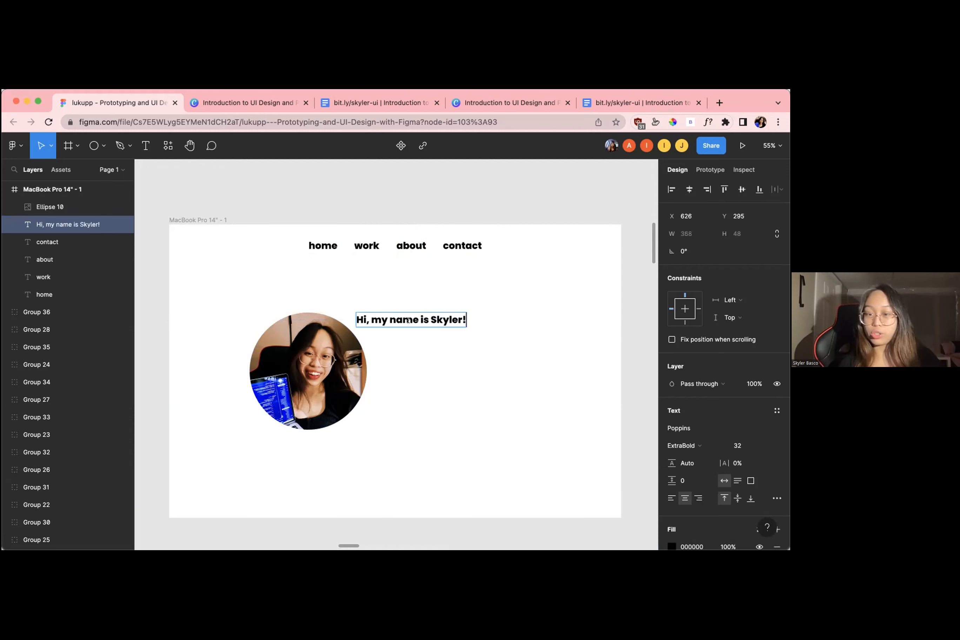
pyautogui.press('Escape')
# Move the greeting clear of the profile picture to about X 756, Y 295 and left-align its text
pyautogui.moveTo(424, 320); pyautogui.dragTo(464, 322)
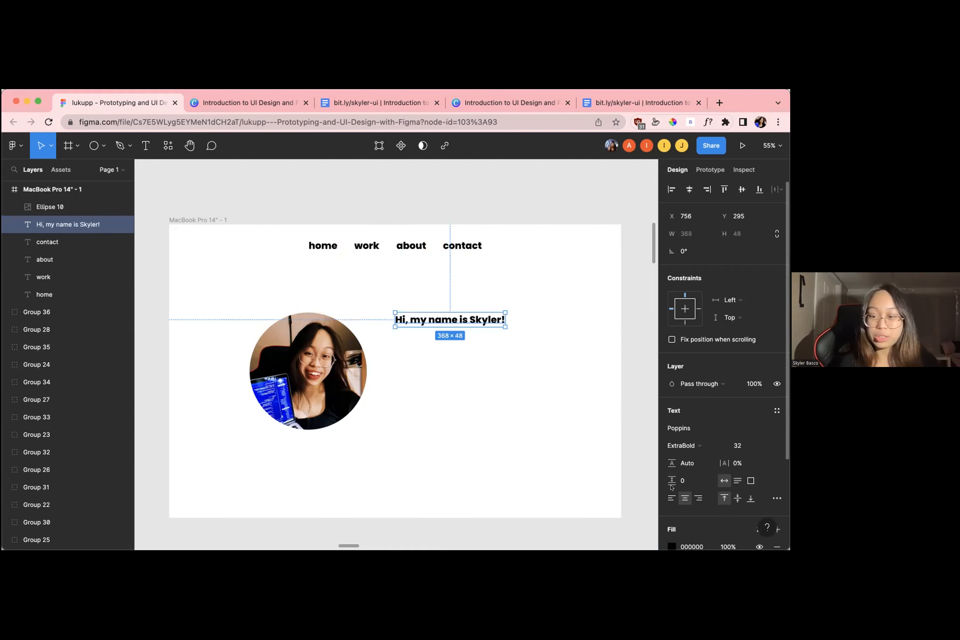
pyautogui.click(671, 498)
# Append a waving hand emoji to the end of the greeting text and deselect it
pyautogui.doubleClick(495, 321)
pyautogui.click(499, 318)
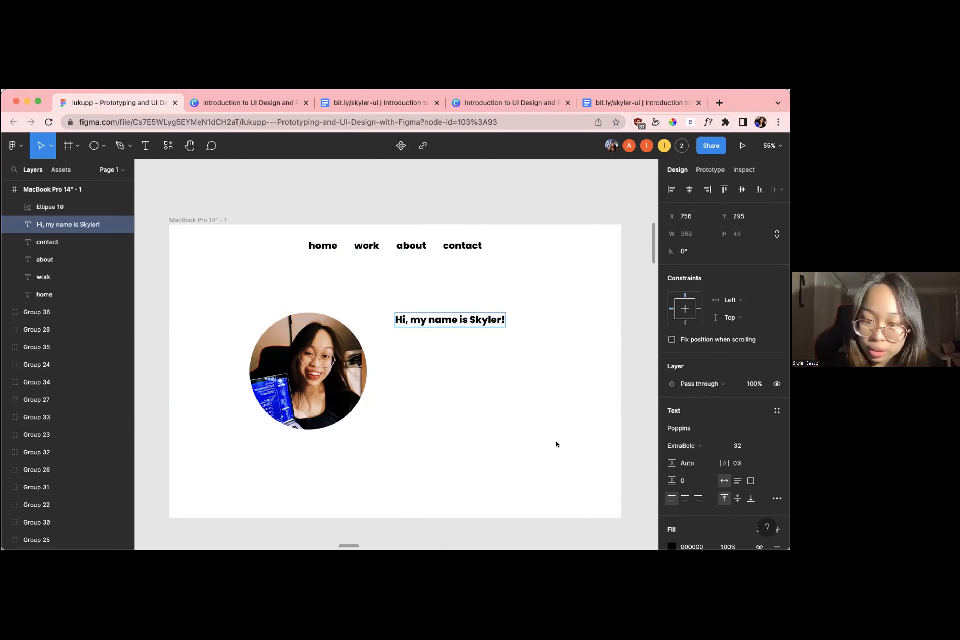
pyautogui.scroll(1, 557, 445)
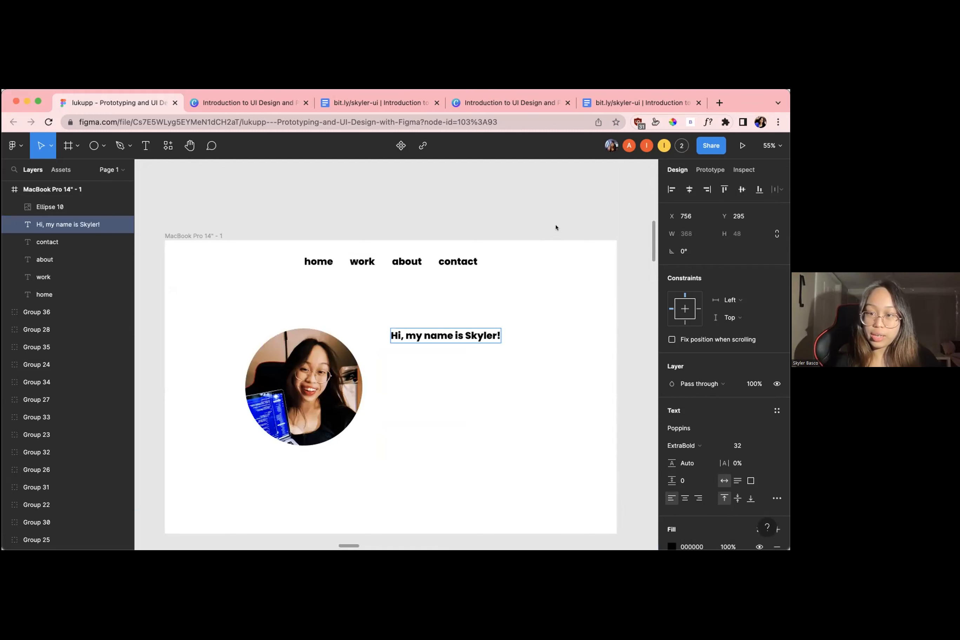
pyautogui.write('👋')
pyautogui.press('Escape')
pyautogui.click(473, 350)
pyautogui.click(473, 335)
pyautogui.scroll(3, 503, 339)
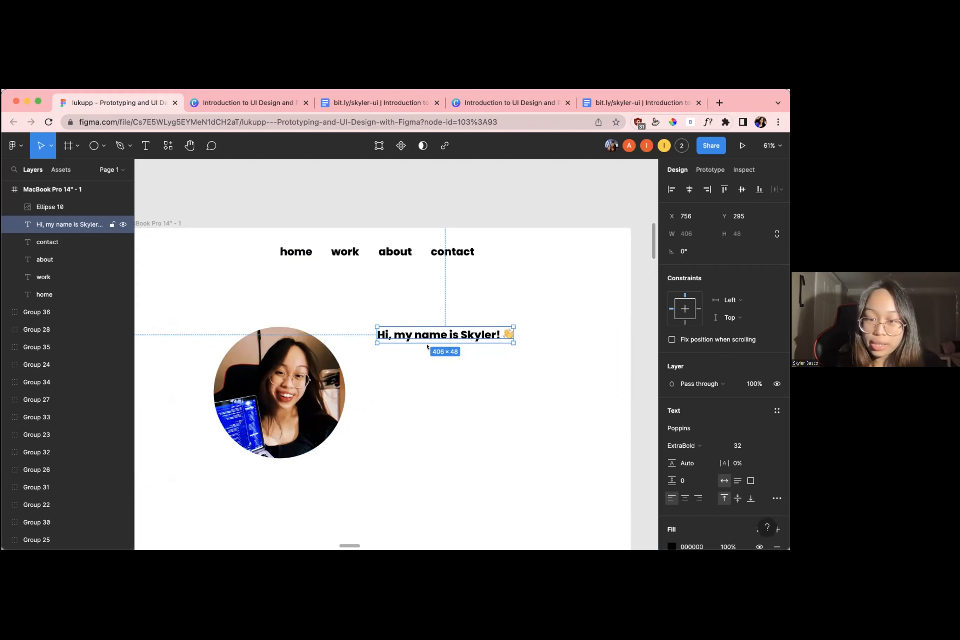
pyautogui.scroll(-1, 502, 325)
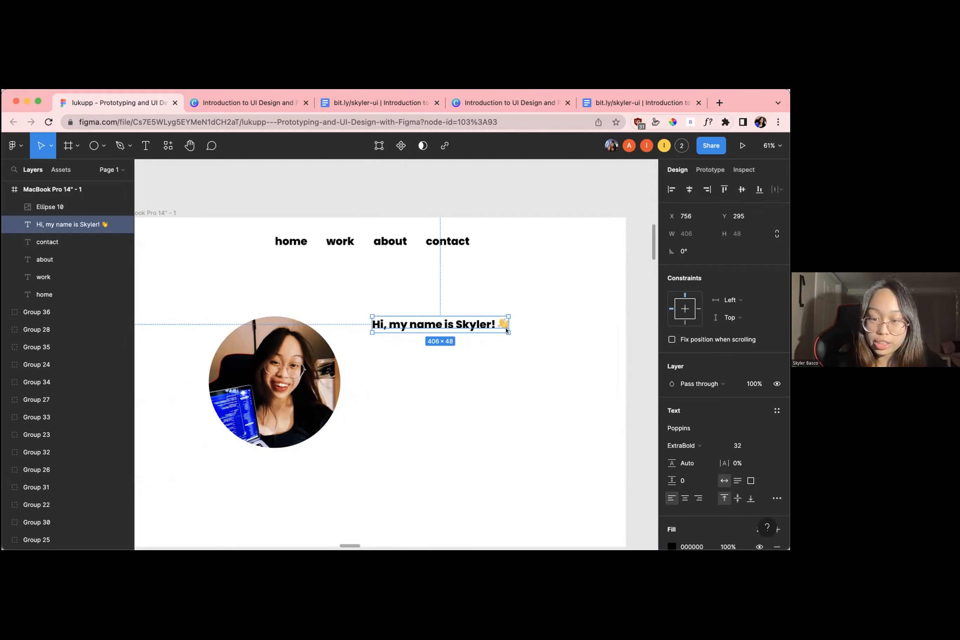
pyautogui.click(524, 330)
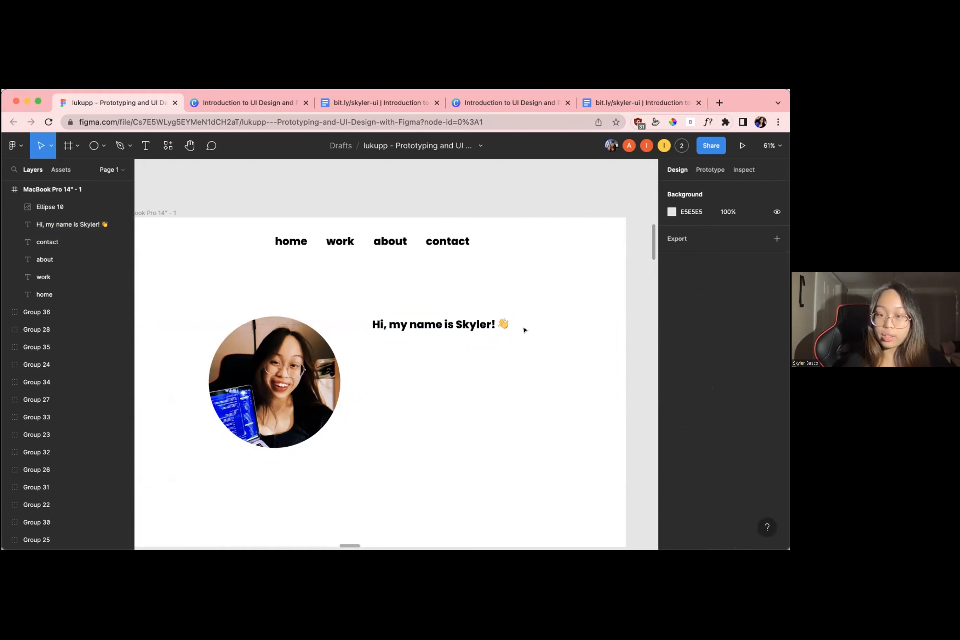
# Scale up the greeting text beside the profile picture and set its font size to 40
pyautogui.click(501, 325)
pyautogui.press('k')
pyautogui.moveTo(503, 327); pyautogui.dragTo(524, 334)
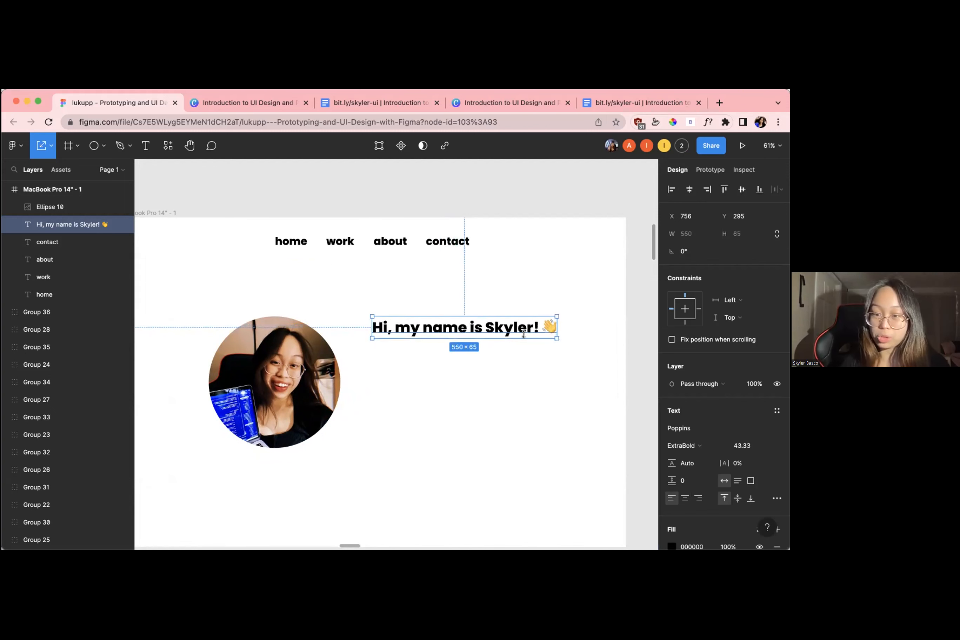
pyautogui.click(740, 445)
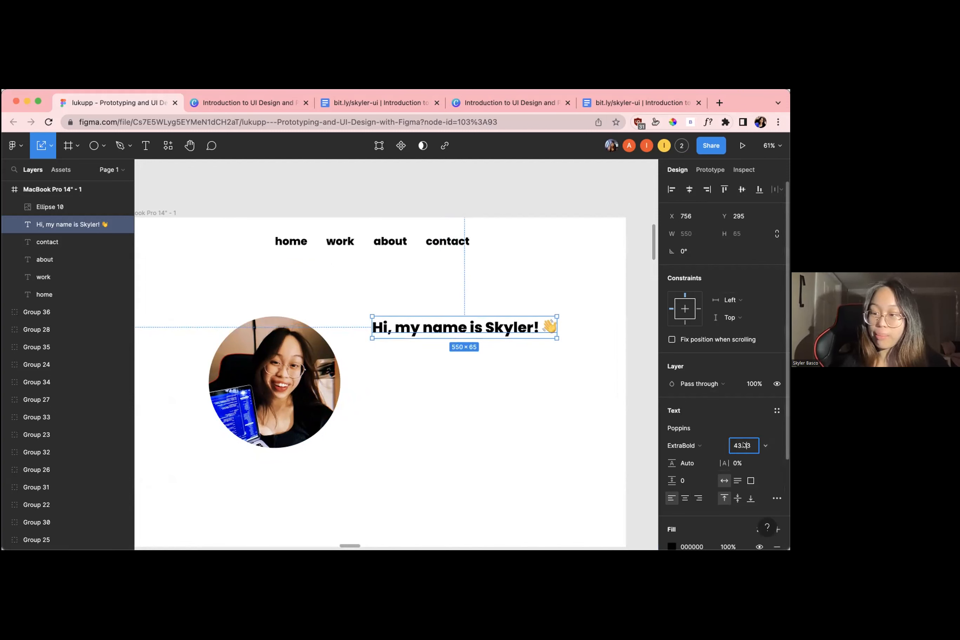
pyautogui.write('40')
pyautogui.press('Return')
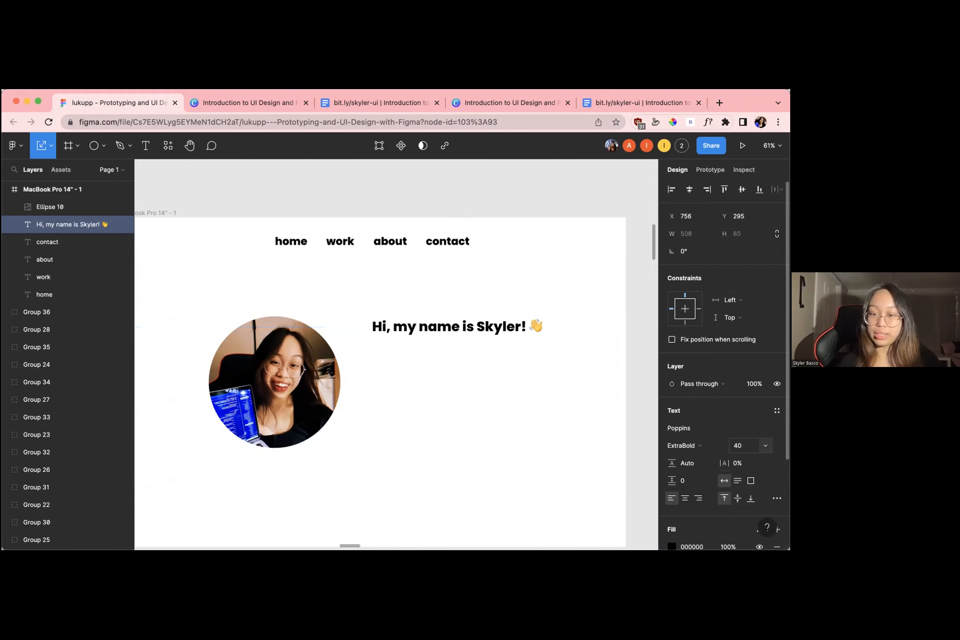
# Reword the greeting to start with "Hey, I'm" before the presenter's first name, then deselect it
pyautogui.click(409, 316)
pyautogui.click(418, 324)
pyautogui.moveTo(478, 325); pyautogui.dragTo(391, 326)
pyautogui.press('BackSpace')
pyautogui.press('BackSpace')
pyautogui.press('BackSpace')
pyautogui.write('ey, ')
pyautogui.write("I'm")
pyautogui.press('Escape')
pyautogui.click(443, 360)
# Scale the greeting to about 555 × 89 and move it closer to the profile picture at about X 703, Y 295
pyautogui.scroll(3, 443, 361)
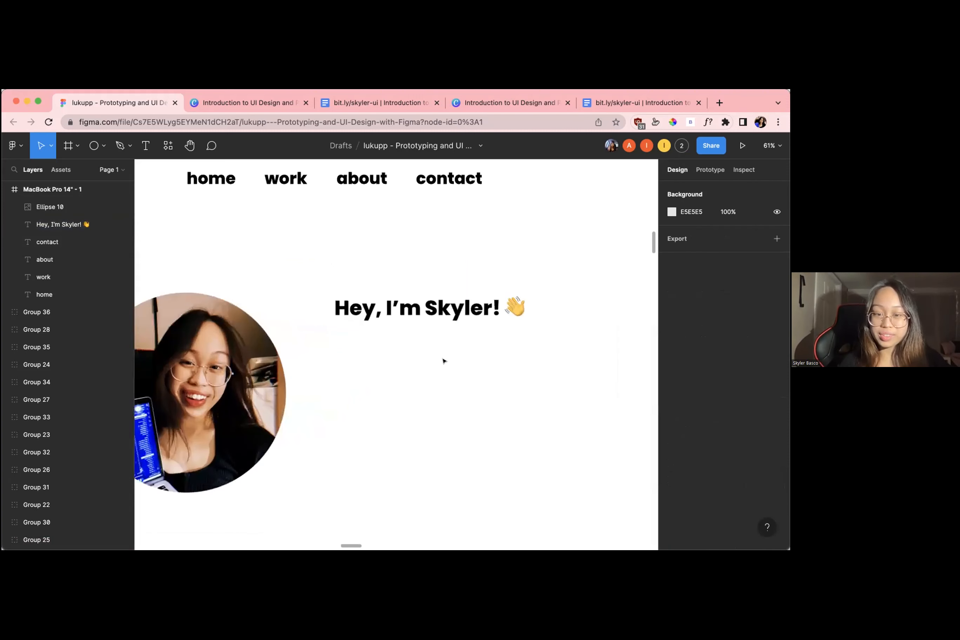
pyautogui.scroll(-3, 443, 361)
pyautogui.click(482, 332)
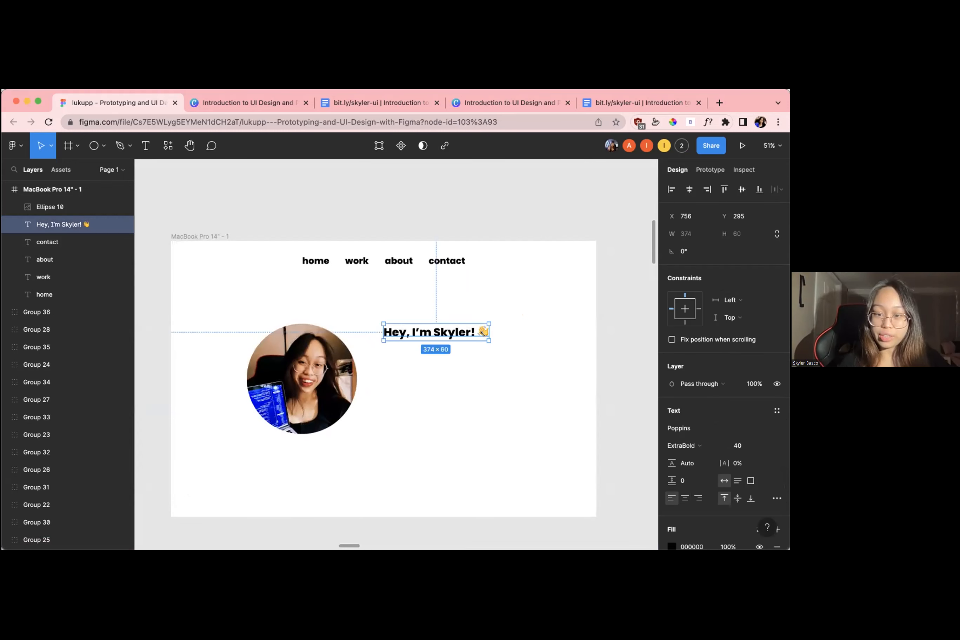
pyautogui.press('k')
pyautogui.moveTo(482, 332); pyautogui.dragTo(504, 346)
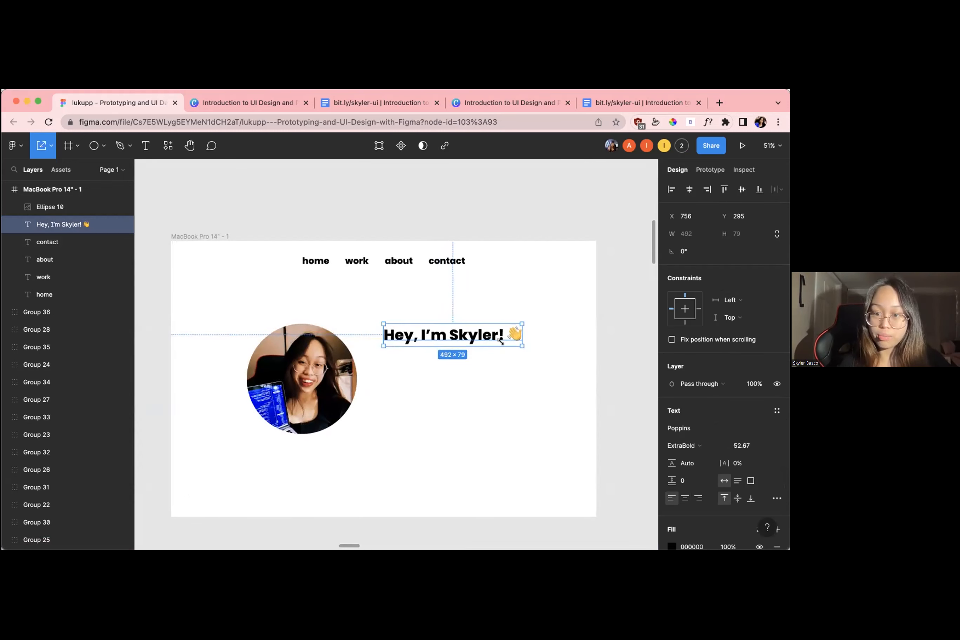
pyautogui.moveTo(432, 332); pyautogui.dragTo(417, 331)
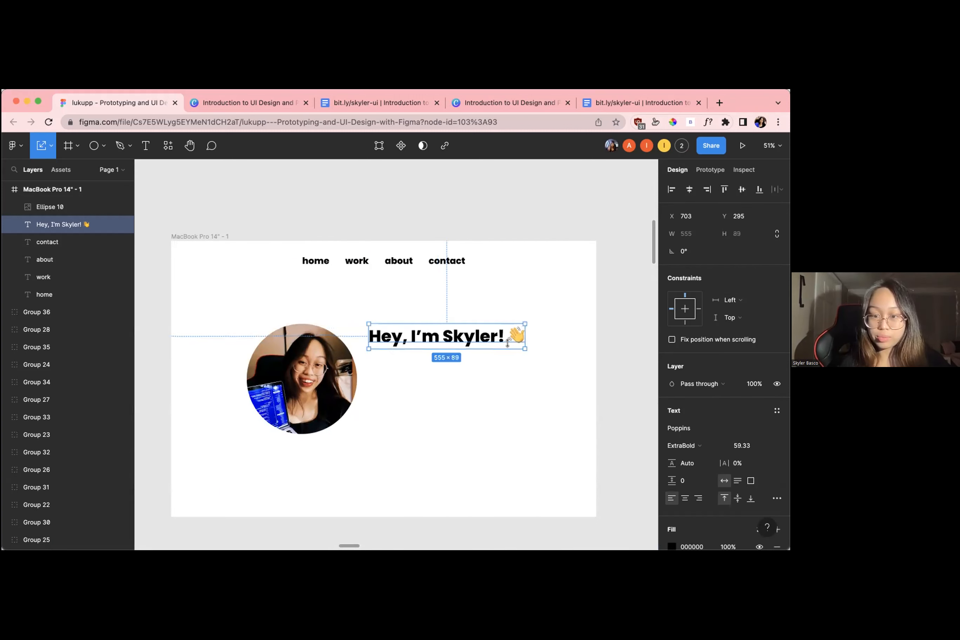
pyautogui.click(522, 360)
pyautogui.scroll(-1, 522, 360)
pyautogui.scroll(1, 522, 360)
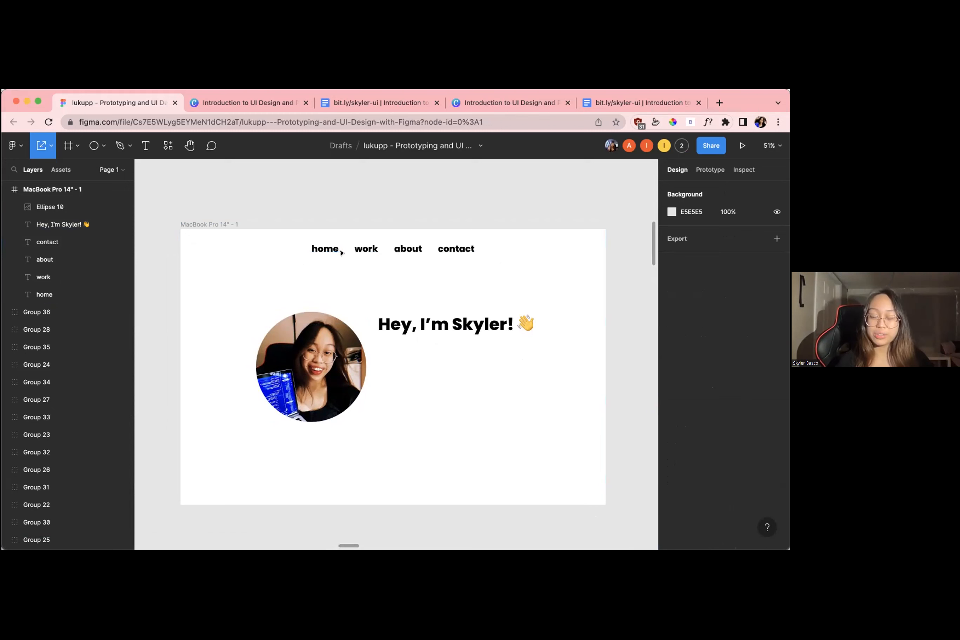
# Change the font weight of the work, about and contact navigation texts to Regular and deselect them
pyautogui.click(398, 247)
pyautogui.click(366, 248)
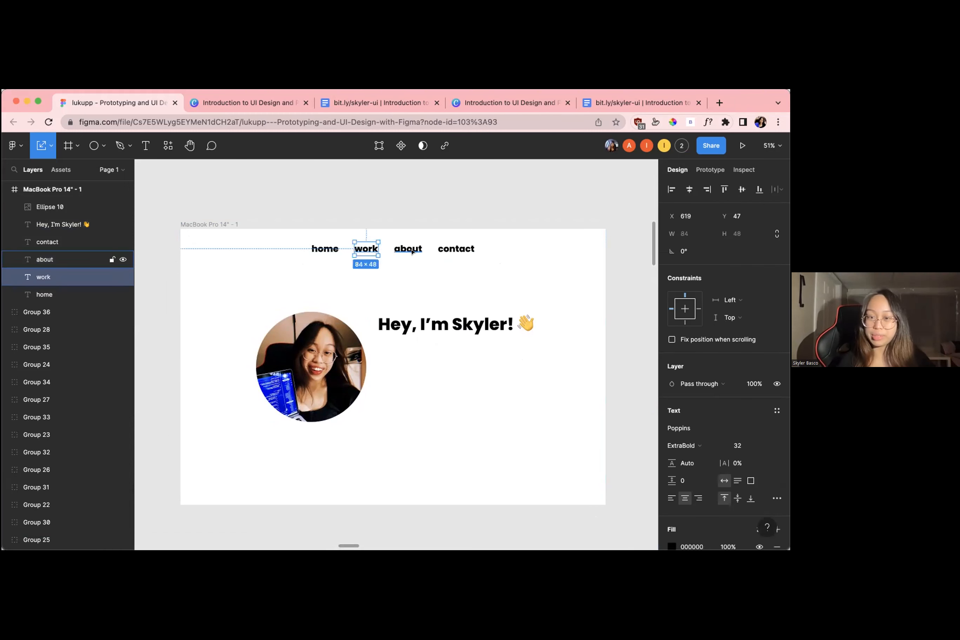
pyautogui.click(456, 248)
pyautogui.click(487, 260)
pyautogui.moveTo(486, 260); pyautogui.dragTo(349, 241)
pyautogui.scroll(-4, 725, 355)
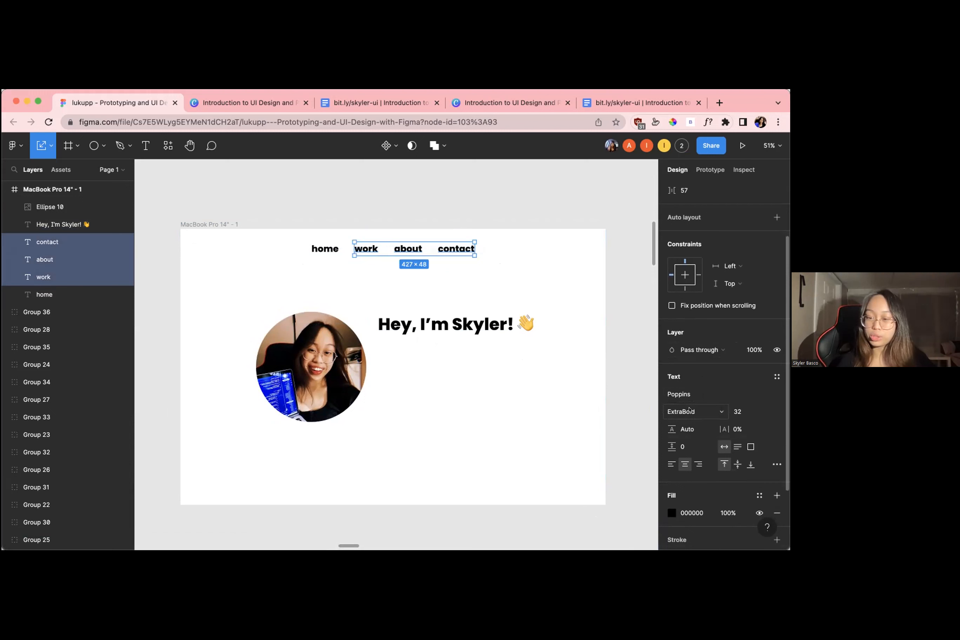
pyautogui.click(687, 411)
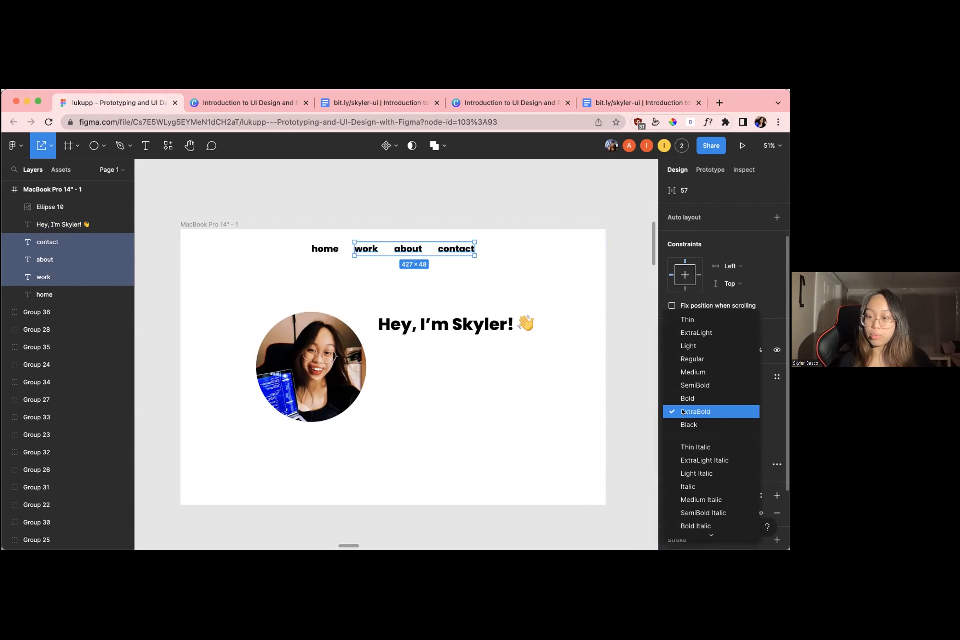
pyautogui.click(693, 359)
pyautogui.click(495, 276)
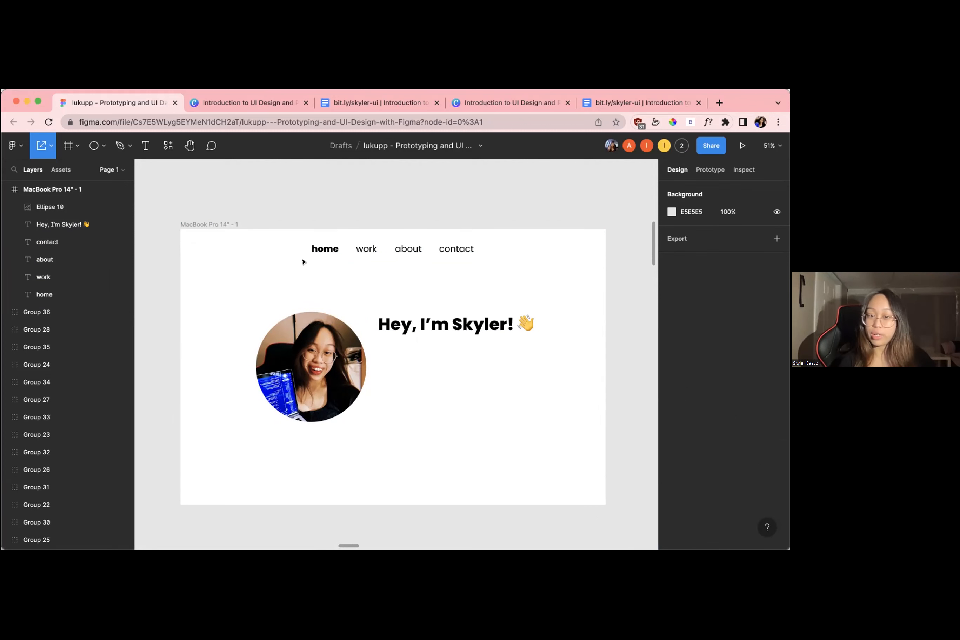
pyautogui.moveTo(492, 278); pyautogui.dragTo(350, 236)
pyautogui.click(534, 281)
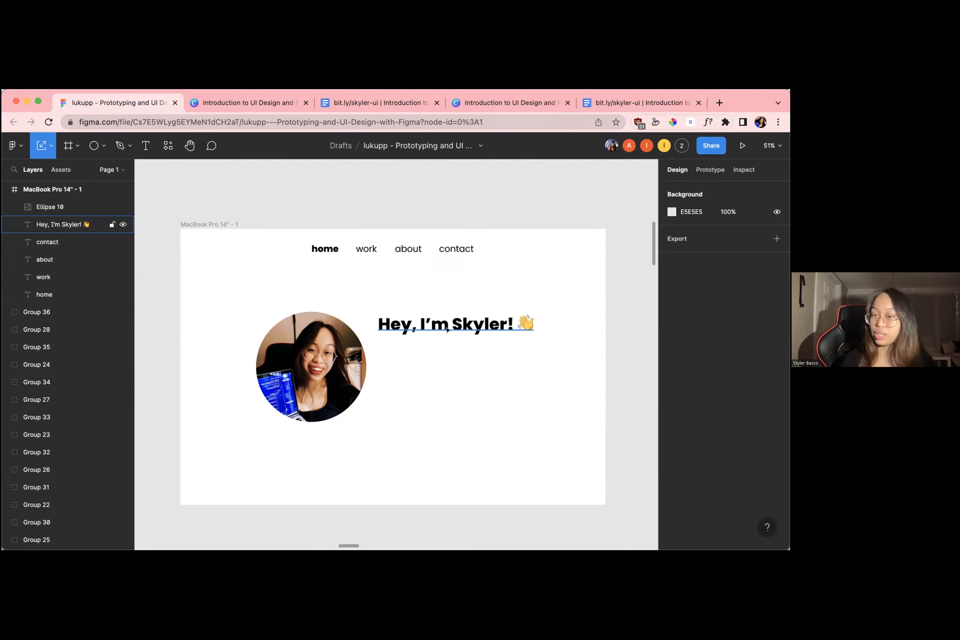
# Duplicate the contact navigation text, place the copy under the greeting at about X 703, Y 409, and left-align it
pyautogui.click(447, 250)
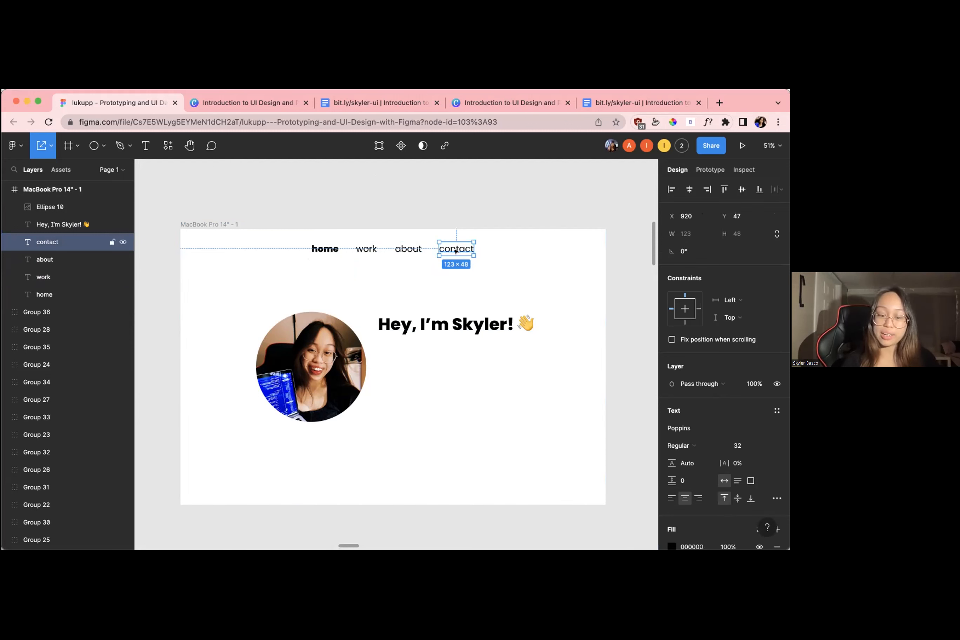
pyautogui.hotkey('ctrl', 'd')
pyautogui.moveTo(456, 251); pyautogui.dragTo(396, 350)
pyautogui.doubleClick(396, 350)
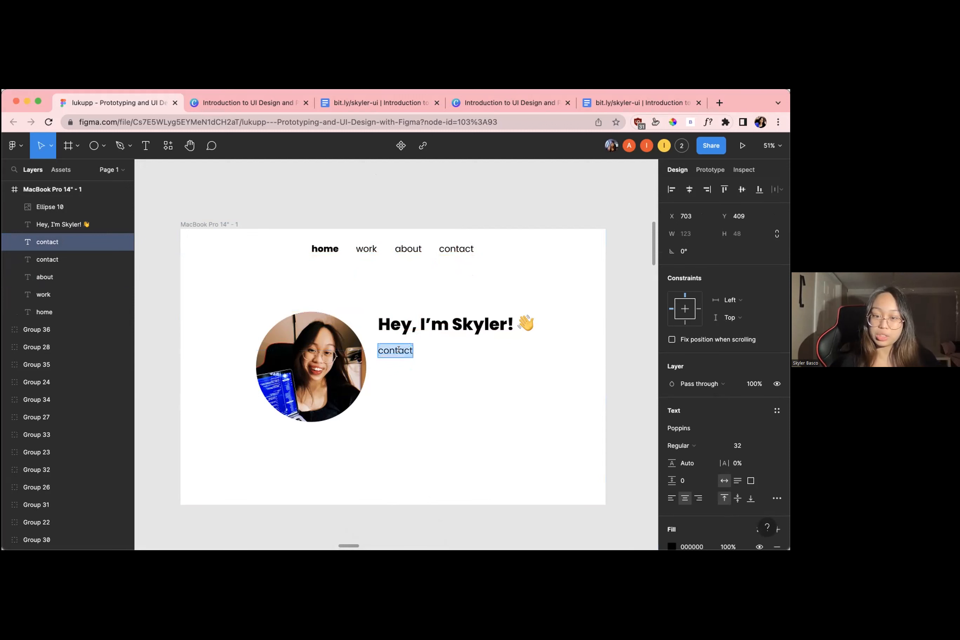
pyautogui.click(668, 500)
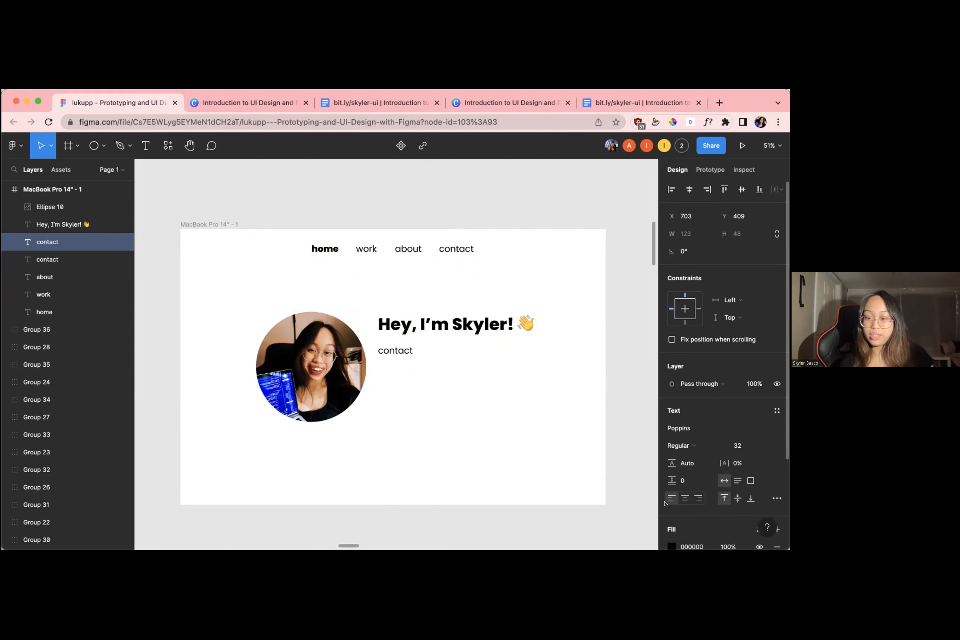
# Replace the wording of the copied text under the greeting with "I am" and reopen it for editing
pyautogui.moveTo(378, 346); pyautogui.dragTo(375, 343)
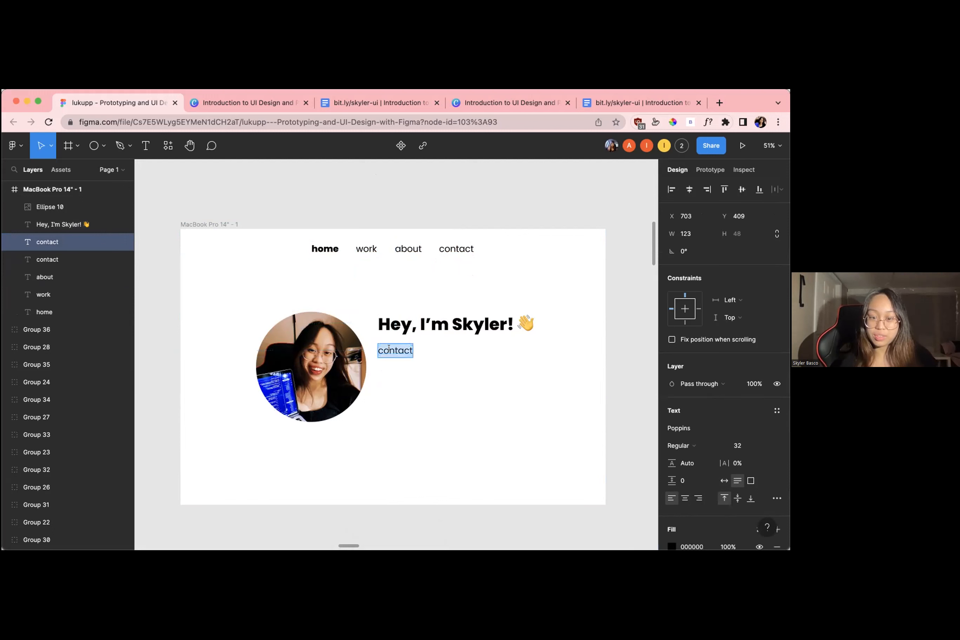
pyautogui.write('I am')
pyautogui.press('Escape')
pyautogui.doubleClick(399, 352)
# Examine the introduction text on the sample home page design, then return to the presenter's frame
pyautogui.scroll(-10, 391, 350)
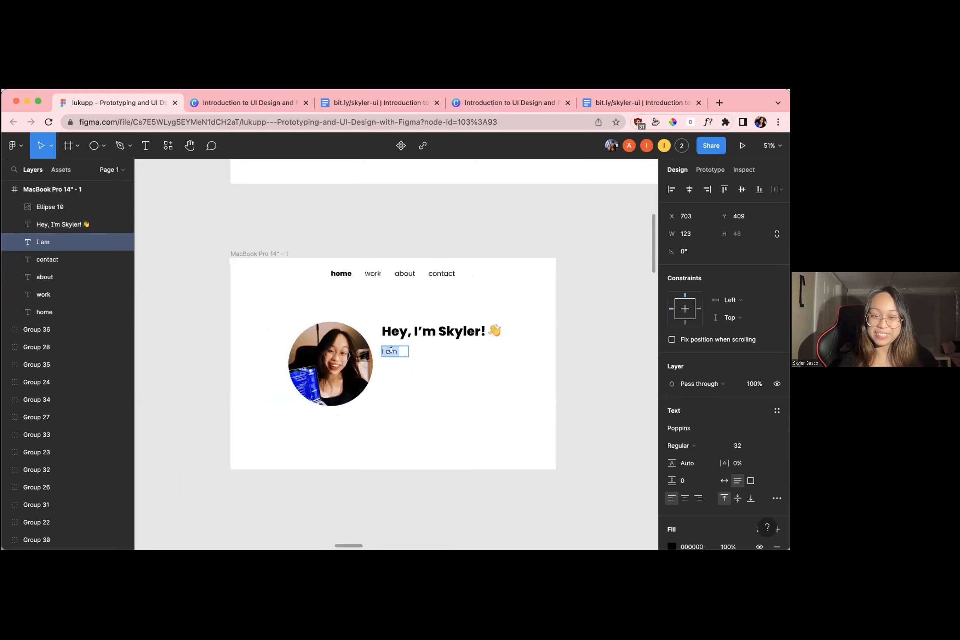
pyautogui.hscroll(-8, 392, 349)
pyautogui.scroll(5, 239, 350)
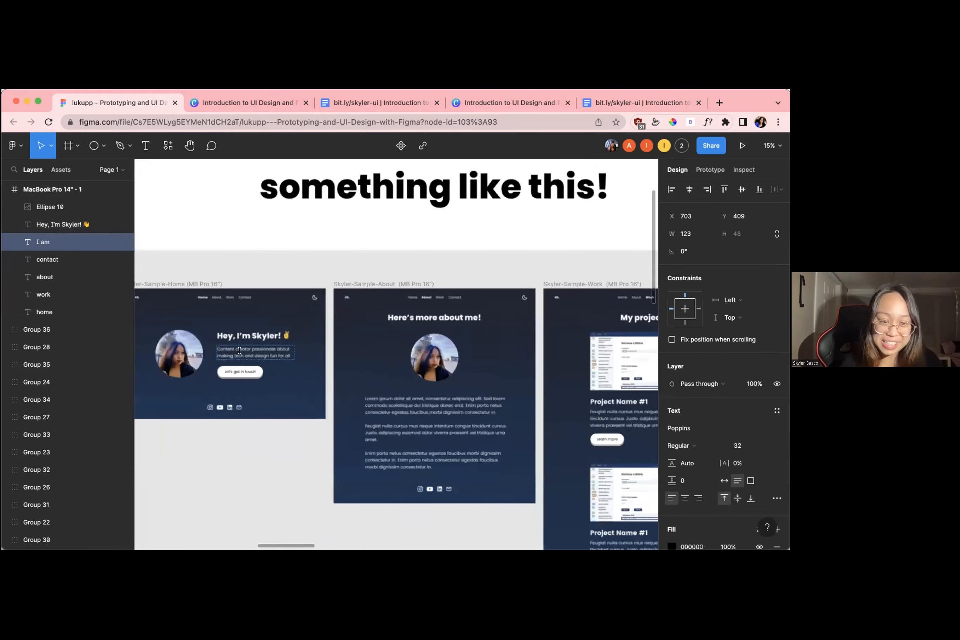
pyautogui.hscroll(10, 536, 387)
pyautogui.scroll(10, 375, 366)
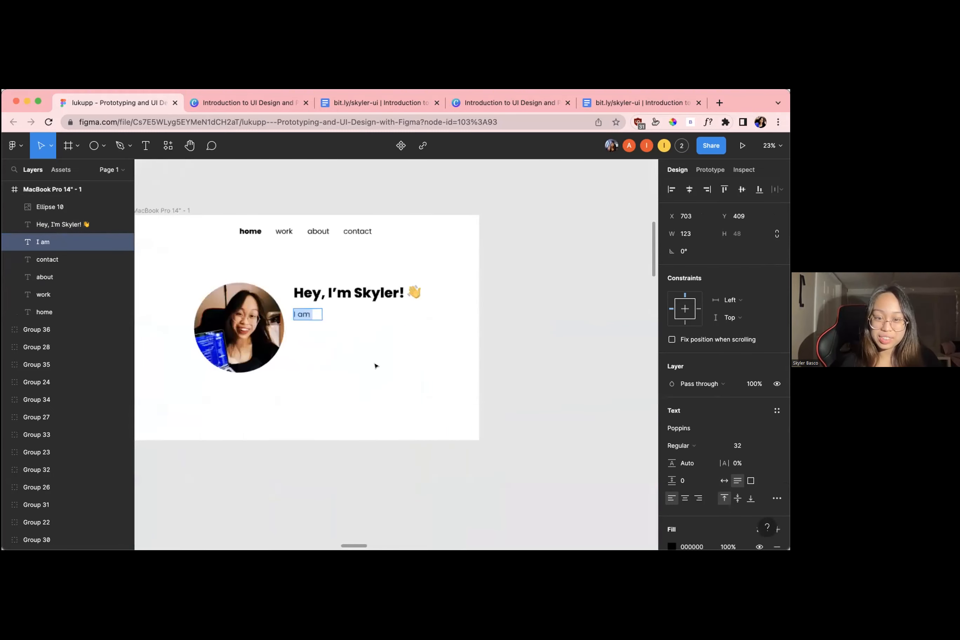
pyautogui.hscroll(-2, 293, 298)
pyautogui.hscroll(-2, 293, 298)
pyautogui.scroll(1, 293, 298)
# Extend the introduction text to "I am a Computer Science" and widen its text box to about 534
pyautogui.write('a ')
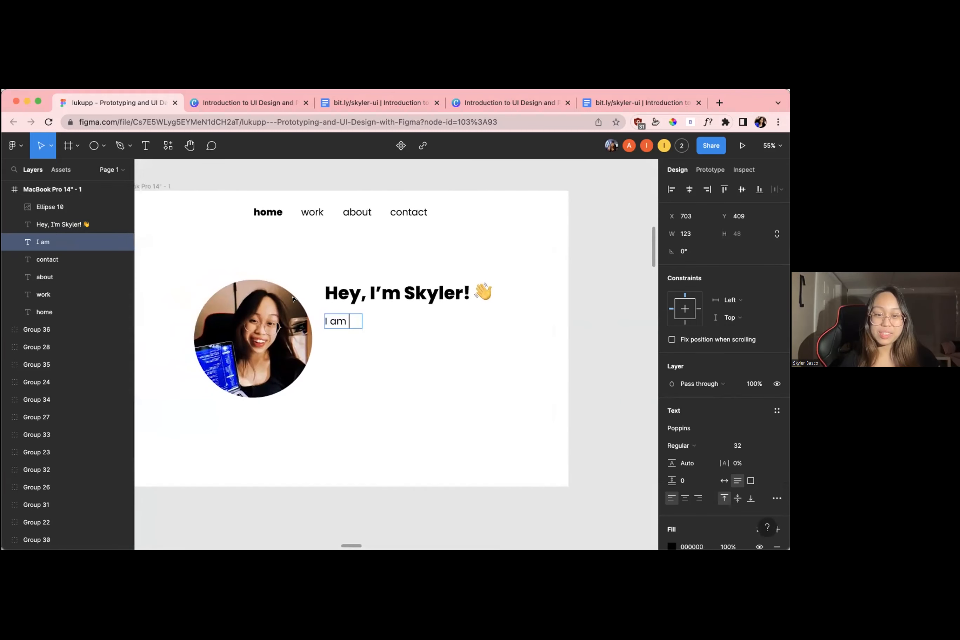
pyautogui.write('Compute')
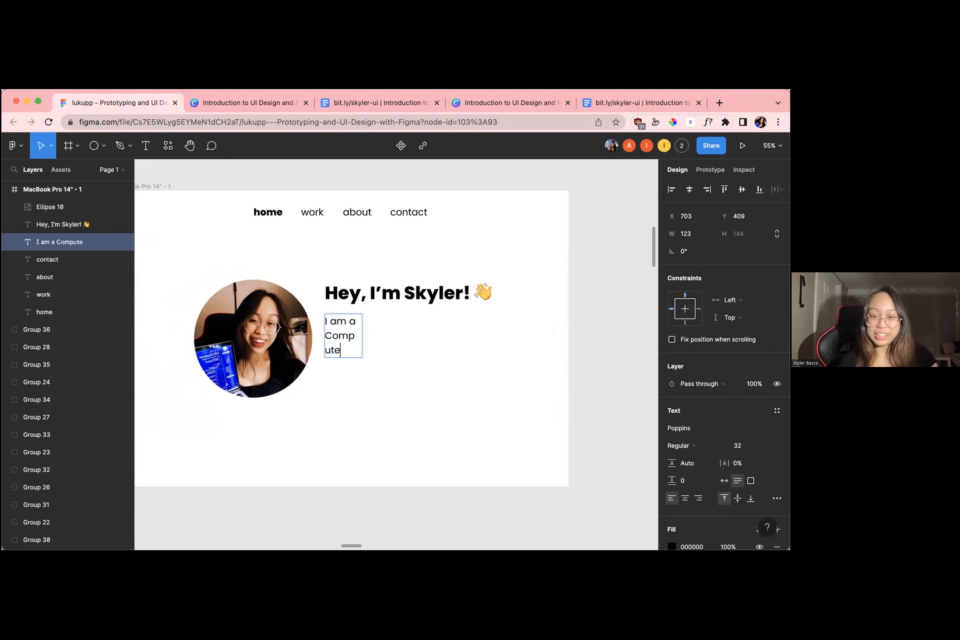
pyautogui.write('r Science')
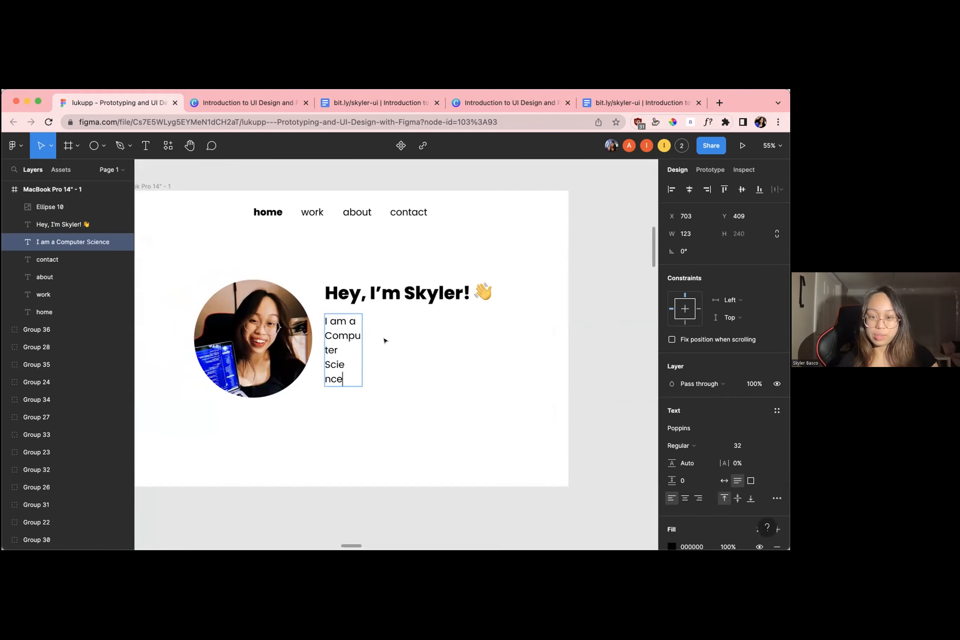
pyautogui.press('Escape')
pyautogui.moveTo(359, 339); pyautogui.dragTo(470, 334)
# Complete the introduction sentence with "student who loves design, coding, and Minecraft."
pyautogui.doubleClick(444, 315)
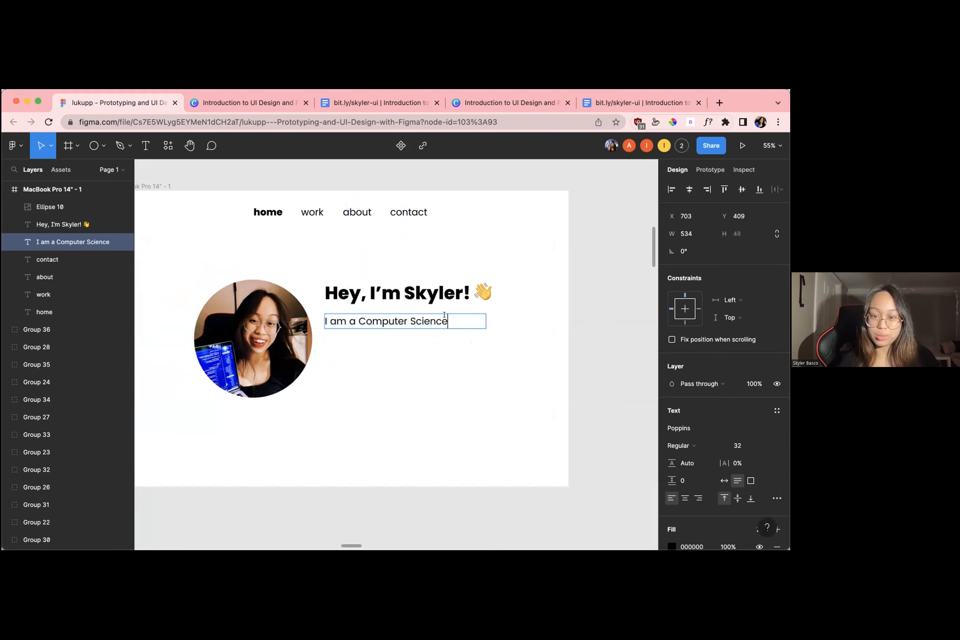
pyautogui.write('stu')
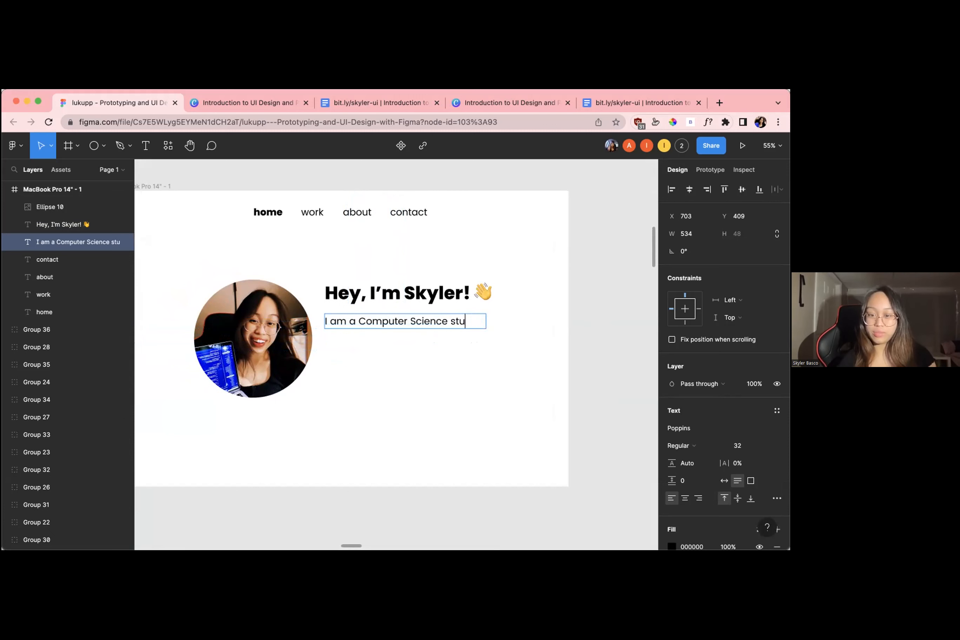
pyautogui.write('dent who ')
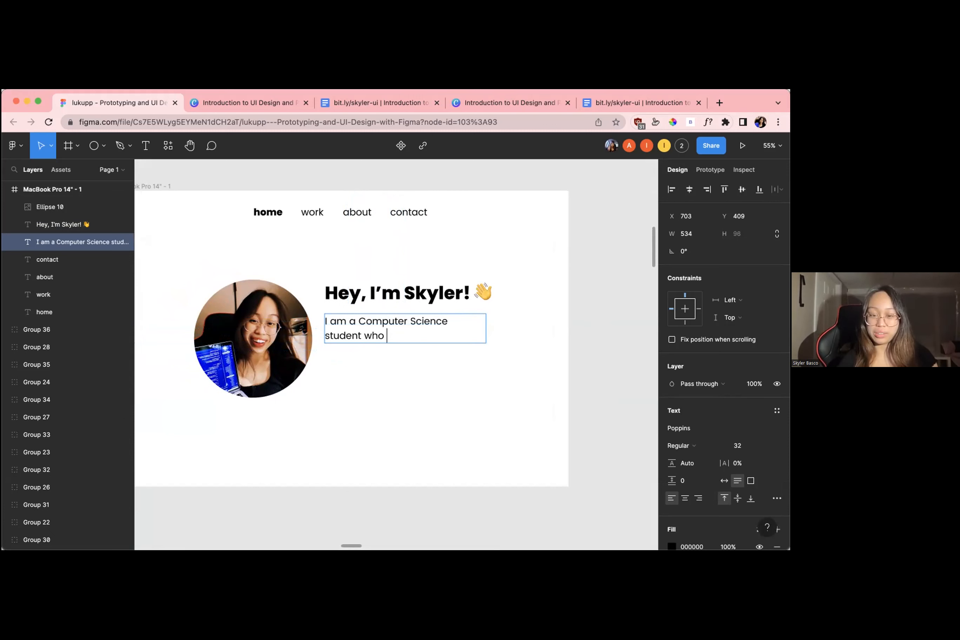
pyautogui.write('loves de')
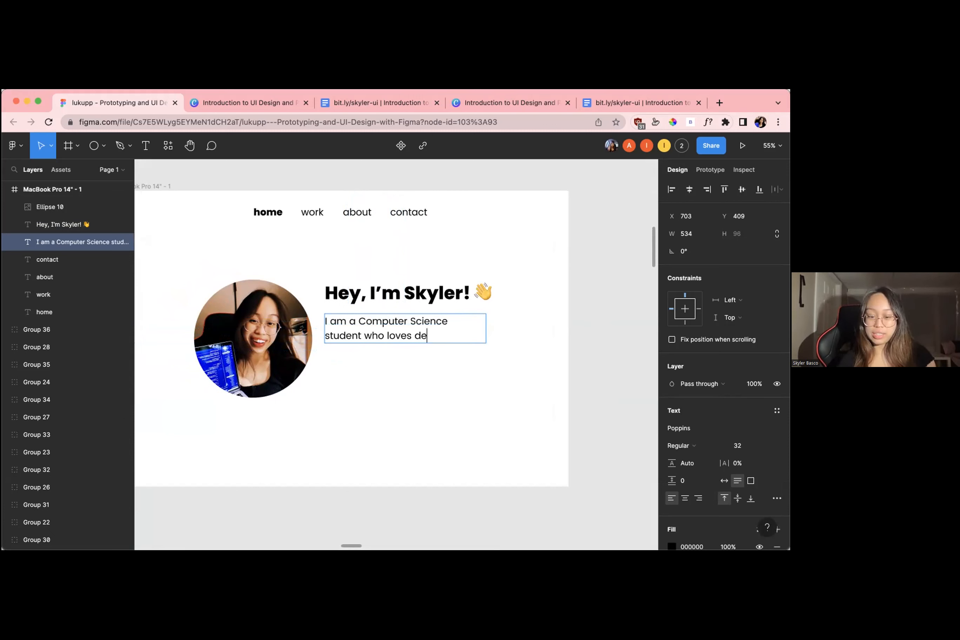
pyautogui.write('sign, coding')
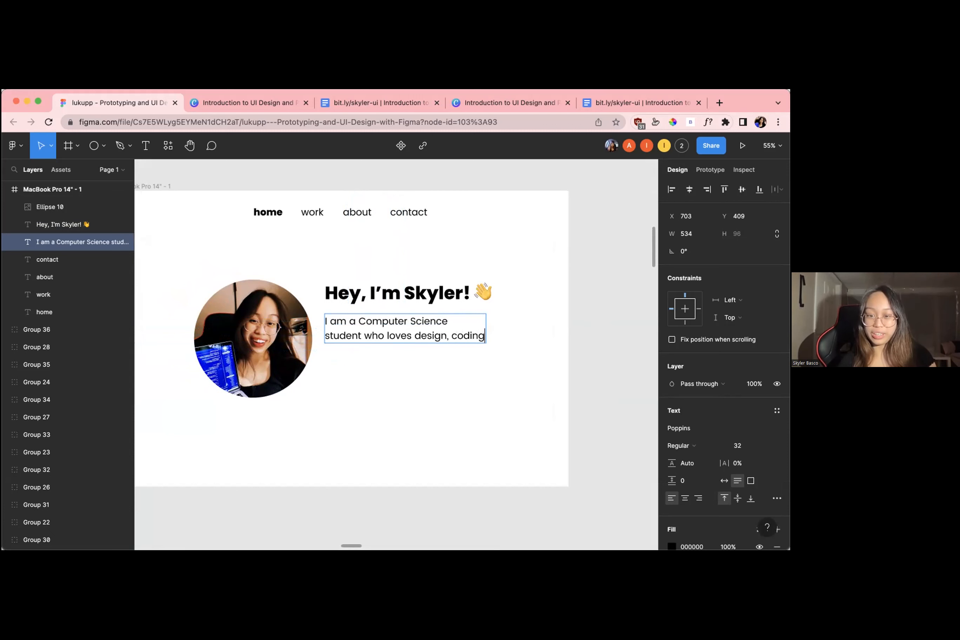
pyautogui.write(', and Minecraft.')
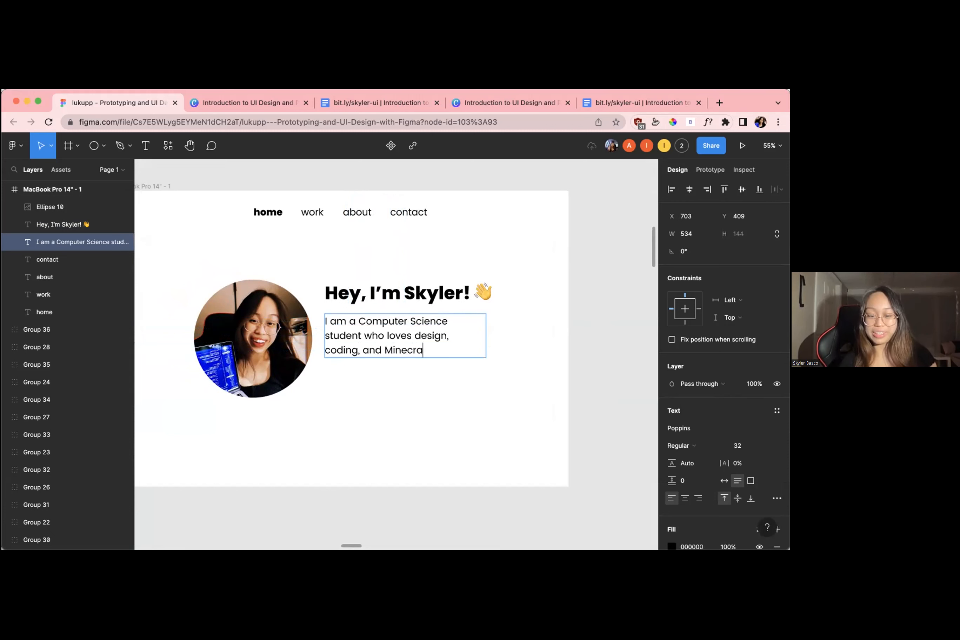
# Nudge the introduction text to about X 703, Y 408 and widen its box to about 634
pyautogui.click(541, 367)
pyautogui.moveTo(428, 341); pyautogui.dragTo(419, 339)
pyautogui.click(496, 367)
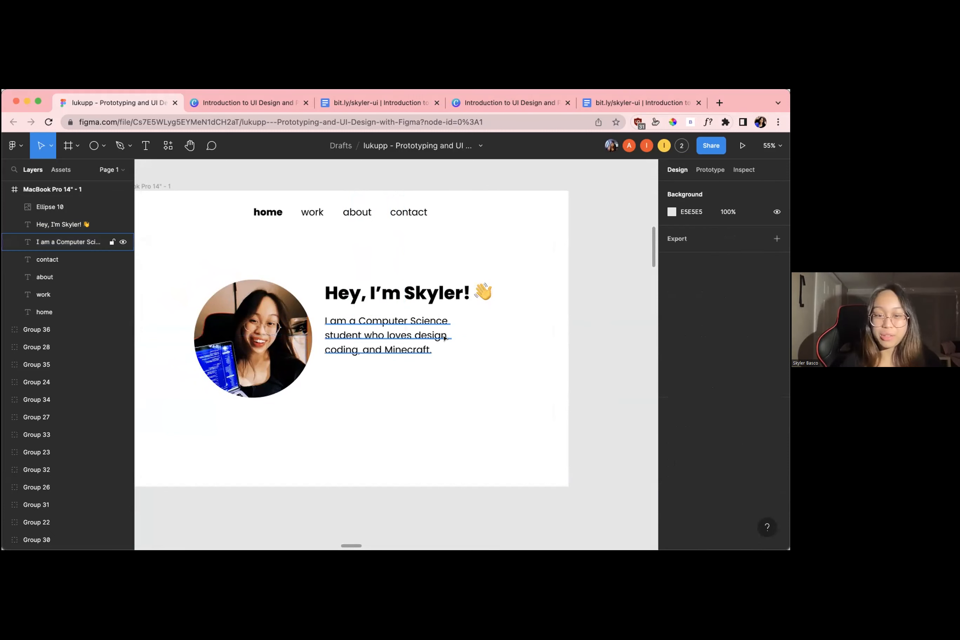
pyautogui.click(475, 341)
pyautogui.moveTo(486, 336); pyautogui.dragTo(508, 335)
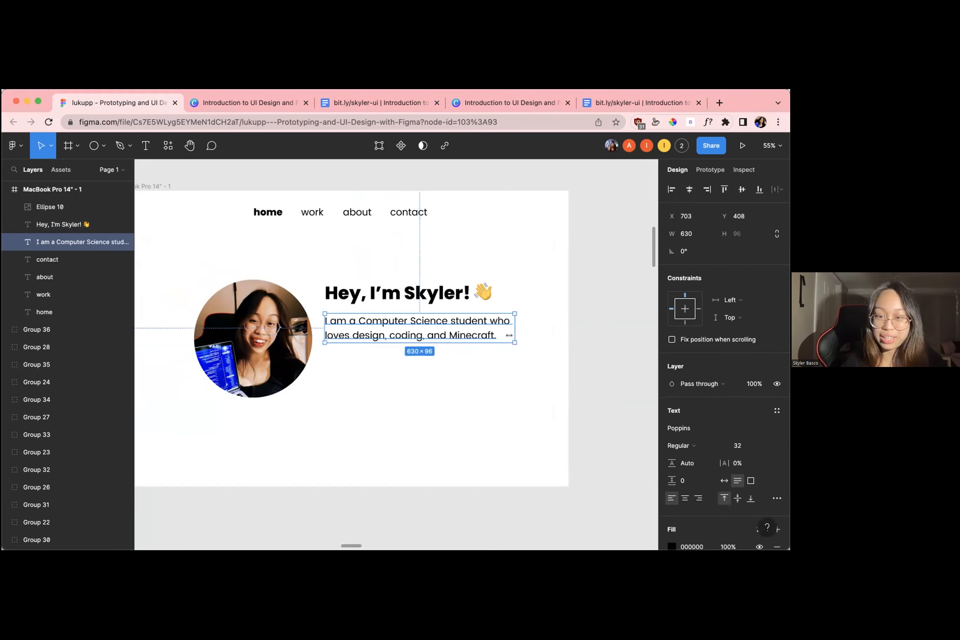
pyautogui.click(538, 351)
# Scale the introduction text down to about 555 × 84, matching the greeting's width, and deselect it
pyautogui.click(503, 339)
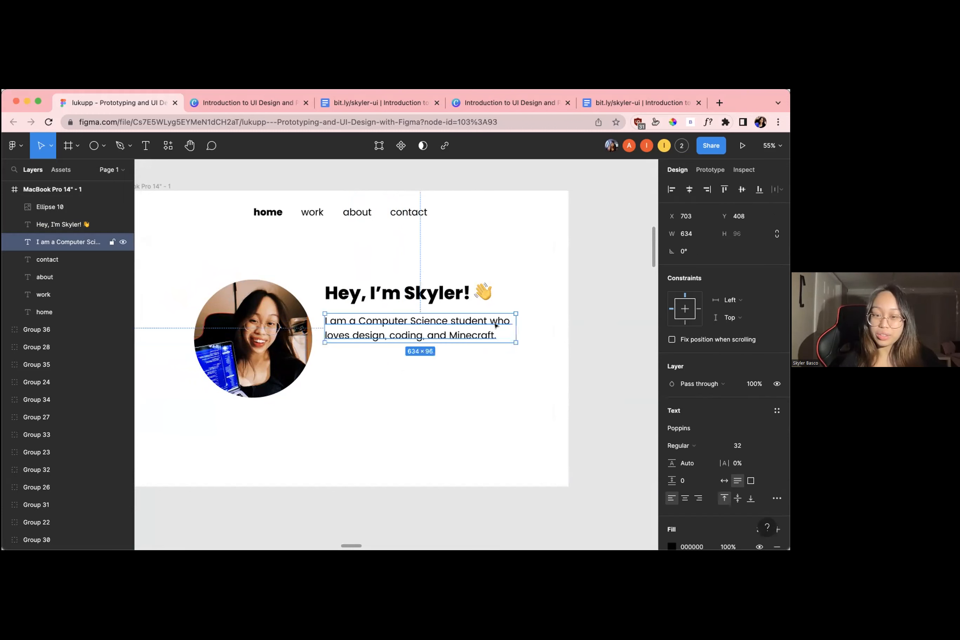
pyautogui.press('k')
pyautogui.moveTo(509, 339); pyautogui.dragTo(490, 327)
pyautogui.click(515, 352)
pyautogui.hscroll(-1, 524, 359)
pyautogui.scroll(1, 524, 360)
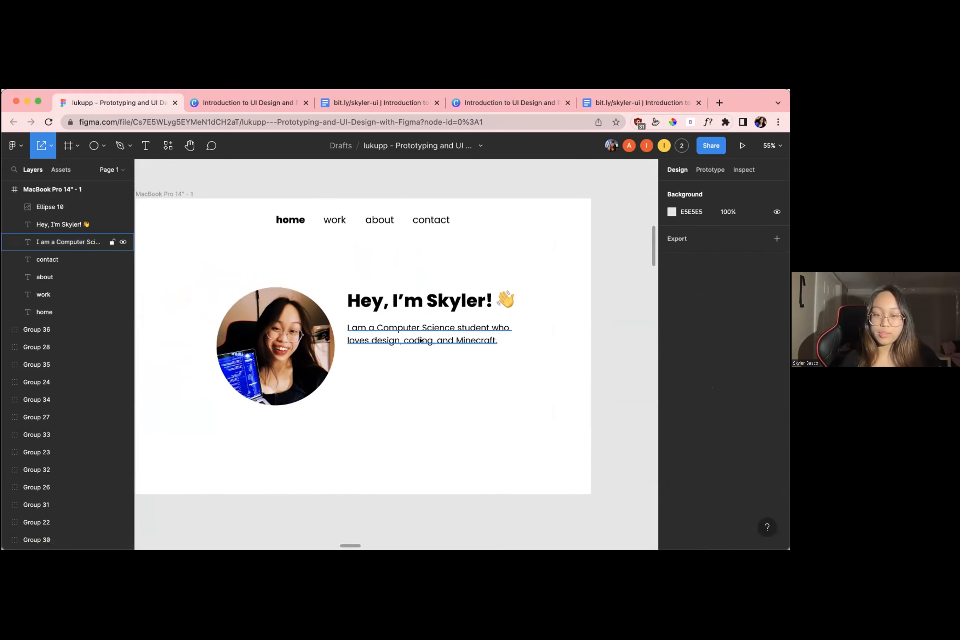
pyautogui.click(413, 310)
pyautogui.click(413, 334)
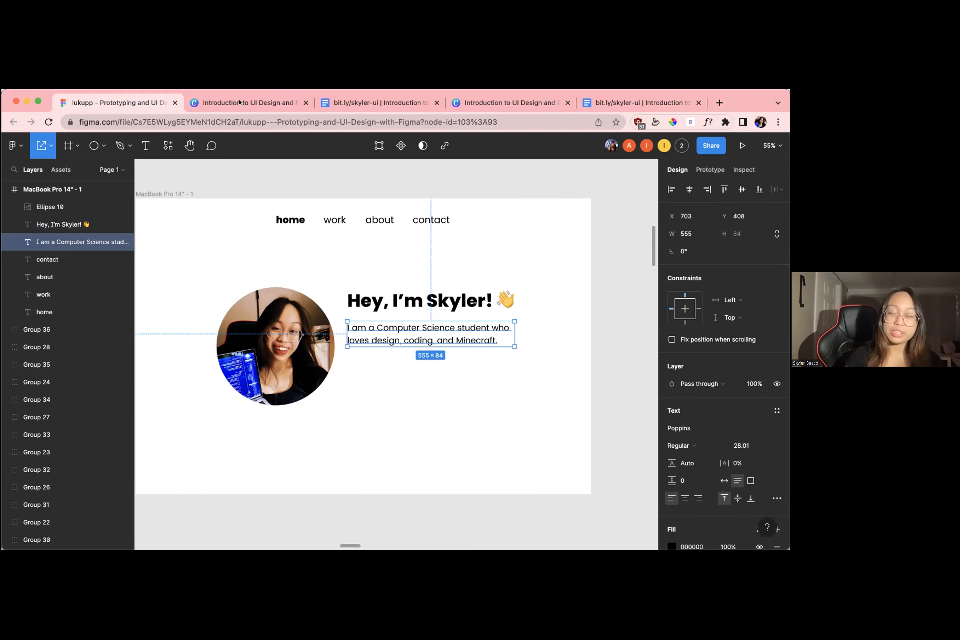
pyautogui.click(313, 513)
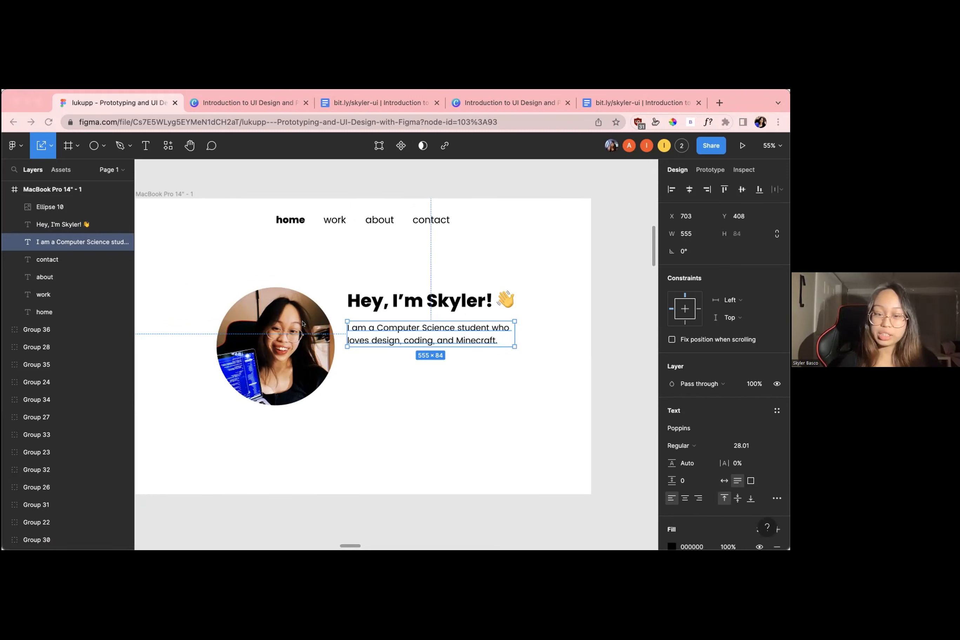
# Shift the profile picture slightly to the left and move the greeting and introduction texts to about X 699
pyautogui.click(427, 399)
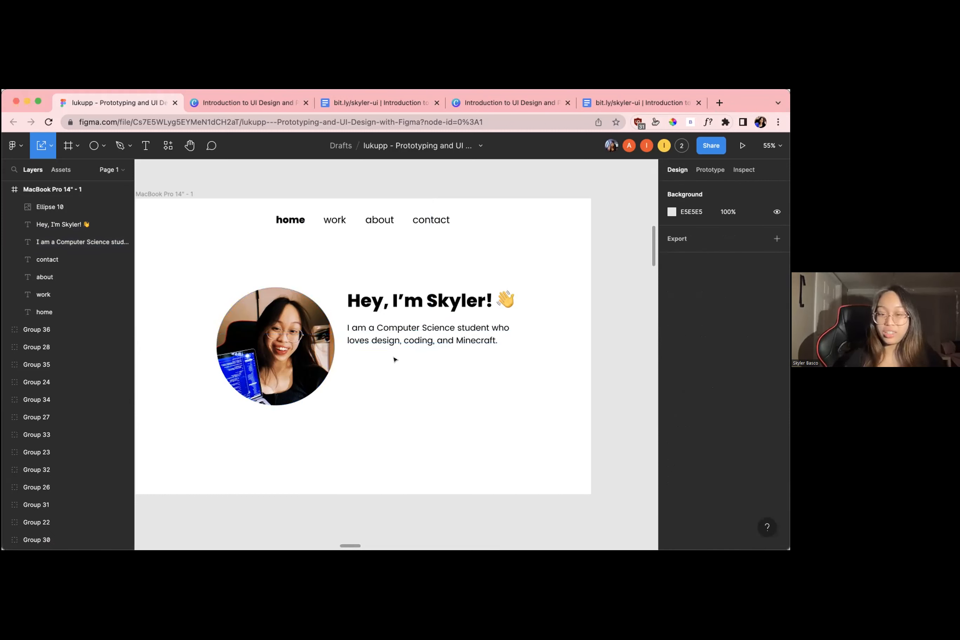
pyautogui.moveTo(329, 375); pyautogui.dragTo(318, 375)
pyautogui.click(375, 385)
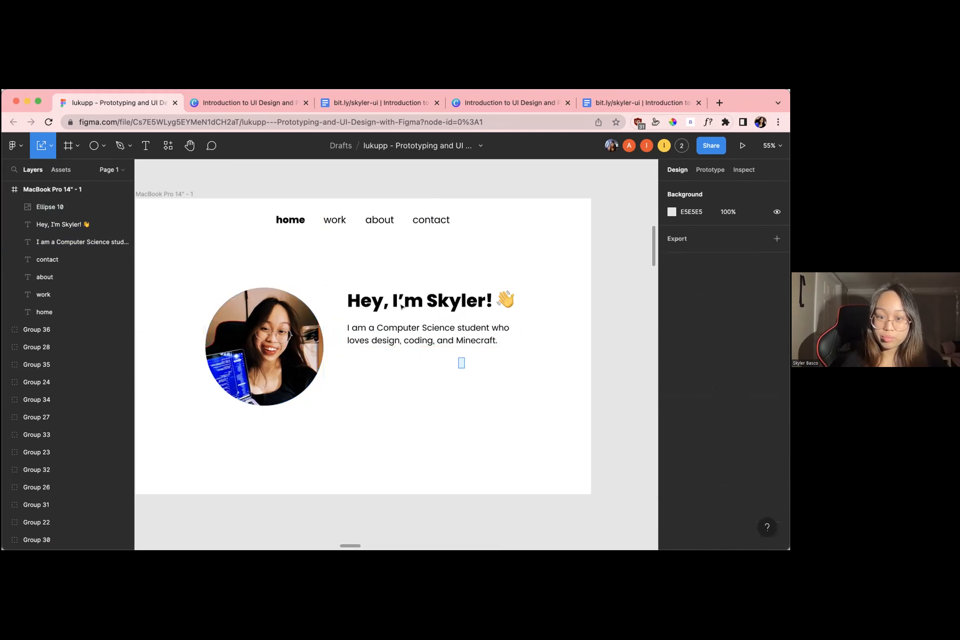
pyautogui.moveTo(461, 362); pyautogui.dragTo(384, 315)
pyautogui.click(401, 398)
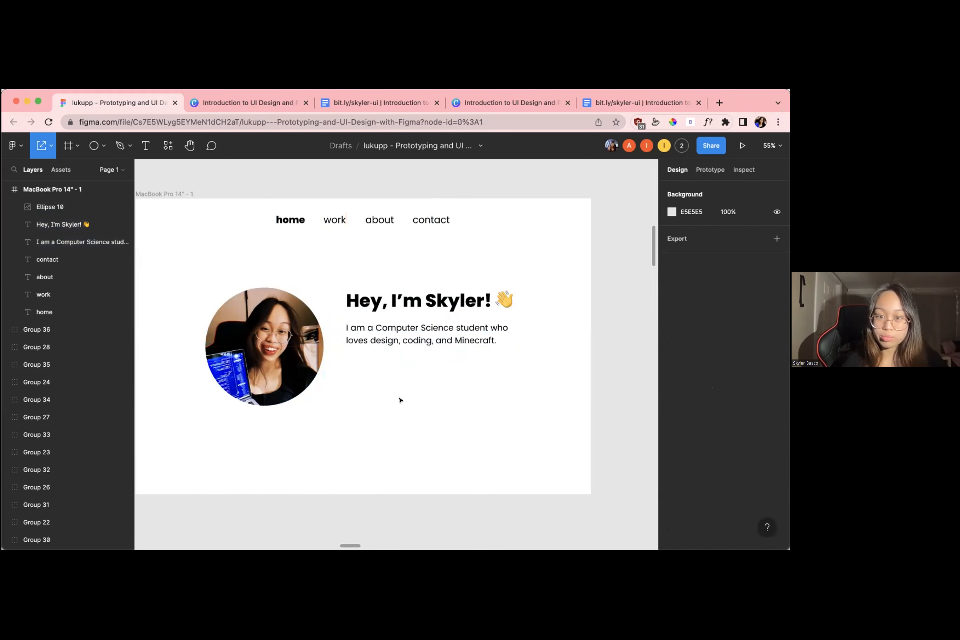
# Look over the workshop participants' home page frames and return to the sample home page
pyautogui.scroll(-5, 409, 400)
pyautogui.scroll(3, 410, 401)
pyautogui.scroll(3, 409, 401)
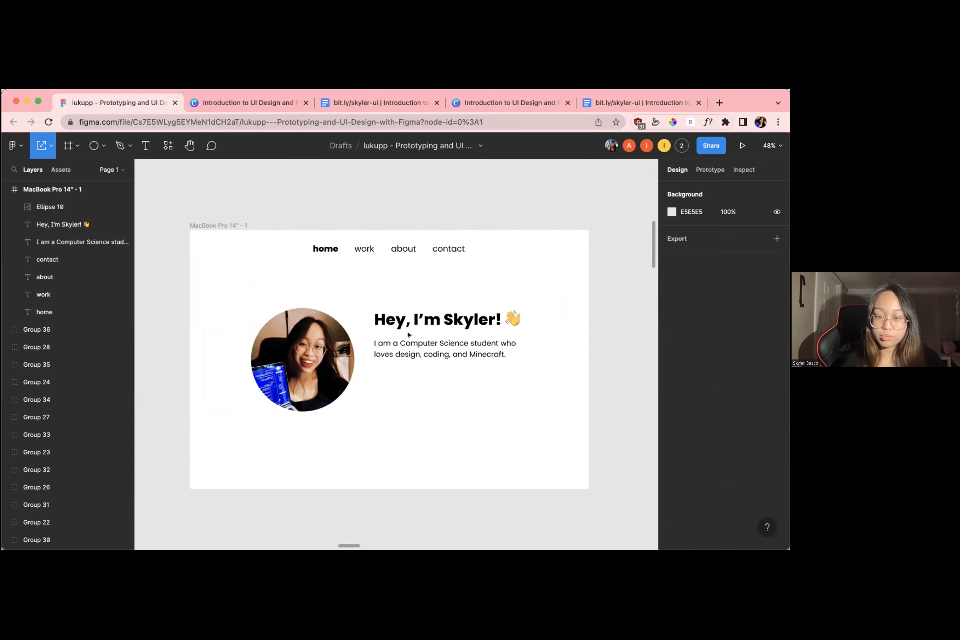
pyautogui.scroll(-10, 445, 287)
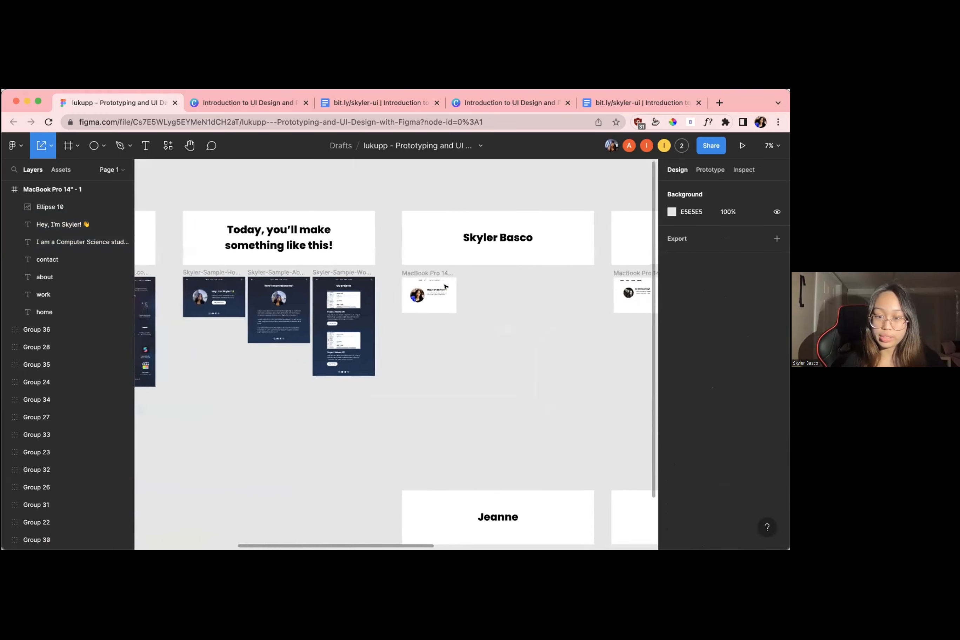
pyautogui.hscroll(6, 446, 287)
pyautogui.scroll(-1, 445, 287)
pyautogui.hscroll(-4, 445, 285)
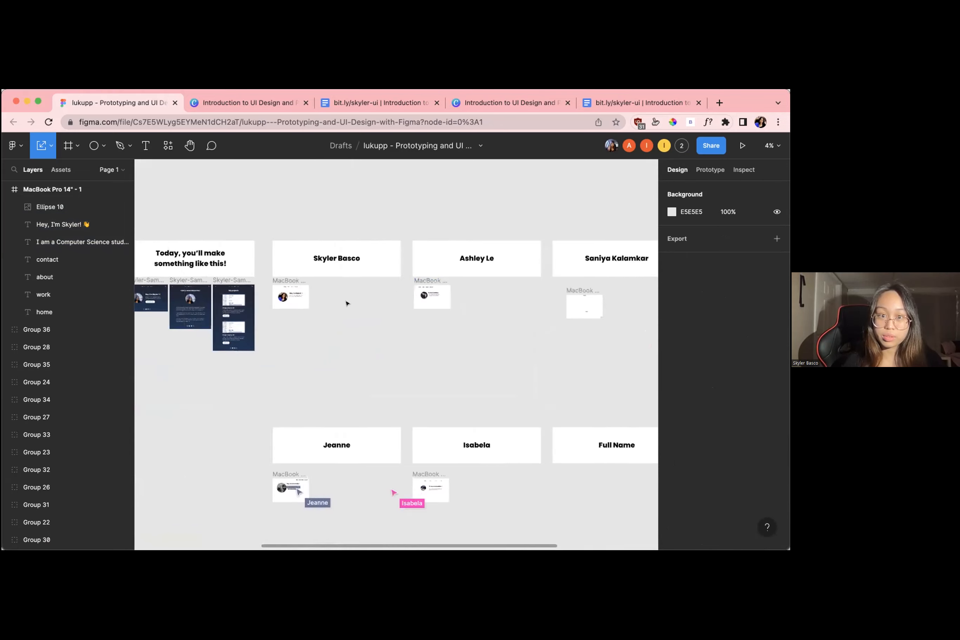
pyautogui.scroll(6, 339, 303)
pyautogui.hscroll(-5, 338, 304)
pyautogui.scroll(3, 338, 298)
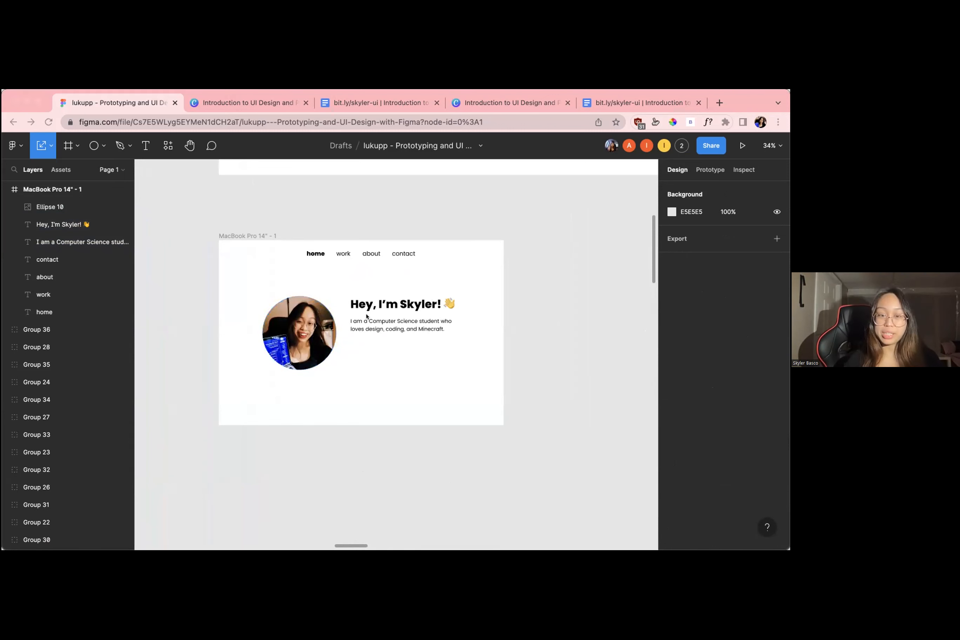
# Add a space invader emoji after "Minecraft." at the end of the introduction text
pyautogui.click(409, 330)
pyautogui.click(416, 358)
pyautogui.scroll(3, 416, 358)
pyautogui.scroll(4, 416, 358)
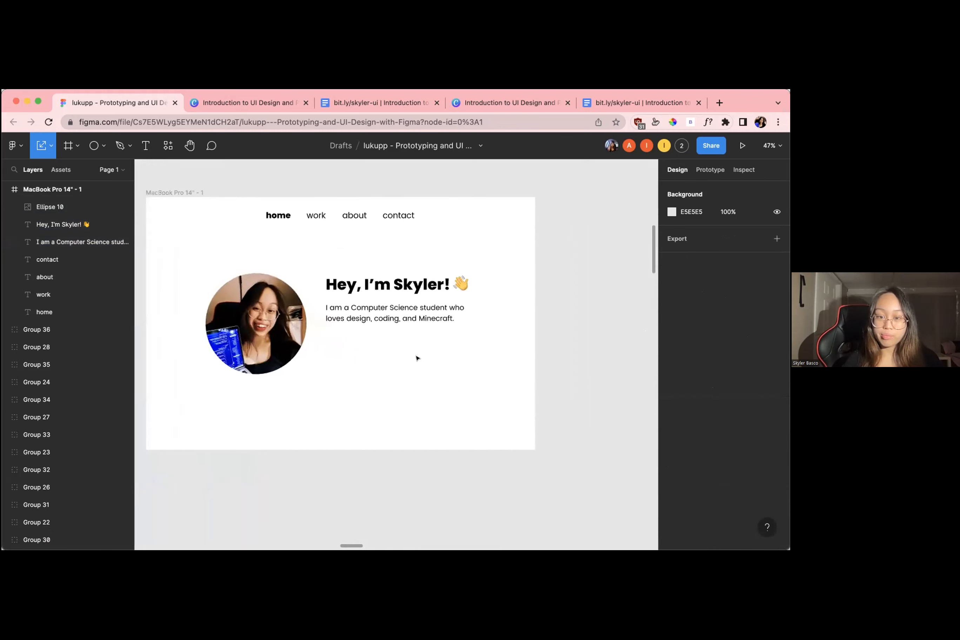
pyautogui.scroll(-3, 417, 357)
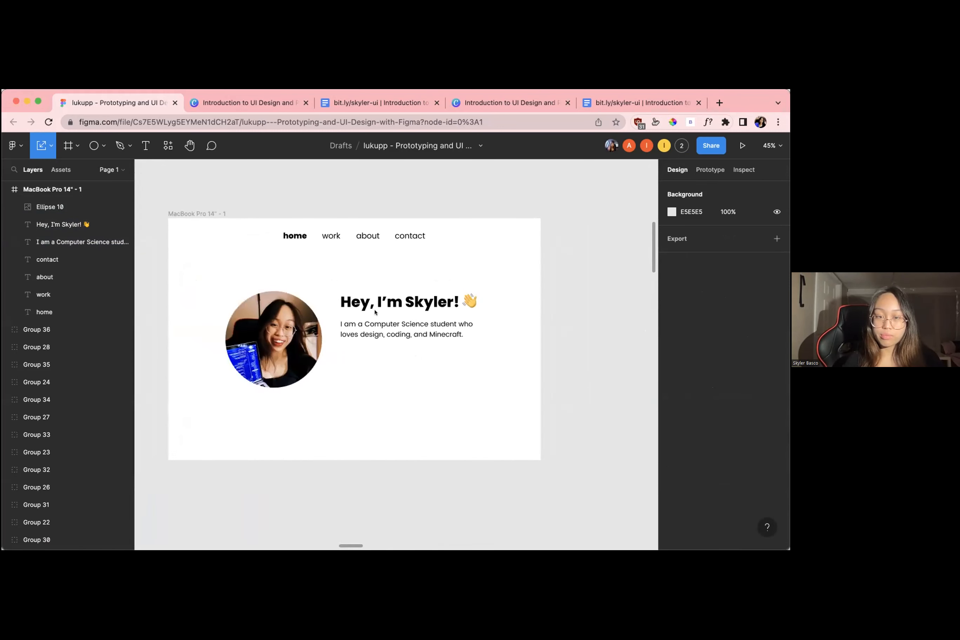
pyautogui.click(345, 323)
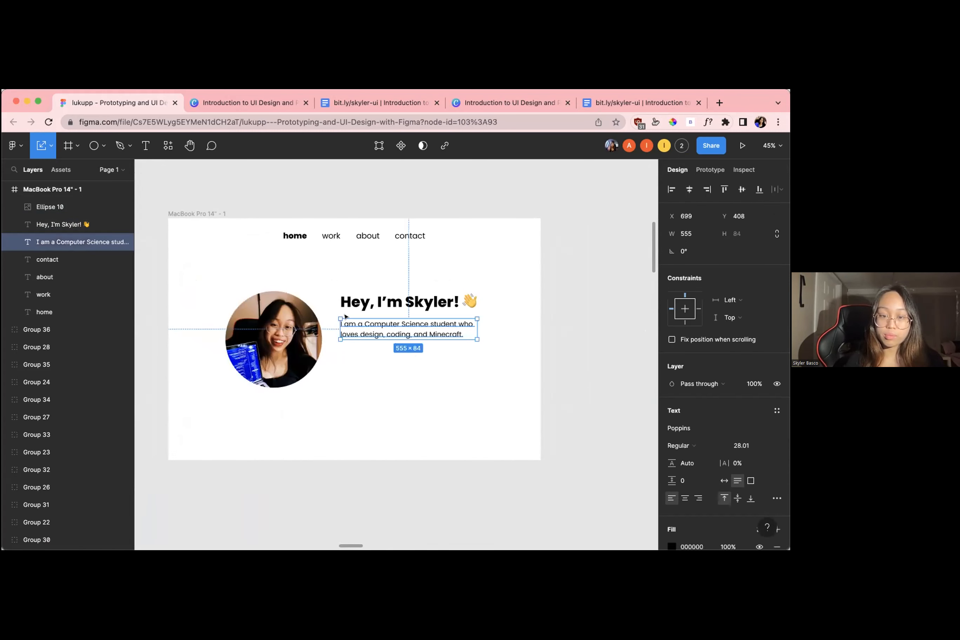
pyautogui.doubleClick(451, 323)
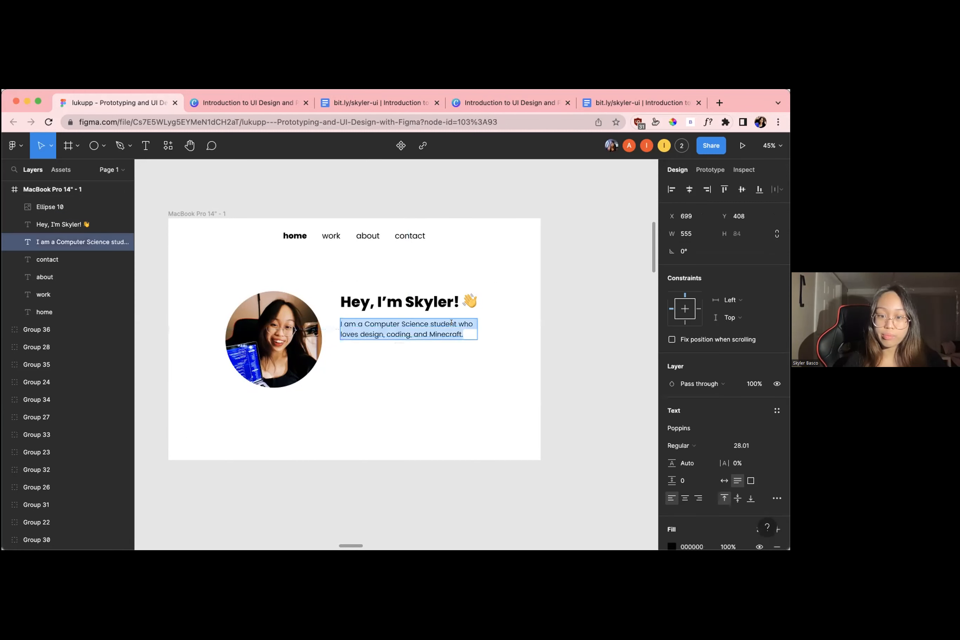
pyautogui.click(463, 331)
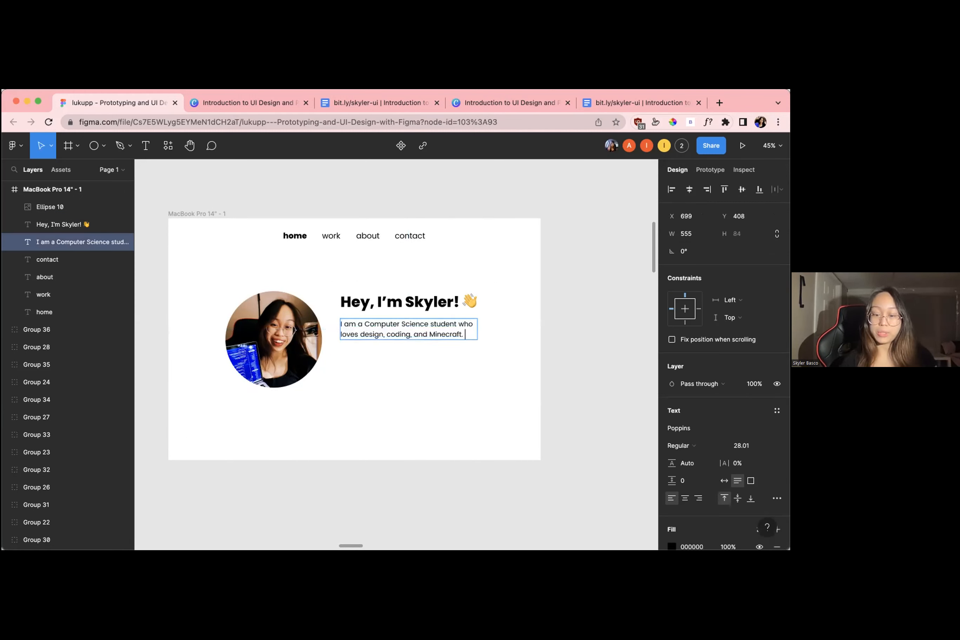
pyautogui.click(494, 428)
pyautogui.click(506, 412)
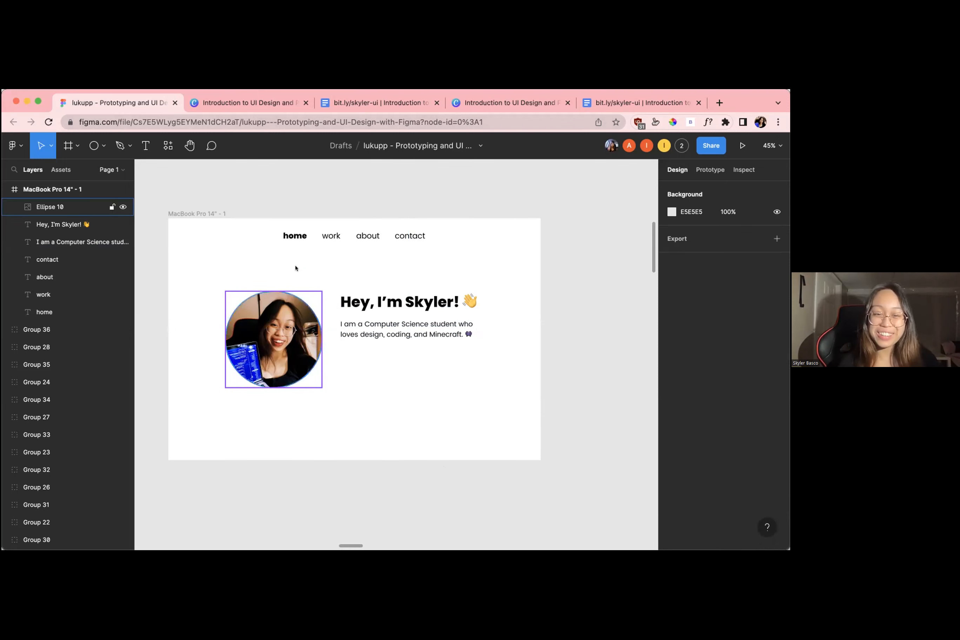
# Examine the "Let's get in touch" button on the finished dark sample home page, returning to the white home page
pyautogui.click(361, 285)
pyautogui.click(198, 213)
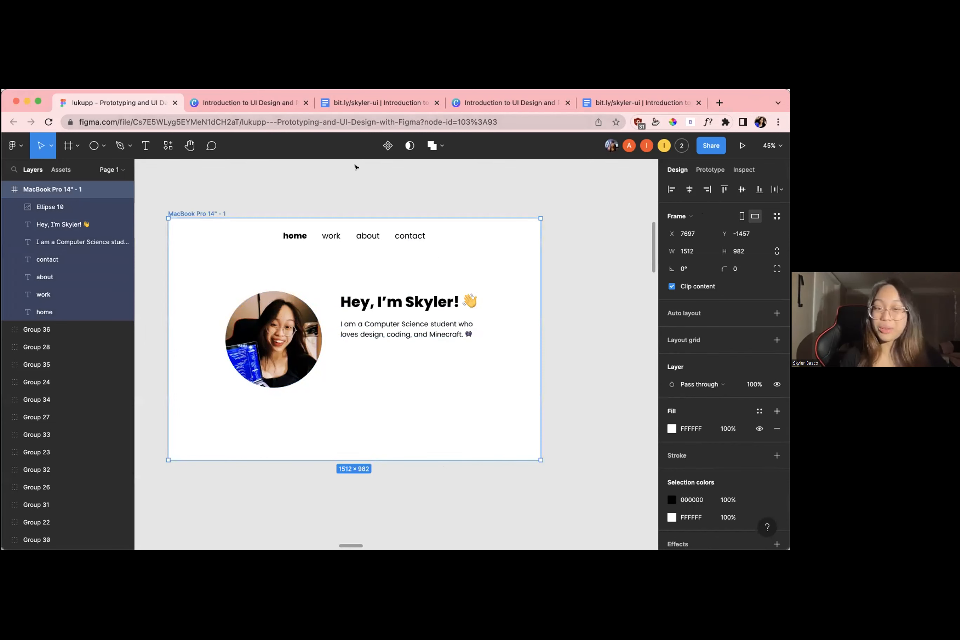
pyautogui.scroll(-5, 237, 193)
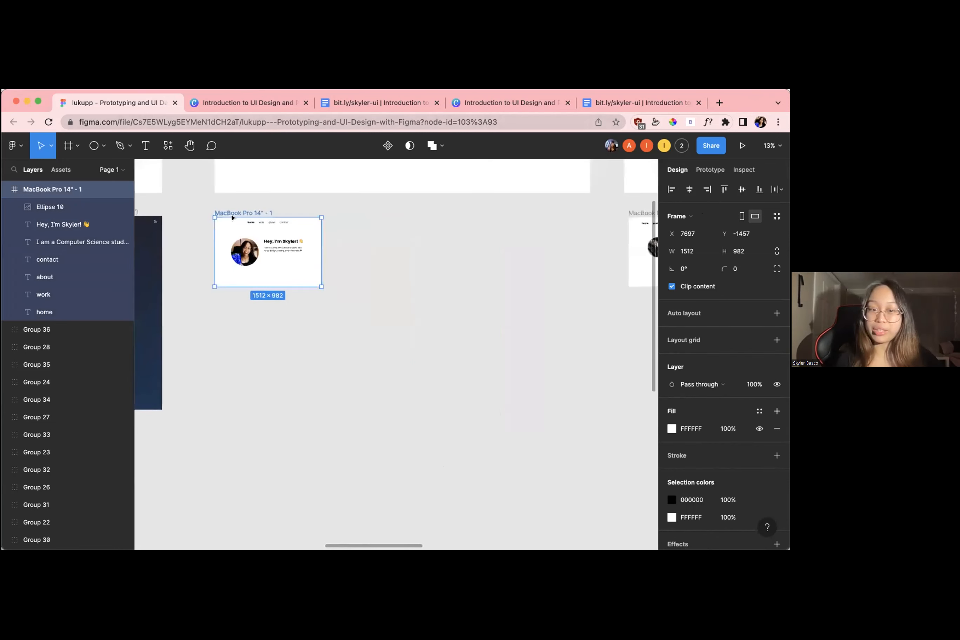
pyautogui.hscroll(-10, 210, 295)
pyautogui.scroll(5, 210, 296)
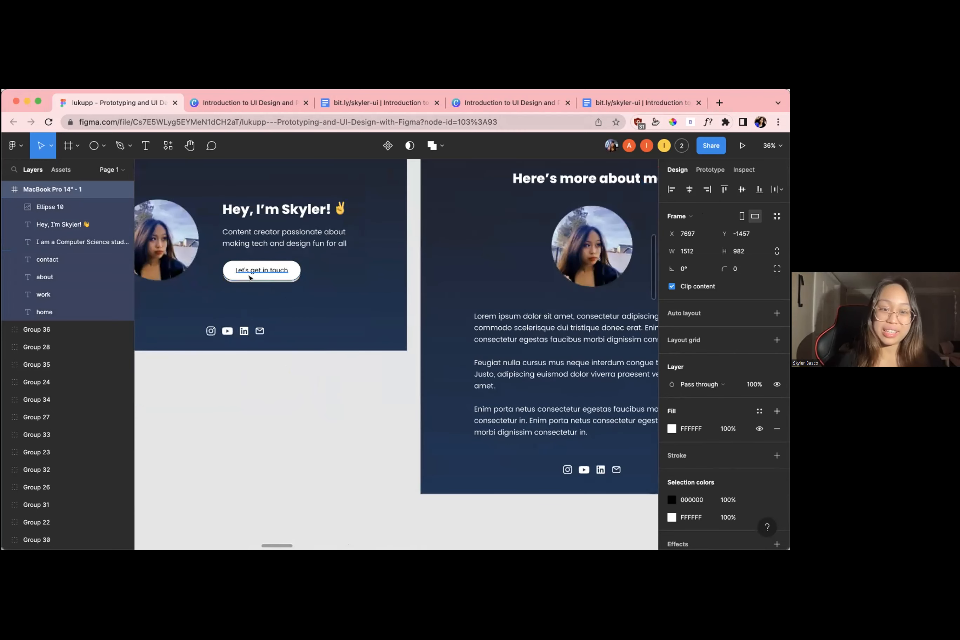
pyautogui.hscroll(10, 259, 278)
pyautogui.hscroll(10, 259, 278)
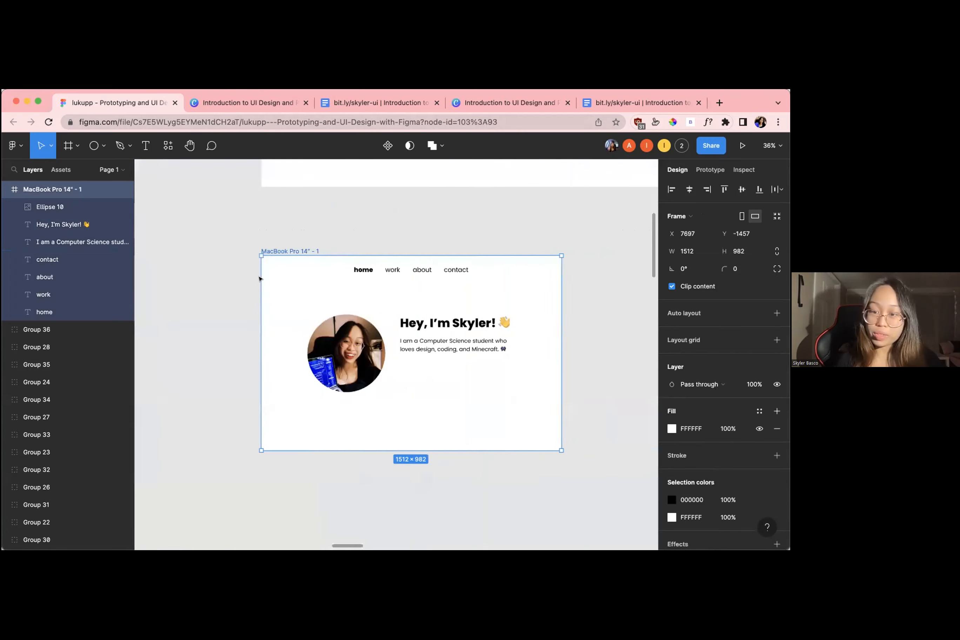
pyautogui.scroll(4, 259, 276)
pyautogui.scroll(-1, 245, 265)
pyautogui.scroll(-2, 246, 265)
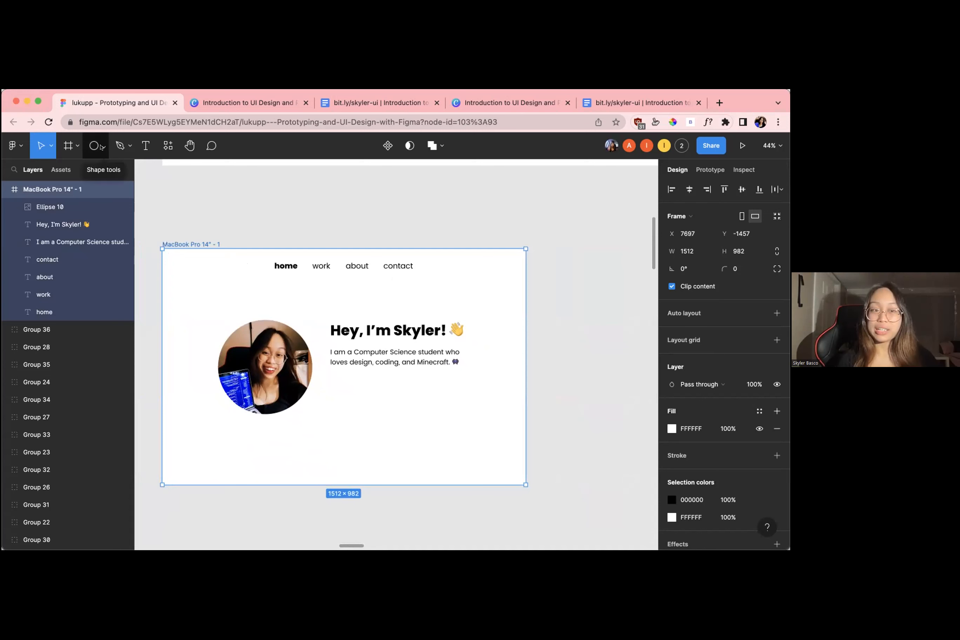
# Draw a rectangle about 364 × 73 for a button below the introduction text, aligned with its left edge at X 699
pyautogui.click(103, 148)
pyautogui.click(102, 147)
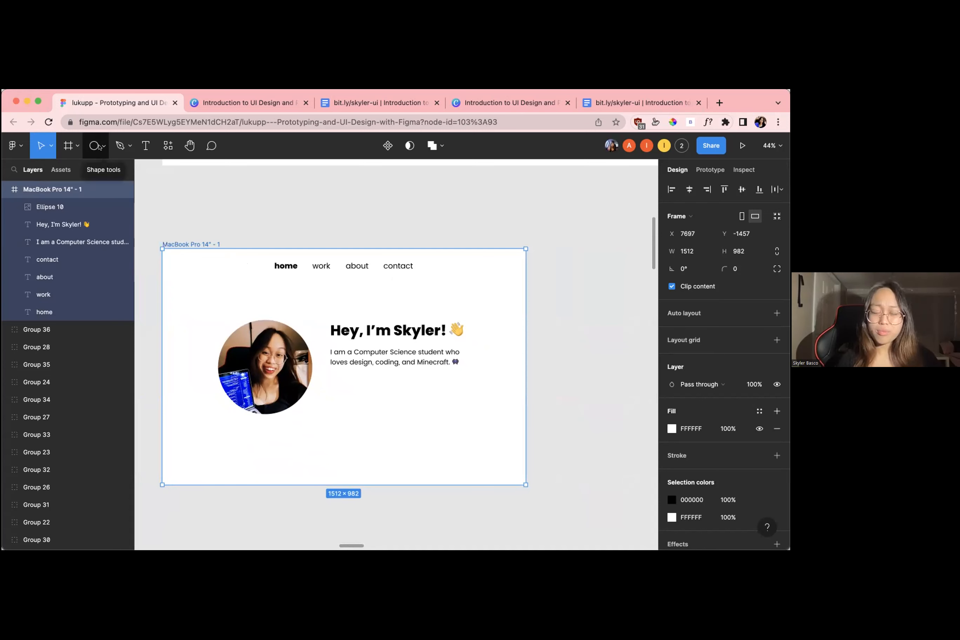
pyautogui.click(101, 147)
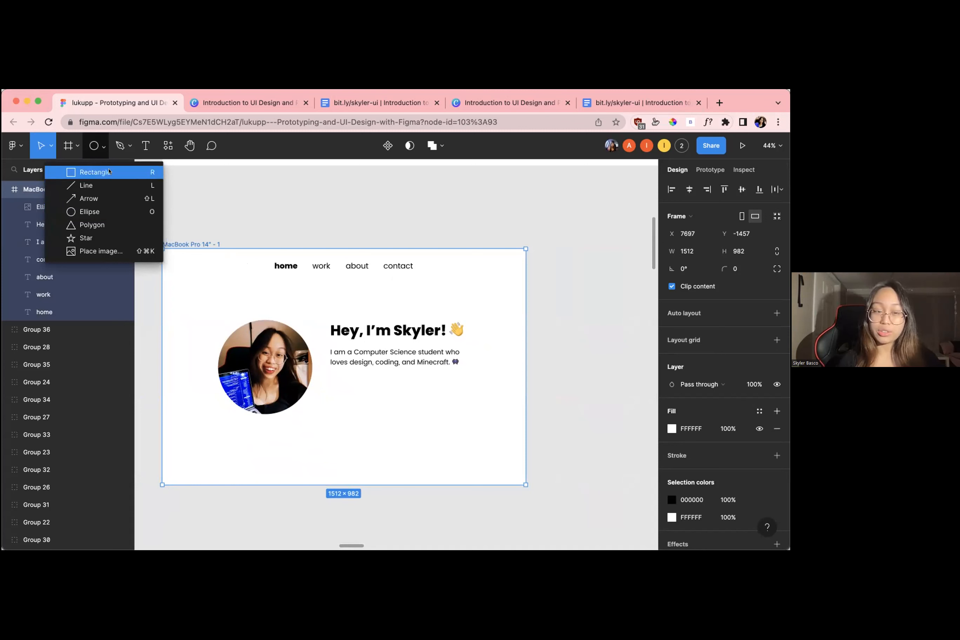
pyautogui.click(109, 171)
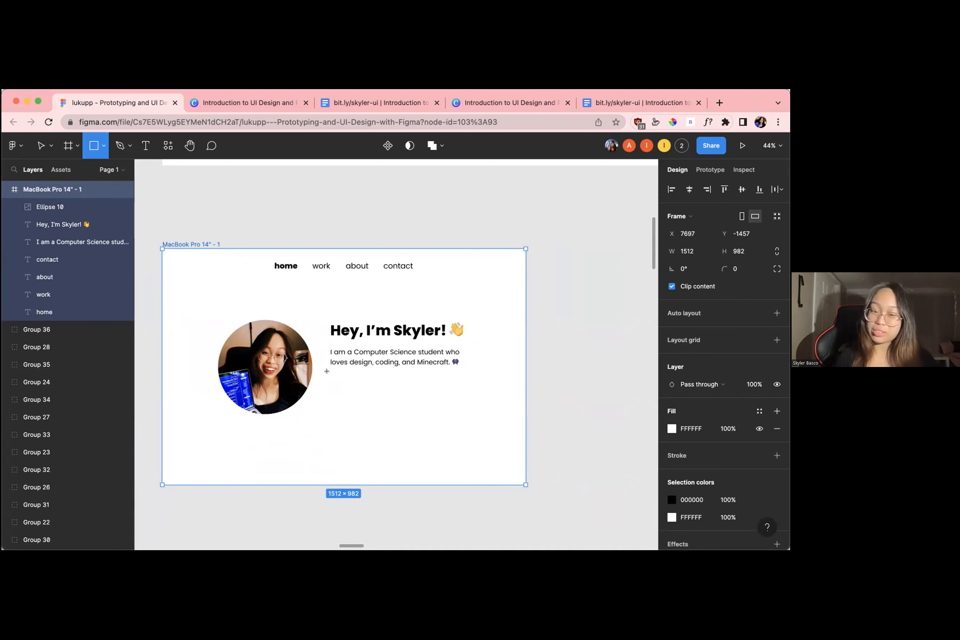
pyautogui.moveTo(333, 377); pyautogui.dragTo(366, 393)
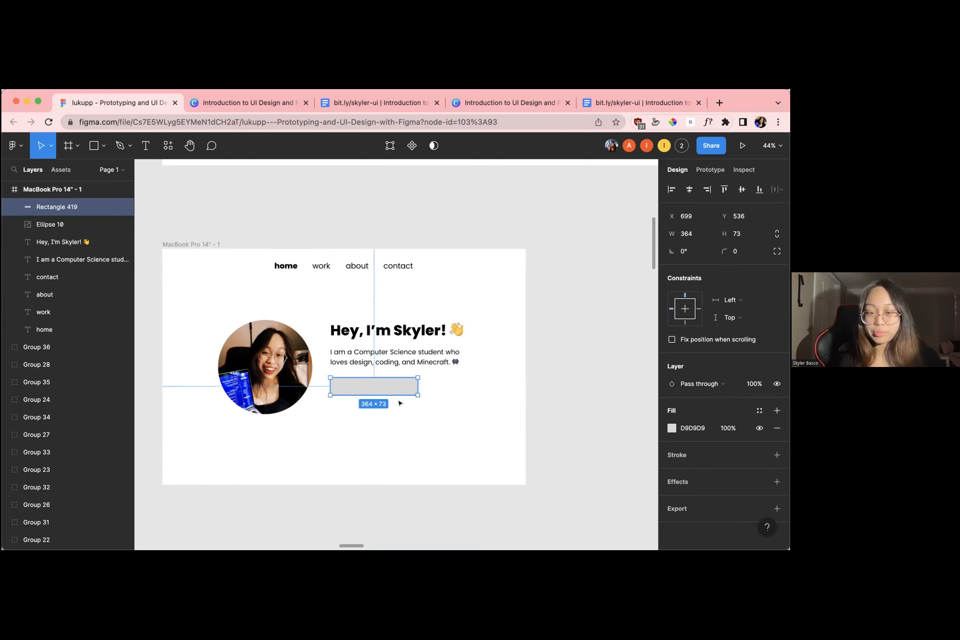
pyautogui.click(400, 404)
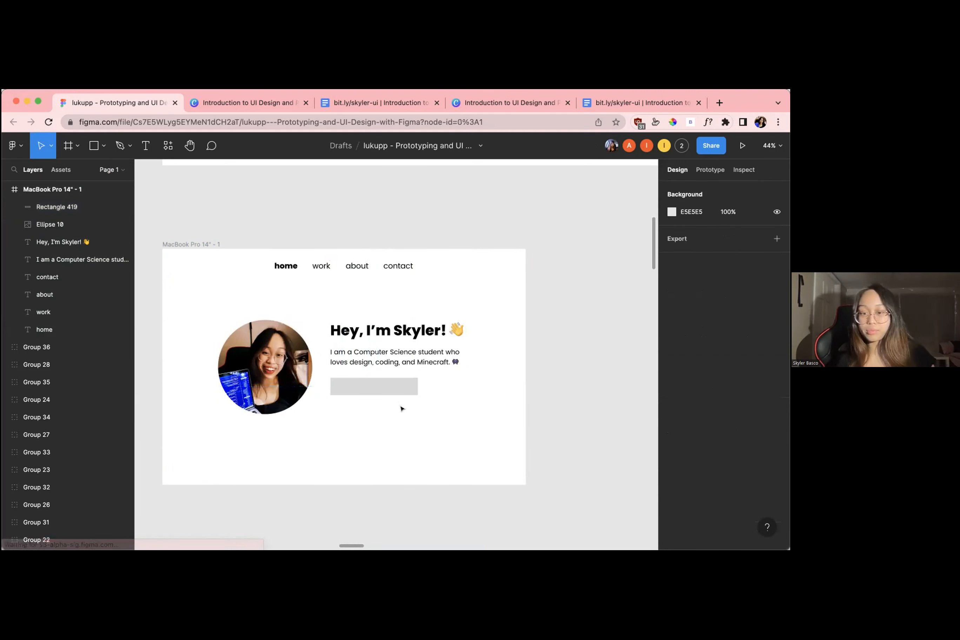
# Fill the button rectangle with the near-black colour 161616
pyautogui.click(391, 385)
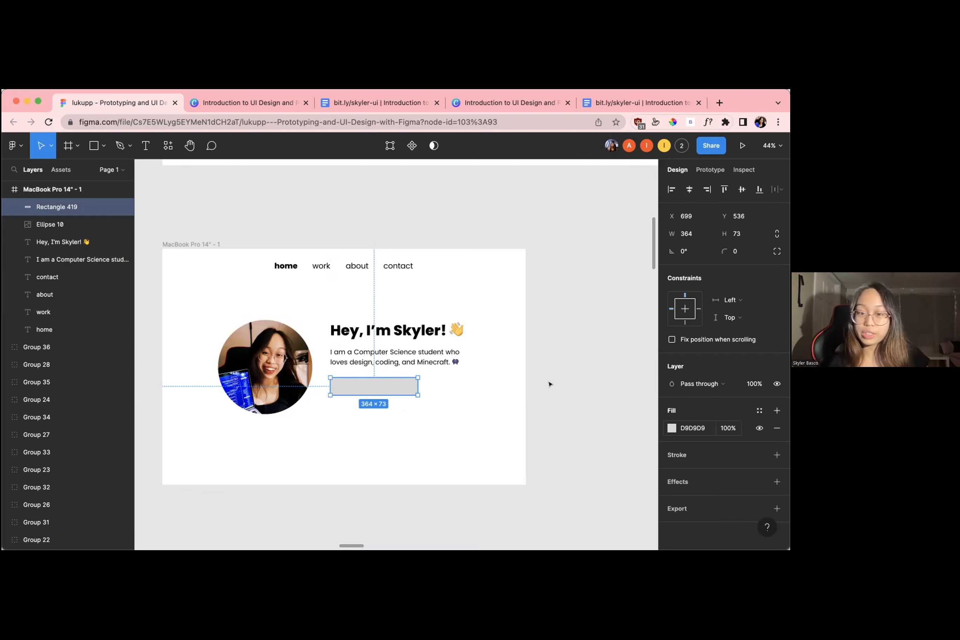
pyautogui.click(375, 409)
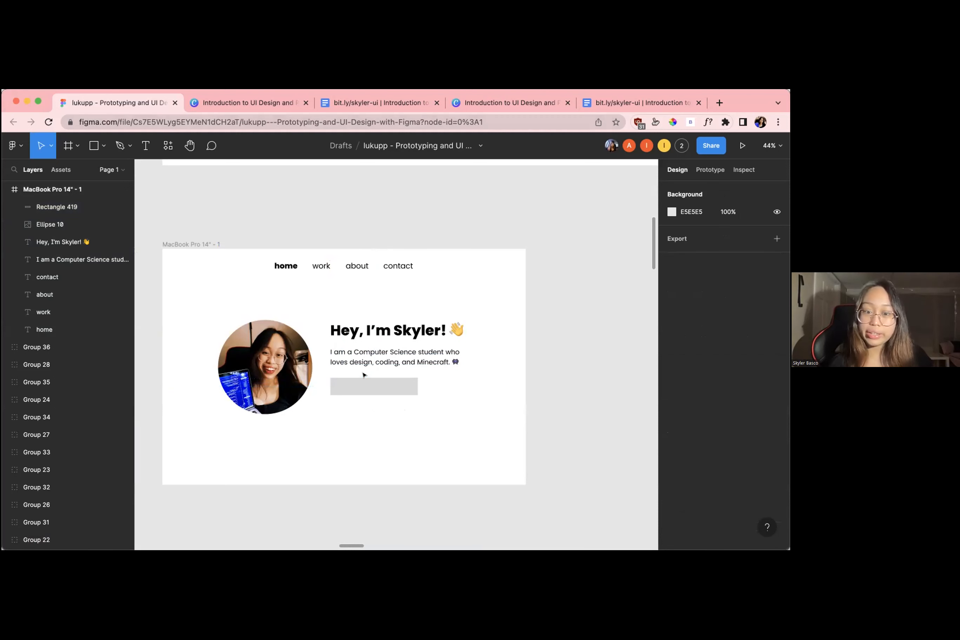
pyautogui.click(411, 392)
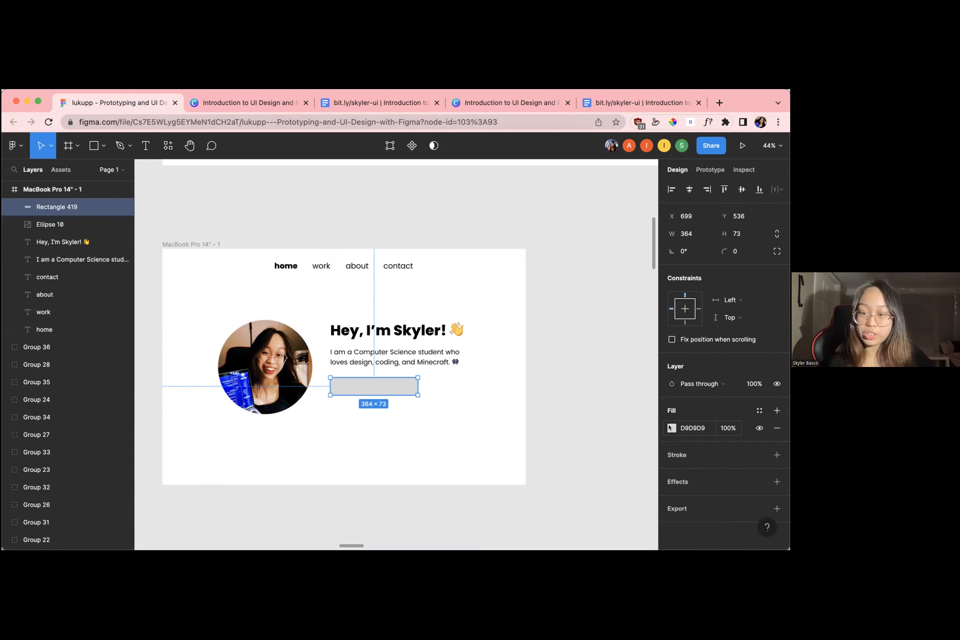
pyautogui.click(671, 428)
pyautogui.click(647, 262)
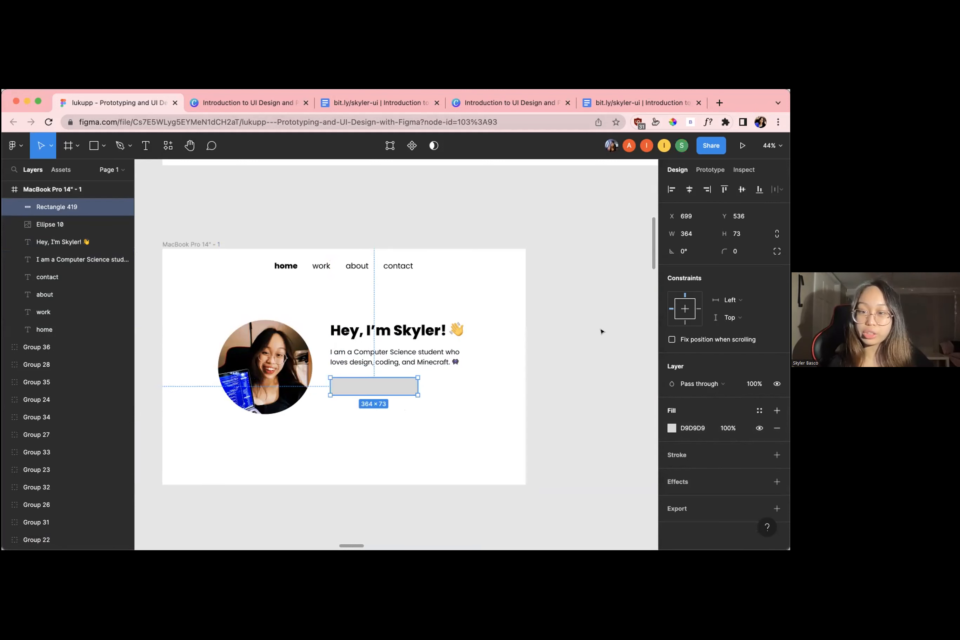
pyautogui.click(671, 428)
pyautogui.moveTo(524, 304); pyautogui.dragTo(528, 396)
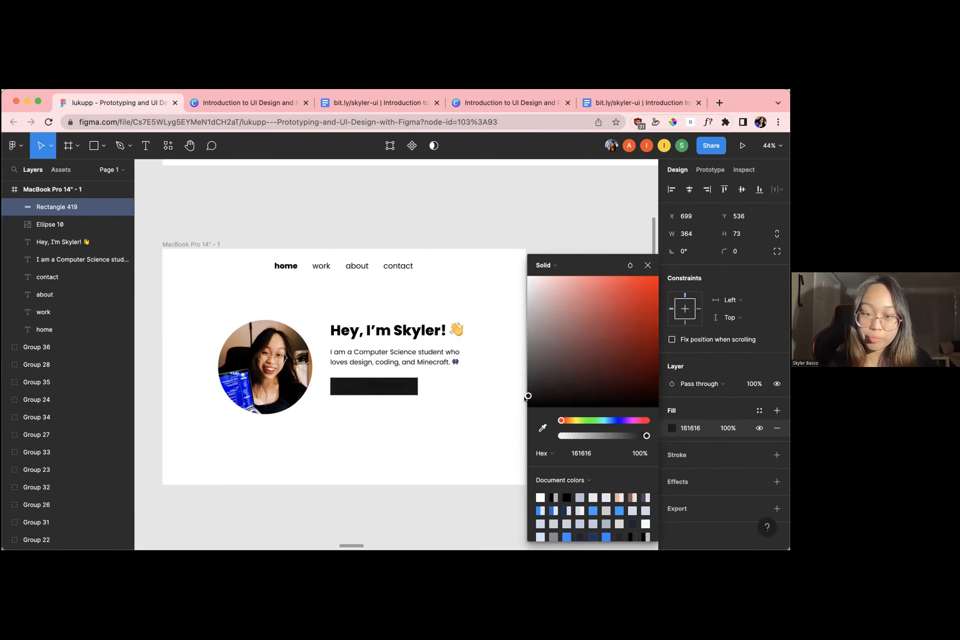
pyautogui.click(648, 264)
# Round the button rectangle's corners with a radius of 10 and deselect it
pyautogui.scroll(1, 412, 380)
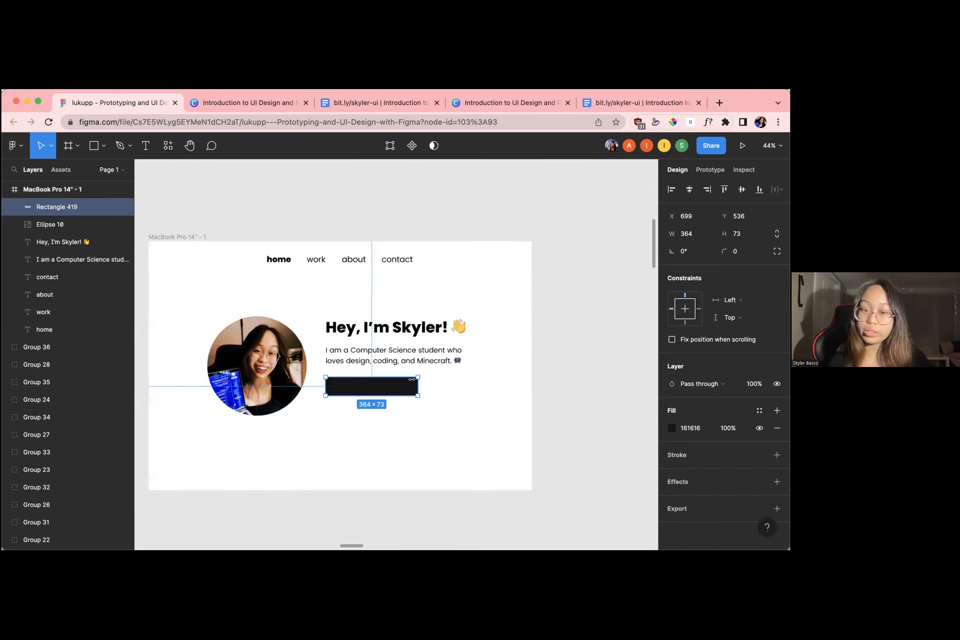
pyautogui.scroll(2, 412, 379)
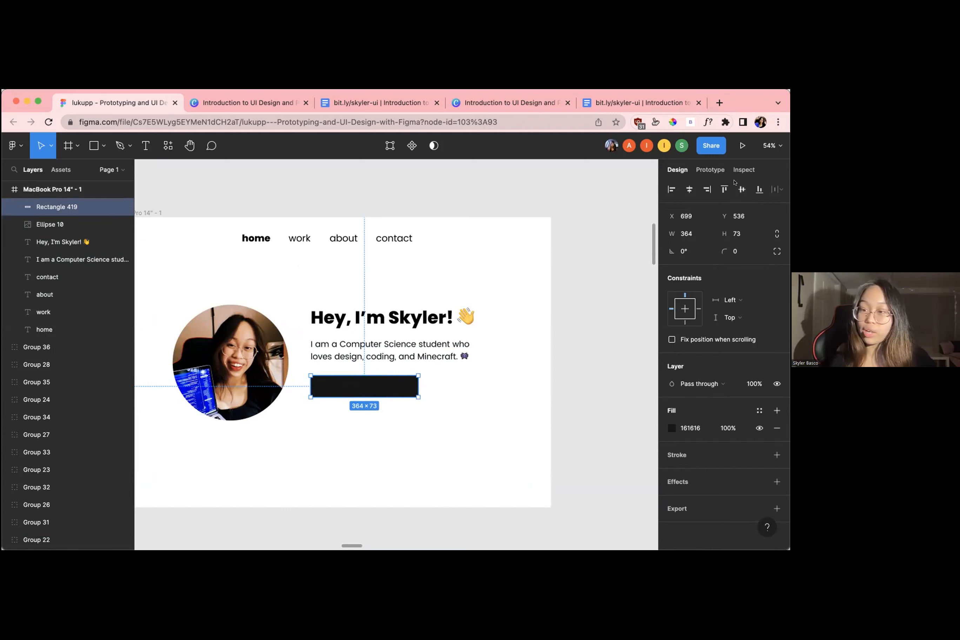
pyautogui.click(734, 252)
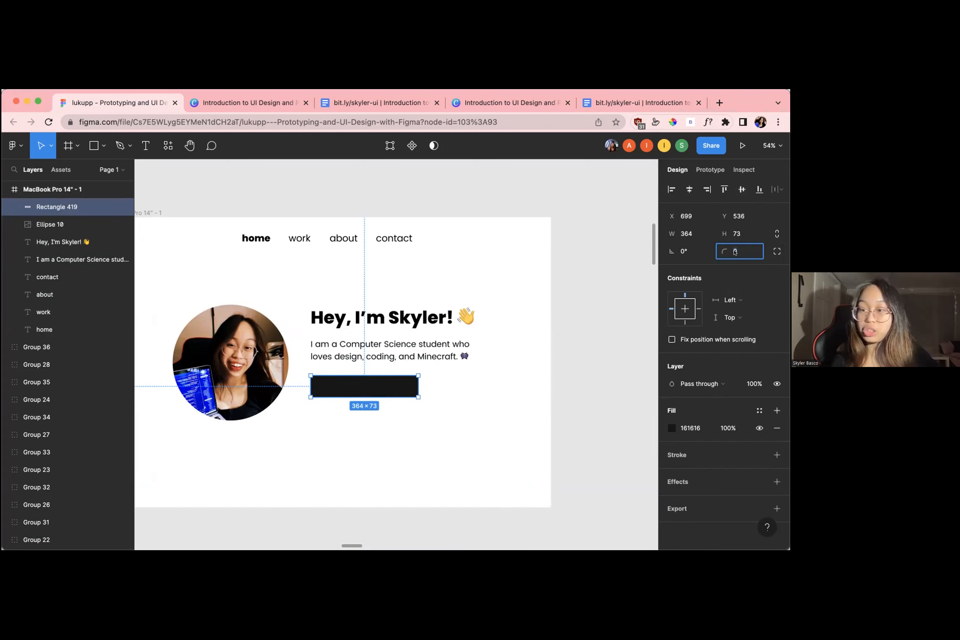
pyautogui.click(455, 407)
# Set the button rectangle's corner radius to 20 and deselect it to check the shape
pyautogui.click(403, 386)
pyautogui.click(739, 251)
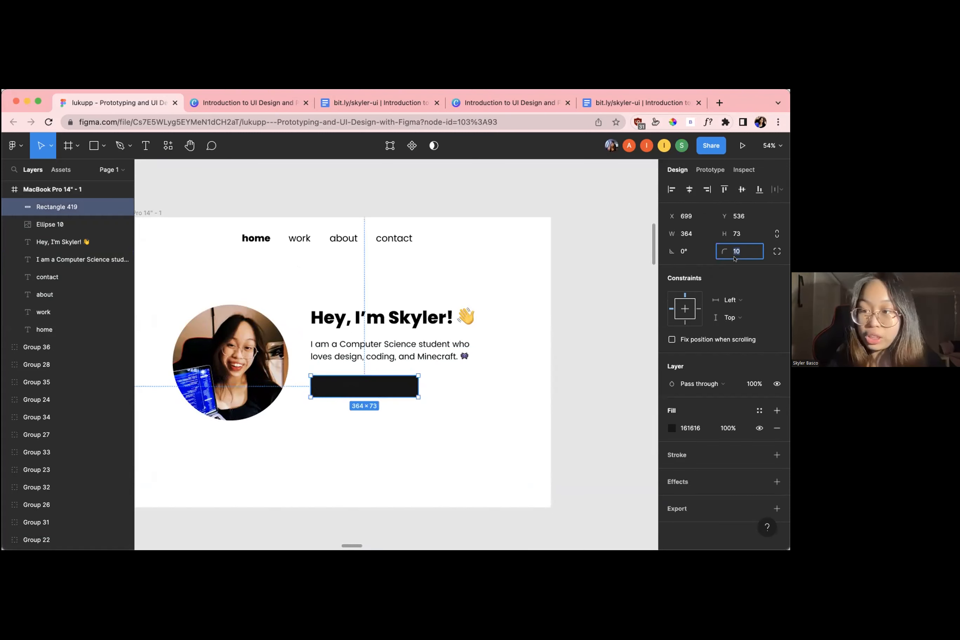
pyautogui.write('20')
pyautogui.press('Return')
pyautogui.click(524, 388)
# Increase the button rectangle's corner radius to 30 and deselect it
pyautogui.click(413, 388)
pyautogui.click(742, 250)
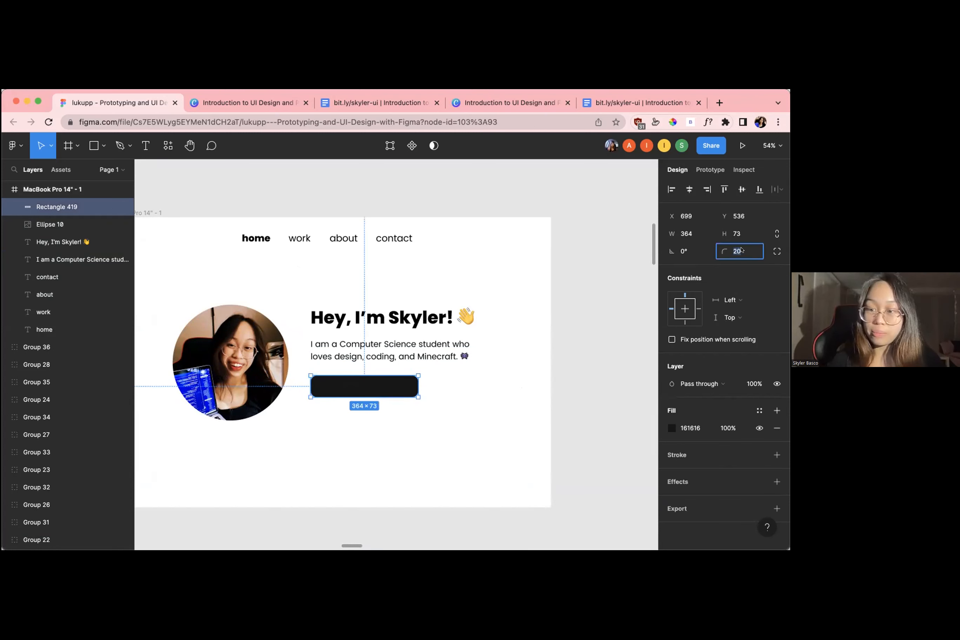
pyautogui.hotkey('shift', 'Up')
pyautogui.click(512, 369)
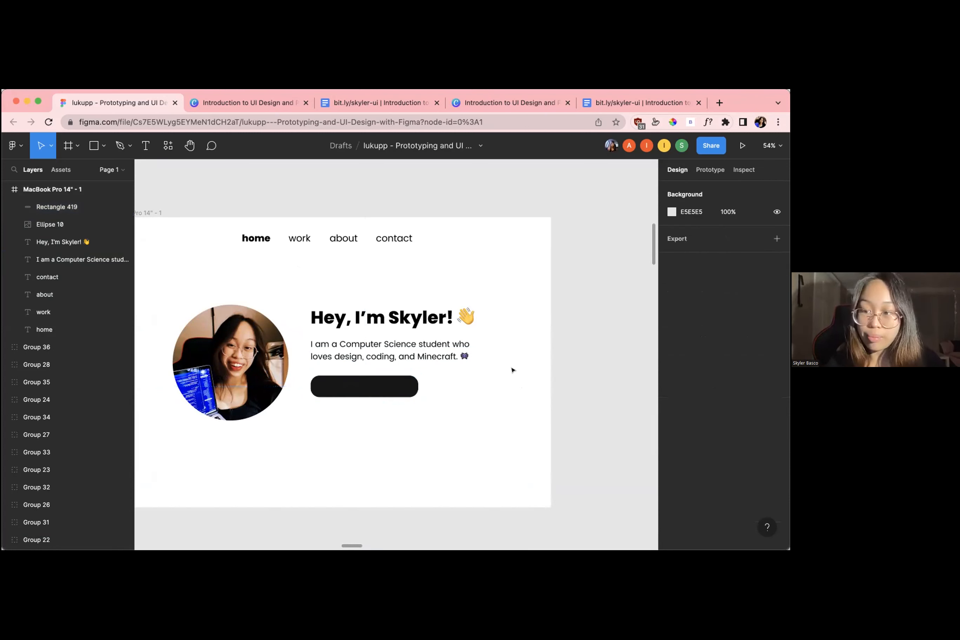
# Reduce the button rectangle's corner radius to 20 and finally to 10, and deselect it
pyautogui.click(413, 389)
pyautogui.click(741, 251)
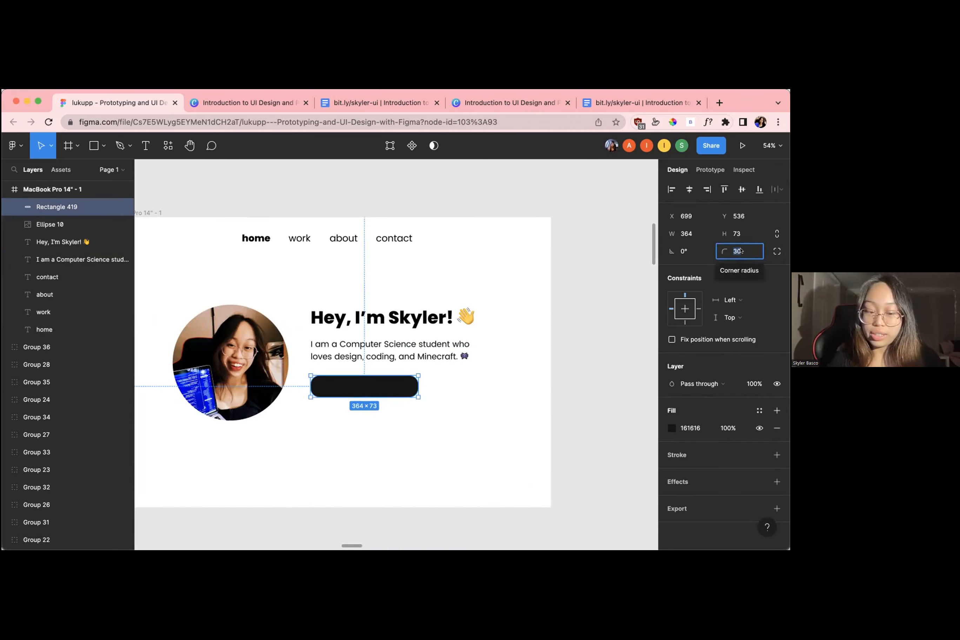
pyautogui.write('20')
pyautogui.press('Return')
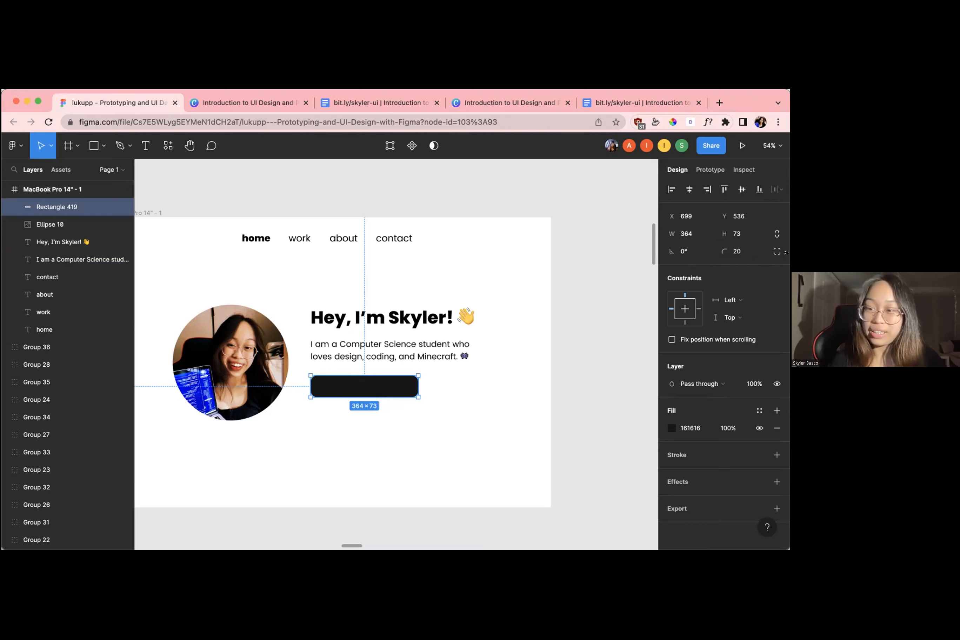
pyautogui.click(738, 252)
pyautogui.write('10')
pyautogui.press('Return')
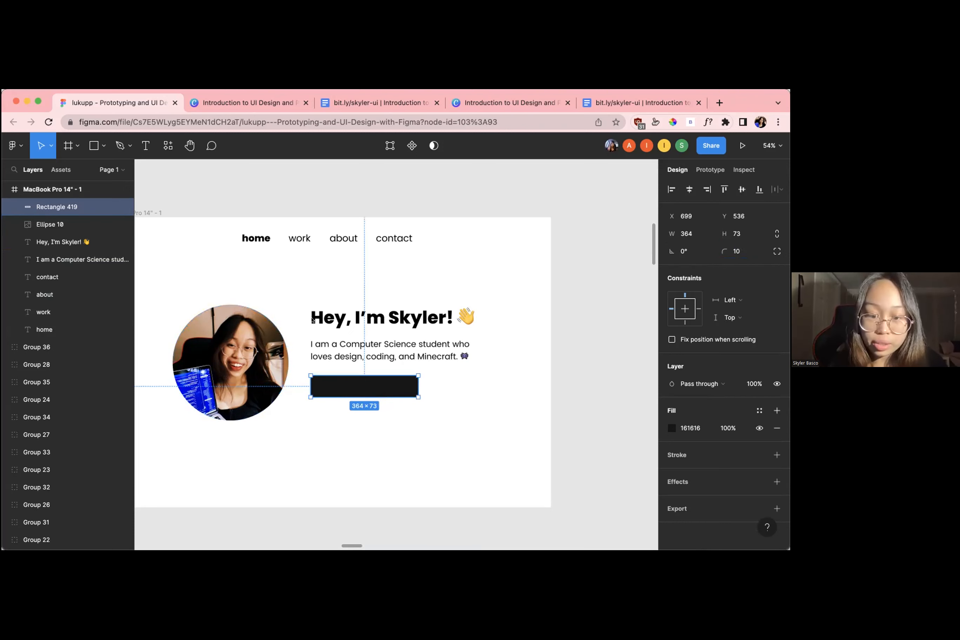
pyautogui.click(549, 270)
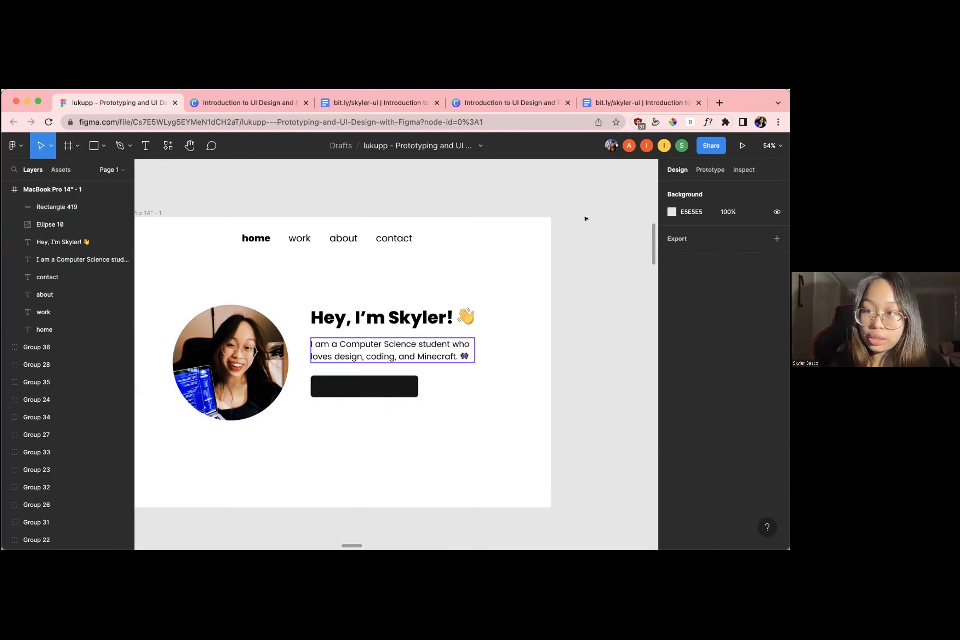
pyautogui.scroll(-5, 584, 217)
pyautogui.scroll(-5, 584, 217)
pyautogui.hscroll(5, 584, 217)
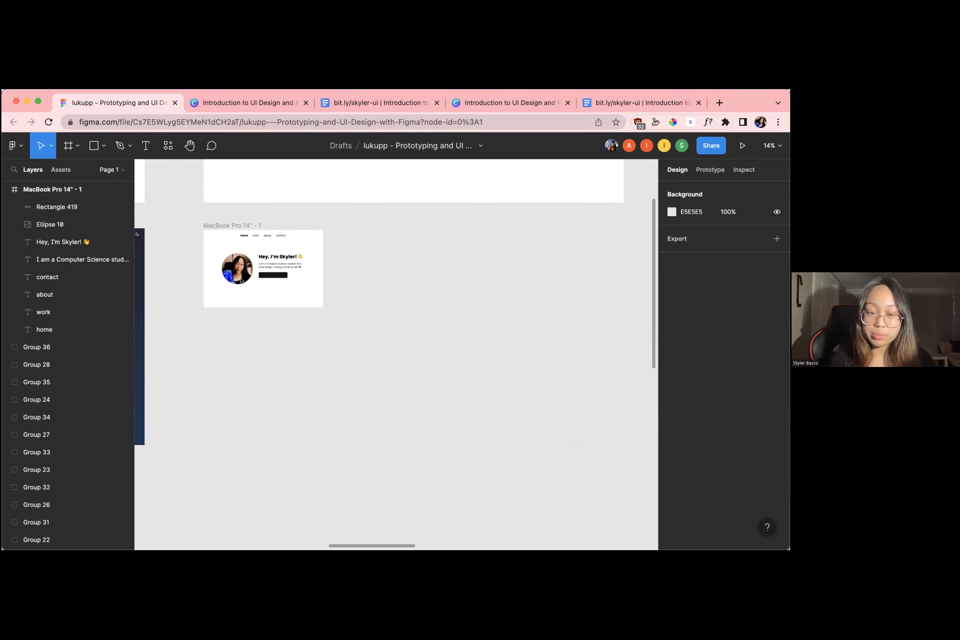
pyautogui.scroll(10, 242, 281)
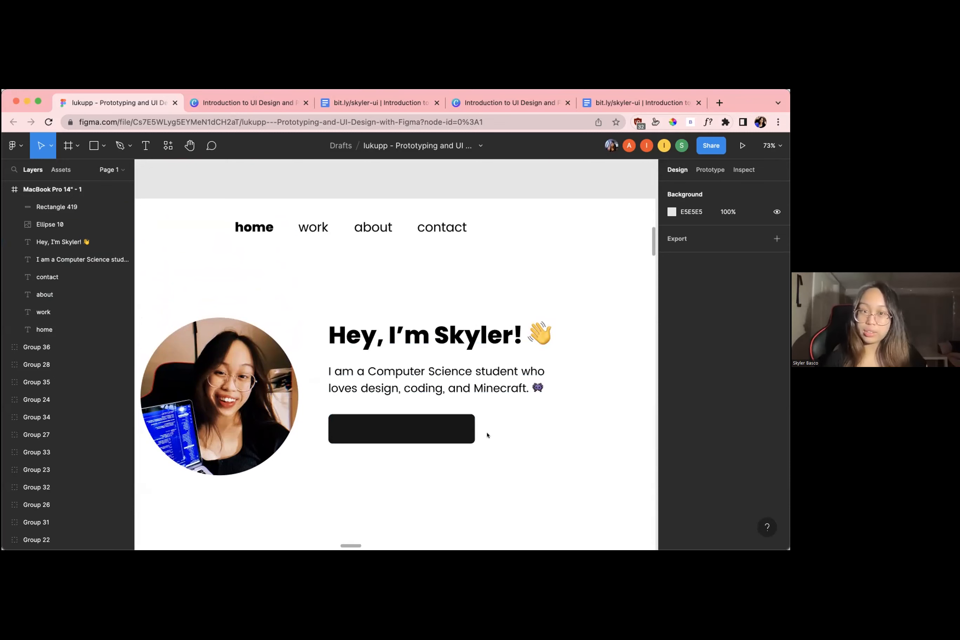
pyautogui.scroll(-3, 487, 435)
pyautogui.scroll(-1, 476, 426)
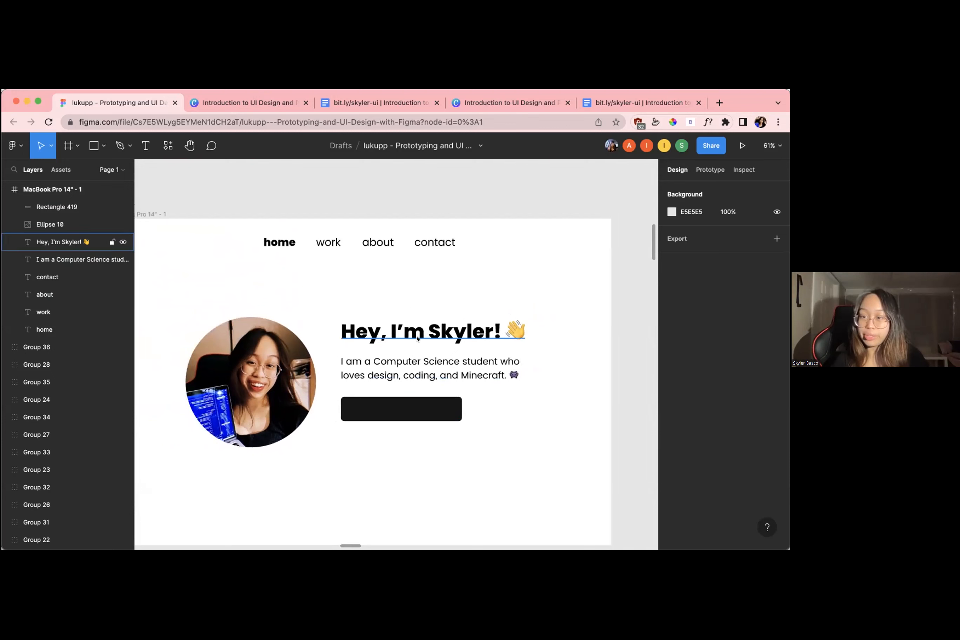
pyautogui.click(388, 403)
pyautogui.click(385, 375)
pyautogui.click(387, 417)
pyautogui.press('Escape')
pyautogui.click(402, 405)
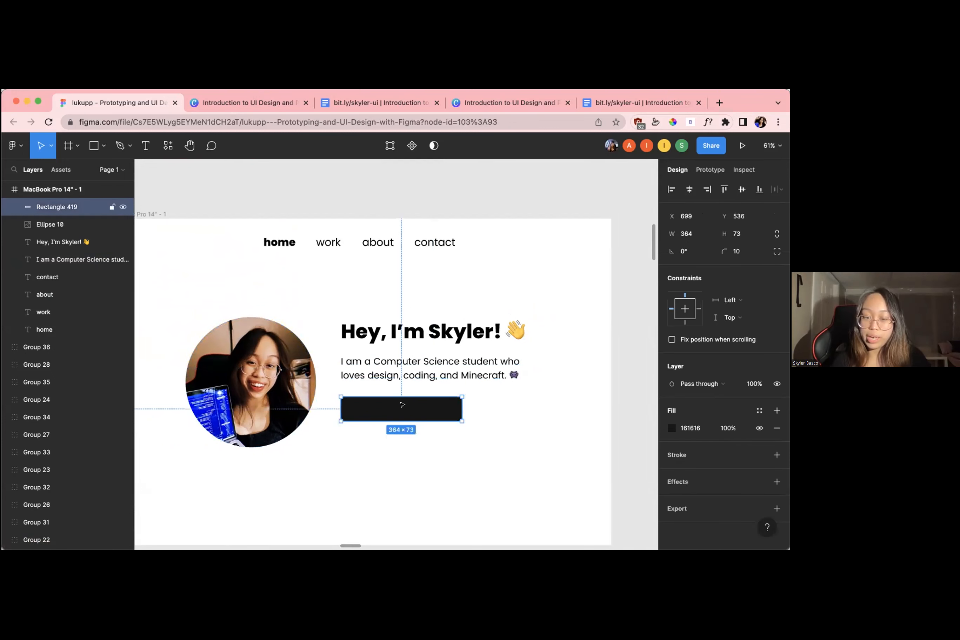
pyautogui.click(526, 404)
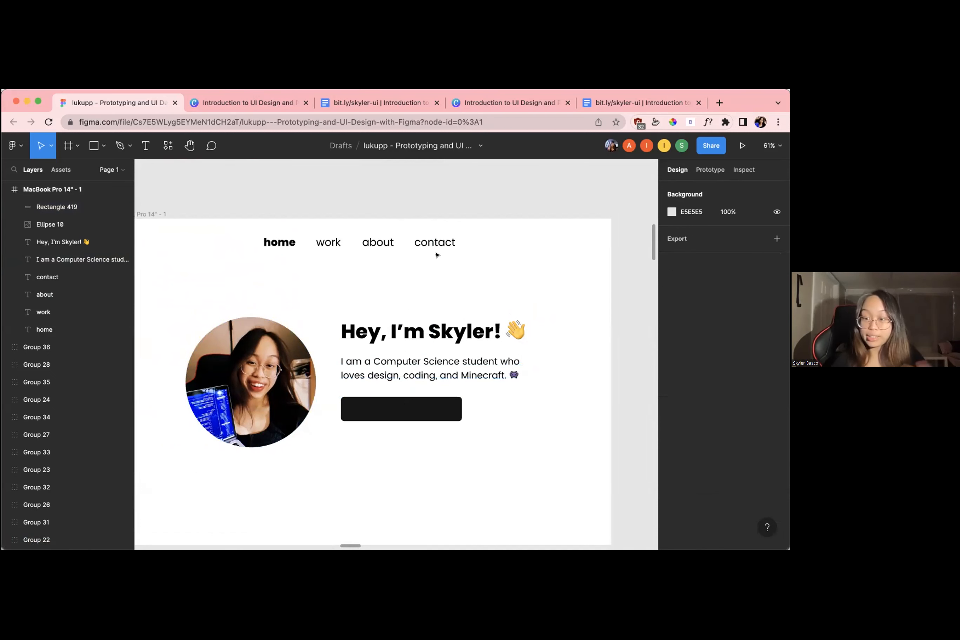
# Duplicate the "contact" navigation text, move the copy onto the button rectangle and bring it to the front
pyautogui.click(428, 246)
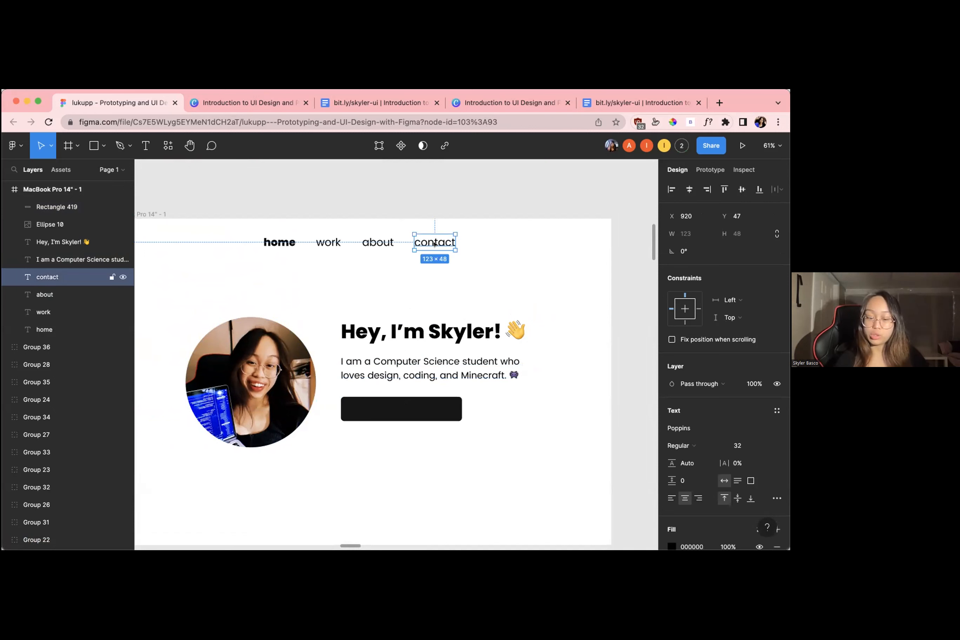
pyautogui.press('cmd+d')
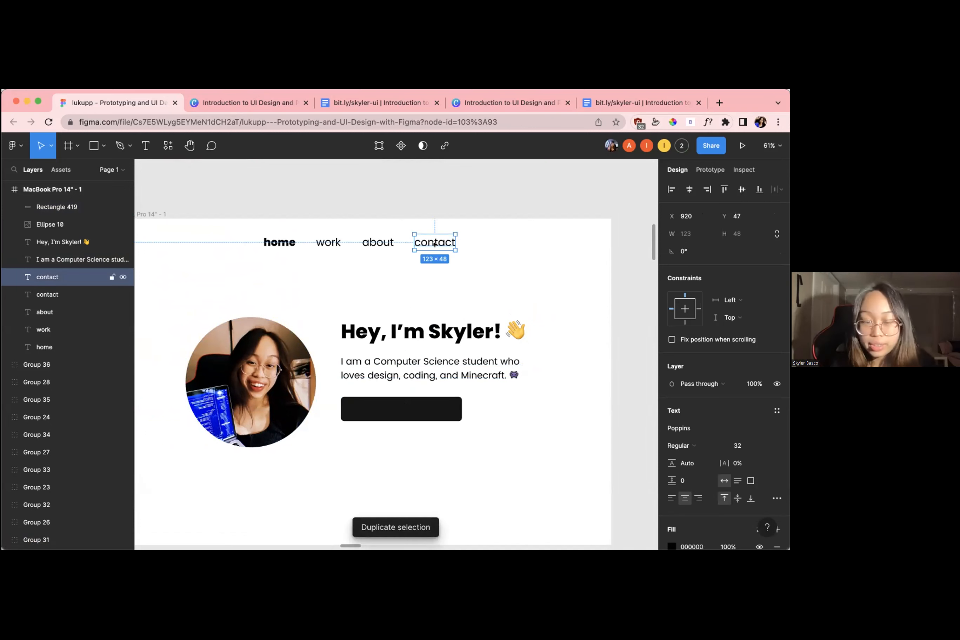
pyautogui.moveTo(434, 244); pyautogui.dragTo(401, 409)
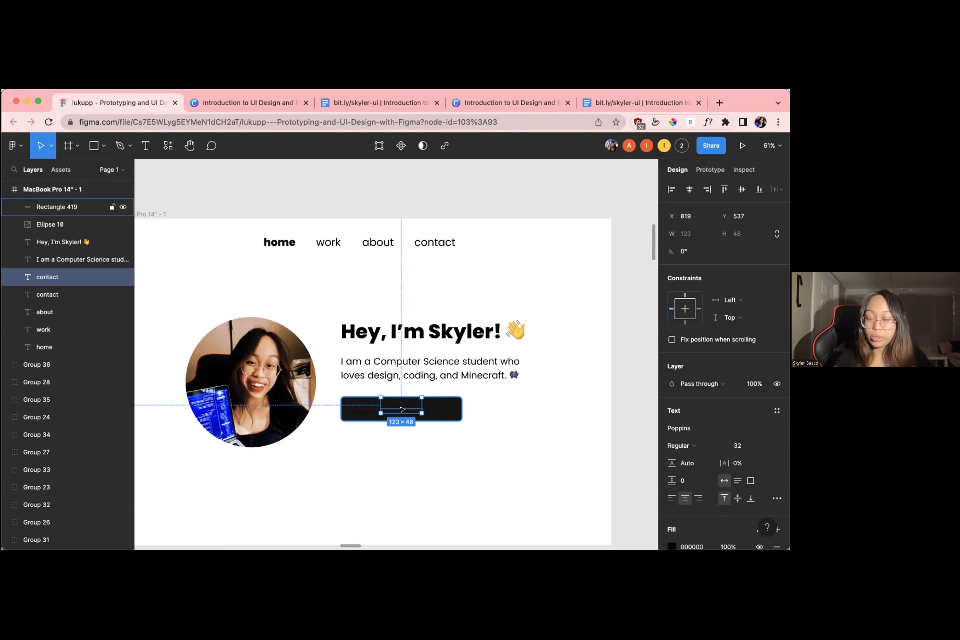
pyautogui.rightClick(401, 408)
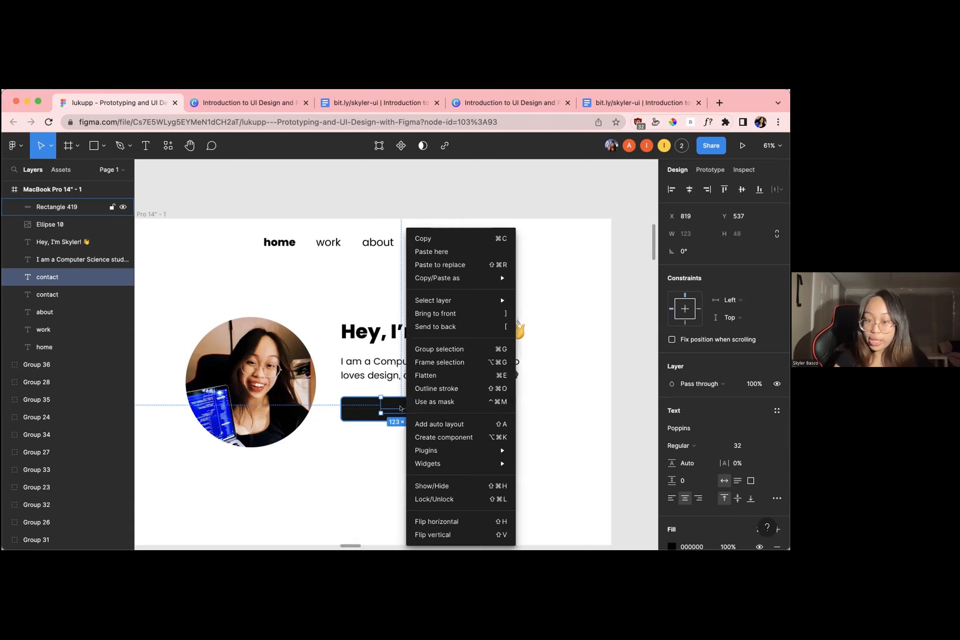
pyautogui.click(438, 314)
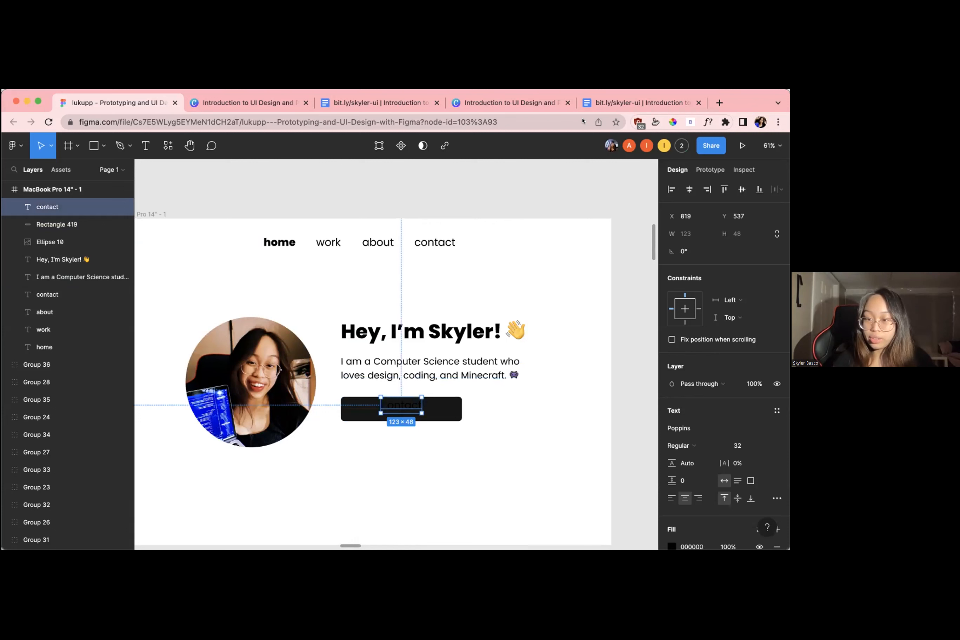
# Fill the "contact" text on the button with white FFFFFF and set its weight to Bold
pyautogui.scroll(-3, 723, 372)
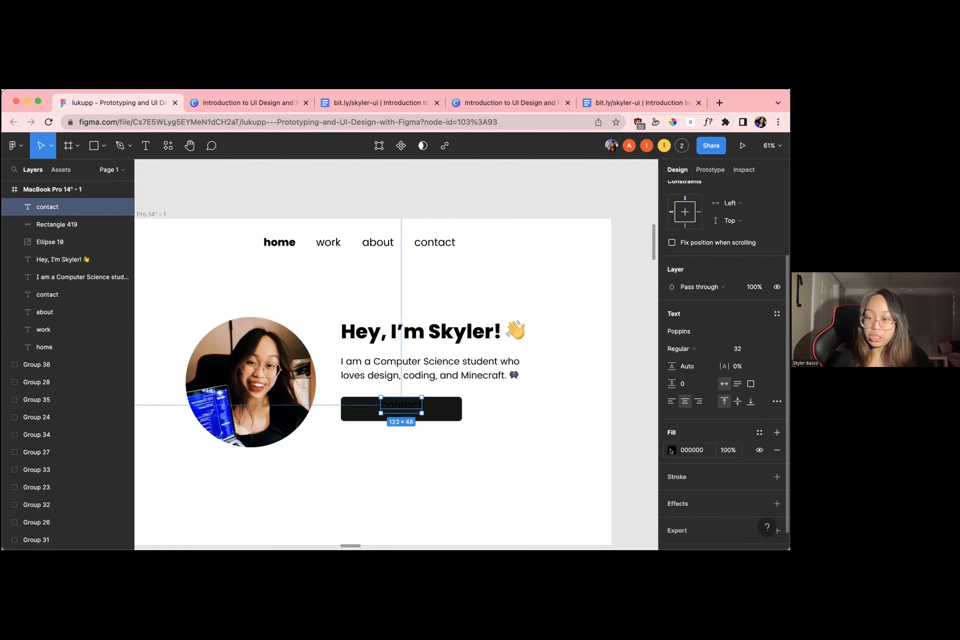
pyautogui.click(672, 450)
pyautogui.click(540, 495)
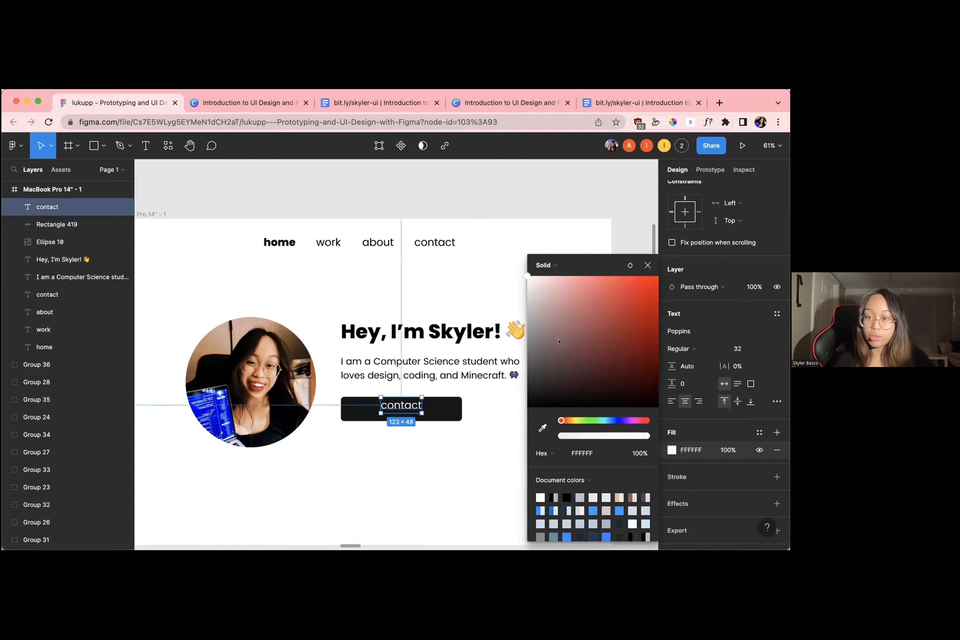
pyautogui.click(682, 349)
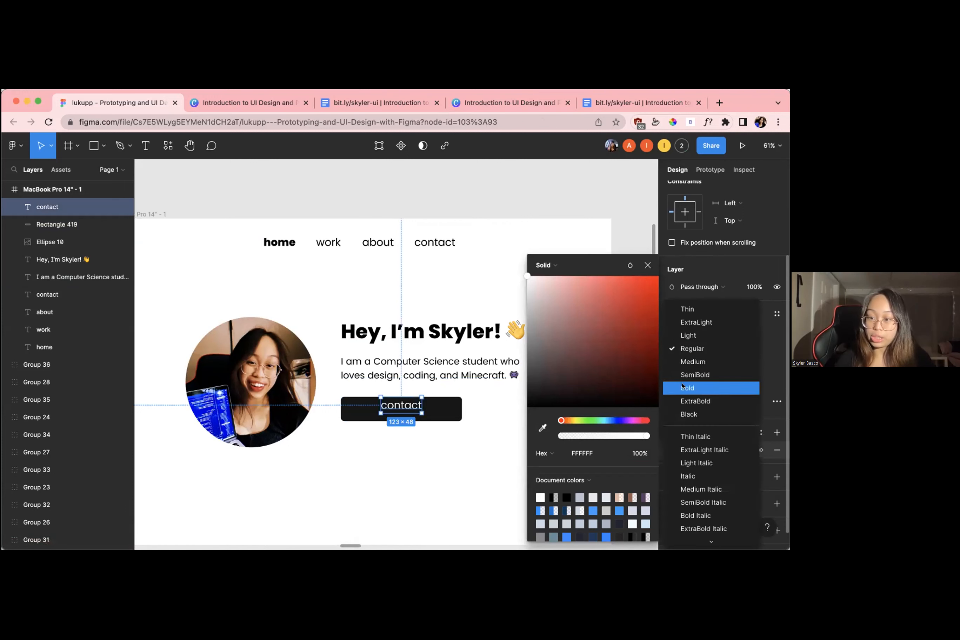
pyautogui.click(683, 387)
pyautogui.click(647, 264)
# Centre the label vertically on the button, replace its text with "Get in touch" and deselect it
pyautogui.moveTo(400, 406)
pyautogui.mouseDown()
pyautogui.moveTo(392, 408)
pyautogui.moveTo(401, 409)
pyautogui.mouseUp()
pyautogui.doubleClick(400, 409)
pyautogui.write('Get in touch')
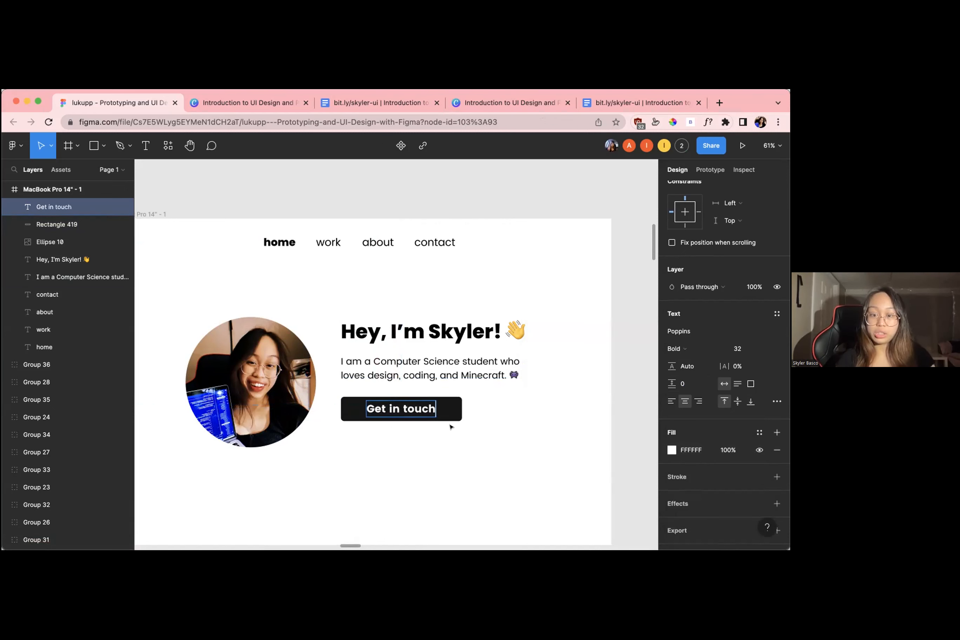
pyautogui.press('Escape')
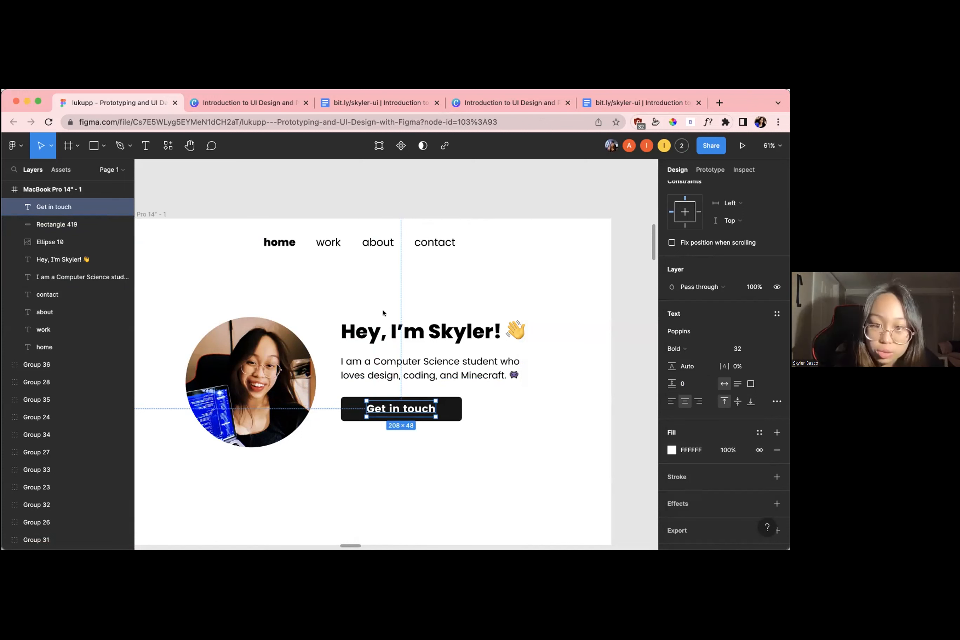
pyautogui.click(416, 428)
pyautogui.scroll(5, 417, 418)
pyautogui.scroll(-5, 416, 418)
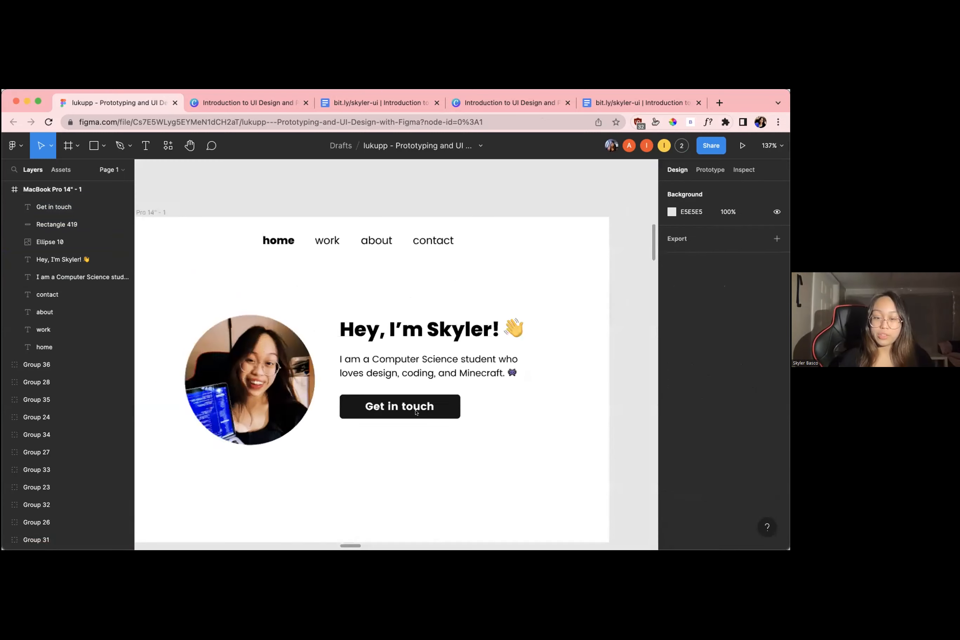
pyautogui.scroll(4, 383, 418)
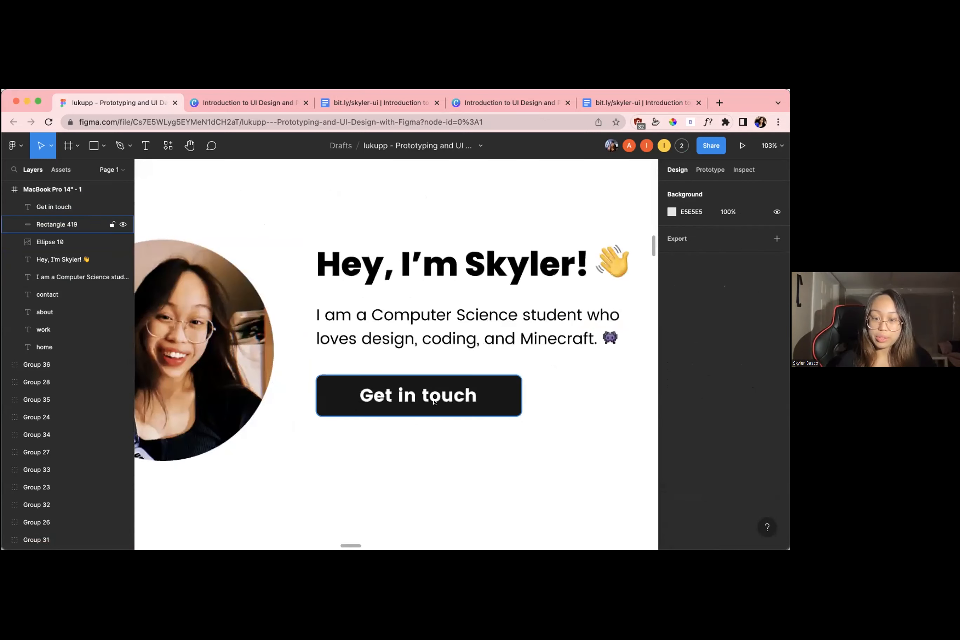
pyautogui.click(384, 413)
pyautogui.click(573, 407)
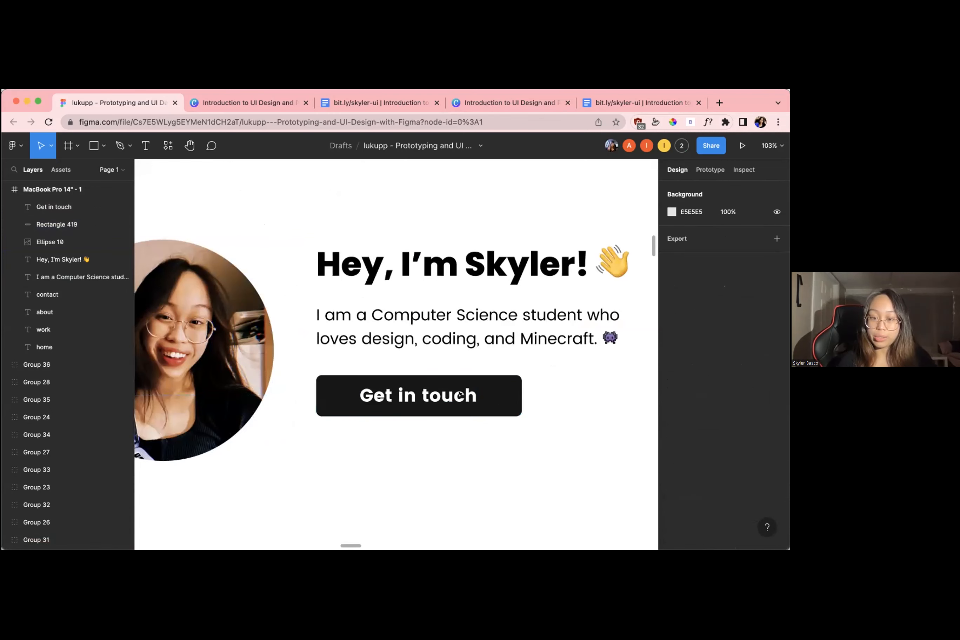
# Add a stroke to the button rectangle, colour it white FFFFFF and deselect the rectangle
pyautogui.click(514, 397)
pyautogui.scroll(-5, 574, 427)
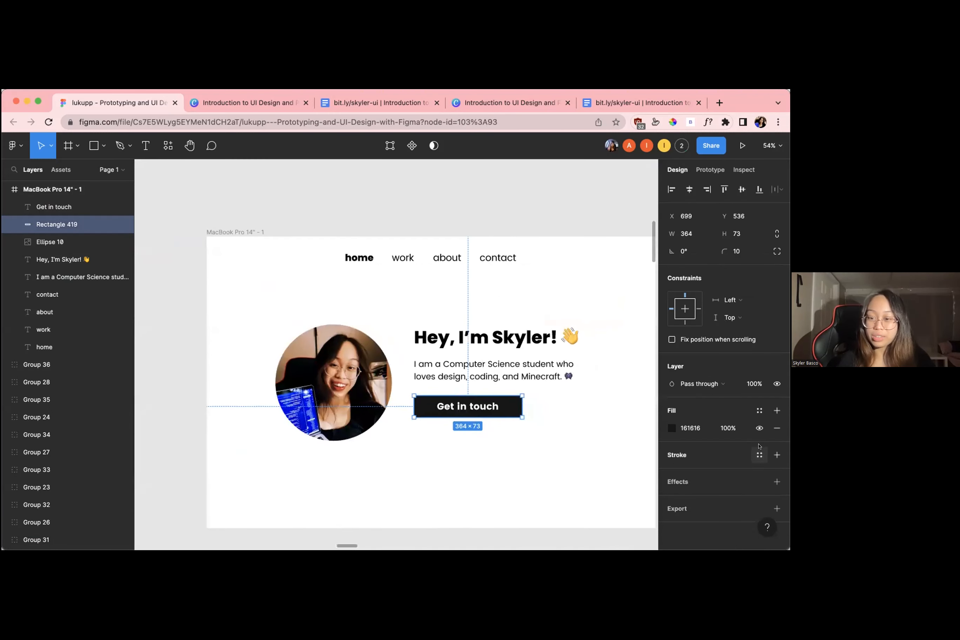
pyautogui.click(776, 455)
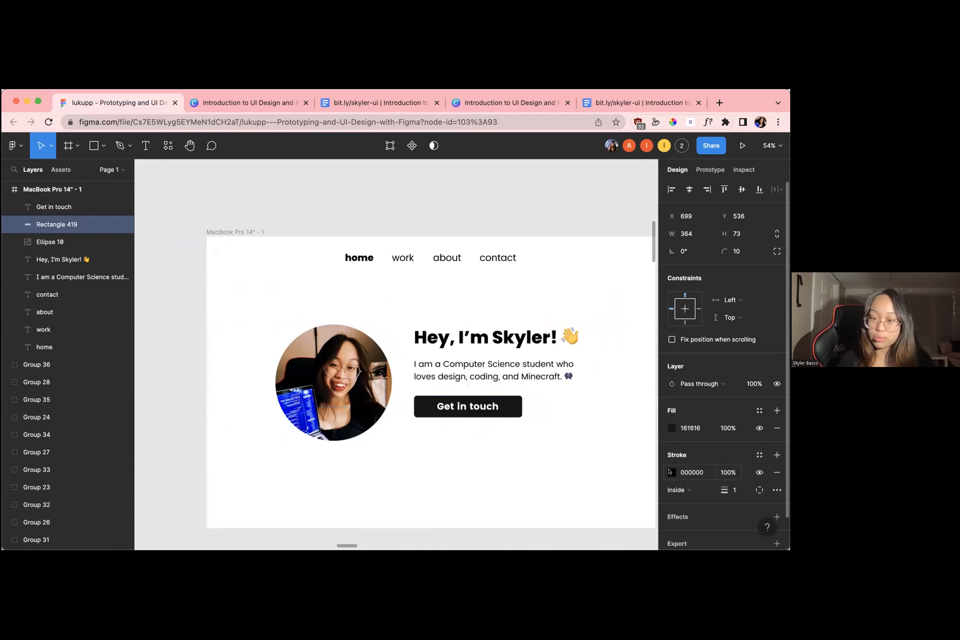
pyautogui.click(672, 472)
pyautogui.click(540, 496)
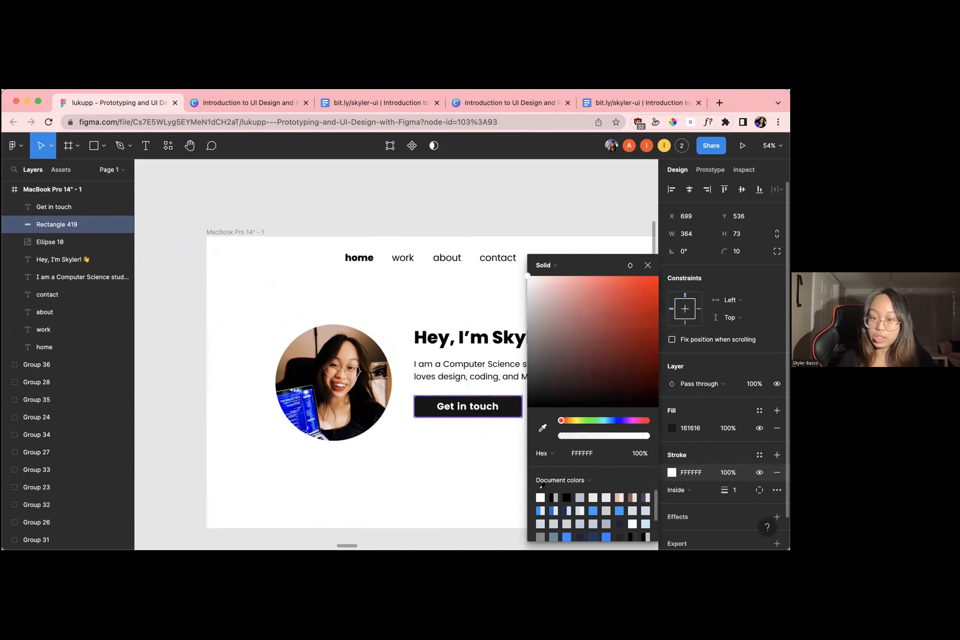
pyautogui.click(533, 424)
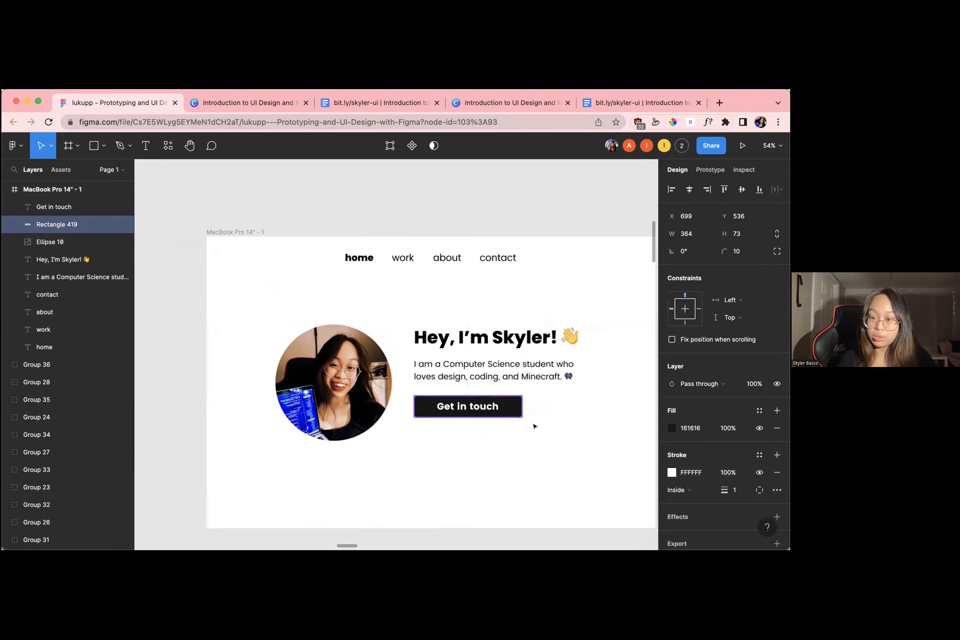
# Add a drop shadow effect to the button rectangle, keep its default settings and deselect the rectangle
pyautogui.click(519, 411)
pyautogui.scroll(-2, 743, 455)
pyautogui.click(775, 482)
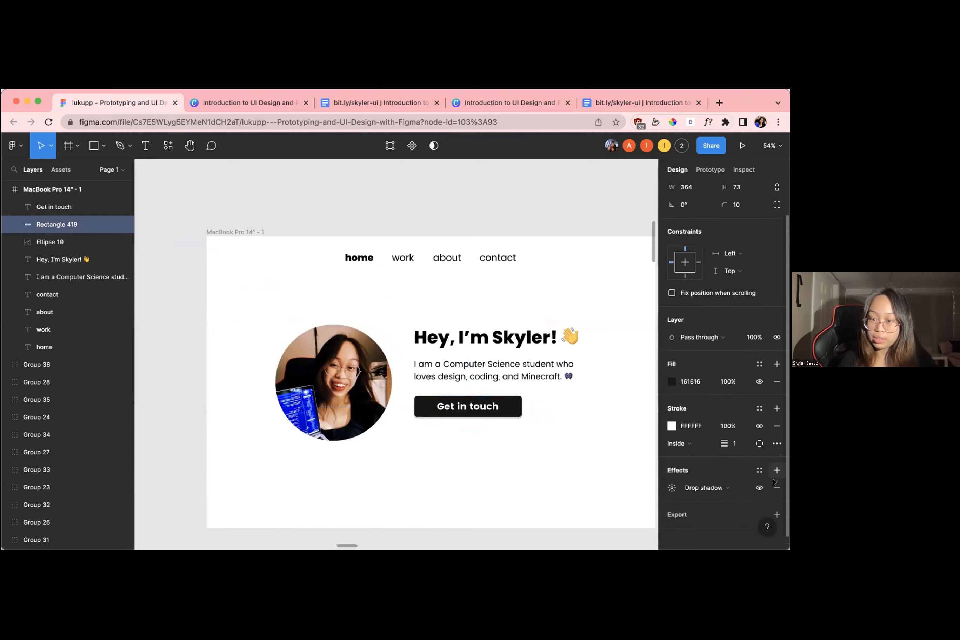
pyautogui.click(671, 482)
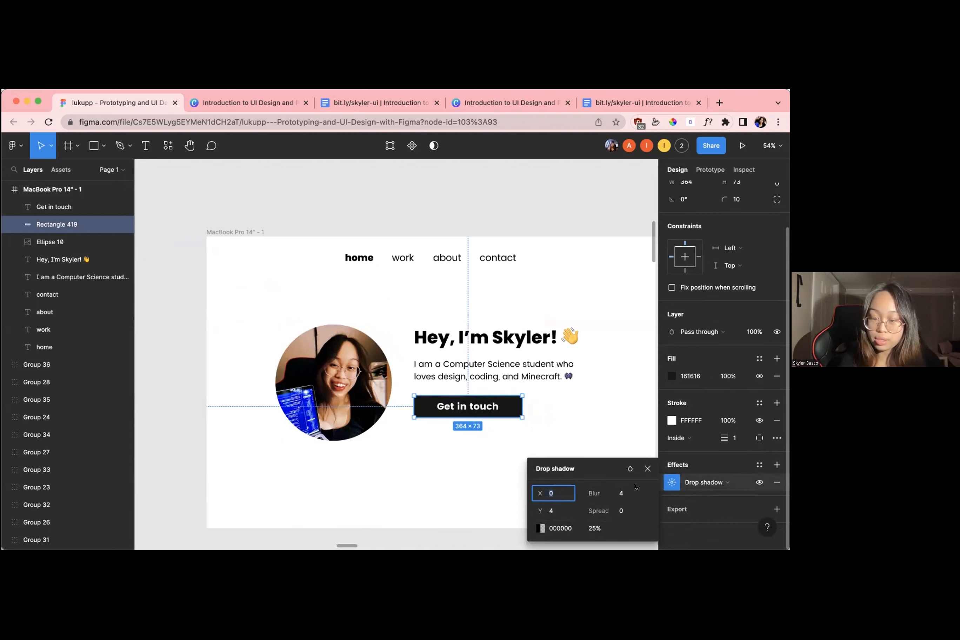
pyautogui.click(648, 468)
pyautogui.click(617, 454)
pyautogui.scroll(-3, 617, 454)
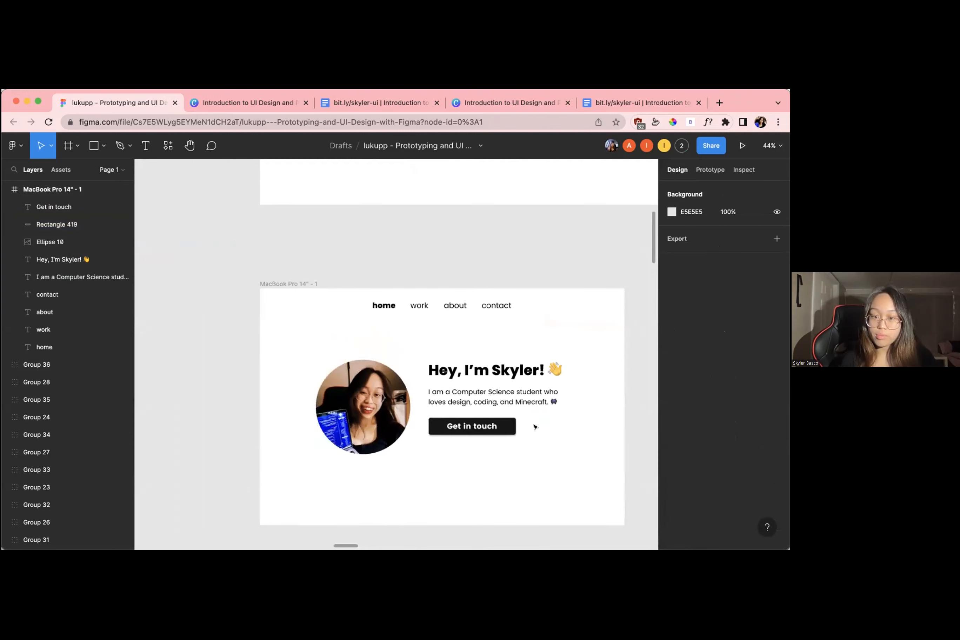
# Change the button rectangle's fill to white FFFFFF
pyautogui.click(508, 430)
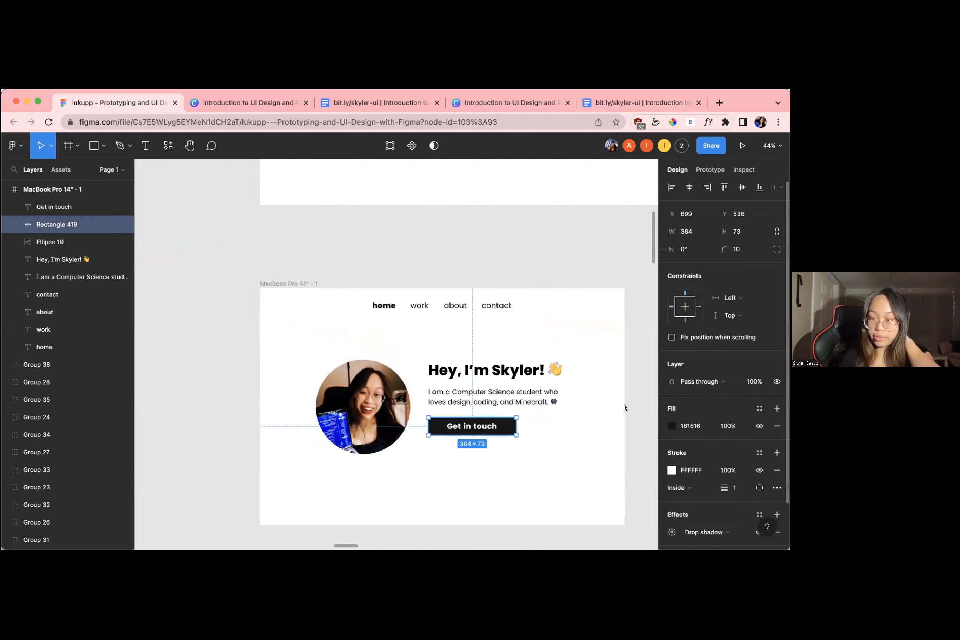
pyautogui.scroll(-2, 671, 384)
pyautogui.click(670, 384)
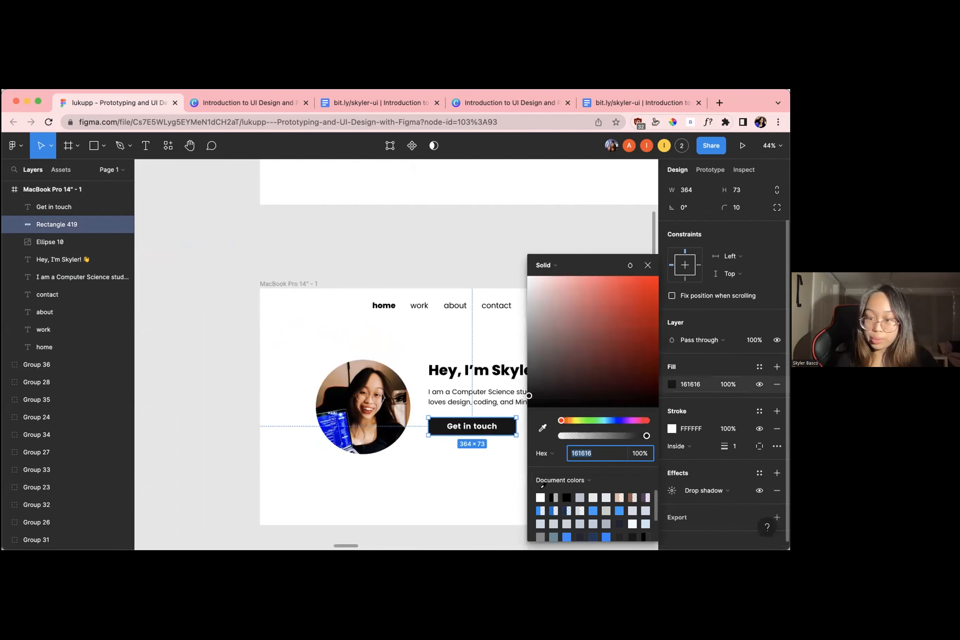
pyautogui.click(541, 497)
pyautogui.click(648, 264)
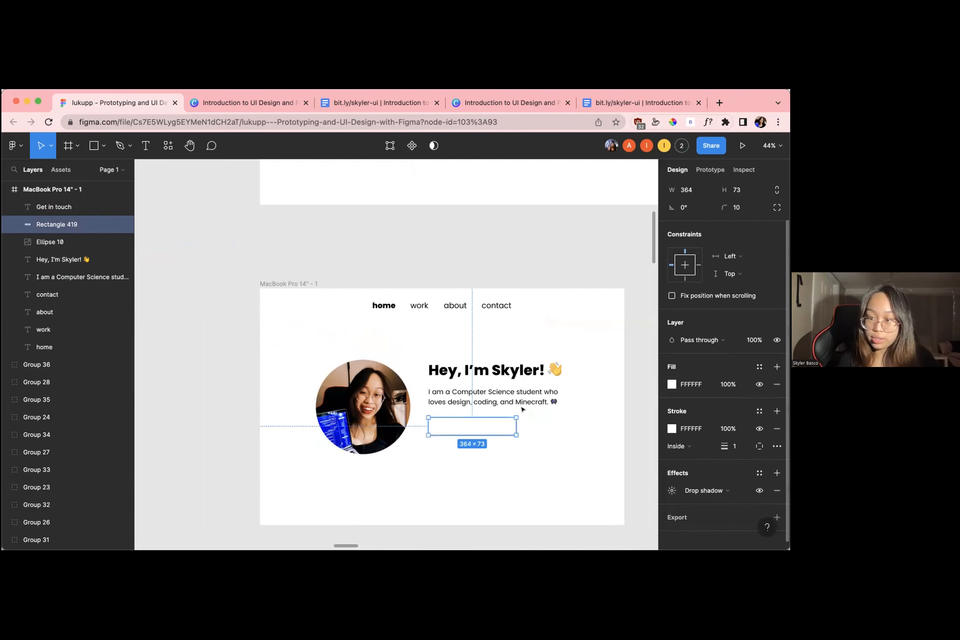
# Fill the "Get in touch" label with black 000000 and select the button rectangle behind it
pyautogui.click(471, 426)
pyautogui.click(671, 502)
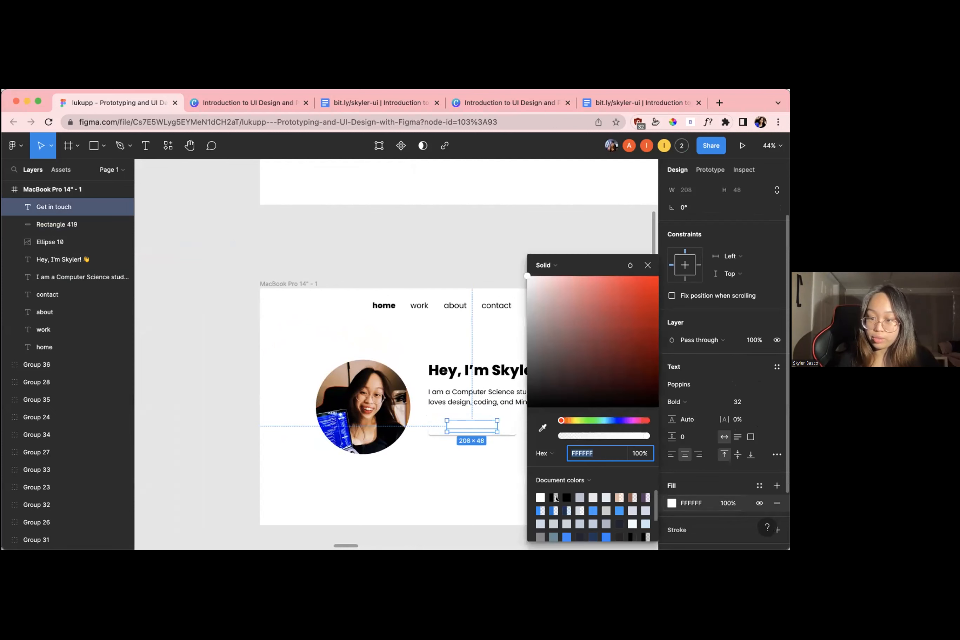
pyautogui.click(566, 497)
pyautogui.click(645, 264)
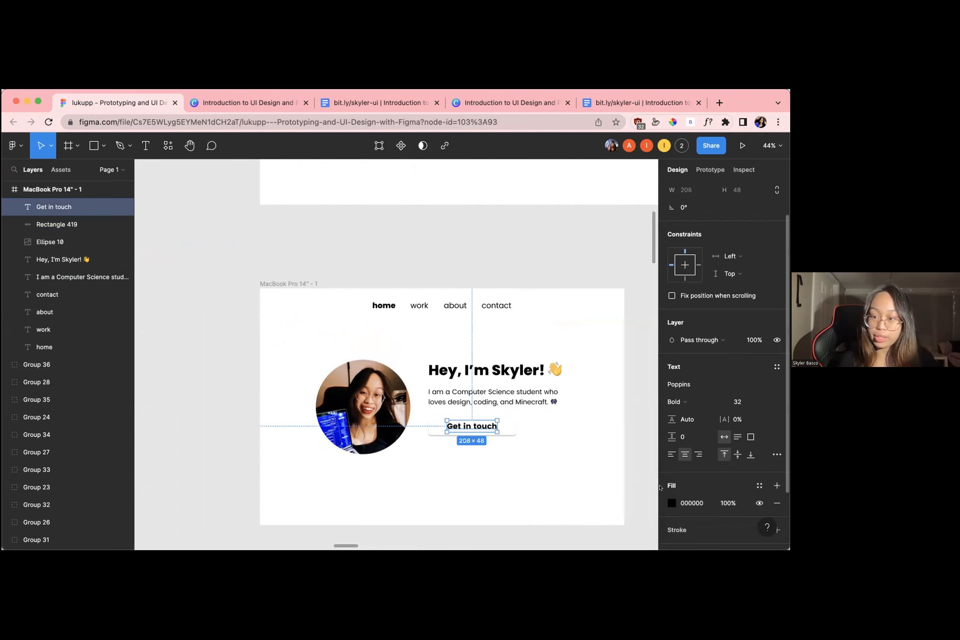
pyautogui.click(511, 422)
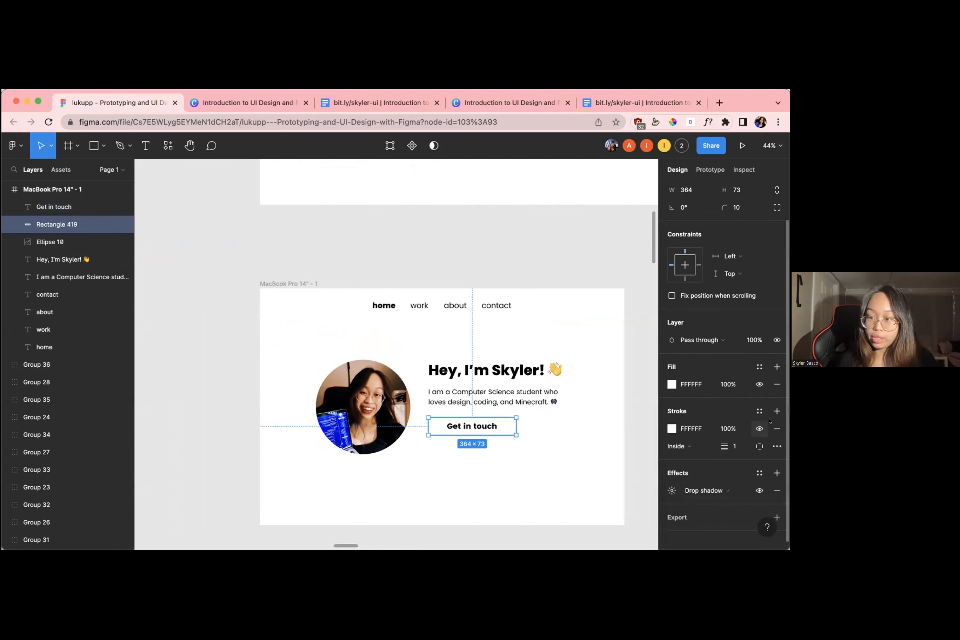
# Change the button rectangle's stroke colour to black 000000
pyautogui.click(671, 428)
pyautogui.click(571, 497)
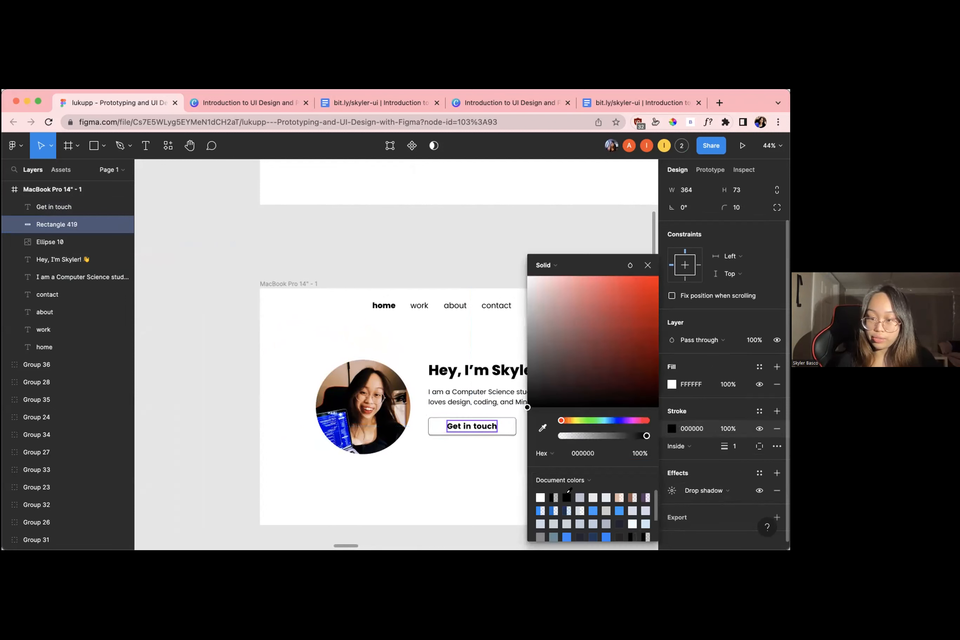
pyautogui.click(648, 264)
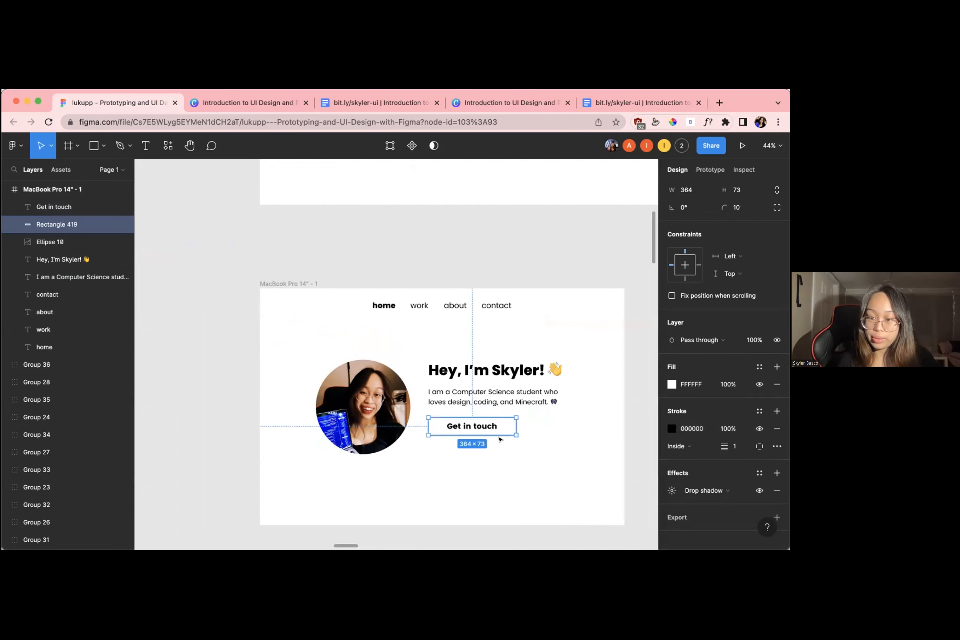
# Set the button rectangle's corner radius to 40 and deselect it
pyautogui.click(734, 208)
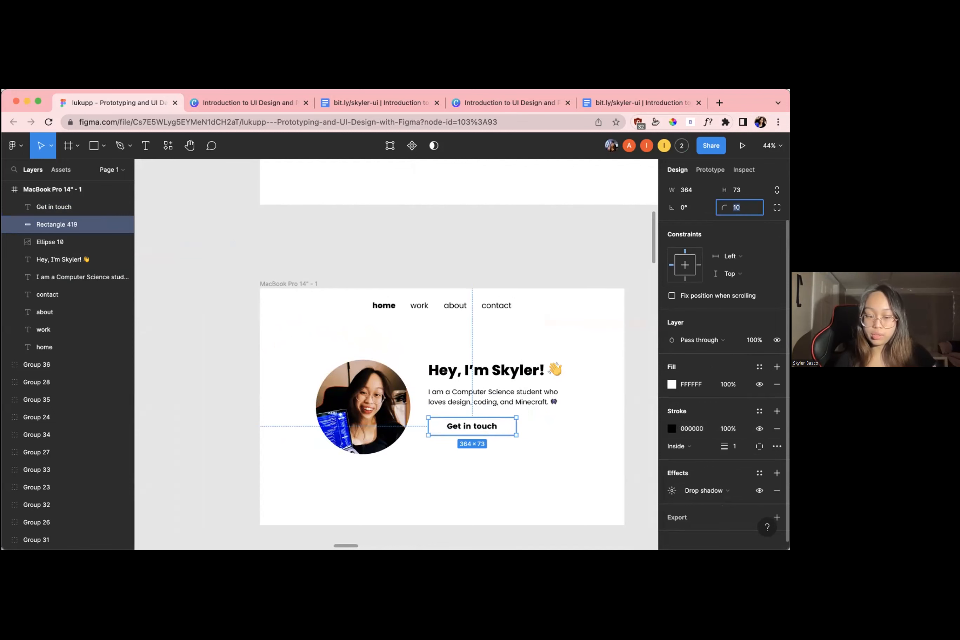
pyautogui.write('40')
pyautogui.press('Return')
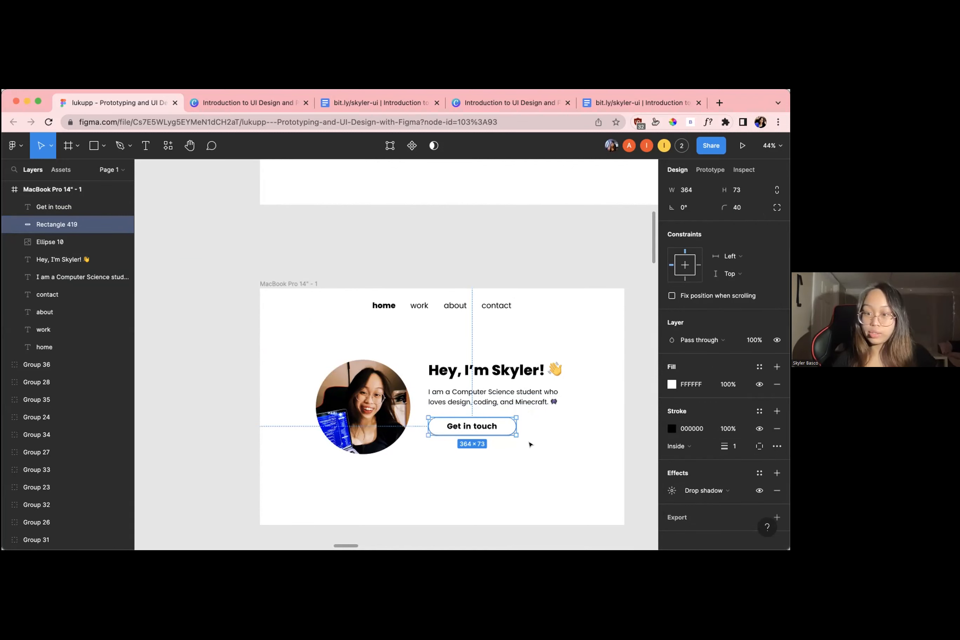
pyautogui.click(530, 447)
pyautogui.scroll(5, 530, 448)
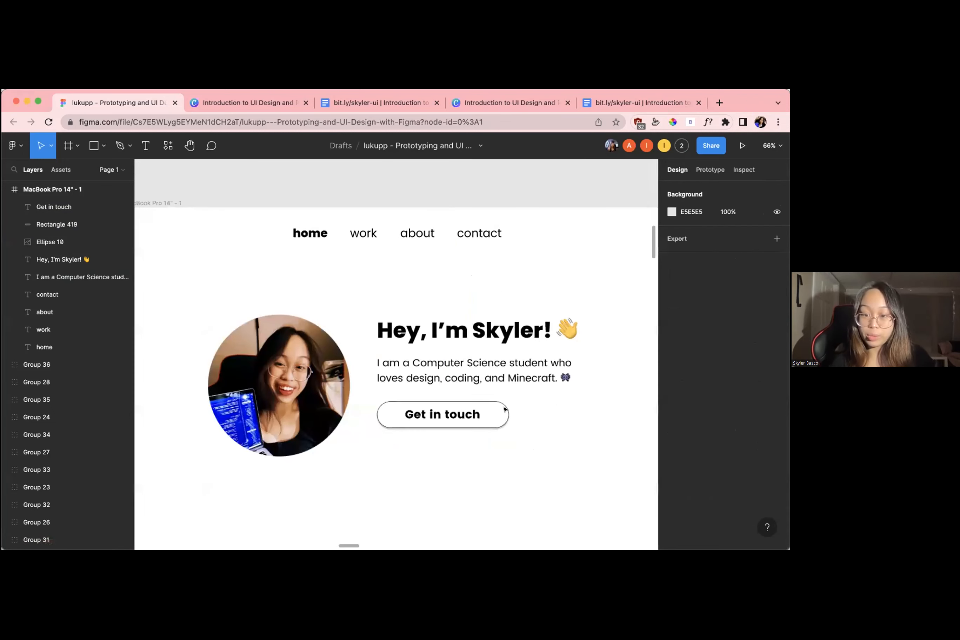
# Set the font weight of the "Get in touch" label to Medium
pyautogui.click(446, 411)
pyautogui.doubleClick(446, 411)
pyautogui.click(673, 446)
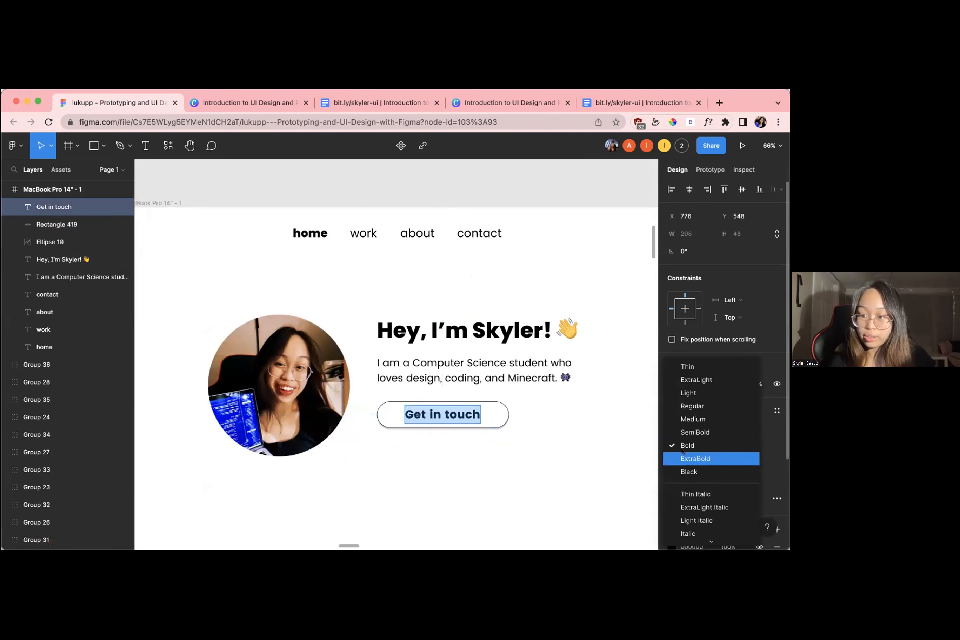
pyautogui.click(685, 424)
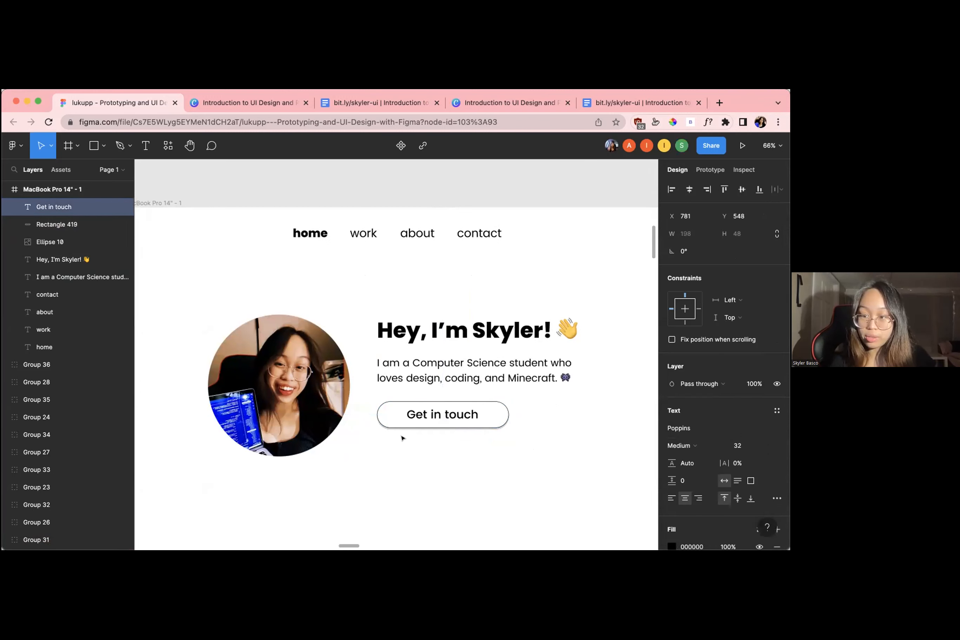
# Set the "Get in touch" label's font size to 29, re-centre it inside the button and deselect it
pyautogui.moveTo(406, 414); pyautogui.dragTo(609, 420)
pyautogui.click(730, 444)
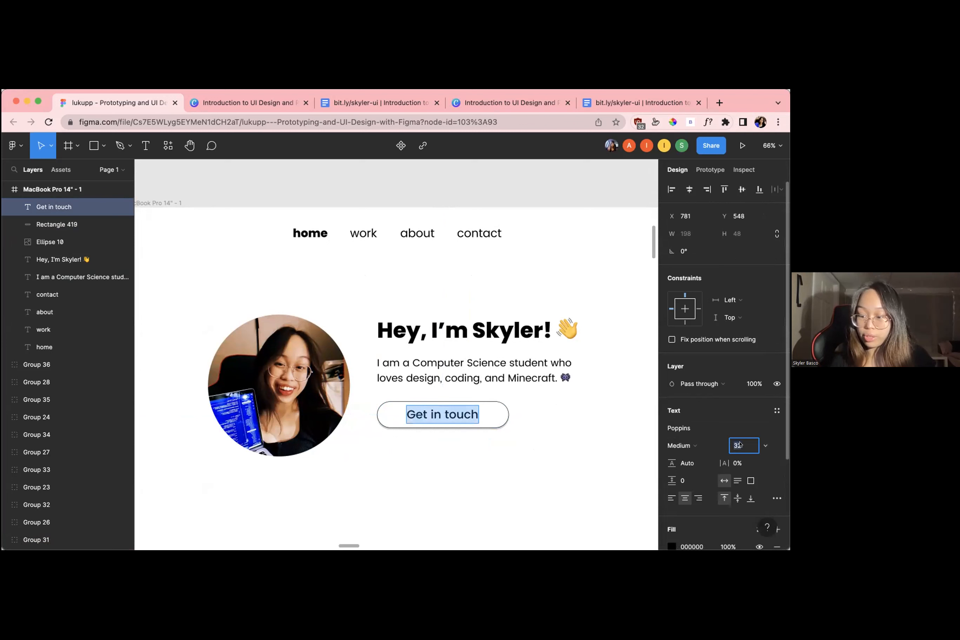
pyautogui.write('29')
pyautogui.press('Return')
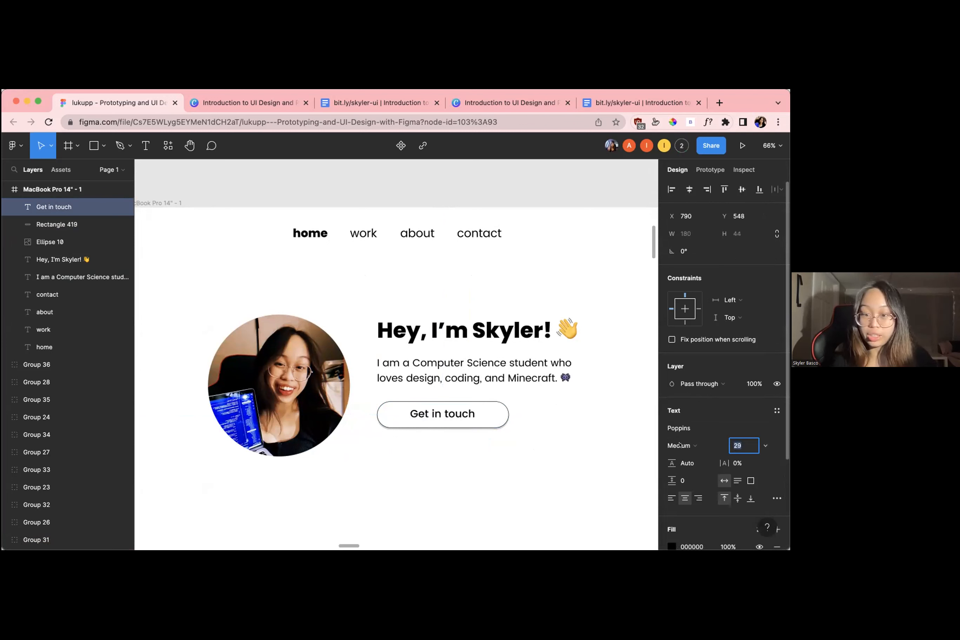
pyautogui.press('Escape')
pyautogui.moveTo(447, 419); pyautogui.dragTo(447, 420)
pyautogui.click(525, 435)
pyautogui.scroll(-3, 525, 435)
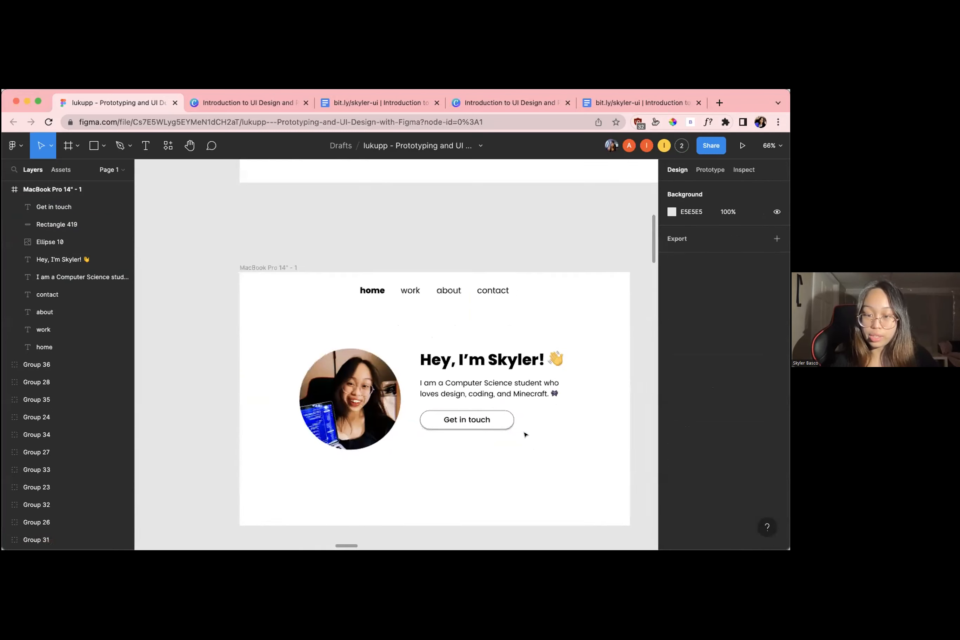
# Select the greeting heading, intro paragraph and button together and move them slightly down beside the round photo
pyautogui.scroll(-4, 525, 435)
pyautogui.hscroll(2, 525, 435)
pyautogui.scroll(3, 525, 435)
pyautogui.hscroll(-1, 525, 434)
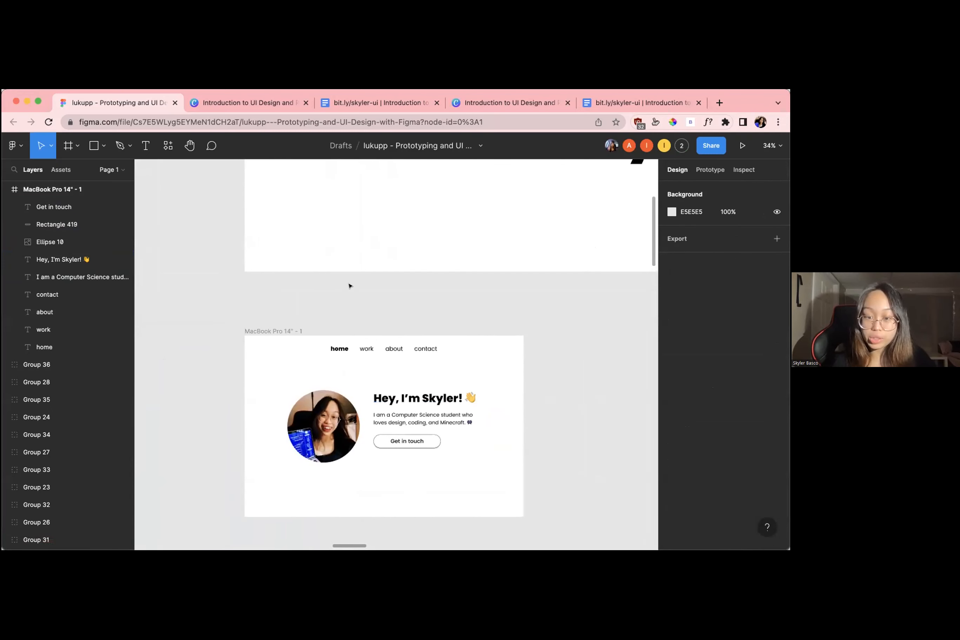
pyautogui.scroll(2, 338, 330)
pyautogui.moveTo(417, 412); pyautogui.dragTo(380, 378)
pyautogui.moveTo(412, 412); pyautogui.dragTo(412, 420)
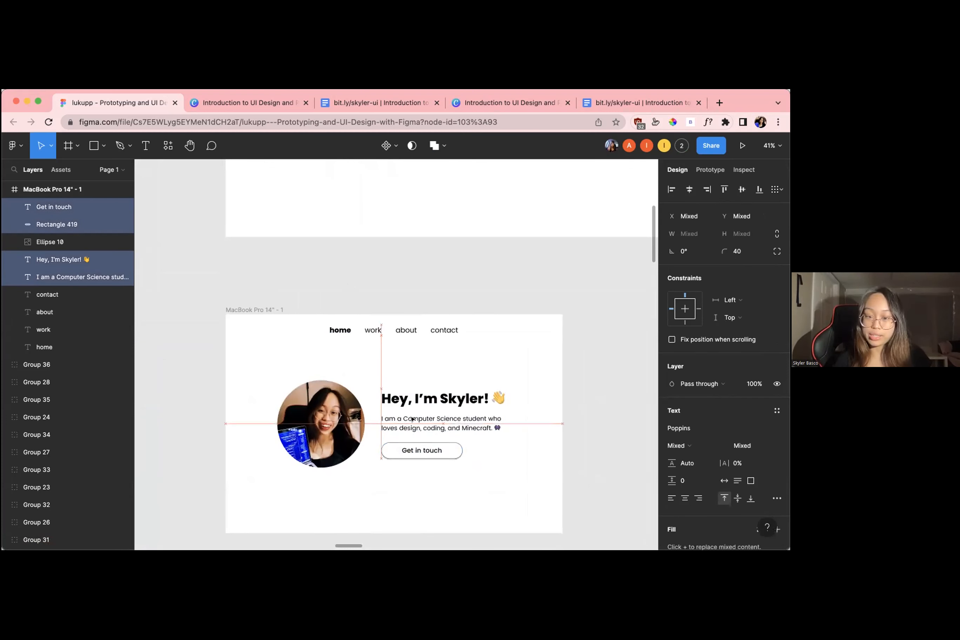
pyautogui.click(475, 494)
# Change the home page frame's background fill to a solid light pink, EFD3E9
pyautogui.click(260, 314)
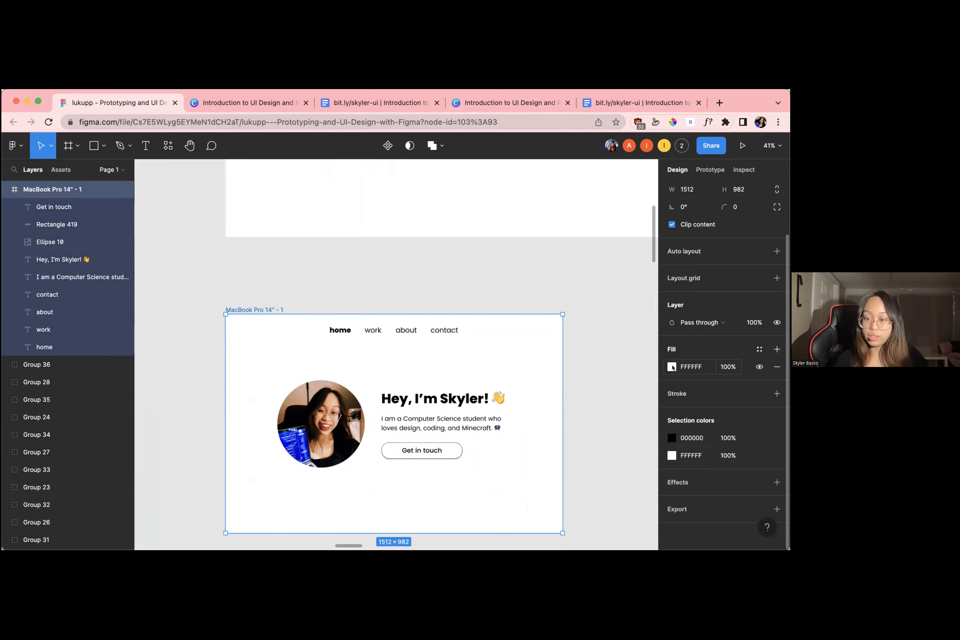
pyautogui.click(672, 366)
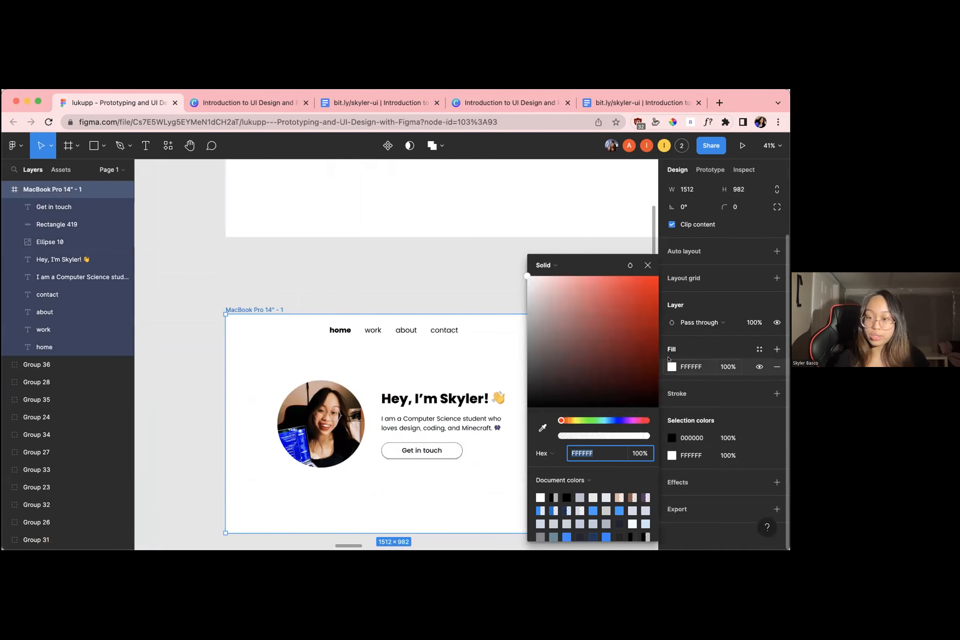
pyautogui.click(647, 265)
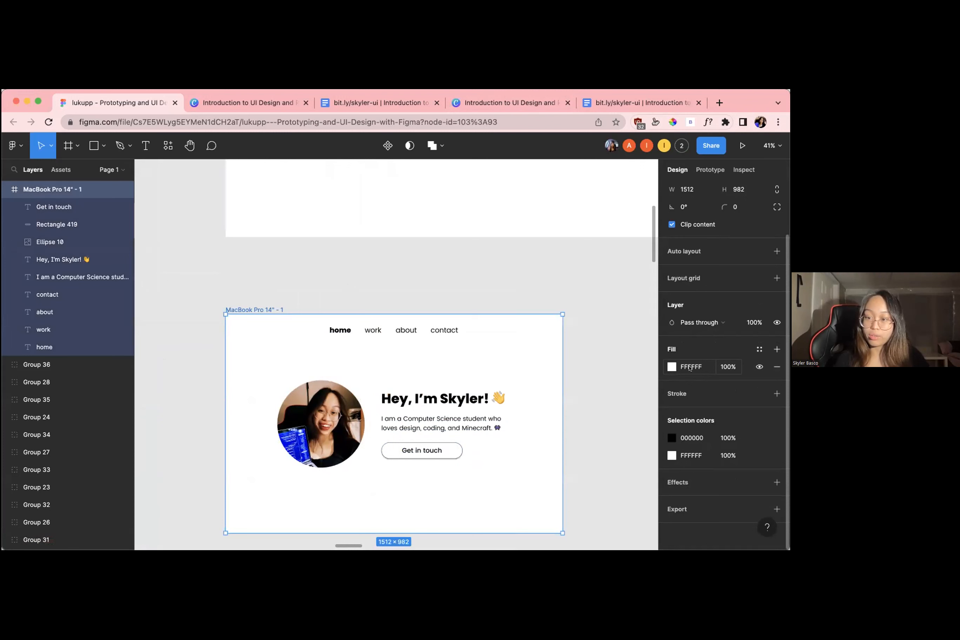
pyautogui.click(672, 367)
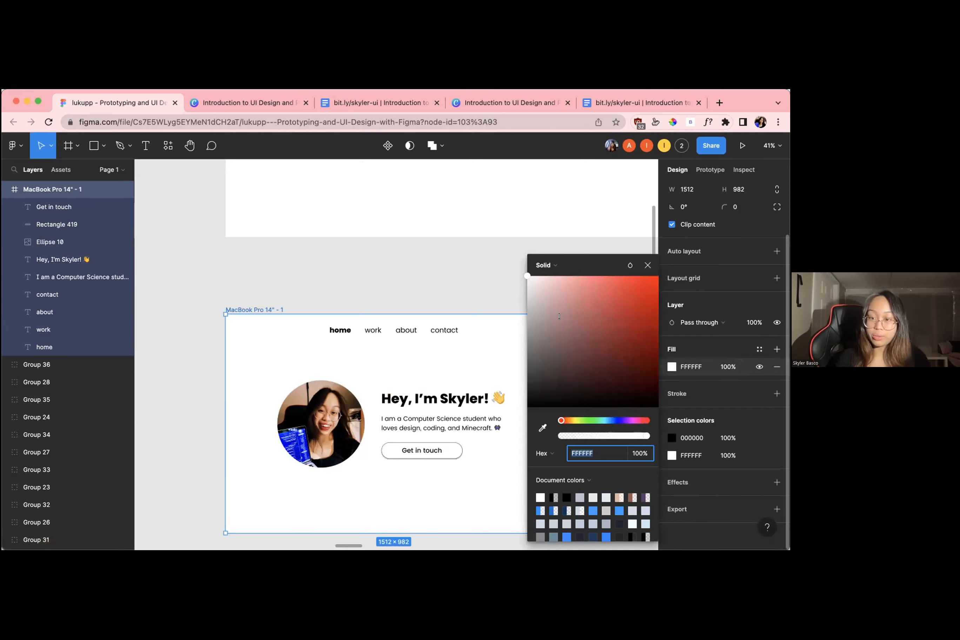
pyautogui.click(598, 349)
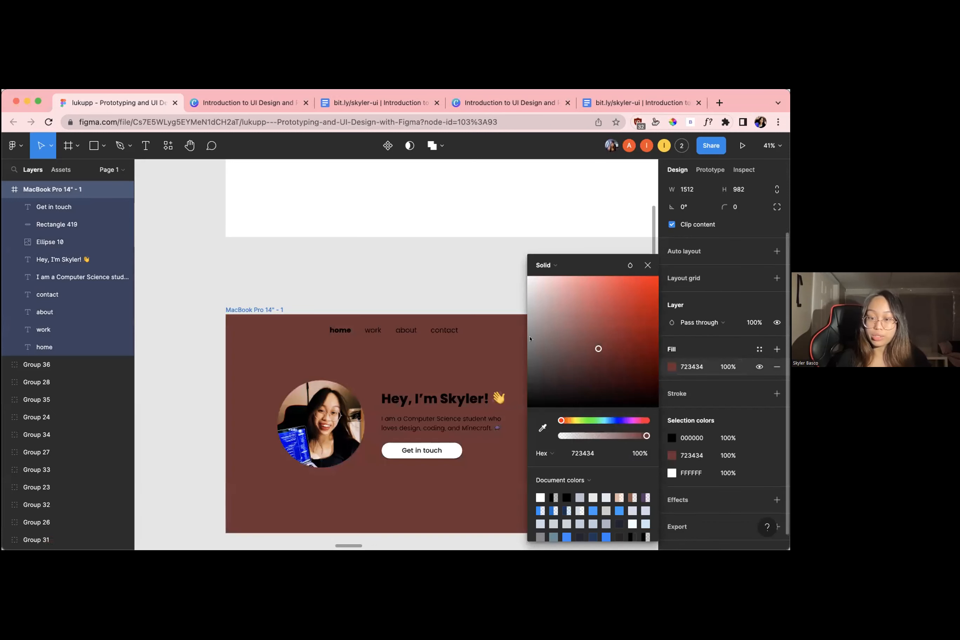
pyautogui.moveTo(598, 349); pyautogui.dragTo(569, 301)
pyautogui.click(617, 371)
pyautogui.moveTo(628, 419); pyautogui.dragTo(636, 420)
pyautogui.moveTo(641, 329); pyautogui.dragTo(540, 287)
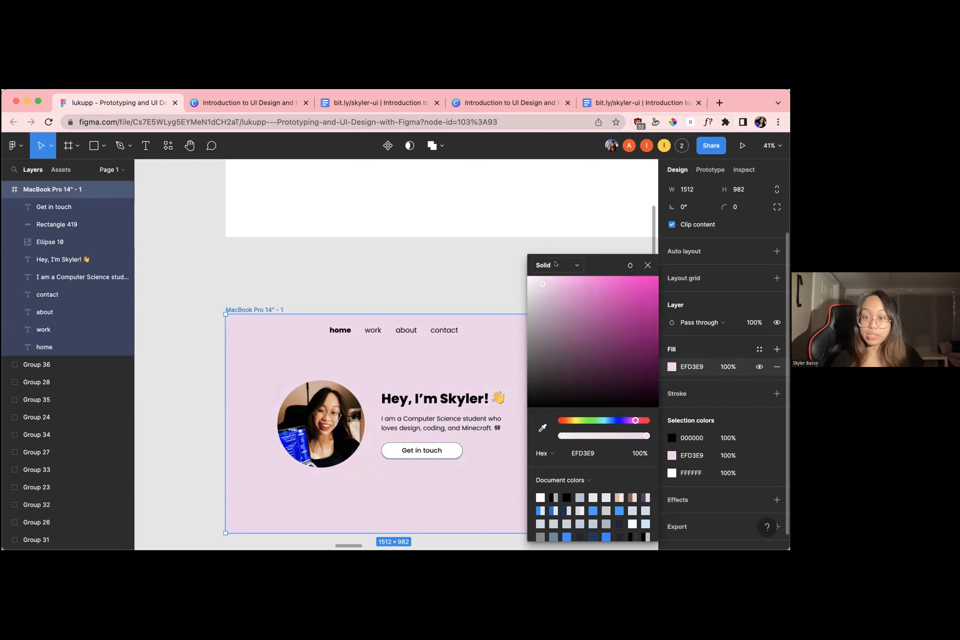
# Convert the frame's fill to a linear gradient and set its end stop to 100% opacity
pyautogui.click(555, 264)
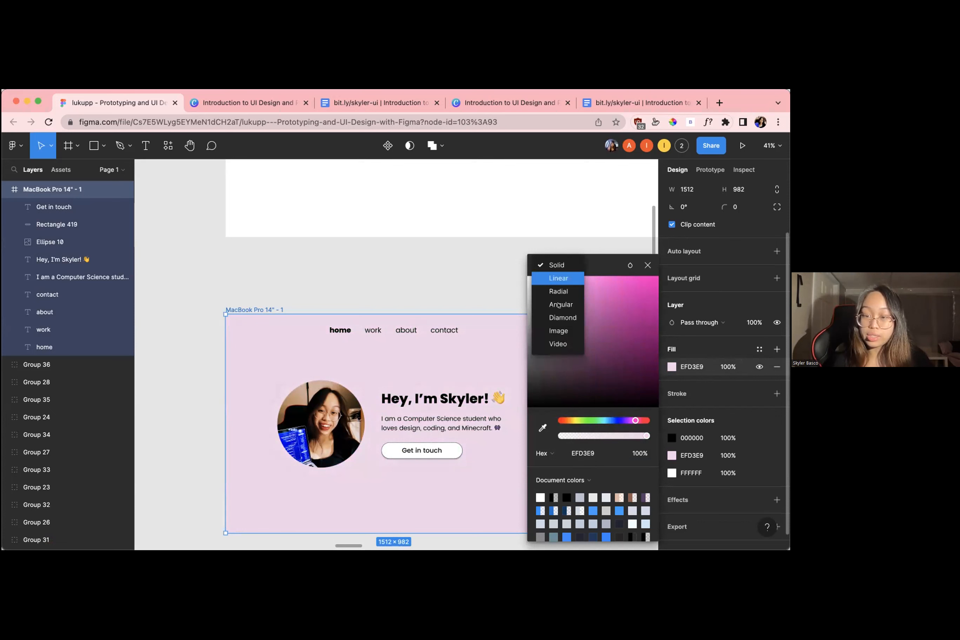
pyautogui.click(558, 279)
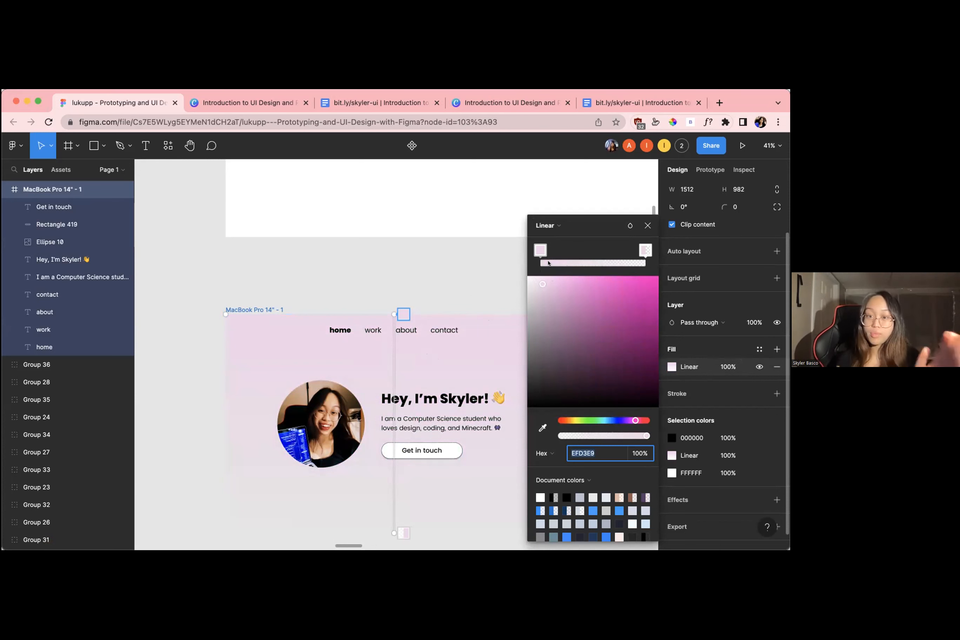
pyautogui.click(540, 250)
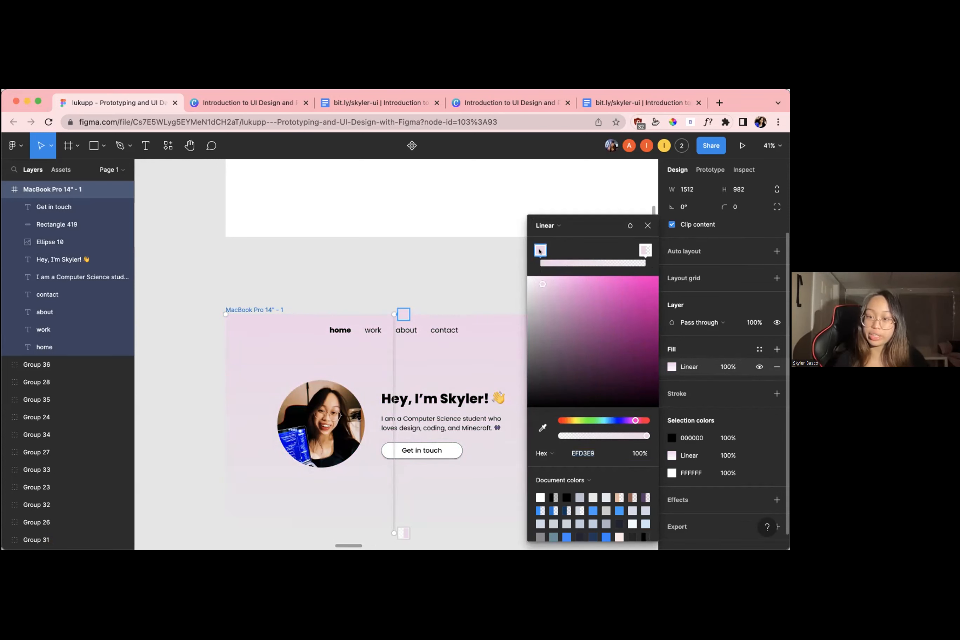
pyautogui.click(643, 250)
pyautogui.click(637, 420)
pyautogui.click(636, 453)
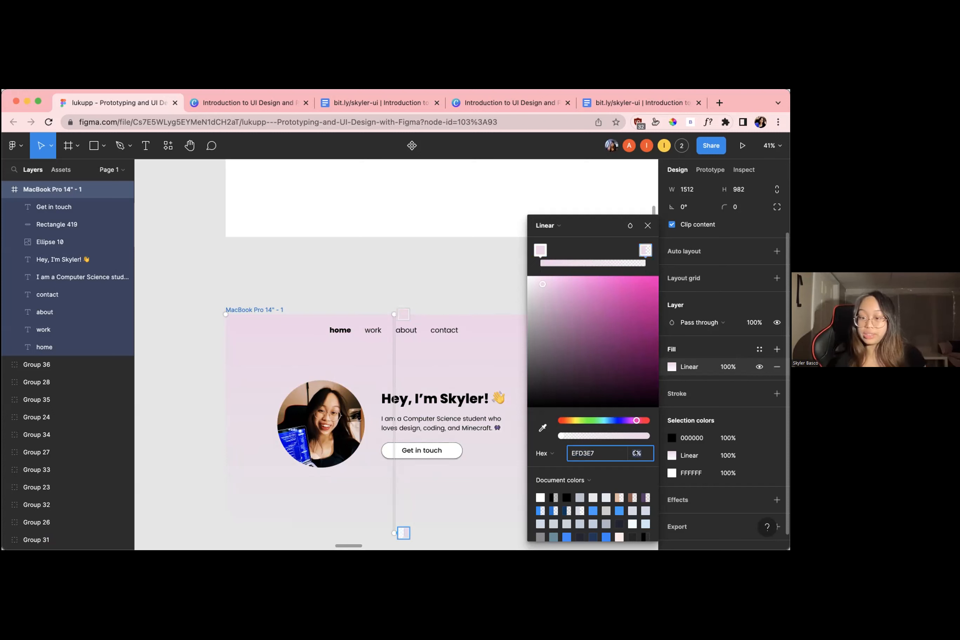
pyautogui.write('100')
pyautogui.press('Return')
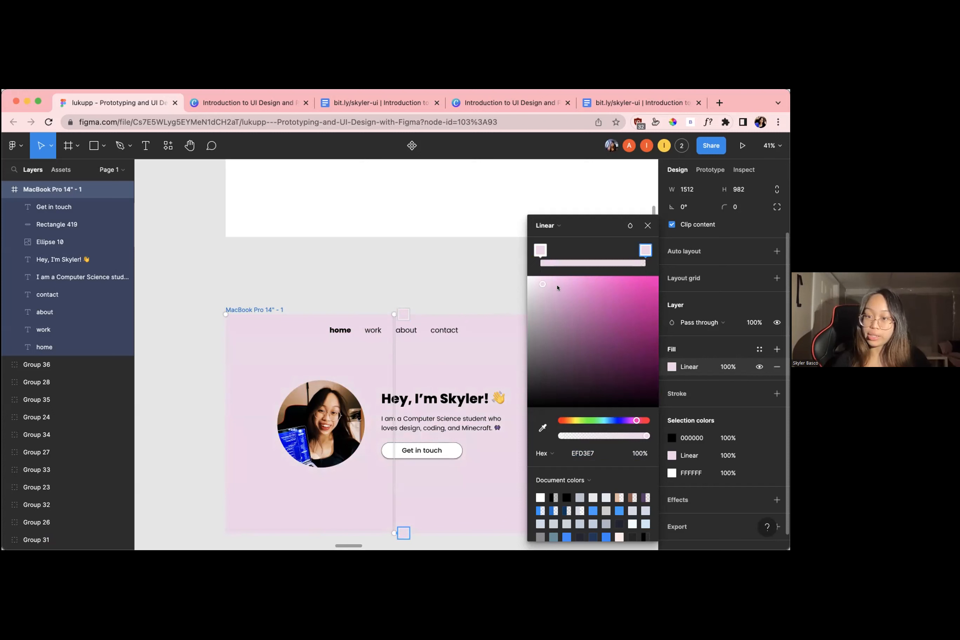
# Colour the gradient's end stop light blue B8C6EA
pyautogui.click(614, 421)
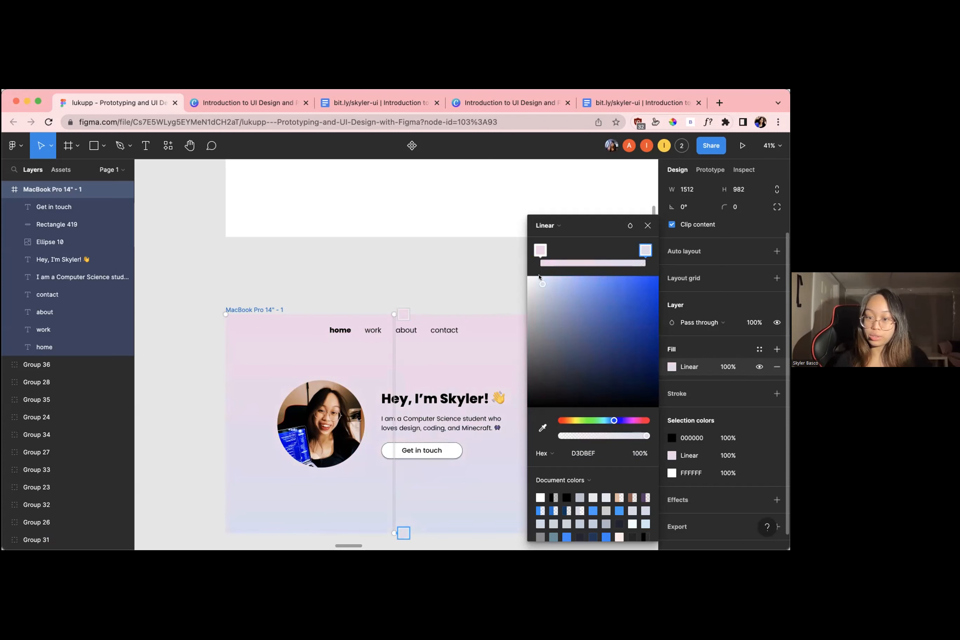
pyautogui.click(552, 285)
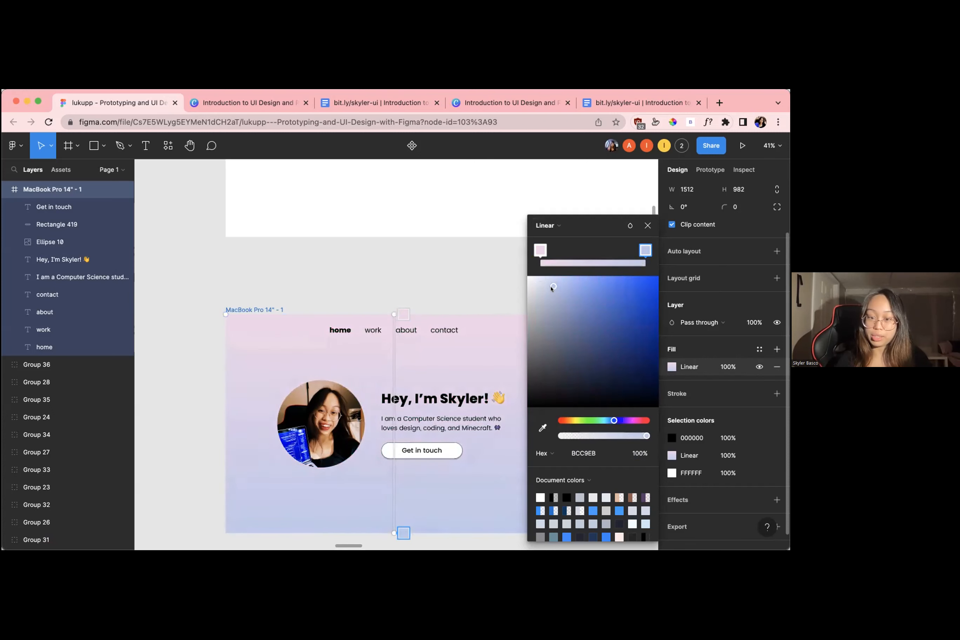
pyautogui.moveTo(550, 288); pyautogui.dragTo(552, 289)
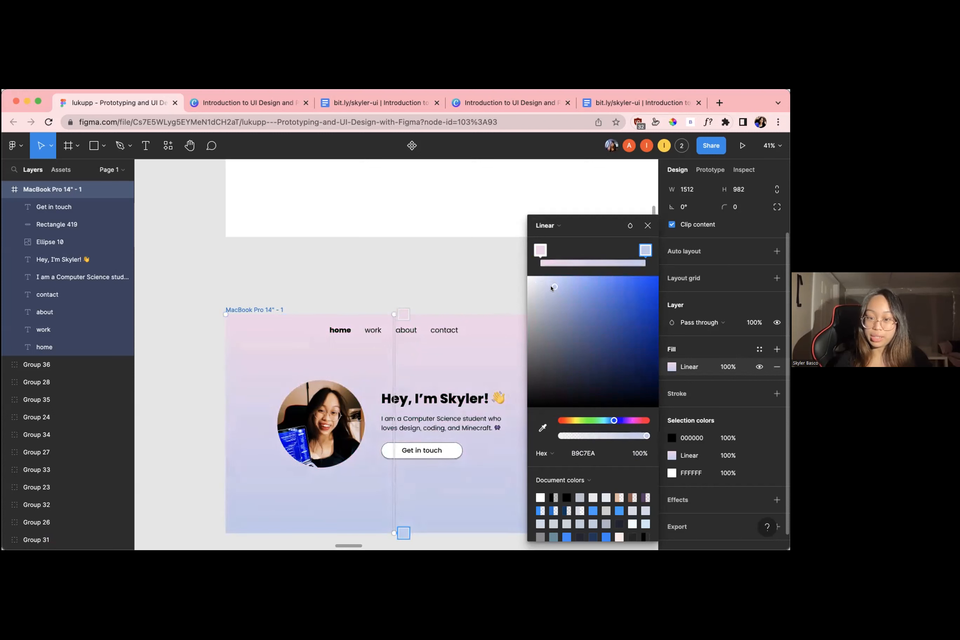
# Recolour the gradient's start stop to light purple E8CAF2 and deselect the frame
pyautogui.click(540, 250)
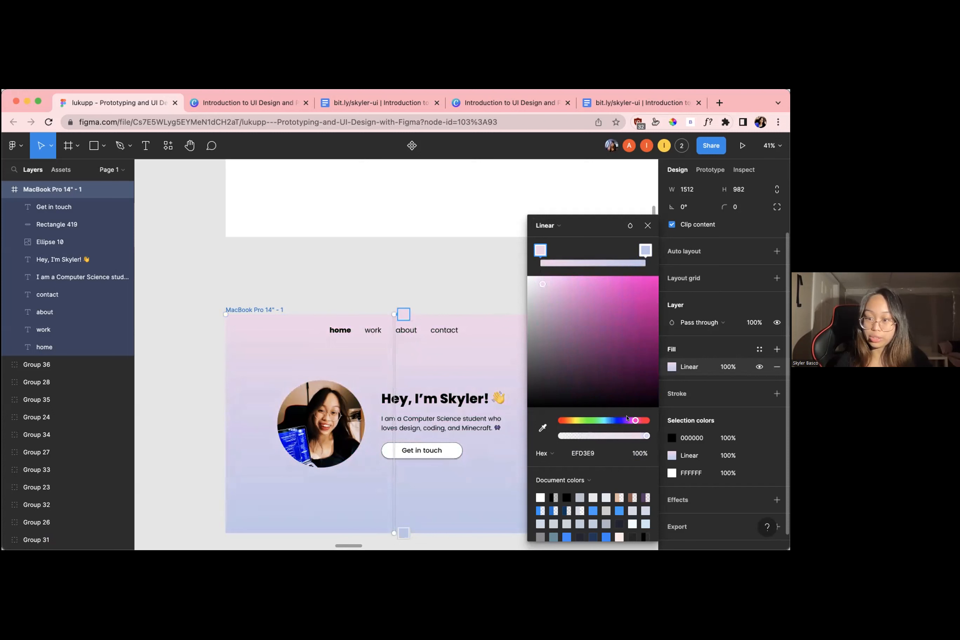
pyautogui.click(627, 420)
pyautogui.moveTo(539, 279)
pyautogui.mouseDown()
pyautogui.moveTo(565, 285)
pyautogui.moveTo(548, 286)
pyautogui.mouseUp()
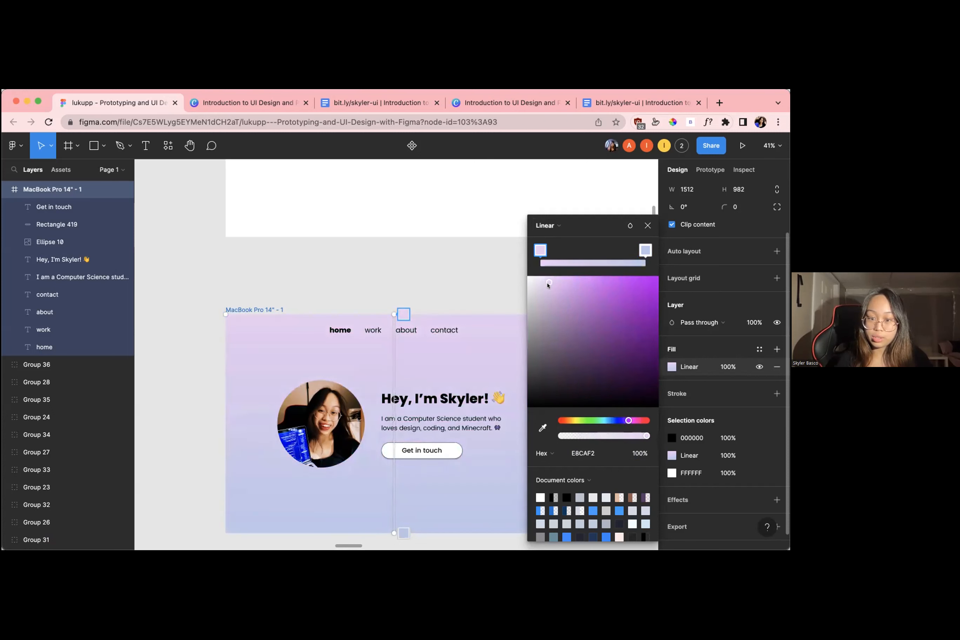
pyautogui.press('Escape')
pyautogui.click(555, 261)
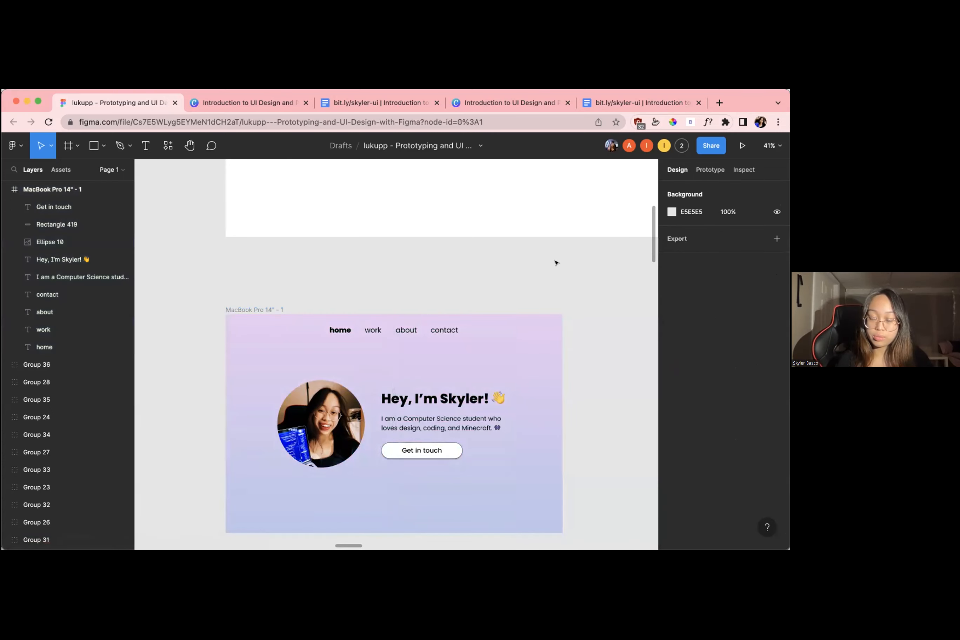
# Look over the sample pages and the workshop participants' home page frames across the canvas
pyautogui.scroll(-5, 555, 262)
pyautogui.scroll(-2, 556, 262)
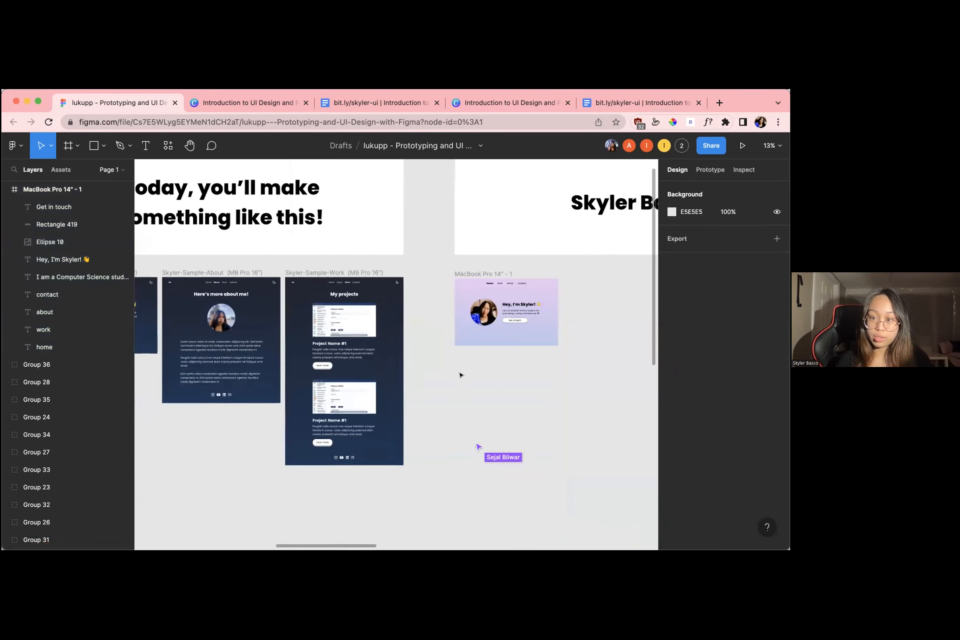
pyautogui.scroll(-6, 503, 411)
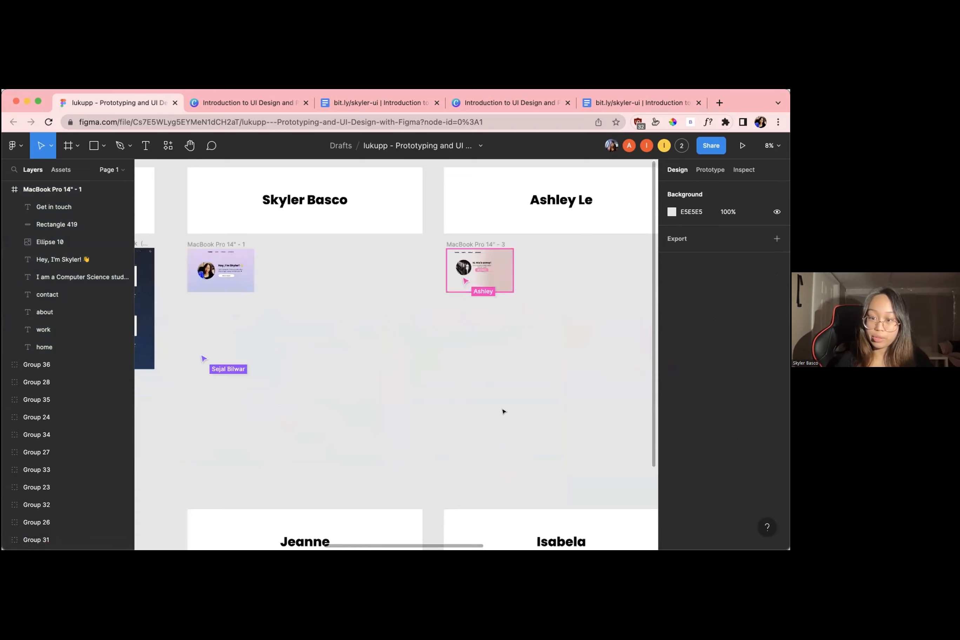
pyautogui.hscroll(10, 503, 411)
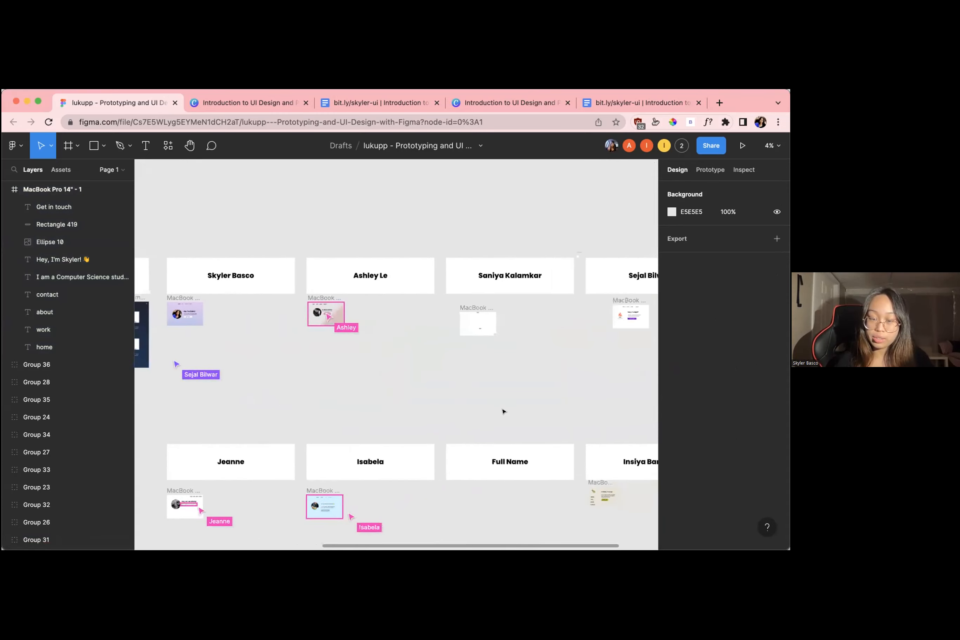
pyautogui.hscroll(-6, 304, 348)
pyautogui.scroll(5, 296, 343)
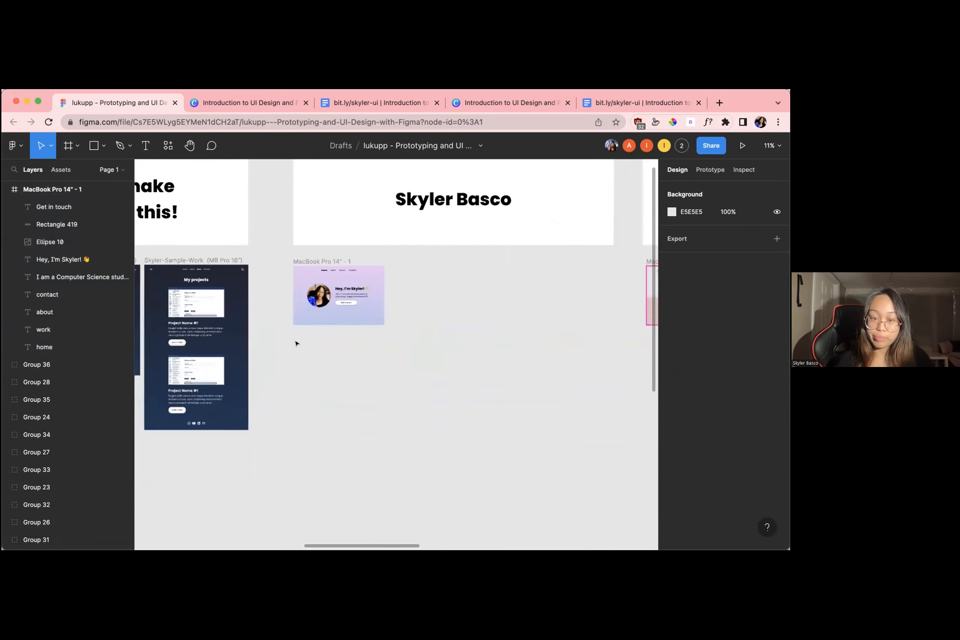
pyautogui.scroll(10, 410, 321)
# Review the home page frame's linear gradient fill, checking the fill type options and the end stop's colour, and deselect the frame
pyautogui.click(408, 358)
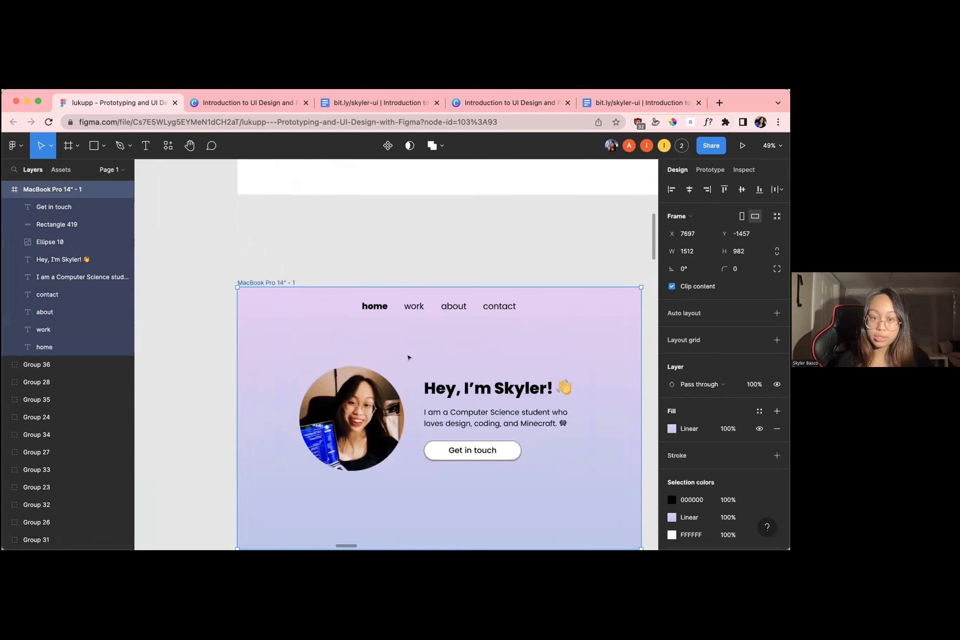
pyautogui.scroll(-1, 578, 413)
pyautogui.click(673, 428)
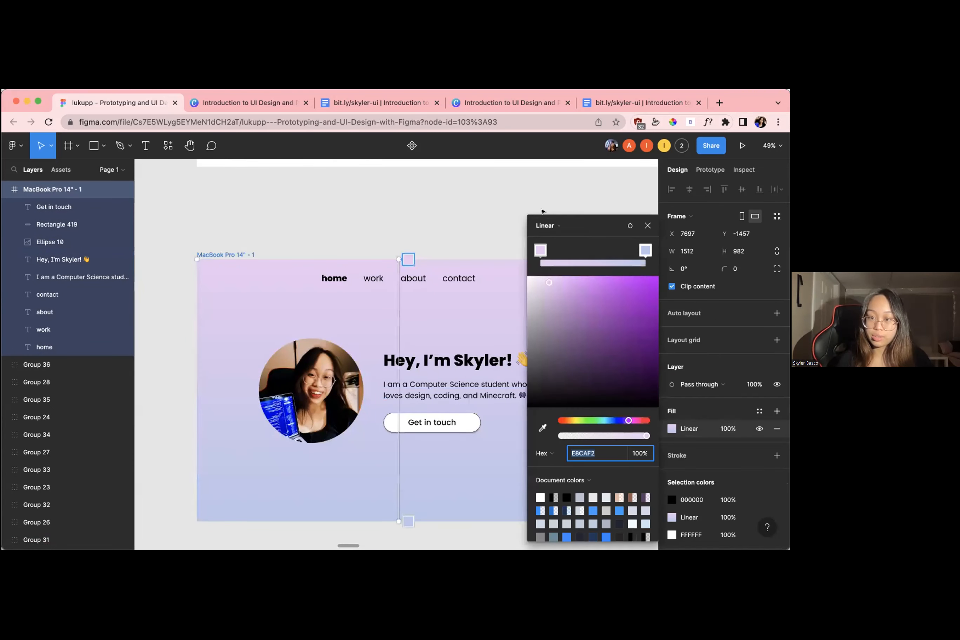
pyautogui.click(542, 225)
pyautogui.click(542, 225)
pyautogui.click(542, 226)
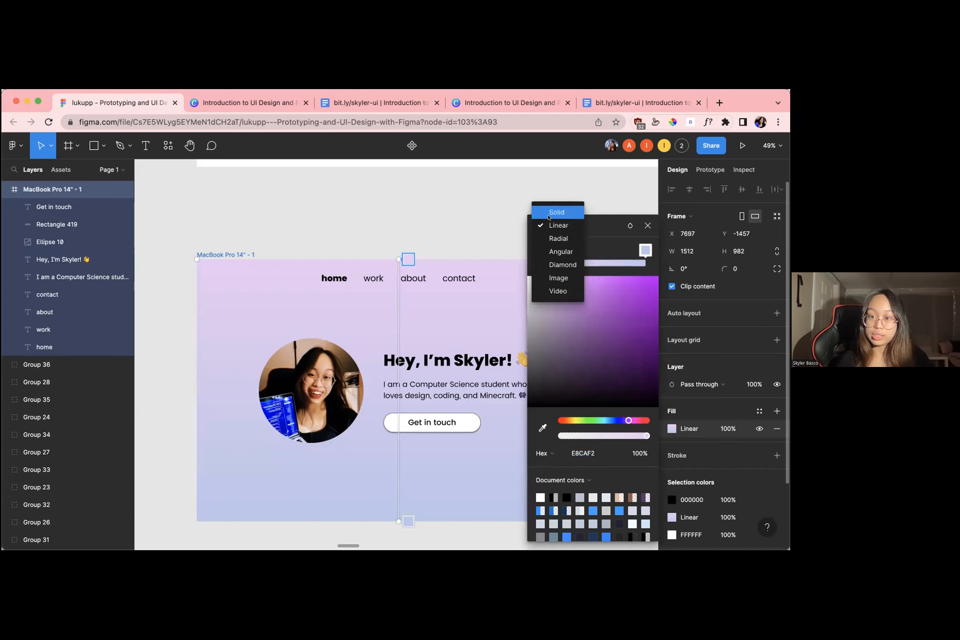
pyautogui.click(550, 225)
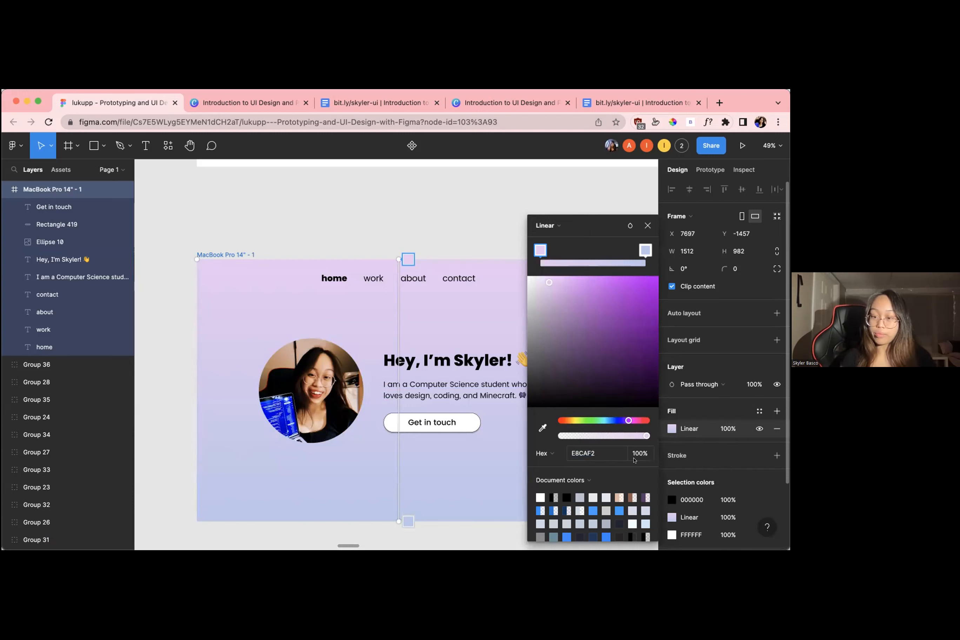
pyautogui.click(644, 250)
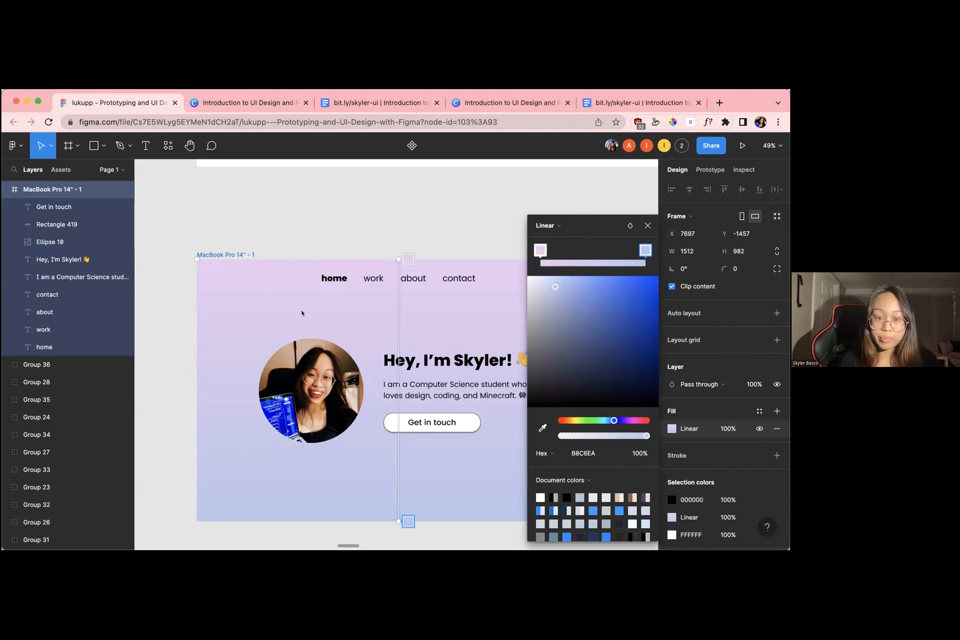
pyautogui.click(647, 222)
pyautogui.click(646, 220)
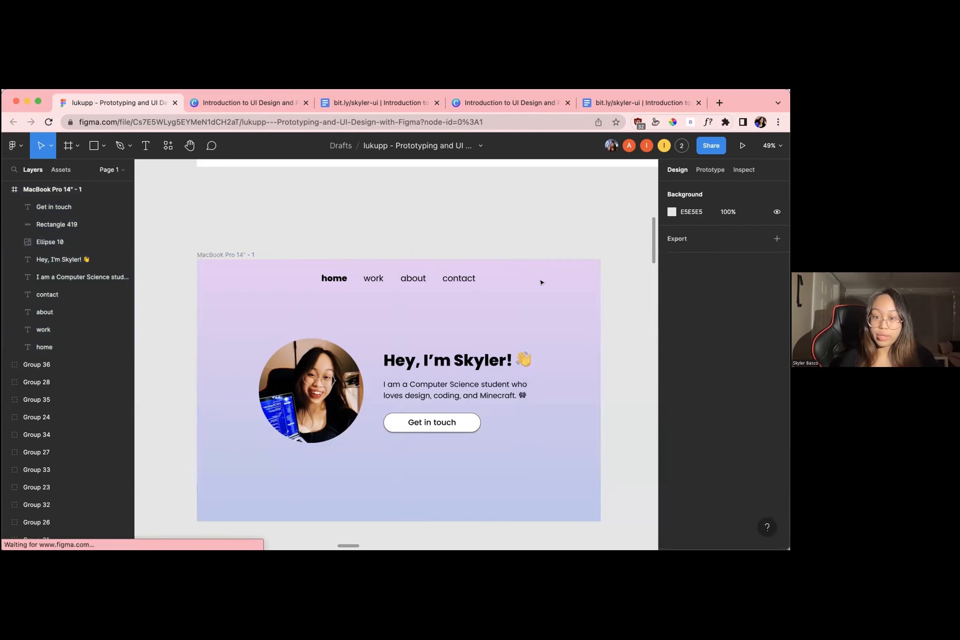
# Look over the participants' home page frames and examine the sample pages, including the social icons on the sample home page
pyautogui.scroll(-4, 541, 282)
pyautogui.scroll(-8, 541, 282)
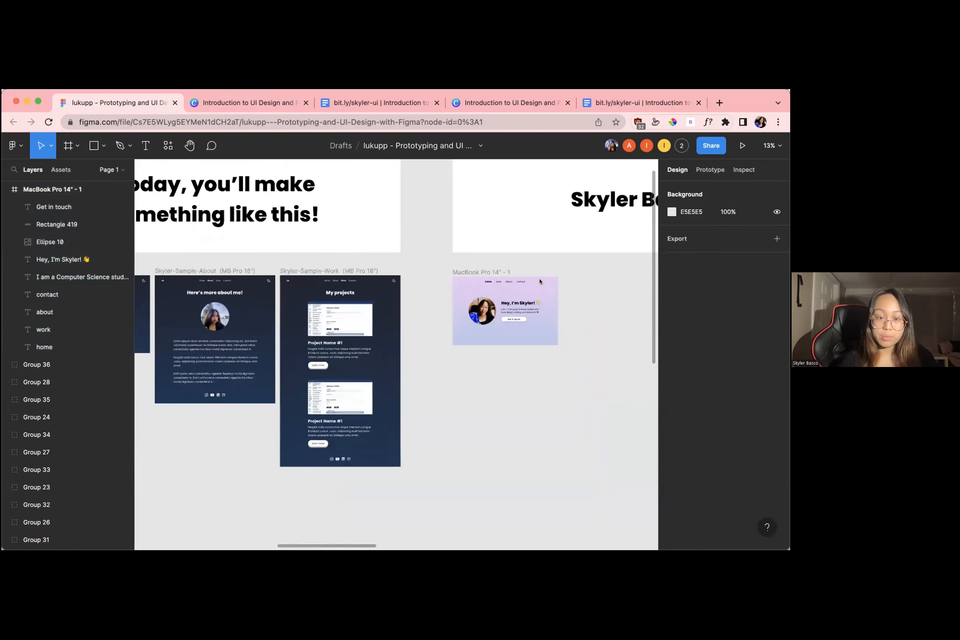
pyautogui.hscroll(-5, 540, 281)
pyautogui.scroll(6, 541, 281)
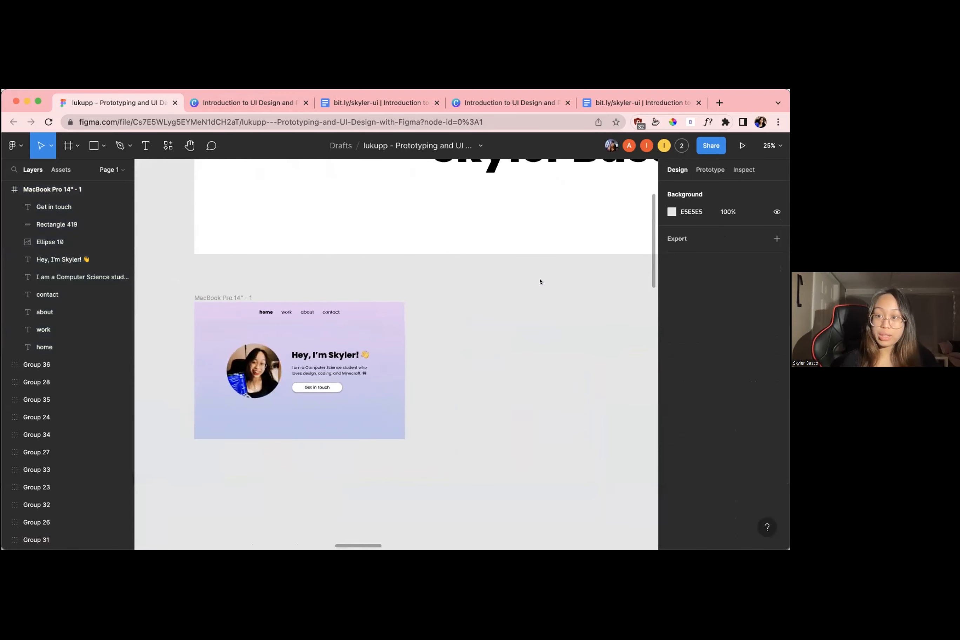
pyautogui.scroll(-3, 540, 282)
pyautogui.scroll(-1, 540, 281)
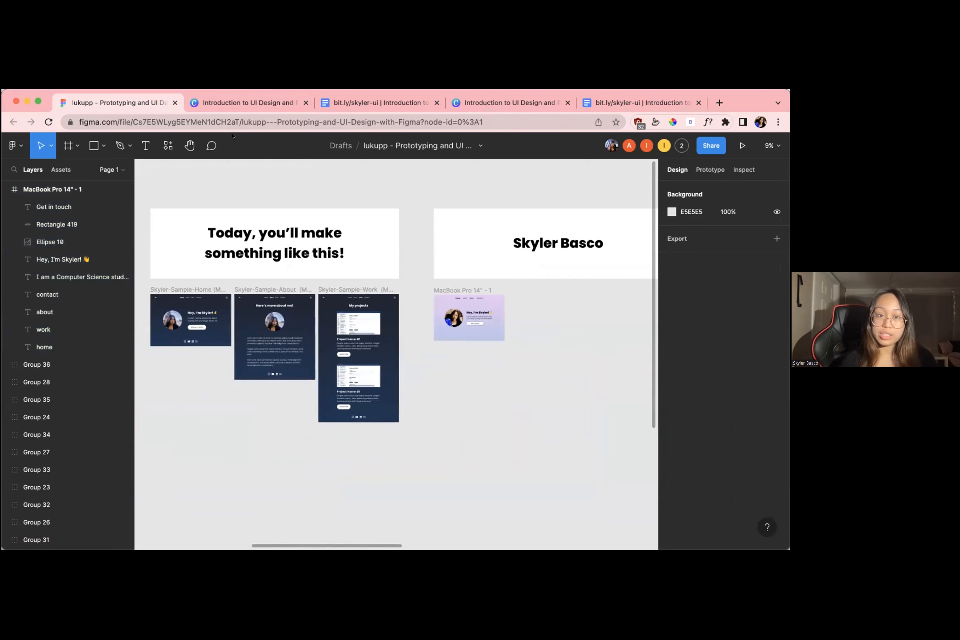
pyautogui.scroll(-1, 240, 160)
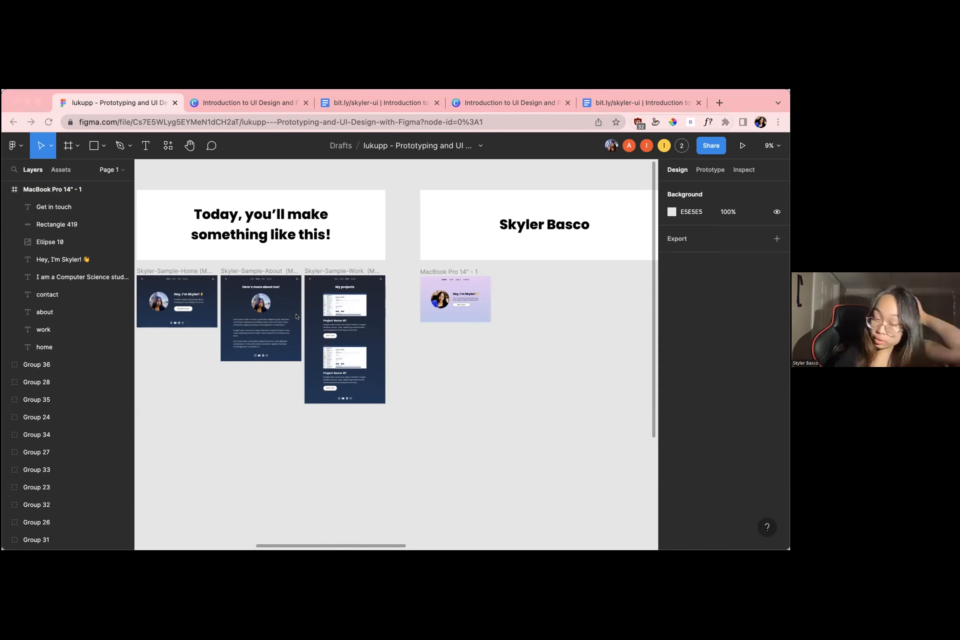
pyautogui.hscroll(5, 532, 365)
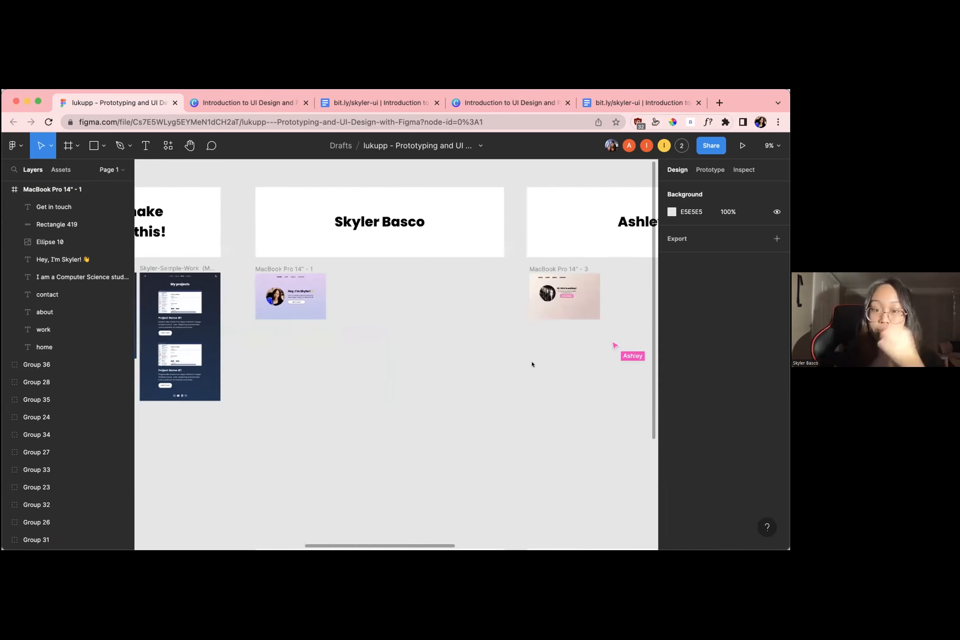
pyautogui.scroll(-5, 532, 364)
pyautogui.hscroll(3, 533, 365)
pyautogui.scroll(-2, 533, 364)
pyautogui.scroll(1, 532, 364)
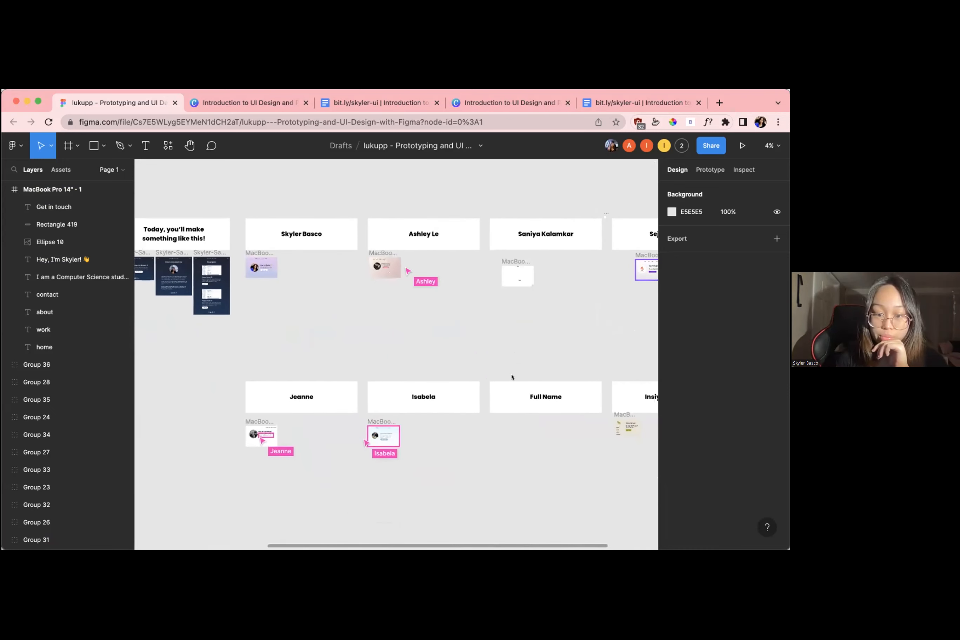
pyautogui.scroll(2, 393, 362)
pyautogui.hscroll(-1, 392, 363)
pyautogui.scroll(2, 382, 364)
pyautogui.hscroll(-1, 383, 364)
pyautogui.scroll(5, 302, 398)
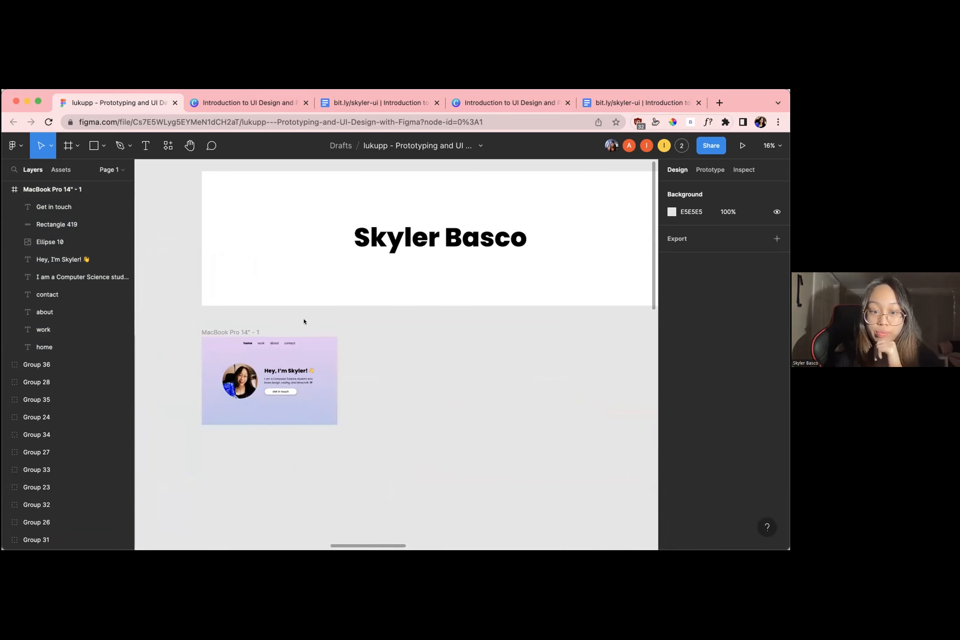
pyautogui.scroll(1, 375, 338)
pyautogui.hscroll(-1, 375, 338)
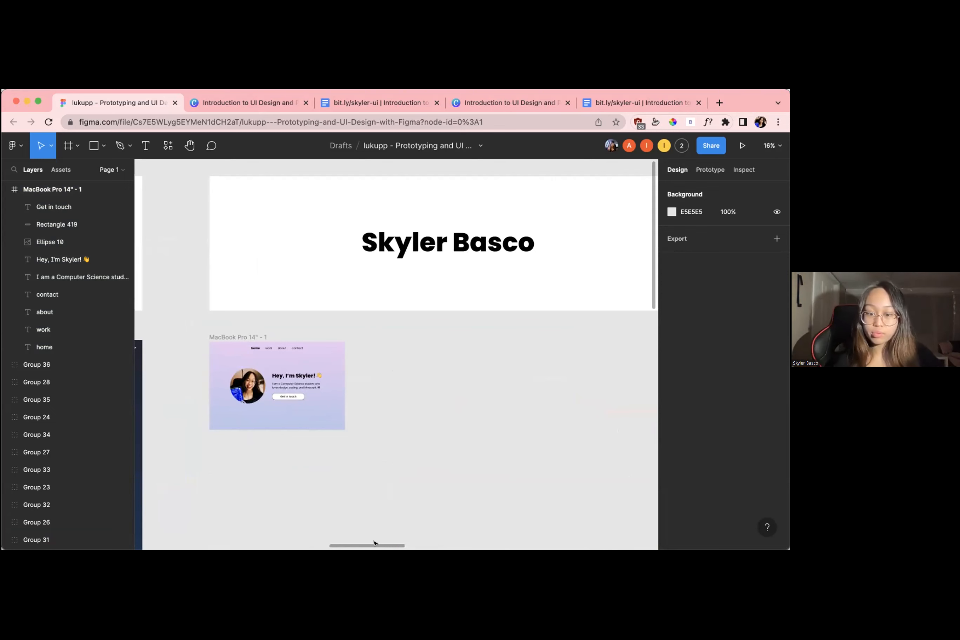
pyautogui.scroll(2, 384, 353)
pyautogui.scroll(-3, 384, 352)
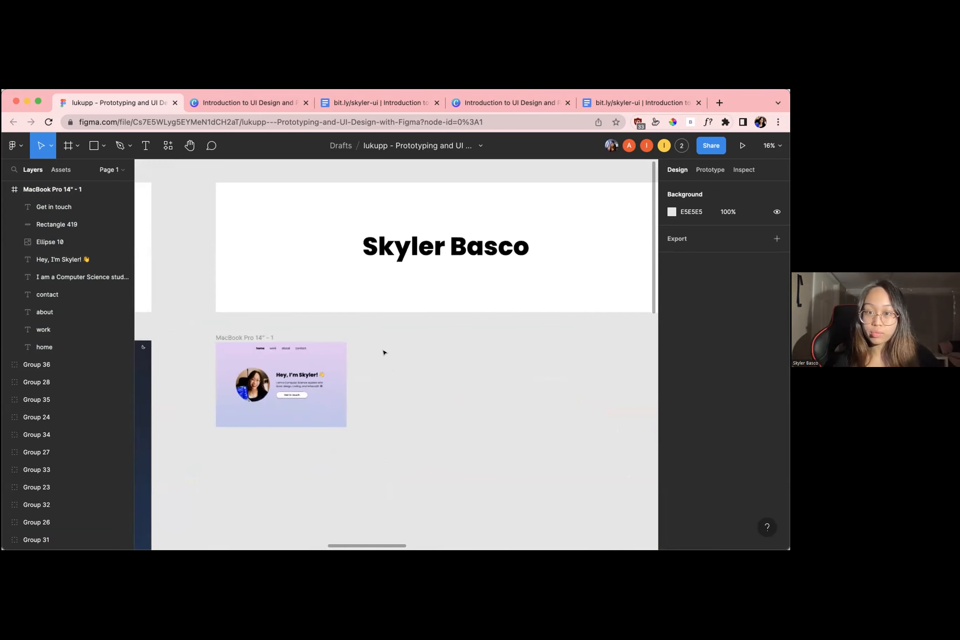
pyautogui.scroll(-5, 384, 352)
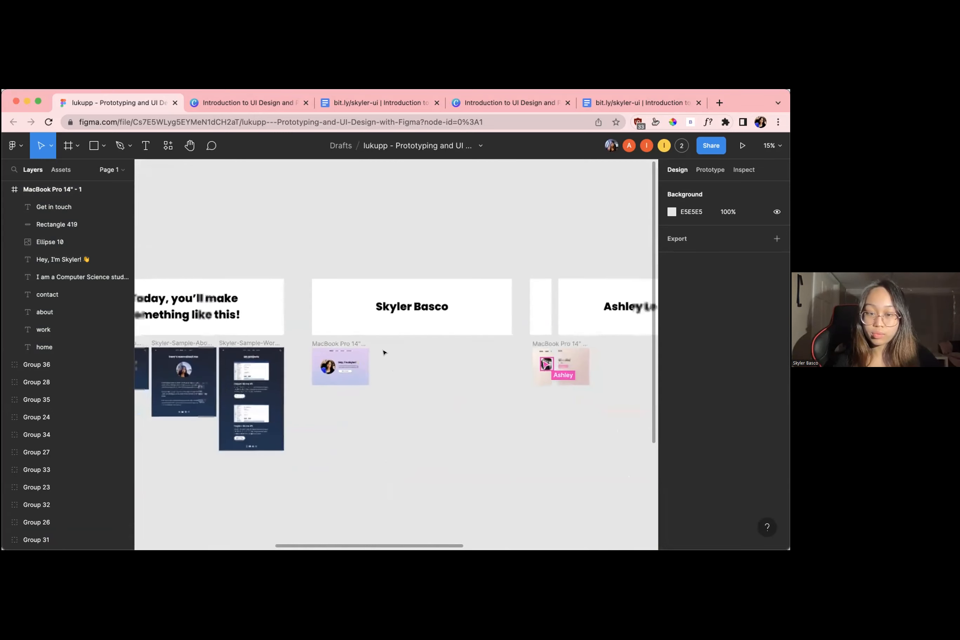
pyautogui.scroll(5, 384, 352)
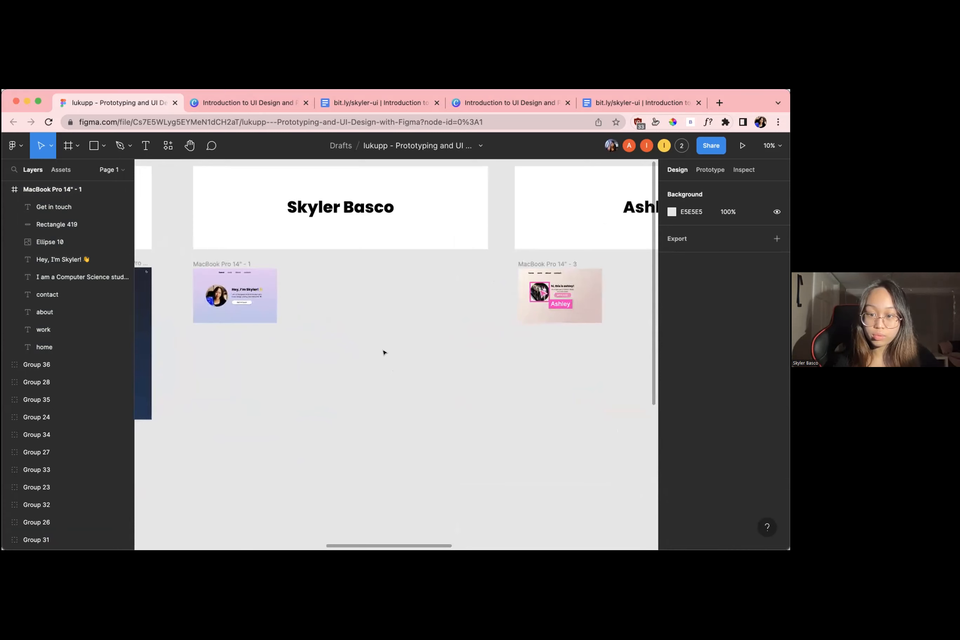
pyautogui.scroll(3, 384, 352)
pyautogui.scroll(2, 384, 353)
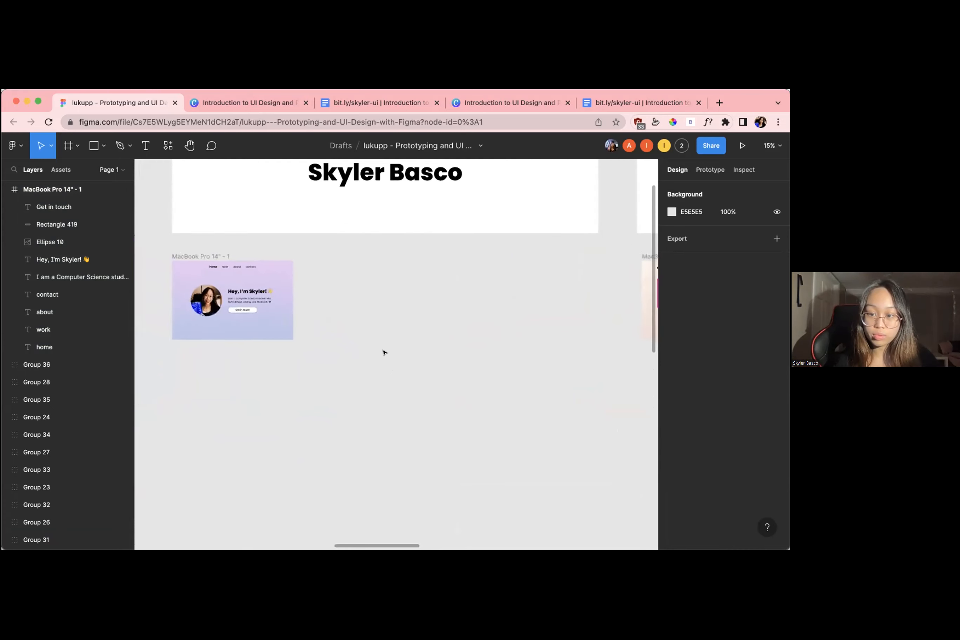
pyautogui.scroll(-5, 384, 353)
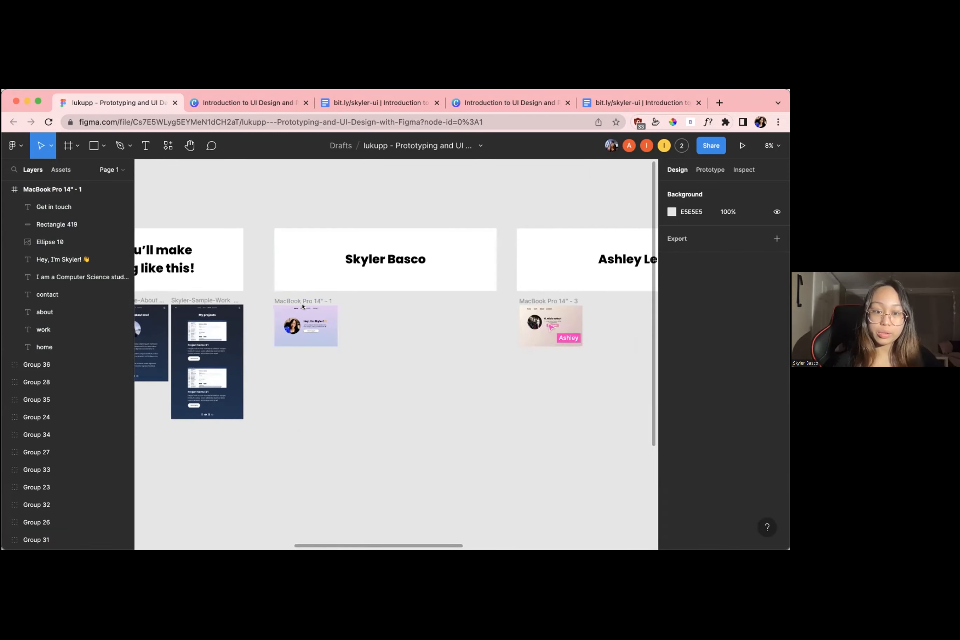
pyautogui.scroll(4, 257, 312)
pyautogui.scroll(-6, 257, 313)
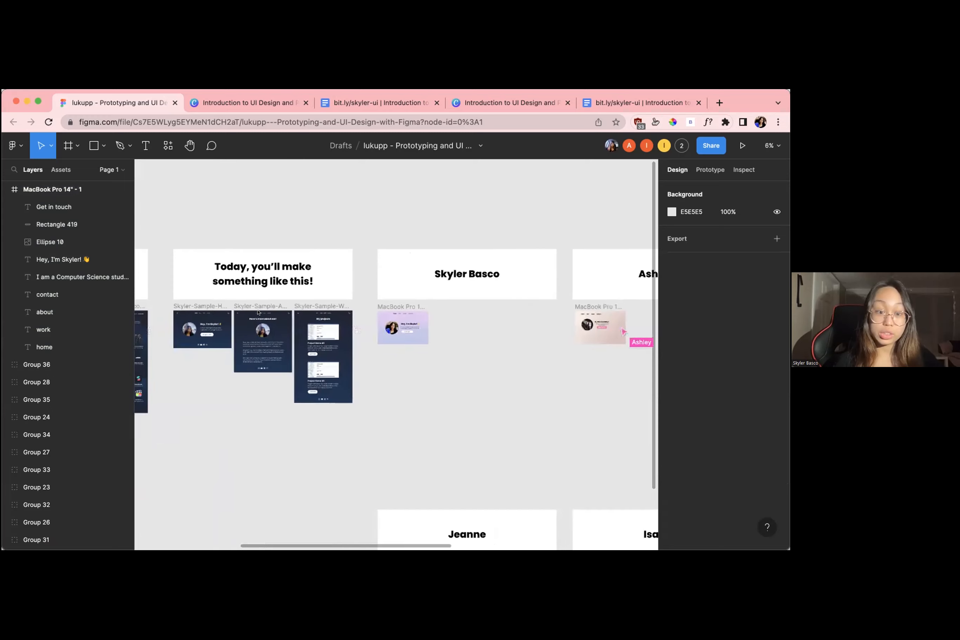
pyautogui.scroll(5, 262, 302)
pyautogui.scroll(2, 261, 302)
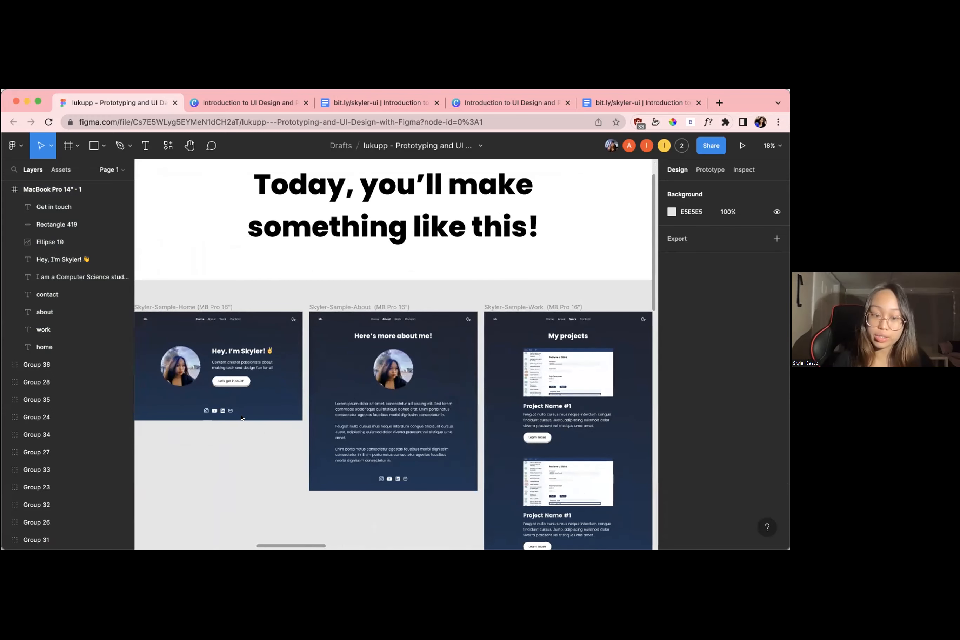
# Select the gradient home page frame and open the plugin browser to find more plugins
pyautogui.hscroll(9, 226, 420)
pyautogui.scroll(4, 424, 346)
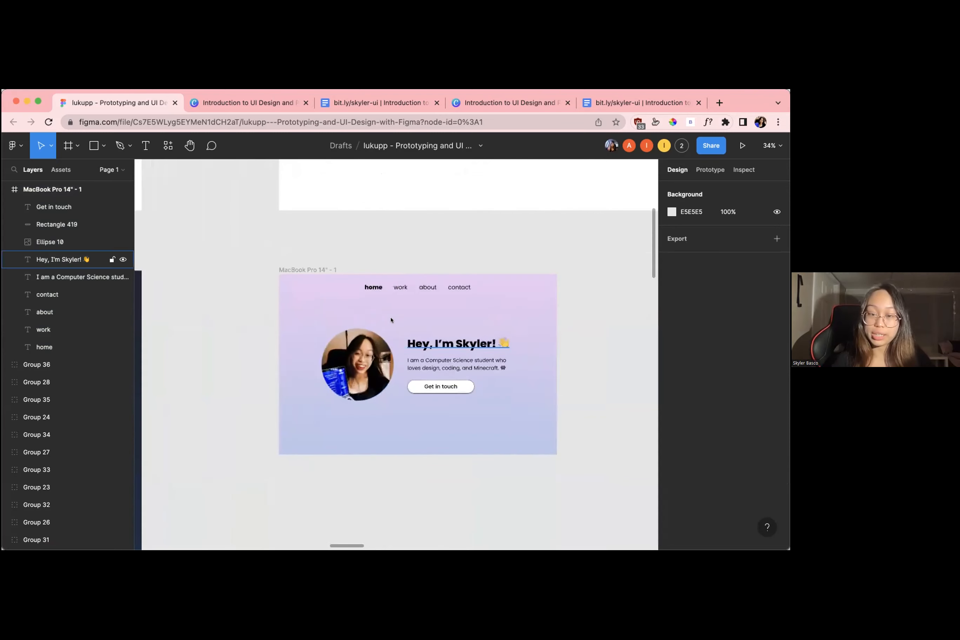
pyautogui.hscroll(1, 383, 313)
pyautogui.click(261, 260)
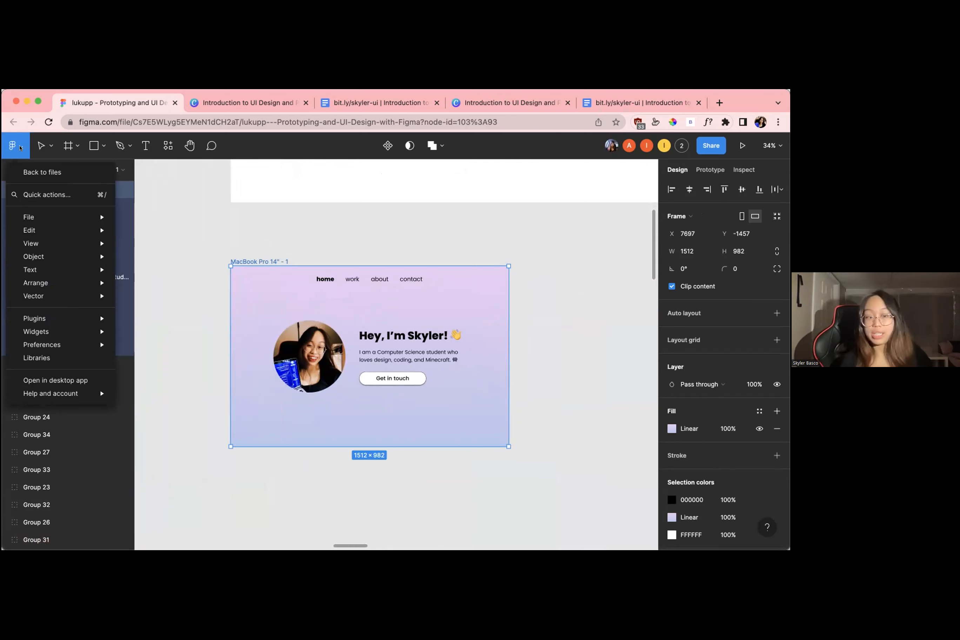
pyautogui.moveTo(25, 218)
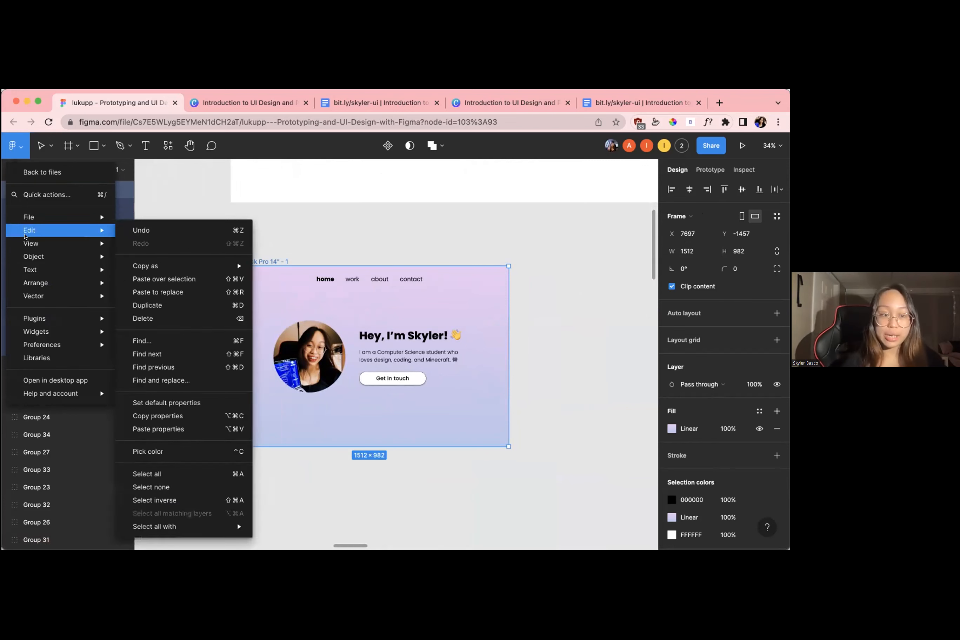
pyautogui.moveTo(33, 294)
pyautogui.moveTo(32, 315)
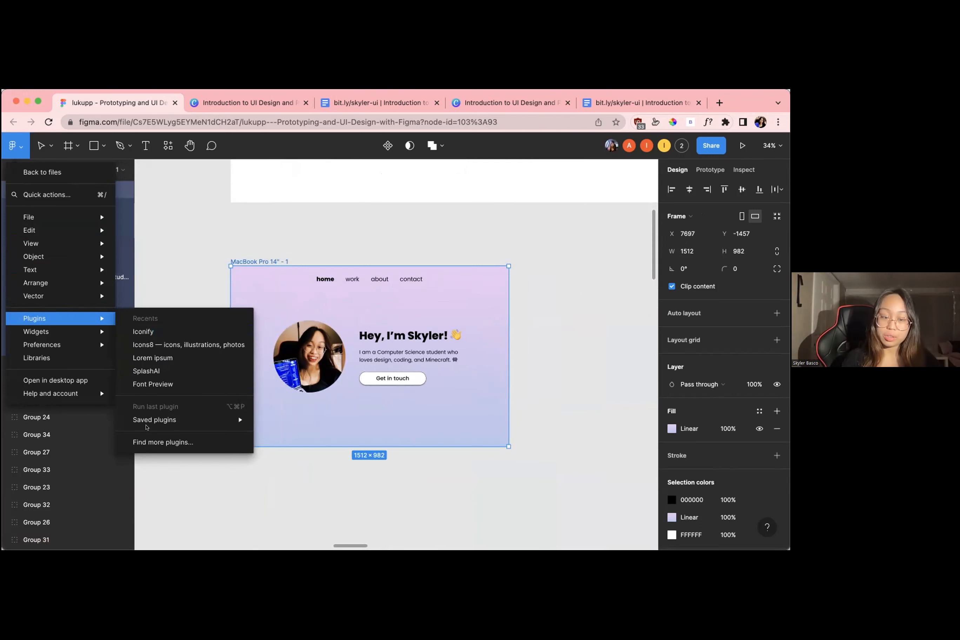
pyautogui.moveTo(147, 429)
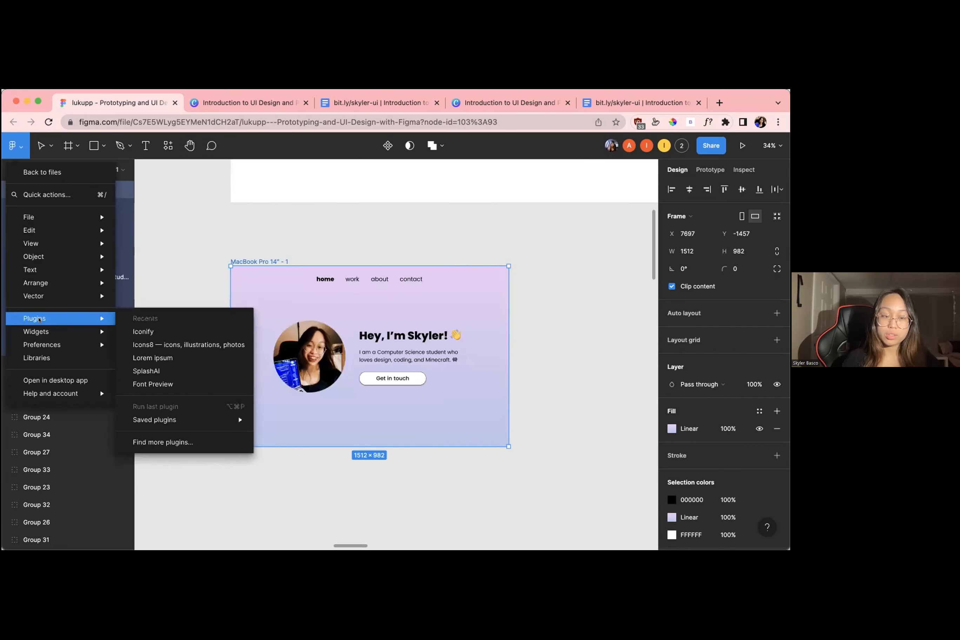
pyautogui.click(179, 443)
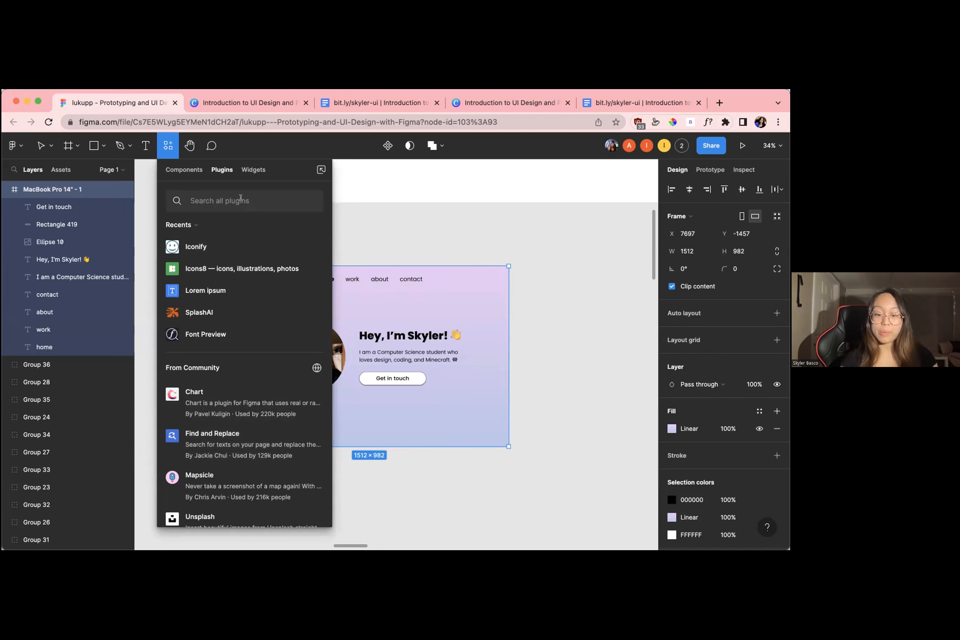
# Search the plugins for iconify and run the Iconify plugin
pyautogui.write('icon')
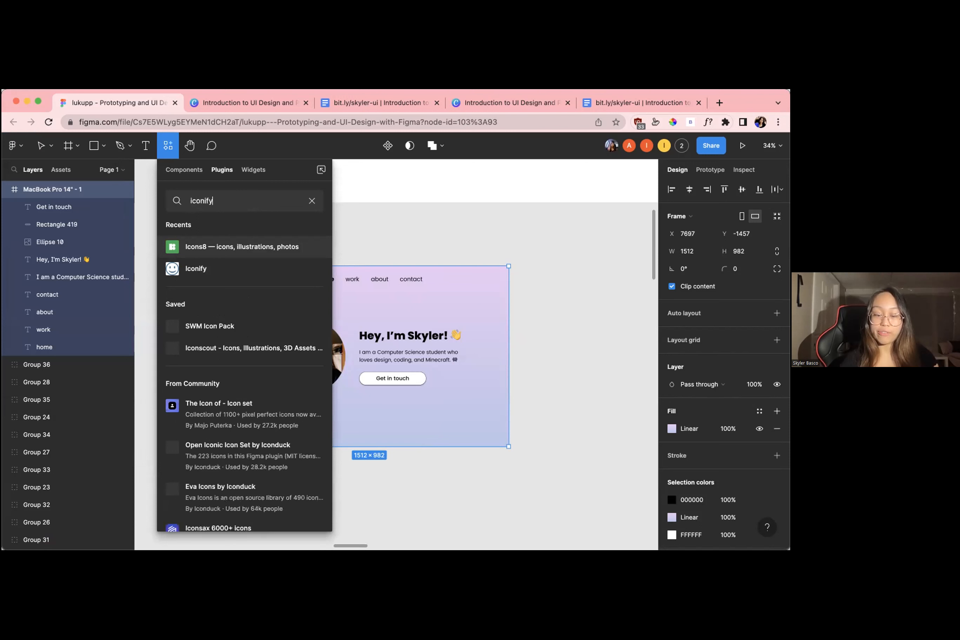
pyautogui.write('ify')
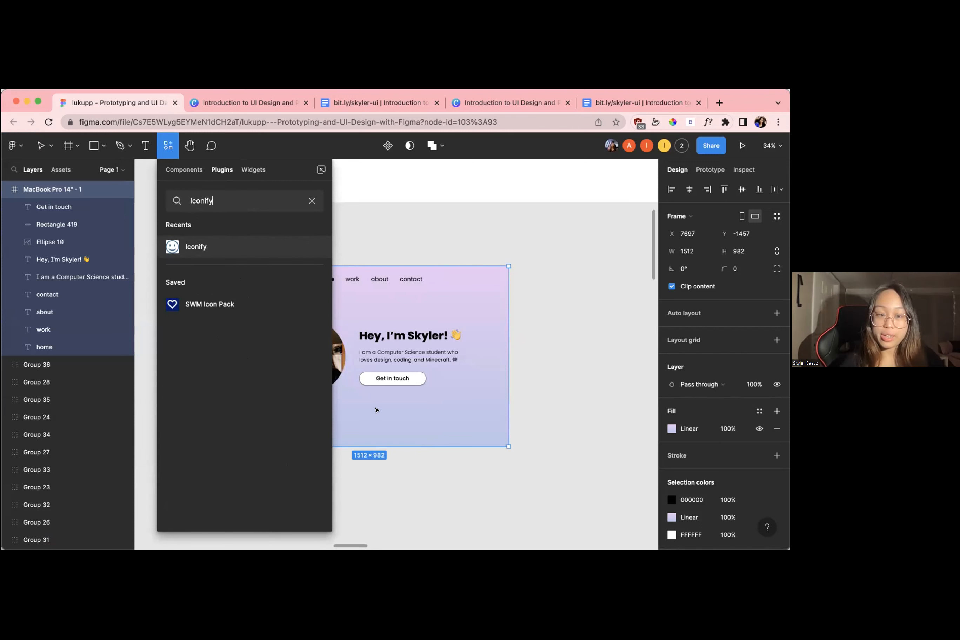
pyautogui.moveTo(206, 241)
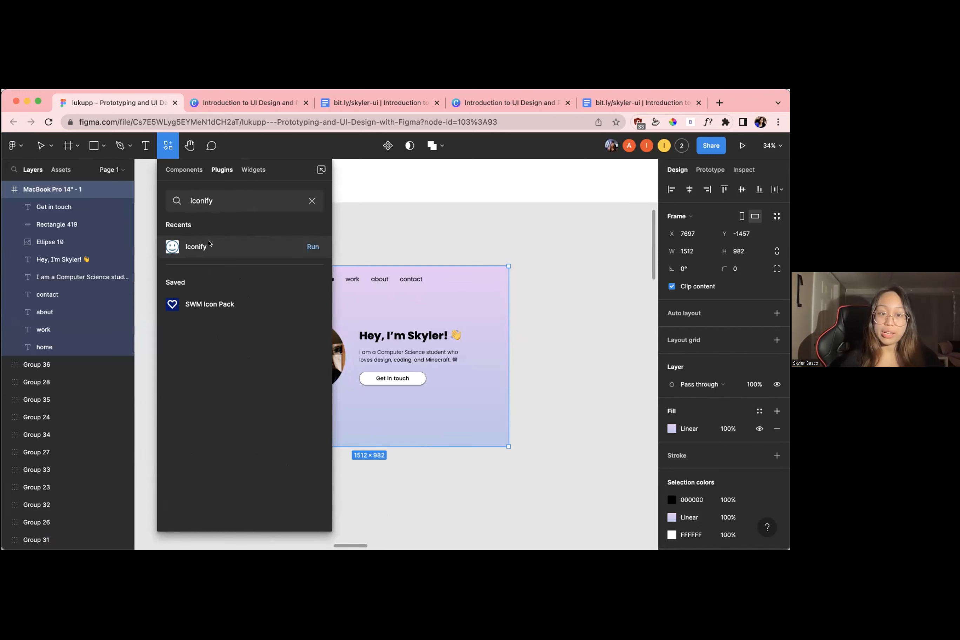
pyautogui.click(312, 246)
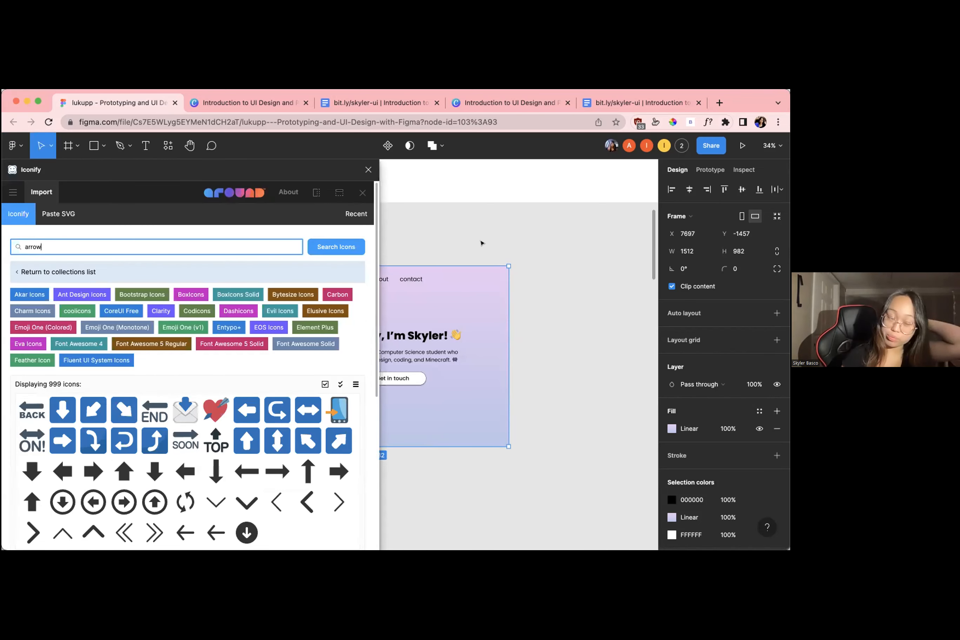
# Replace the arrow query in Iconify with instagram and search the icons
pyautogui.hscroll(-5, 481, 243)
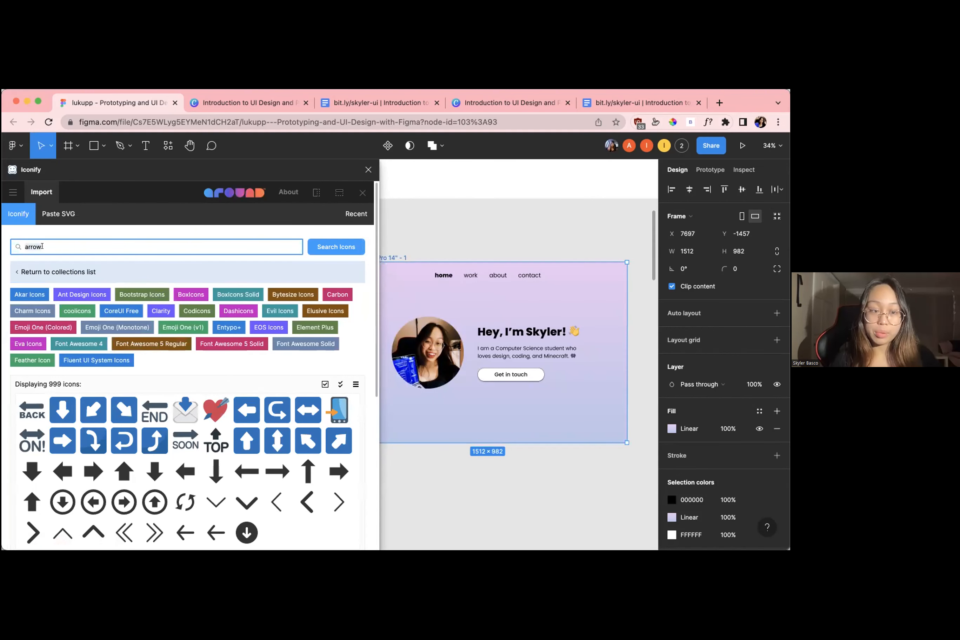
pyautogui.press('BackSpace')
pyautogui.press('BackSpace')
pyautogui.press('BackSpace')
pyautogui.press('BackSpace')
pyautogui.press('BackSpace')
pyautogui.write('insta')
pyautogui.press('Return')
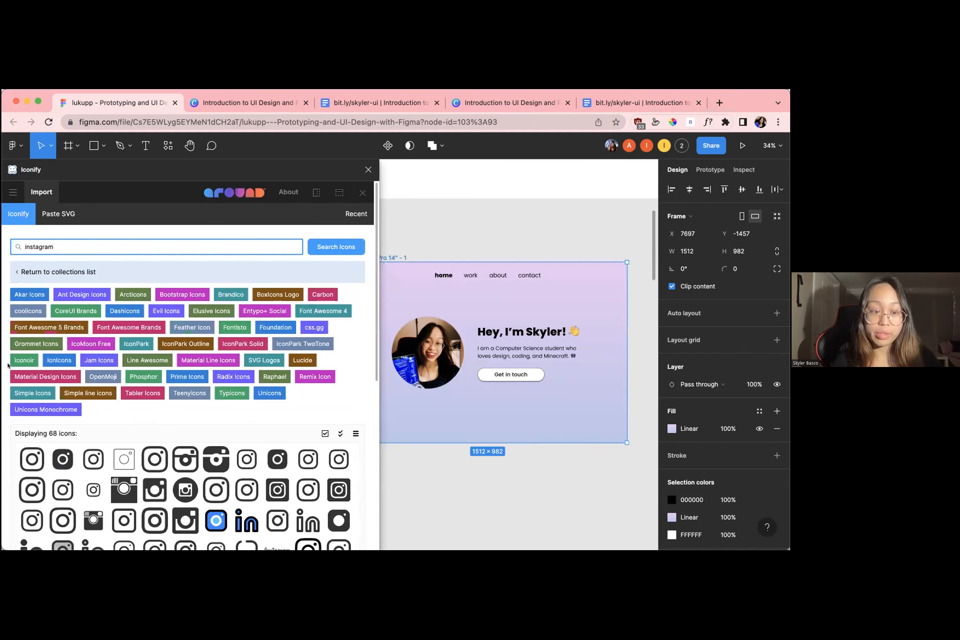
# Choose the akar-icons:instagram-fill icon from the results and import it into the MacBook Pro 14" - 1 frame
pyautogui.scroll(-5, 7, 365)
pyautogui.scroll(5, 8, 365)
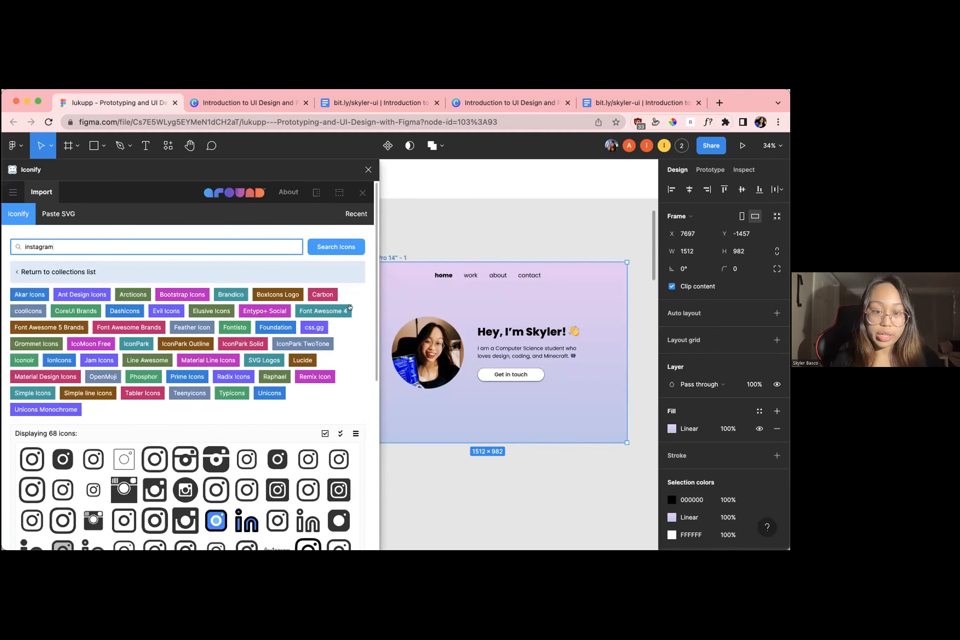
pyautogui.scroll(-2, 342, 247)
pyautogui.click(32, 369)
pyautogui.scroll(-5, 262, 428)
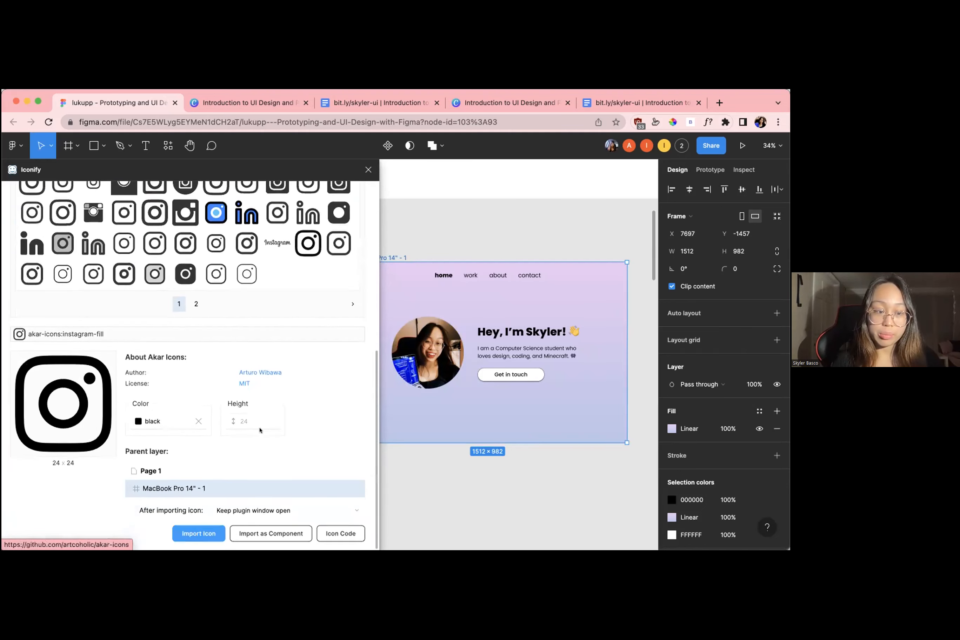
pyautogui.hscroll(-3, 429, 287)
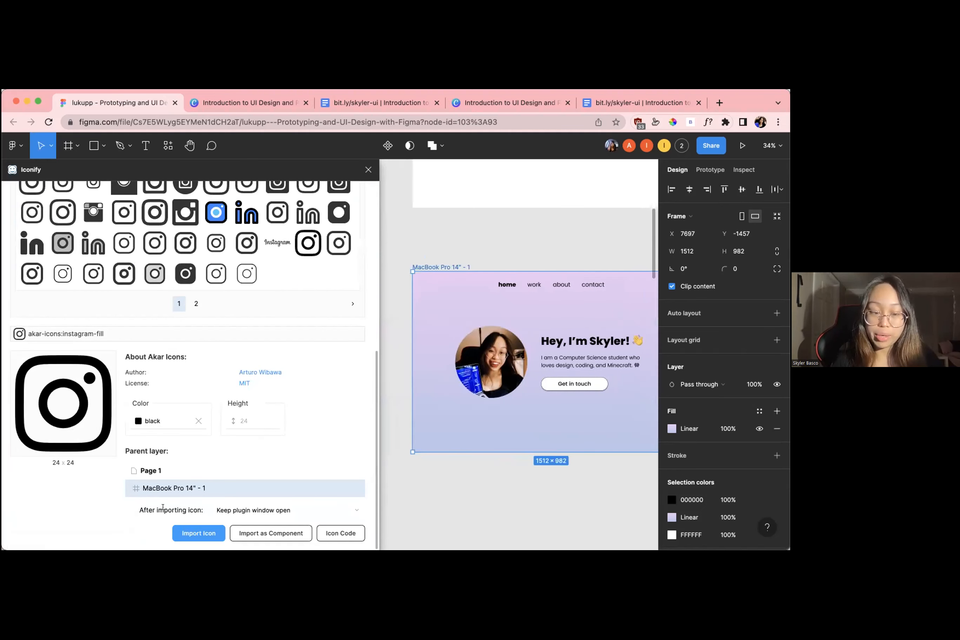
pyautogui.click(175, 527)
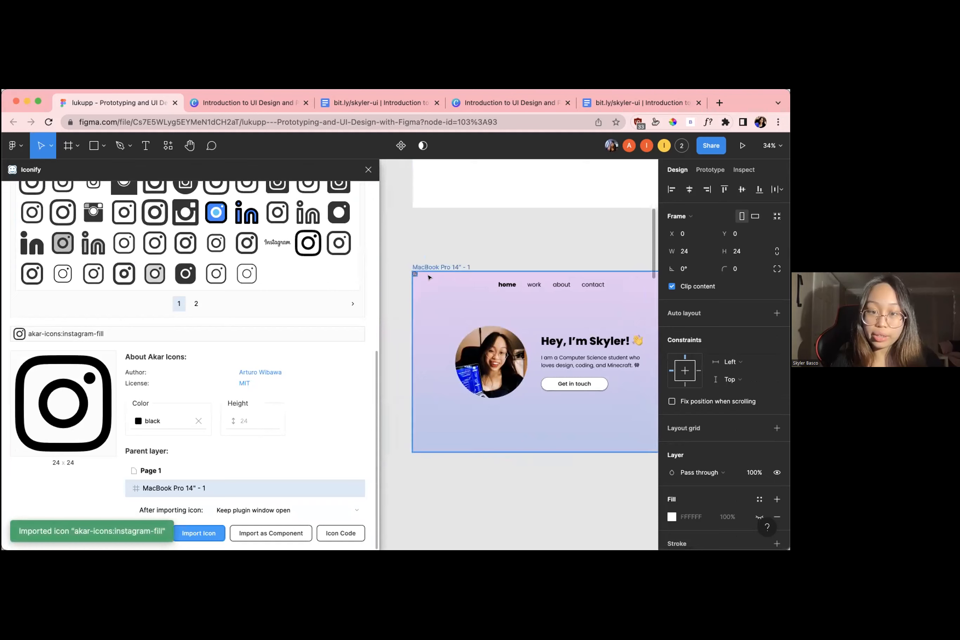
# Move the imported Instagram icon to the bottom middle of the gradient home page, at about X 791, Y 921
pyautogui.scroll(3, 427, 278)
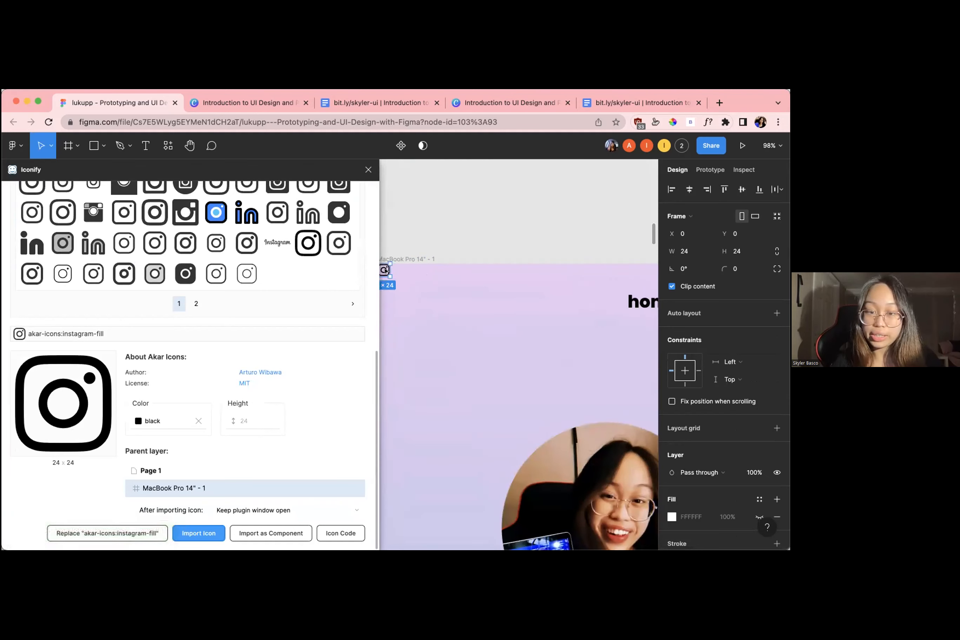
pyautogui.moveTo(385, 270); pyautogui.dragTo(543, 505)
pyautogui.scroll(-1, 561, 507)
pyautogui.hscroll(1, 560, 507)
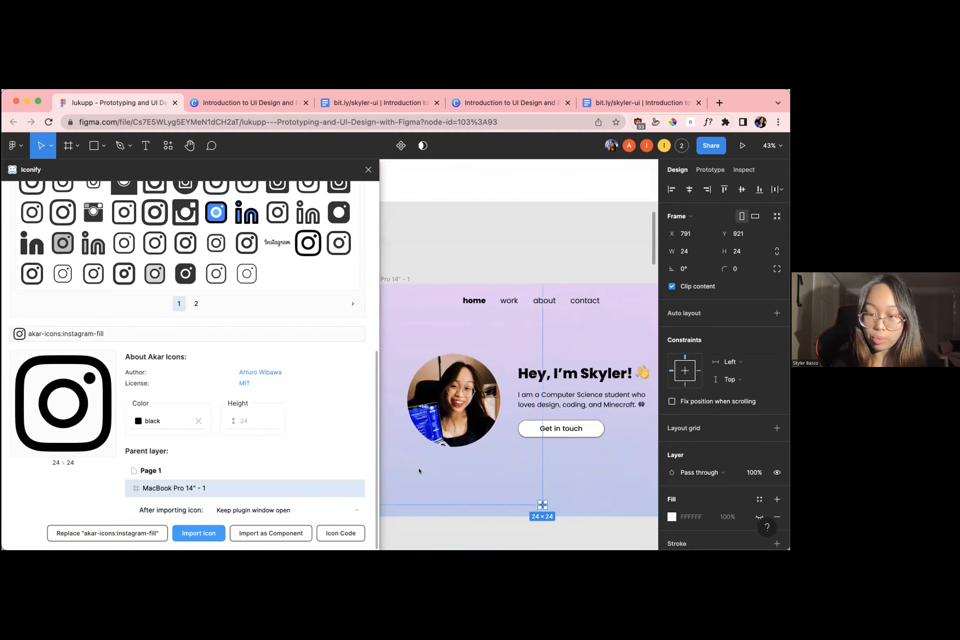
# Replace the instagram query in Iconify with linkedin and search the icons
pyautogui.scroll(10, 209, 350)
pyautogui.click(138, 244)
pyautogui.press('super+a')
pyautogui.write('linkedin')
pyautogui.press('Return')
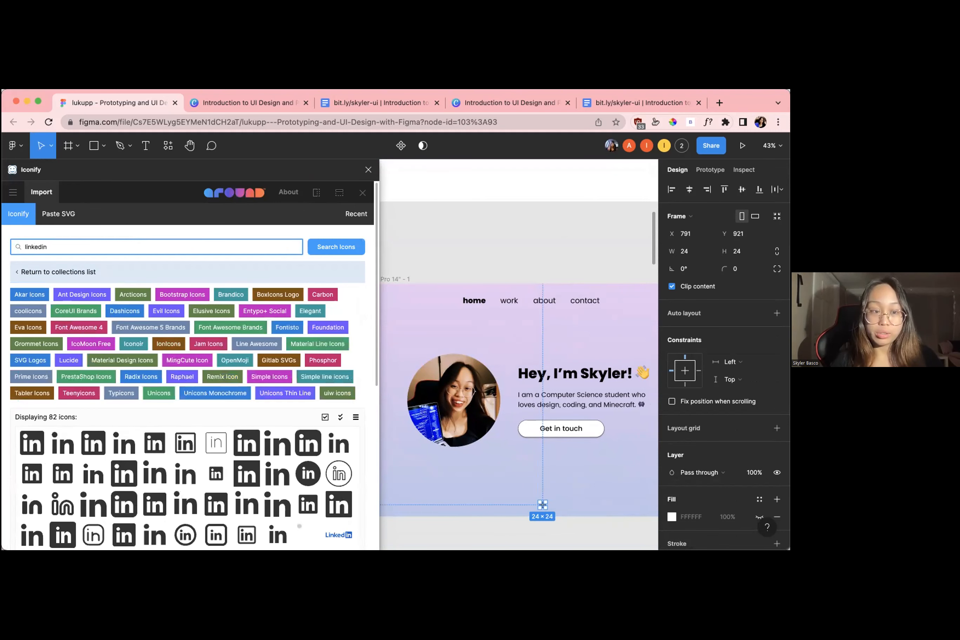
# Import the black akar-icons:linkedin-box-fill icon into the MacBook Pro 14" - 1 frame
pyautogui.scroll(-5, 33, 332)
pyautogui.scroll(-3, 33, 333)
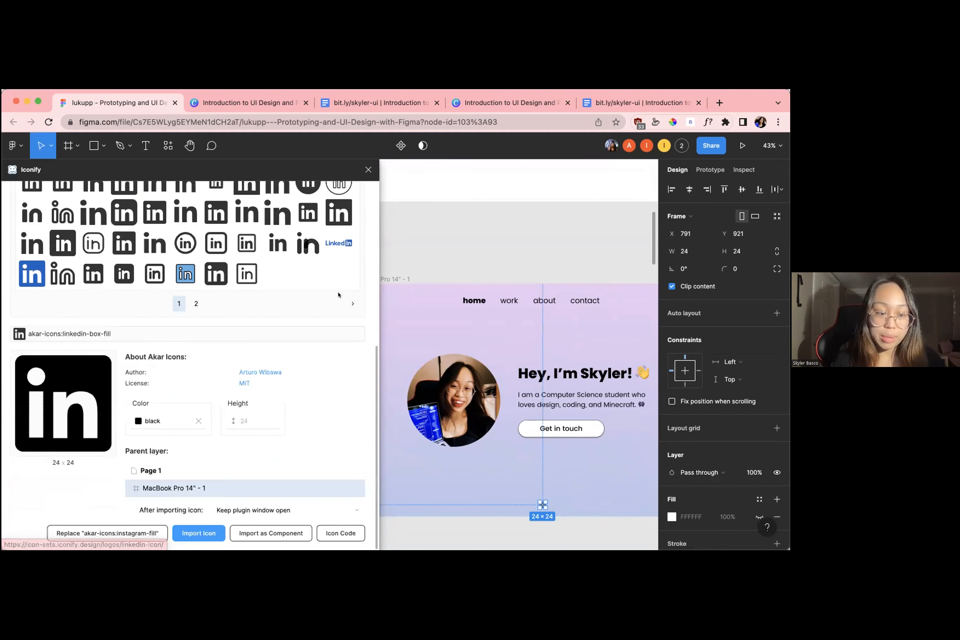
pyautogui.click(400, 280)
pyautogui.scroll(-2, 400, 281)
pyautogui.hscroll(-1, 401, 281)
pyautogui.click(166, 421)
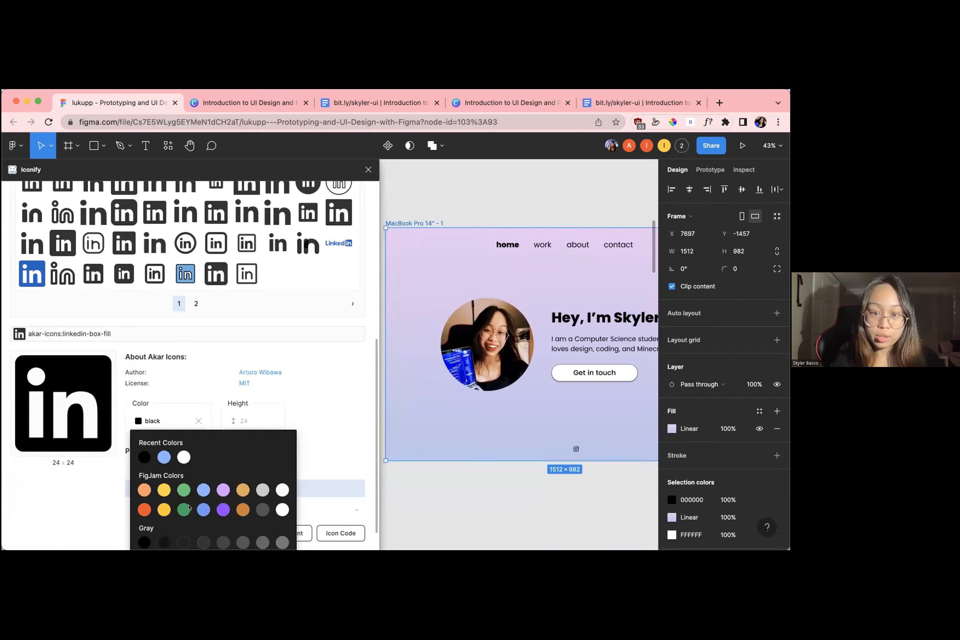
pyautogui.click(369, 494)
pyautogui.click(190, 533)
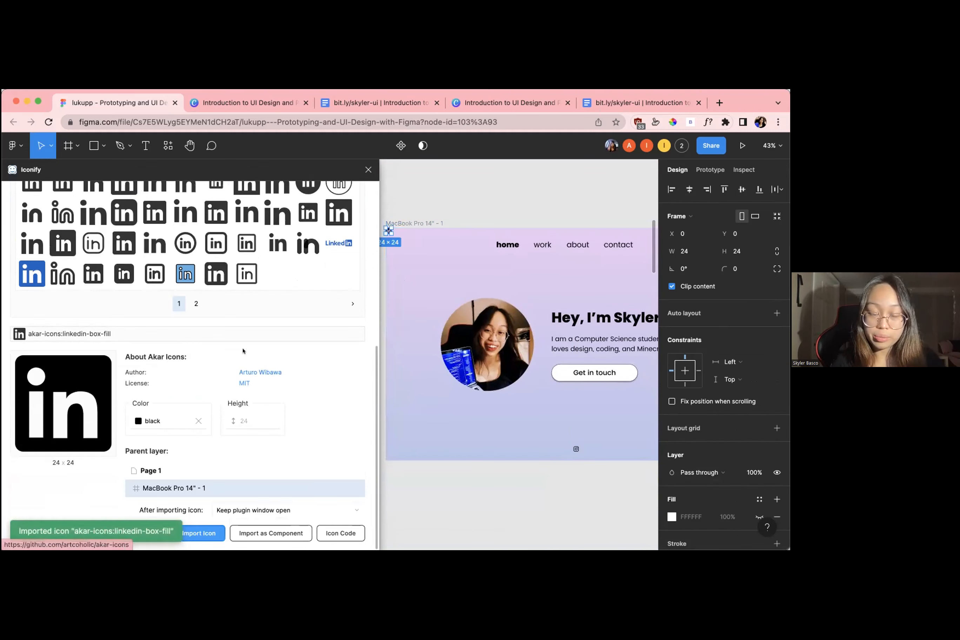
# Replace the linkedin query in Iconify with youtube and search the icons
pyautogui.scroll(8, 243, 351)
pyautogui.click(135, 244)
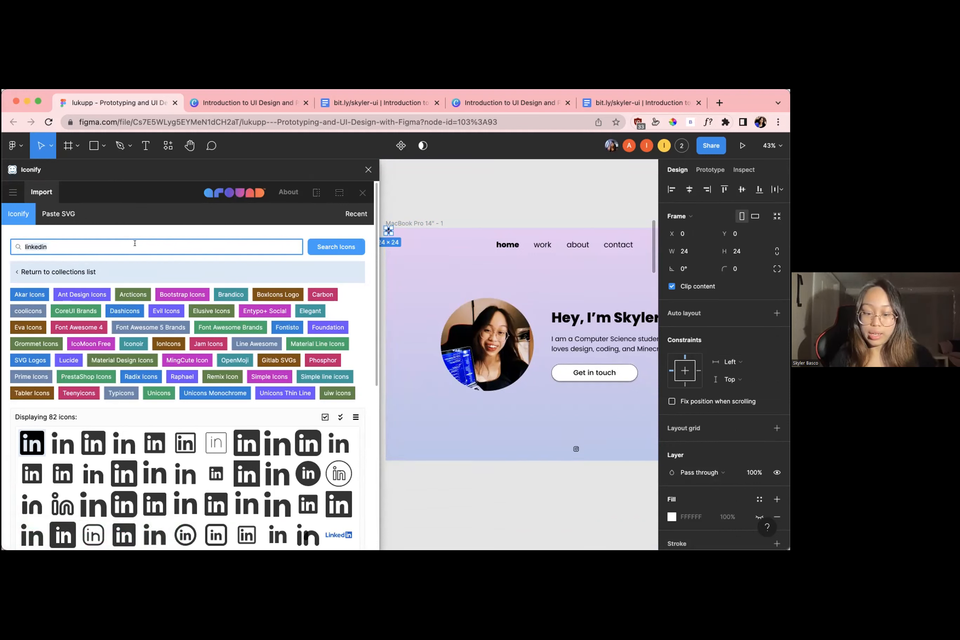
pyautogui.press('super+a')
pyautogui.write('youtube')
pyautogui.press('Return')
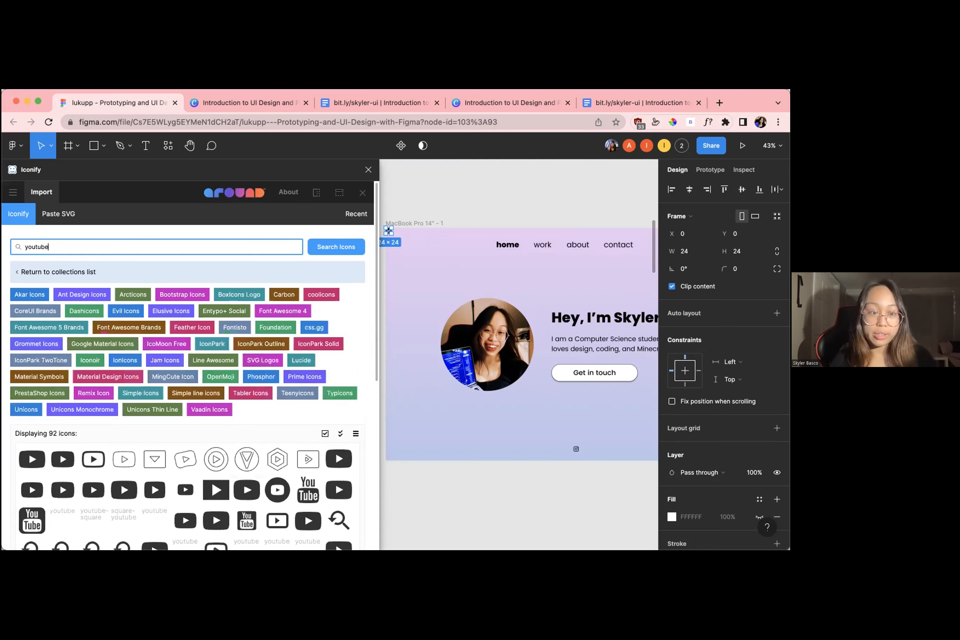
# Choose the akar-icons:youtube-fill icon and import it into the MacBook Pro 14" - 1 frame
pyautogui.scroll(-3, 28, 330)
pyautogui.click(29, 331)
pyautogui.scroll(-4, 28, 330)
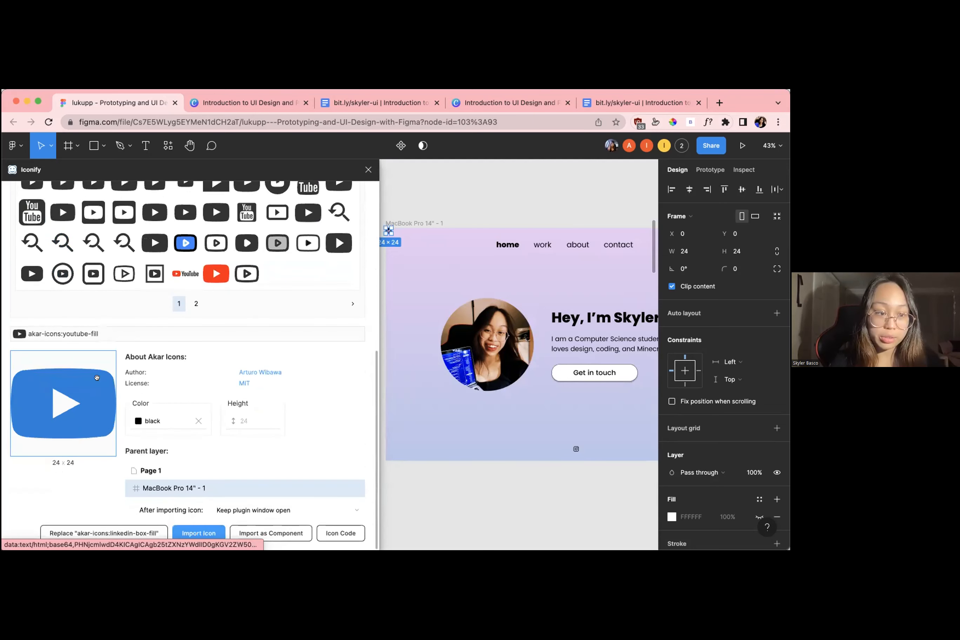
pyautogui.click(202, 533)
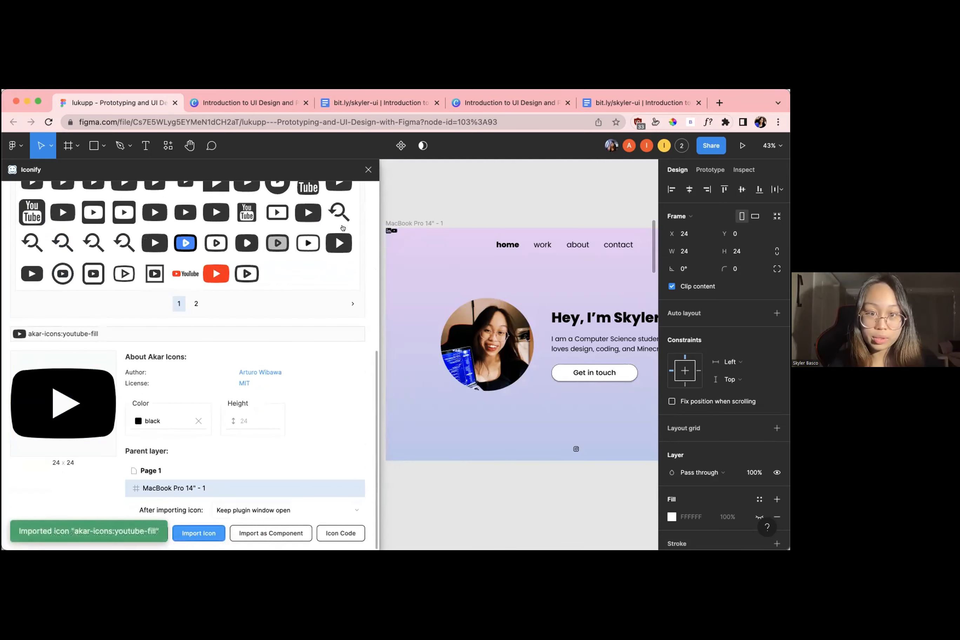
# Move the YouTube icon beside the Instagram icon at the bottom of the home page, at about X 848, Y 920
pyautogui.scroll(3, 382, 229)
pyautogui.scroll(1, 382, 230)
pyautogui.moveTo(400, 228); pyautogui.dragTo(552, 449)
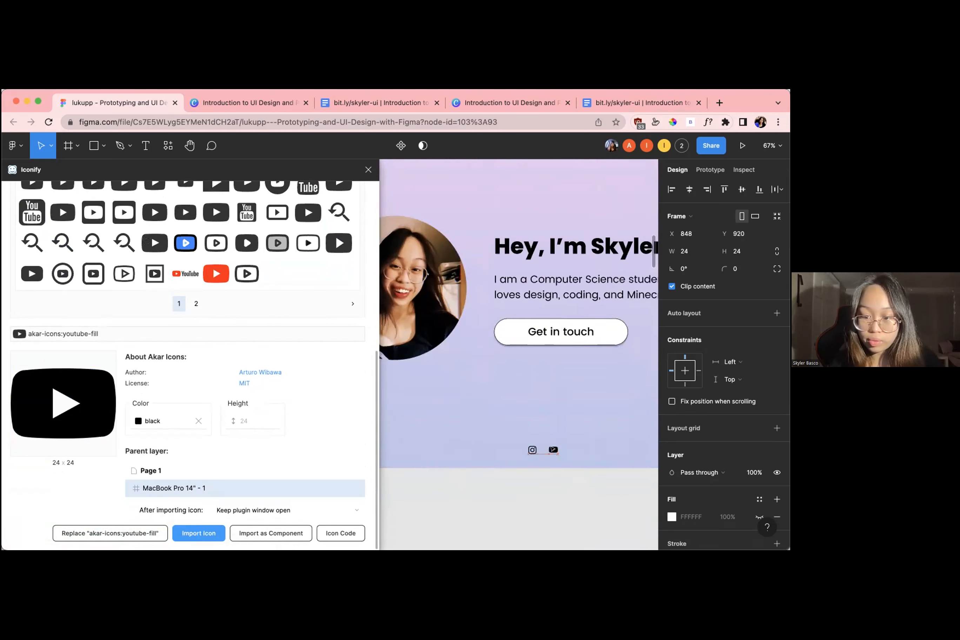
# Move the LinkedIn icon to the end of the social icon row at about X 896, Y 920, and close Iconify
pyautogui.scroll(3, 552, 449)
pyautogui.scroll(-5, 552, 448)
pyautogui.scroll(4, 470, 316)
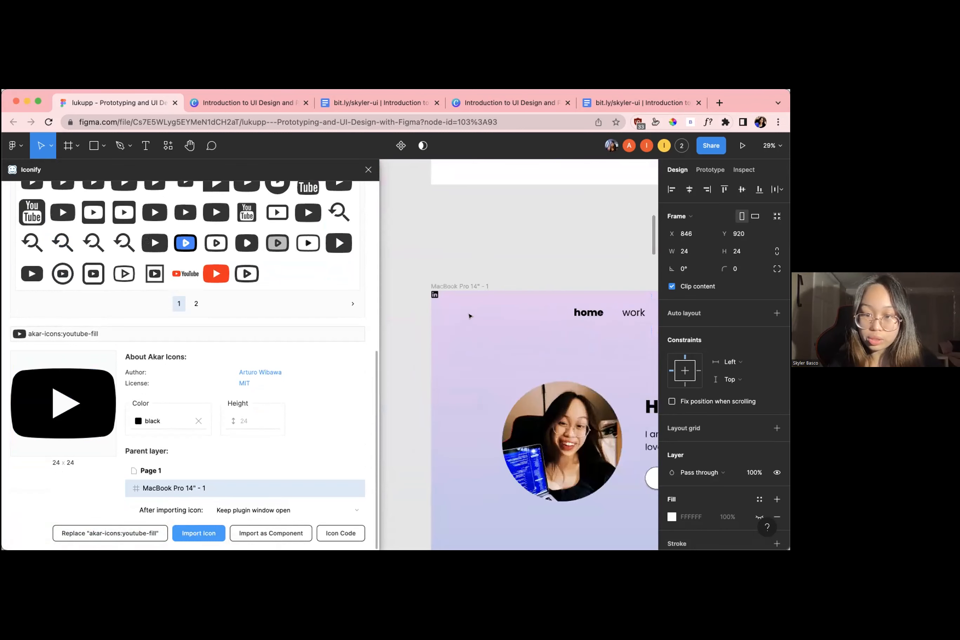
pyautogui.moveTo(435, 295); pyautogui.dragTo(511, 445)
pyautogui.click(368, 169)
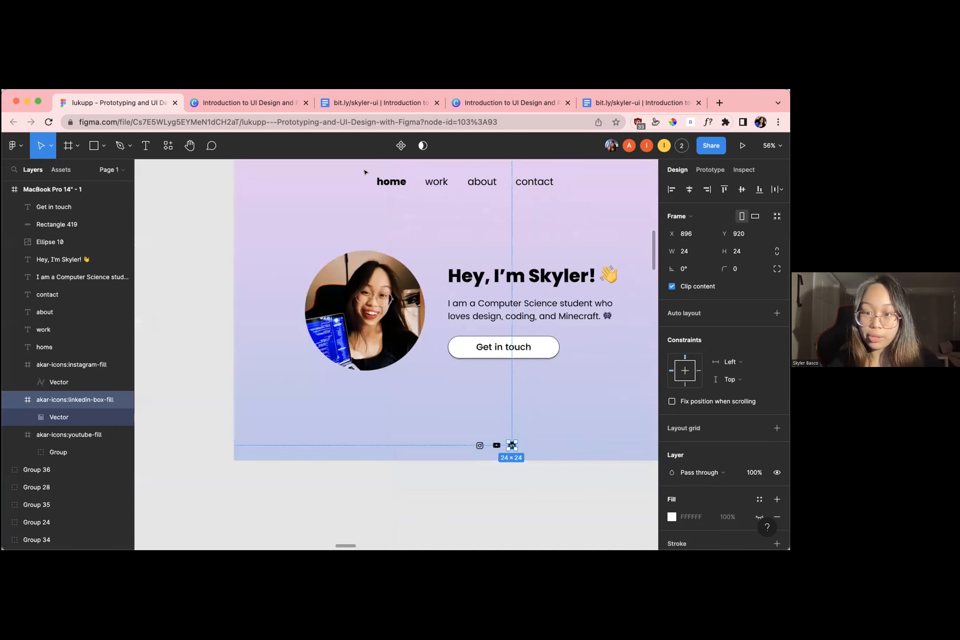
# Shift the LinkedIn icon closer to the YouTube icon to even out the row, at about X 873, Y 922
pyautogui.click(497, 470)
pyautogui.scroll(5, 498, 469)
pyautogui.moveTo(496, 428)
pyautogui.mouseDown()
pyautogui.moveTo(487, 428)
pyautogui.moveTo(504, 430)
pyautogui.mouseUp()
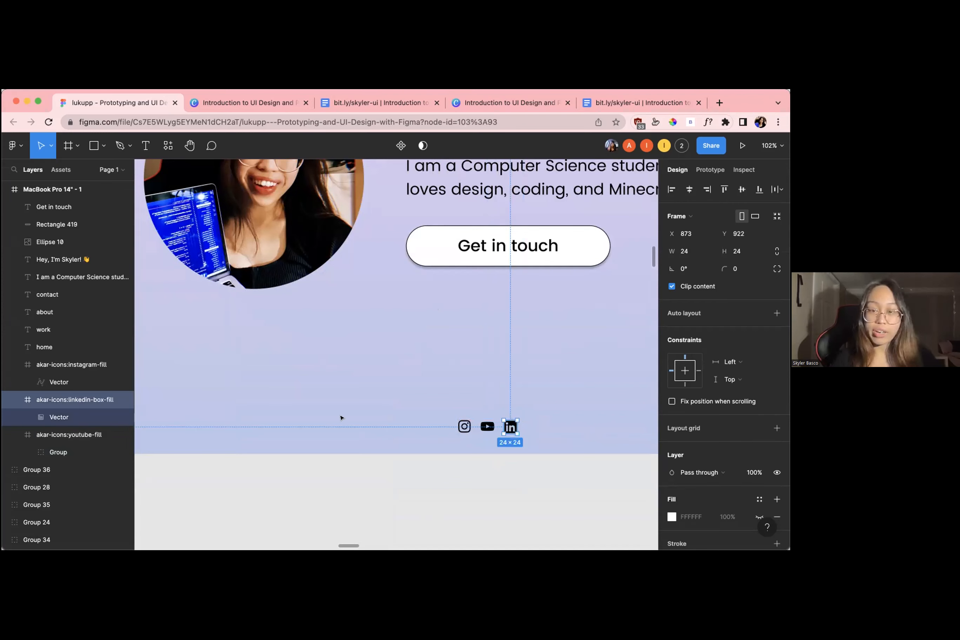
# Scale the three social icons together to about 206 × 48.58 and centre the row at the bottom of the page
pyautogui.click(391, 457)
pyautogui.scroll(-4, 473, 448)
pyautogui.moveTo(447, 419); pyautogui.dragTo(524, 453)
pyautogui.hscroll(2, 523, 453)
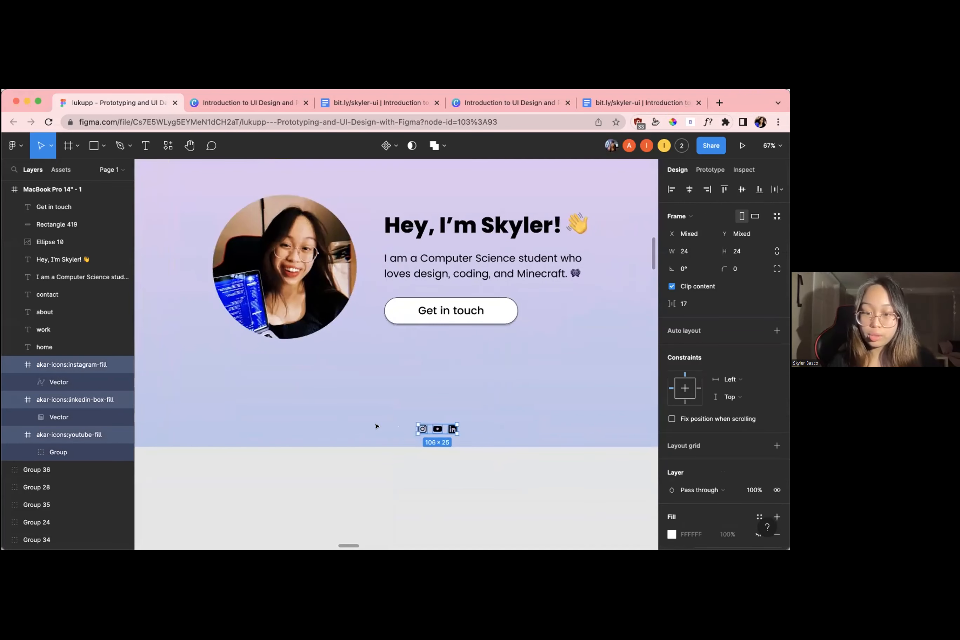
pyautogui.scroll(5, 438, 430)
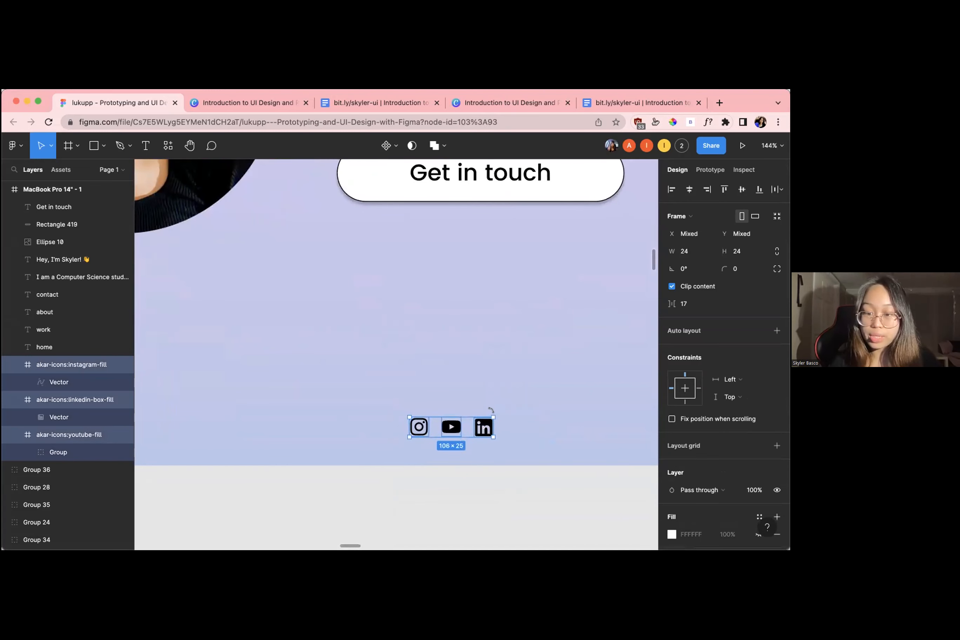
pyautogui.moveTo(489, 412); pyautogui.dragTo(573, 399)
pyautogui.scroll(-3, 568, 410)
pyautogui.scroll(-6, 568, 410)
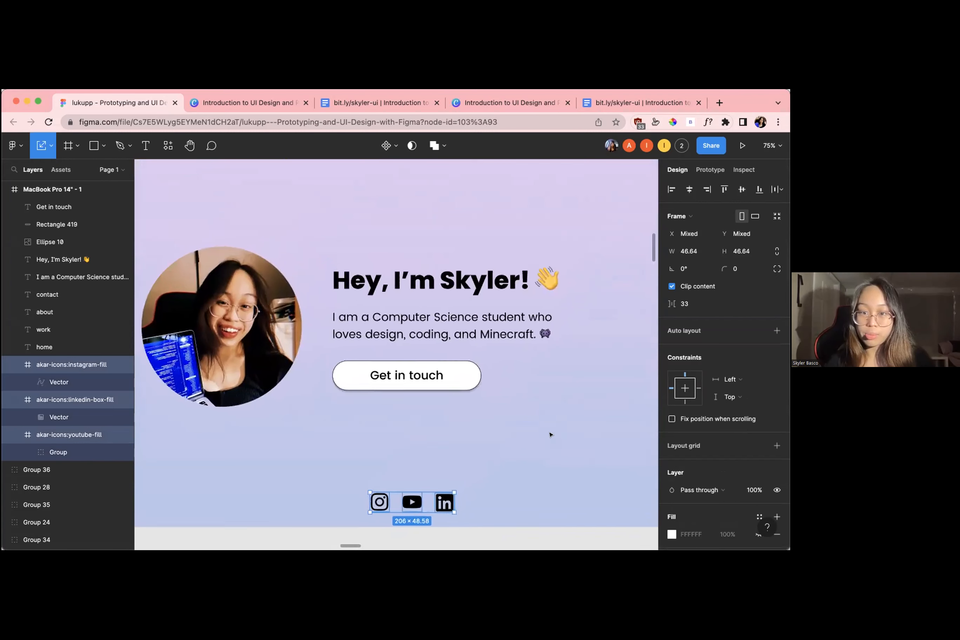
pyautogui.moveTo(438, 487); pyautogui.dragTo(405, 484)
pyautogui.click(550, 474)
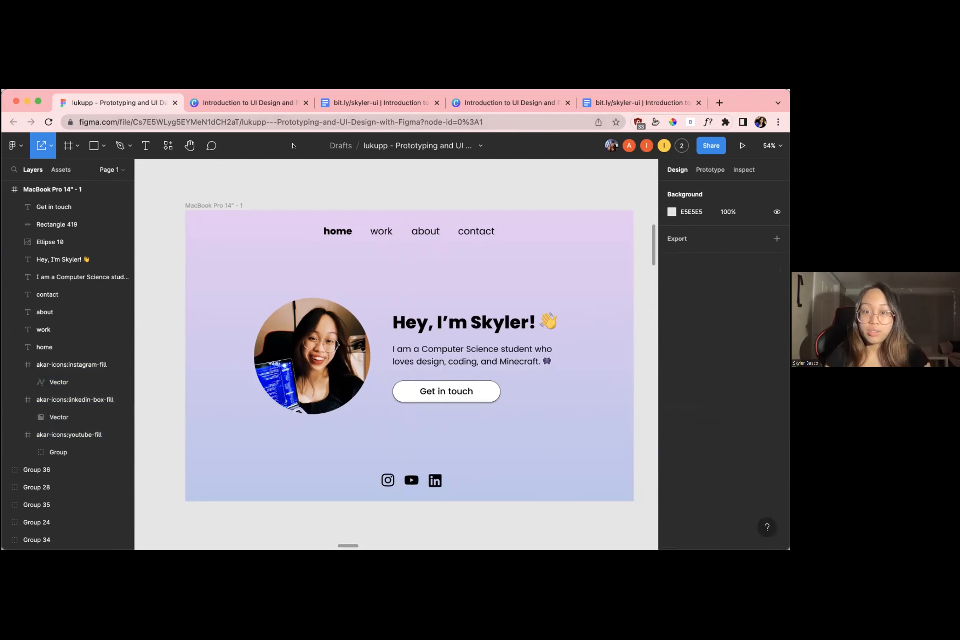
pyautogui.click(198, 205)
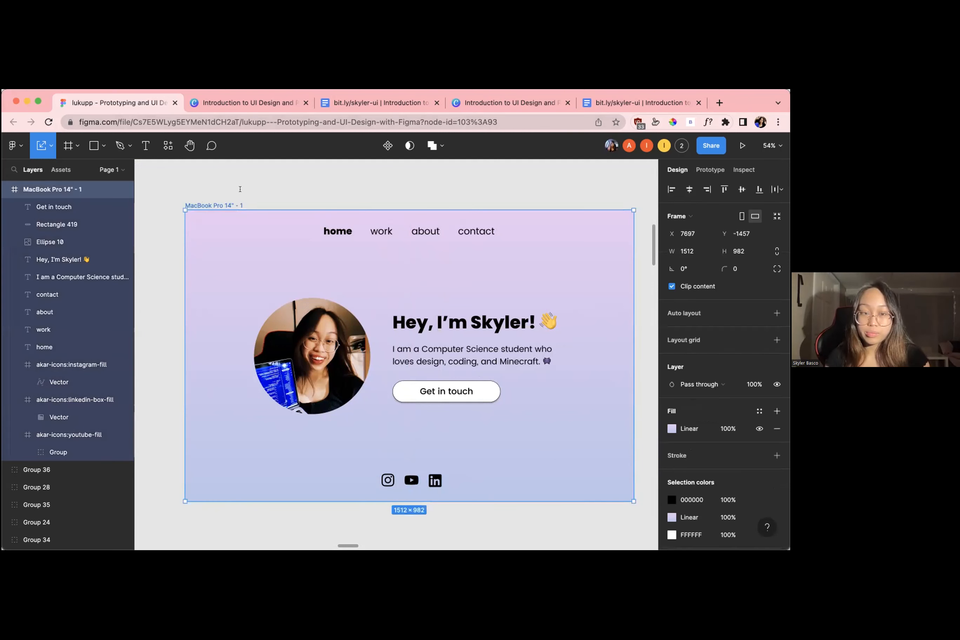
pyautogui.scroll(-15, 271, 260)
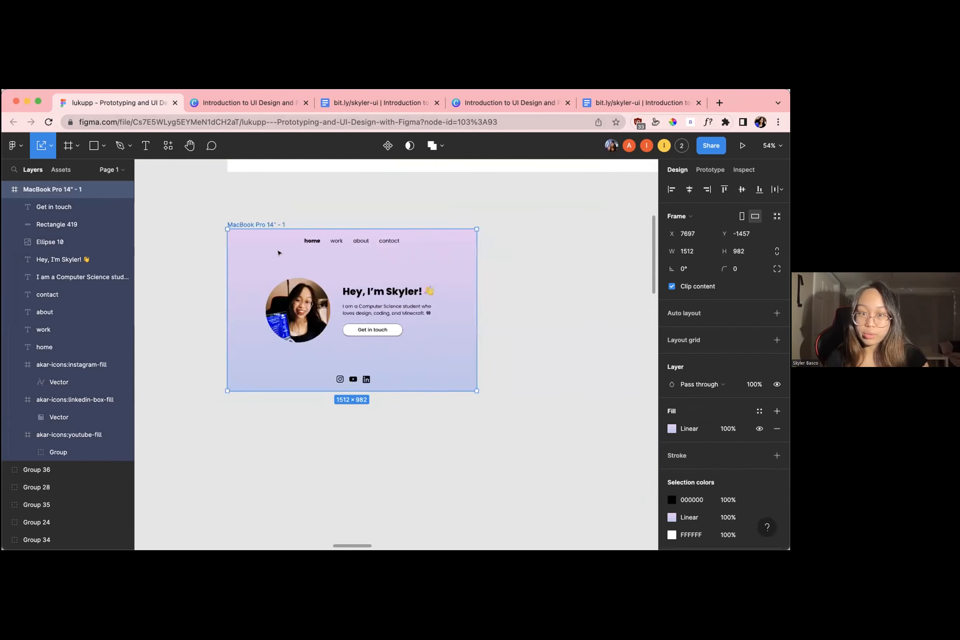
pyautogui.scroll(5, 280, 252)
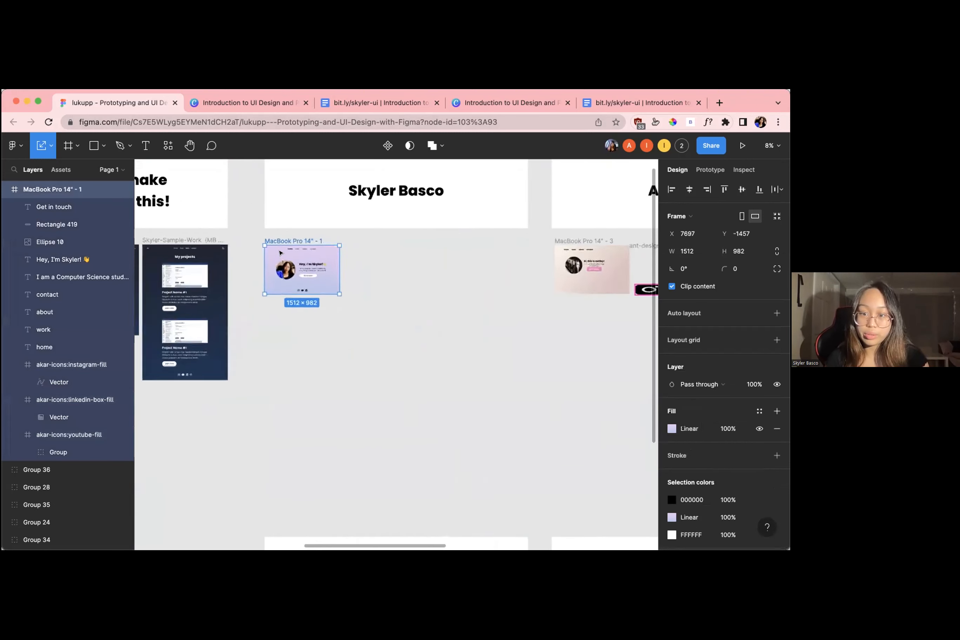
pyautogui.scroll(-3, 278, 254)
pyautogui.scroll(8, 277, 255)
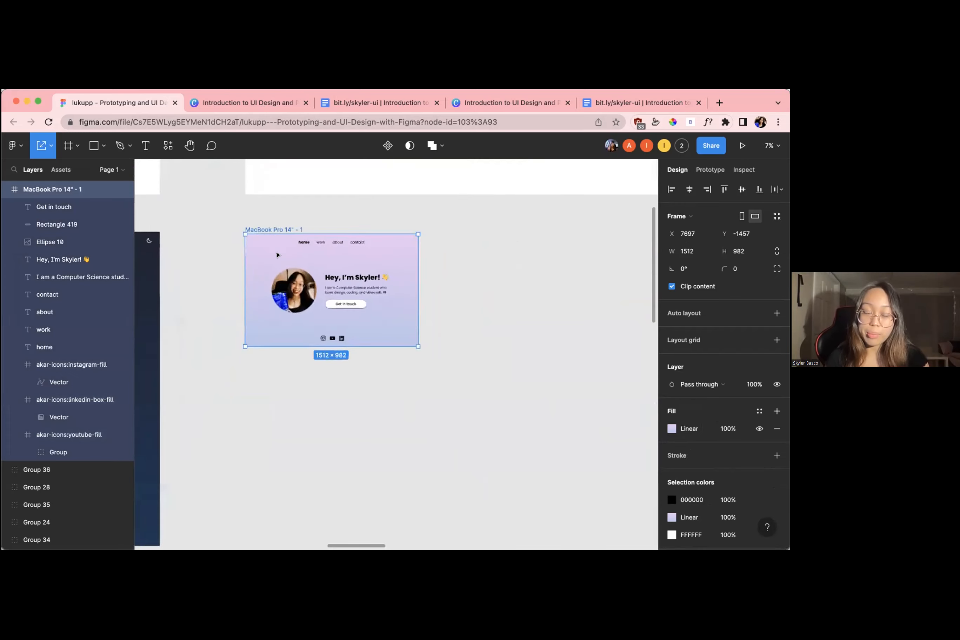
# Duplicate the Instagram icon, place the copy above the icon row and scale it to about 110 × 110
pyautogui.scroll(4, 363, 409)
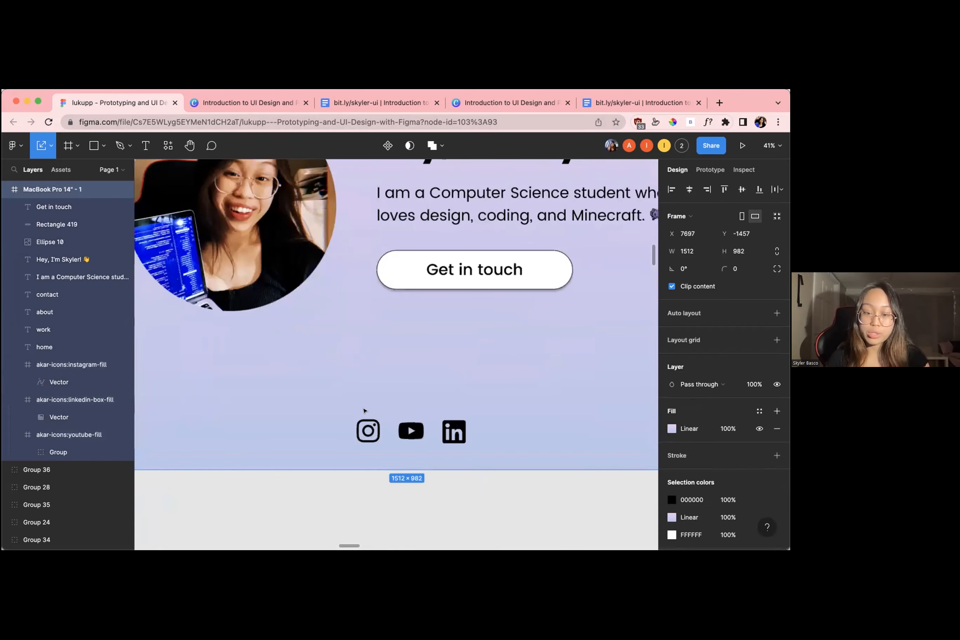
pyautogui.click(368, 428)
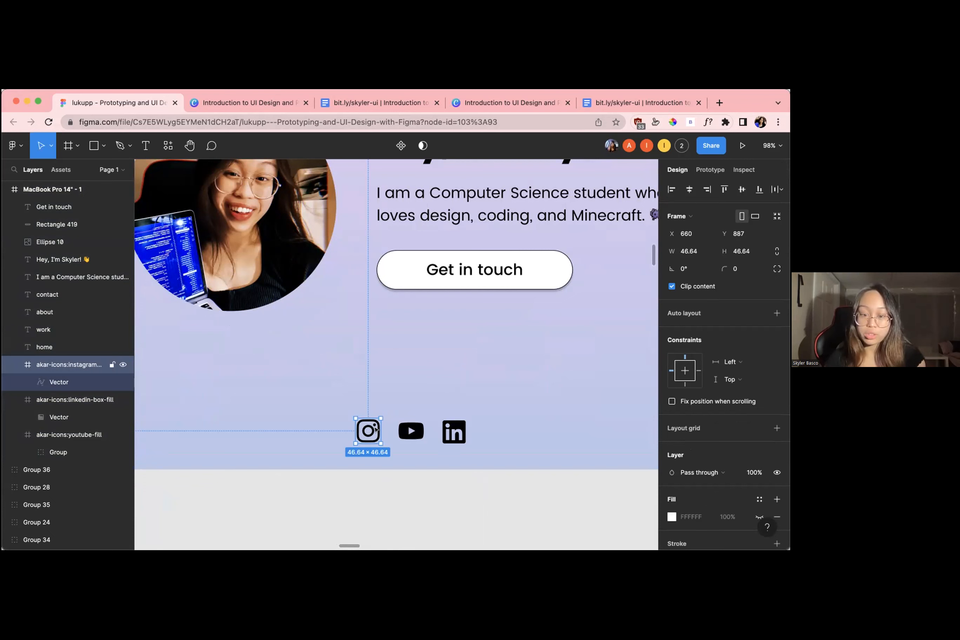
pyautogui.press('super+d')
pyautogui.moveTo(377, 430); pyautogui.dragTo(522, 296)
pyautogui.press('super+z')
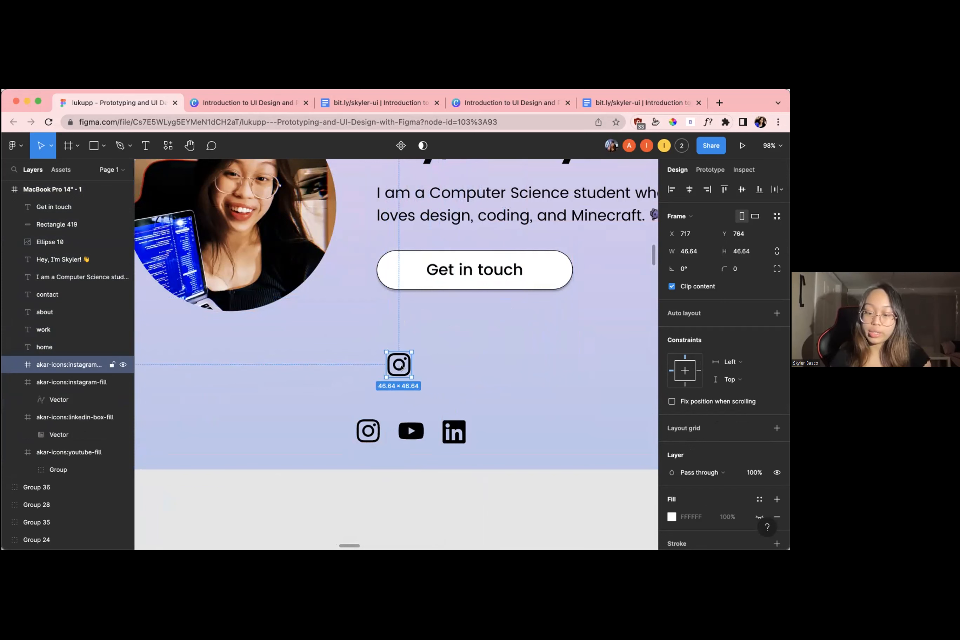
pyautogui.moveTo(411, 352); pyautogui.dragTo(446, 318)
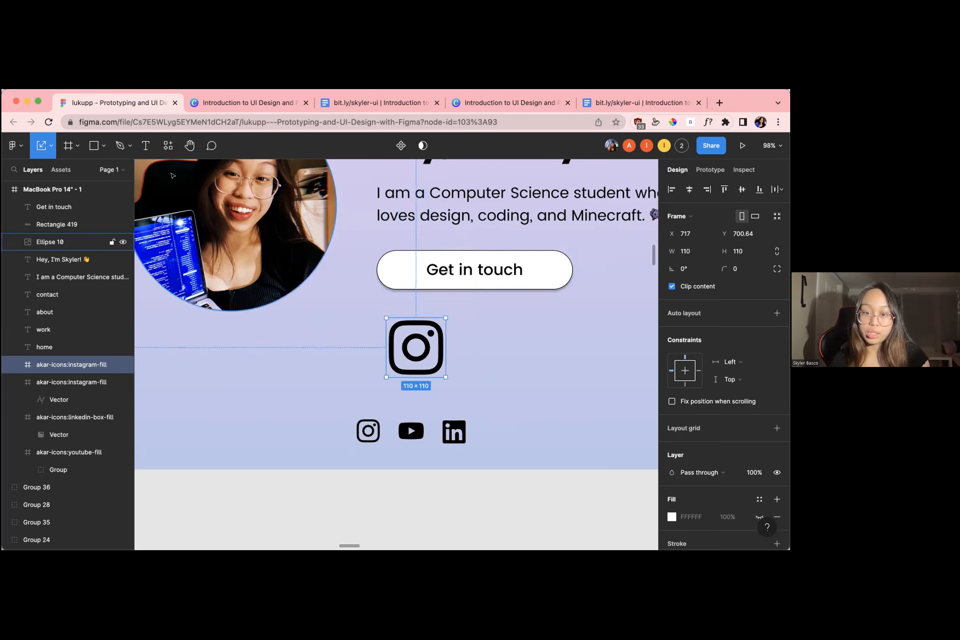
# Look at the Move and Scale tool choices and delete the enlarged copy of the Instagram icon
pyautogui.click(50, 146)
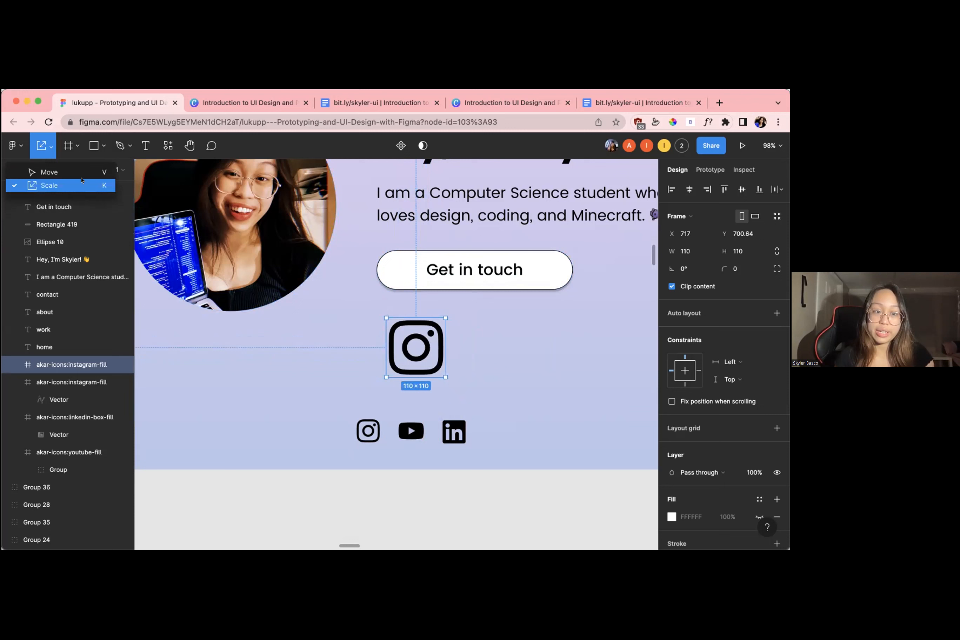
pyautogui.click(49, 146)
pyautogui.click(48, 146)
pyautogui.click(49, 146)
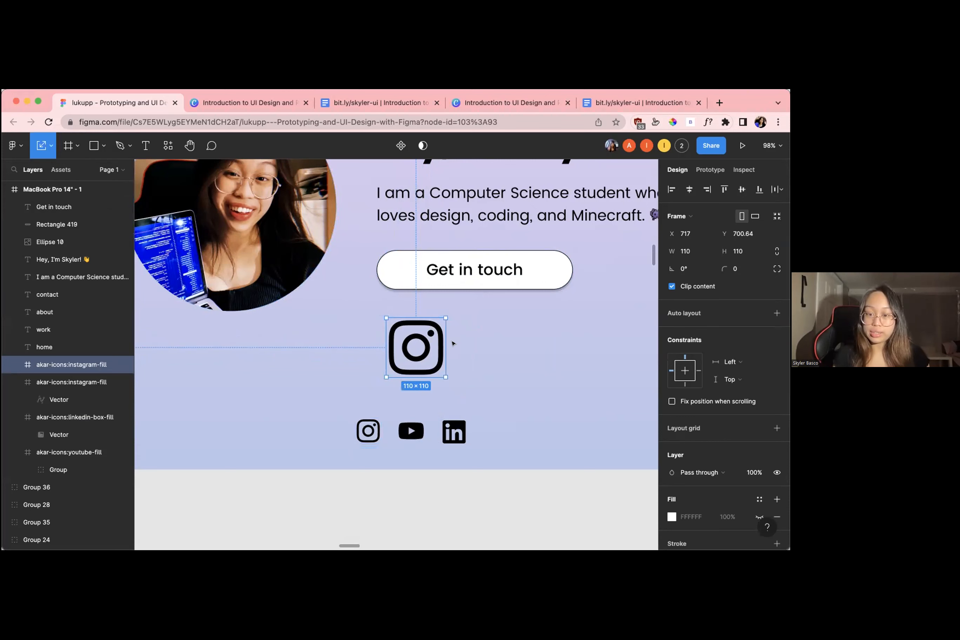
pyautogui.press('Delete')
# Duplicate the home navigation text and place the copy near the page's left edge, level with the navigation row
pyautogui.scroll(-10, 453, 346)
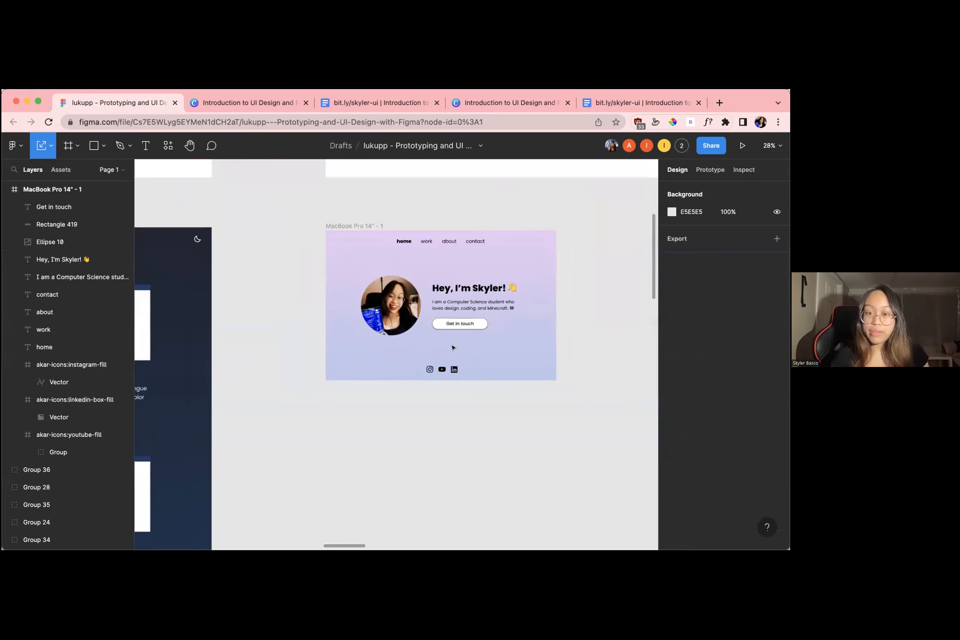
pyautogui.scroll(4, 452, 348)
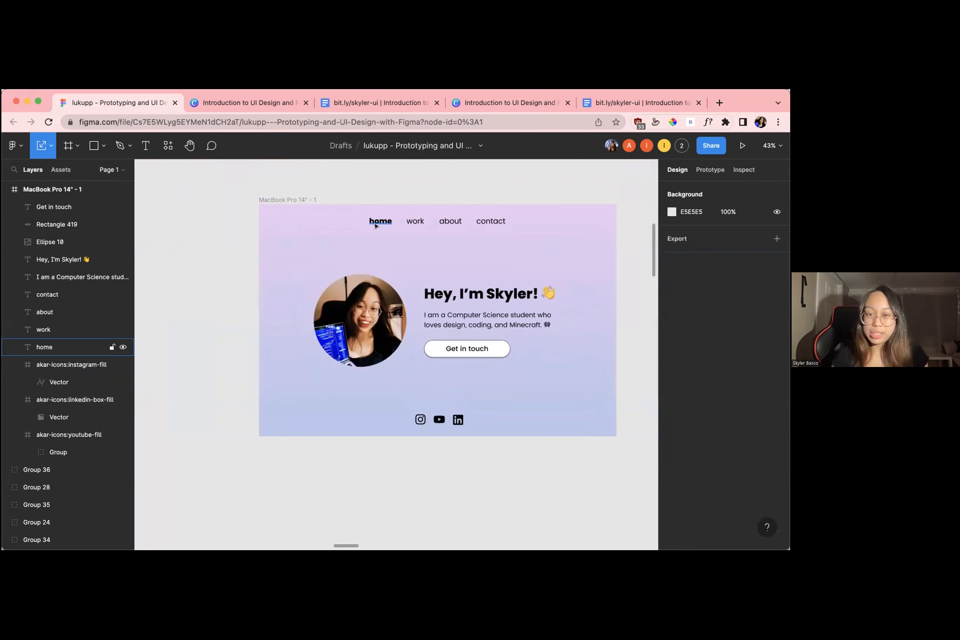
pyautogui.scroll(3, 375, 220)
pyautogui.click(373, 218)
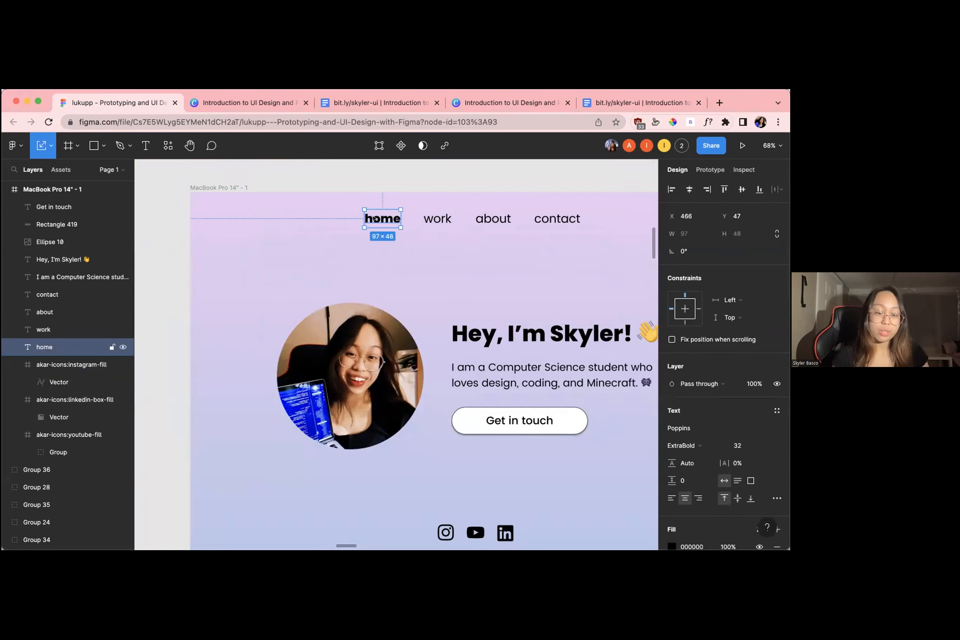
pyautogui.hotkey('ctrl', 'd')
pyautogui.moveTo(373, 218); pyautogui.dragTo(239, 218)
# Change the copied text to "sb." as the logo of the page
pyautogui.doubleClick(240, 218)
pyautogui.write('sv')
pyautogui.press('BackSpace')
pyautogui.write('b.')
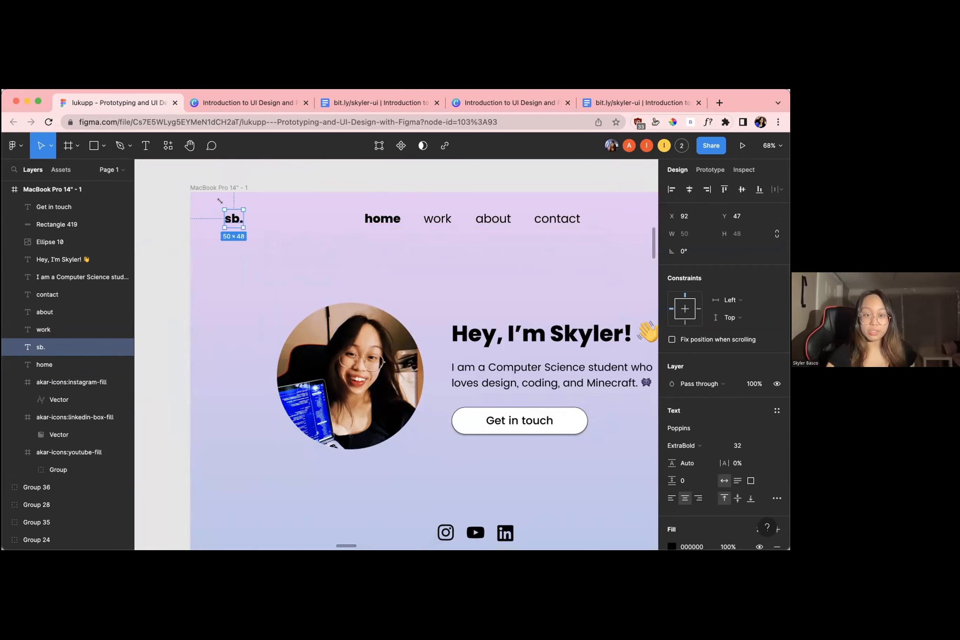
pyautogui.click(243, 178)
# Select the MacBook Pro 14" - 1 frame and search the Iconify plugin for "moon" icons
pyautogui.scroll(-5, 216, 216)
pyautogui.scroll(4, 216, 215)
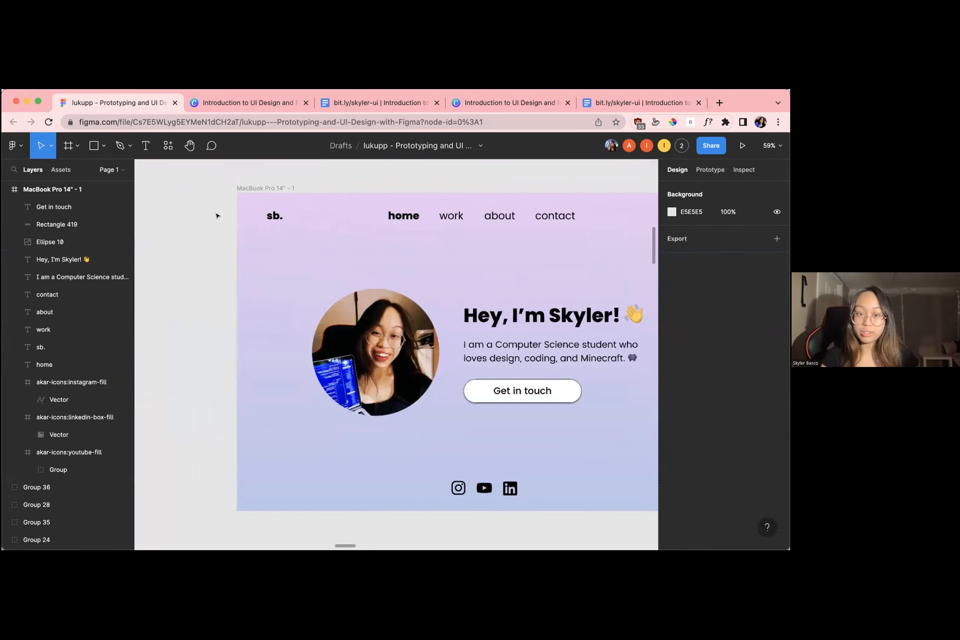
pyautogui.scroll(-3, 320, 216)
pyautogui.scroll(2, 321, 218)
pyautogui.hscroll(4, 321, 218)
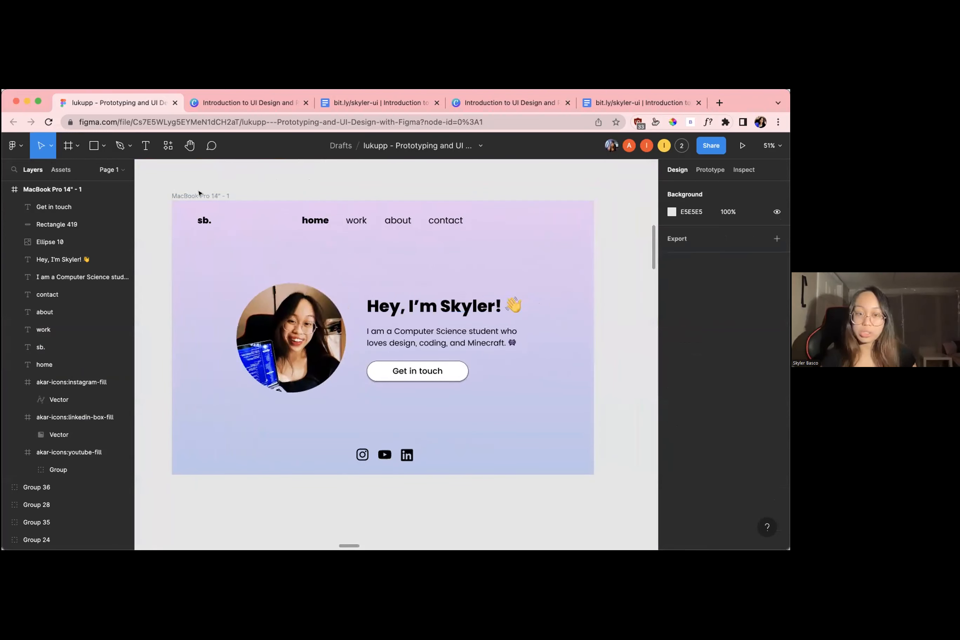
pyautogui.click(200, 193)
pyautogui.click(15, 145)
pyautogui.moveTo(37, 318)
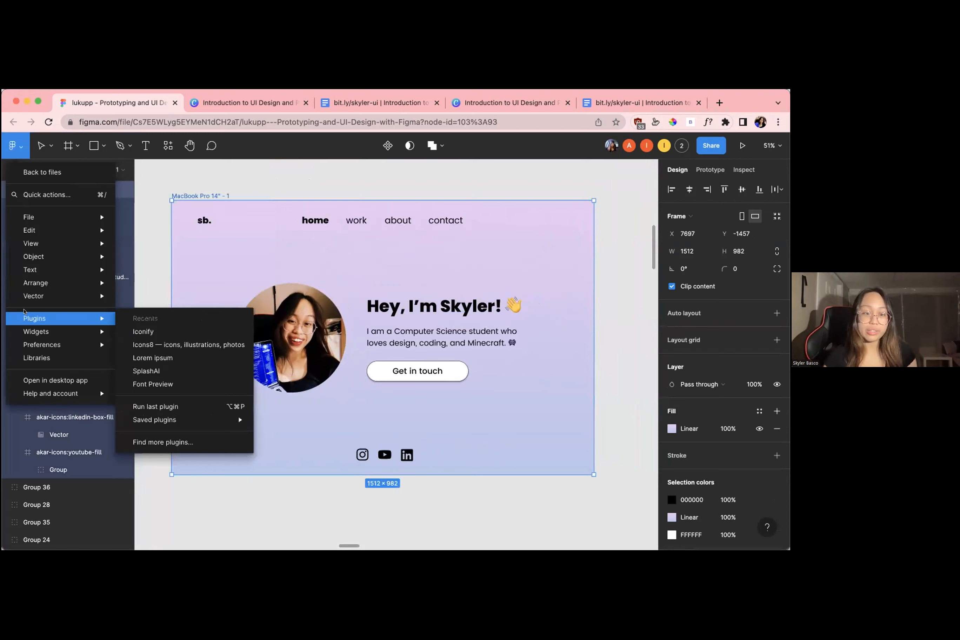
pyautogui.click(170, 329)
pyautogui.doubleClick(101, 244)
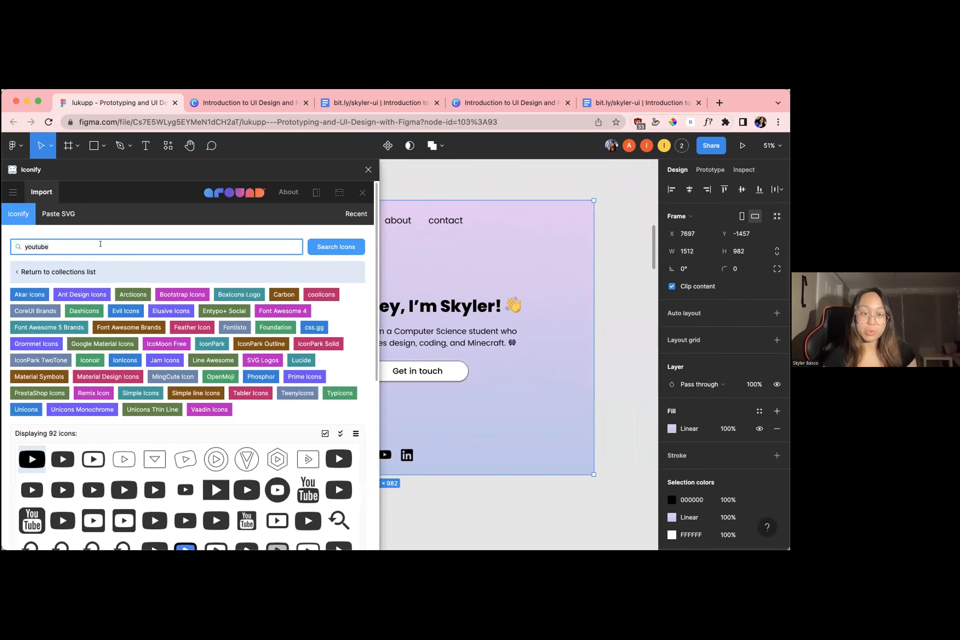
pyautogui.write('moon')
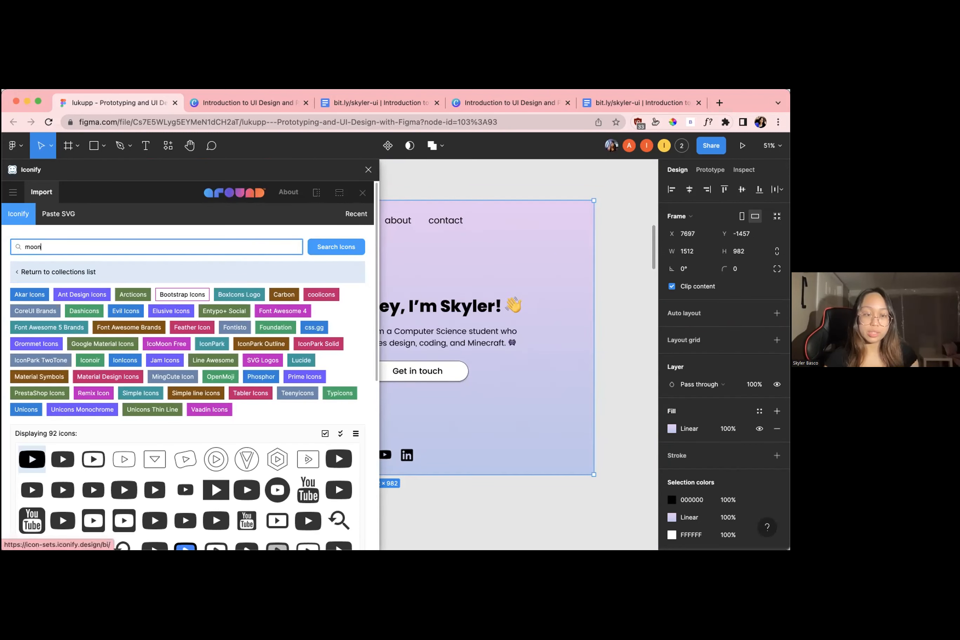
pyautogui.press('Return')
# Import the bi:moon-fill icon from Bootstrap Icons into the MacBook Pro 14" - 1 frame
pyautogui.scroll(-3, 202, 353)
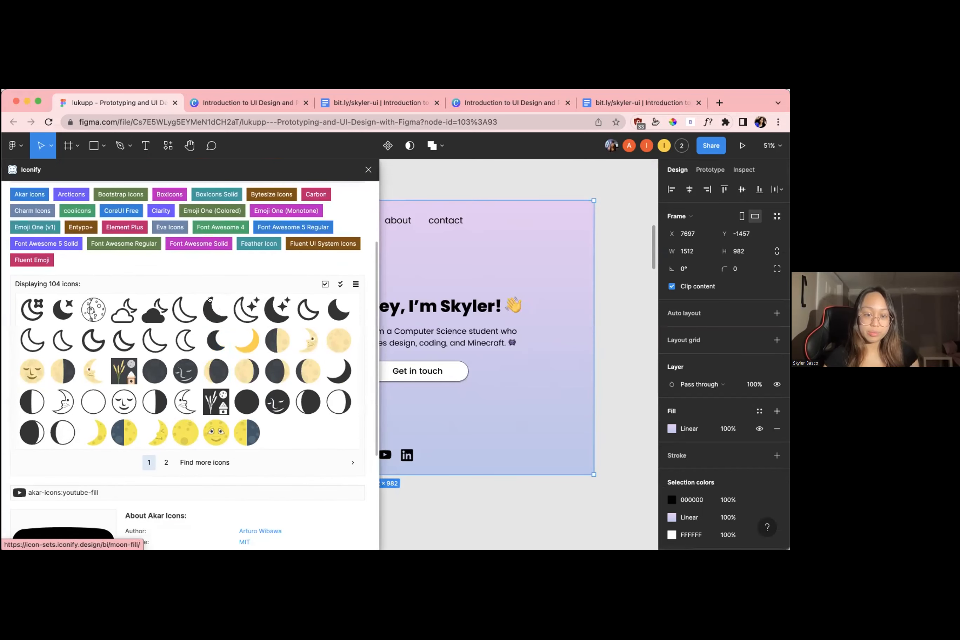
pyautogui.click(215, 309)
pyautogui.scroll(-4, 206, 372)
pyautogui.click(184, 533)
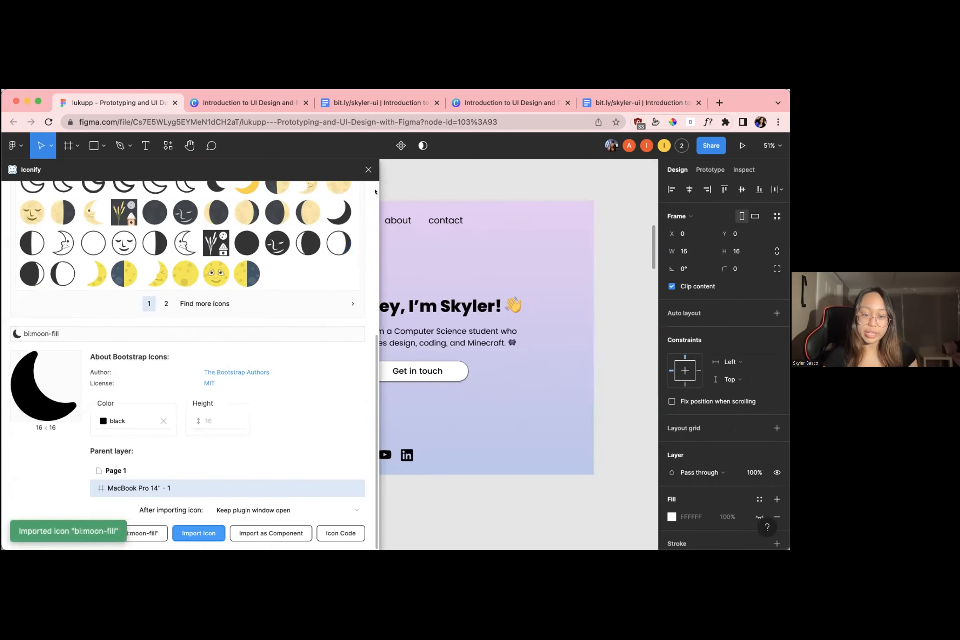
# Close Iconify, place the moon icon in the page's upper right corner level with the navigation, and scale it up
pyautogui.click(369, 169)
pyautogui.moveTo(518, 220); pyautogui.dragTo(593, 244)
pyautogui.scroll(5, 538, 219)
pyautogui.scroll(-8, 586, 253)
pyautogui.click(583, 191)
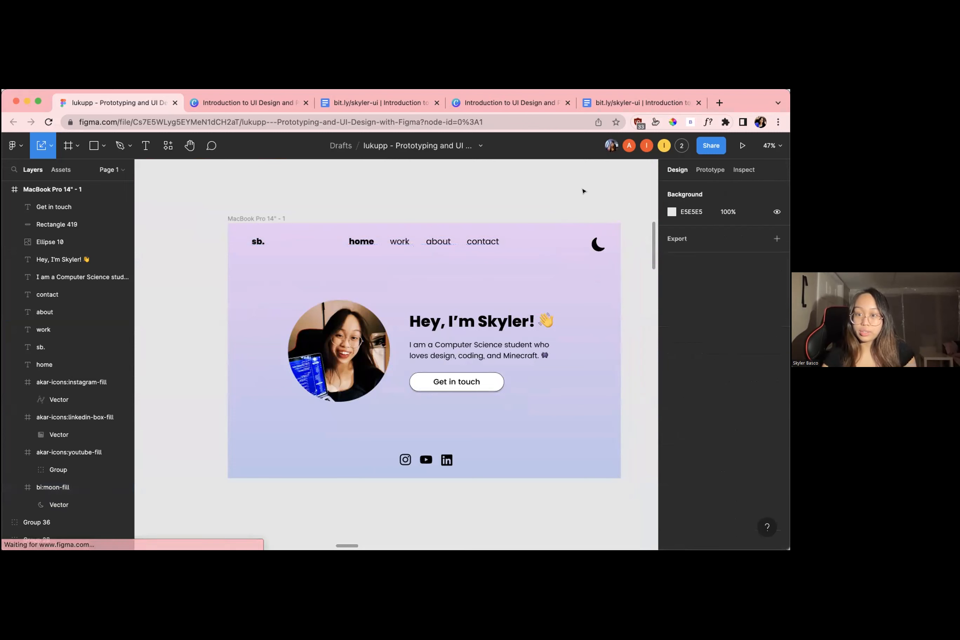
# Look over the participants' frames across the canvas, then return to the sample home page and select its frame
pyautogui.scroll(-5, 575, 197)
pyautogui.scroll(2, 560, 209)
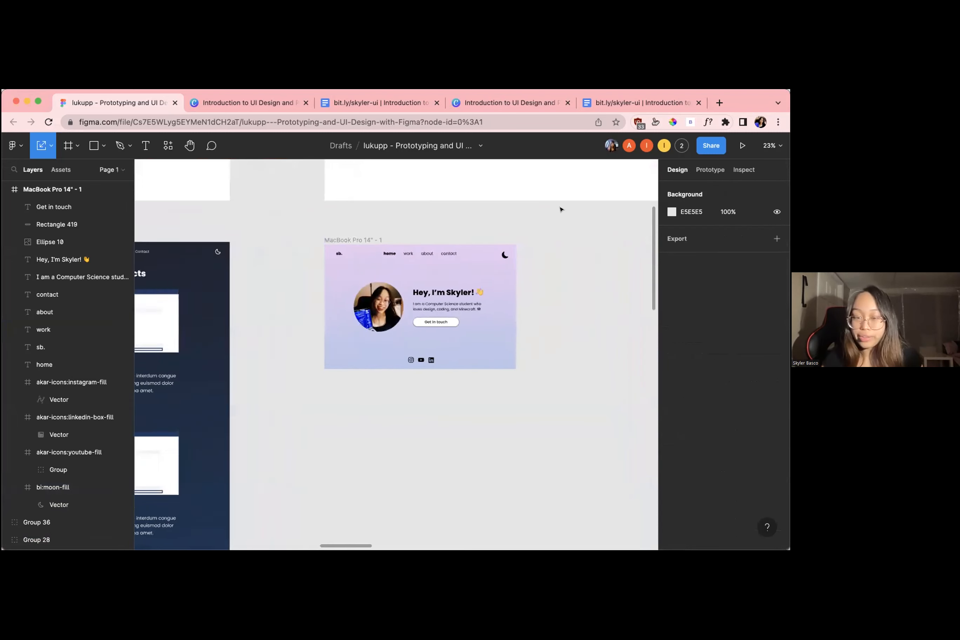
pyautogui.scroll(-6, 561, 210)
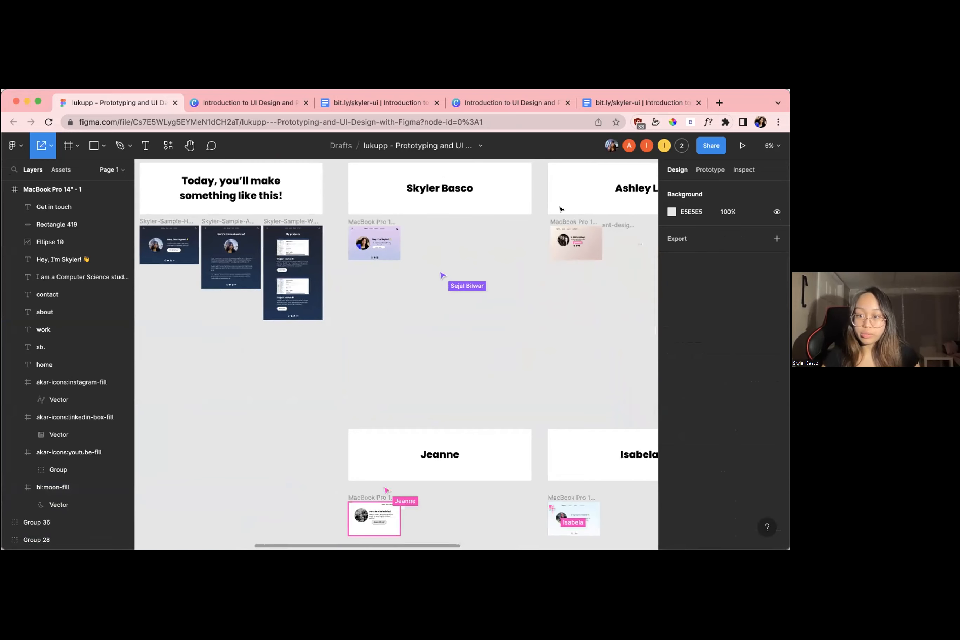
pyautogui.hscroll(5, 560, 210)
pyautogui.scroll(-3, 560, 210)
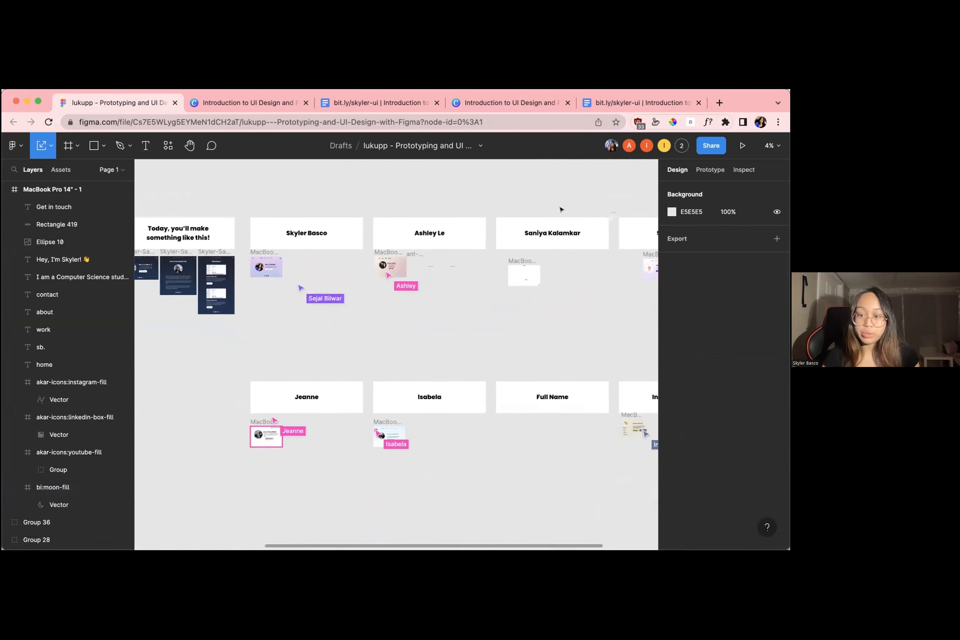
pyautogui.scroll(7, 278, 271)
pyautogui.scroll(2, 278, 270)
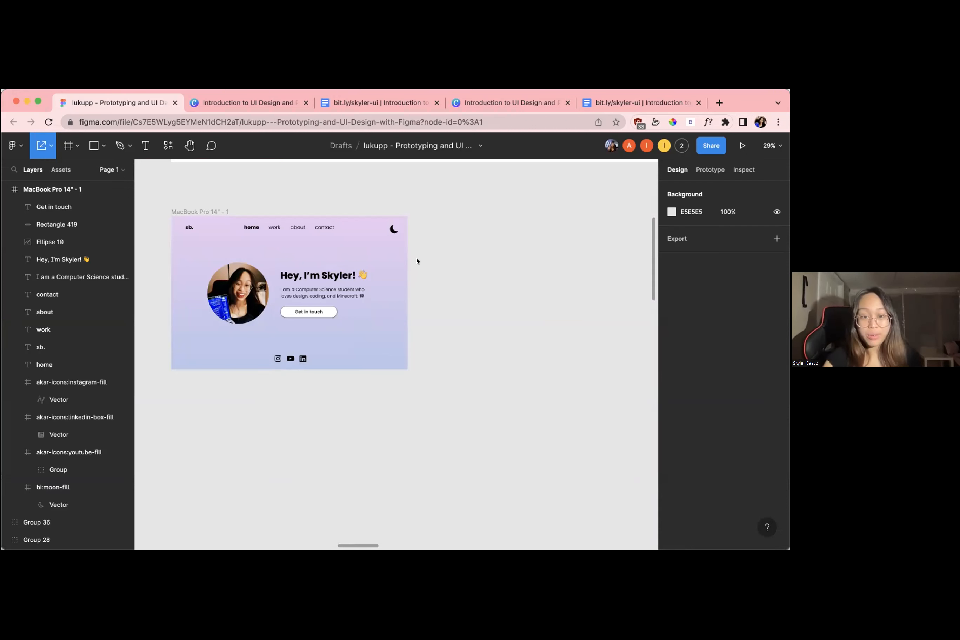
pyautogui.click(201, 212)
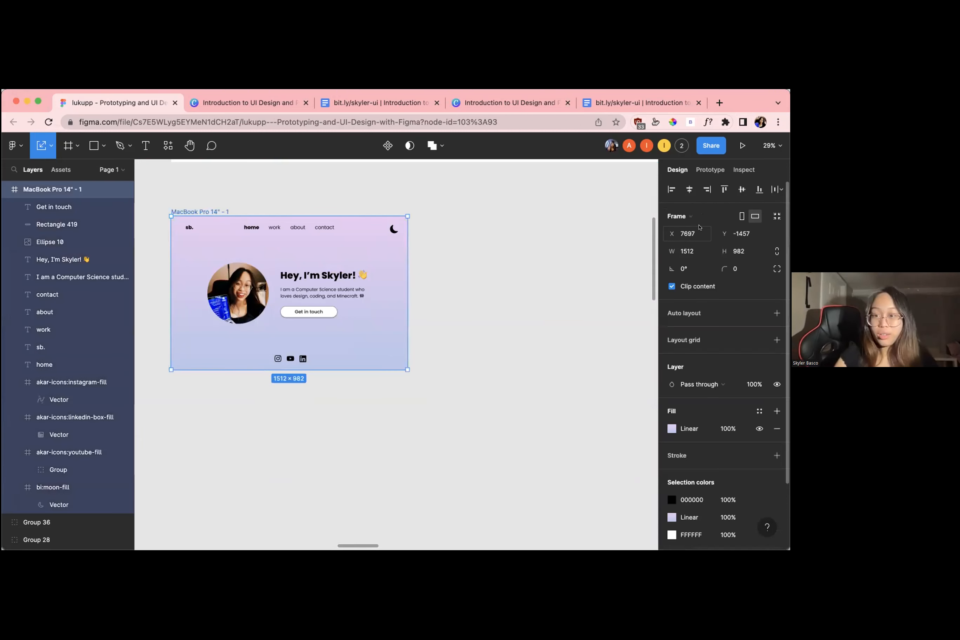
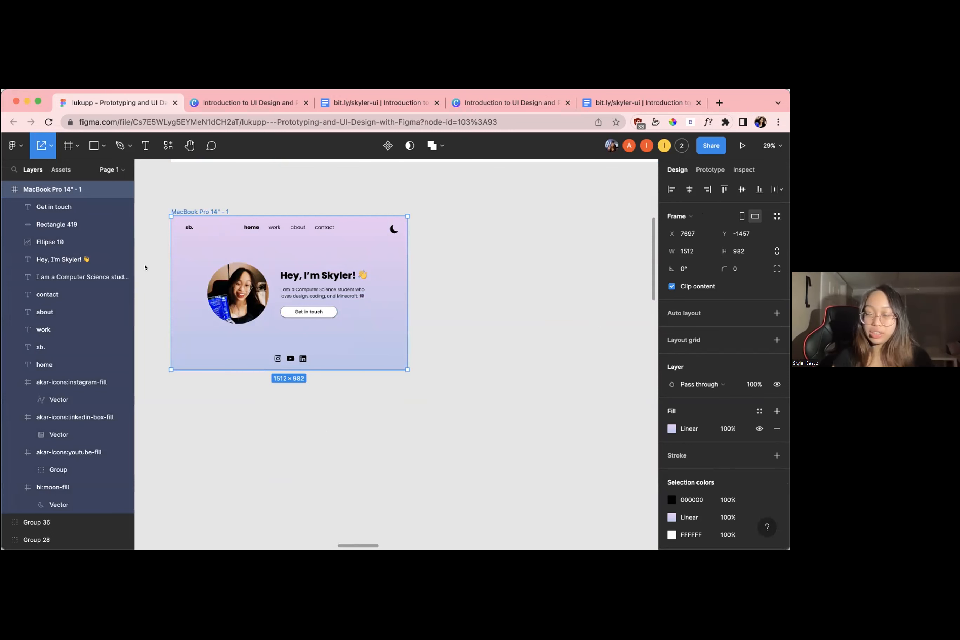
# Deselect the sample home page frame and look over the neighbouring participants' frames on the canvas
pyautogui.scroll(5, 144, 268)
pyautogui.scroll(-8, 243, 227)
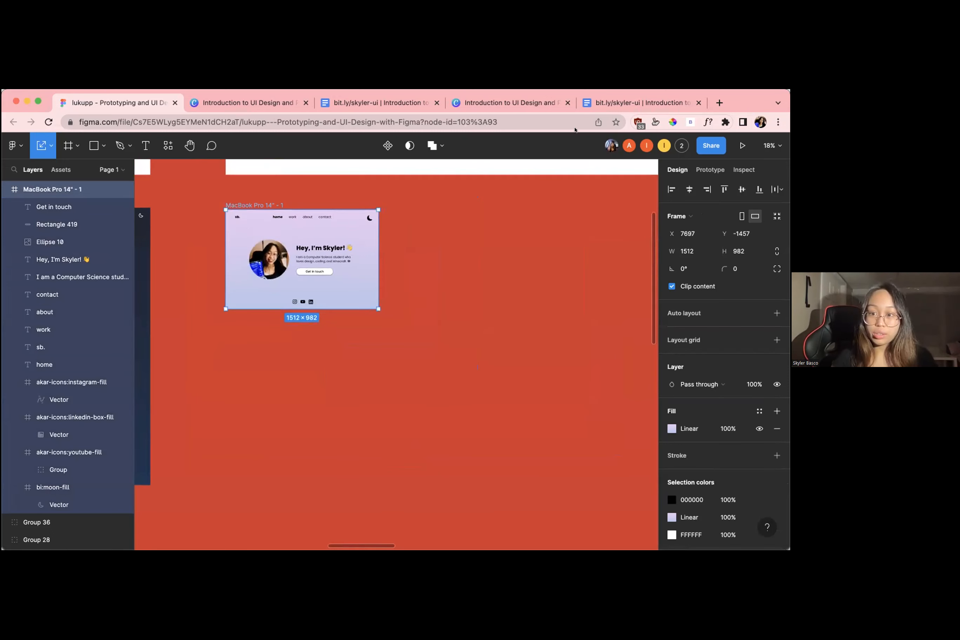
pyautogui.click(621, 250)
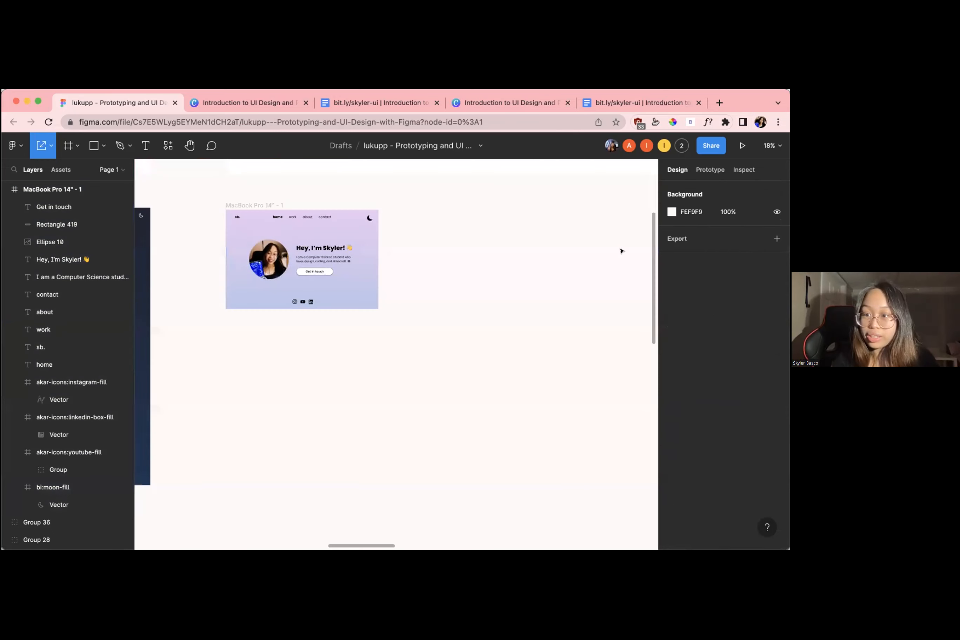
pyautogui.scroll(-5, 444, 285)
pyautogui.scroll(5, 496, 271)
pyautogui.hscroll(4, 497, 271)
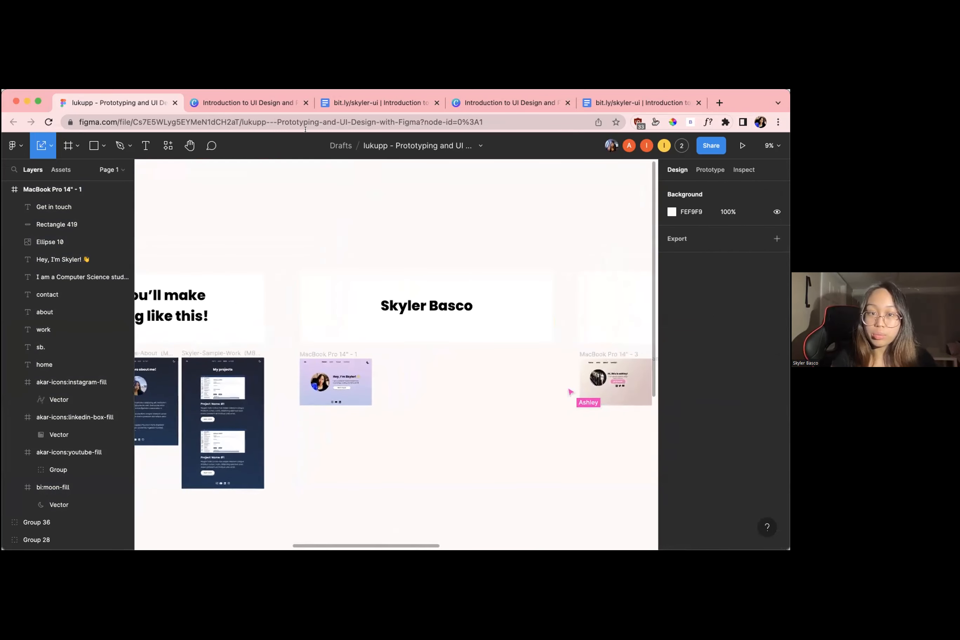
pyautogui.scroll(-5, 296, 323)
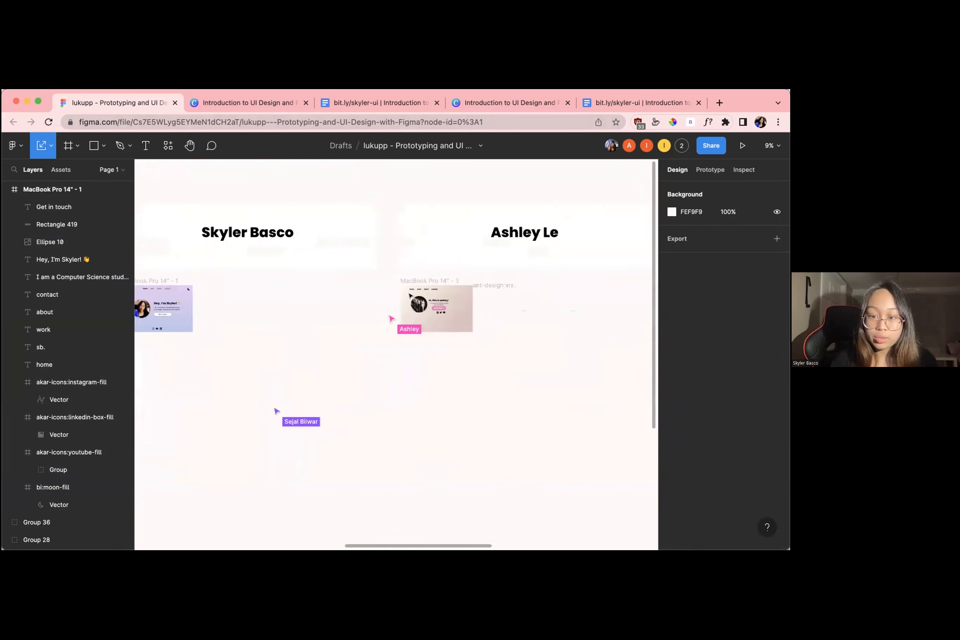
pyautogui.scroll(5, 322, 298)
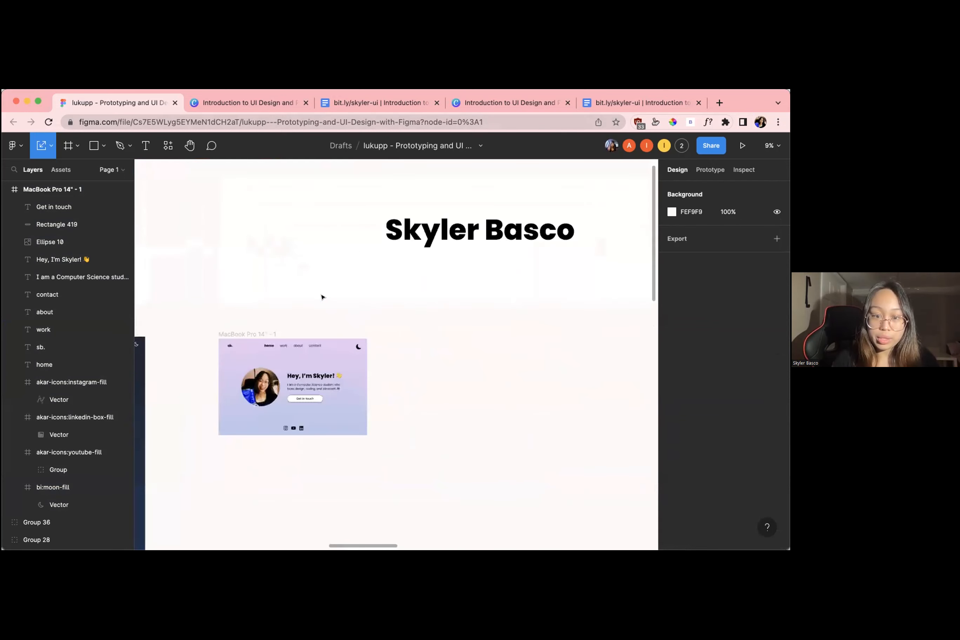
# Draw a small rectangle about 217 × 195 beside the name banner and delete it
pyautogui.click(103, 145)
pyautogui.click(98, 171)
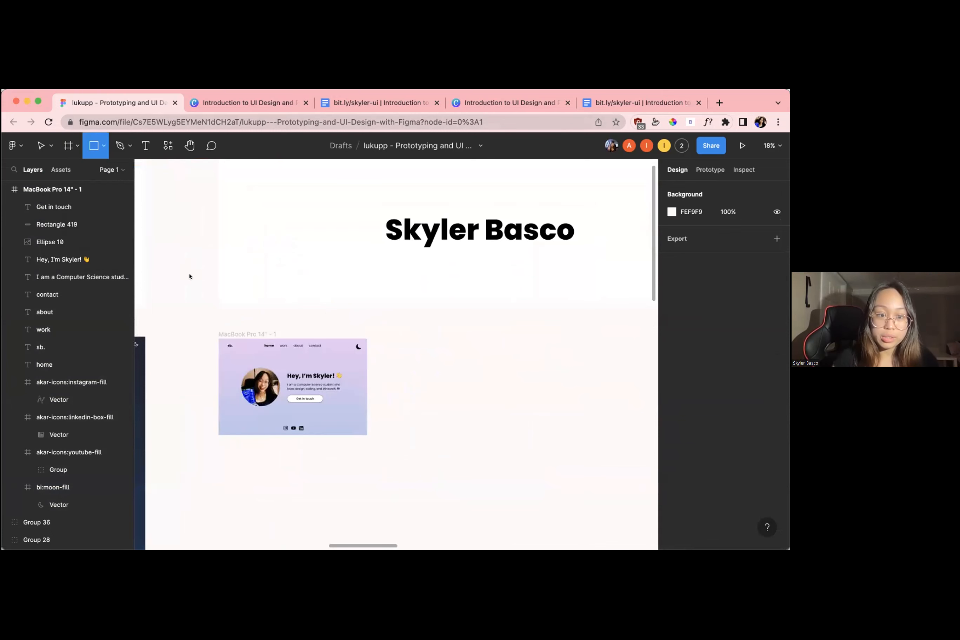
pyautogui.moveTo(192, 276); pyautogui.dragTo(213, 295)
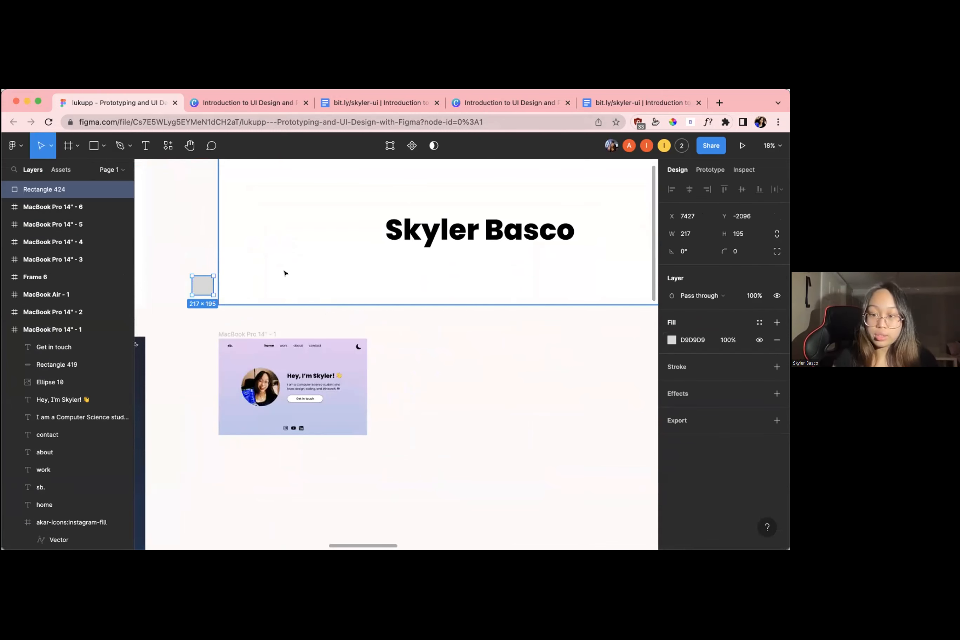
pyautogui.press('Delete')
# Set the canvas background color to light gray E8E3E3 and close the color picker
pyautogui.scroll(-4, 376, 341)
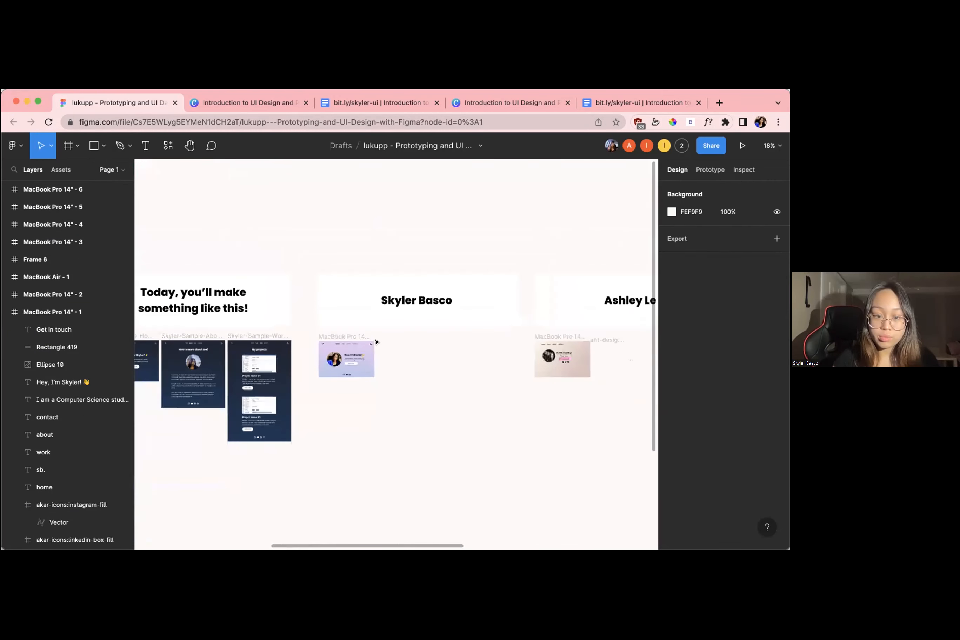
pyautogui.scroll(-2, 376, 342)
pyautogui.scroll(5, 377, 341)
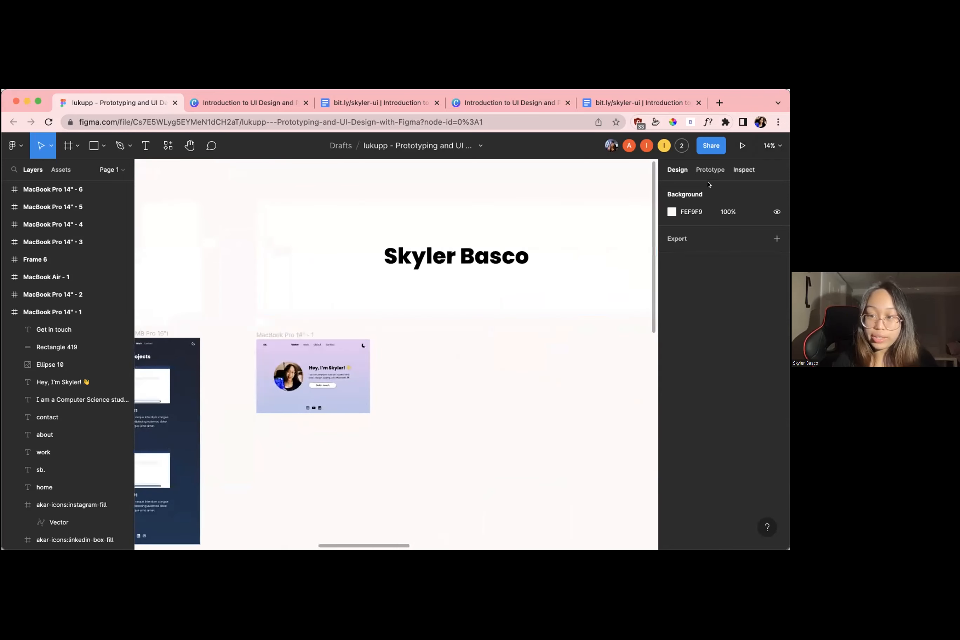
pyautogui.click(672, 211)
pyautogui.click(529, 236)
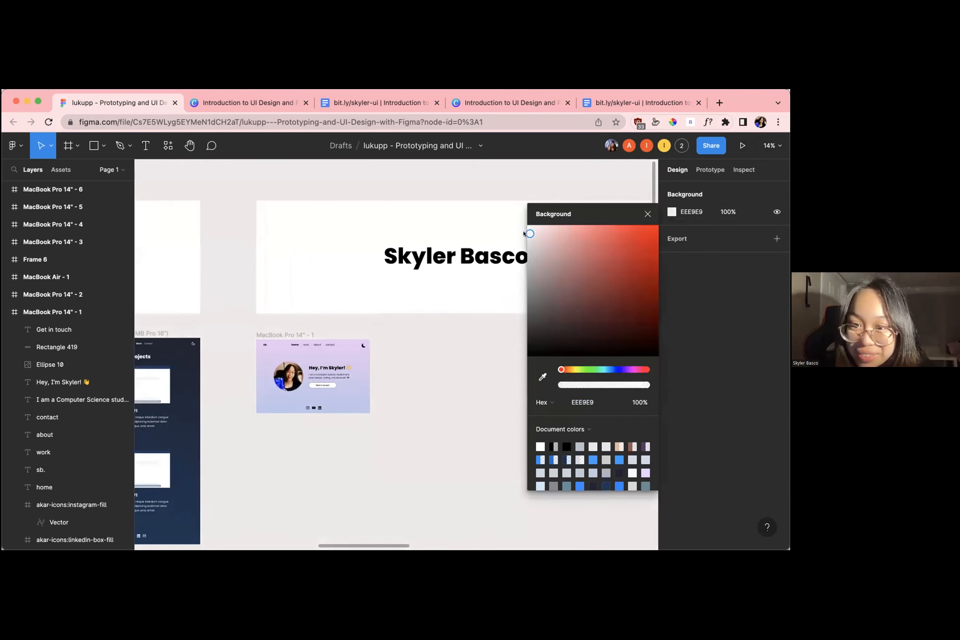
pyautogui.click(647, 214)
# Select the MacBook Pro 14" - 1 frame and show its prototype settings
pyautogui.scroll(-2, 429, 367)
pyautogui.scroll(3, 312, 309)
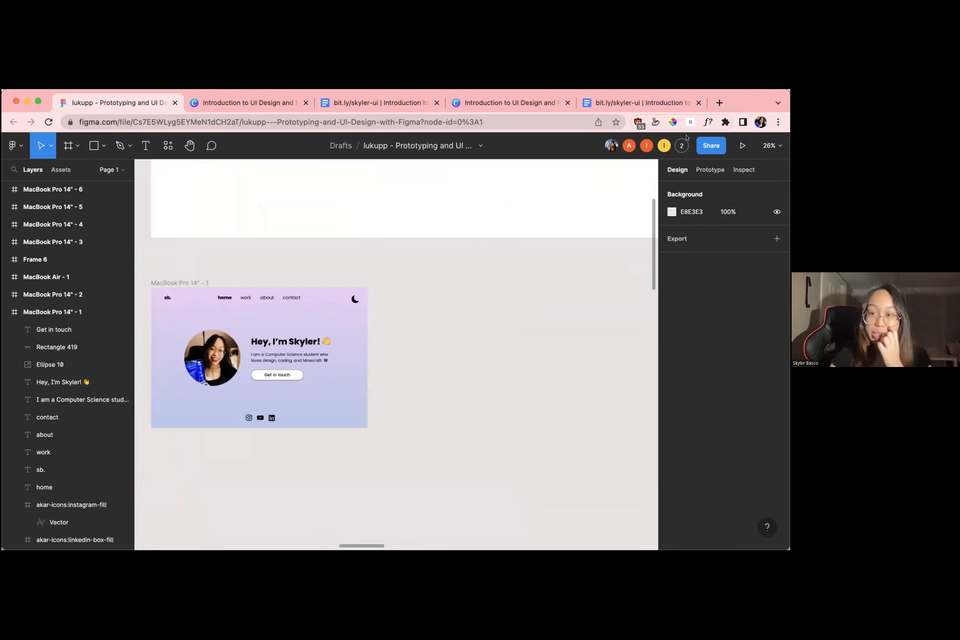
pyautogui.scroll(-1, 508, 273)
pyautogui.scroll(2, 478, 385)
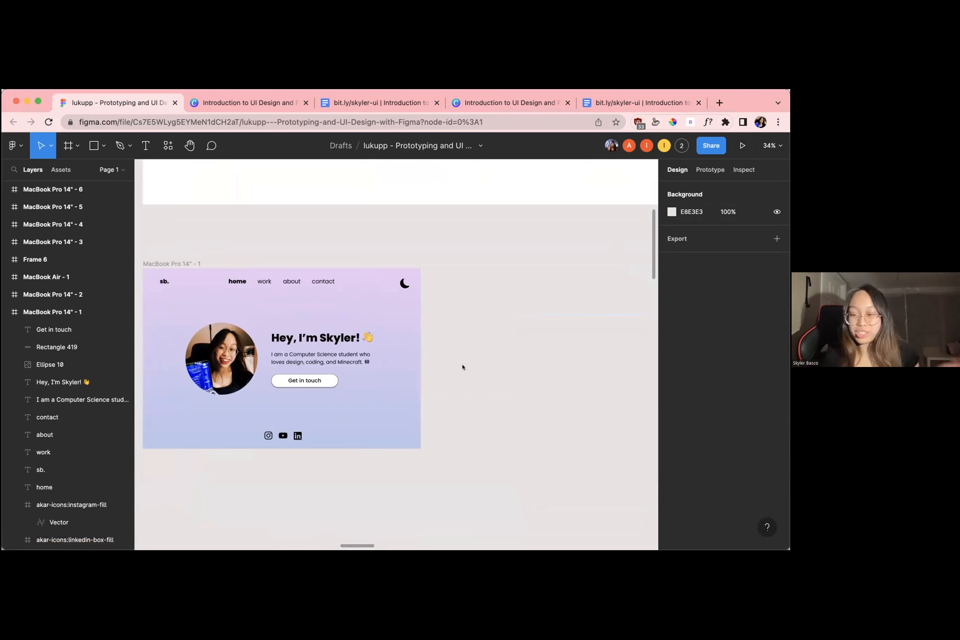
pyautogui.hscroll(-1, 462, 367)
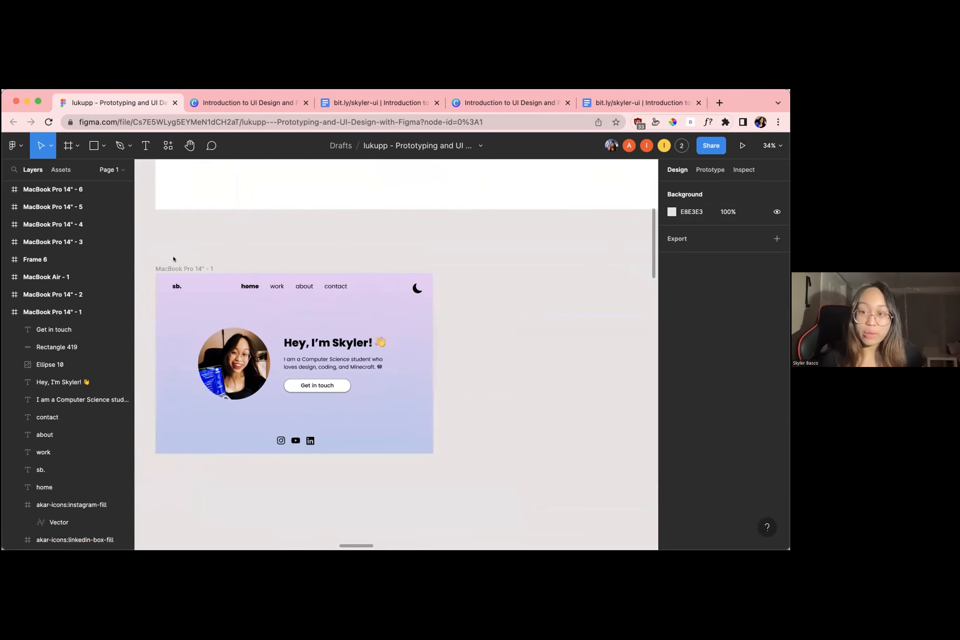
pyautogui.click(163, 268)
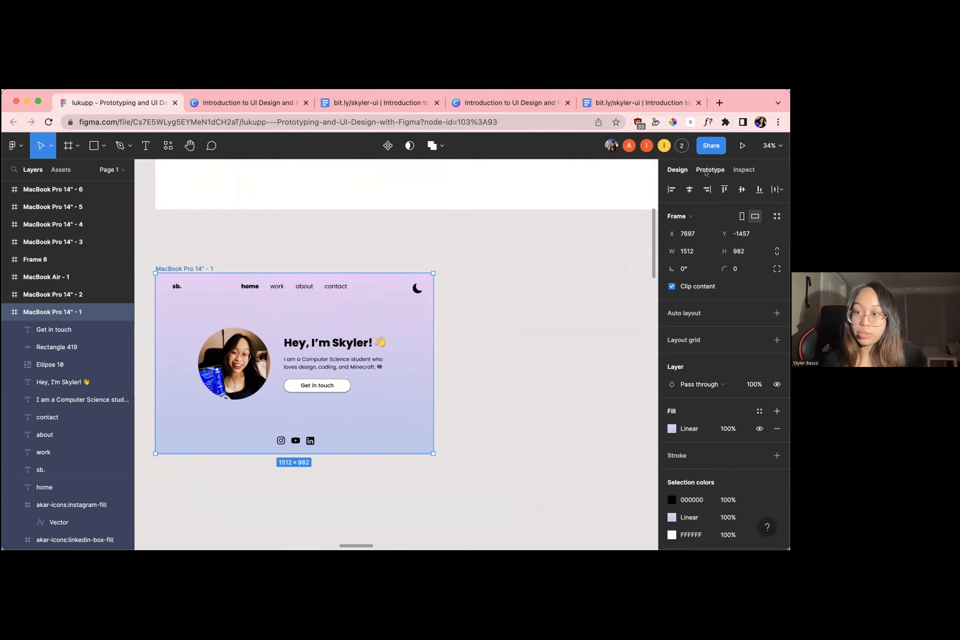
pyautogui.click(706, 173)
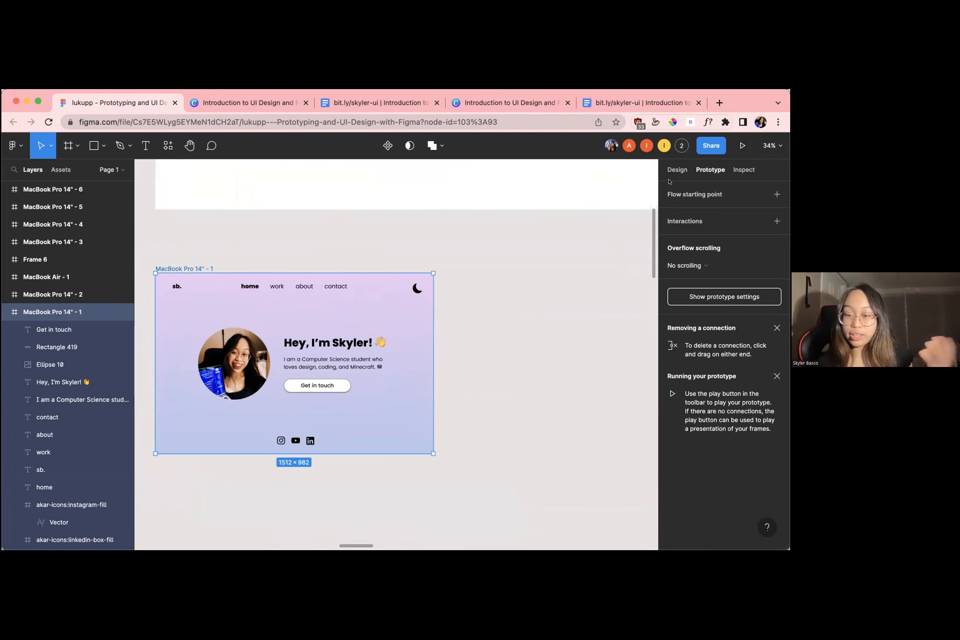
# Inspect the MacBook Pro 14" - 1 frame's properties and set the generated code language to CSS
pyautogui.click(744, 170)
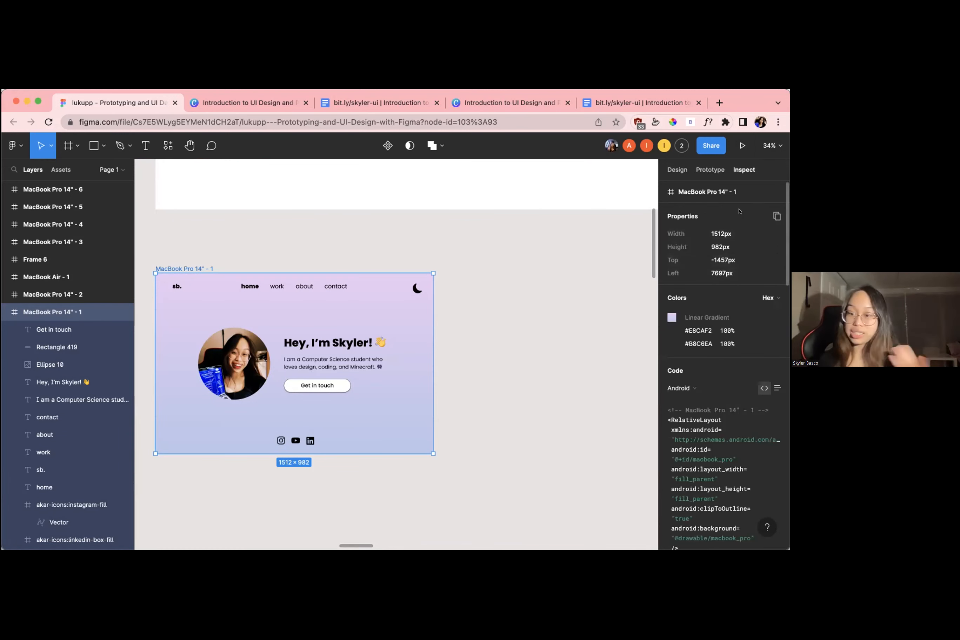
pyautogui.scroll(-5, 697, 500)
pyautogui.scroll(5, 697, 500)
pyautogui.scroll(-5, 698, 500)
pyautogui.scroll(5, 698, 500)
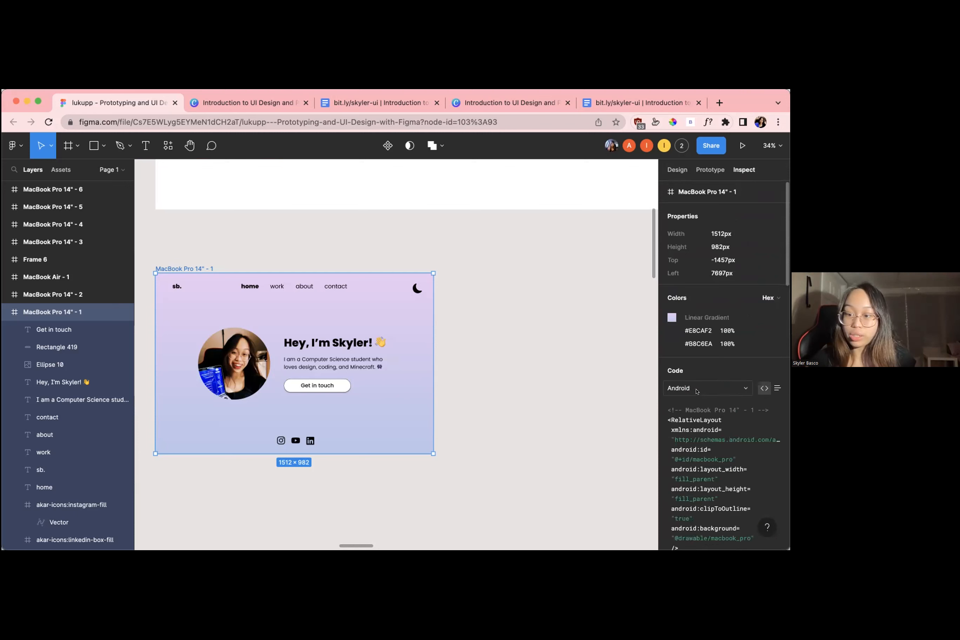
pyautogui.click(697, 391)
pyautogui.click(696, 364)
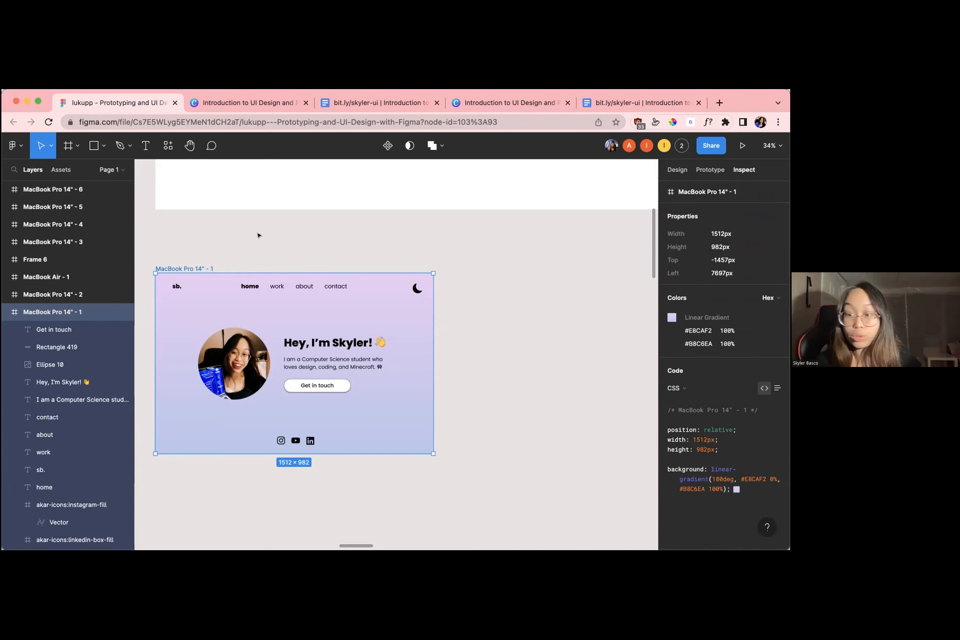
pyautogui.scroll(-1, 352, 253)
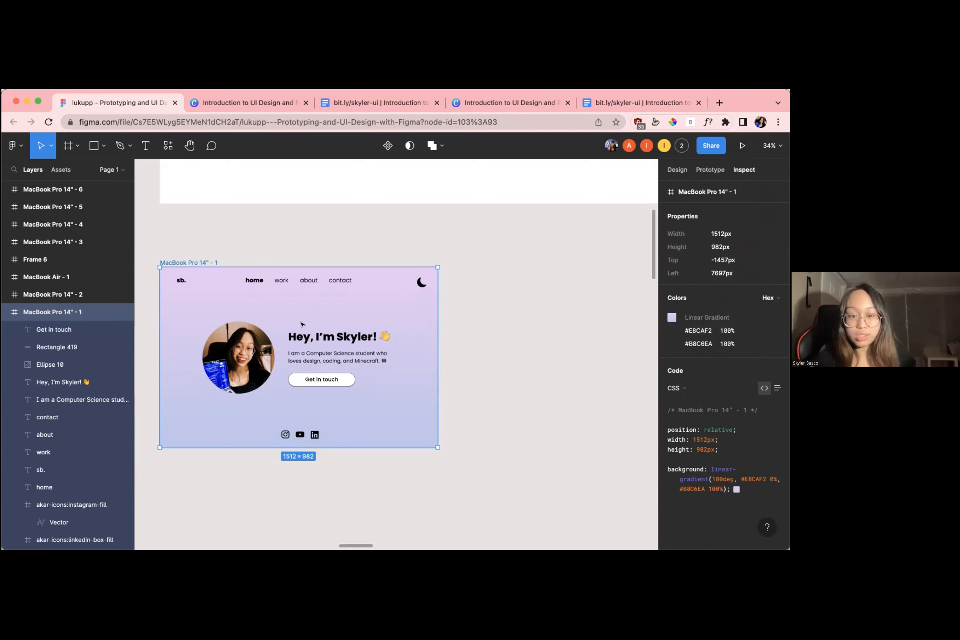
# Examine the CSS code of the "Get in touch" button and heading, and reselect the MacBook Pro 14" - 1 frame
pyautogui.click(318, 380)
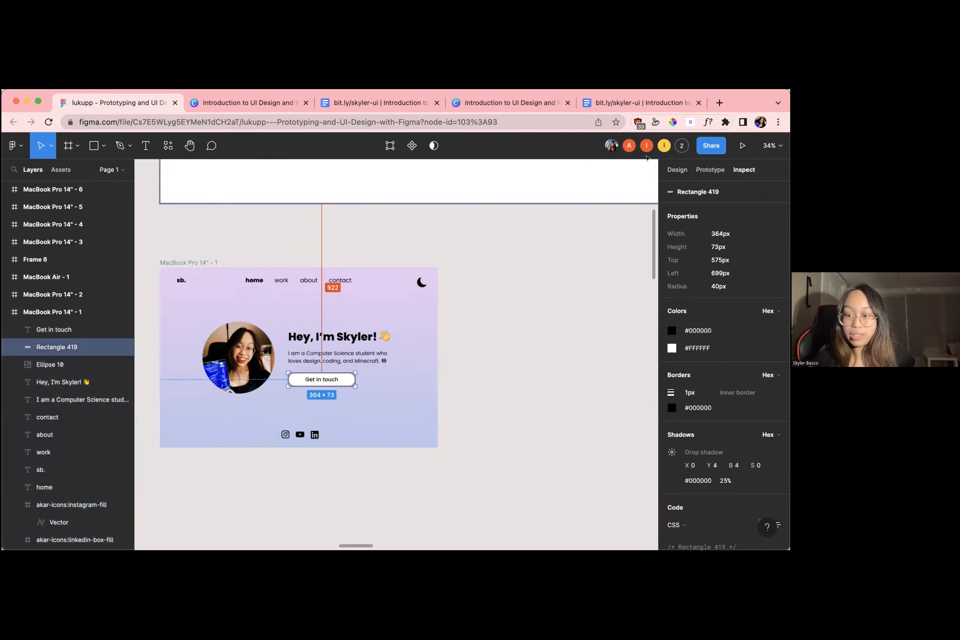
pyautogui.scroll(-5, 723, 351)
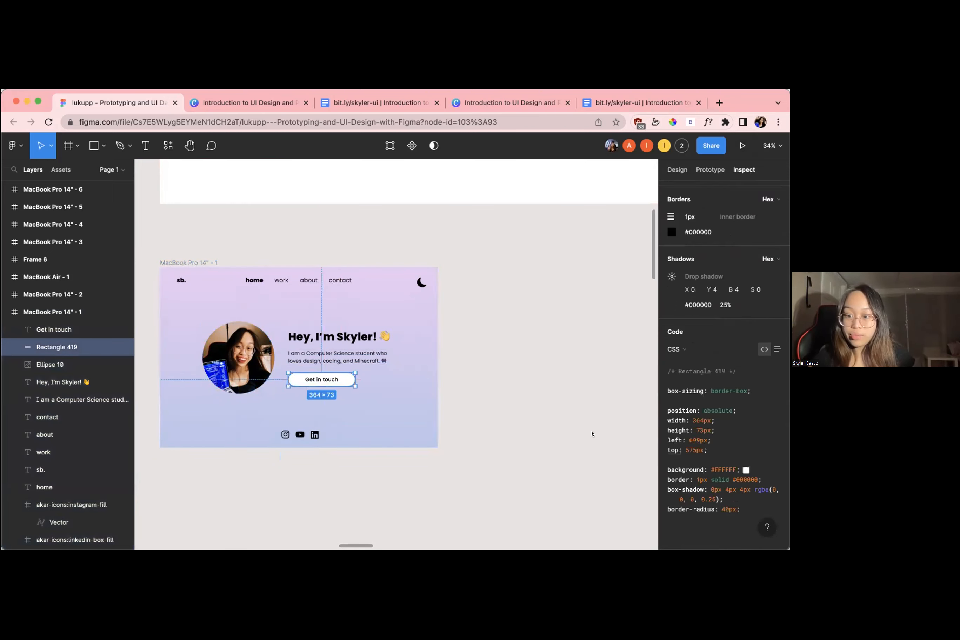
pyautogui.click(304, 339)
pyautogui.click(310, 380)
pyautogui.click(203, 247)
pyautogui.click(198, 262)
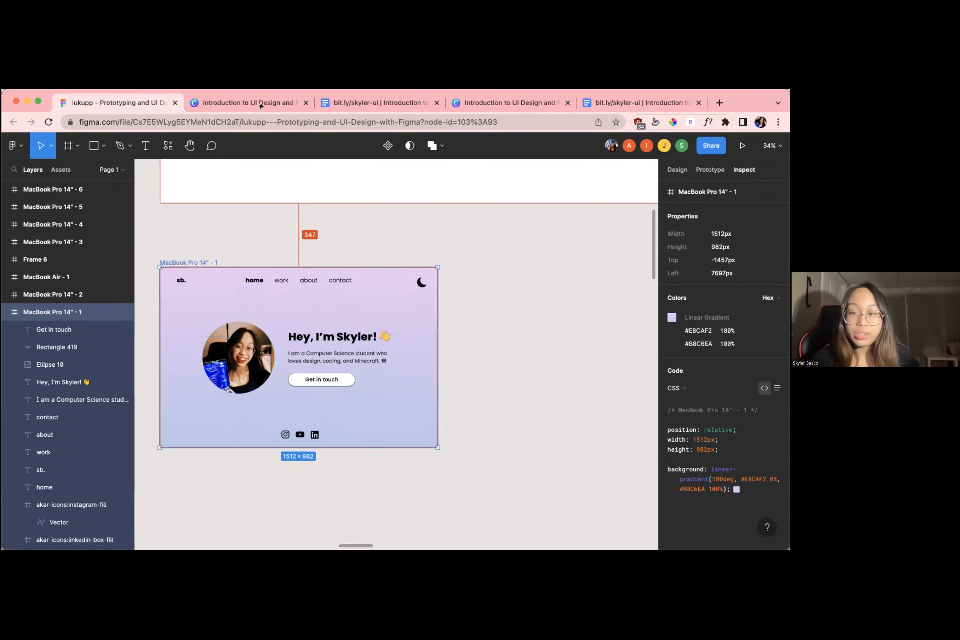
# Deselect the frame, look over all the participants' designs on the canvas and return to the sample home page
pyautogui.click(504, 334)
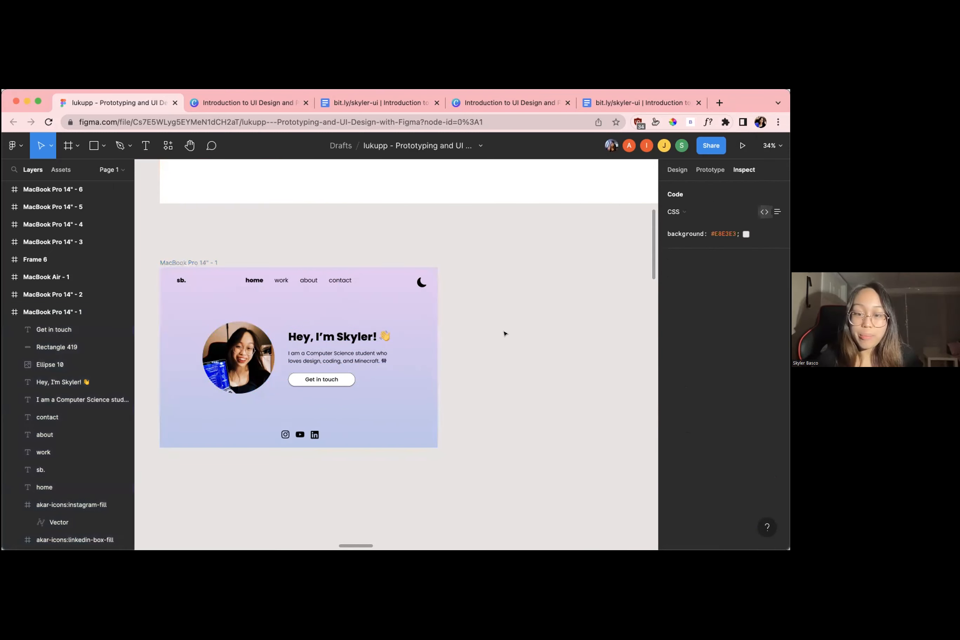
pyautogui.scroll(-10, 504, 334)
pyautogui.scroll(-5, 504, 333)
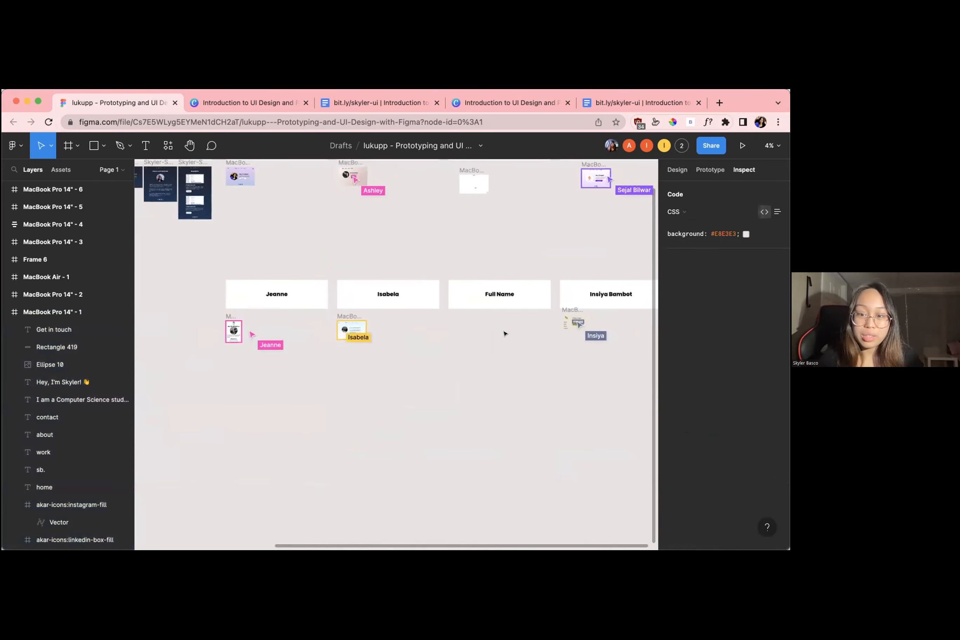
pyautogui.scroll(5, 504, 334)
pyautogui.scroll(10, 330, 316)
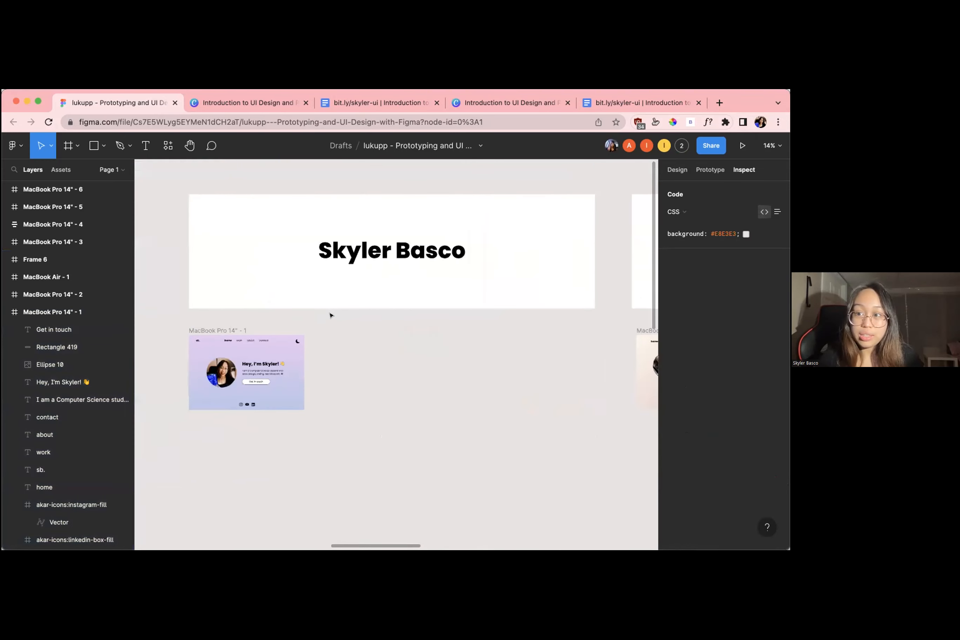
pyautogui.hscroll(-3, 330, 315)
pyautogui.scroll(3, 305, 330)
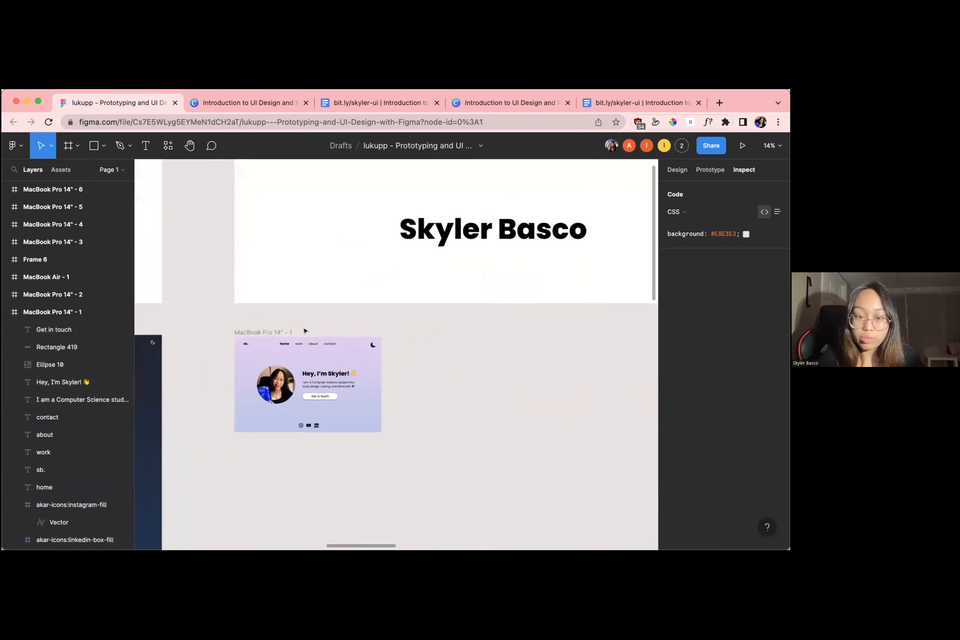
pyautogui.scroll(3, 305, 330)
pyautogui.scroll(-2, 308, 330)
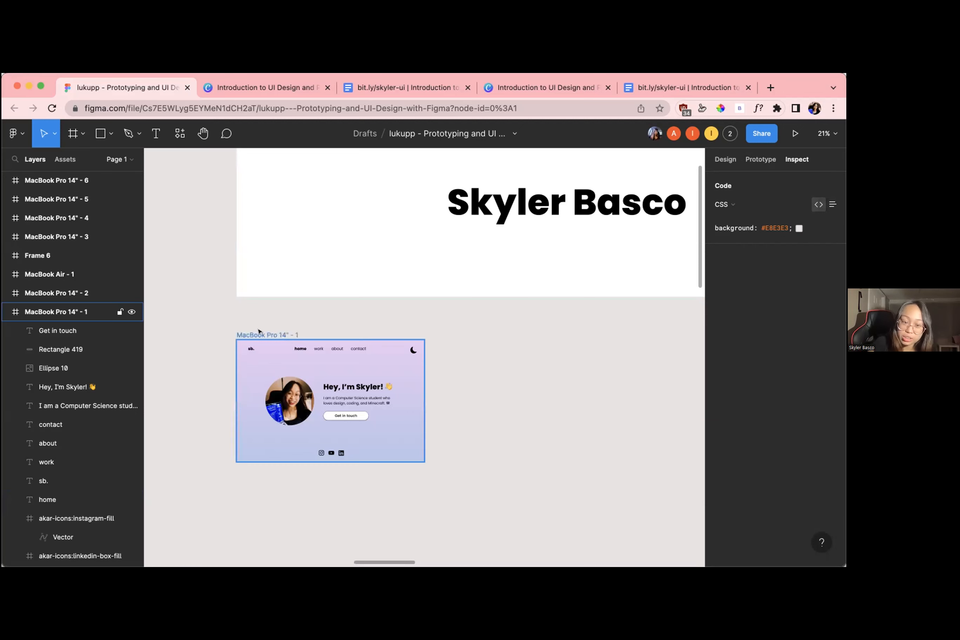
# Select the MacBook Pro 14" - 1 frame and examine the colour settings of its linear gradient fill in the design properties
pyautogui.click(289, 335)
pyautogui.click(392, 306)
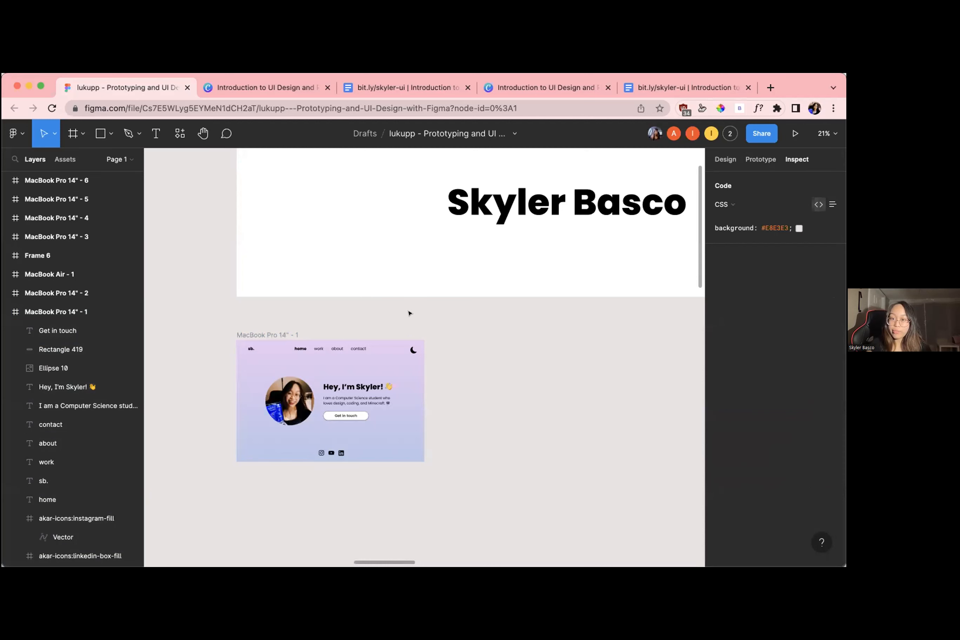
pyautogui.click(289, 333)
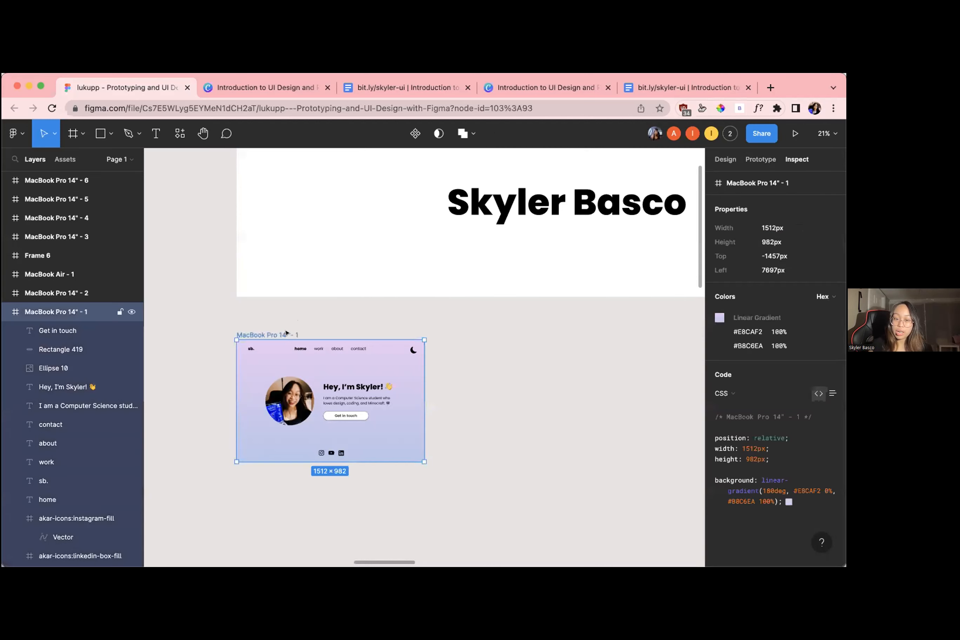
pyautogui.scroll(5, 322, 333)
pyautogui.scroll(-2, 342, 331)
pyautogui.hscroll(-1, 342, 331)
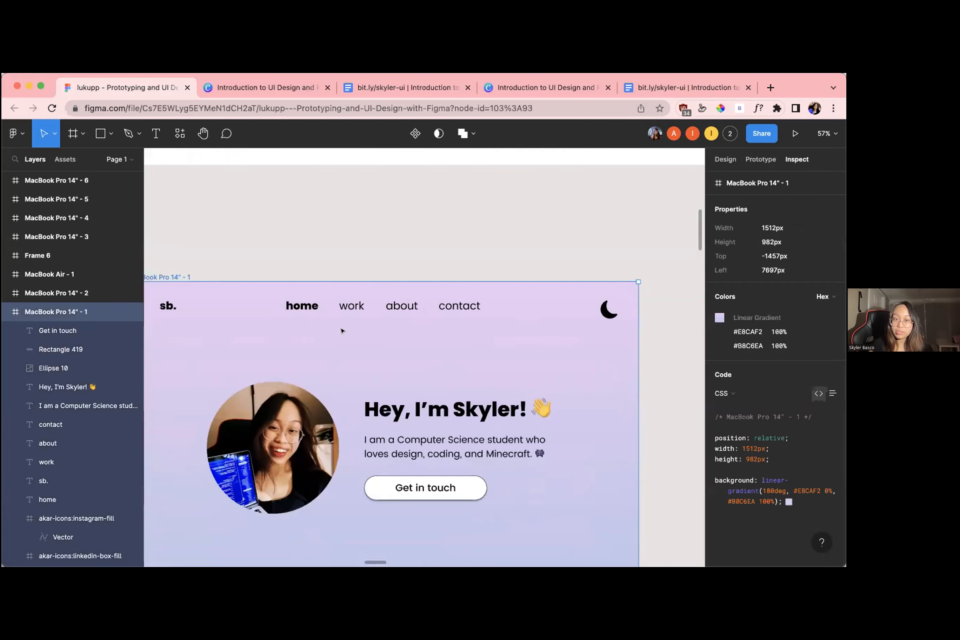
pyautogui.scroll(-3, 342, 331)
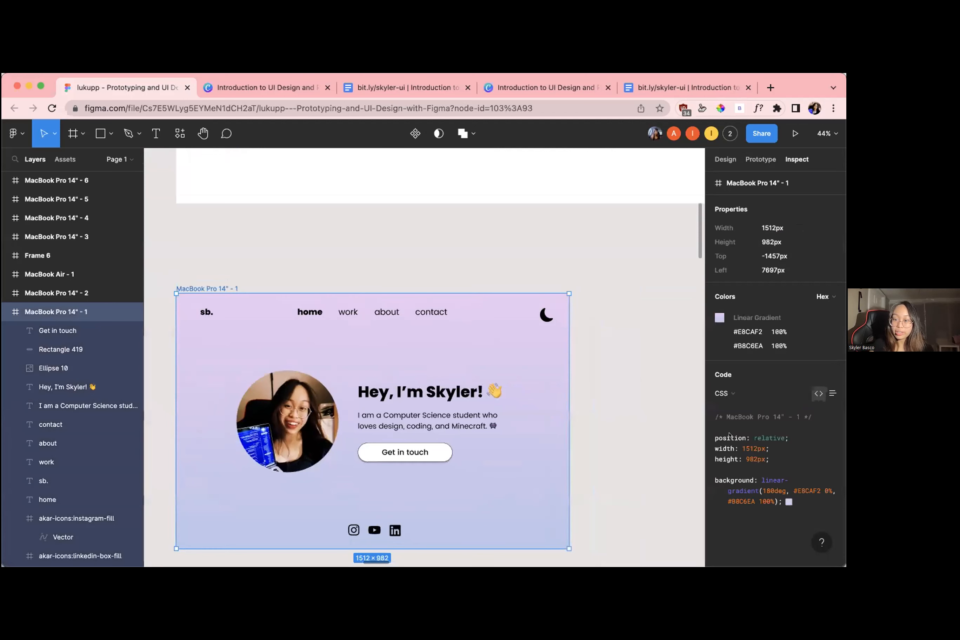
pyautogui.click(726, 160)
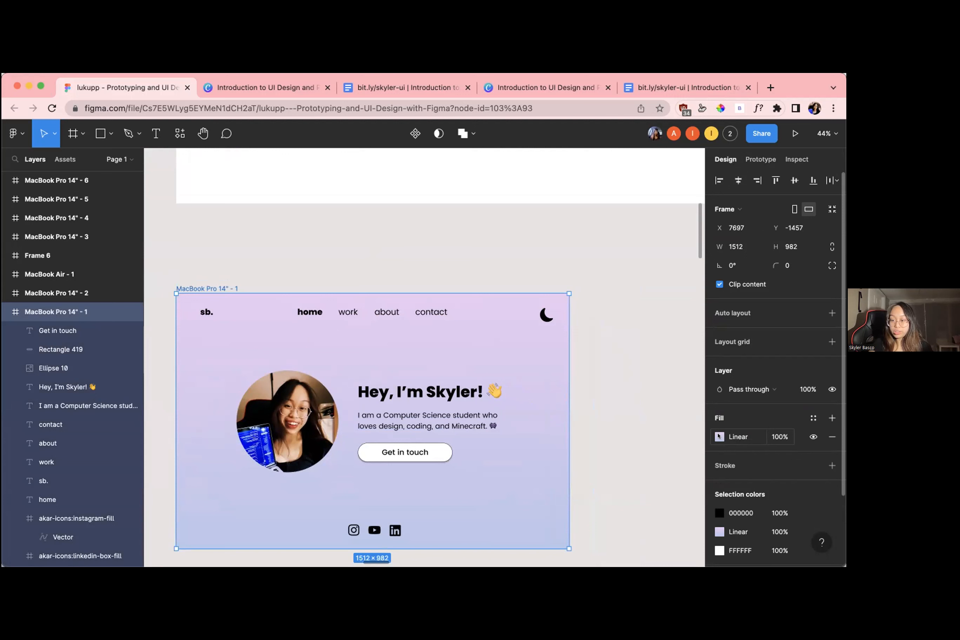
pyautogui.click(719, 435)
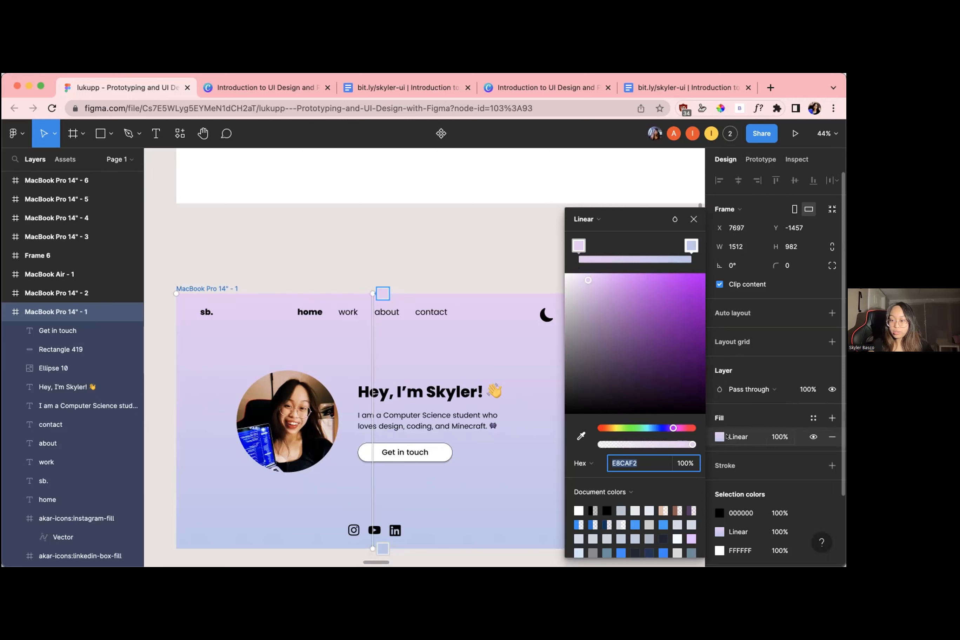
pyautogui.click(694, 219)
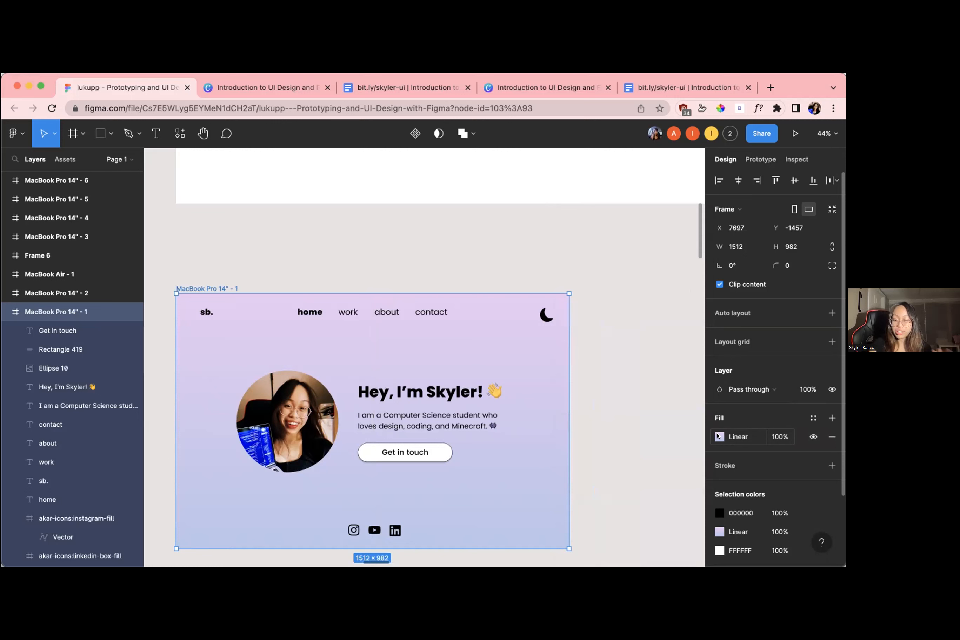
# Change the MacBook Pro 14" - 1 frame's fill type to Solid and set its colour to light pink F9BEE8
pyautogui.click(719, 437)
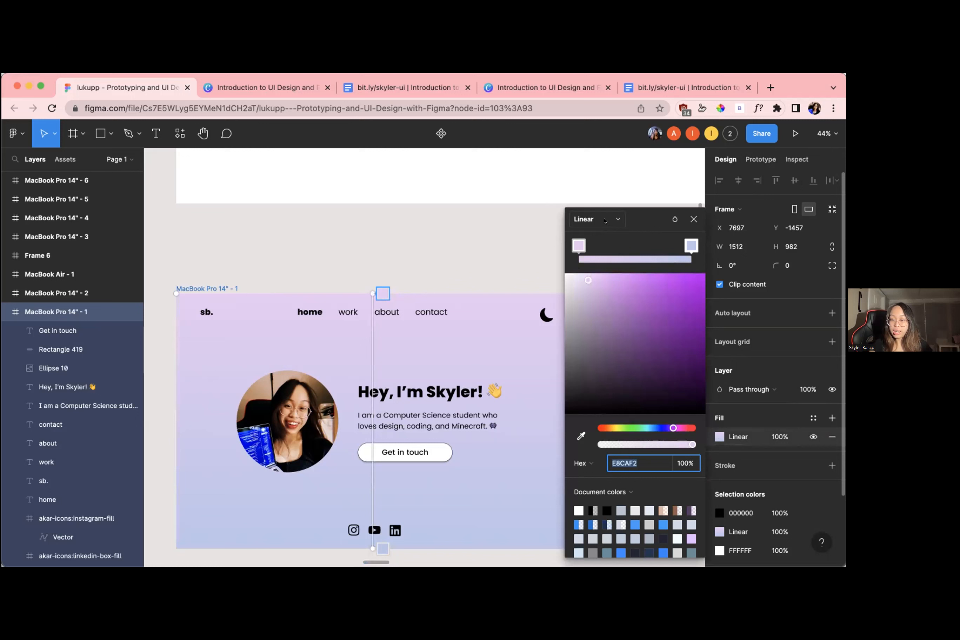
pyautogui.click(604, 219)
pyautogui.click(597, 205)
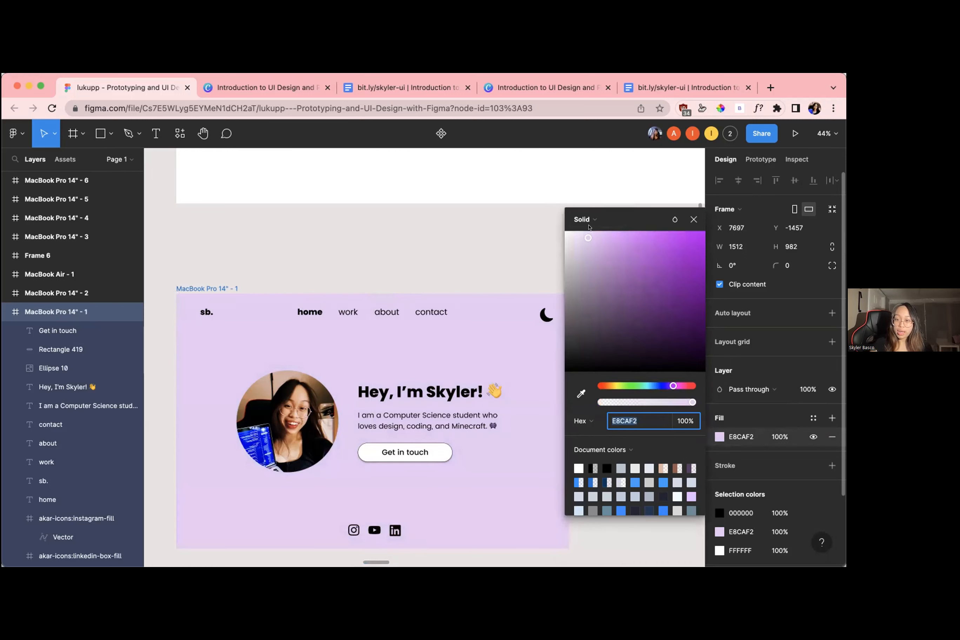
pyautogui.moveTo(588, 238); pyautogui.dragTo(662, 253)
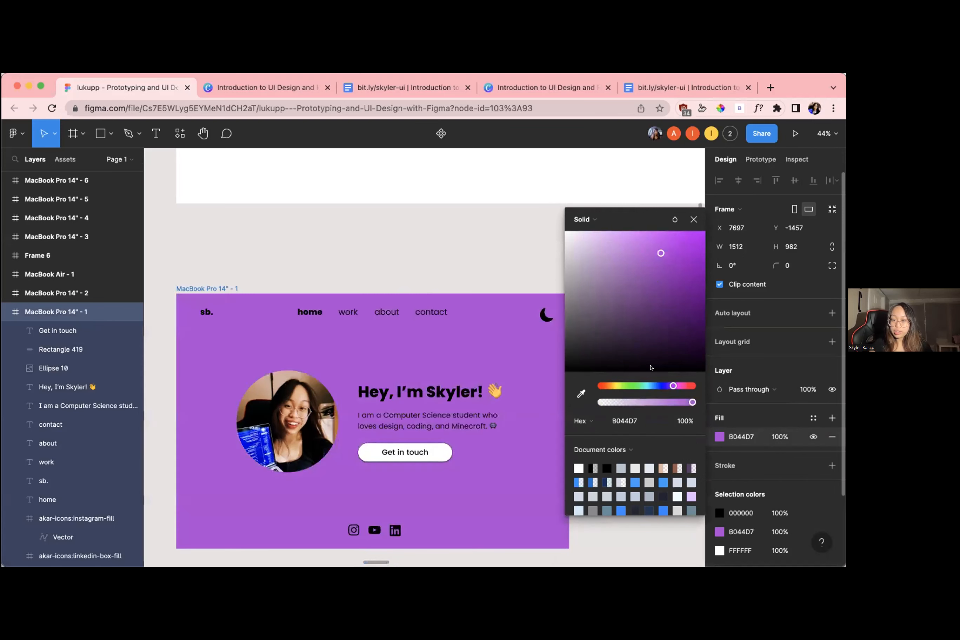
pyautogui.click(639, 386)
pyautogui.moveTo(639, 387); pyautogui.dragTo(682, 386)
pyautogui.moveTo(662, 332); pyautogui.dragTo(598, 235)
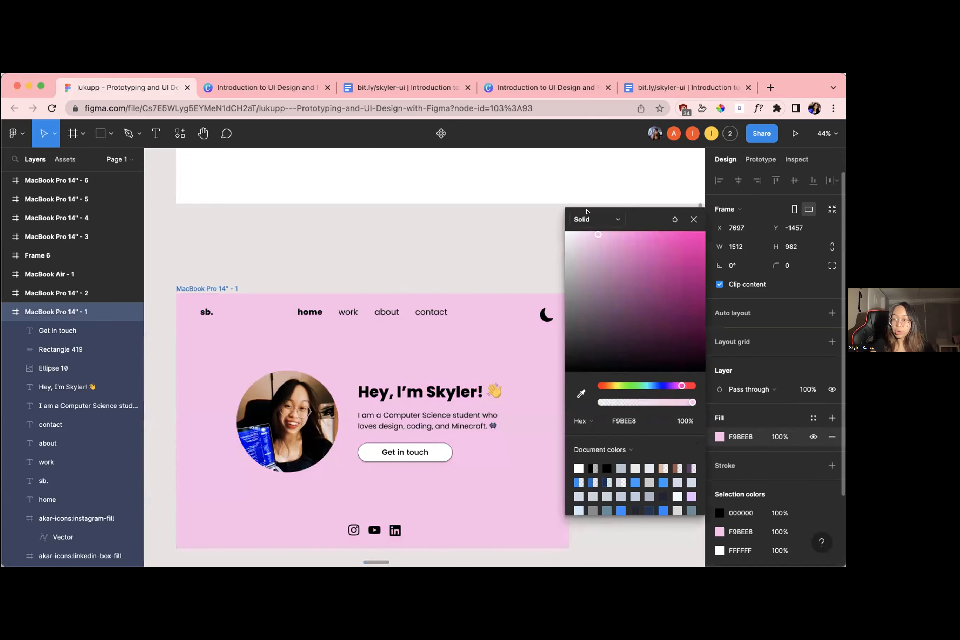
# Change the frame's fill type to Linear and set the opacity of the gradient's end stop to 100%
pyautogui.click(587, 219)
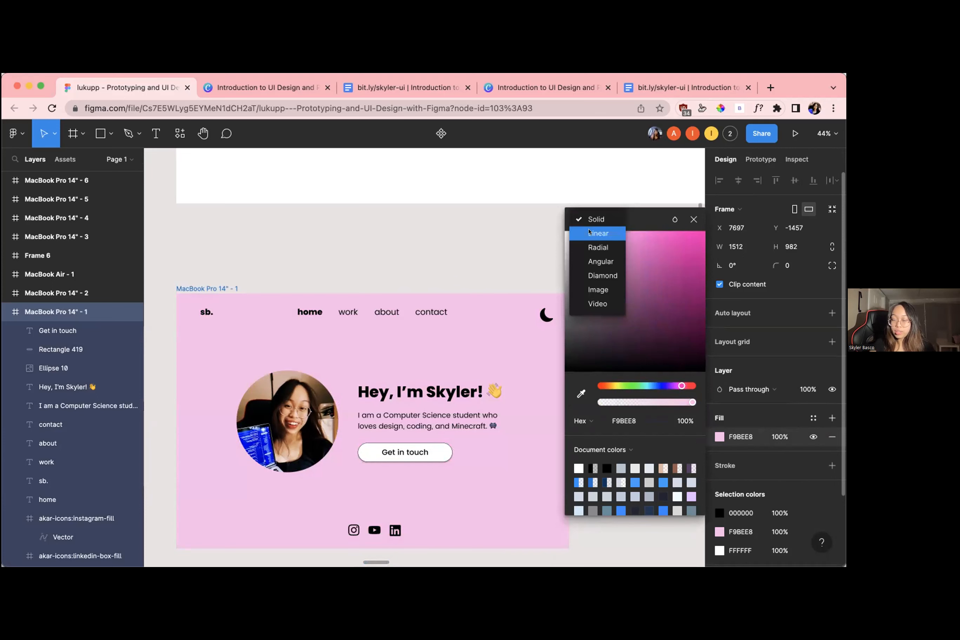
pyautogui.click(589, 233)
pyautogui.scroll(-2, 381, 279)
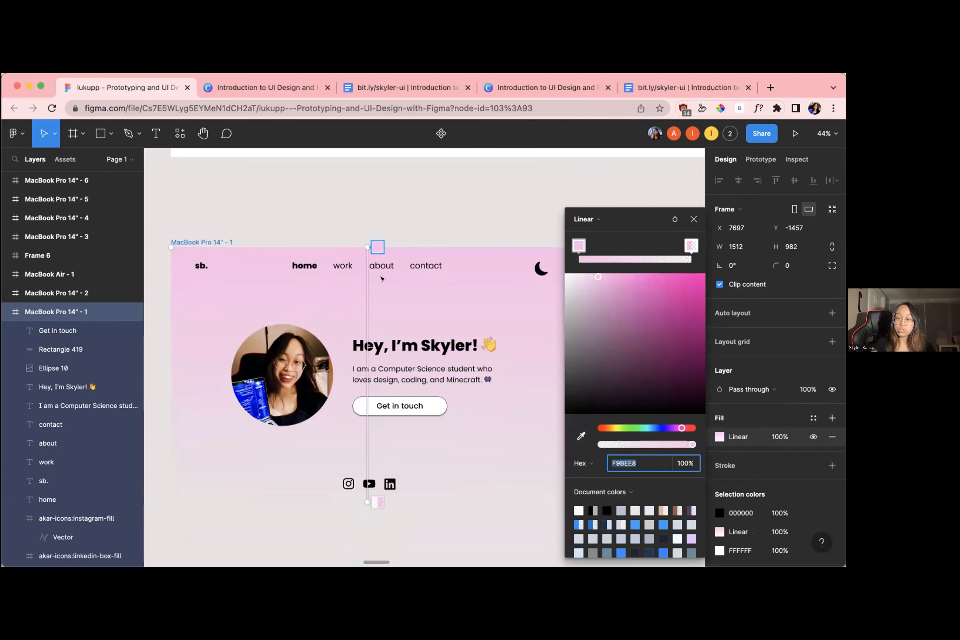
pyautogui.scroll(-2, 411, 379)
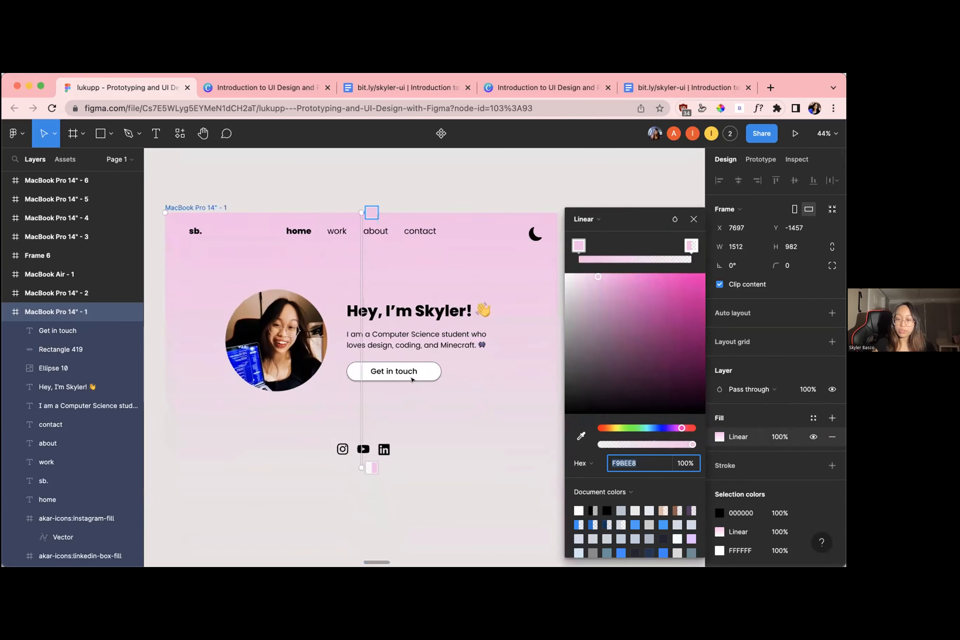
pyautogui.scroll(-1, 411, 379)
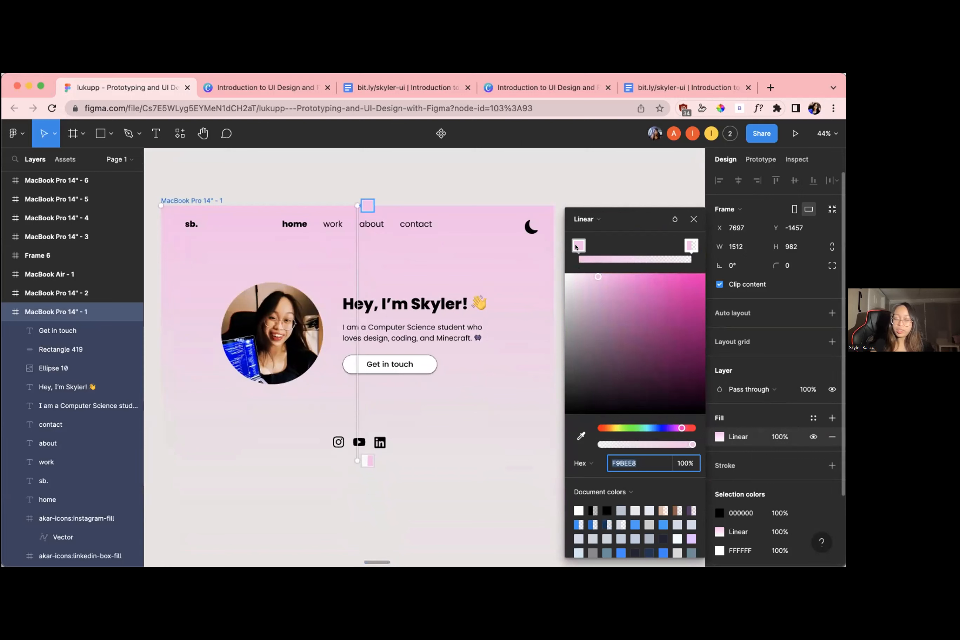
pyautogui.click(692, 248)
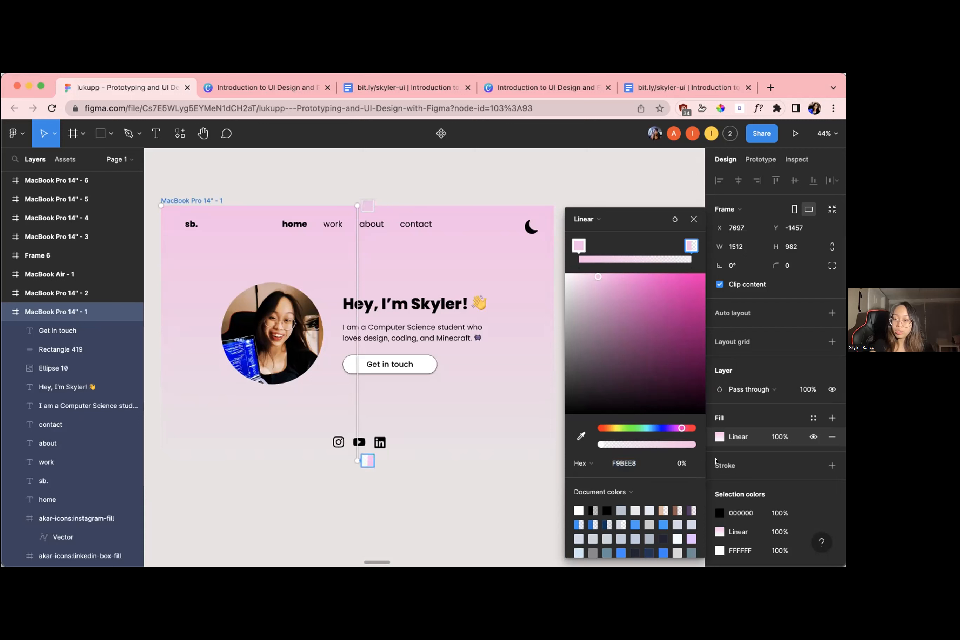
pyautogui.click(674, 462)
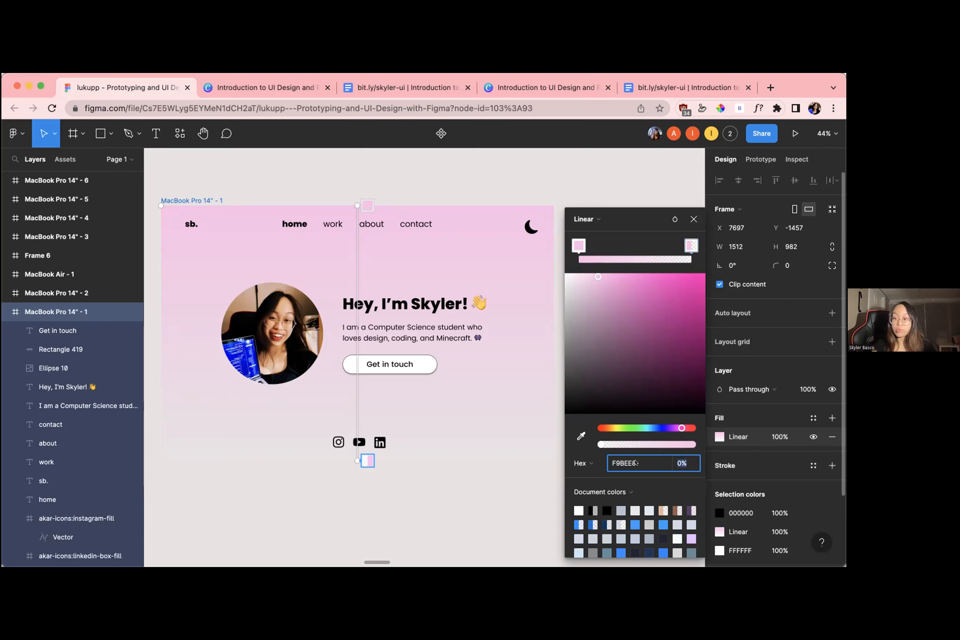
pyautogui.write('1000')
pyautogui.press('BackSpace')
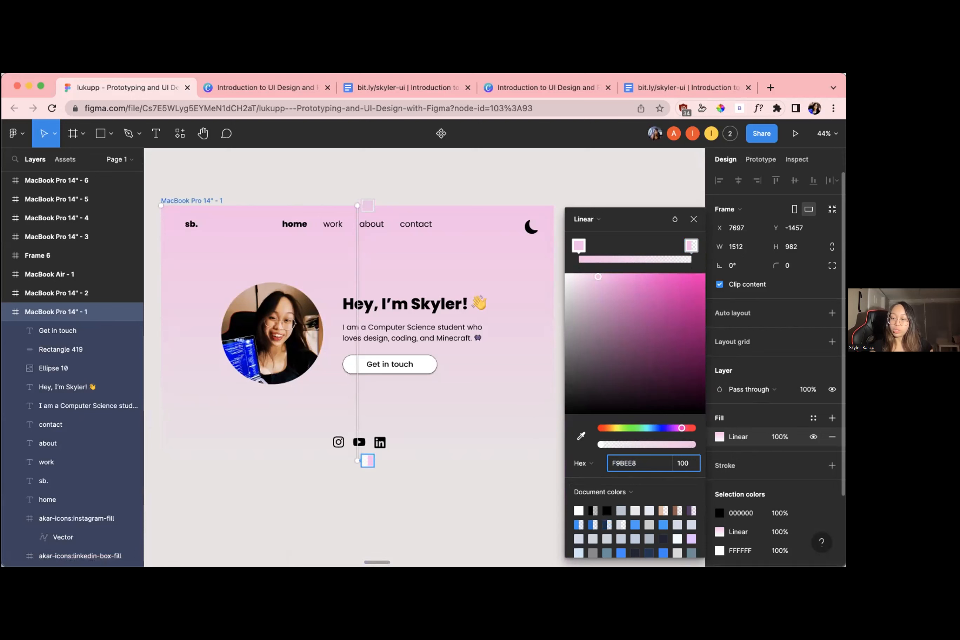
pyautogui.press('Return')
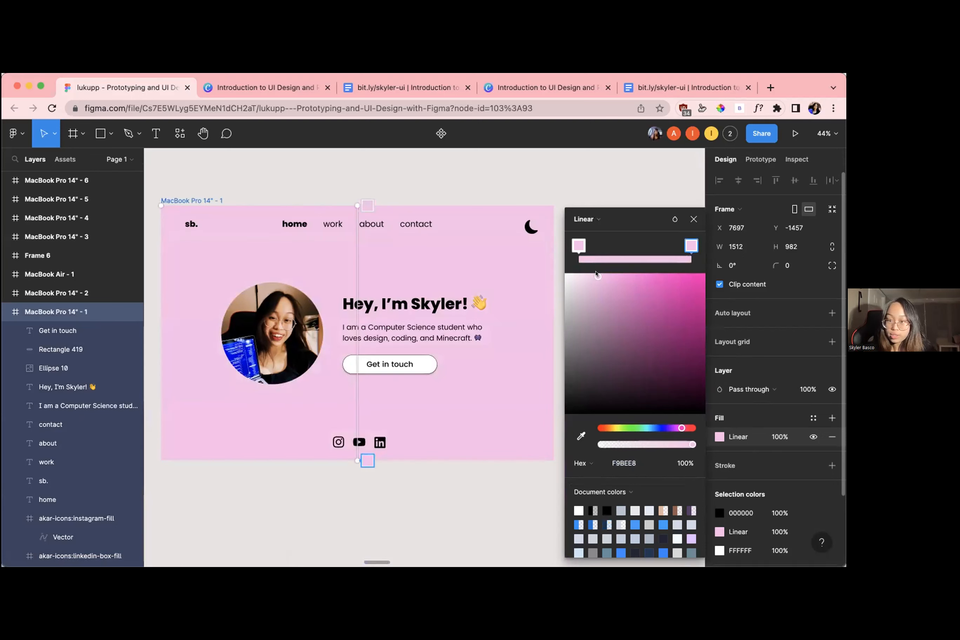
# Set the gradient's end stop to light purple E0C4F5, close the fill settings and deselect the frame
pyautogui.click(691, 537)
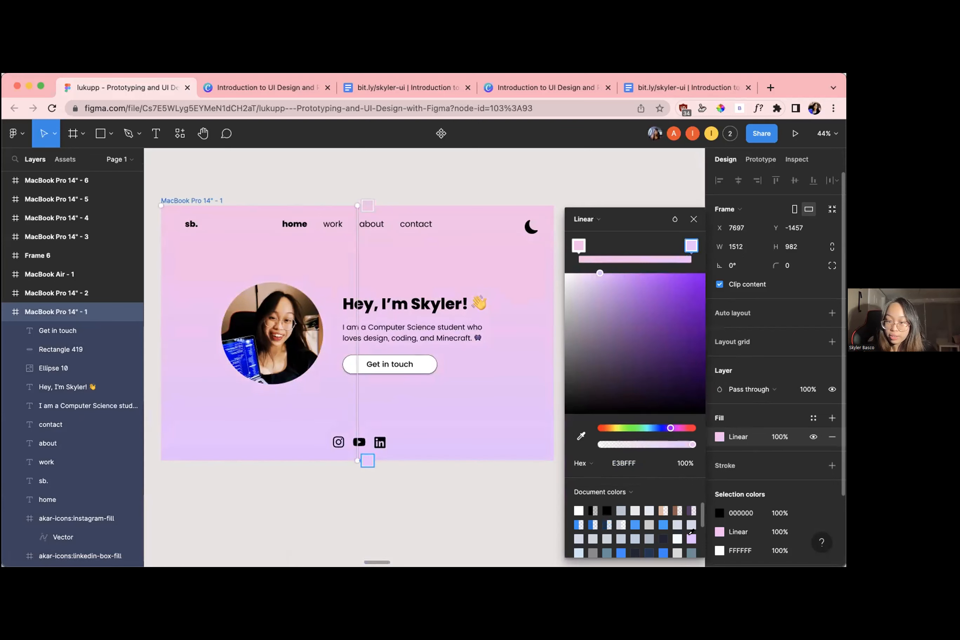
pyautogui.moveTo(598, 274); pyautogui.dragTo(592, 279)
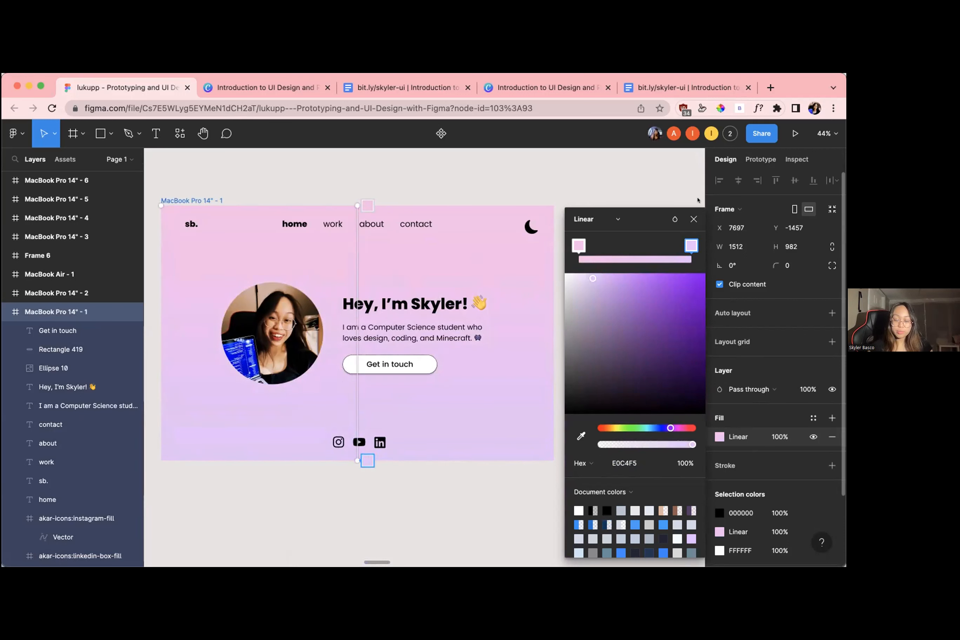
pyautogui.click(694, 218)
pyautogui.click(662, 217)
# Examine the recoloured home page and compare it with the participants' designs across the canvas
pyautogui.scroll(-5, 669, 218)
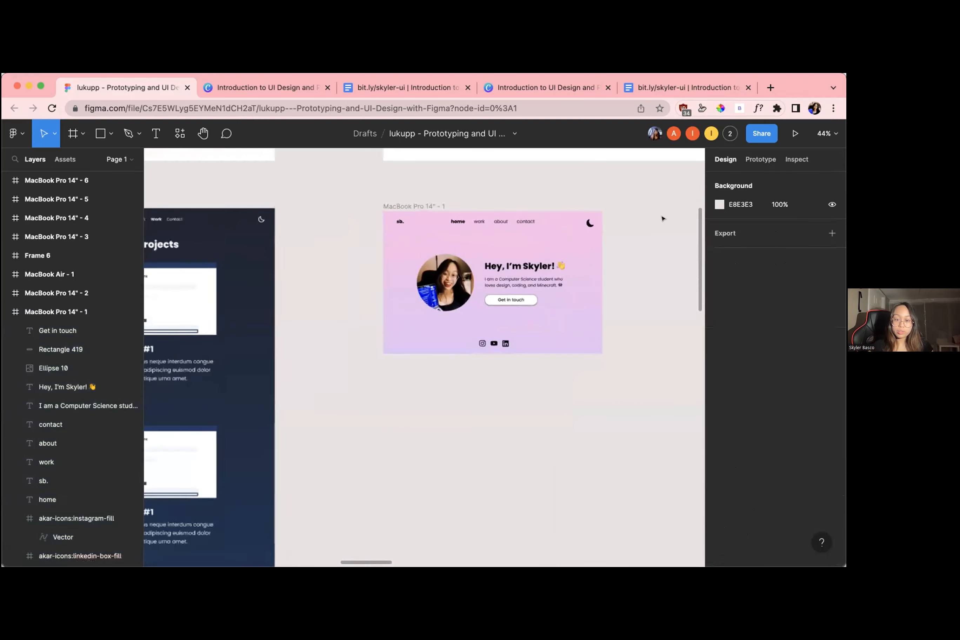
pyautogui.scroll(-1, 561, 256)
pyautogui.hscroll(1, 561, 256)
pyautogui.scroll(1, 562, 257)
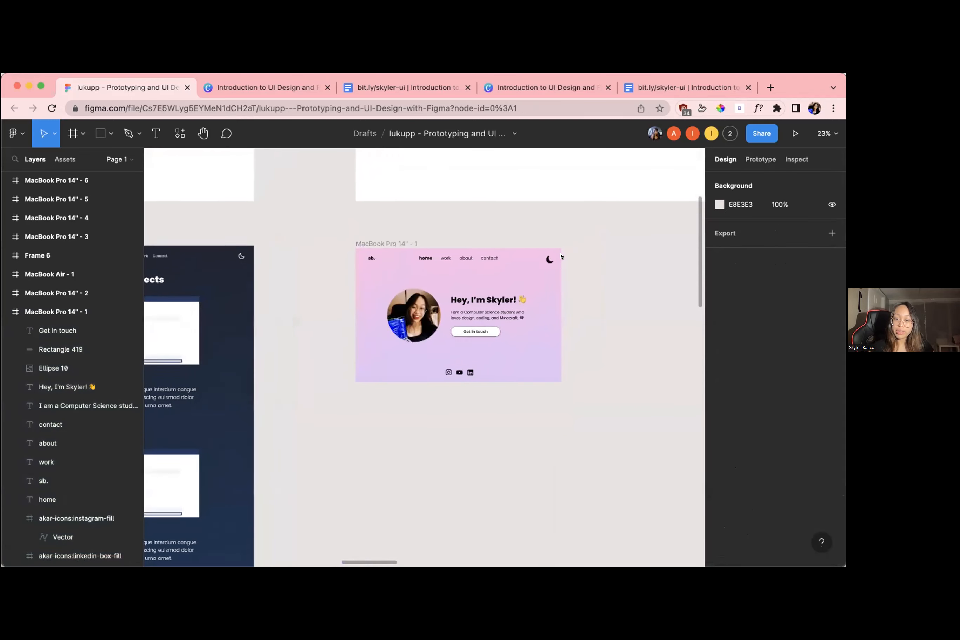
pyautogui.scroll(2, 561, 257)
pyautogui.scroll(3, 561, 256)
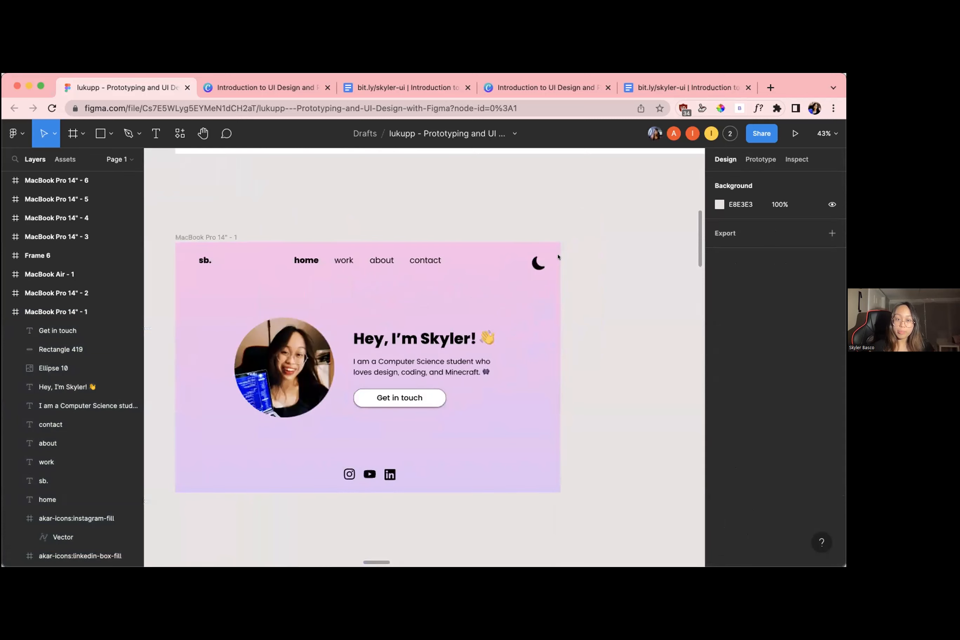
pyautogui.scroll(-2, 261, 180)
pyautogui.scroll(-8, 637, 255)
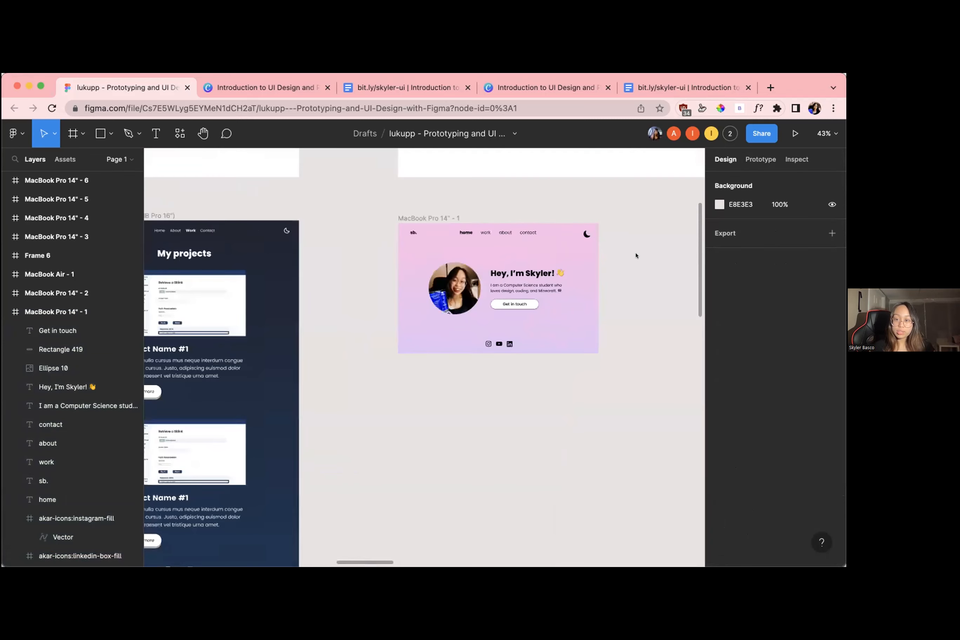
pyautogui.hscroll(8, 637, 255)
pyautogui.scroll(-5, 636, 256)
pyautogui.scroll(-3, 636, 256)
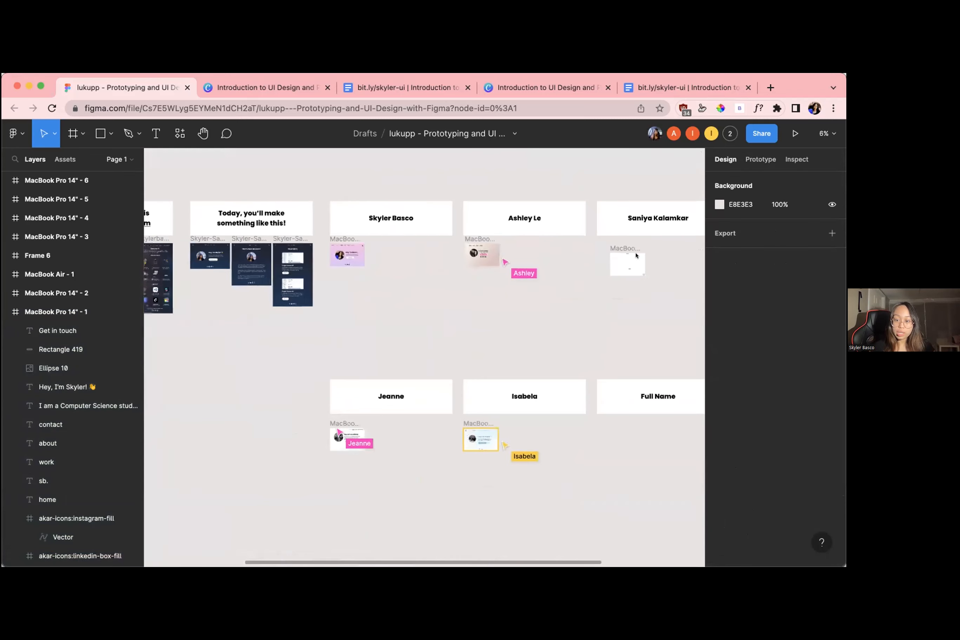
pyautogui.hscroll(6, 624, 258)
pyautogui.scroll(-2, 623, 259)
pyautogui.hscroll(-5, 606, 260)
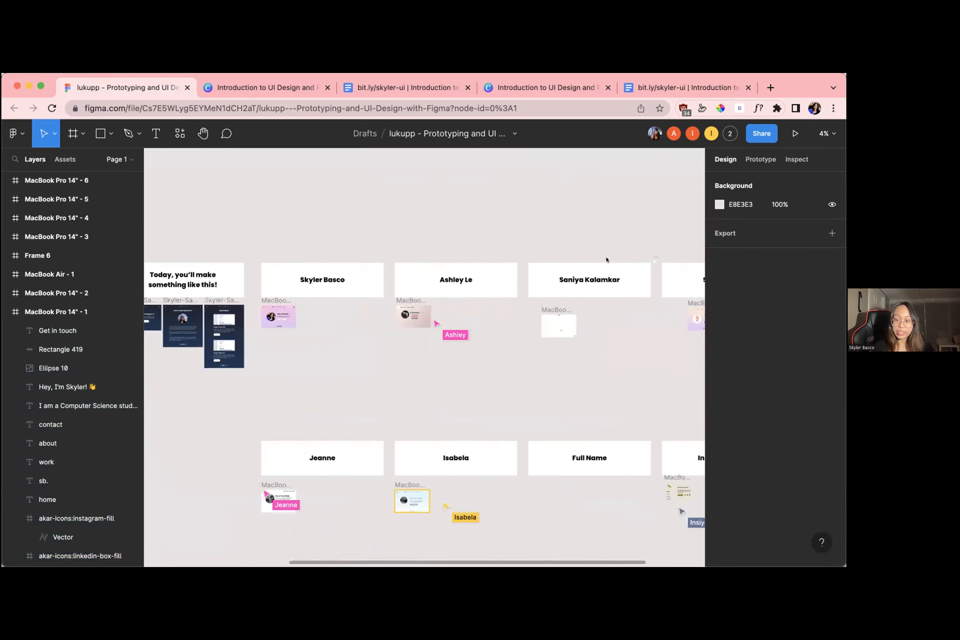
pyautogui.scroll(6, 420, 301)
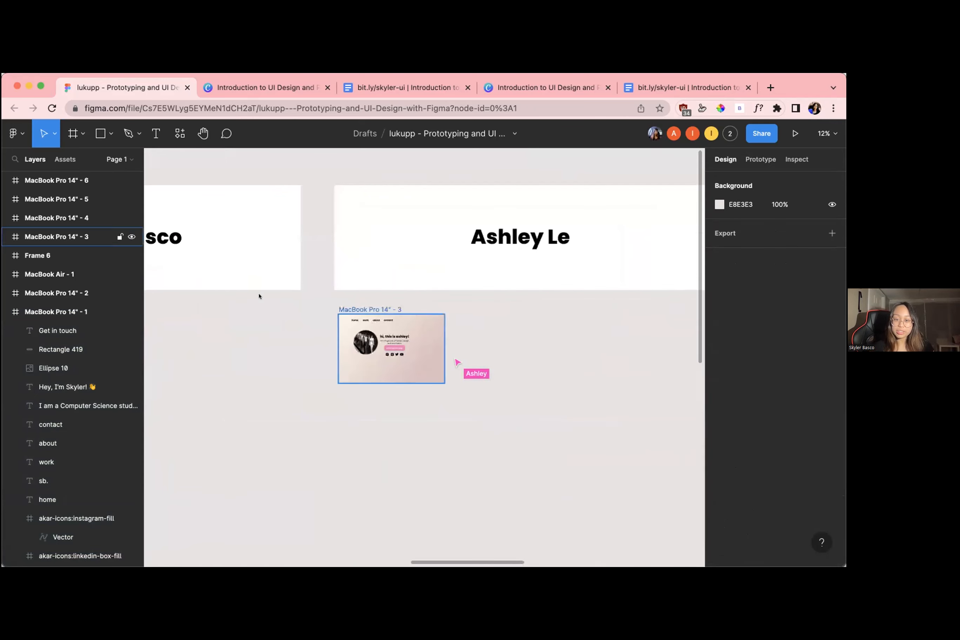
pyautogui.hscroll(-6, 260, 296)
pyautogui.scroll(3, 340, 338)
pyautogui.scroll(-2, 340, 339)
pyautogui.hscroll(-2, 341, 339)
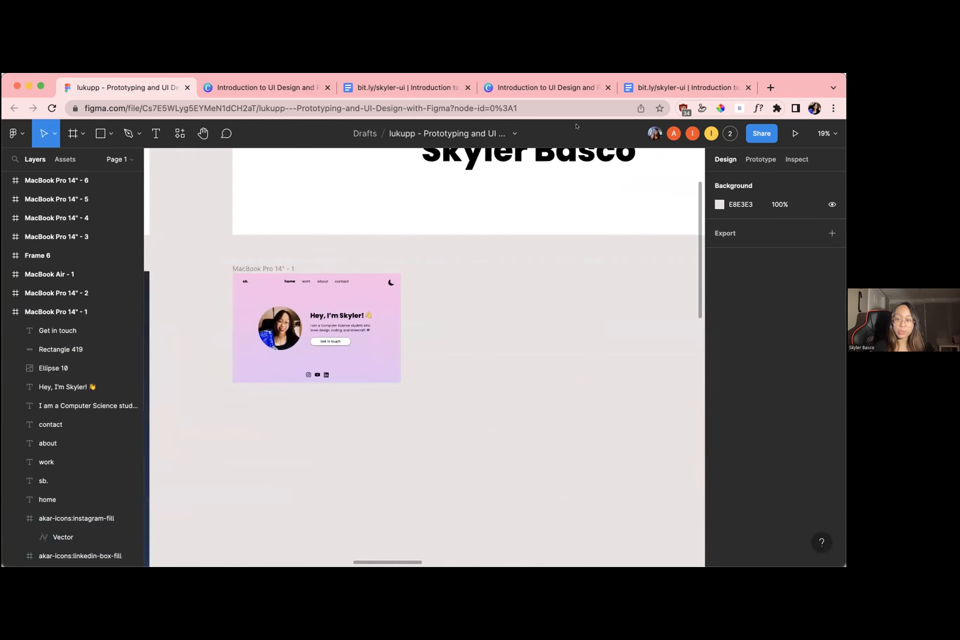
# Switch to the workshop resources document in Google Docs and review its learning resources, contact links and newsletter link
pyautogui.click(642, 89)
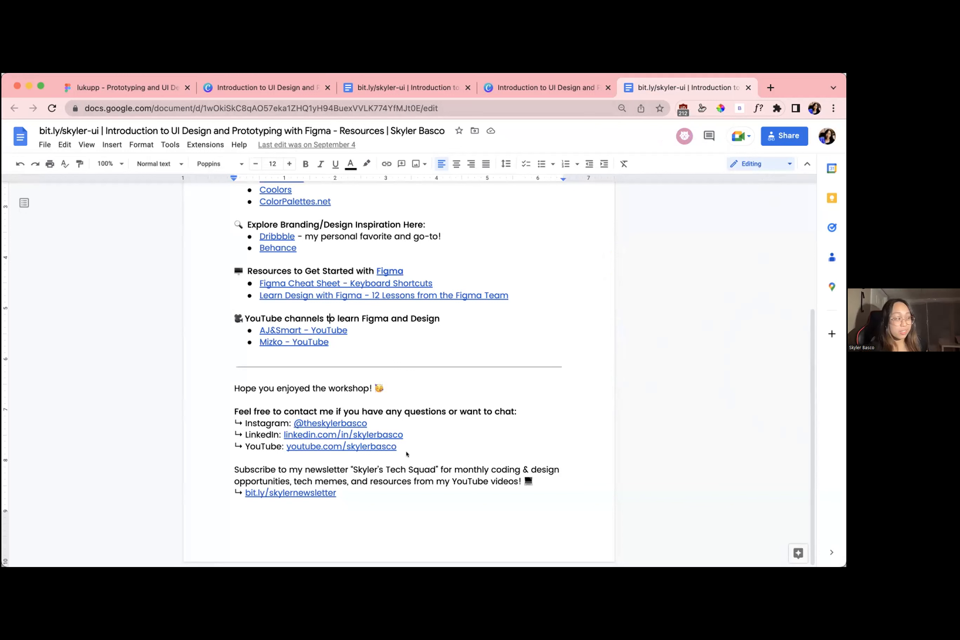
pyautogui.click(443, 444)
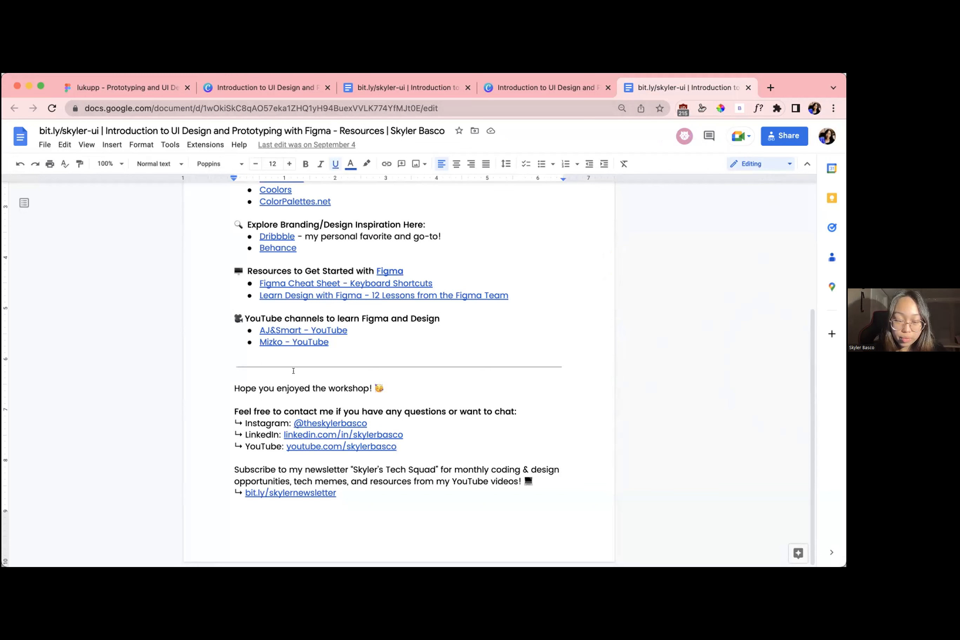
pyautogui.moveTo(297, 427); pyautogui.dragTo(246, 421)
pyautogui.click(253, 424)
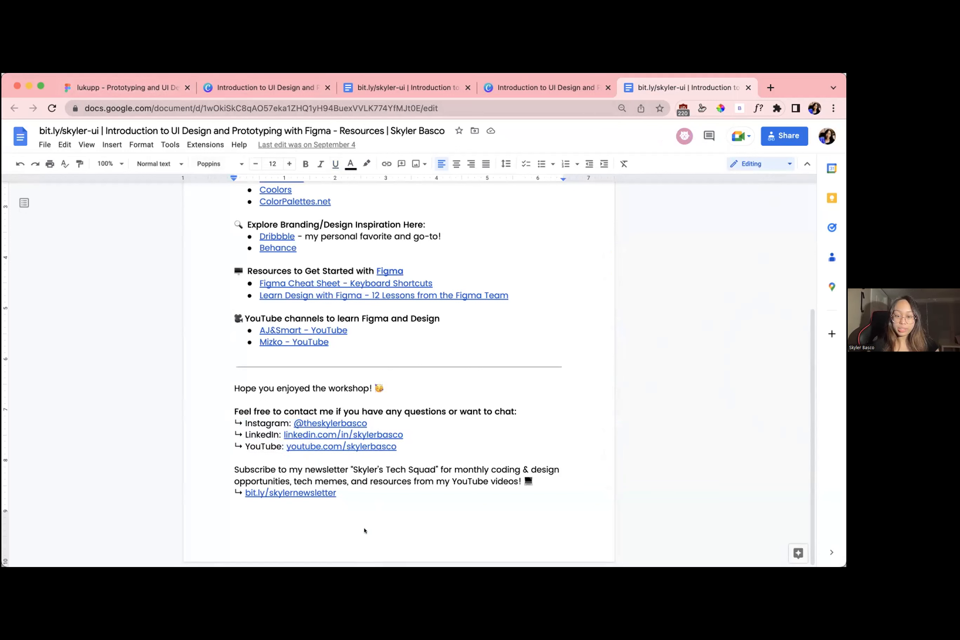
pyautogui.press('super+Tab')
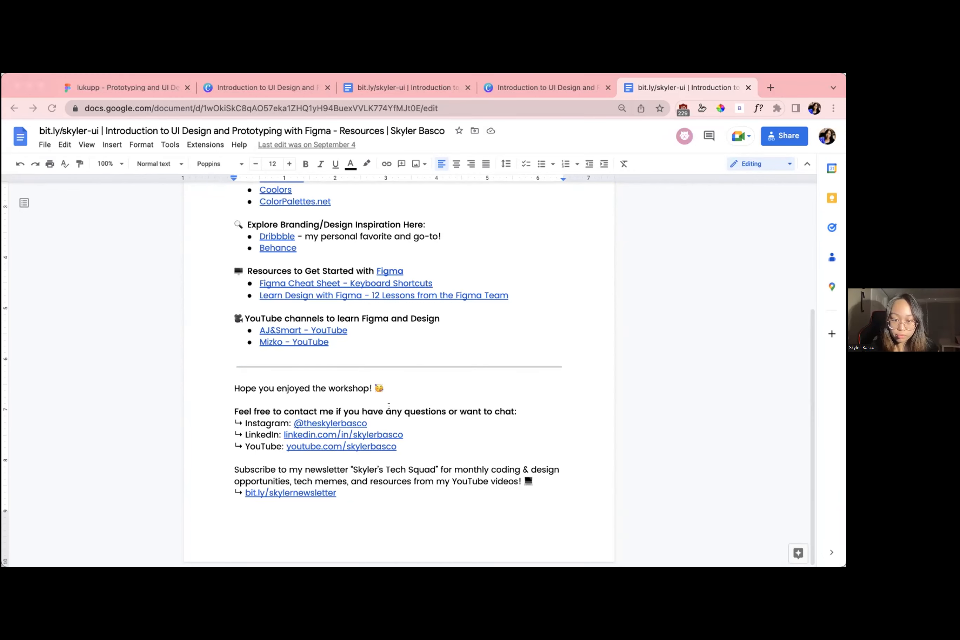
# Return to the Figma workshop file and view the sample Home, About and Work pages
pyautogui.click(156, 88)
pyautogui.scroll(-5, 325, 297)
pyautogui.hscroll(-5, 325, 297)
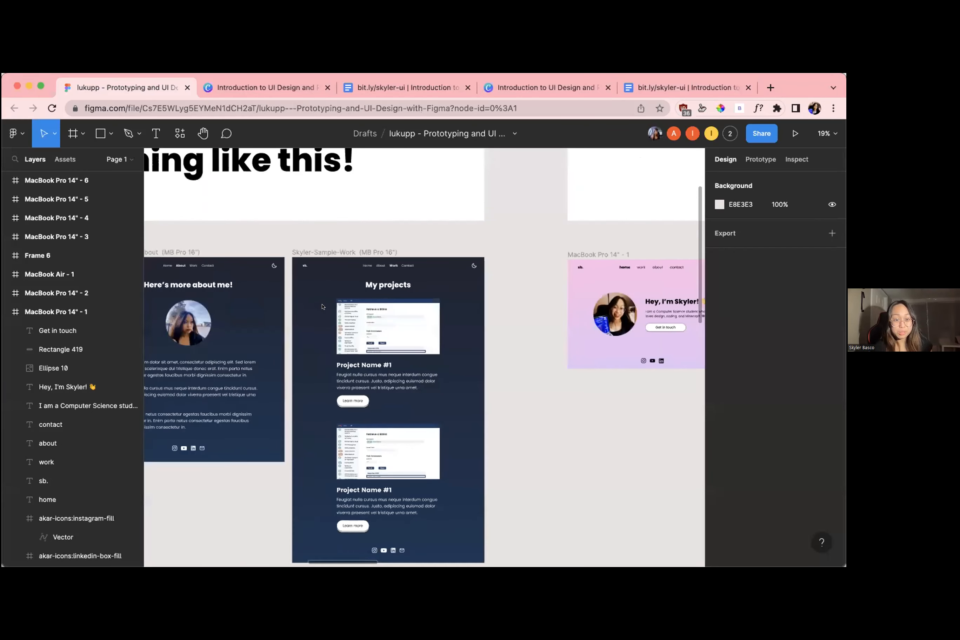
pyautogui.hscroll(-4, 343, 277)
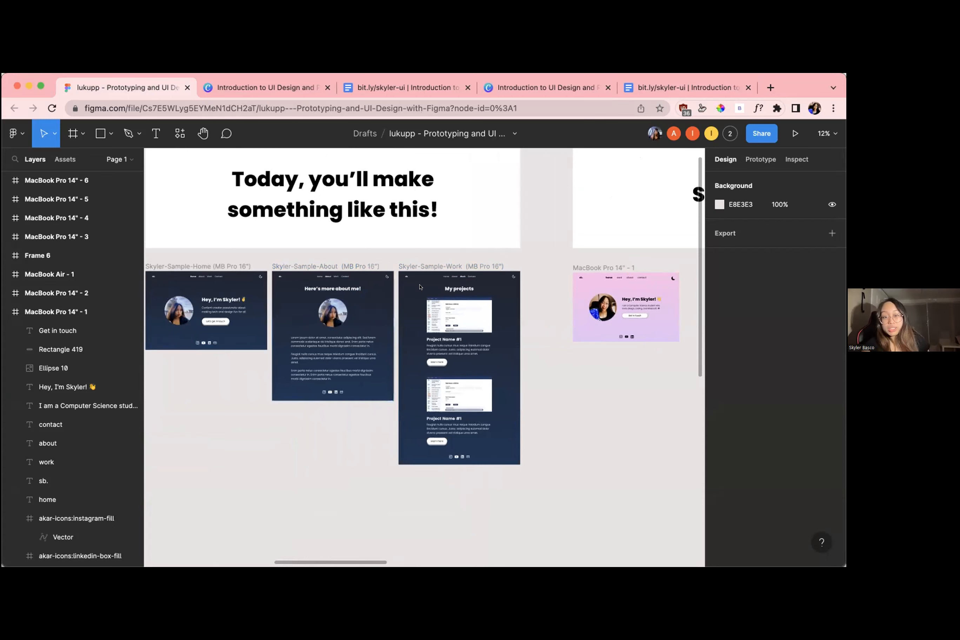
# Examine the sample About page's heading, round portrait, text paragraphs and social icons alongside the neighbouring sample pages
pyautogui.scroll(3, 317, 293)
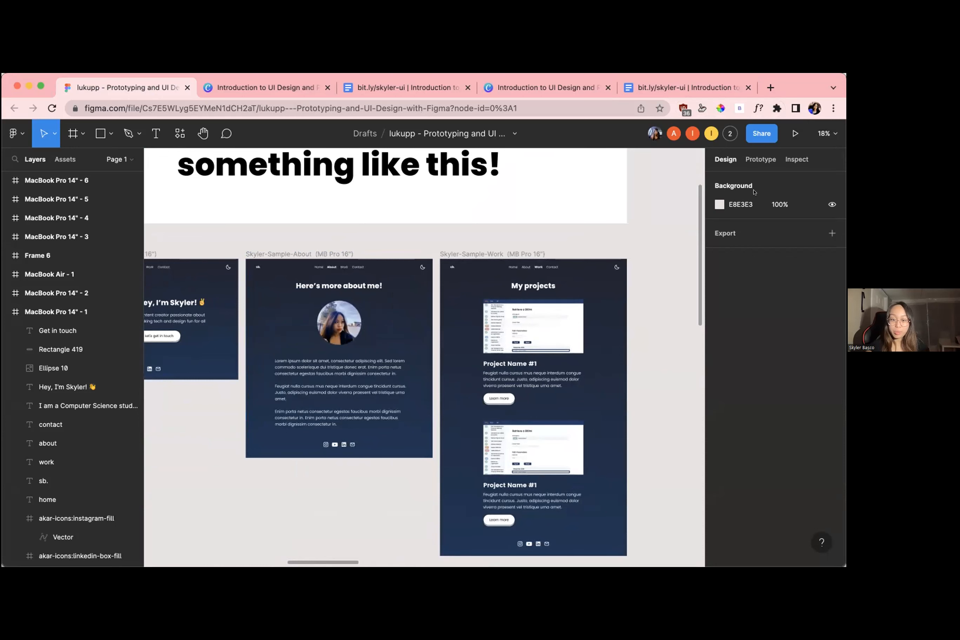
pyautogui.scroll(-5, 315, 265)
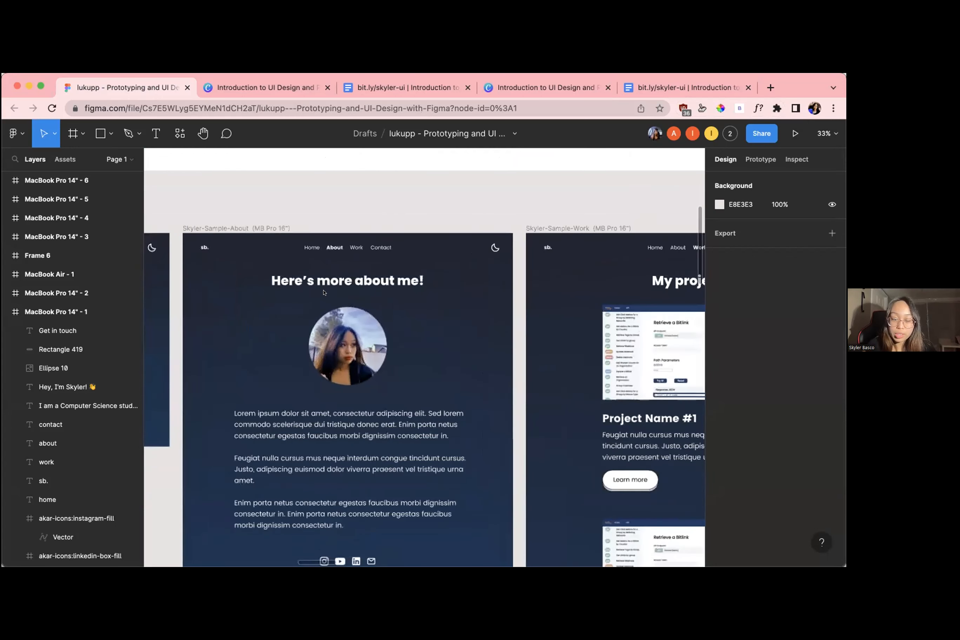
pyautogui.click(323, 266)
pyautogui.scroll(3, 323, 266)
pyautogui.scroll(-5, 322, 266)
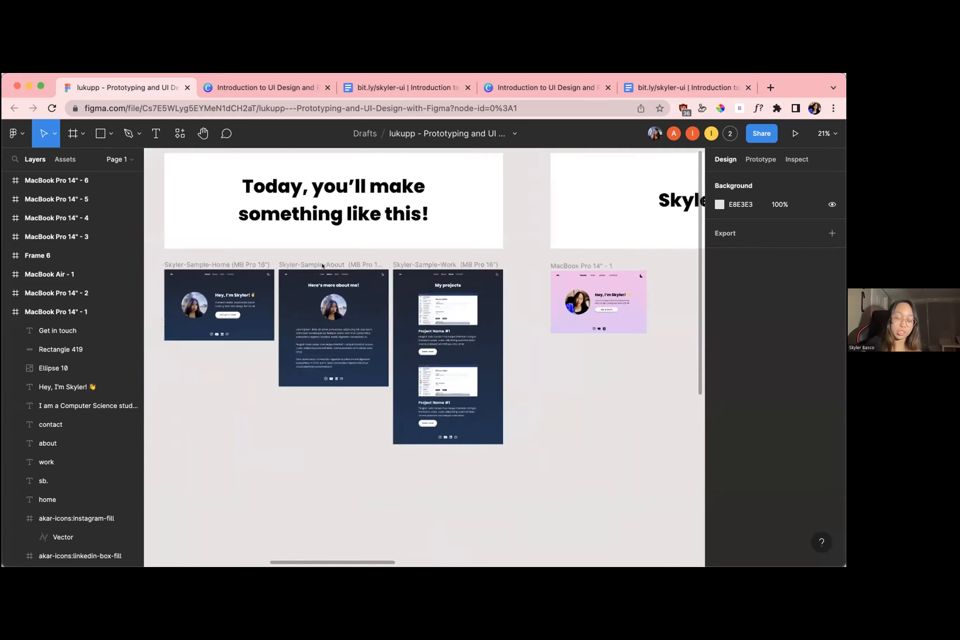
pyautogui.scroll(3, 323, 265)
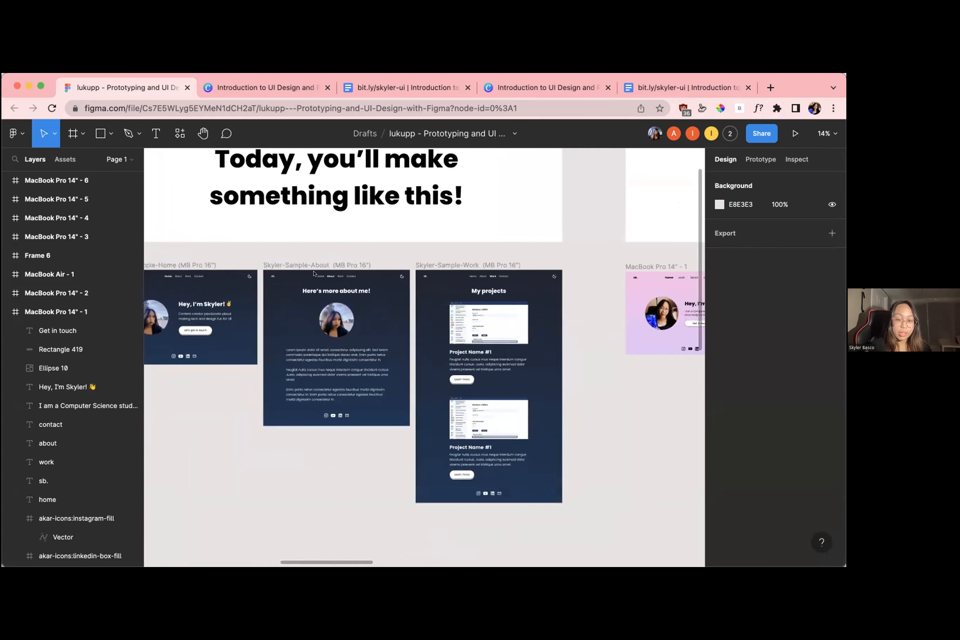
pyautogui.scroll(3, 349, 305)
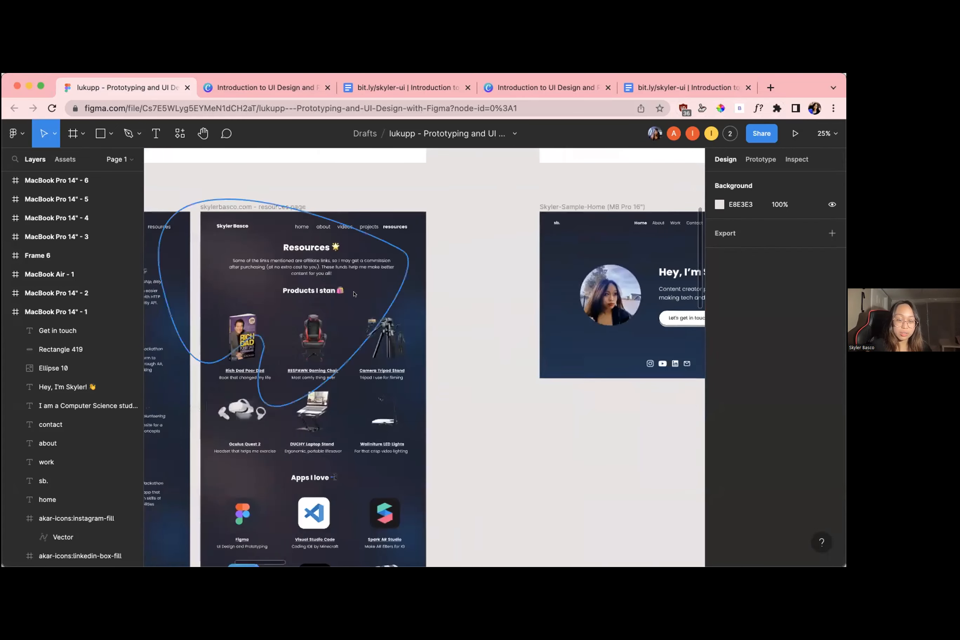
pyautogui.scroll(-5, 354, 294)
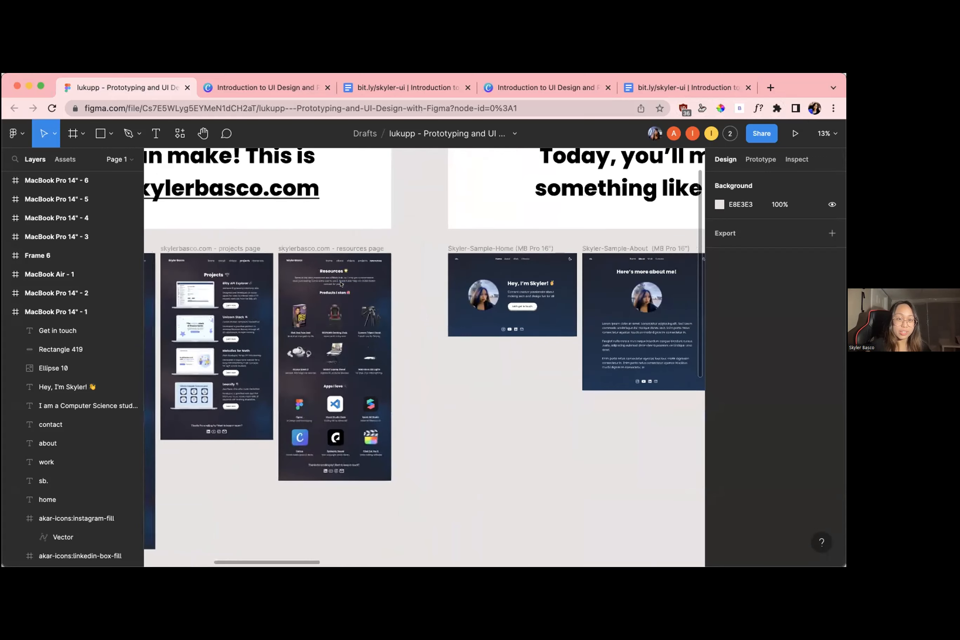
pyautogui.hscroll(5, 341, 283)
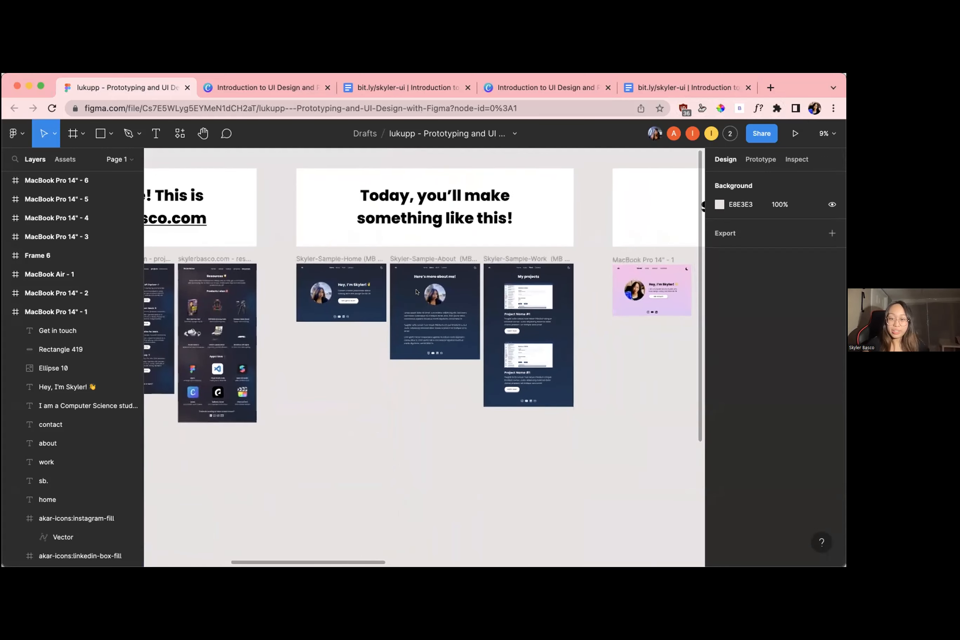
pyautogui.scroll(3, 416, 291)
pyautogui.scroll(5, 417, 291)
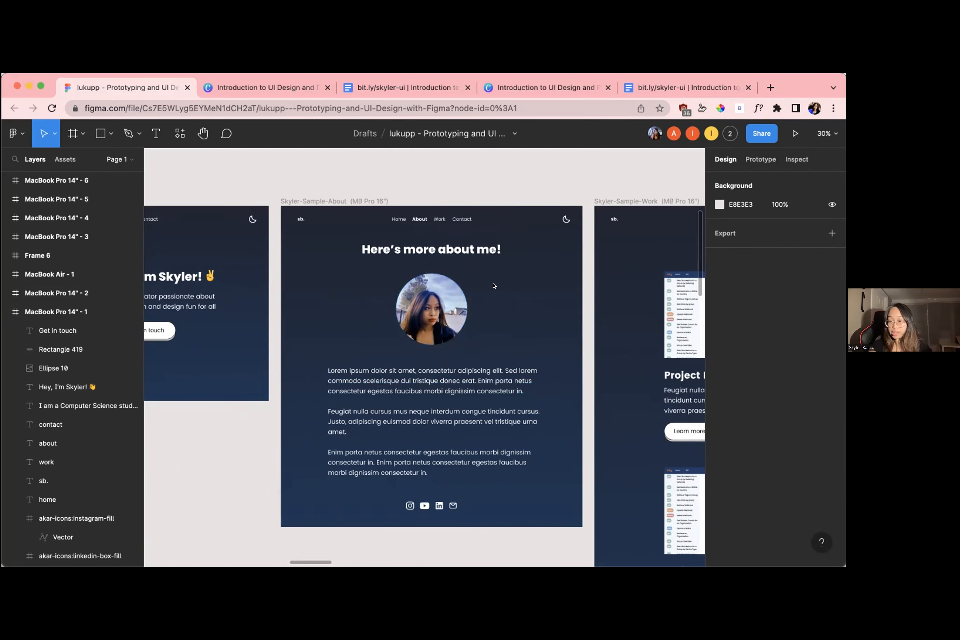
# Examine the sample Work page's layout, from the My projects heading through both project blocks to the footer icons
pyautogui.scroll(-2, 445, 437)
pyautogui.hscroll(1, 445, 436)
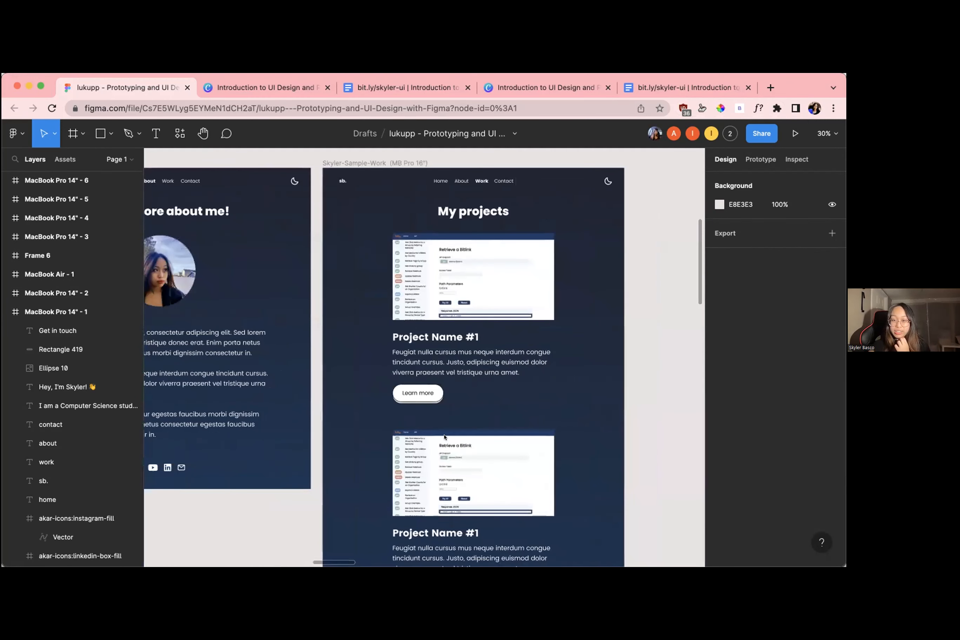
pyautogui.scroll(-1, 482, 279)
pyautogui.scroll(-2, 482, 278)
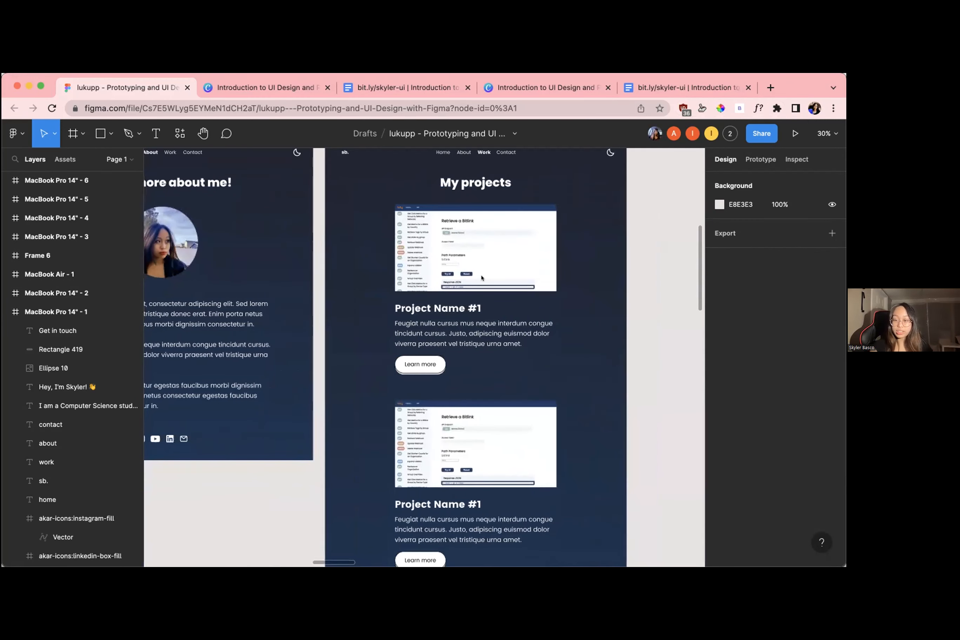
pyautogui.scroll(-3, 459, 371)
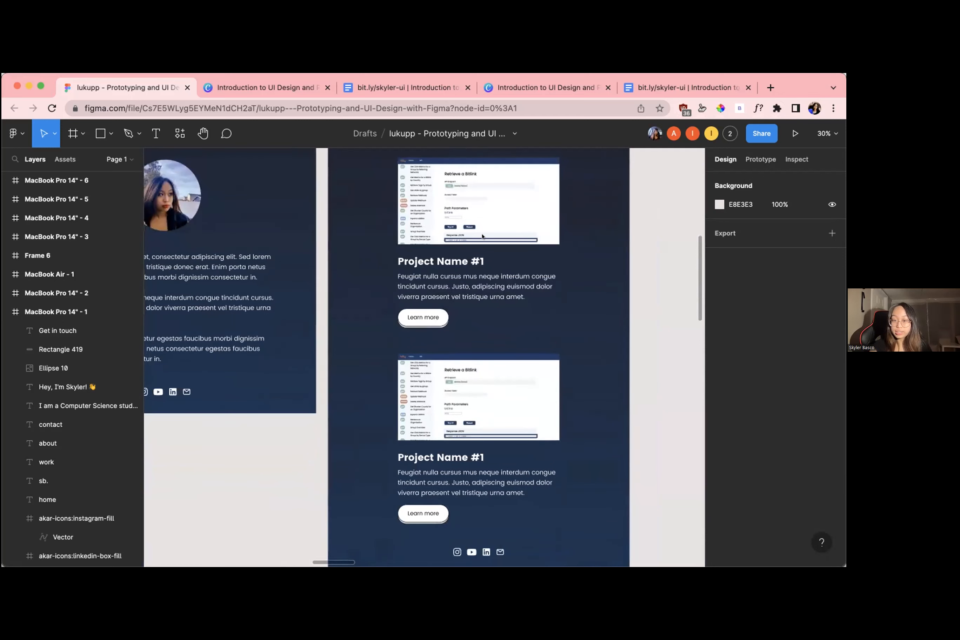
pyautogui.scroll(2, 500, 198)
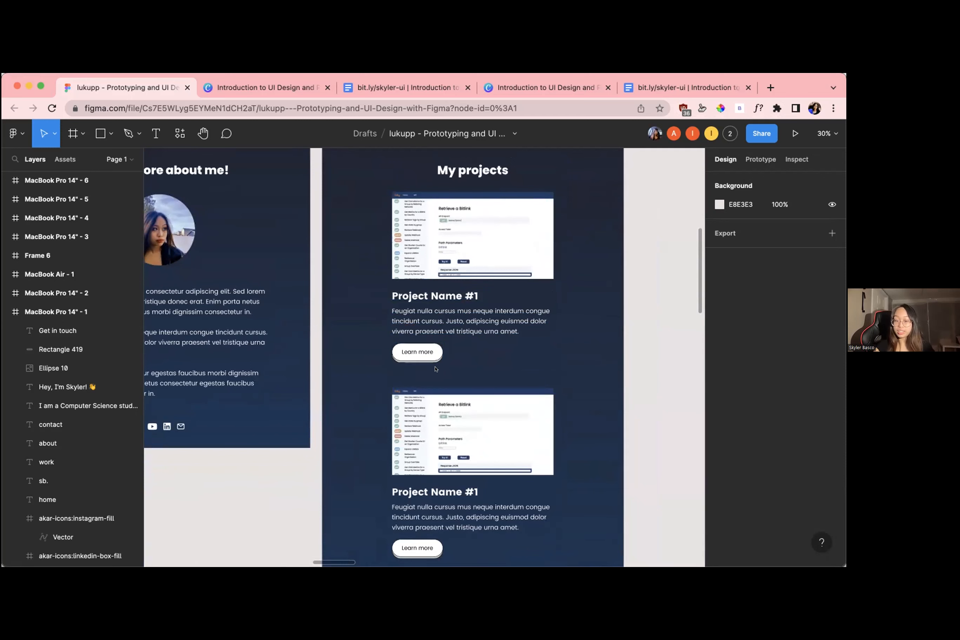
pyautogui.keyDown('ctrl'); pyautogui.scroll(-5, 448, 302); pyautogui.keyUp('ctrl')
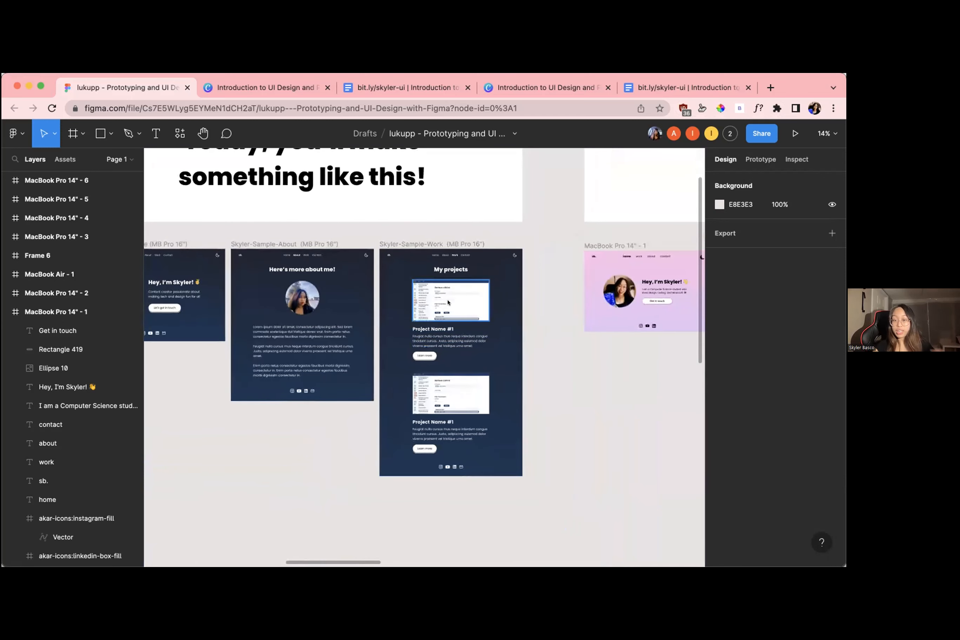
pyautogui.scroll(5, 483, 272)
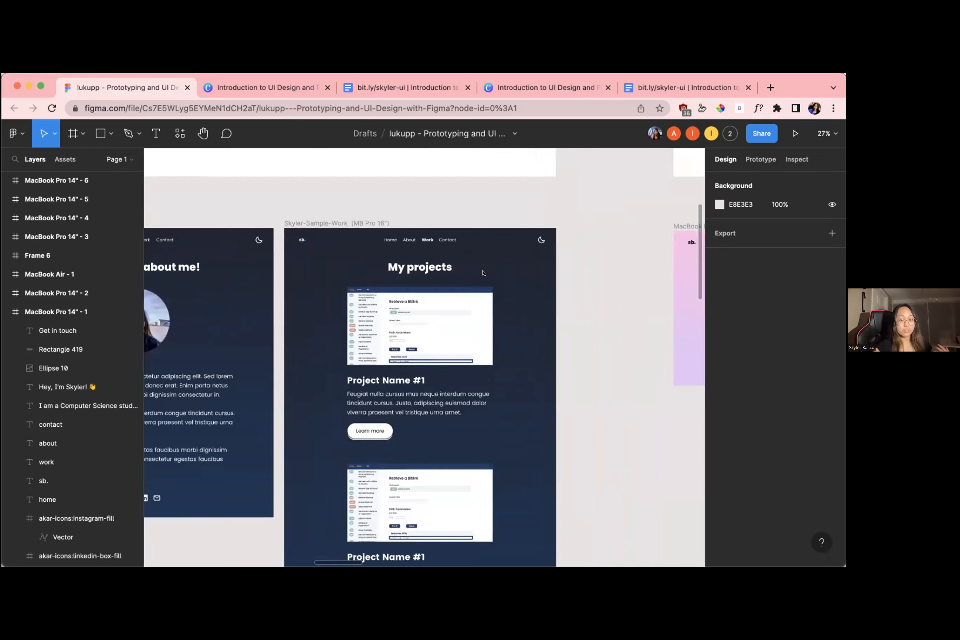
# Go to the personal website example and review its home page from the introduction to the newsletter sign-up and footer
pyautogui.scroll(-5, 483, 273)
pyautogui.hscroll(-5, 446, 276)
pyautogui.scroll(3, 446, 276)
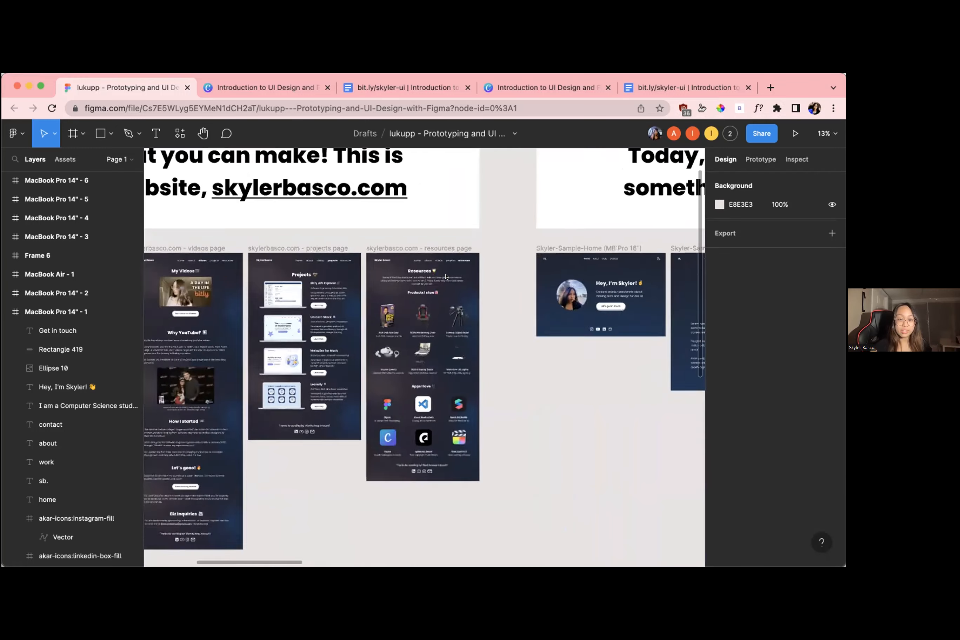
pyautogui.scroll(-5, 446, 277)
pyautogui.scroll(3, 238, 248)
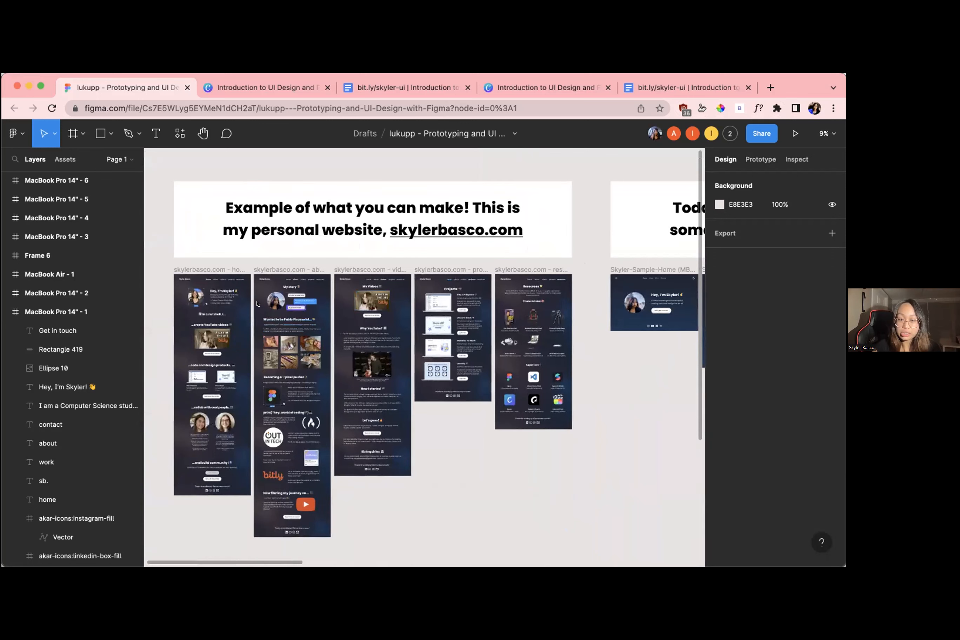
pyautogui.scroll(4, 296, 316)
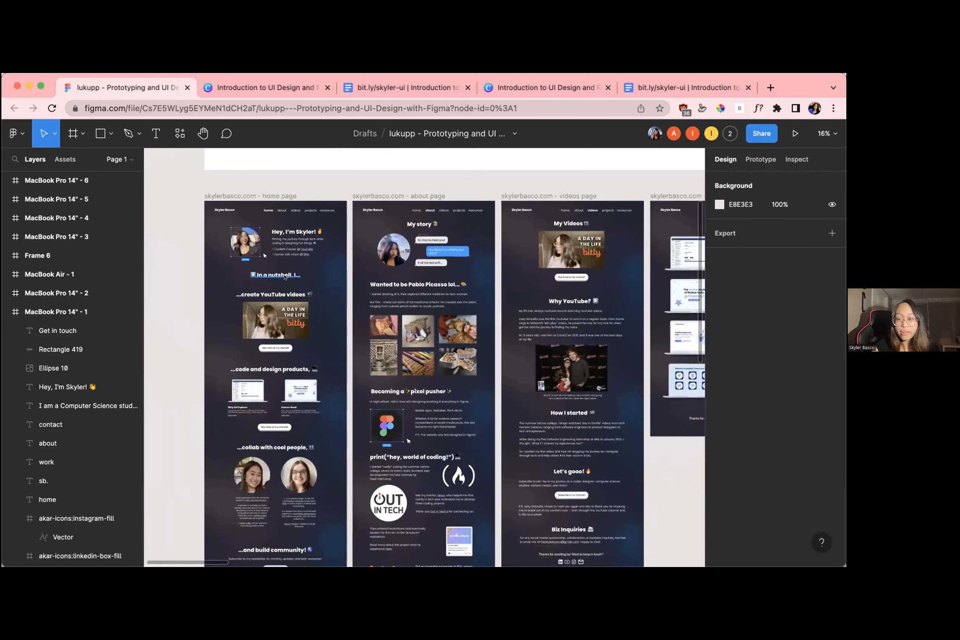
pyautogui.hscroll(-2, 285, 277)
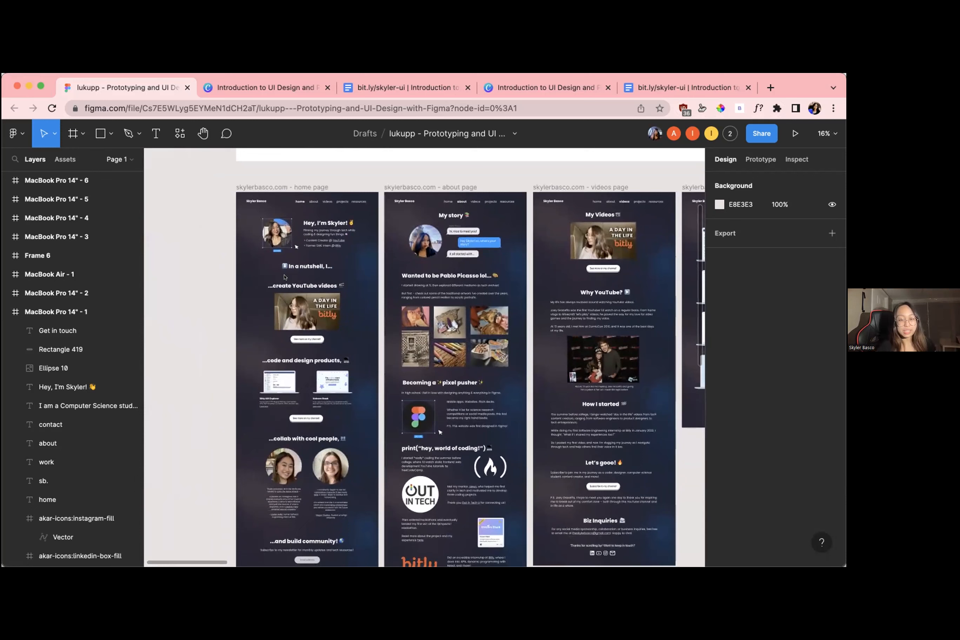
pyautogui.scroll(3, 284, 277)
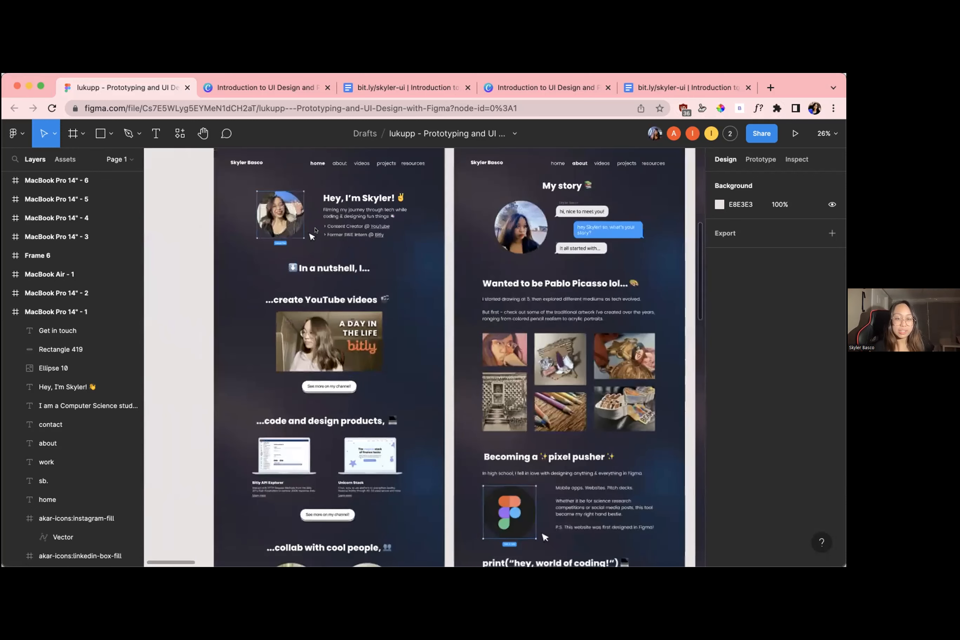
pyautogui.scroll(2, 316, 230)
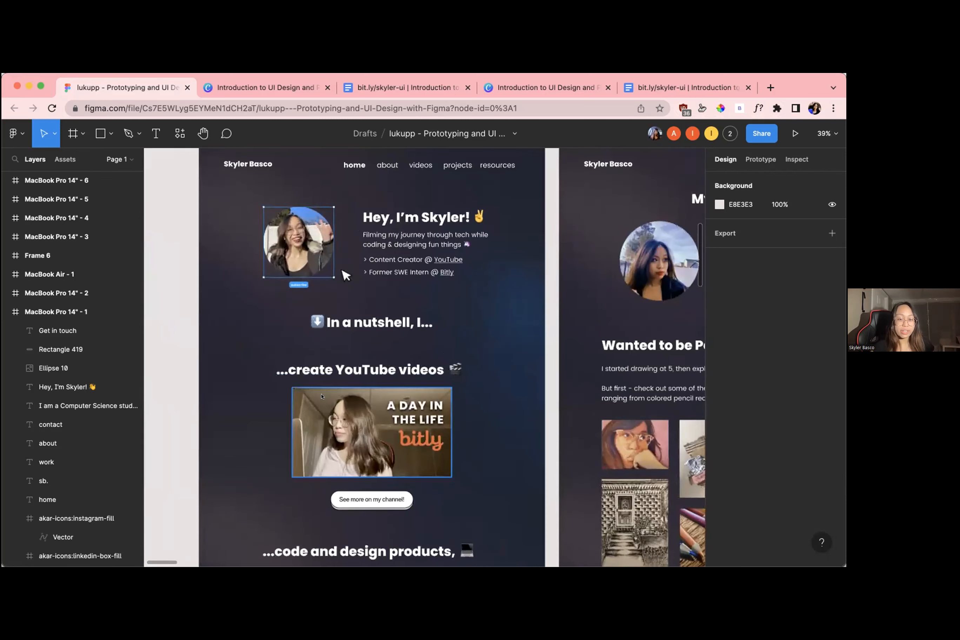
pyautogui.scroll(-10, 355, 447)
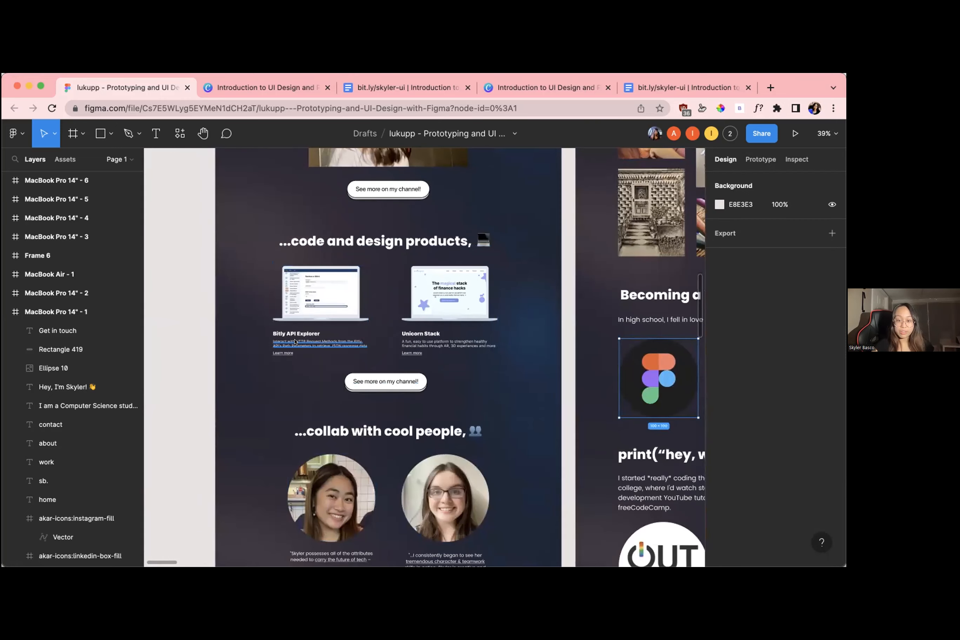
pyautogui.scroll(-10, 372, 349)
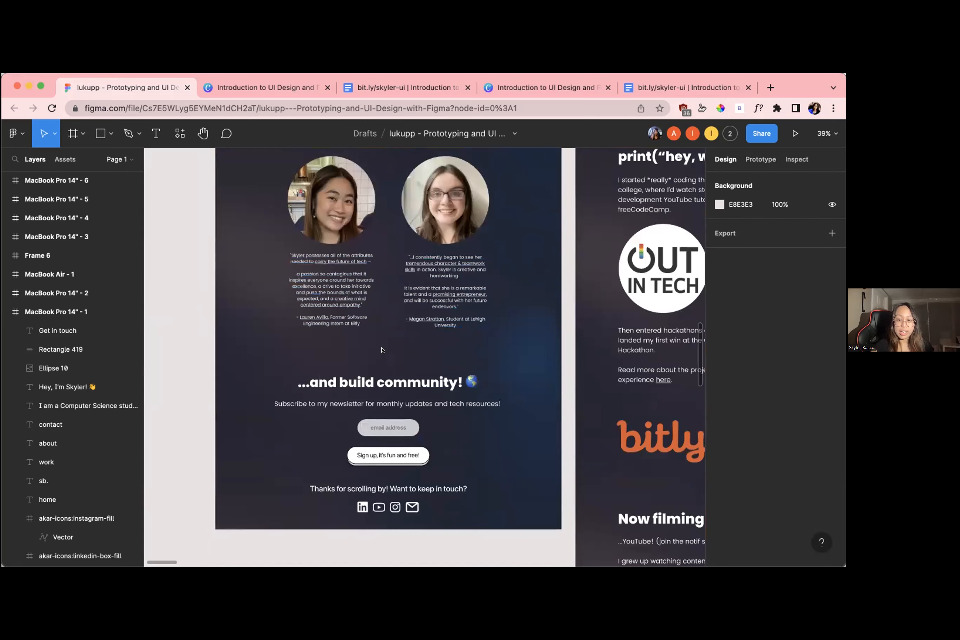
pyautogui.scroll(-5, 419, 460)
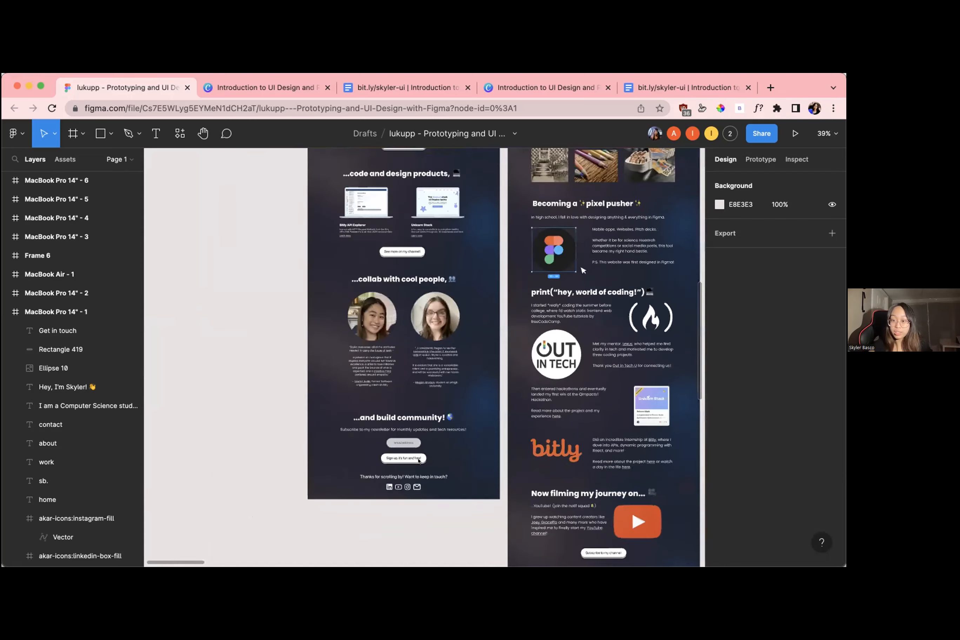
# Review the personal website example's about page, from My story through the art, design and coding sections to the footer
pyautogui.hscroll(10, 419, 461)
pyautogui.scroll(4, 419, 462)
pyautogui.scroll(3, 418, 461)
pyautogui.hscroll(-2, 418, 460)
pyautogui.scroll(-10, 372, 413)
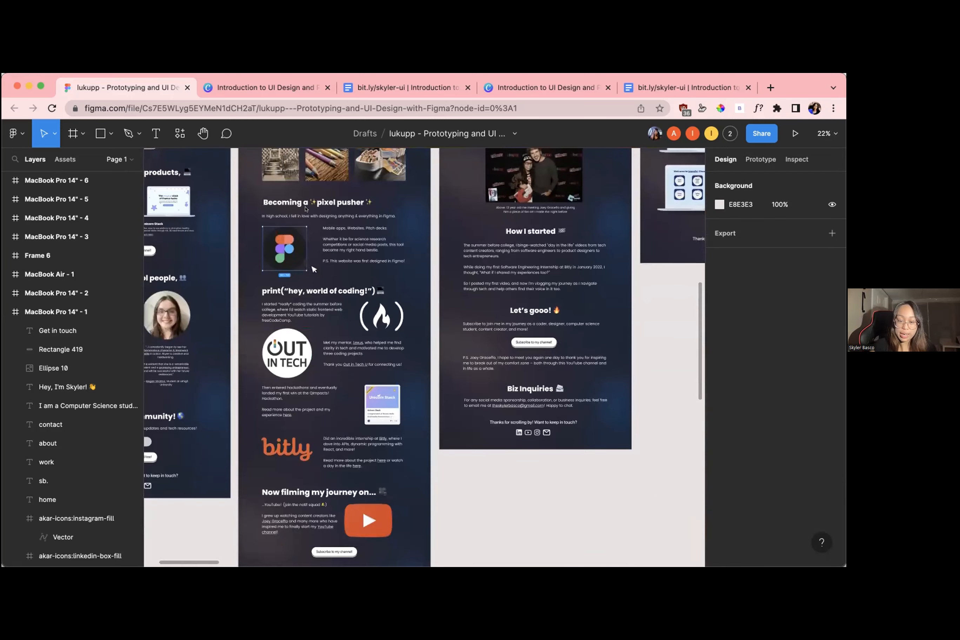
pyautogui.scroll(6, 343, 371)
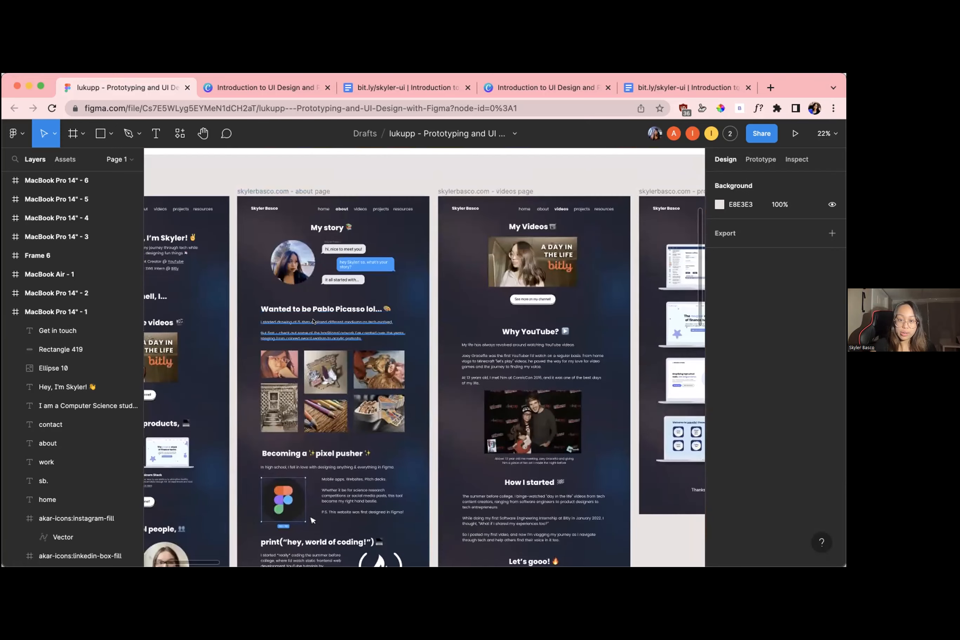
pyautogui.scroll(-6, 313, 321)
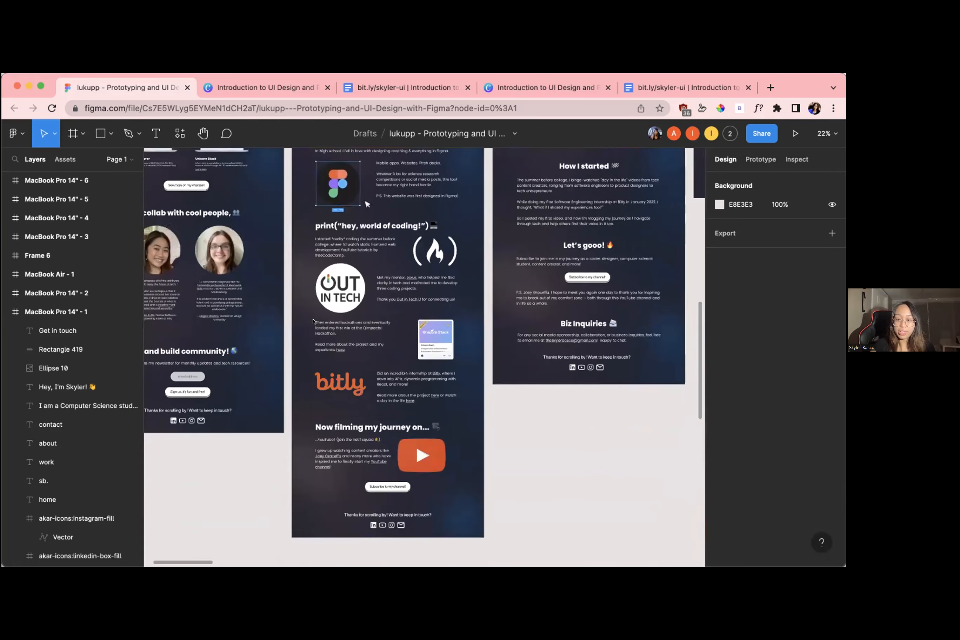
pyautogui.scroll(8, 313, 321)
pyautogui.scroll(-7, 313, 321)
# Review the videos, projects and resources pages of the personal website example
pyautogui.hscroll(2, 313, 321)
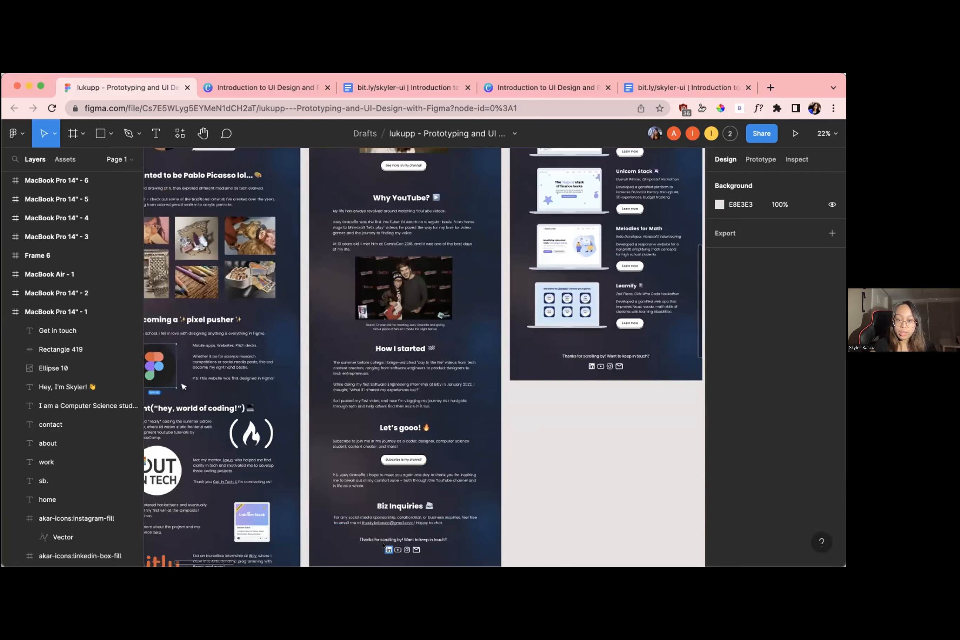
pyautogui.scroll(5, 388, 425)
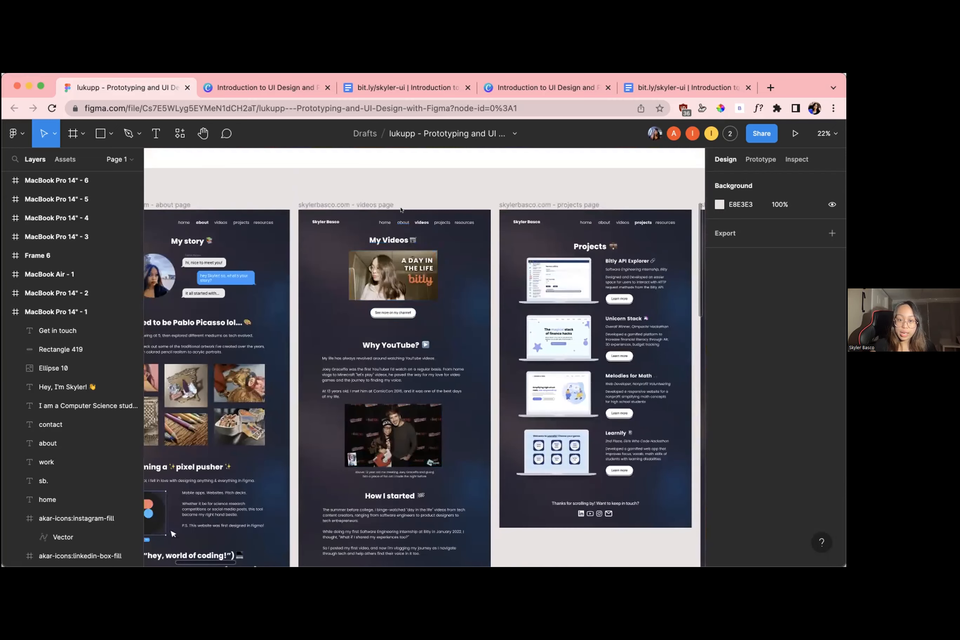
pyautogui.scroll(-5, 353, 423)
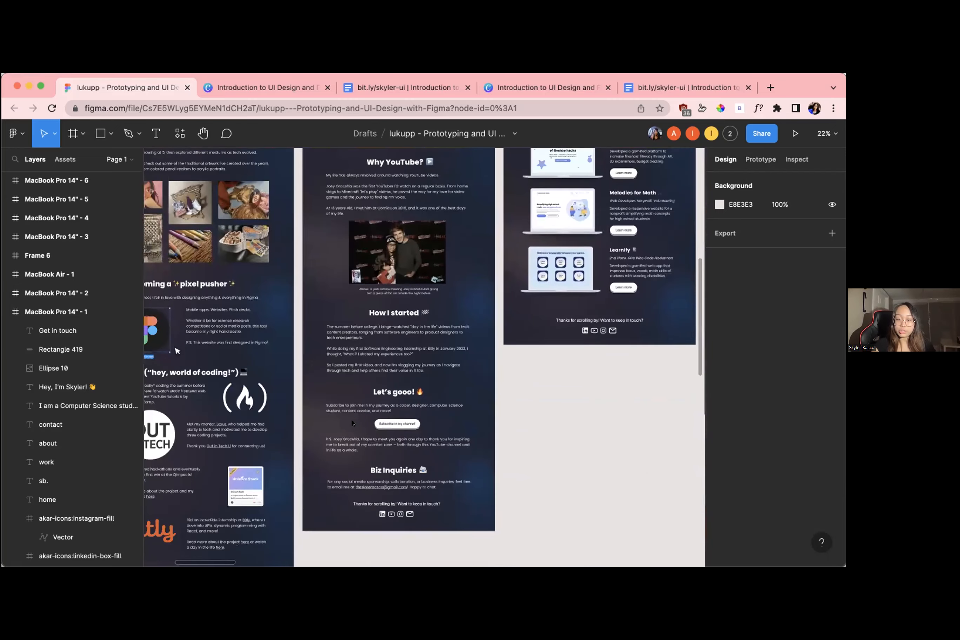
pyautogui.scroll(5, 487, 406)
pyautogui.hscroll(2, 487, 406)
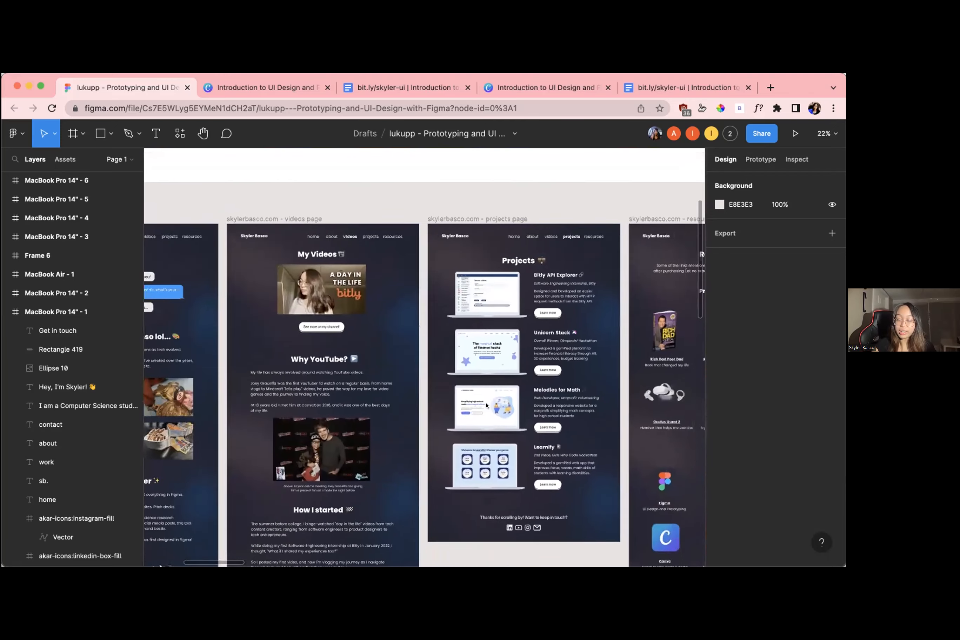
pyautogui.hscroll(5, 486, 406)
pyautogui.scroll(-2, 487, 405)
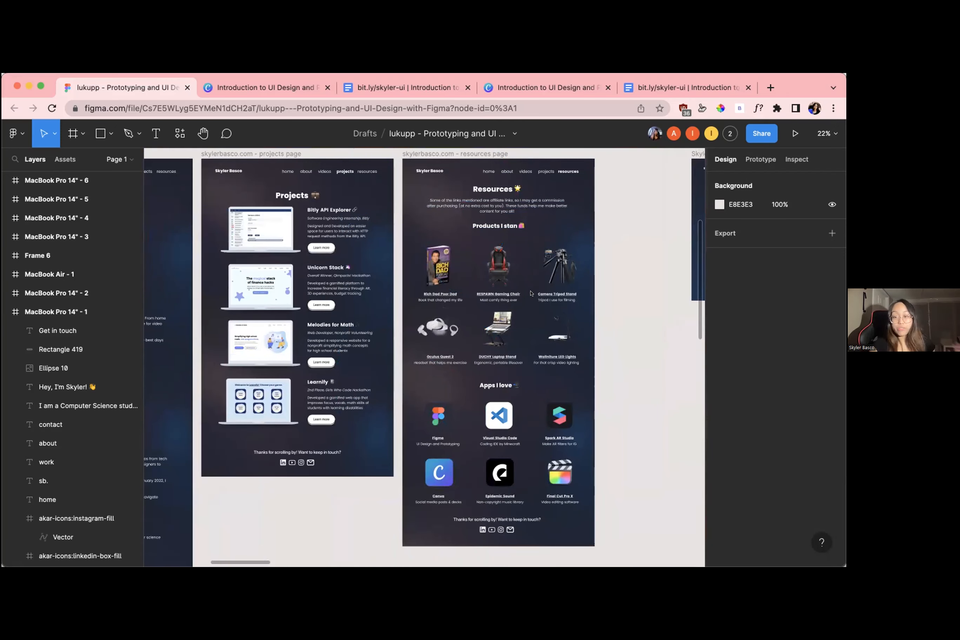
pyautogui.hscroll(7, 531, 293)
pyautogui.scroll(-5, 531, 293)
pyautogui.scroll(2, 531, 293)
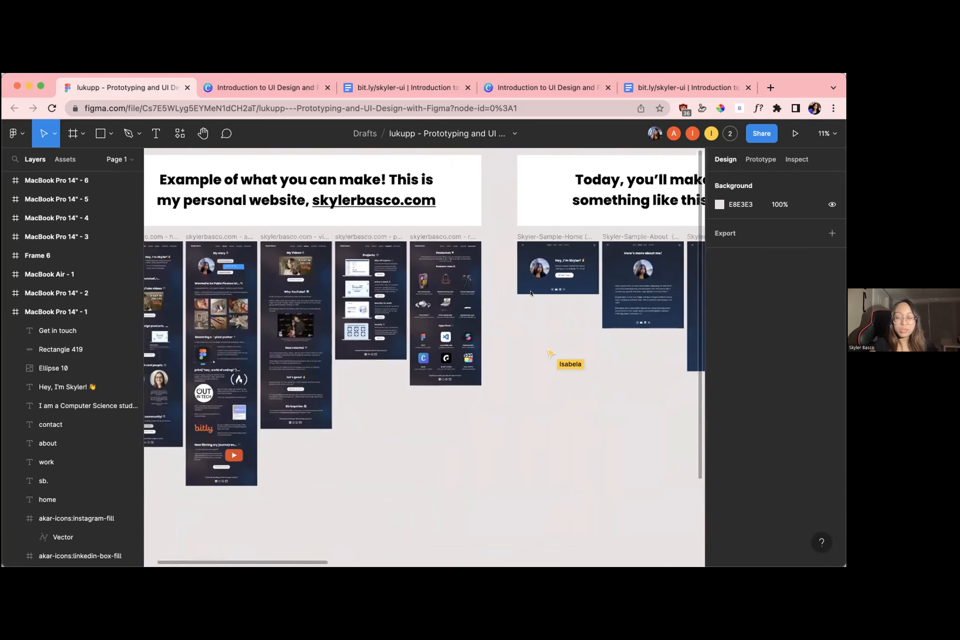
# Look over the participants' designs across the canvas and return to the pink-purple gradient home page in MacBook Pro 14" - 1
pyautogui.scroll(-5, 531, 293)
pyautogui.hscroll(8, 531, 293)
pyautogui.hscroll(10, 531, 294)
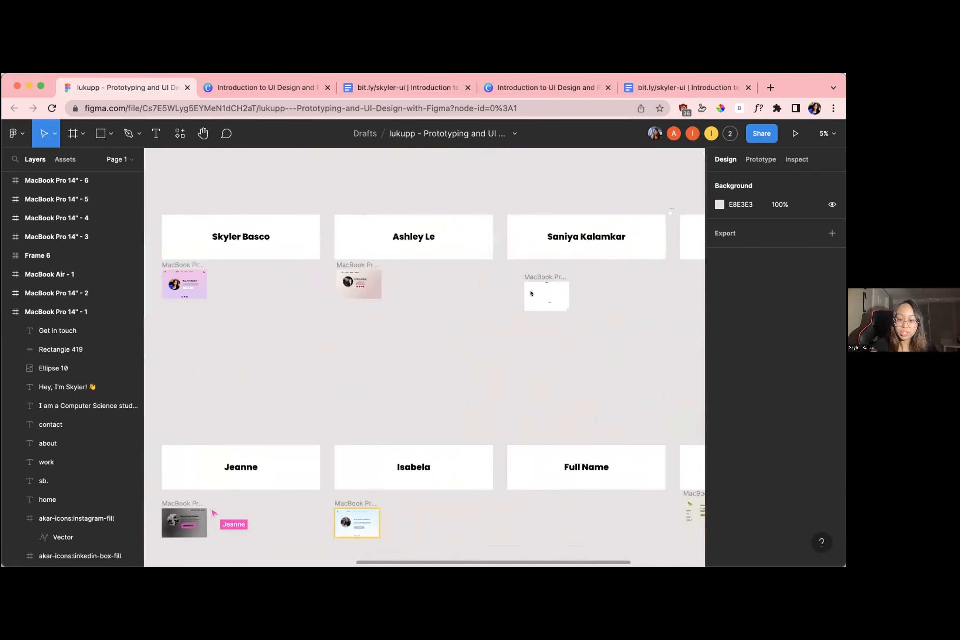
pyautogui.hscroll(2, 531, 293)
pyautogui.hscroll(-6, 416, 296)
pyautogui.scroll(4, 294, 295)
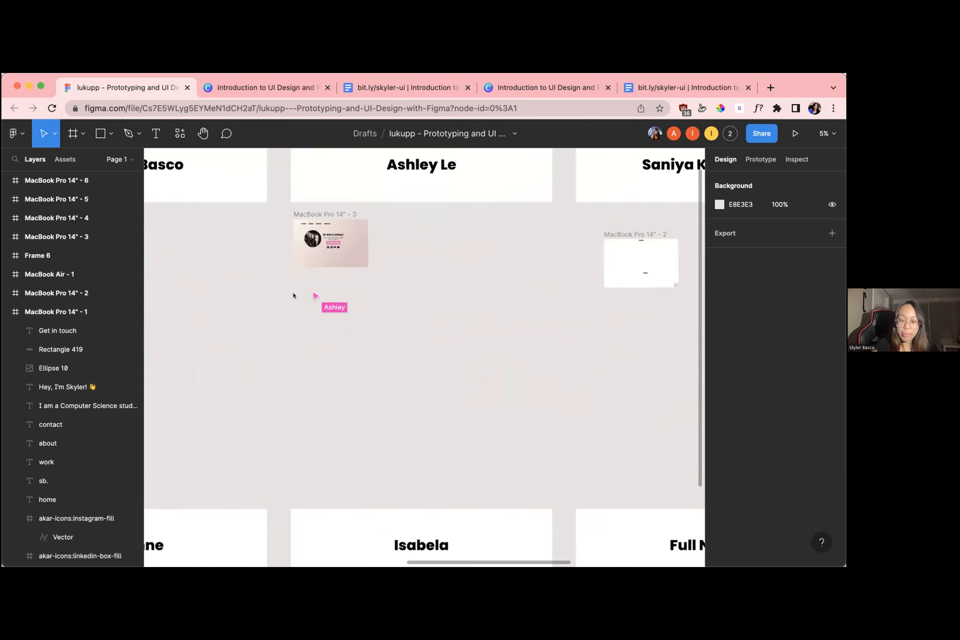
pyautogui.hscroll(-5, 293, 295)
pyautogui.scroll(3, 293, 295)
pyautogui.hscroll(-3, 294, 295)
pyautogui.scroll(2, 294, 295)
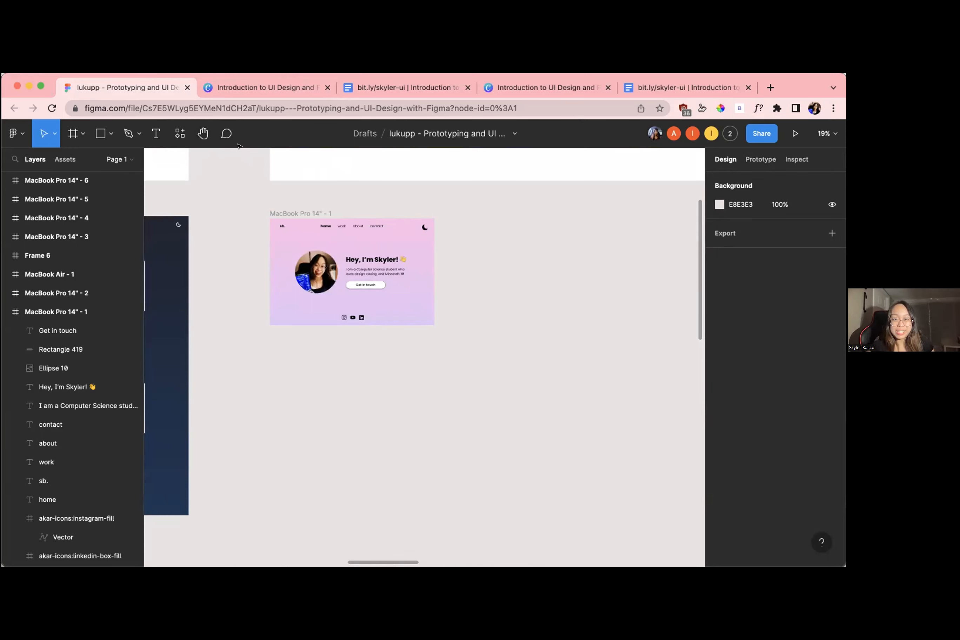
# Go to the presenter's GitHub profile in a new browser tab and open the personal website's github.io repository
pyautogui.click(399, 393)
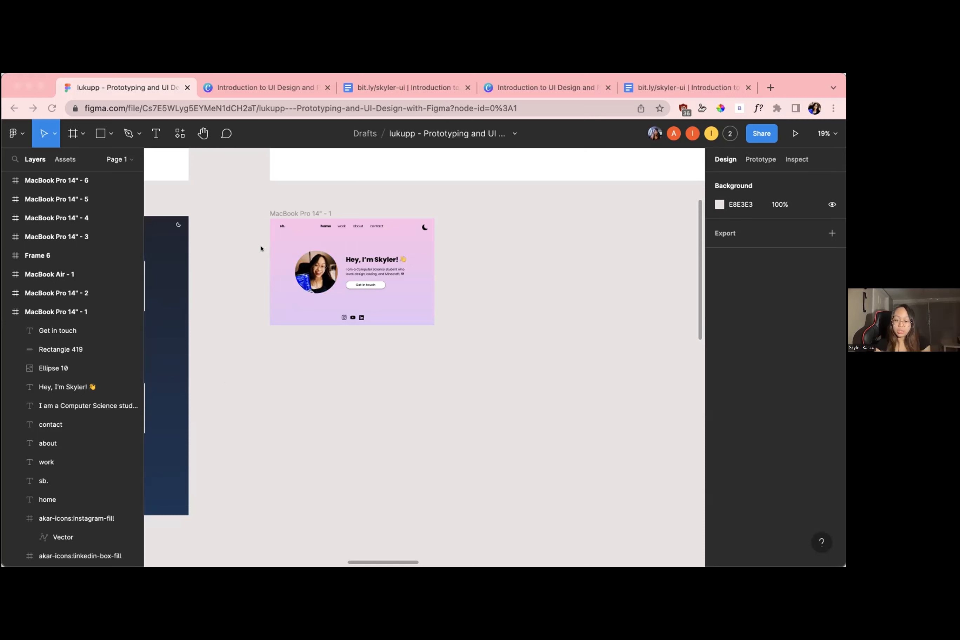
pyautogui.click(765, 88)
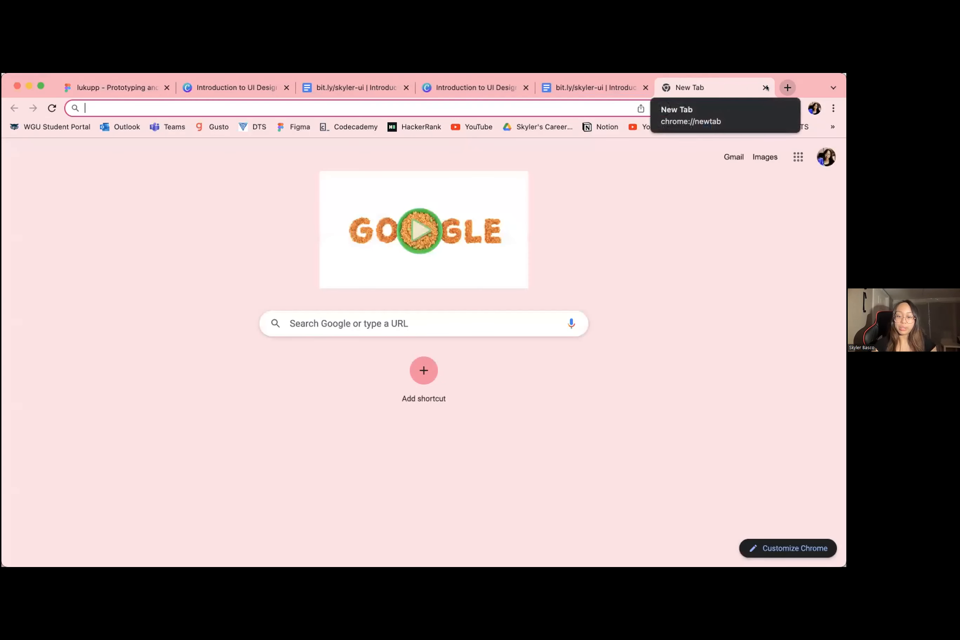
pyautogui.write('github')
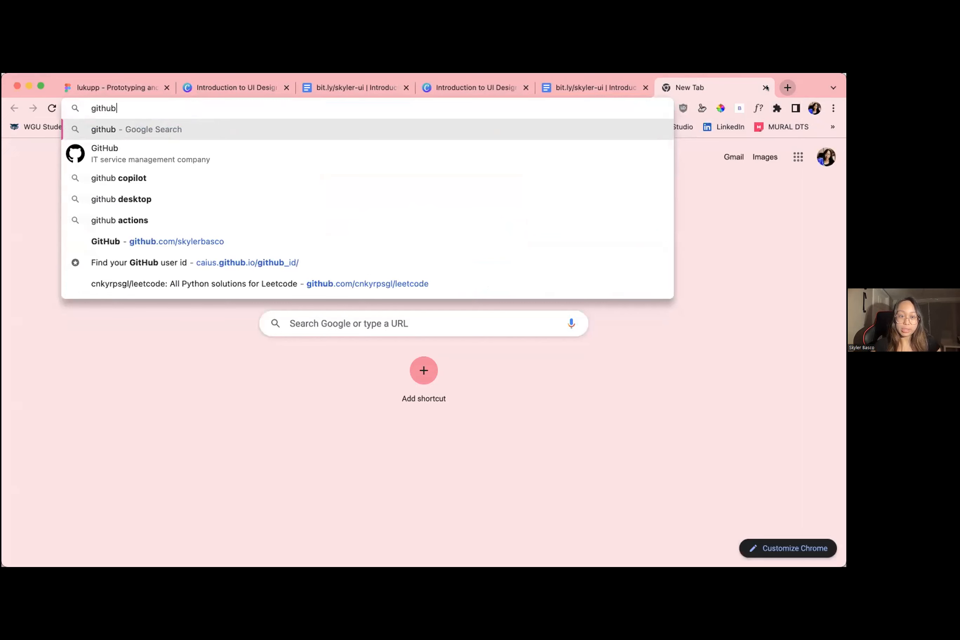
pyautogui.click(446, 242)
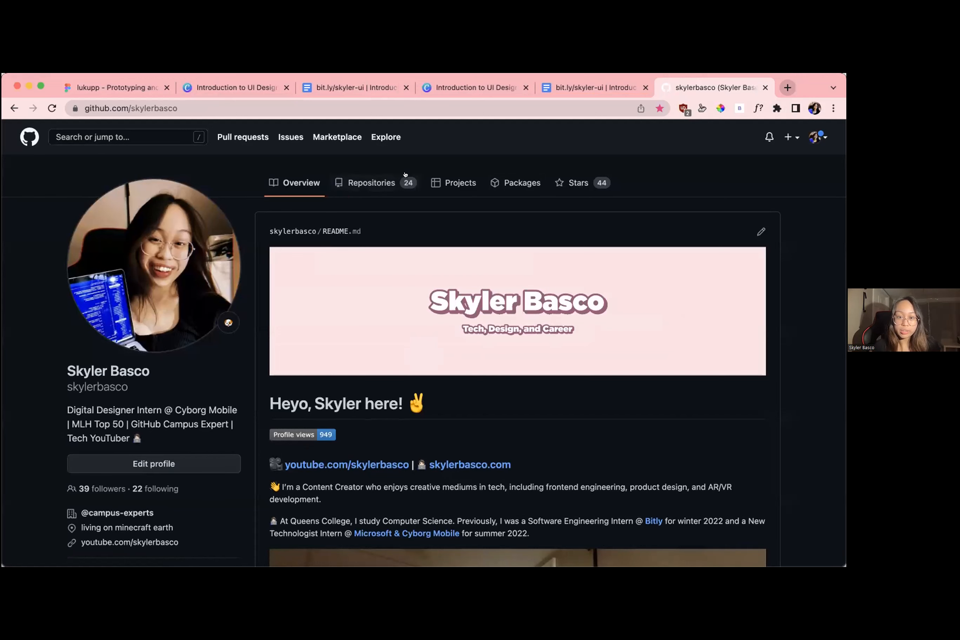
pyautogui.click(387, 175)
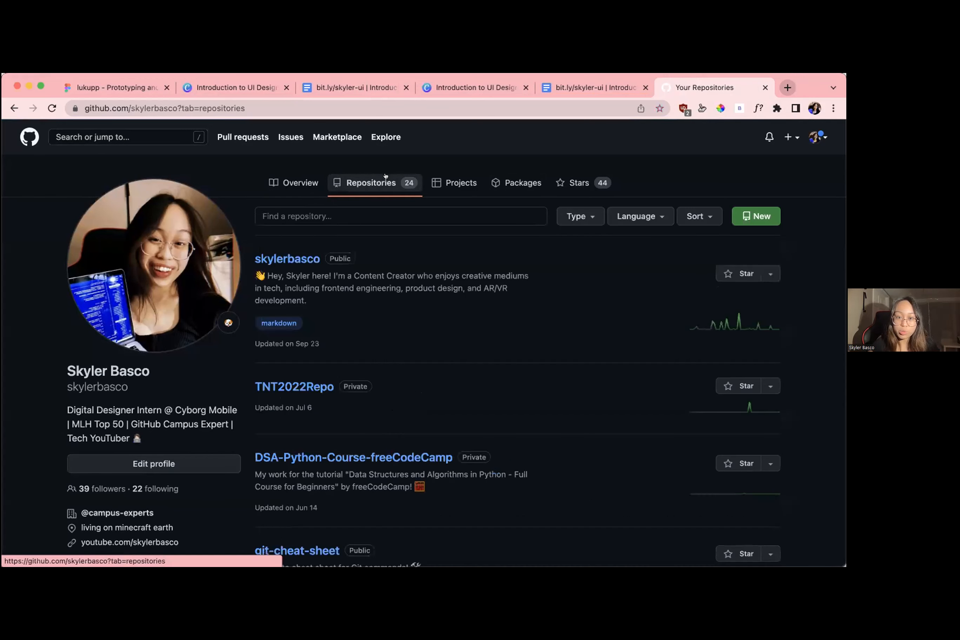
pyautogui.scroll(-10, 373, 369)
pyautogui.scroll(-15, 373, 369)
pyautogui.scroll(7, 372, 368)
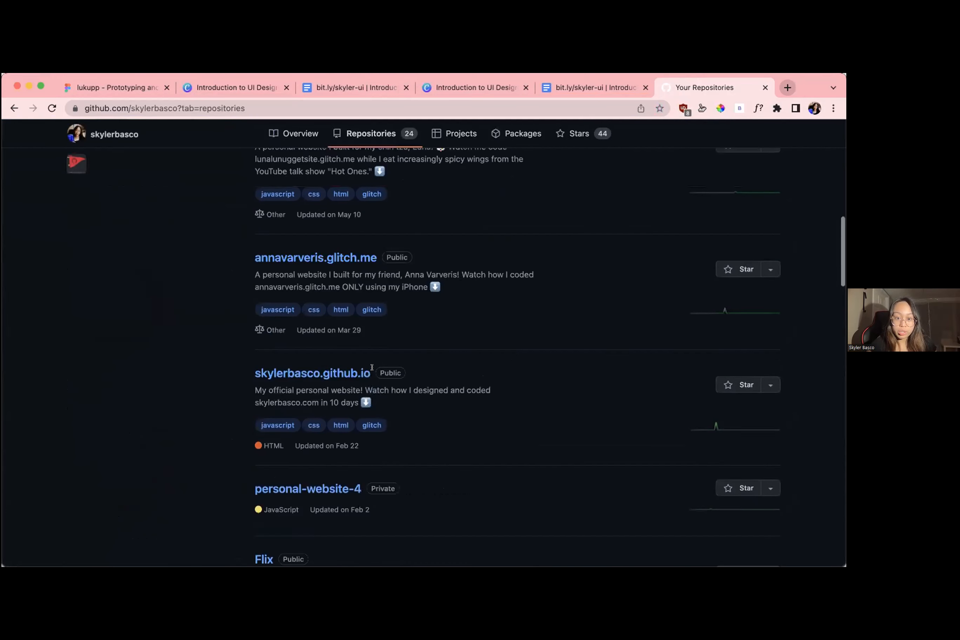
pyautogui.click(316, 406)
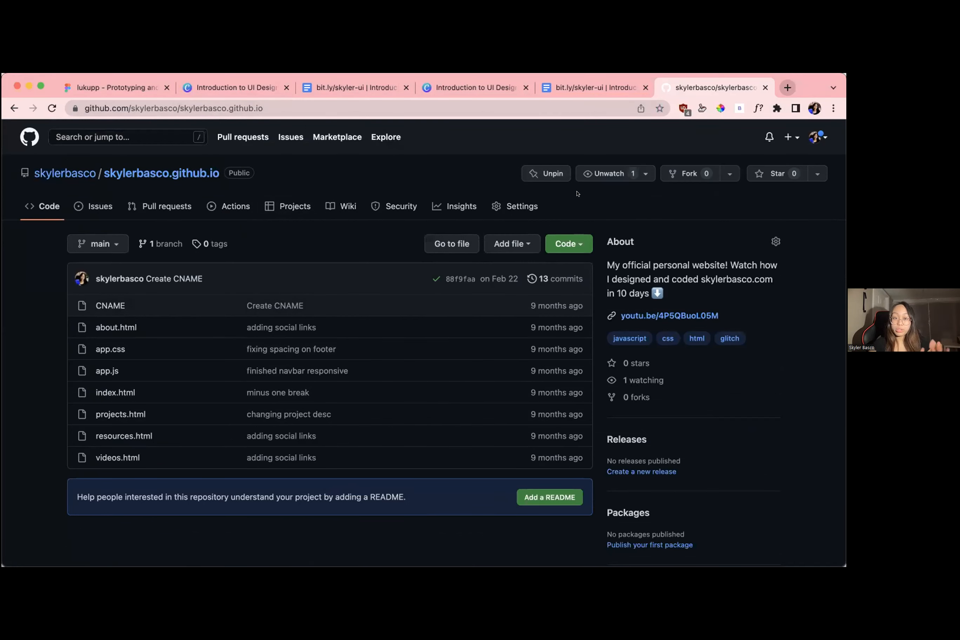
# Load the live personal website in a new browser tab from the repository's github.io address
pyautogui.click(788, 87)
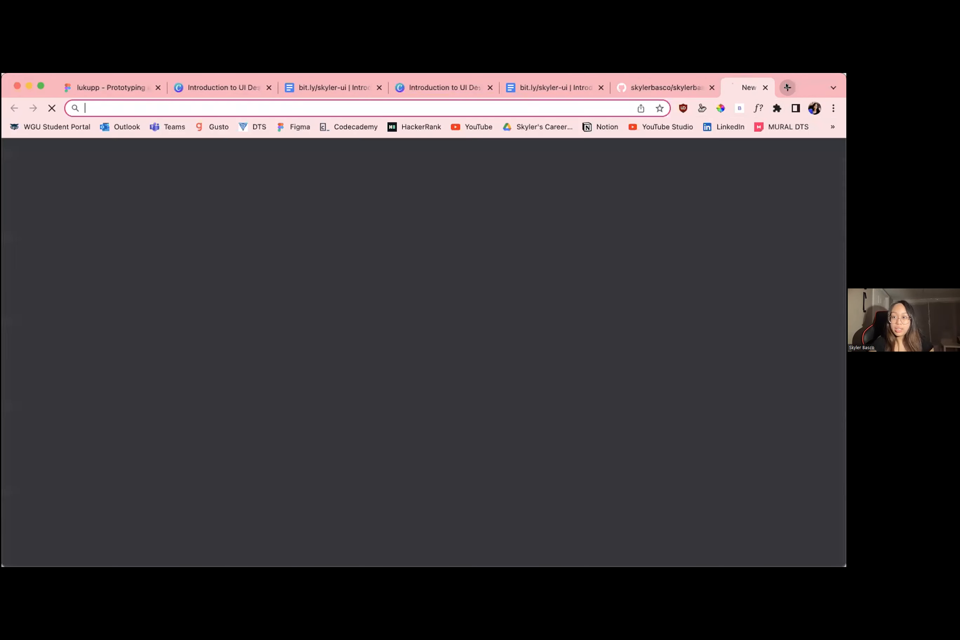
pyautogui.write('skyler')
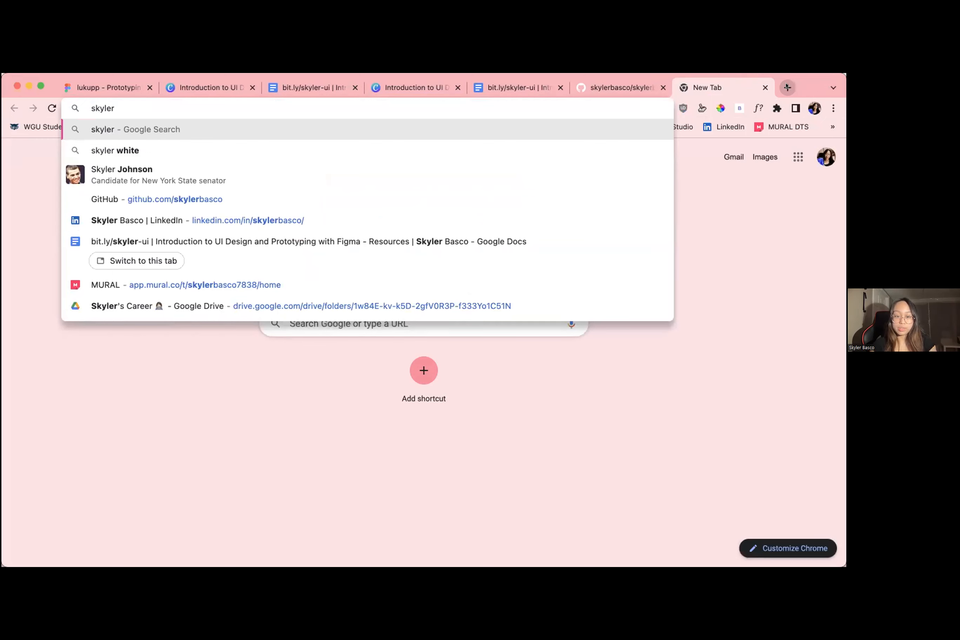
pyautogui.write('basco')
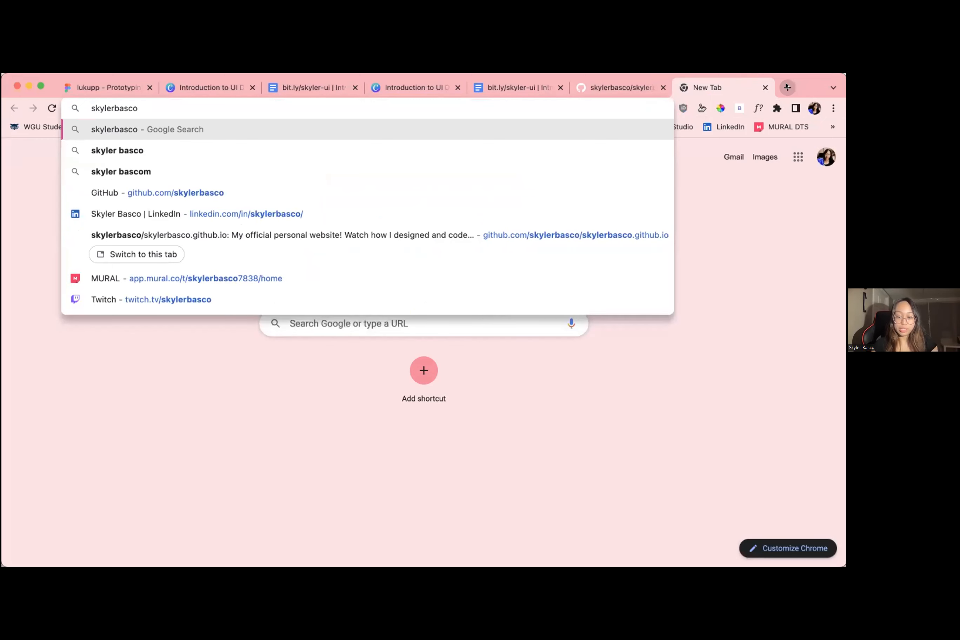
pyautogui.write('.github.io')
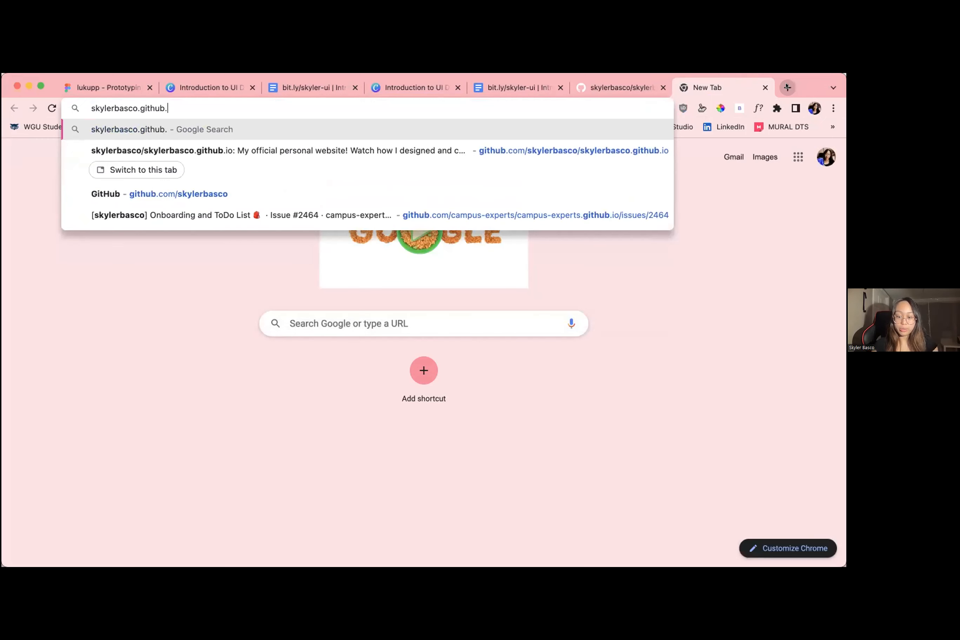
pyautogui.press('Return')
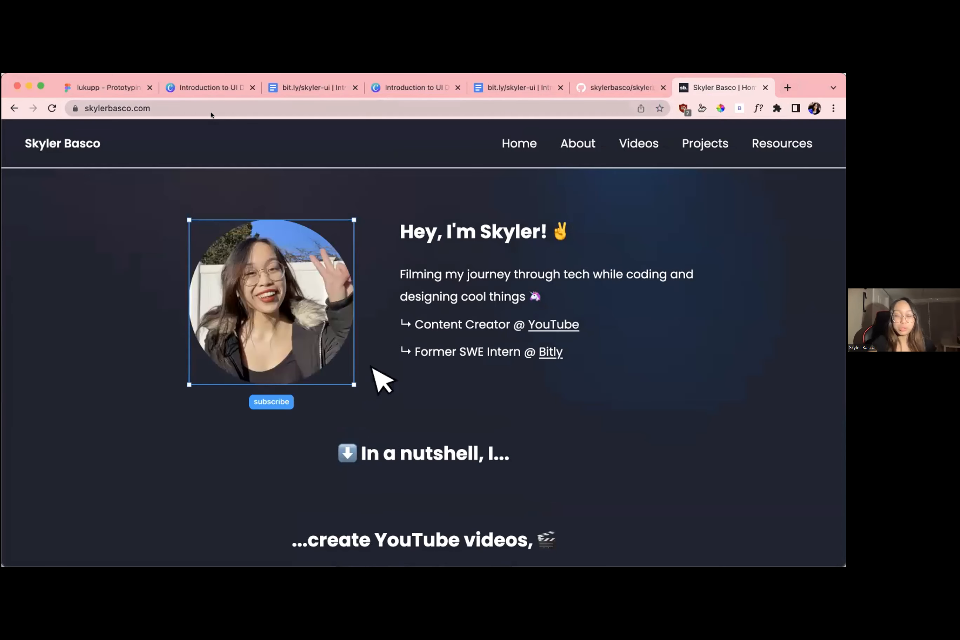
# Show the Figma home page design, revisit the website's GitHub repository, and return to the Figma file
pyautogui.click(125, 88)
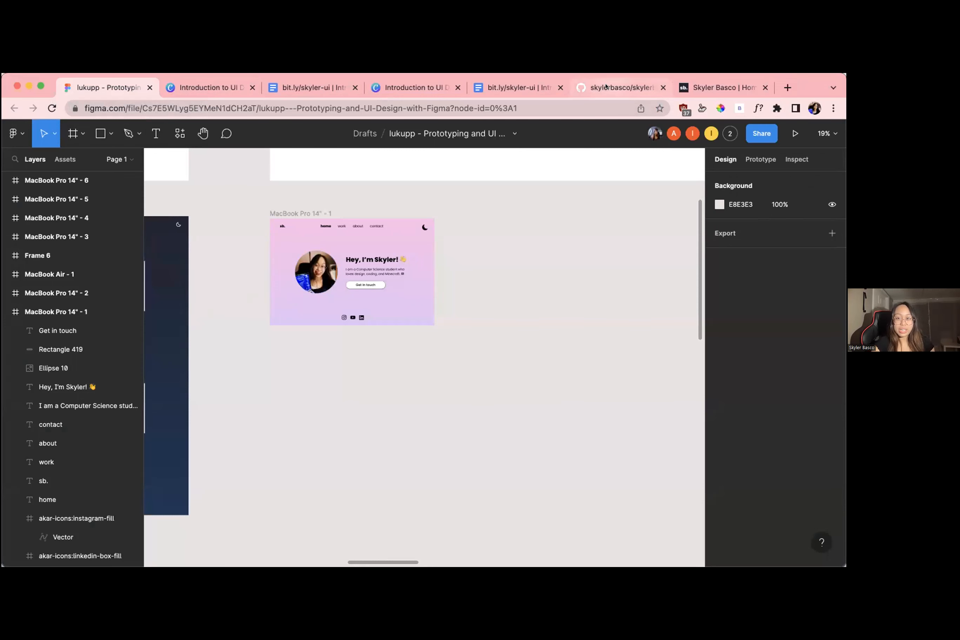
pyautogui.click(620, 87)
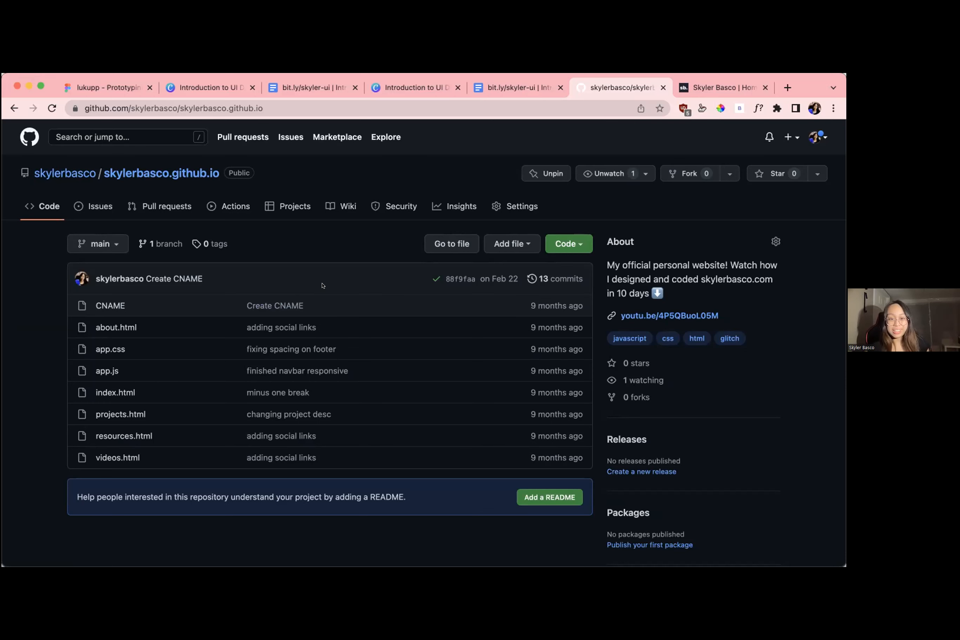
pyautogui.click(181, 89)
pyautogui.click(109, 87)
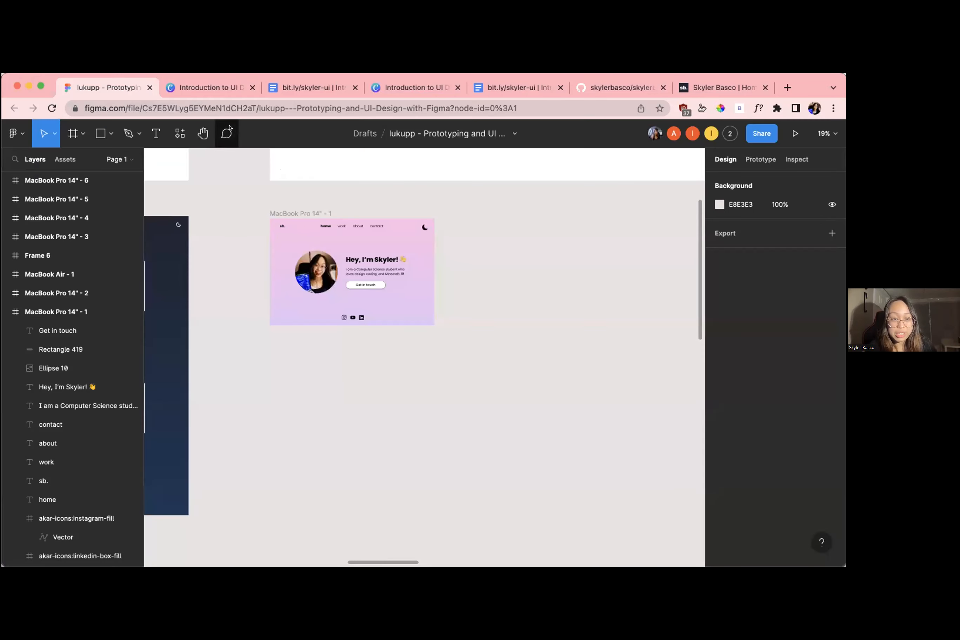
# Survey the participants' designs across both rows of the canvas, returning to the pink-purple home page in MacBook Pro 14" - 1
pyautogui.click(300, 213)
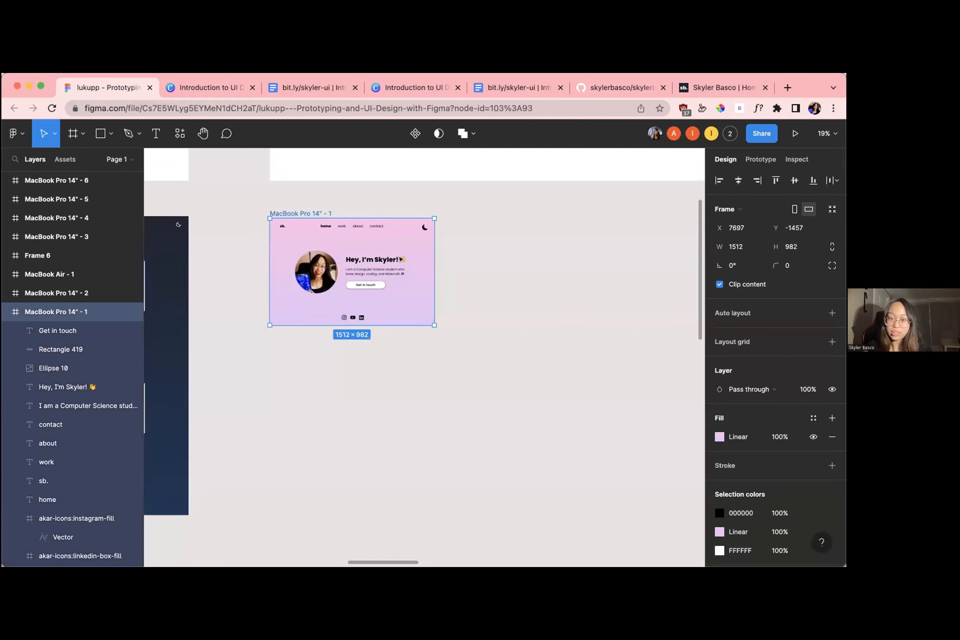
pyautogui.click(441, 285)
pyautogui.scroll(-5, 441, 285)
pyautogui.hscroll(5, 441, 285)
pyautogui.scroll(-4, 441, 285)
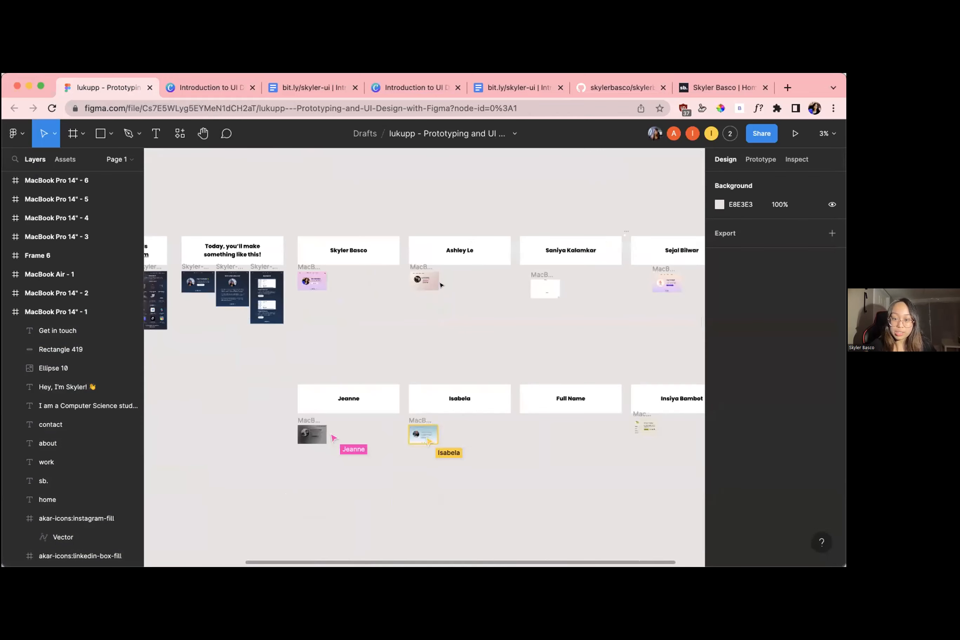
pyautogui.hscroll(3, 407, 295)
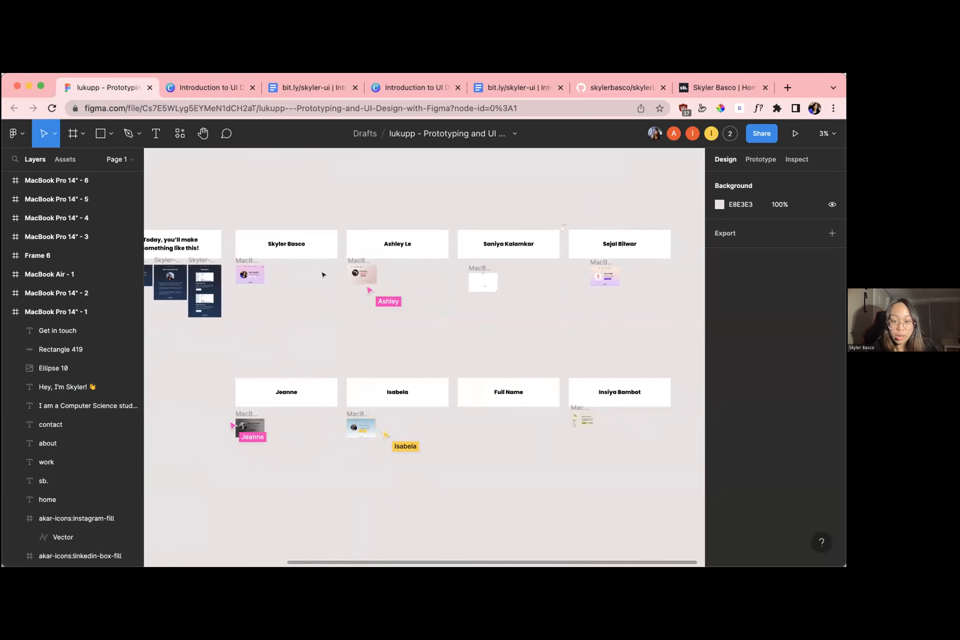
pyautogui.scroll(5, 249, 274)
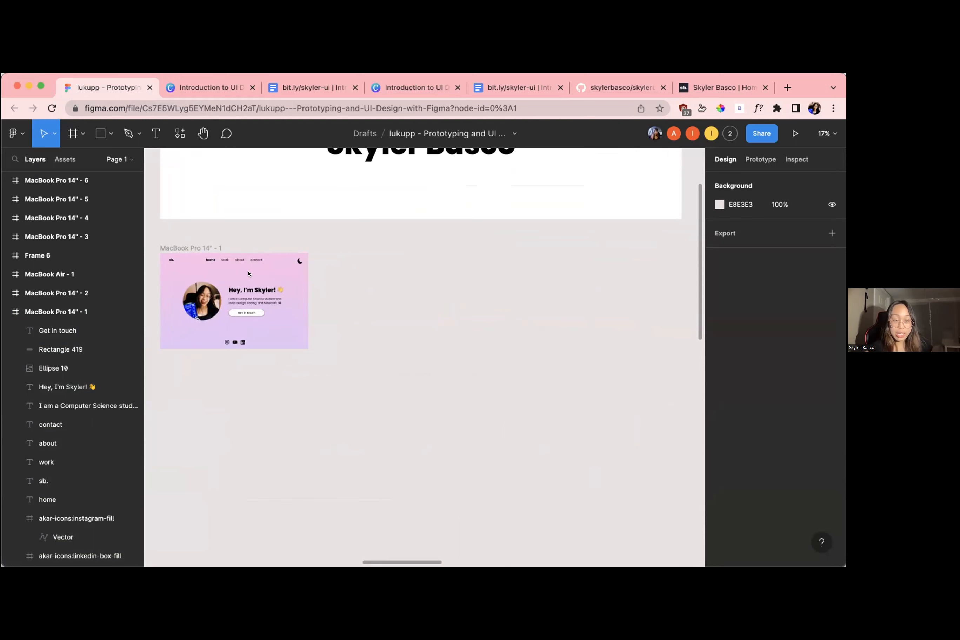
pyautogui.scroll(5, 296, 268)
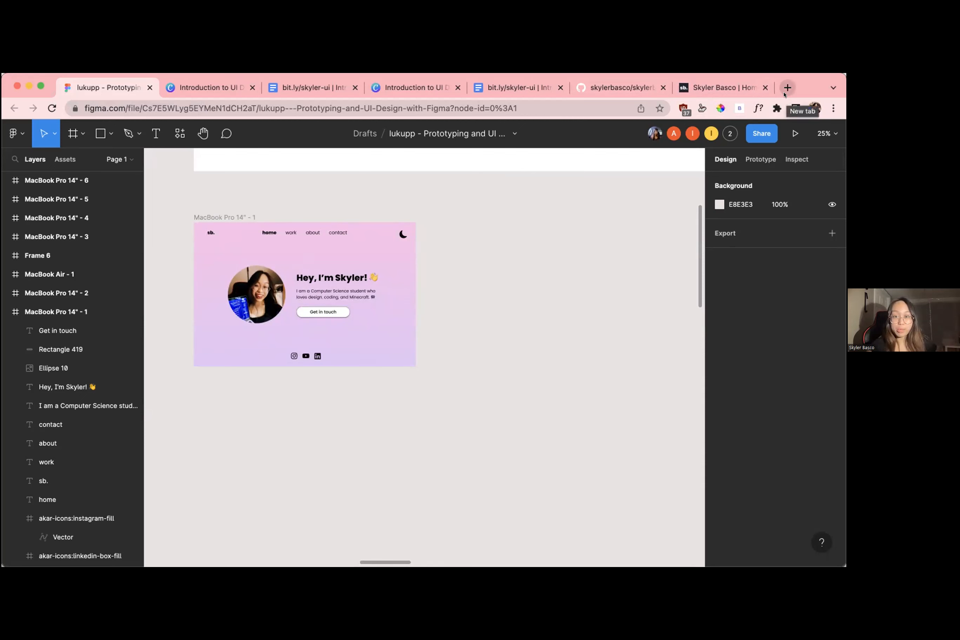
# From the live personal website, go to the linked YouTube channel's videos and open "Building My Personal Website | Code & Design With Me"
pyautogui.click(737, 88)
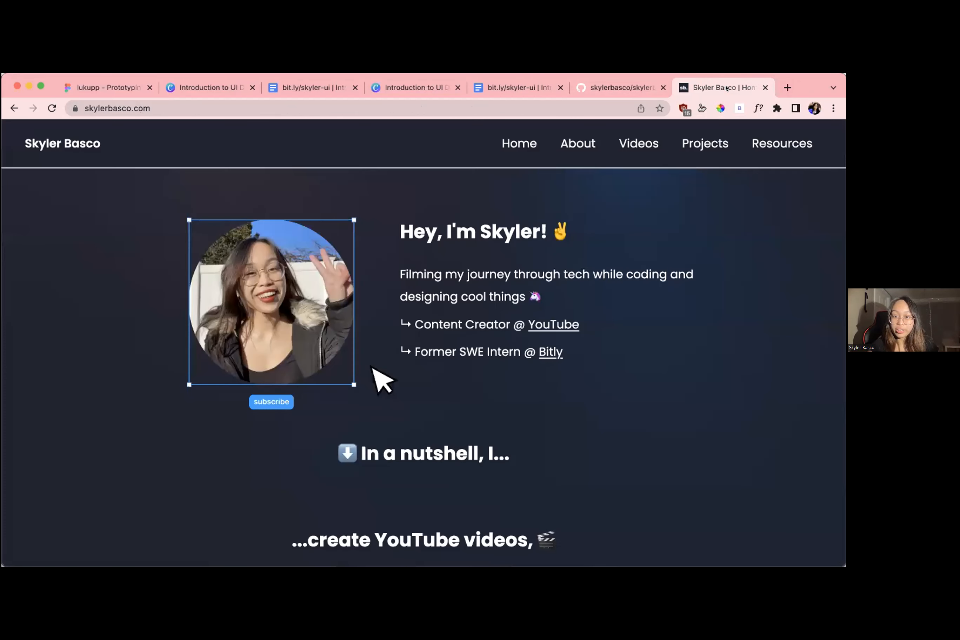
pyautogui.click(533, 318)
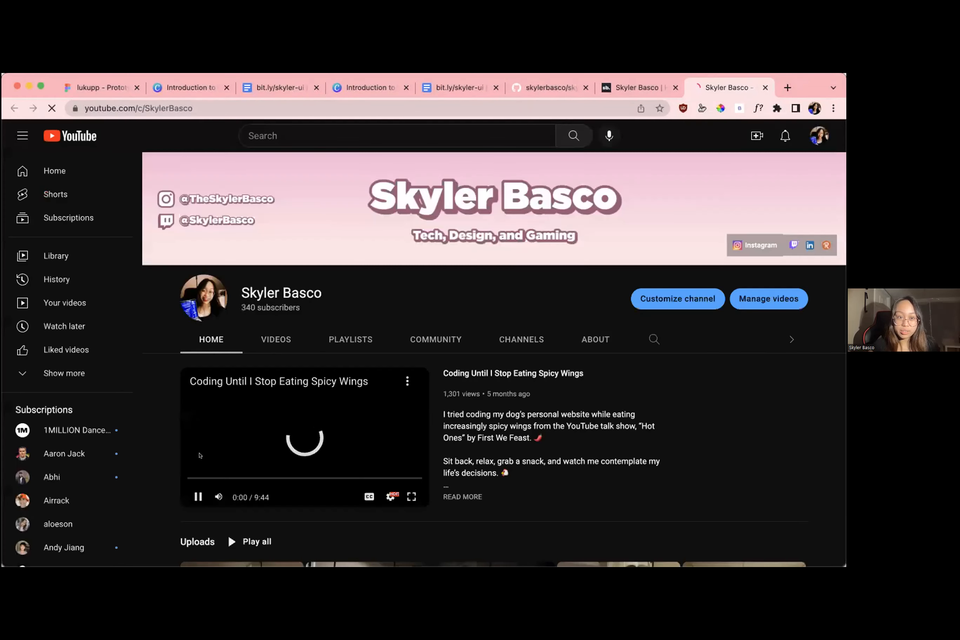
pyautogui.click(273, 343)
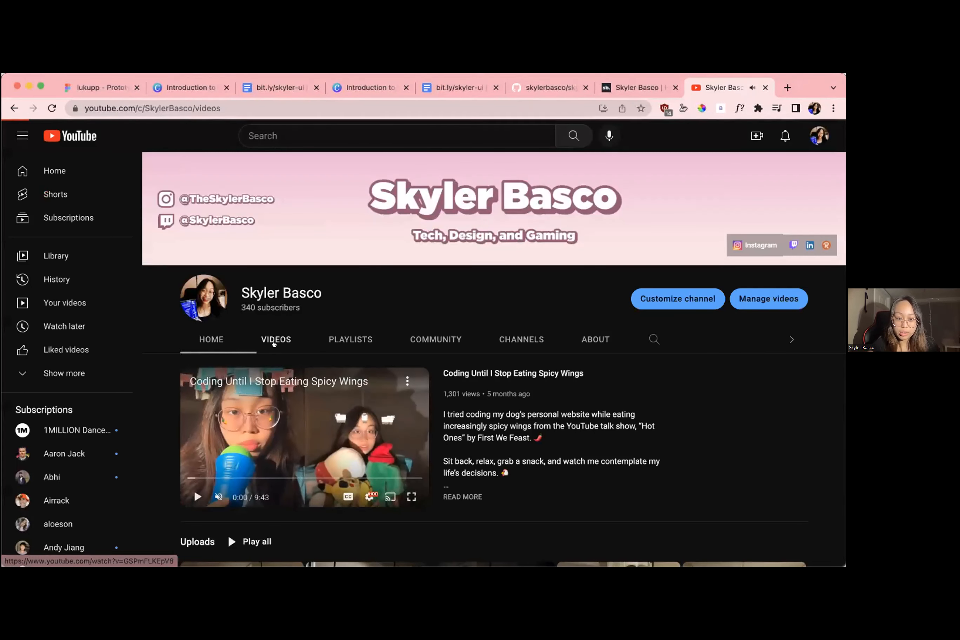
pyautogui.scroll(-3, 631, 335)
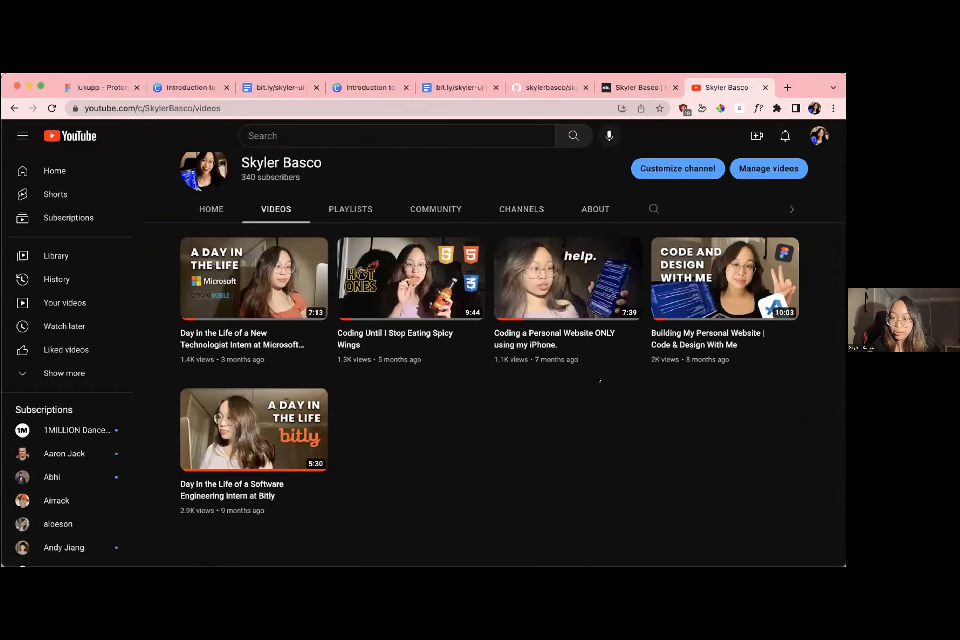
pyautogui.moveTo(793, 335)
pyautogui.click(792, 334)
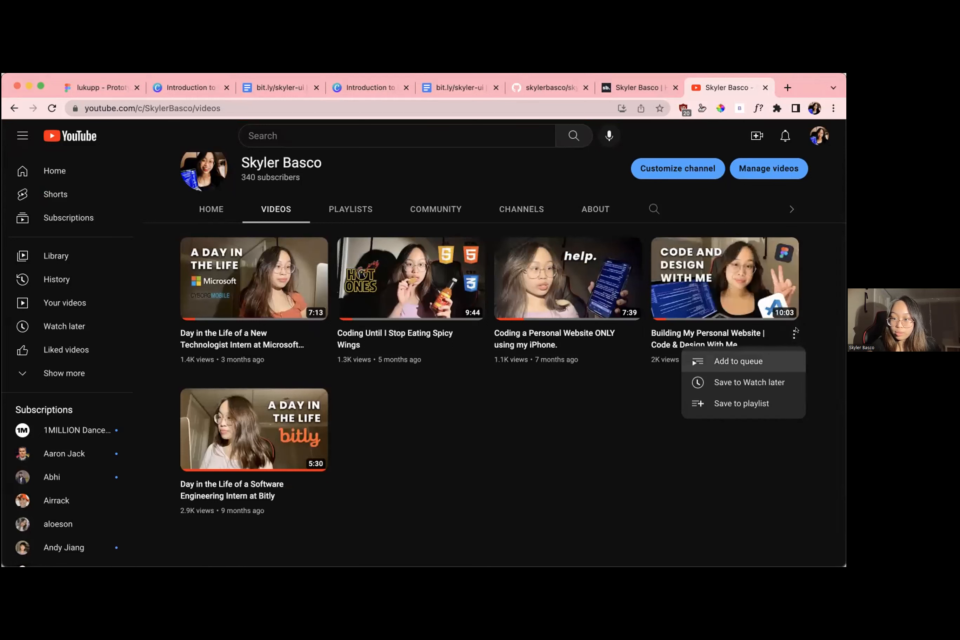
pyautogui.click(730, 292)
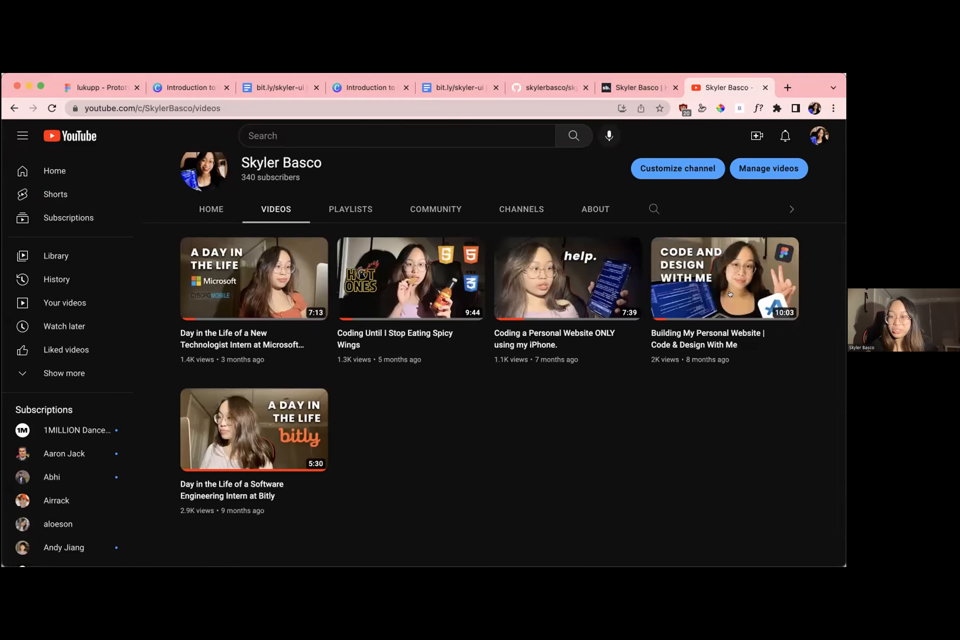
pyautogui.click(730, 294)
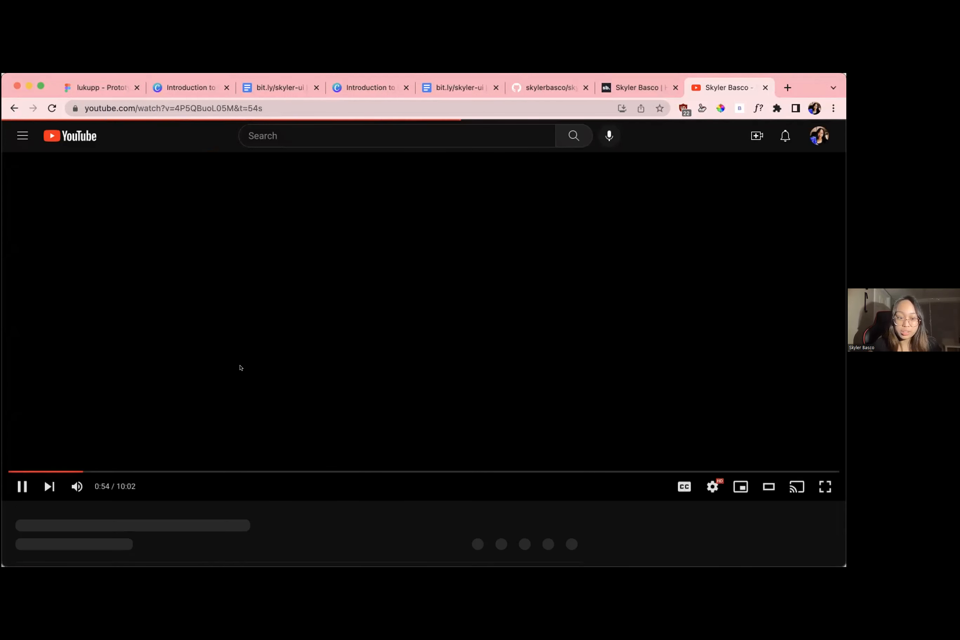
# Copy the share link of the "Building My Personal Website | Code & Design With Me" video
pyautogui.click(240, 368)
pyautogui.scroll(-10, 88, 449)
pyautogui.rightClick(88, 473)
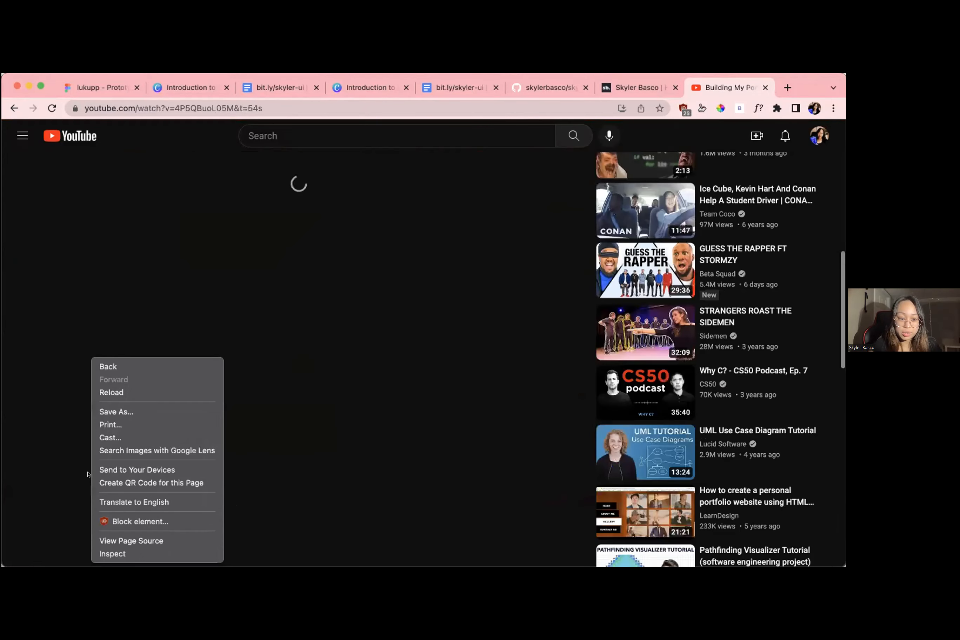
pyautogui.click(88, 472)
pyautogui.scroll(2, 98, 350)
pyautogui.scroll(2, 98, 349)
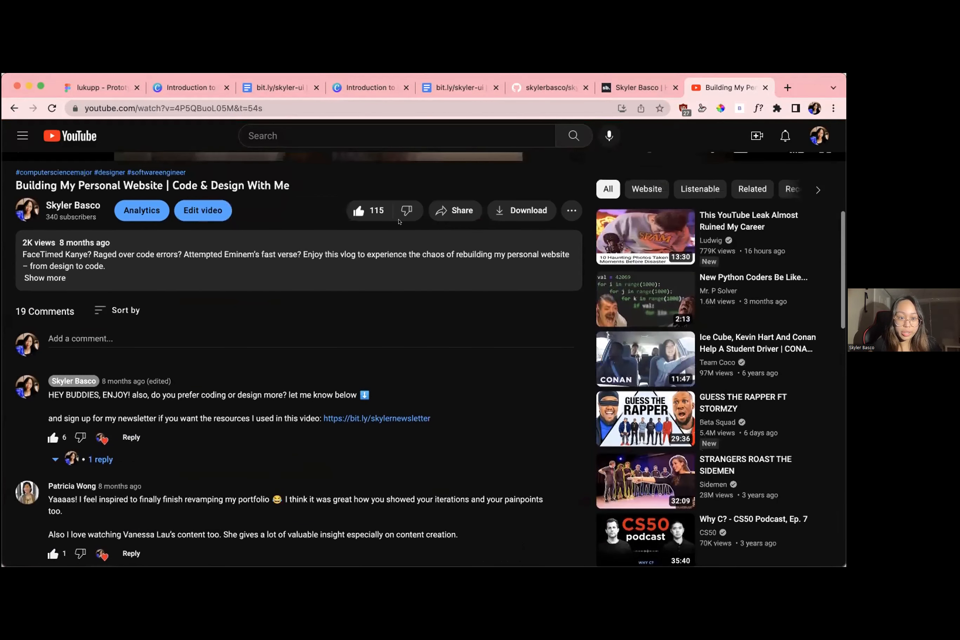
pyautogui.click(455, 210)
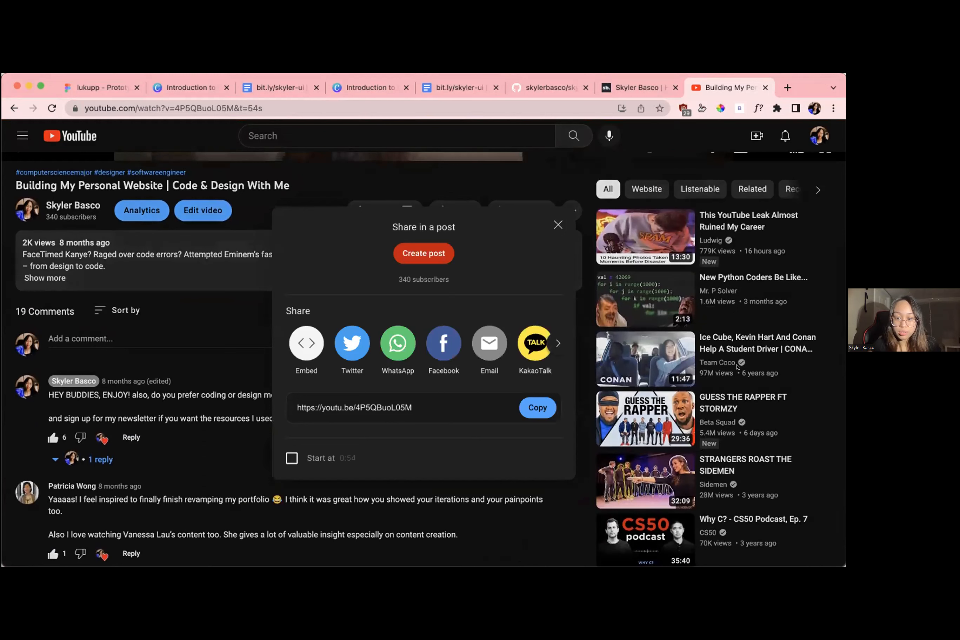
pyautogui.click(538, 407)
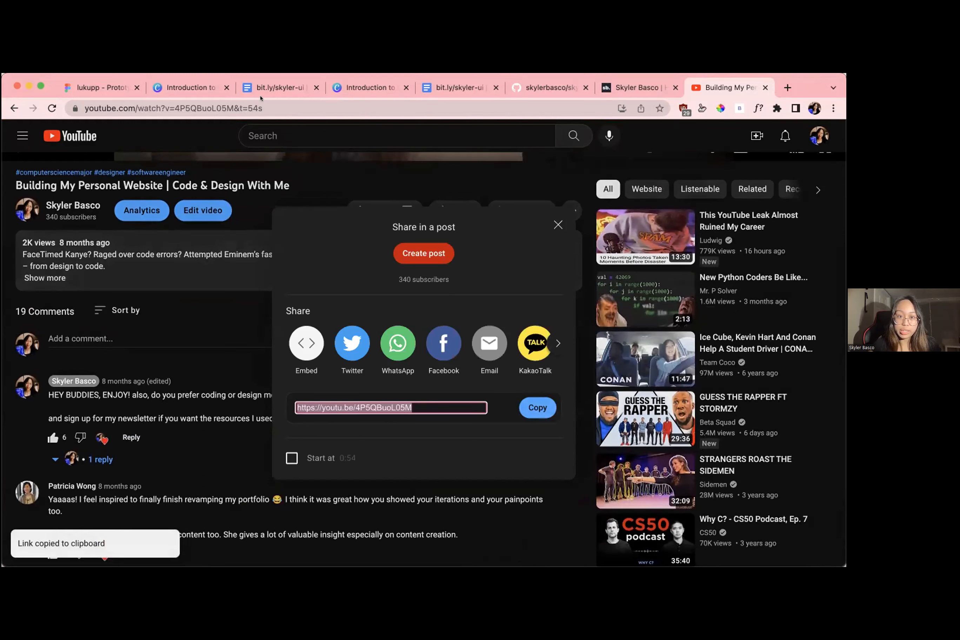
pyautogui.click(359, 521)
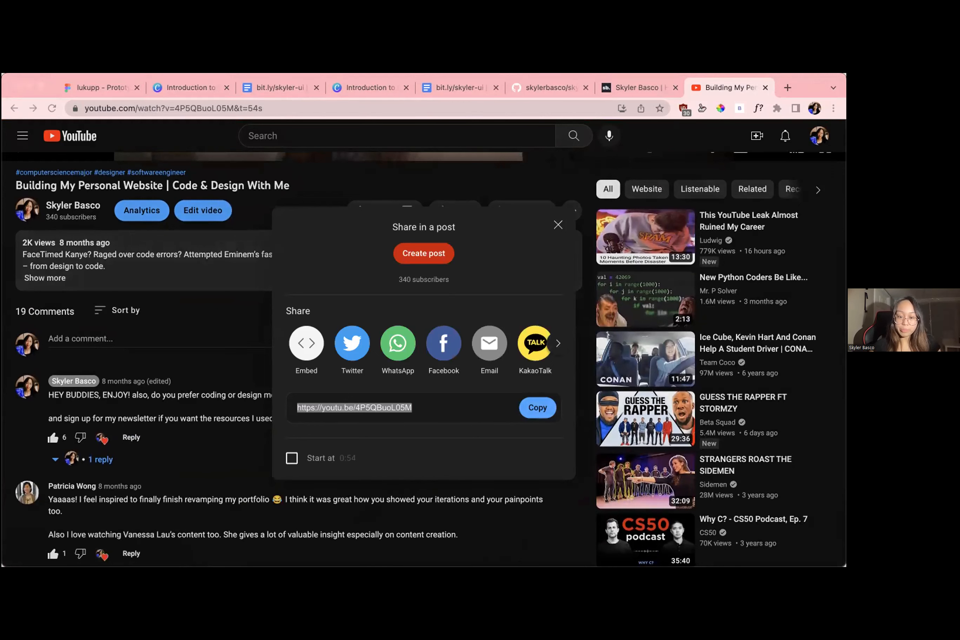
# Return to the Figma file and bring all participants' designs into view on the canvas
pyautogui.click(108, 87)
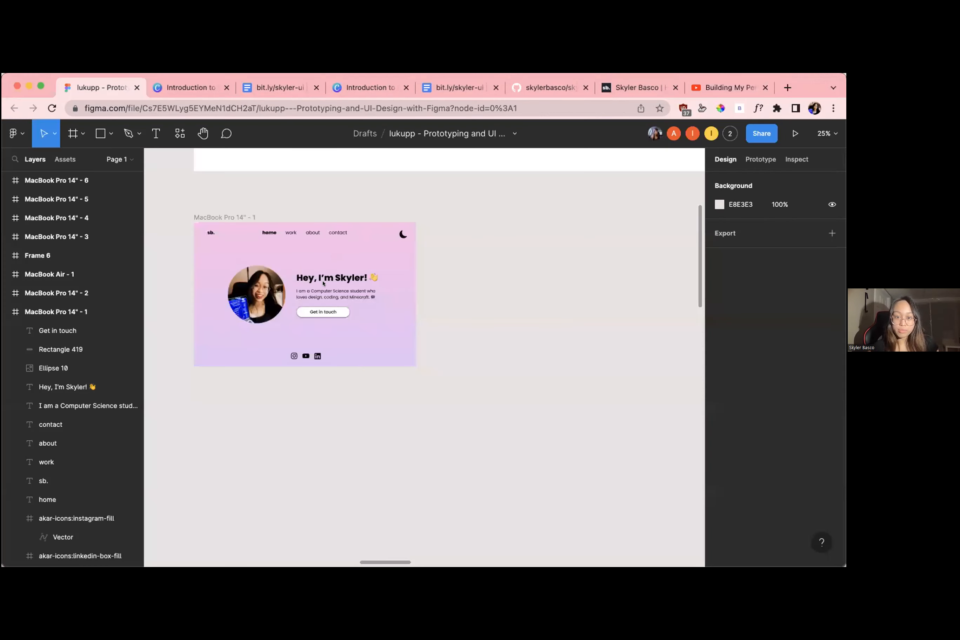
pyautogui.scroll(-5, 410, 254)
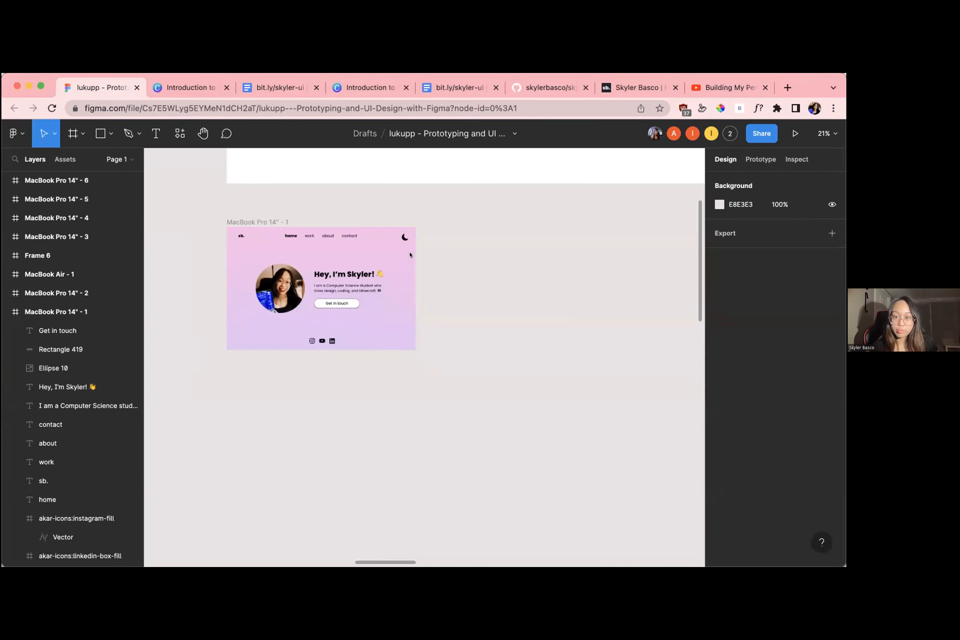
pyautogui.scroll(-8, 411, 254)
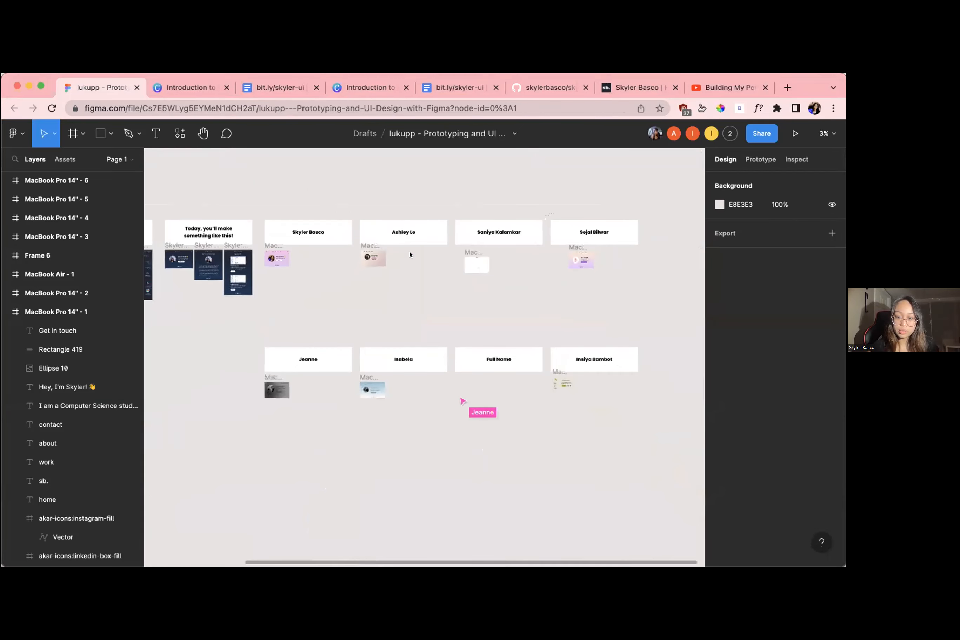
pyautogui.scroll(3, 410, 252)
pyautogui.scroll(-3, 410, 248)
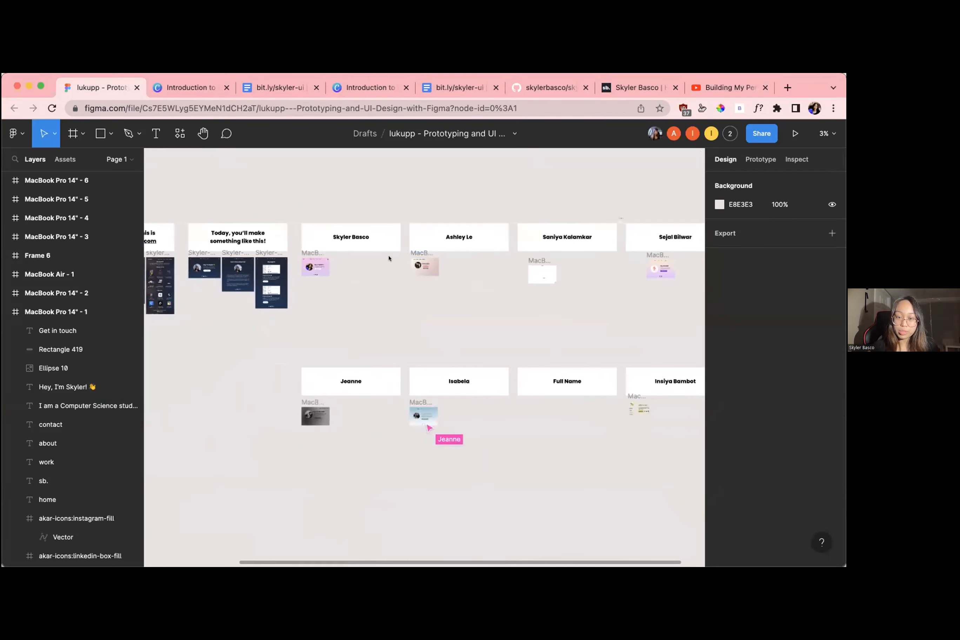
pyautogui.scroll(5, 389, 257)
pyautogui.scroll(2, 388, 258)
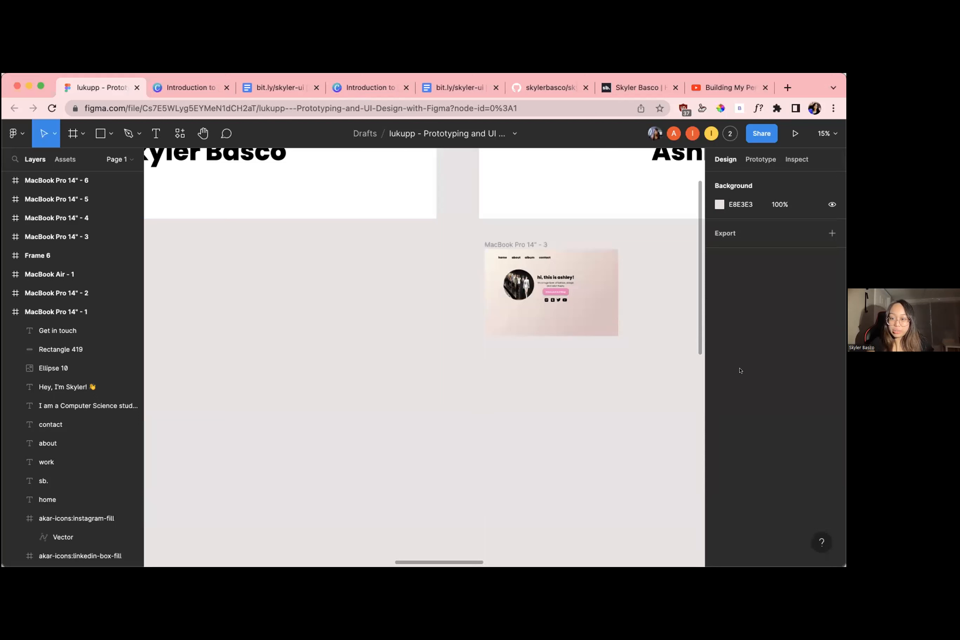
pyautogui.scroll(-3, 624, 285)
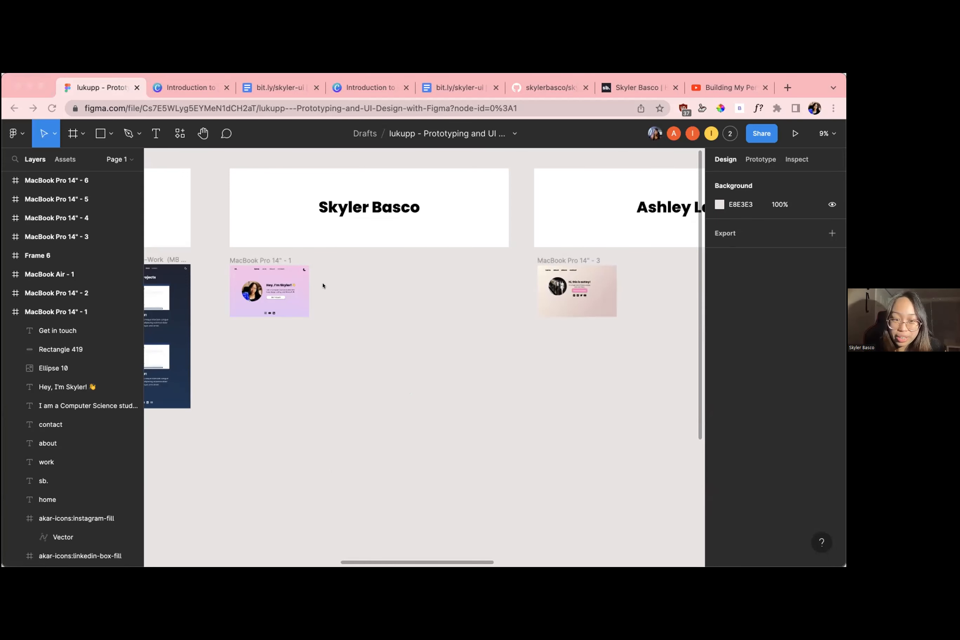
pyautogui.click(345, 304)
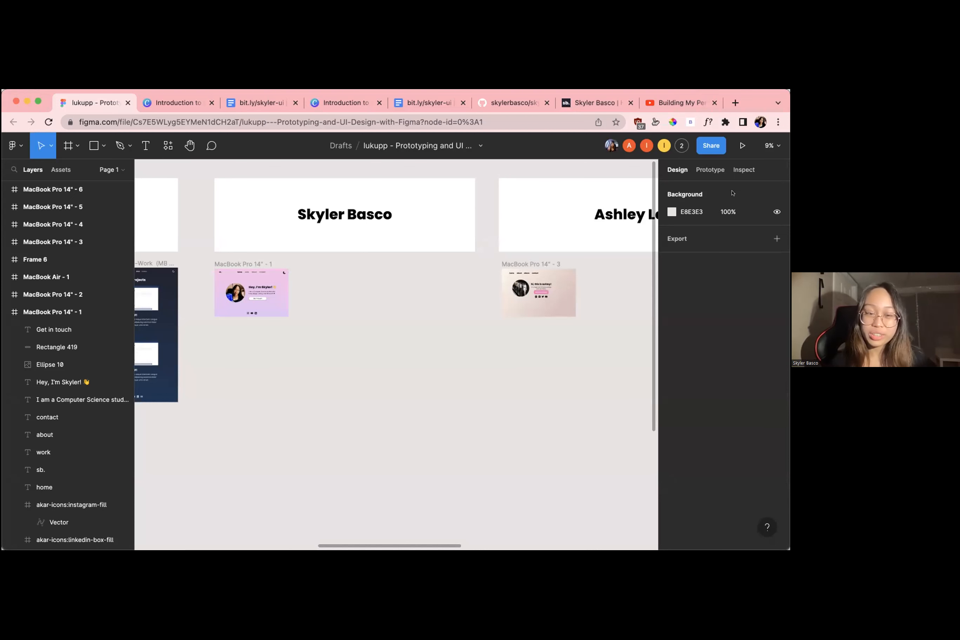
pyautogui.scroll(5, 445, 288)
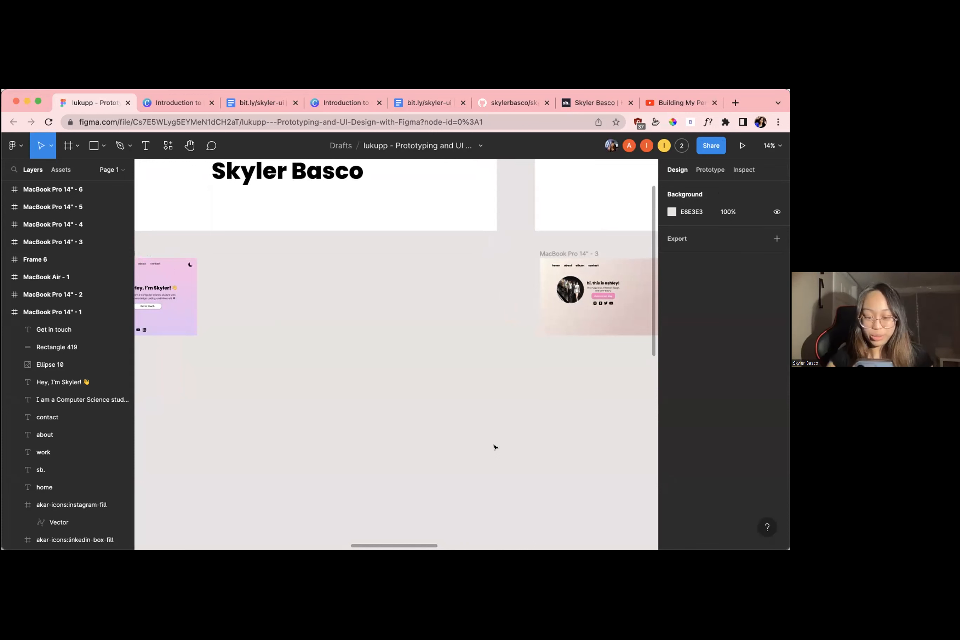
pyautogui.scroll(-5, 495, 447)
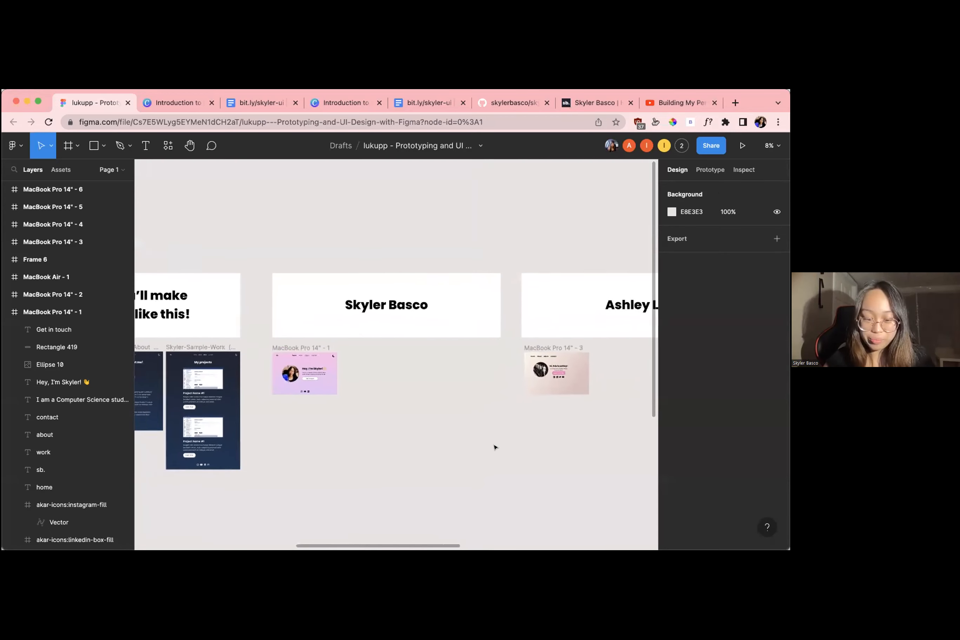
pyautogui.hscroll(-3, 495, 447)
pyautogui.hscroll(-2, 495, 447)
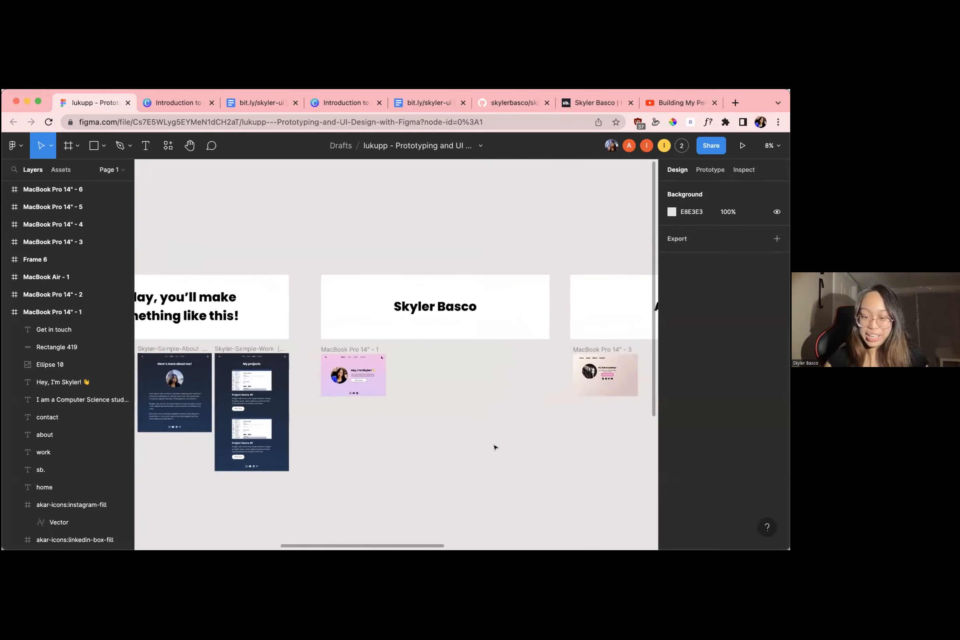
pyautogui.hscroll(-1, 495, 447)
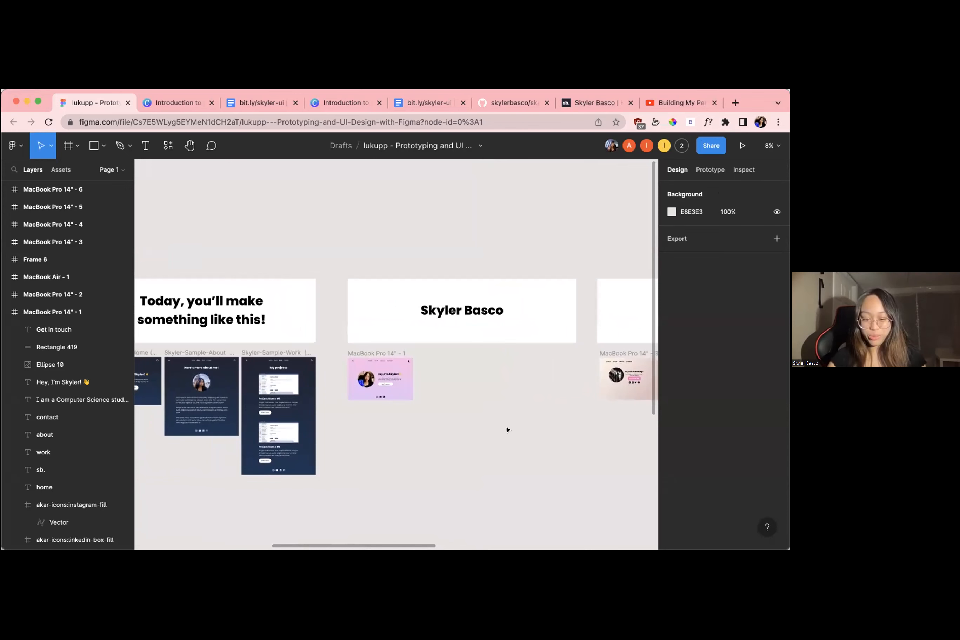
# Examine the fashion-themed beige home page in MacBook Pro 14" - 3, including its navigation, runway photo, heading, blog button and social icons
pyautogui.scroll(2, 472, 305)
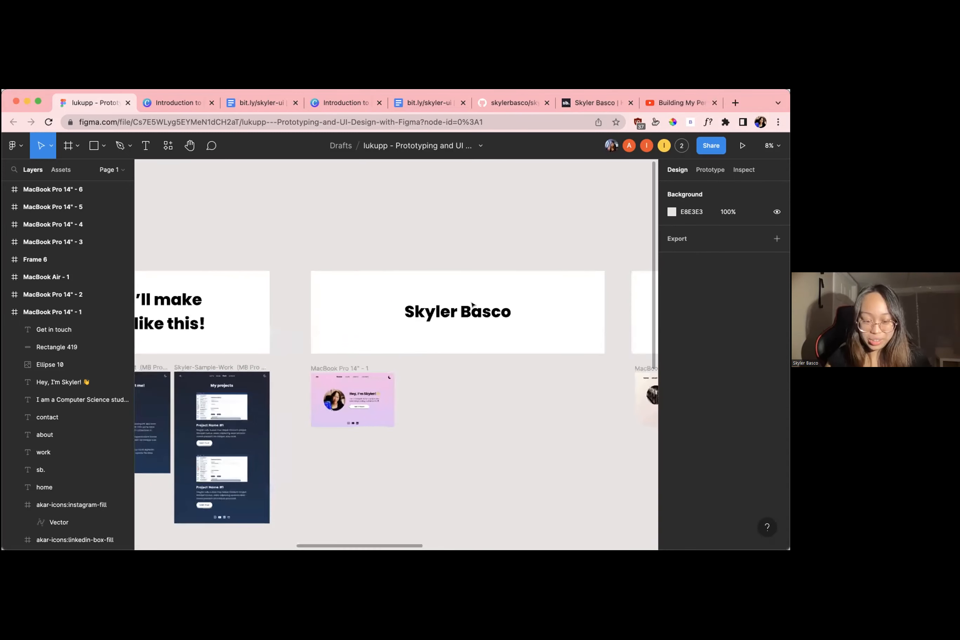
pyautogui.hscroll(3, 472, 305)
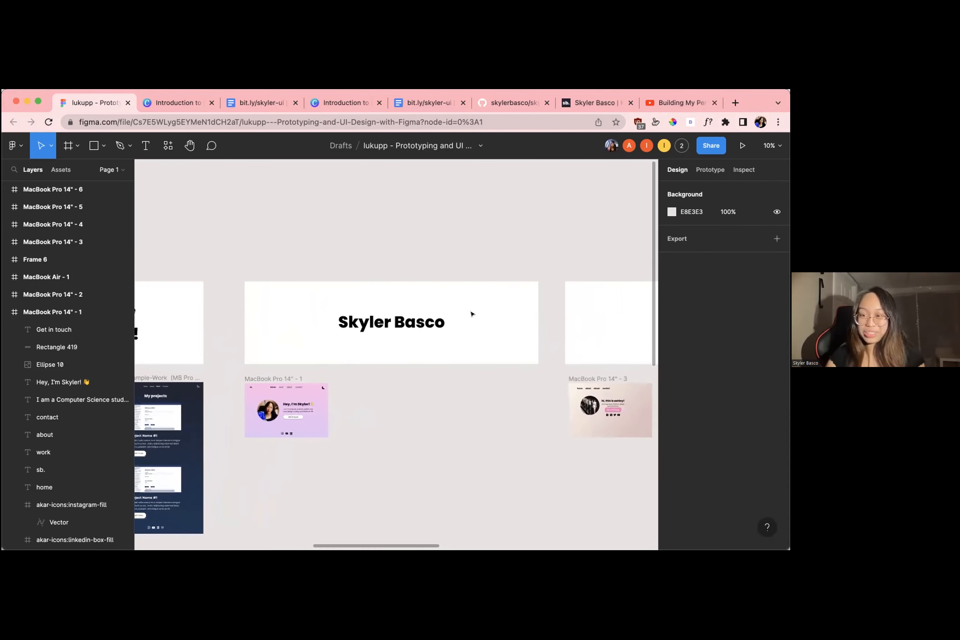
pyautogui.scroll(3, 472, 314)
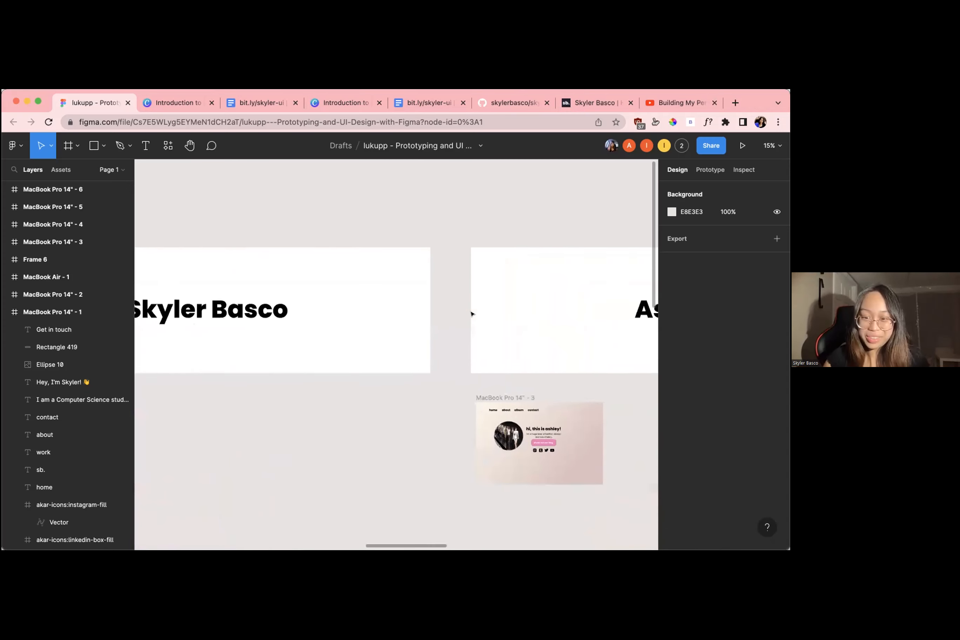
pyautogui.hscroll(3, 473, 314)
pyautogui.scroll(5, 384, 395)
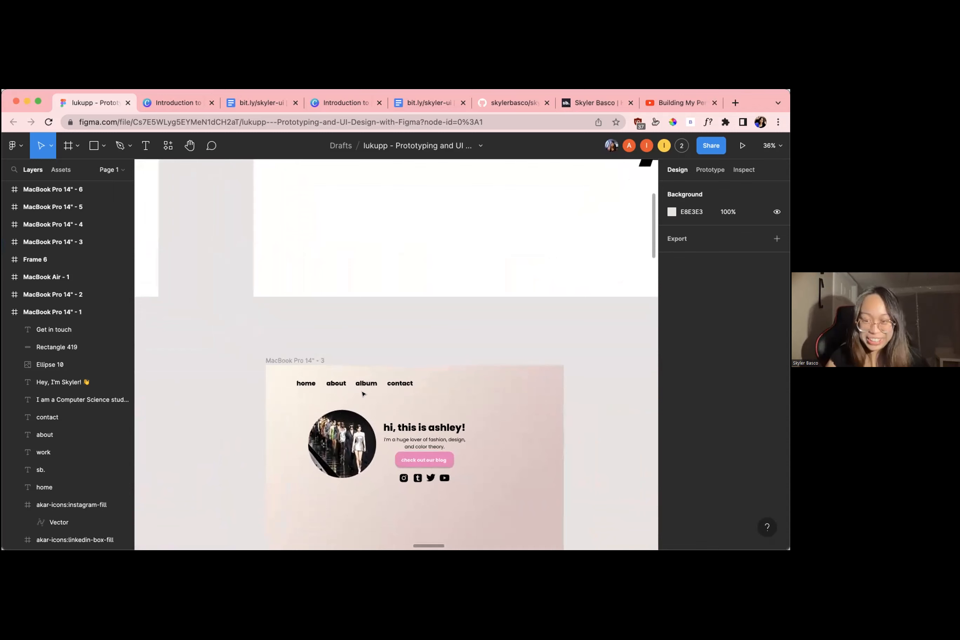
pyautogui.scroll(-1, 364, 394)
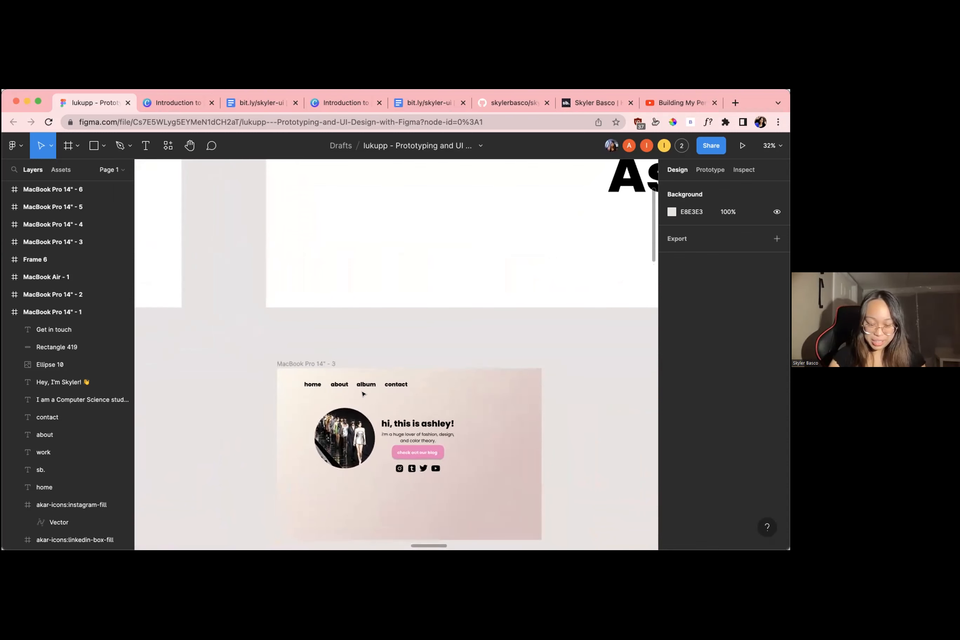
pyautogui.scroll(5, 363, 394)
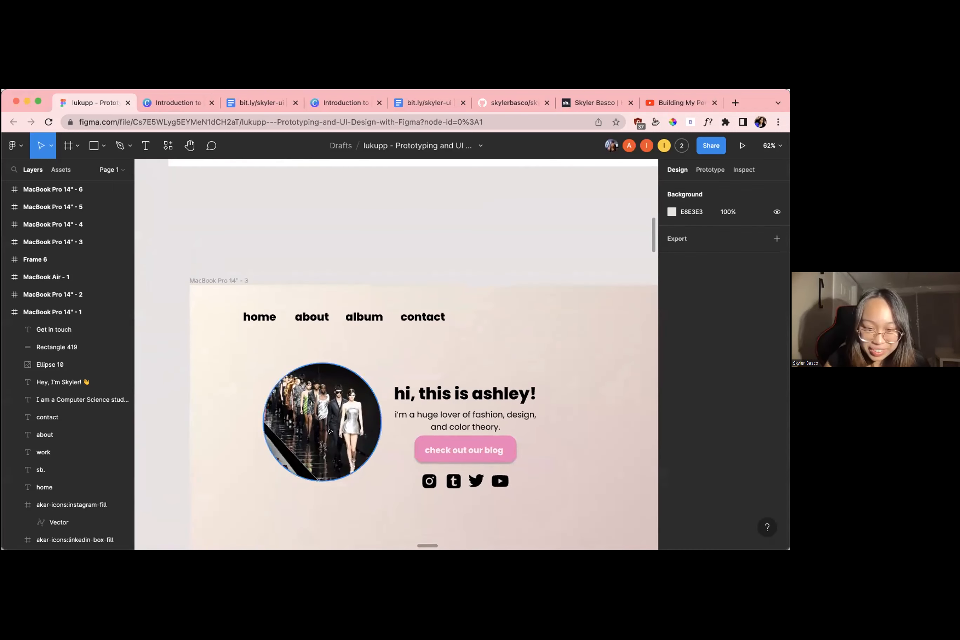
pyautogui.scroll(-3, 338, 410)
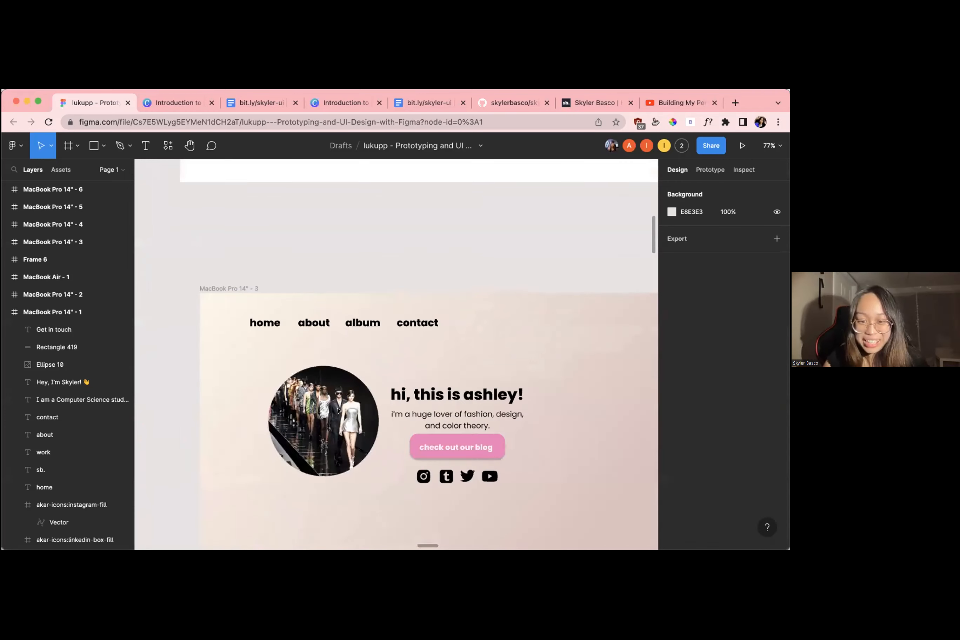
pyautogui.scroll(-1, 330, 392)
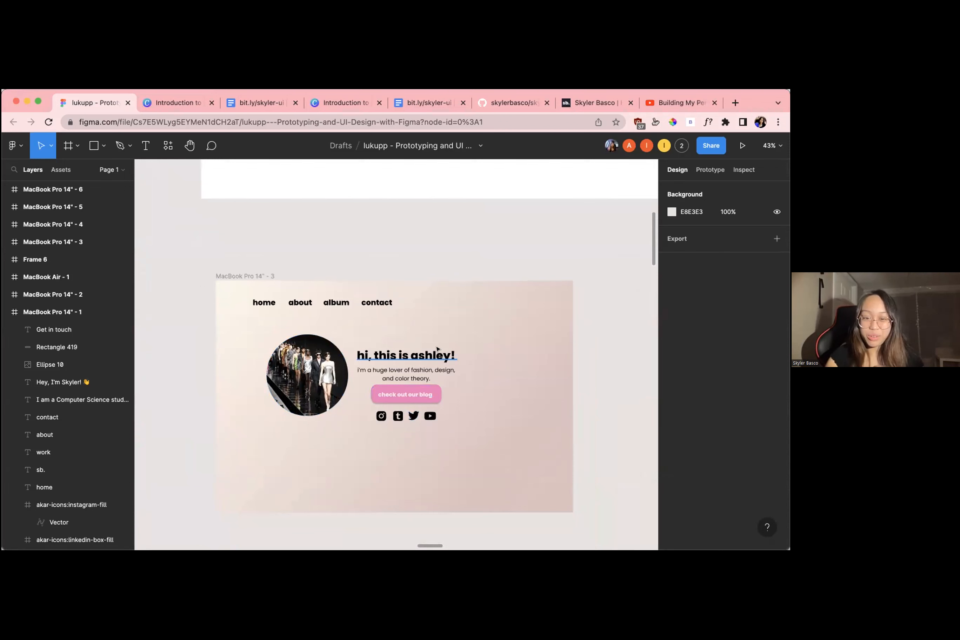
pyautogui.scroll(2, 438, 349)
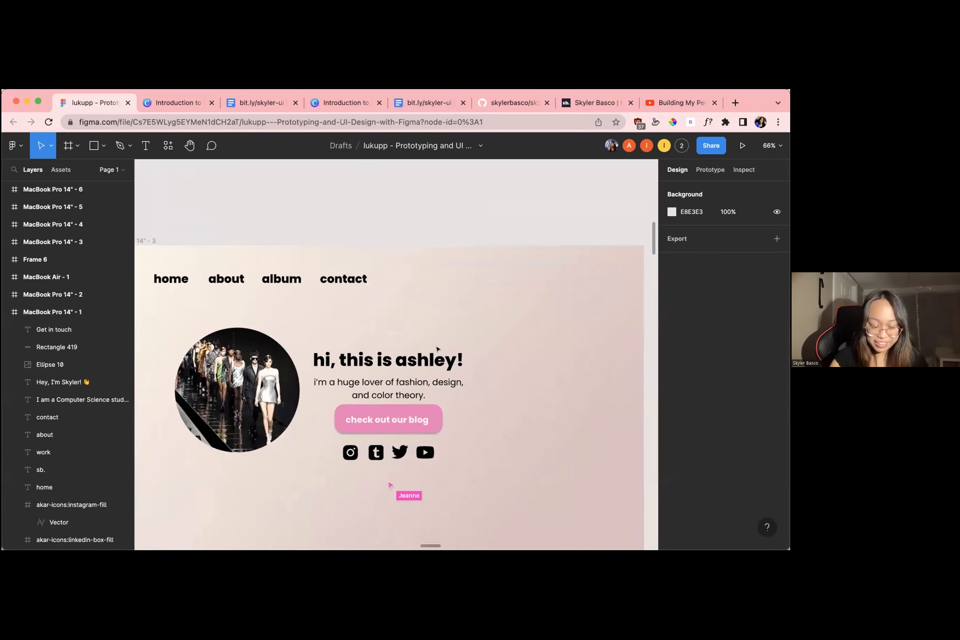
pyautogui.scroll(-2, 337, 315)
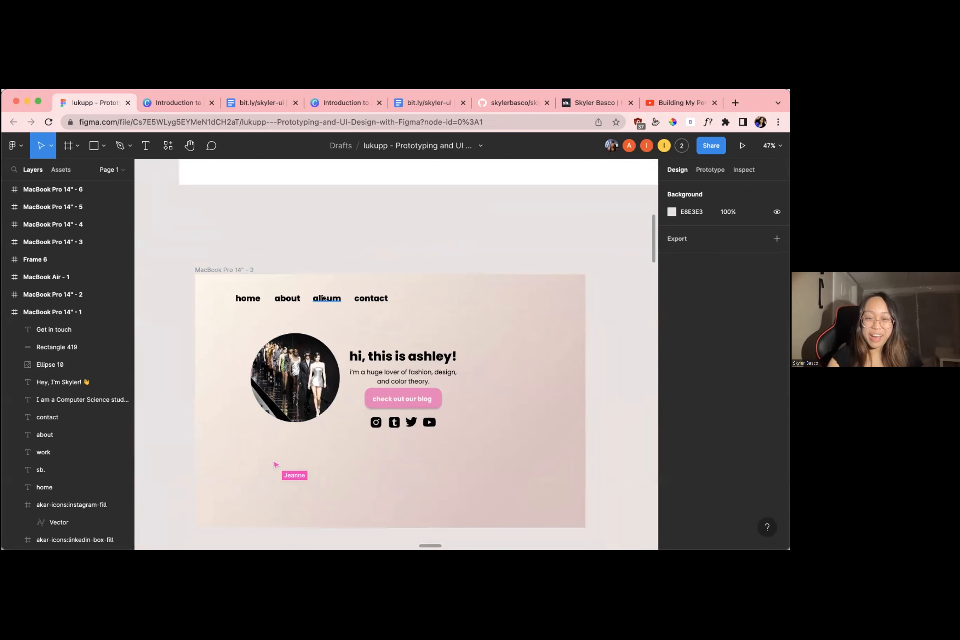
pyautogui.scroll(-4, 444, 256)
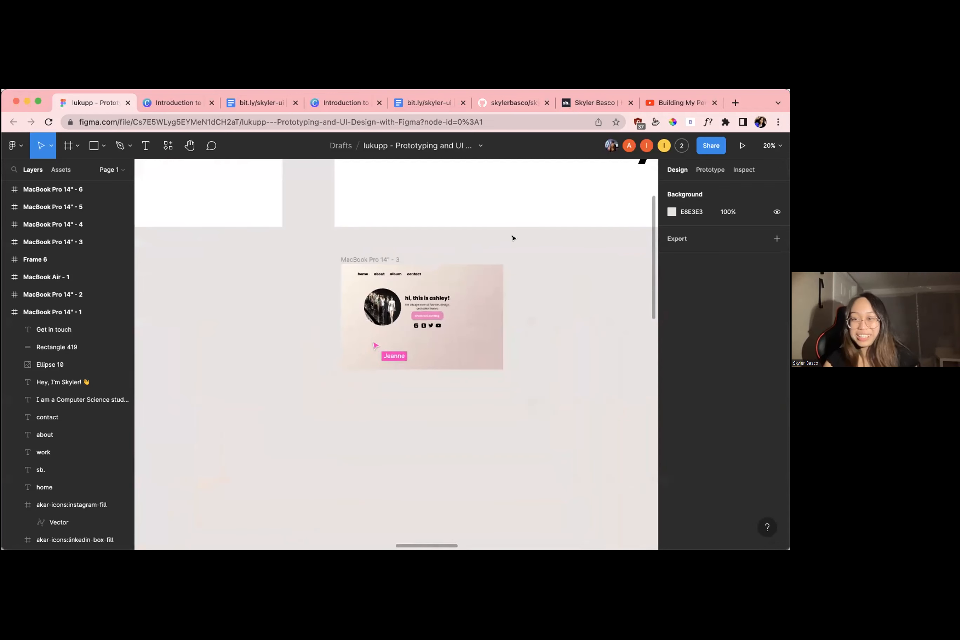
# Check the mostly blank white draft in MacBook Pro 14" - 2 among the first-row designs
pyautogui.hscroll(5, 508, 238)
pyautogui.scroll(-2, 508, 238)
pyautogui.scroll(1, 508, 238)
pyautogui.hscroll(10, 508, 239)
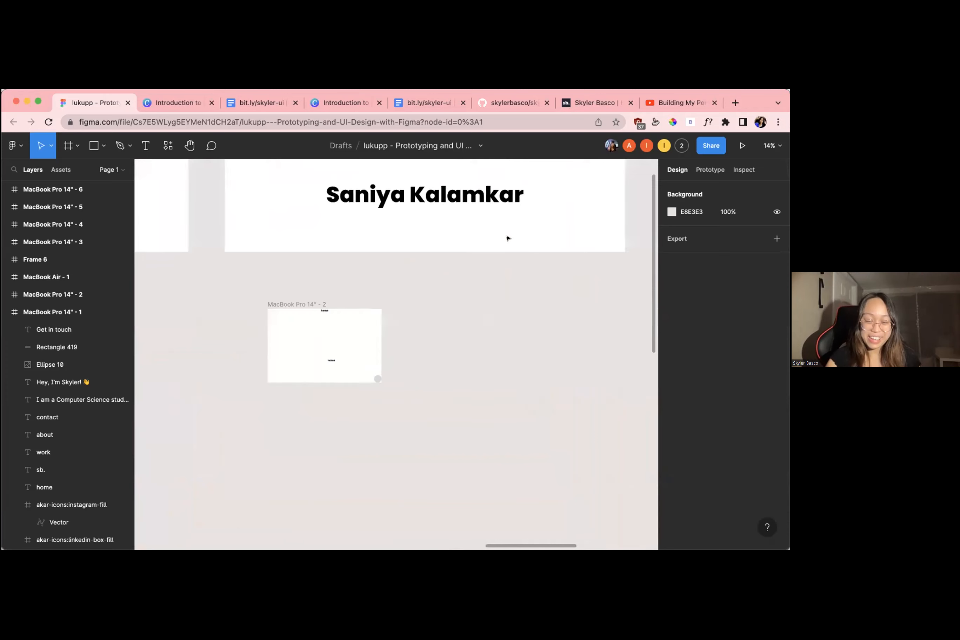
pyautogui.scroll(2, 508, 238)
pyautogui.scroll(-3, 508, 239)
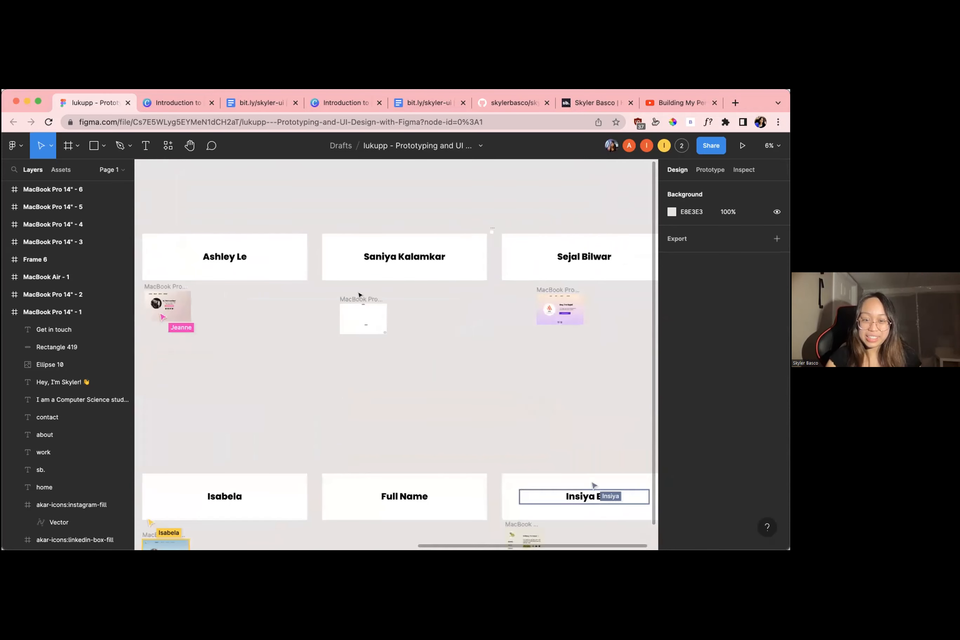
pyautogui.scroll(5, 550, 279)
pyautogui.hscroll(5, 550, 281)
pyautogui.scroll(-3, 550, 280)
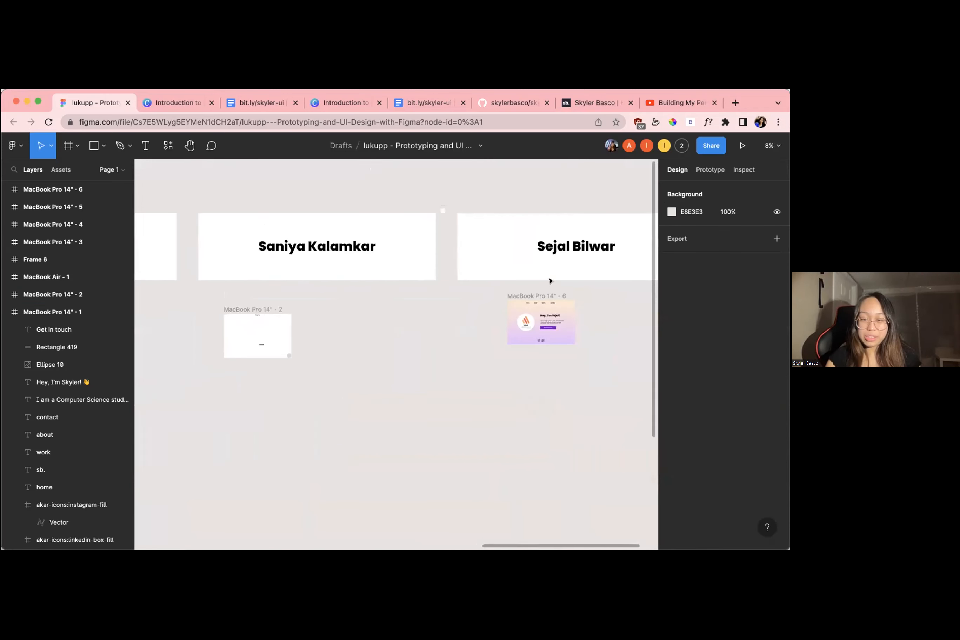
# Examine the orange-purple gradient home page in MacBook Pro 14" - 6, including its lukupp logo, navigation, introduction, contact button and social icons
pyautogui.hscroll(4, 451, 285)
pyautogui.scroll(3, 450, 268)
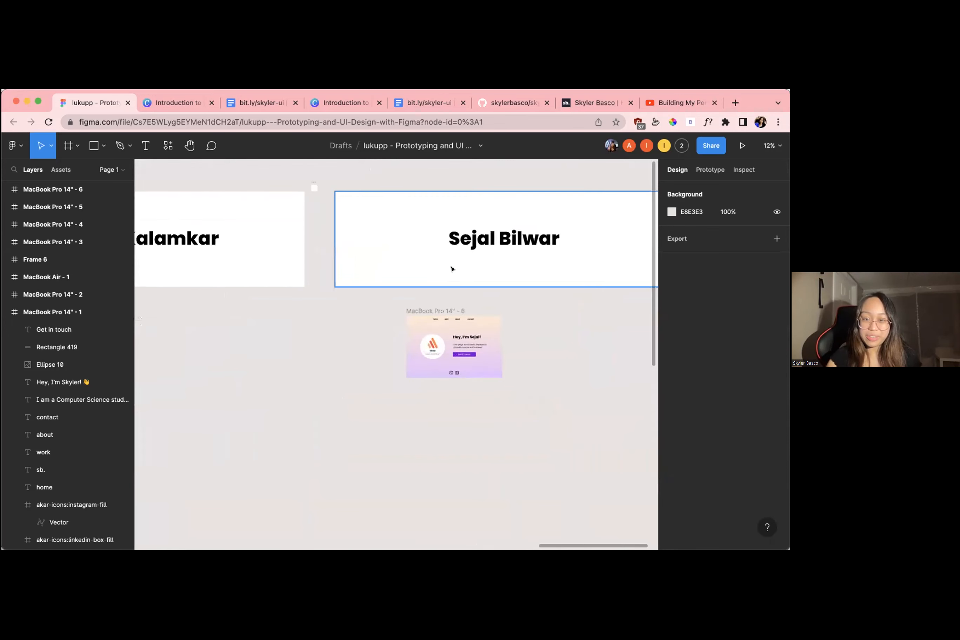
pyautogui.scroll(2, 451, 270)
pyautogui.scroll(5, 452, 269)
pyautogui.scroll(-3, 452, 269)
pyautogui.scroll(-3, 452, 269)
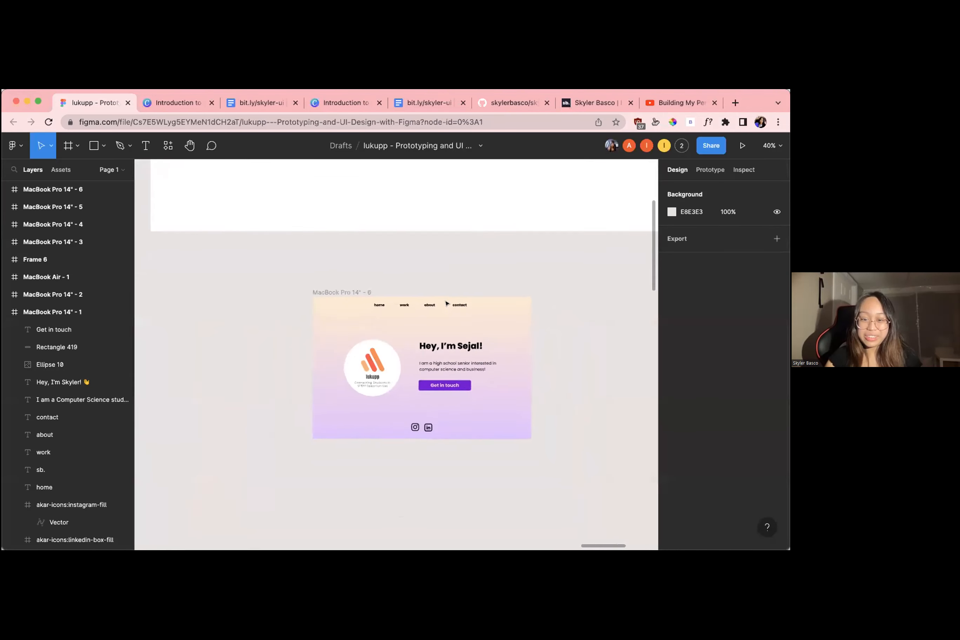
pyautogui.scroll(2, 436, 396)
pyautogui.scroll(5, 349, 360)
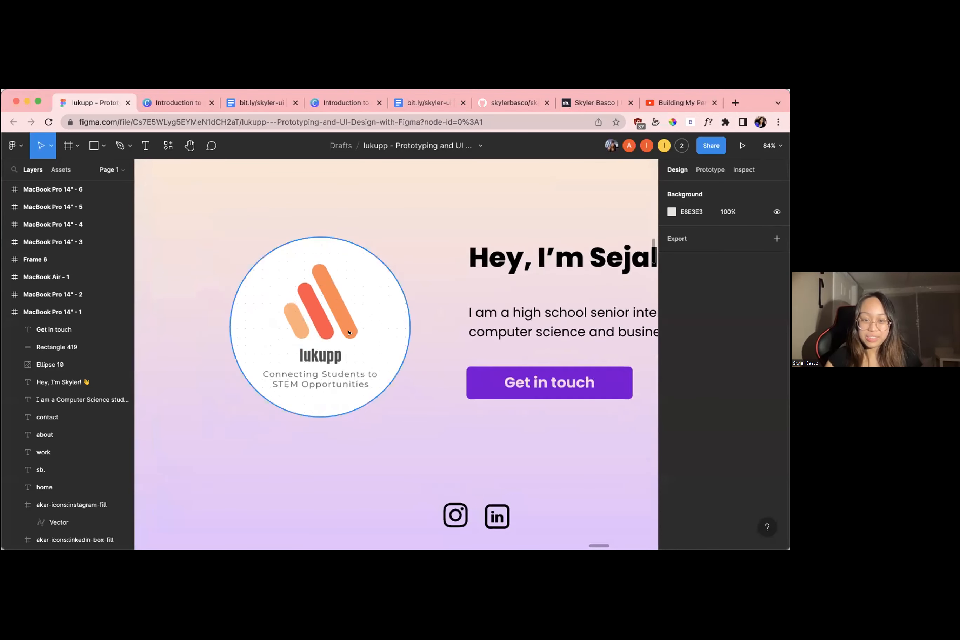
pyautogui.scroll(-3, 350, 332)
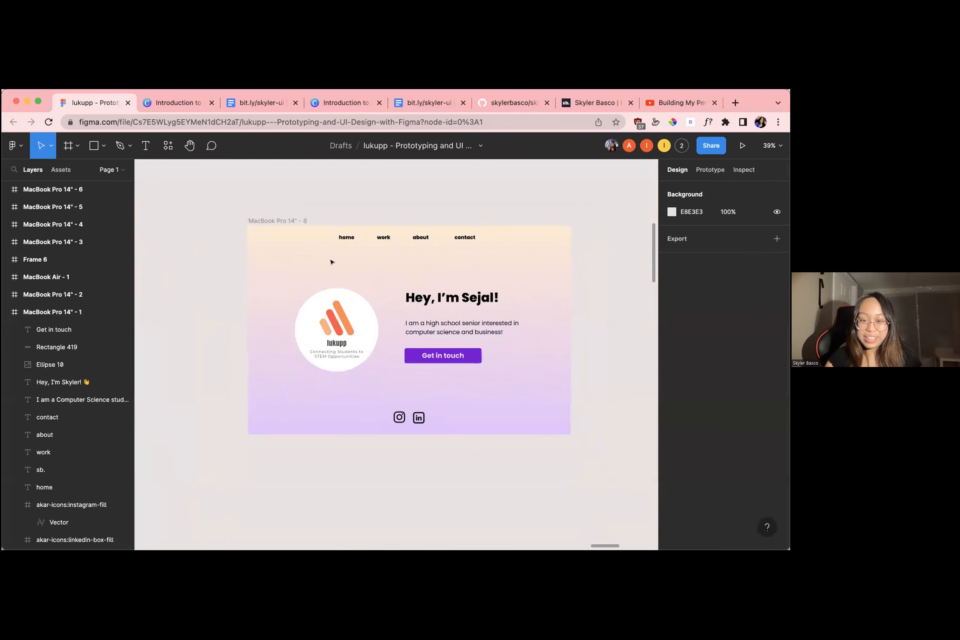
pyautogui.scroll(-3, 356, 243)
pyautogui.scroll(4, 356, 243)
pyautogui.scroll(-4, 356, 244)
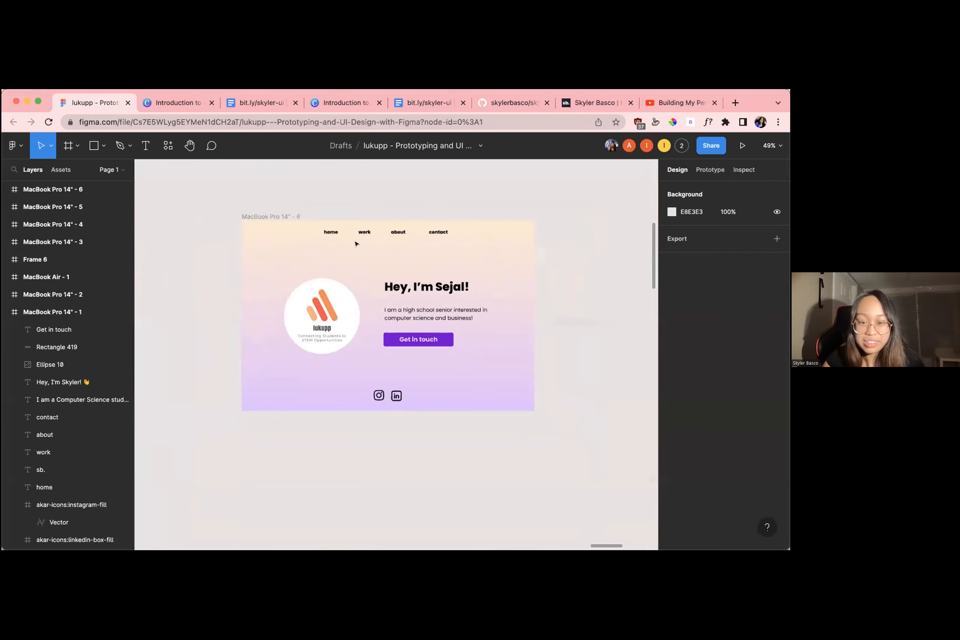
pyautogui.scroll(-3, 356, 243)
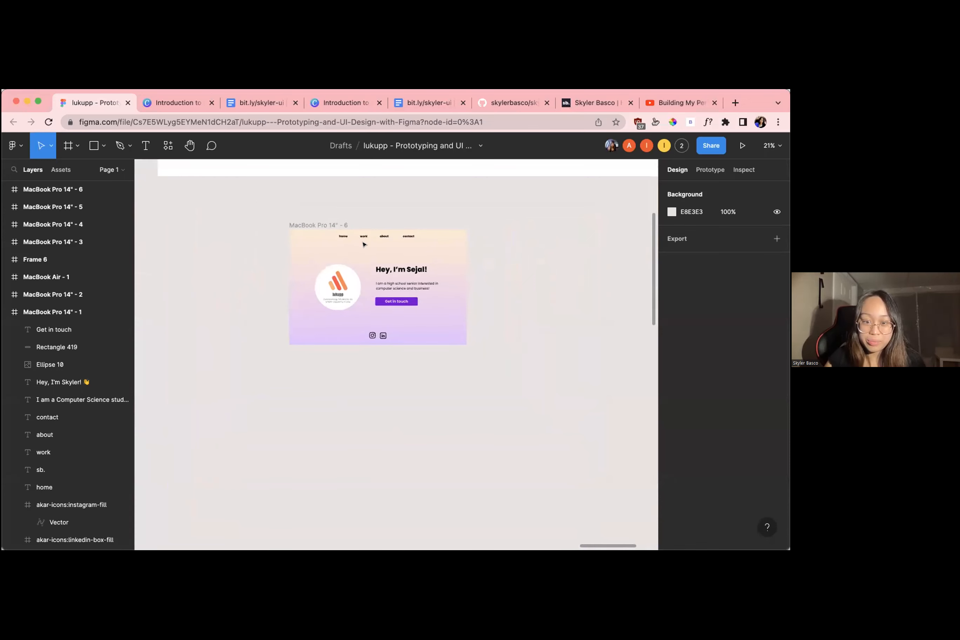
pyautogui.scroll(5, 396, 289)
pyautogui.scroll(-10, 463, 324)
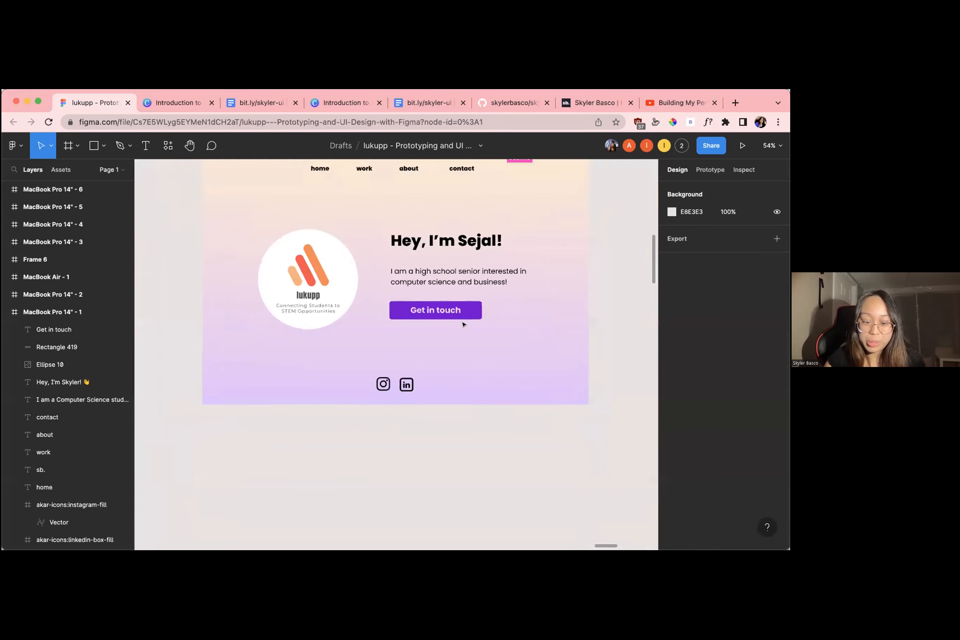
# Go to the second-row design MacBook Air - 1 and examine its frog picture, vertical navigation, introduction and green contact button
pyautogui.scroll(-5, 464, 325)
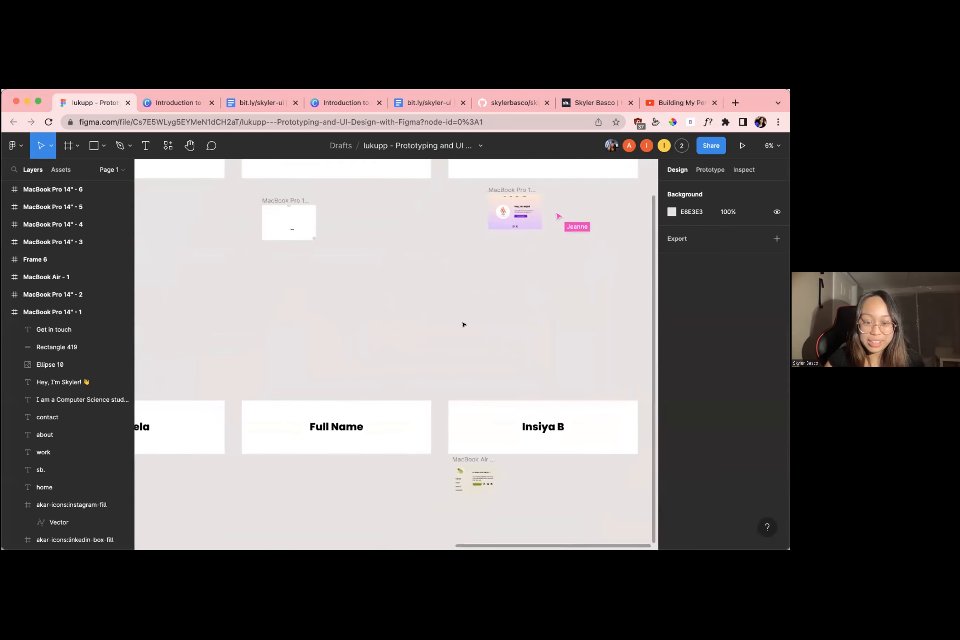
pyautogui.hscroll(5, 464, 324)
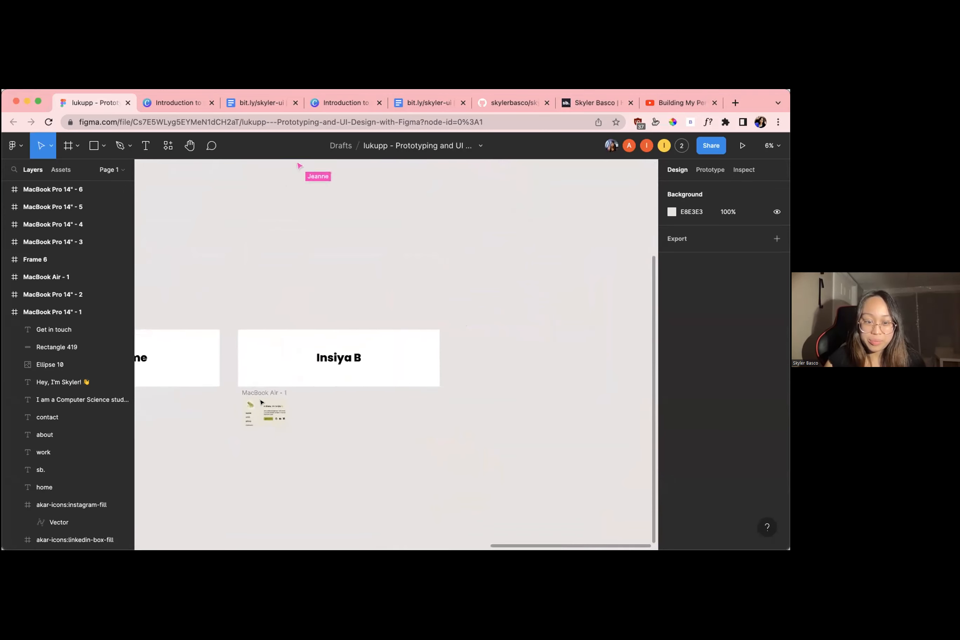
pyautogui.scroll(10, 261, 402)
pyautogui.hscroll(-3, 261, 402)
pyautogui.click(234, 360)
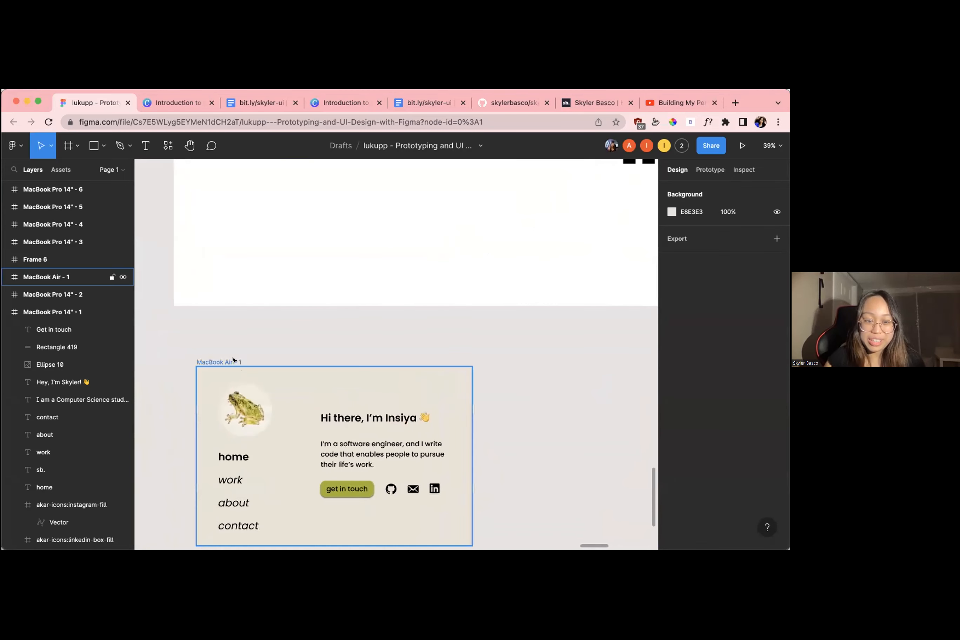
pyautogui.scroll(-1, 232, 353)
pyautogui.click(227, 343)
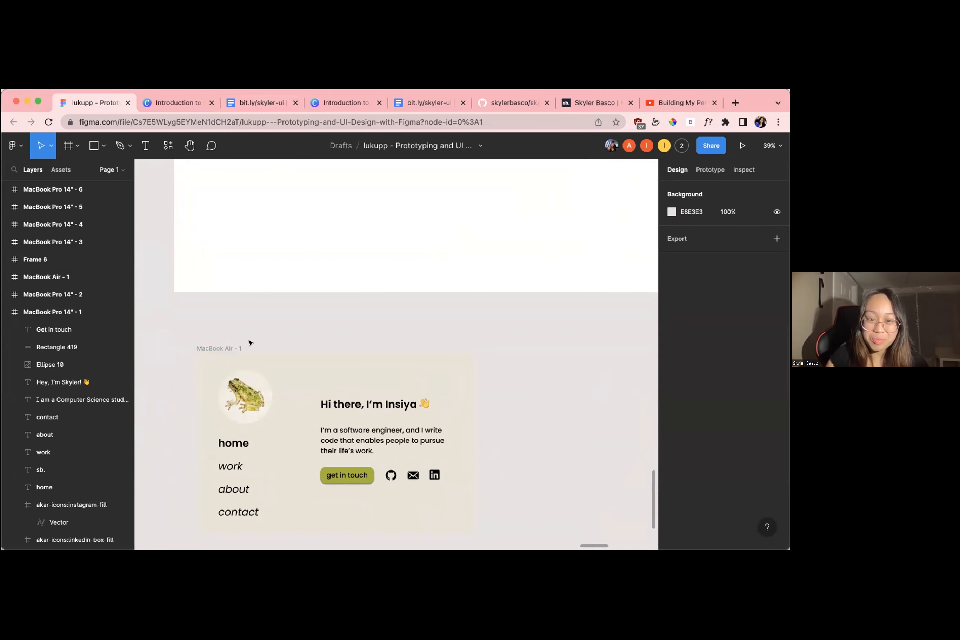
pyautogui.scroll(-2, 330, 402)
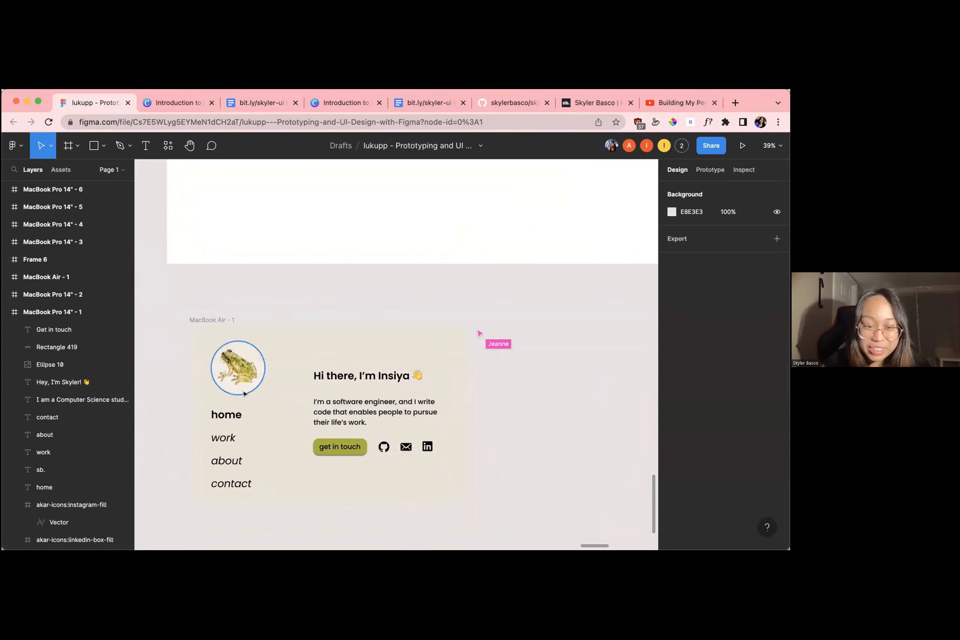
pyautogui.scroll(5, 240, 367)
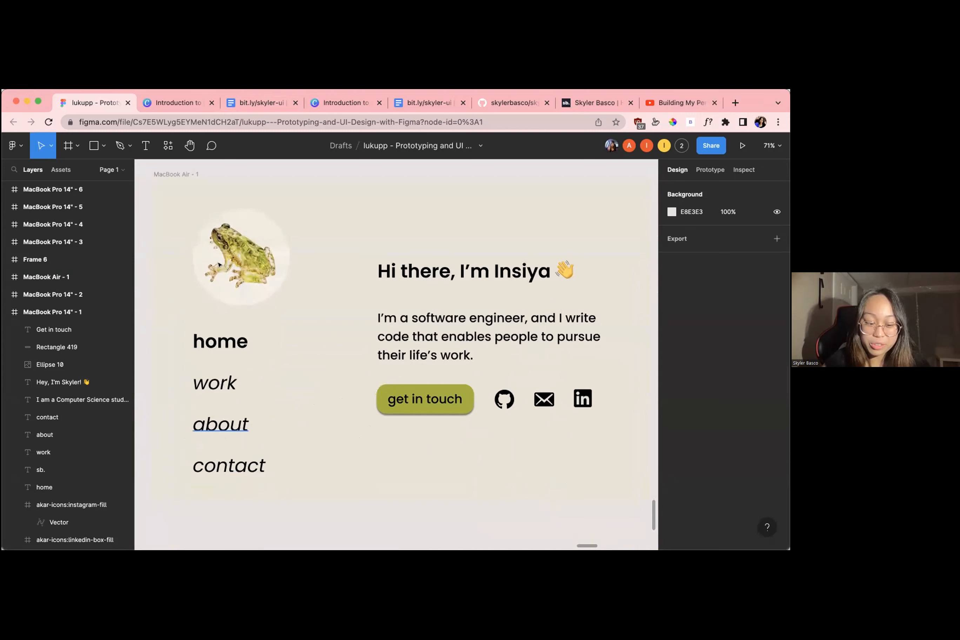
# Finish examining the frog-themed MacBook Air - 1 home page, including its greeting, "get in touch" button and social icons
pyautogui.hscroll(2, 413, 364)
pyautogui.scroll(-2, 413, 364)
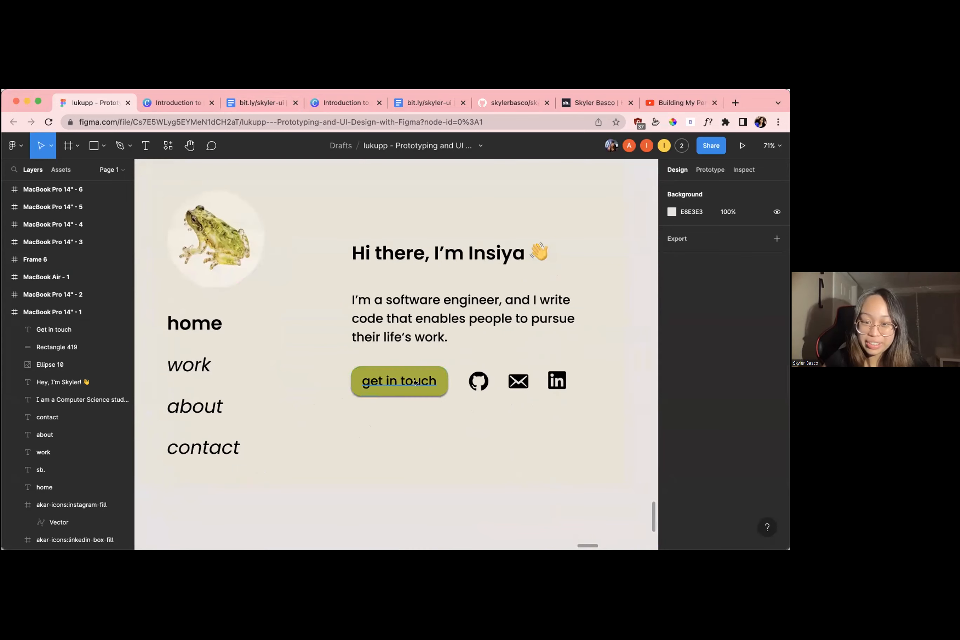
pyautogui.scroll(-10, 429, 394)
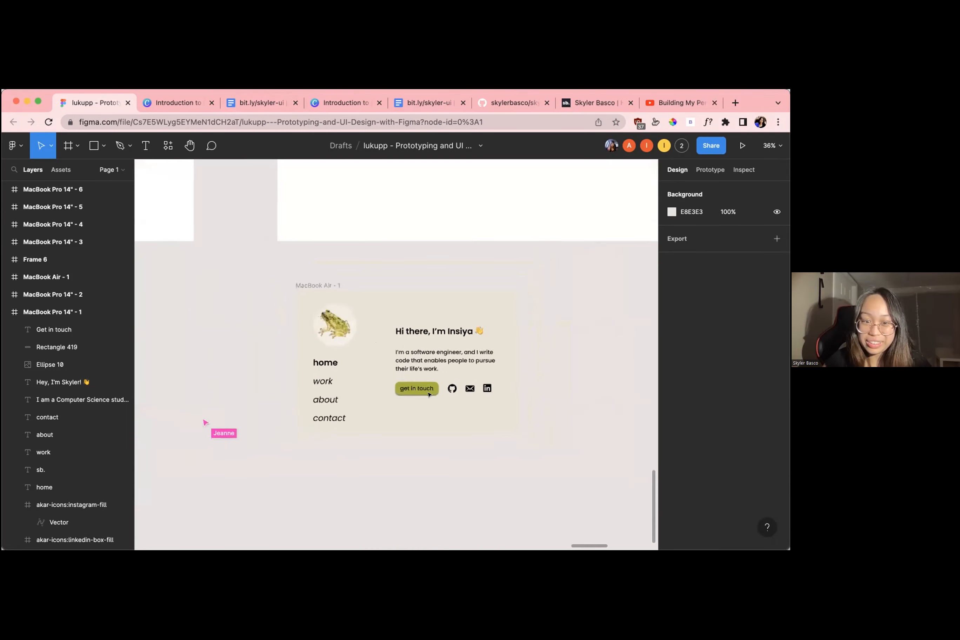
# Go to MacBook Pro 14" - 5 and examine its blue gradient, boba logo, navigation, photo, introduction and "Get in touch" button
pyautogui.hscroll(-6, 364, 322)
pyautogui.scroll(-6, 372, 307)
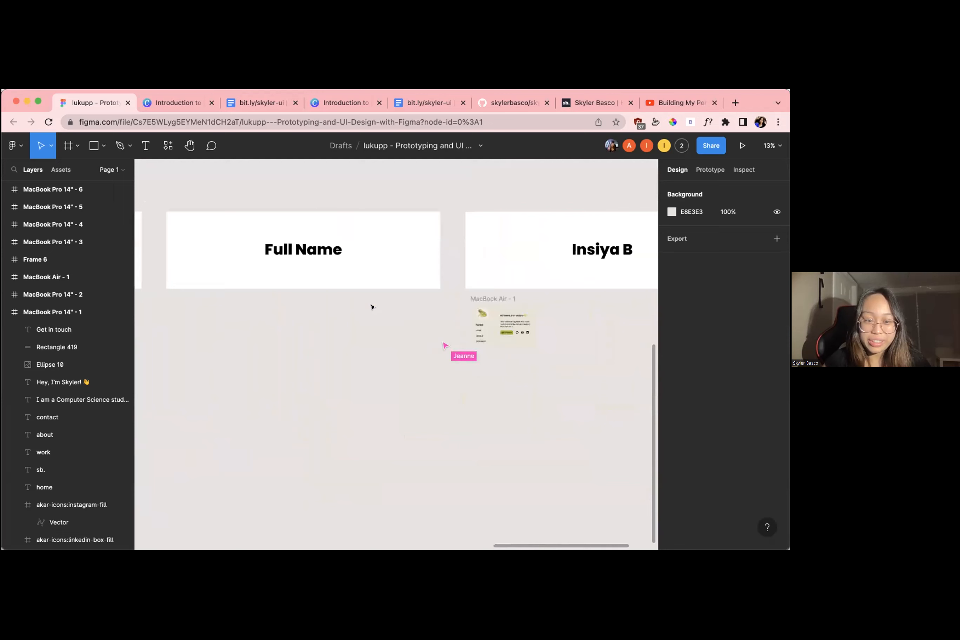
pyautogui.hscroll(-5, 373, 307)
pyautogui.scroll(6, 373, 306)
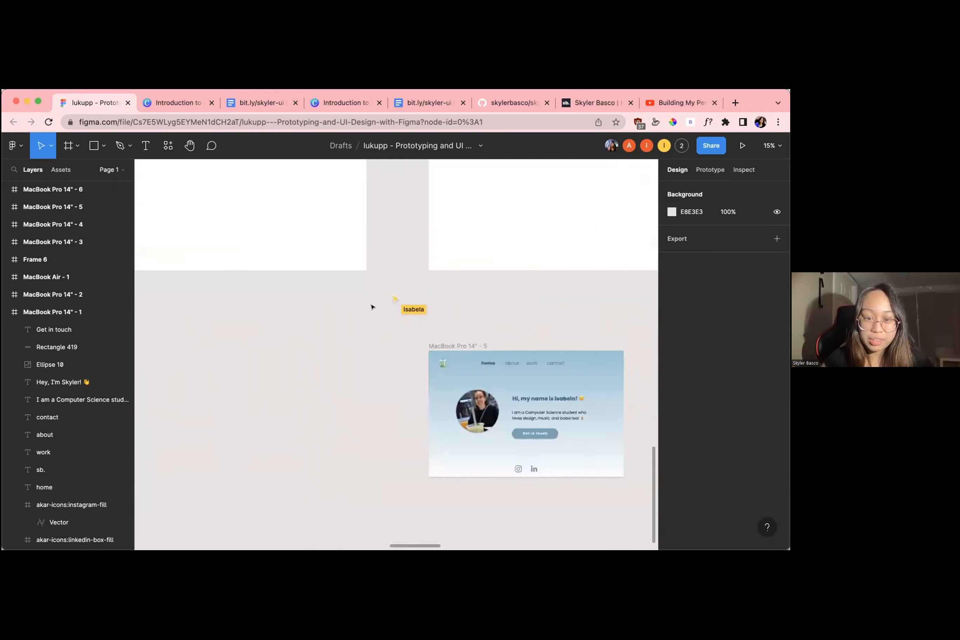
pyautogui.hscroll(3, 372, 307)
pyautogui.click(292, 316)
pyautogui.scroll(8, 293, 316)
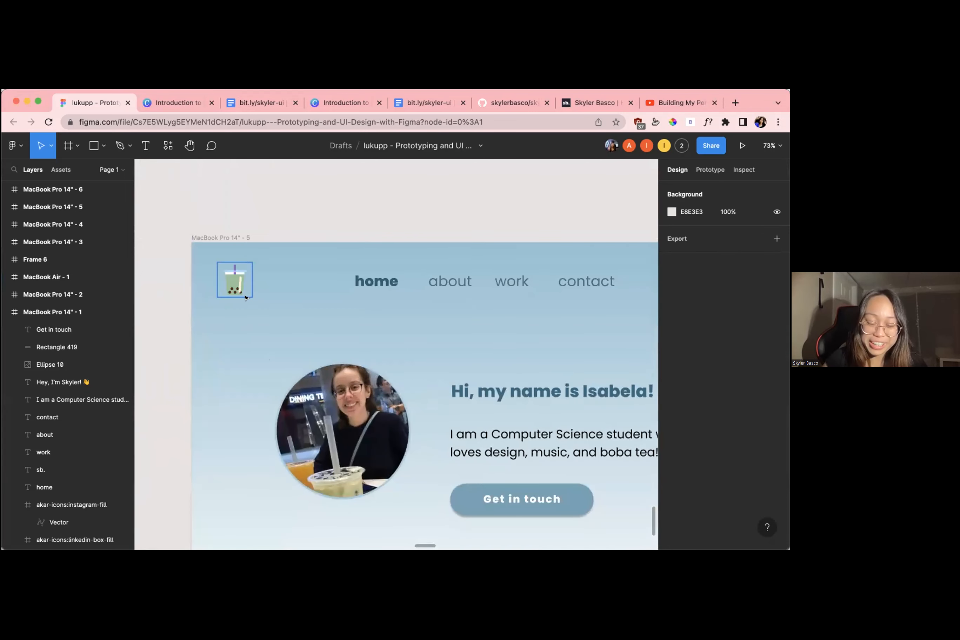
pyautogui.scroll(-5, 245, 297)
pyautogui.scroll(-3, 375, 282)
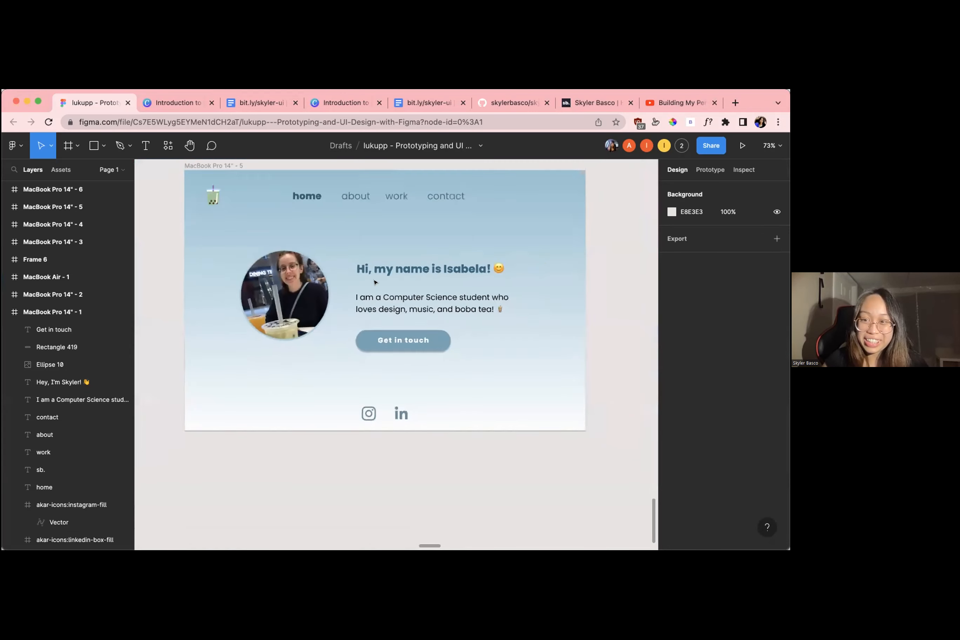
pyautogui.scroll(-3, 375, 282)
pyautogui.scroll(3, 478, 313)
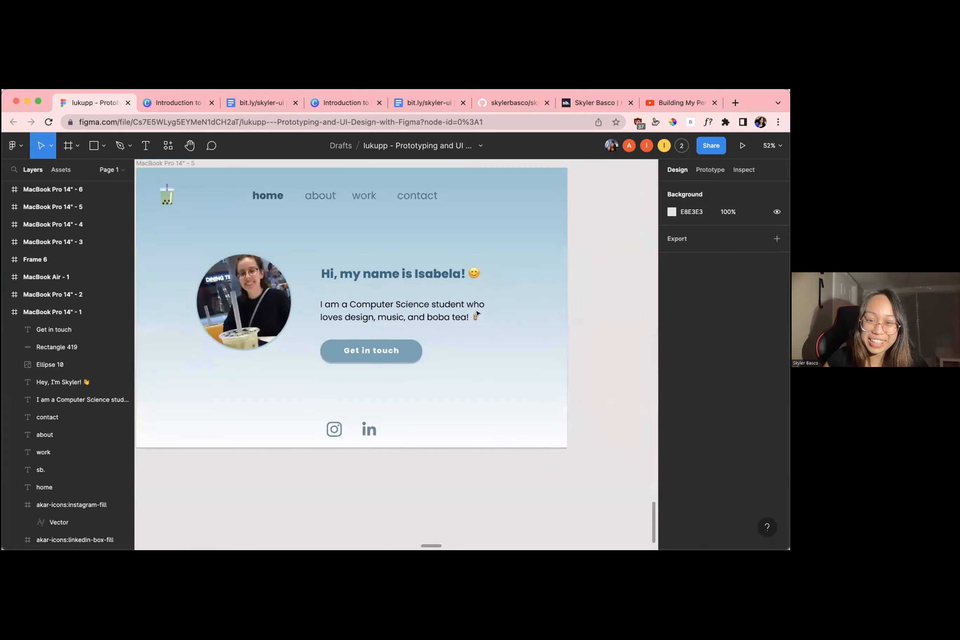
pyautogui.scroll(2, 471, 302)
pyautogui.scroll(-2, 464, 304)
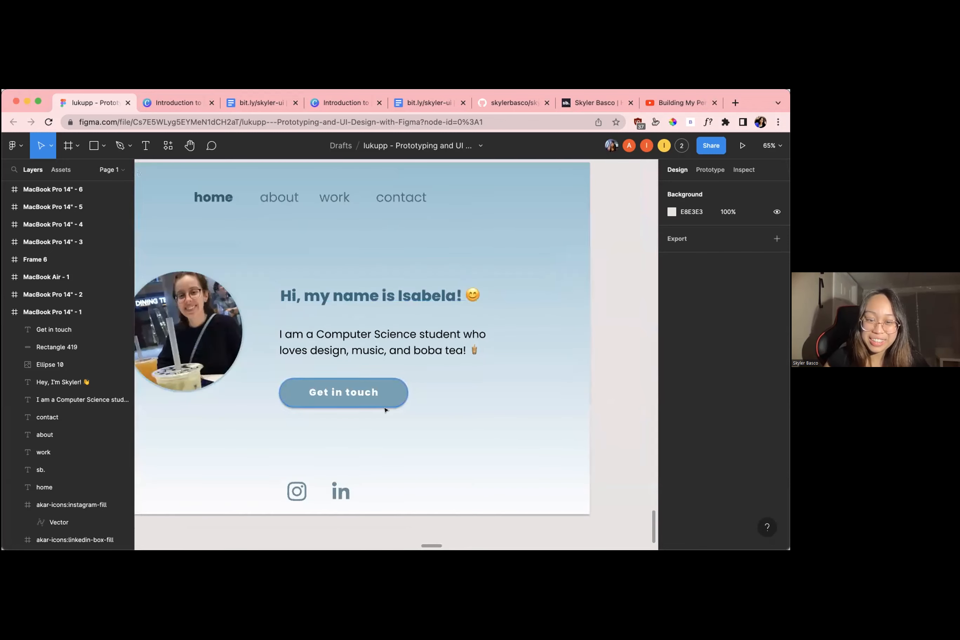
# Go to MacBook Pro 14" - 4 and examine its grey gradient, skateboarding picture, navigation, heading and "Skate with us!" button
pyautogui.scroll(-5, 357, 405)
pyautogui.scroll(-5, 358, 404)
pyautogui.hscroll(-6, 356, 402)
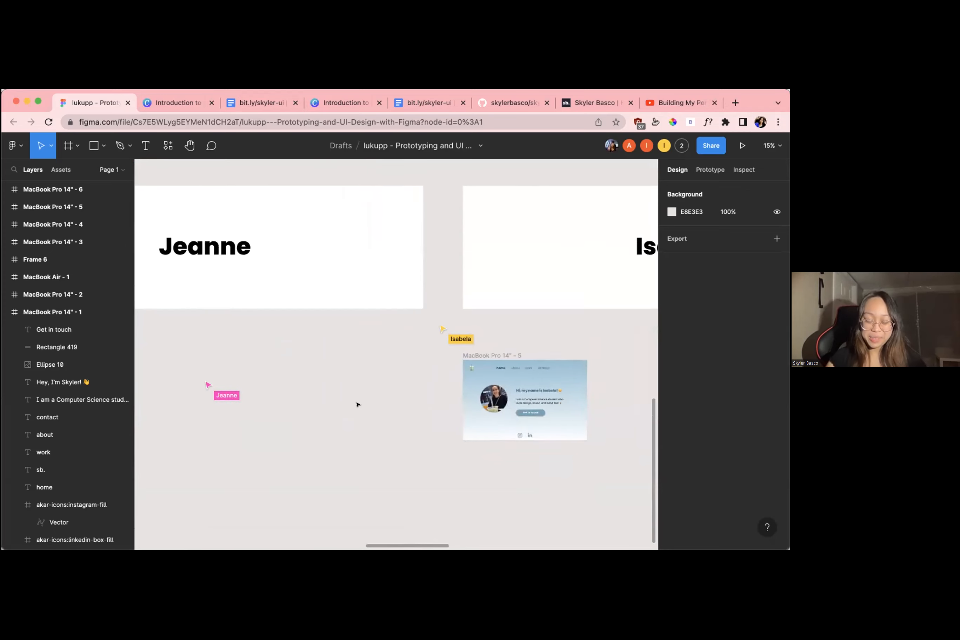
pyautogui.scroll(8, 305, 403)
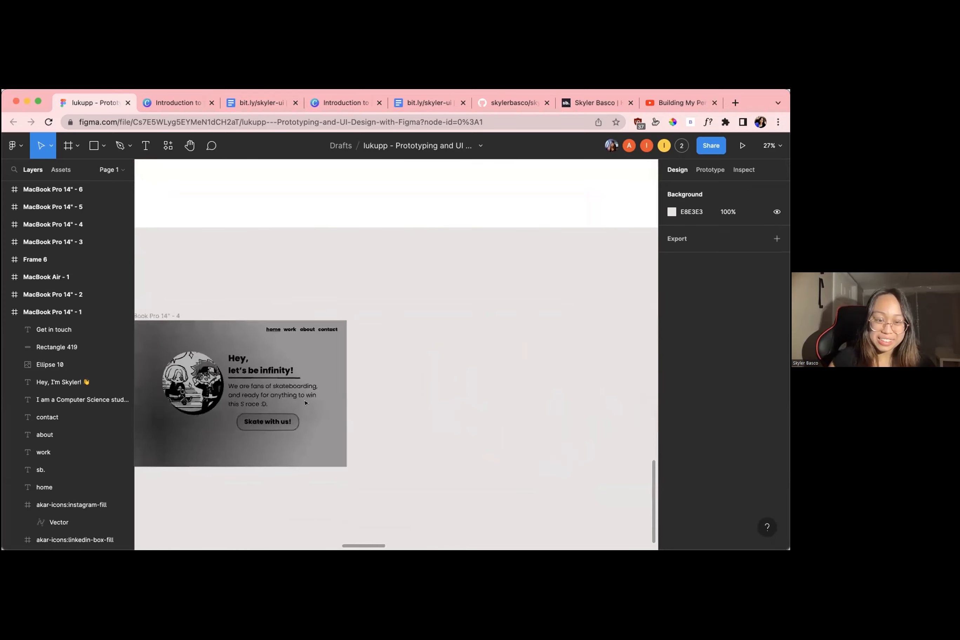
pyautogui.hscroll(-1, 305, 402)
pyautogui.scroll(4, 290, 397)
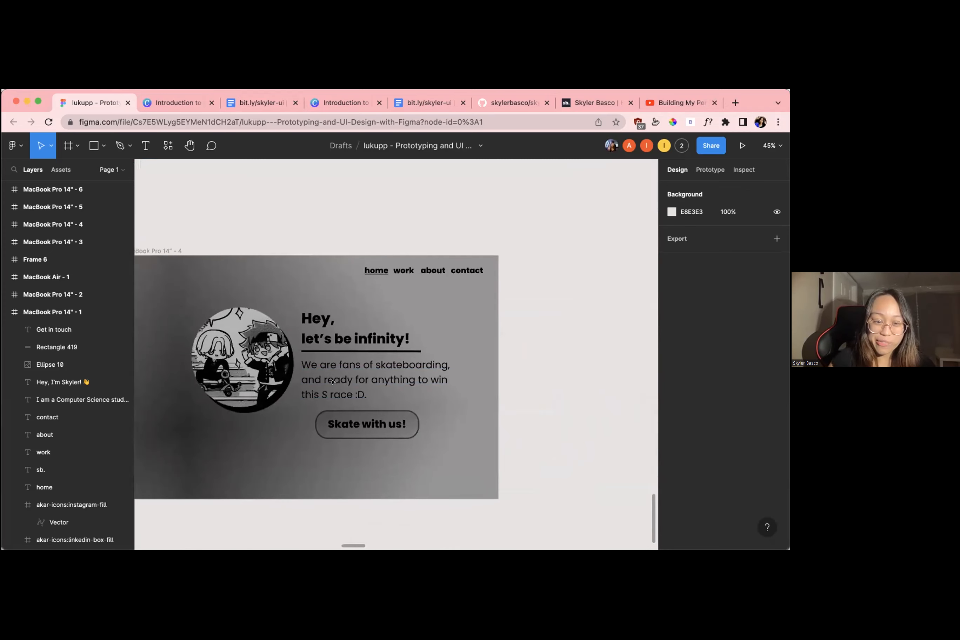
pyautogui.scroll(-3, 271, 386)
pyautogui.scroll(4, 341, 343)
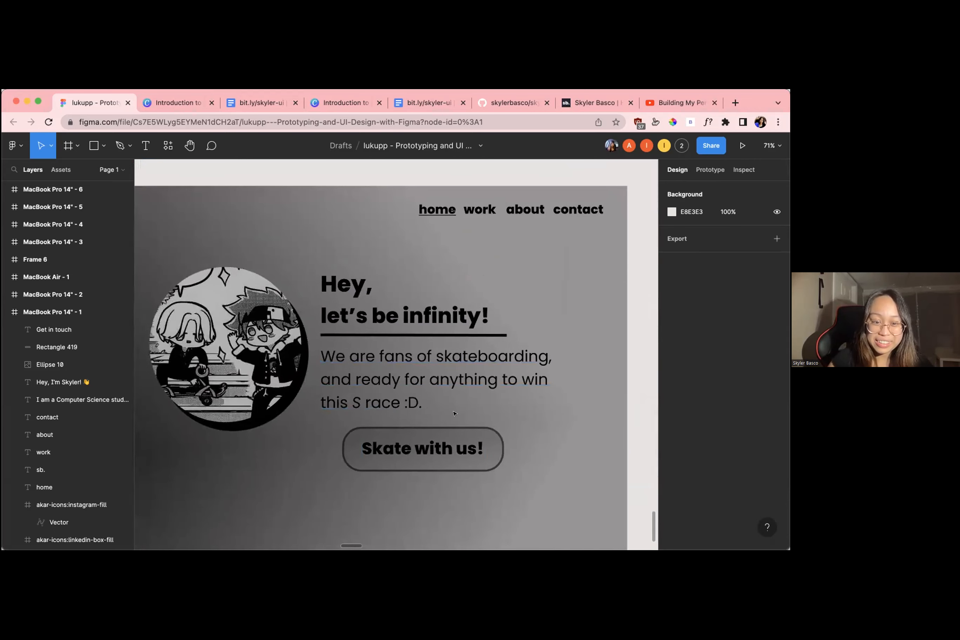
pyautogui.scroll(-3, 463, 358)
pyautogui.scroll(-5, 454, 413)
pyautogui.hscroll(1, 454, 413)
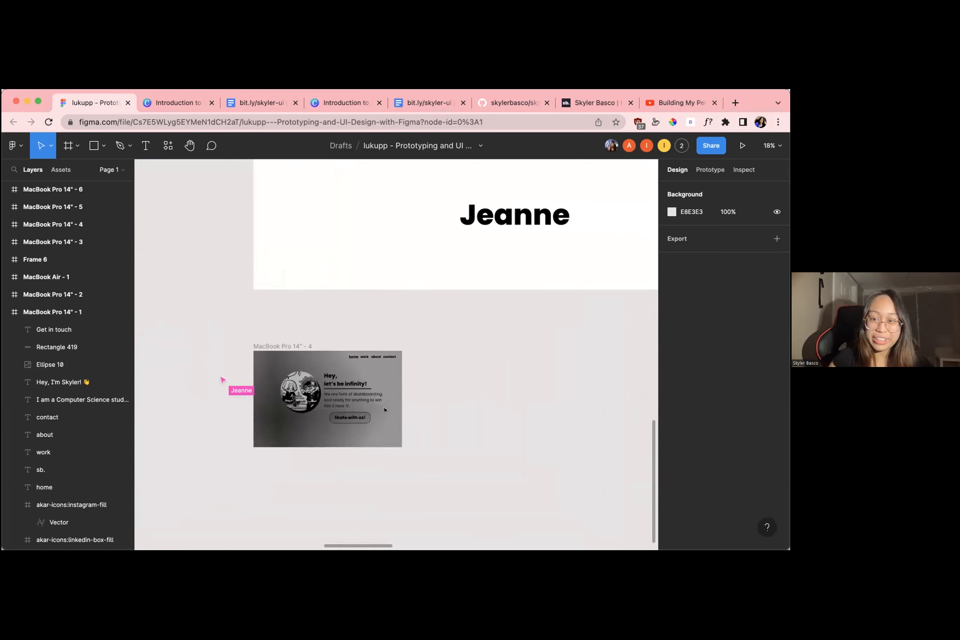
pyautogui.scroll(5, 359, 399)
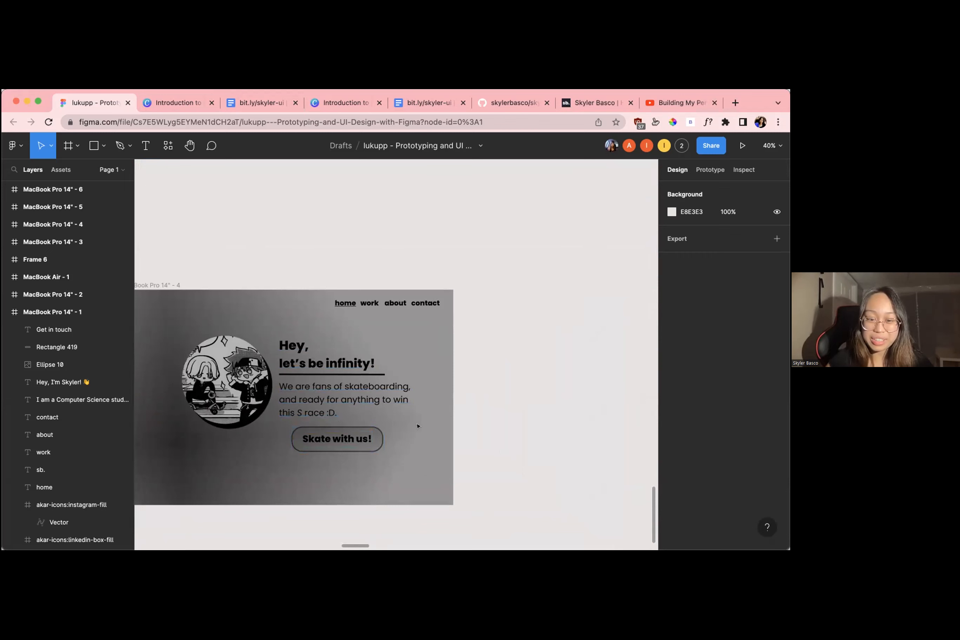
pyautogui.scroll(-2, 417, 425)
pyautogui.scroll(-8, 291, 454)
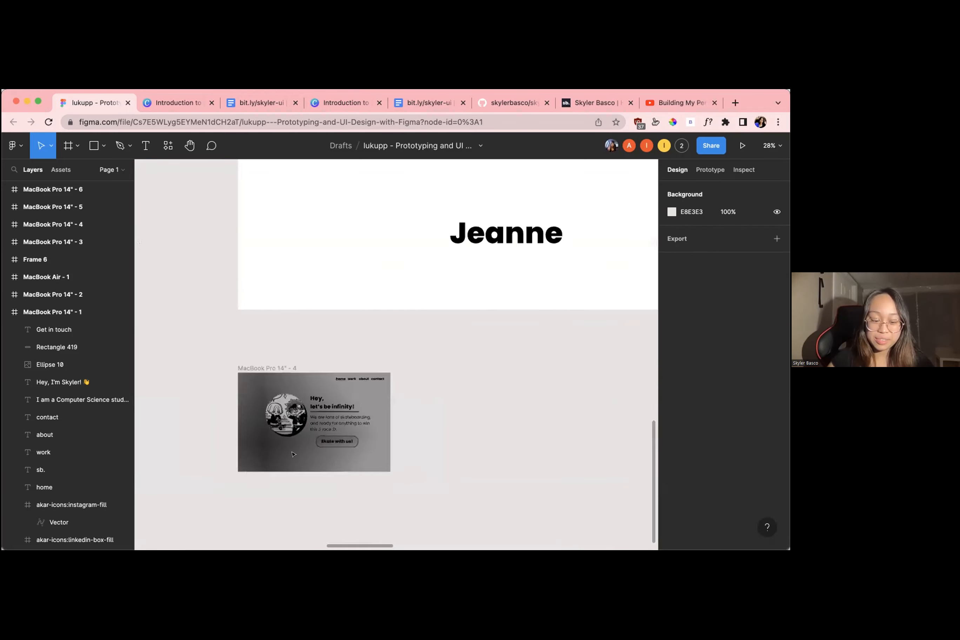
# Survey the participants' home page designs across both rows of name cards
pyautogui.scroll(-3, 292, 454)
pyautogui.hscroll(2, 293, 454)
pyautogui.scroll(-1, 293, 454)
pyautogui.scroll(5, 347, 401)
pyautogui.scroll(-3, 347, 401)
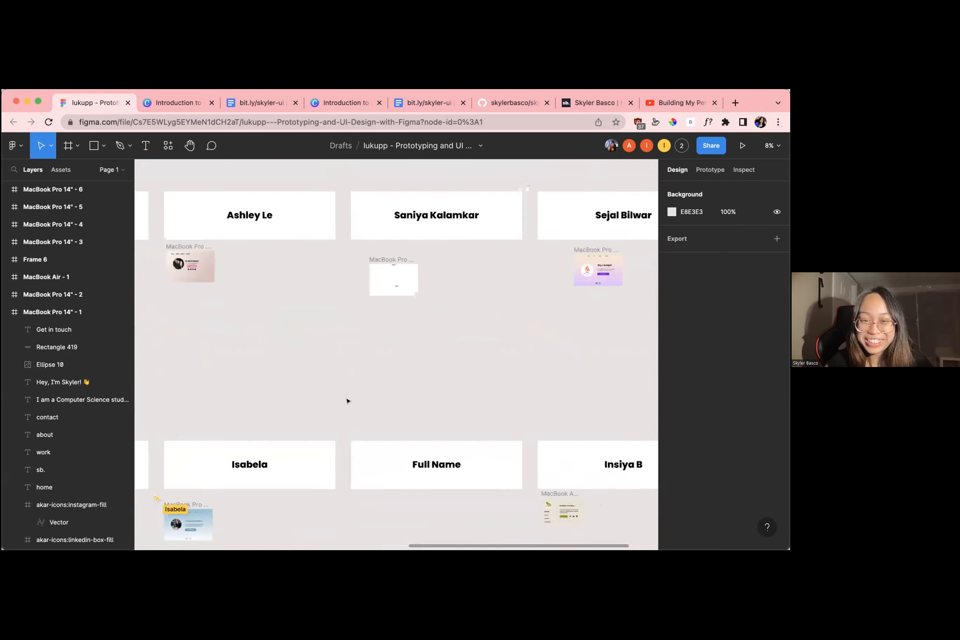
pyautogui.scroll(2, 446, 417)
pyautogui.scroll(-5, 446, 416)
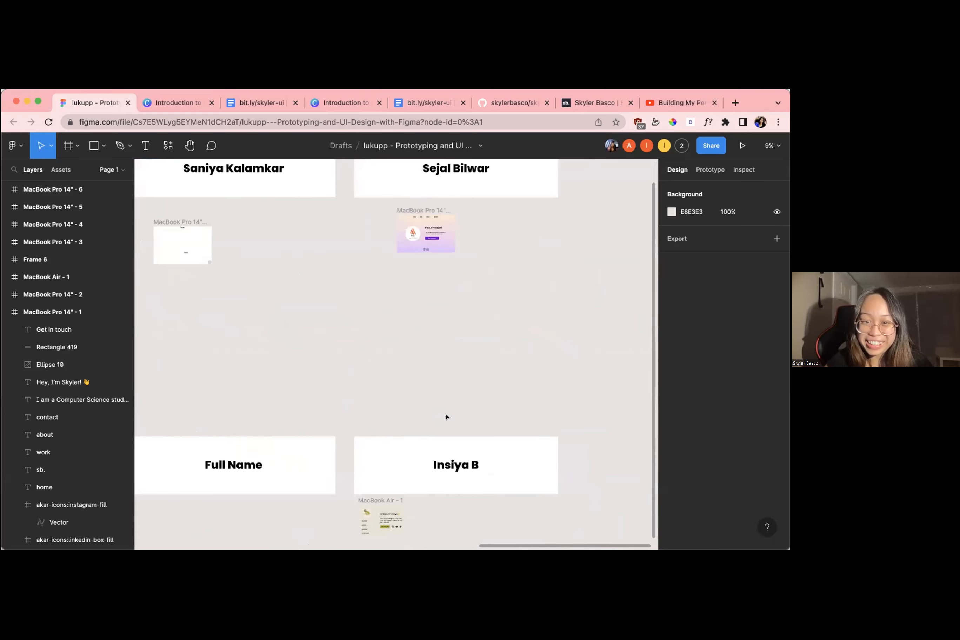
pyautogui.scroll(3, 446, 416)
pyautogui.hscroll(-10, 446, 416)
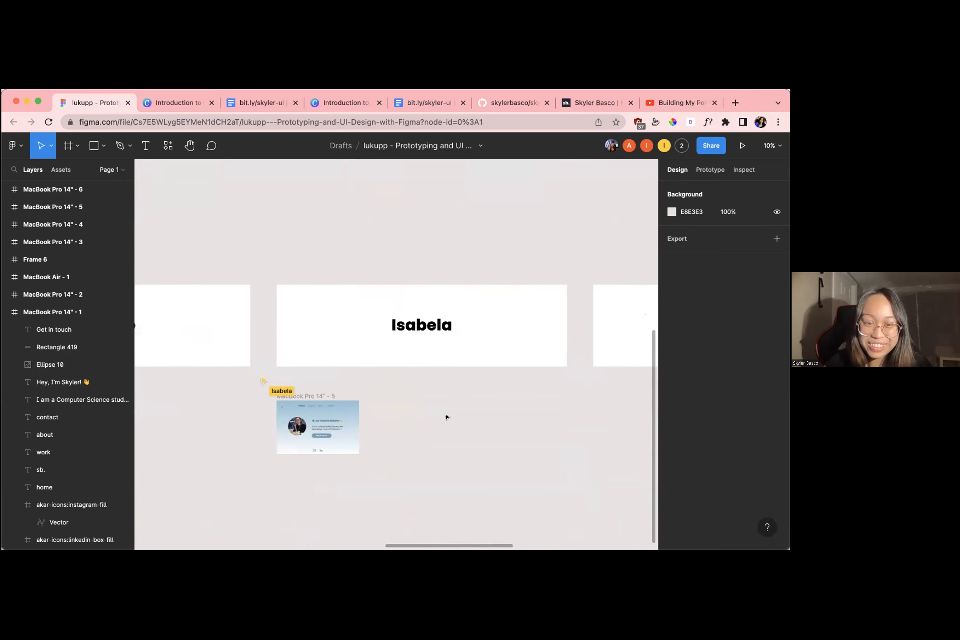
# Revisit the grey skateboarding page, plus the first-row designs MacBook Pro 14" - 3 and MacBook Pro 14" - 2
pyautogui.scroll(2, 311, 412)
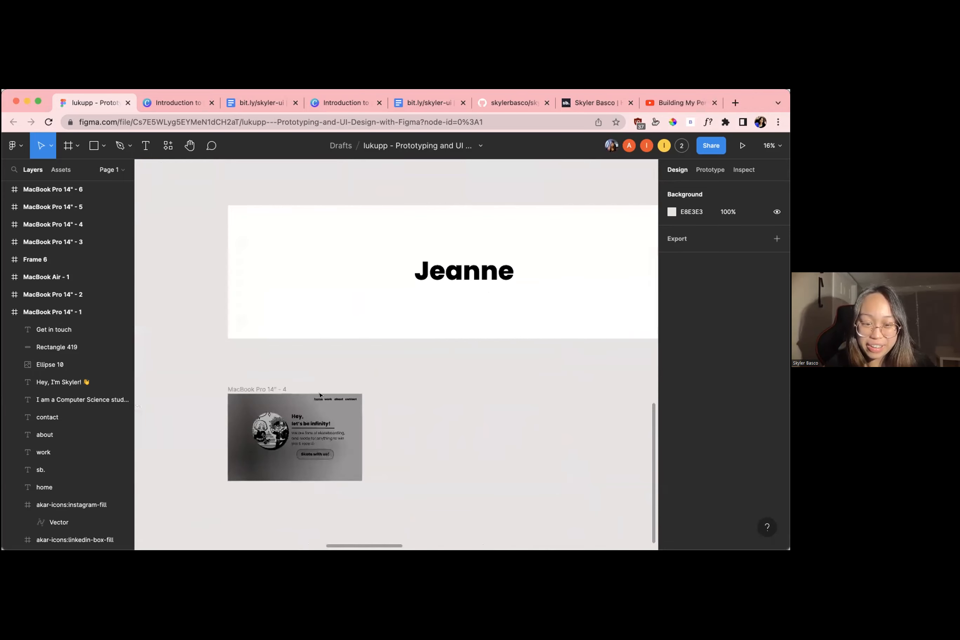
pyautogui.scroll(-3, 322, 393)
pyautogui.scroll(5, 322, 393)
pyautogui.hscroll(2, 322, 393)
pyautogui.scroll(3, 322, 392)
pyautogui.hscroll(-3, 322, 393)
pyautogui.scroll(2, 323, 392)
pyautogui.hscroll(4, 322, 393)
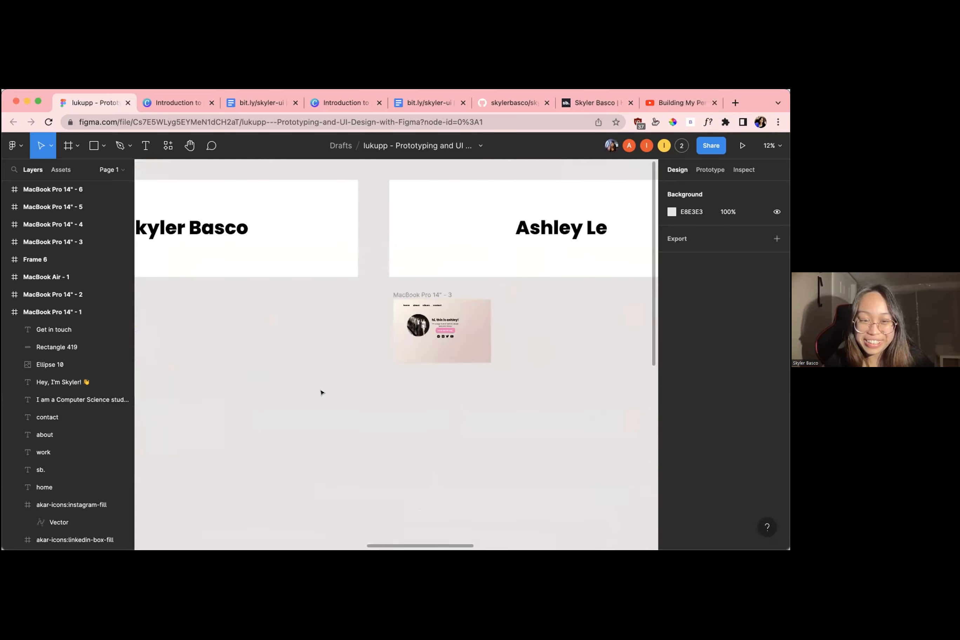
pyautogui.scroll(3, 322, 393)
pyautogui.scroll(-3, 322, 393)
pyautogui.scroll(2, 322, 393)
pyautogui.hscroll(3, 322, 393)
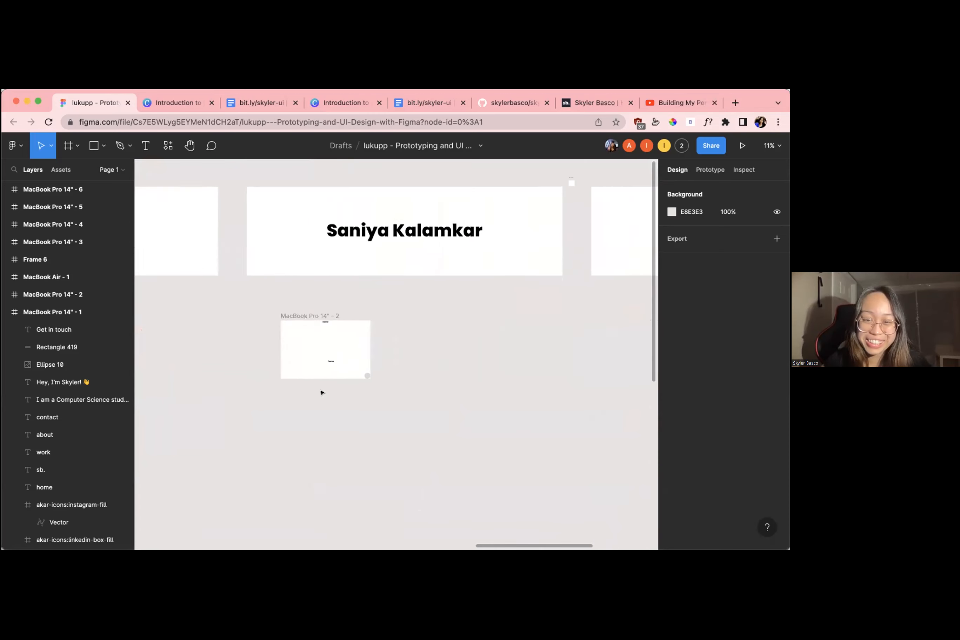
# Return to the second-row frog-themed design MacBook Air - 1 and view its layout again
pyautogui.scroll(-3, 322, 393)
pyautogui.scroll(10, 418, 516)
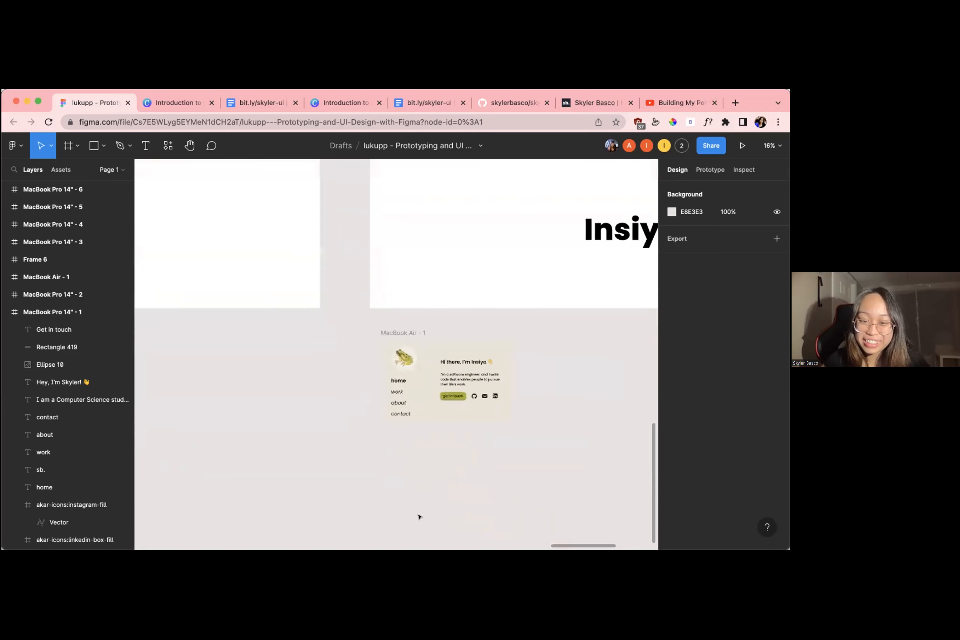
pyautogui.scroll(-2, 418, 519)
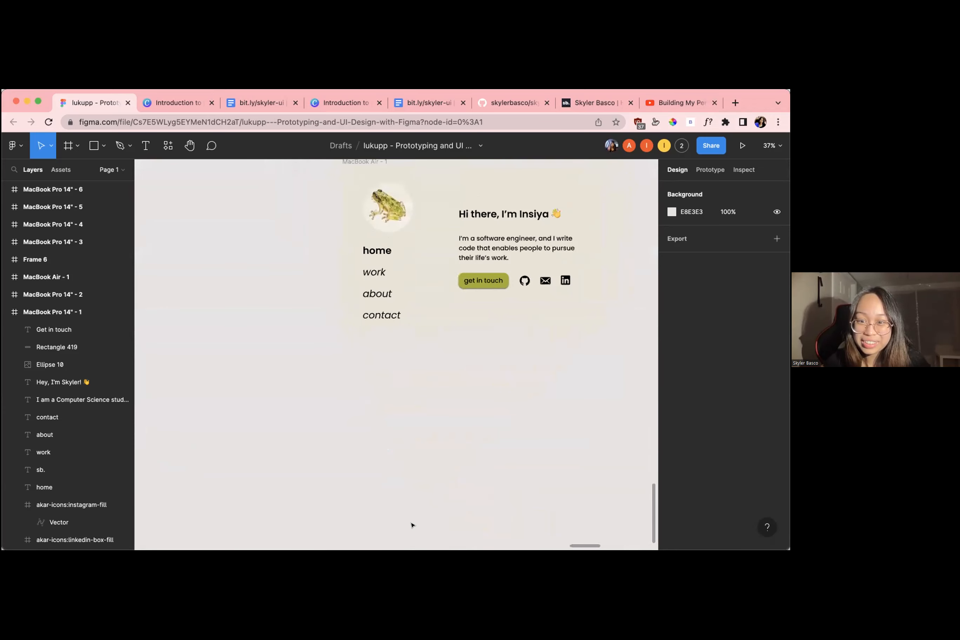
# Look again at the blue boba-themed MacBook Pro 14" - 5 and its grey neighbour MacBook Pro 14" - 4
pyautogui.hscroll(-5, 411, 525)
pyautogui.hscroll(5, 410, 525)
pyautogui.hscroll(-8, 411, 525)
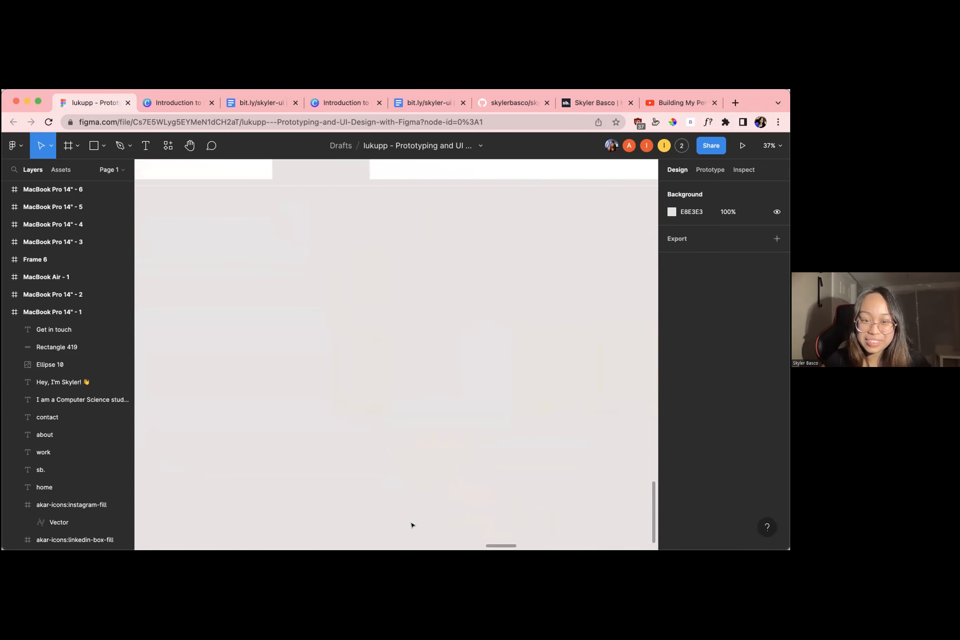
pyautogui.hscroll(-8, 411, 525)
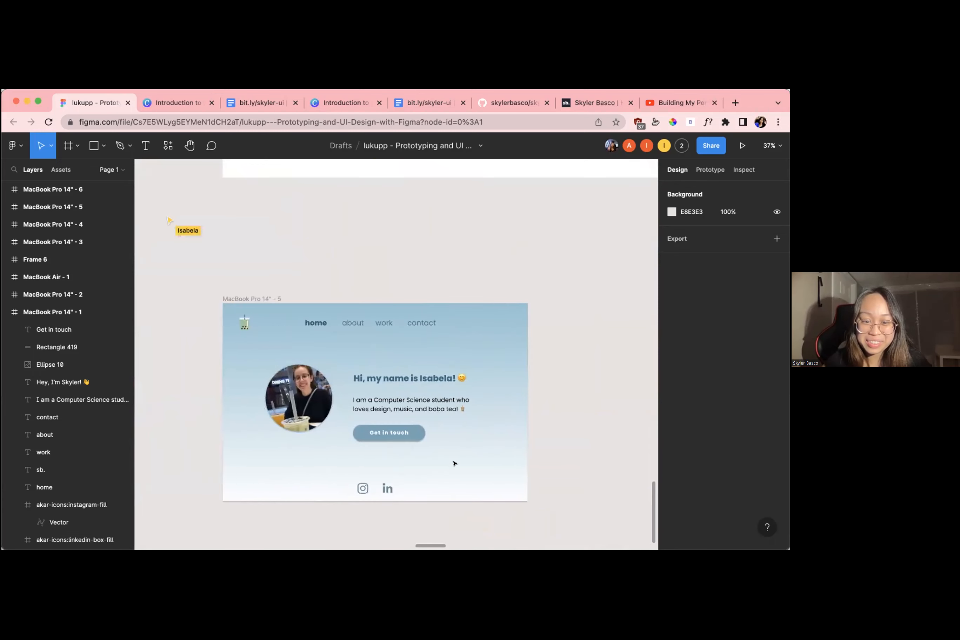
pyautogui.scroll(-3, 454, 463)
pyautogui.hscroll(-5, 454, 463)
pyautogui.scroll(-4, 453, 463)
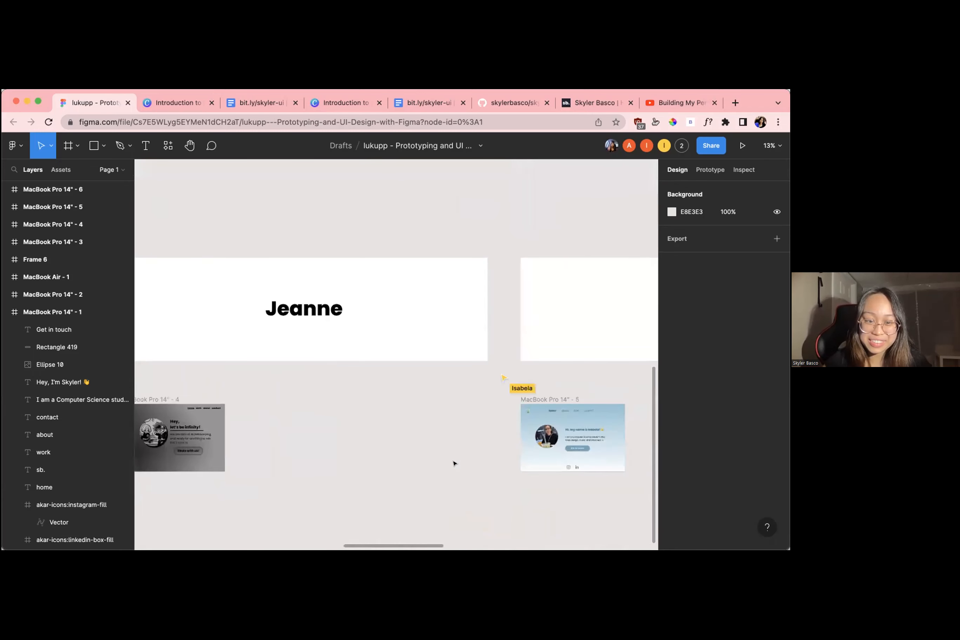
pyautogui.hscroll(5, 454, 463)
pyautogui.scroll(4, 454, 463)
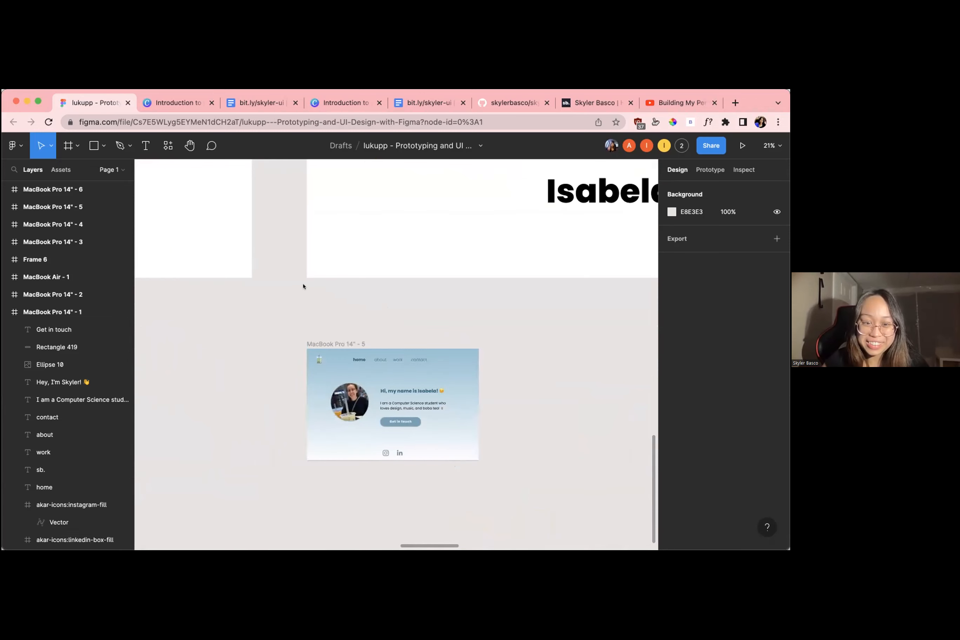
# Review the frog-themed MacBook Air - 1 page at several magnifications, ending with an overview of the surrounding designs
pyautogui.hscroll(10, 424, 299)
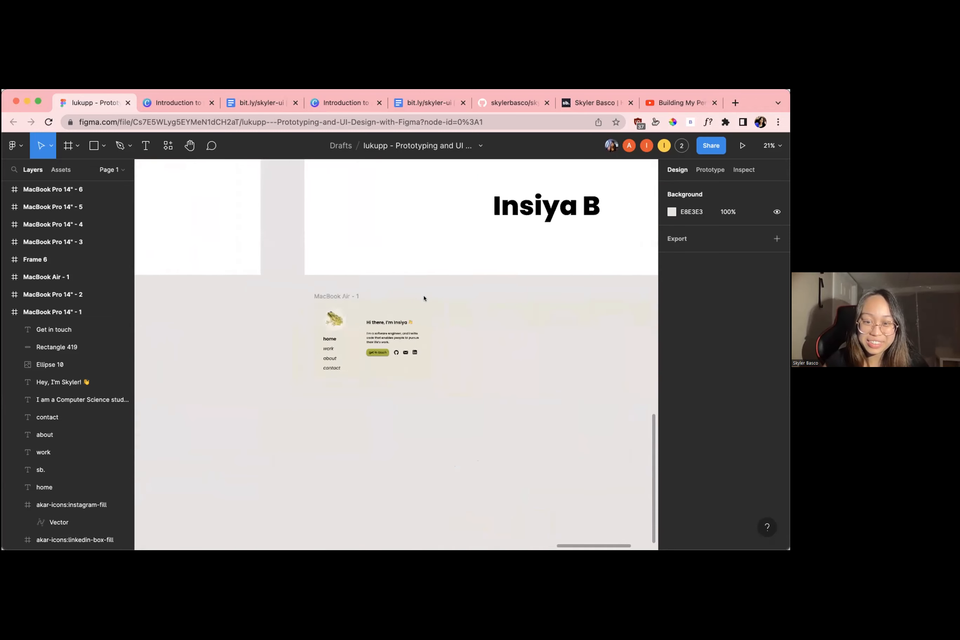
pyautogui.scroll(-3, 424, 298)
pyautogui.hscroll(8, 424, 299)
pyautogui.scroll(2, 423, 298)
pyautogui.scroll(-13, 424, 299)
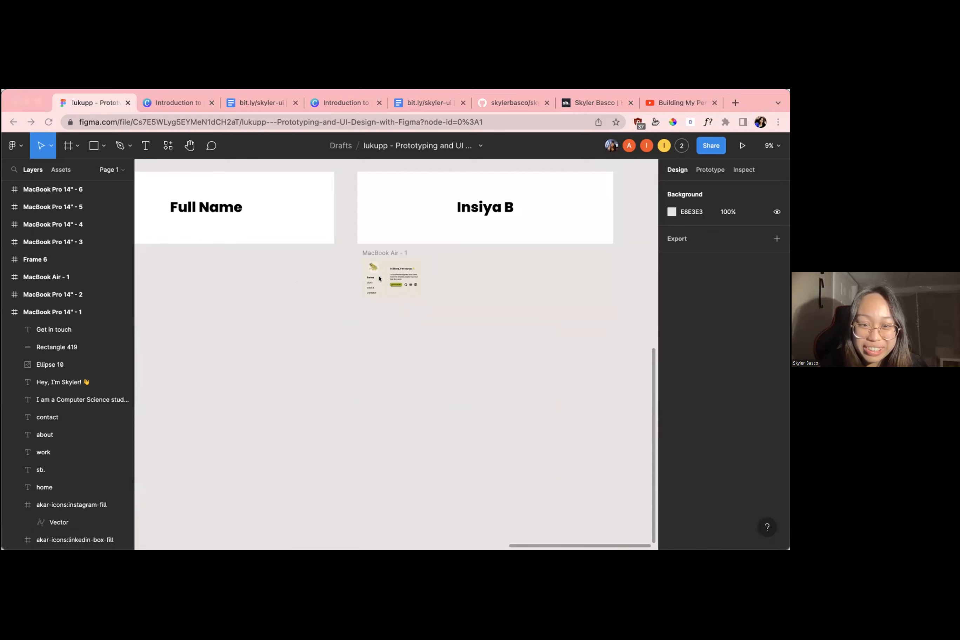
pyautogui.scroll(-1, 453, 293)
pyautogui.scroll(5, 453, 291)
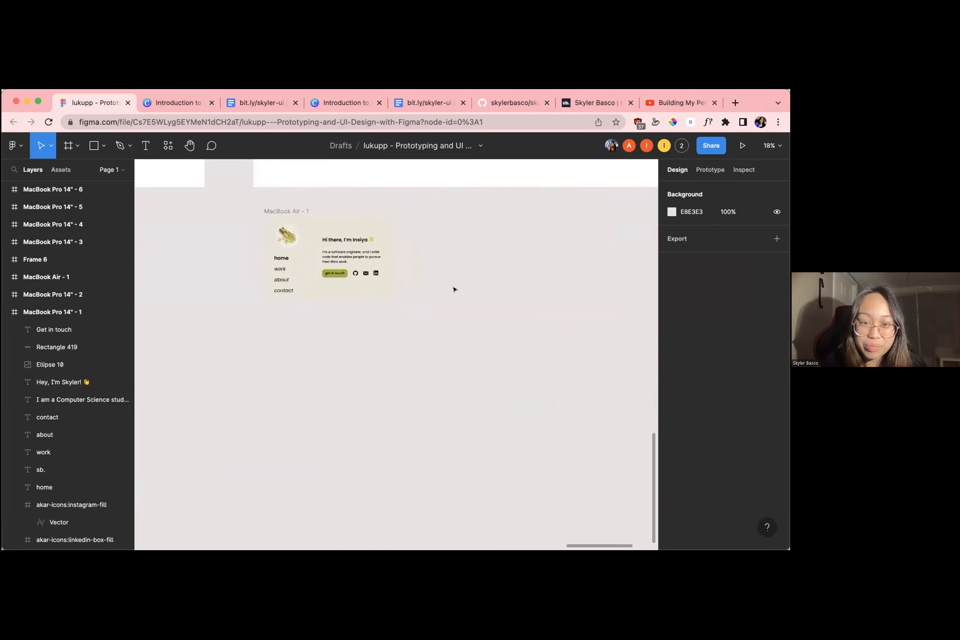
pyautogui.scroll(4, 454, 289)
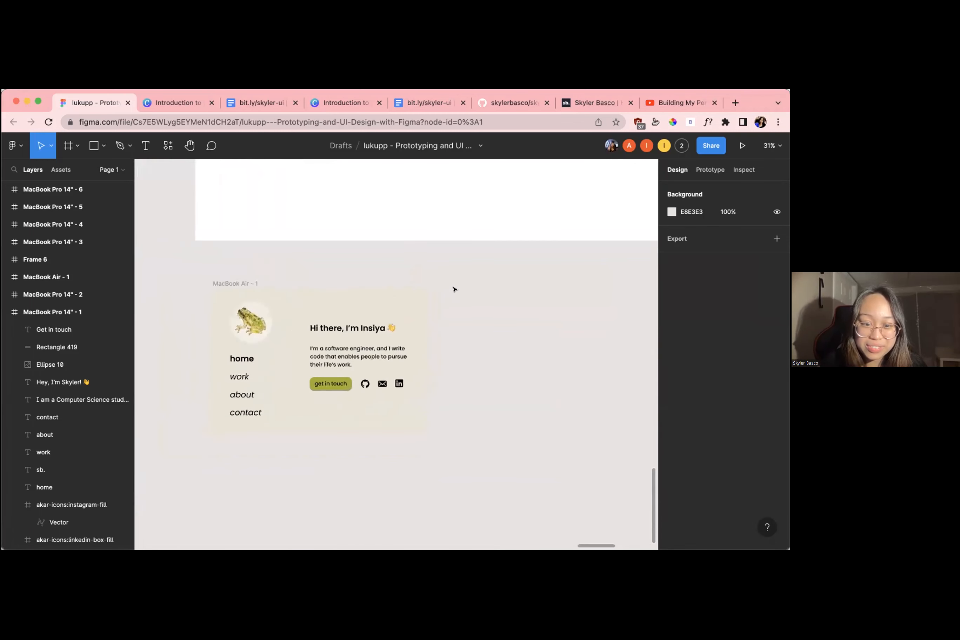
pyautogui.scroll(-3, 453, 288)
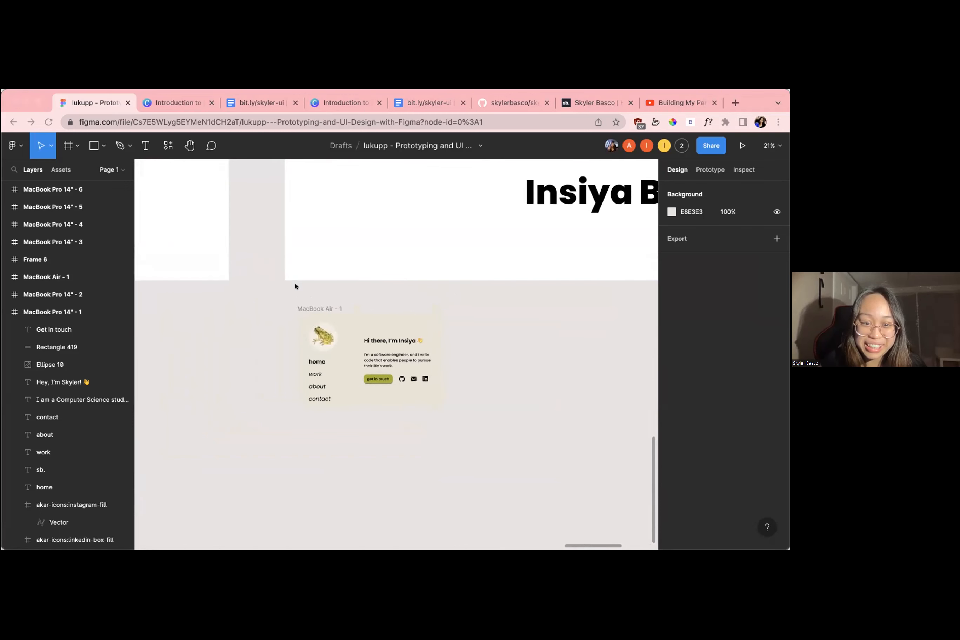
pyautogui.scroll(2, 304, 299)
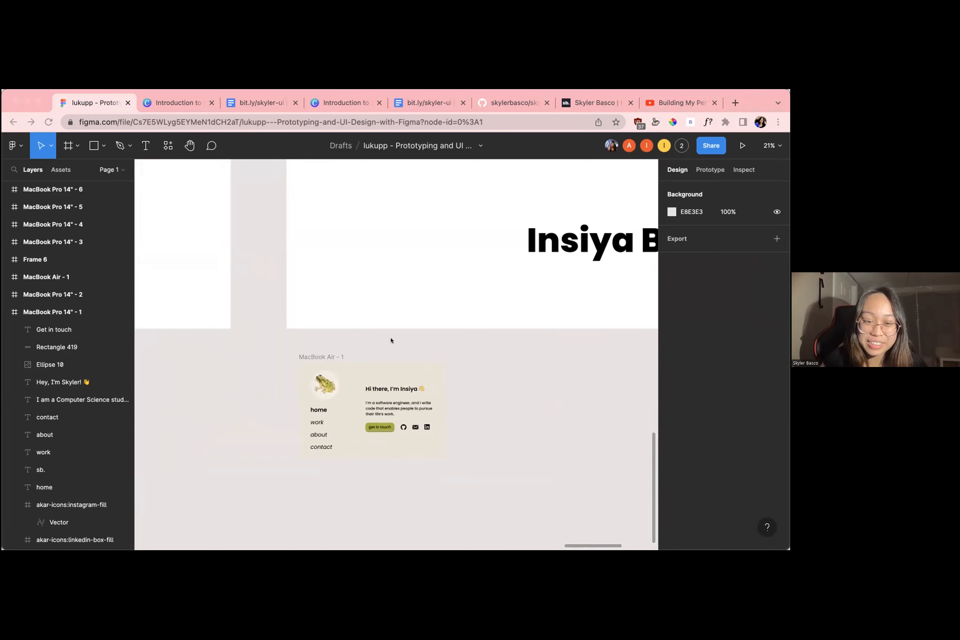
pyautogui.scroll(3, 366, 337)
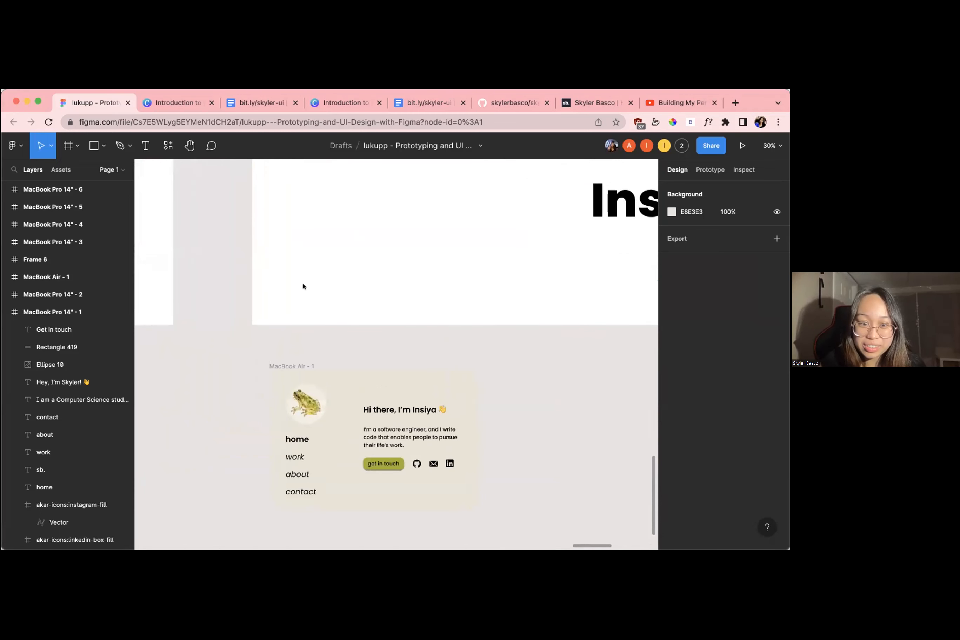
pyautogui.scroll(-6, 303, 286)
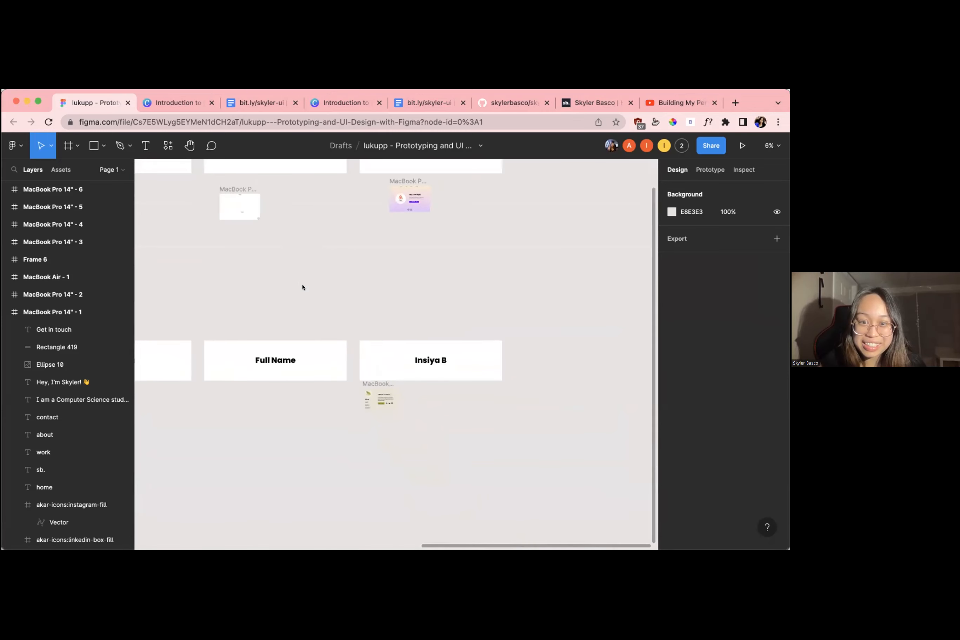
# Look over the second-row designs from the frog-themed MacBook Air - 1 across to the blue and grey home pages
pyautogui.scroll(2, 375, 330)
pyautogui.scroll(-4, 375, 330)
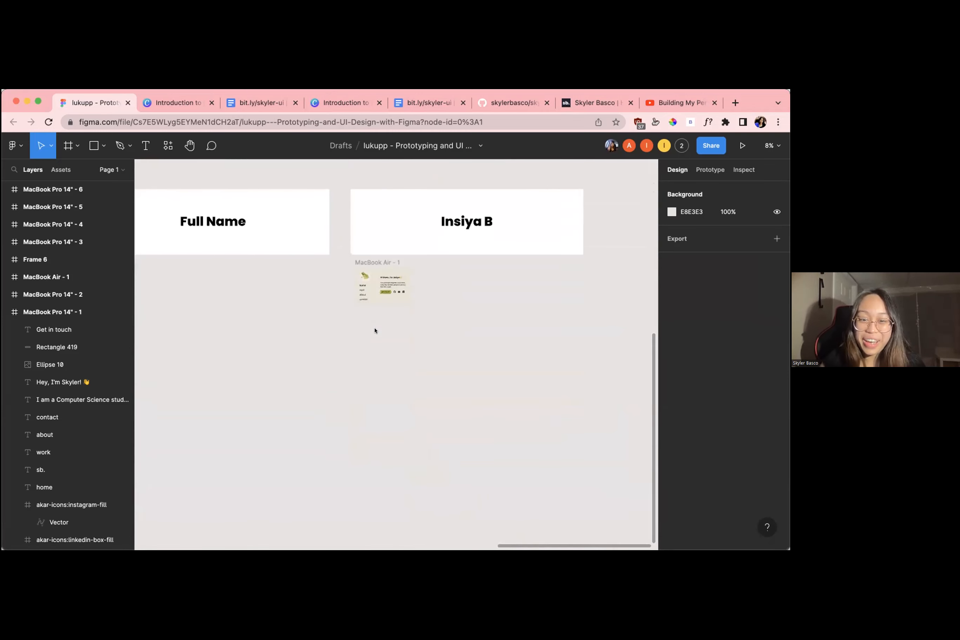
pyautogui.hscroll(-5, 375, 330)
pyautogui.scroll(3, 375, 331)
pyautogui.hscroll(-5, 374, 330)
pyautogui.scroll(-3, 375, 330)
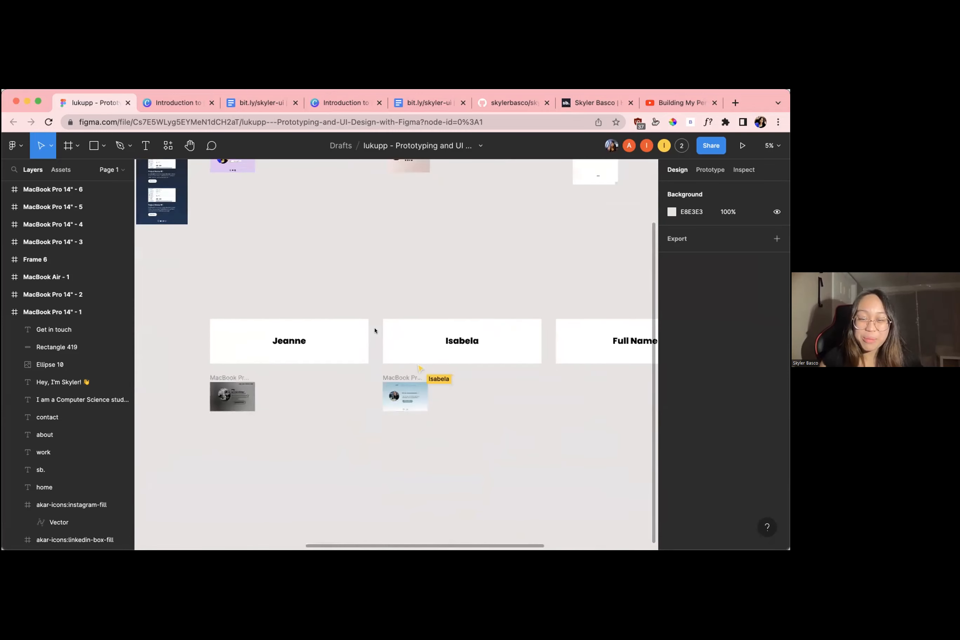
# Go back to the frog-themed MacBook Air - 1 and examine its navigation, greeting text and contact icons up close
pyautogui.scroll(5, 375, 330)
pyautogui.scroll(-3, 375, 330)
pyautogui.hscroll(3, 375, 330)
pyautogui.scroll(3, 375, 330)
pyautogui.scroll(4, 347, 392)
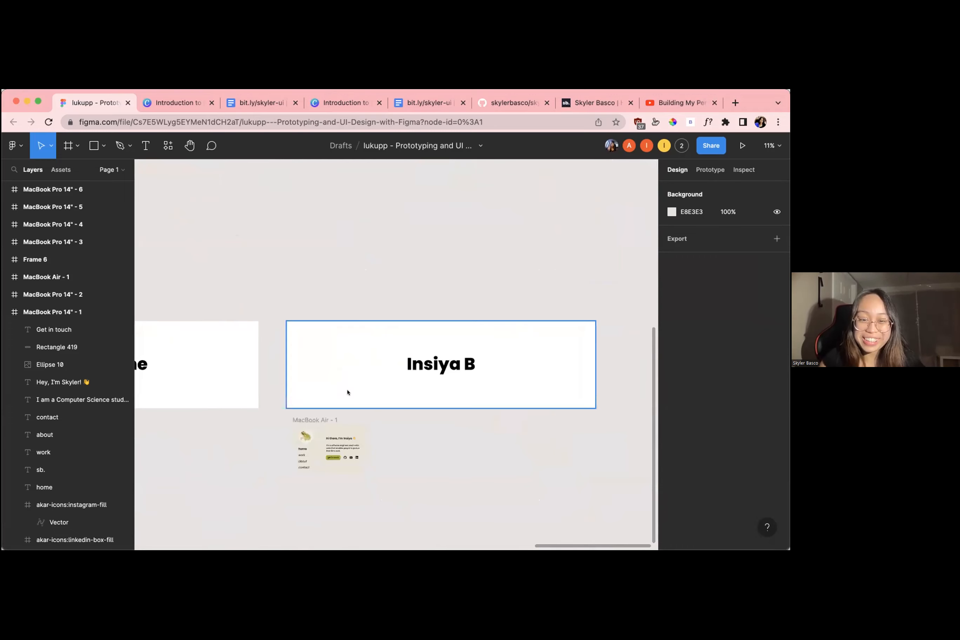
pyautogui.scroll(-2, 347, 391)
pyautogui.scroll(4, 347, 392)
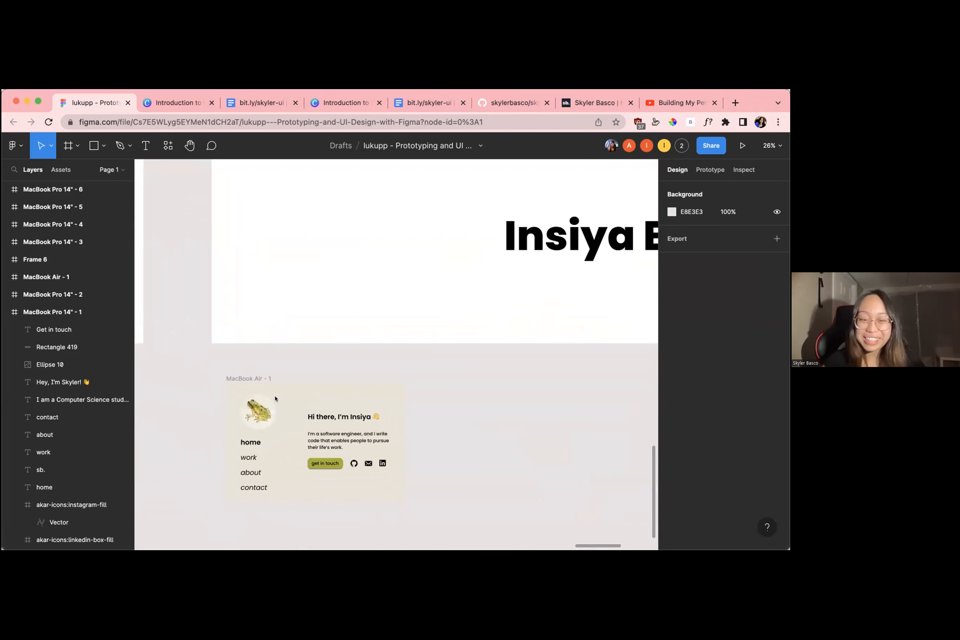
pyautogui.scroll(3, 255, 479)
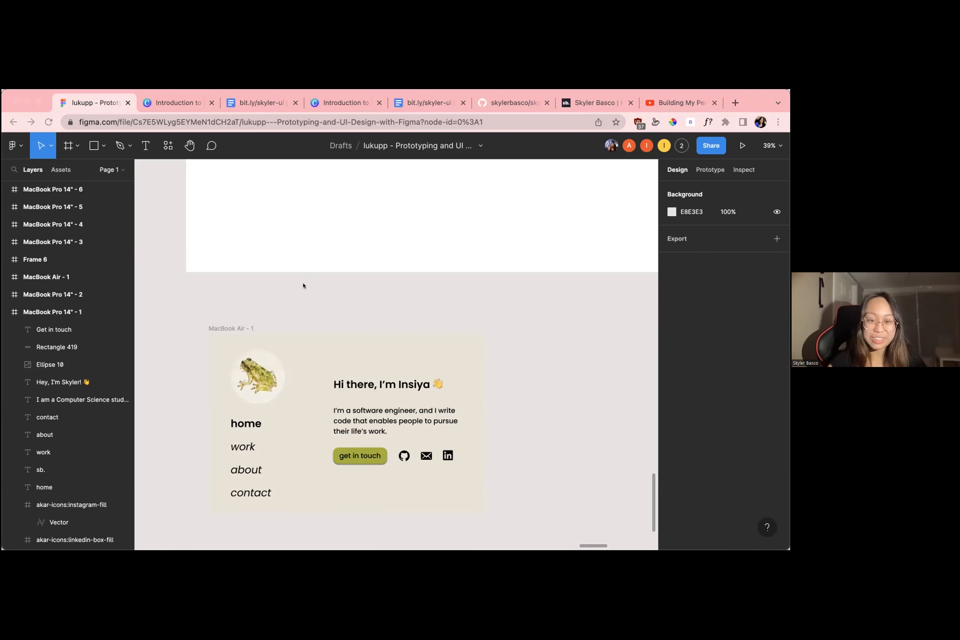
# Survey both rows of participant designs and view MacBook Air - 1 again beneath its name card
pyautogui.scroll(-10, 330, 279)
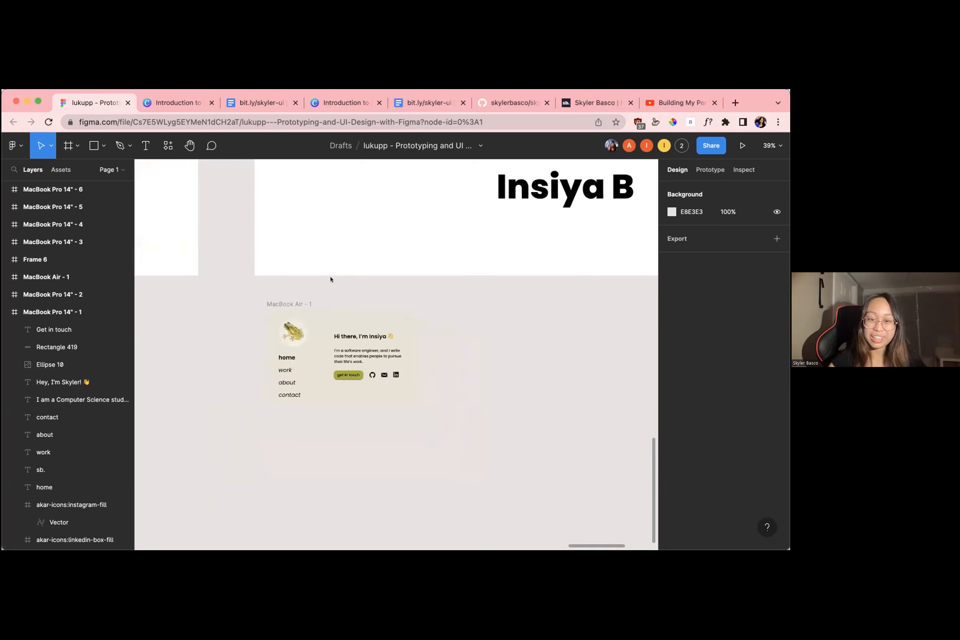
pyautogui.scroll(-2, 330, 279)
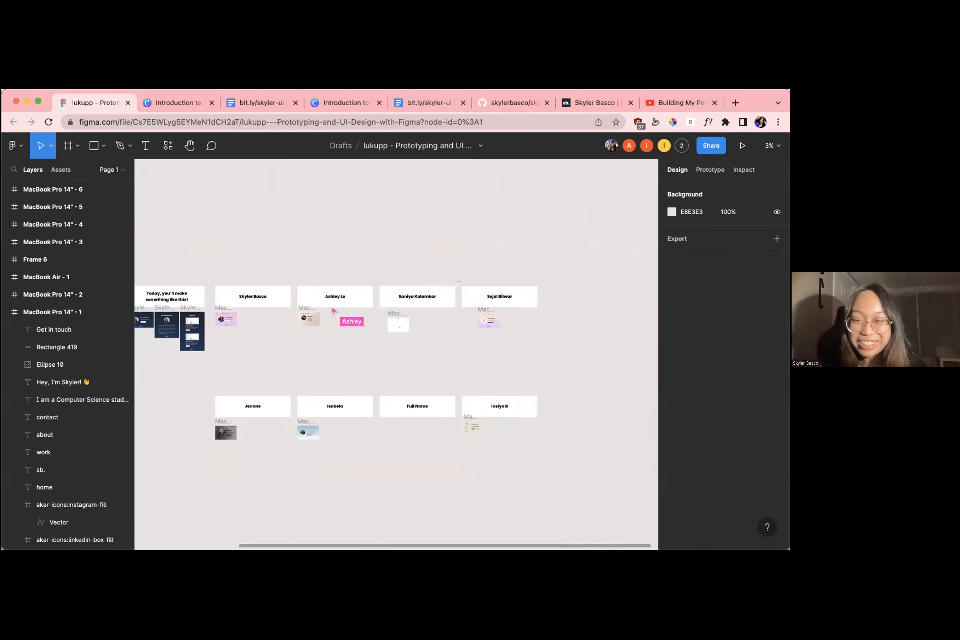
pyautogui.scroll(3, 471, 329)
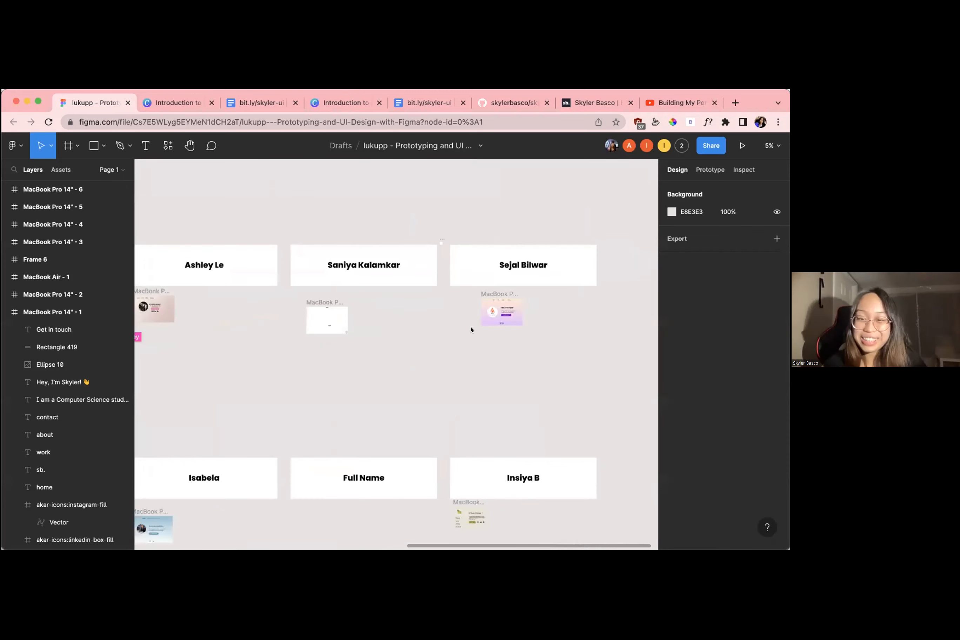
pyautogui.scroll(5, 478, 505)
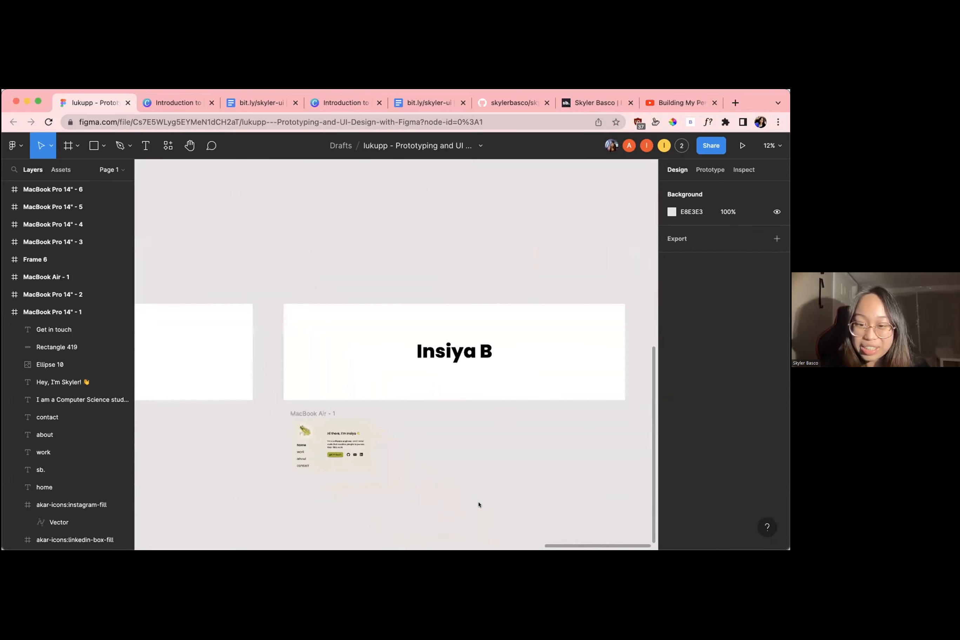
pyautogui.hscroll(1, 354, 420)
pyautogui.scroll(-1, 354, 420)
pyautogui.scroll(1, 353, 418)
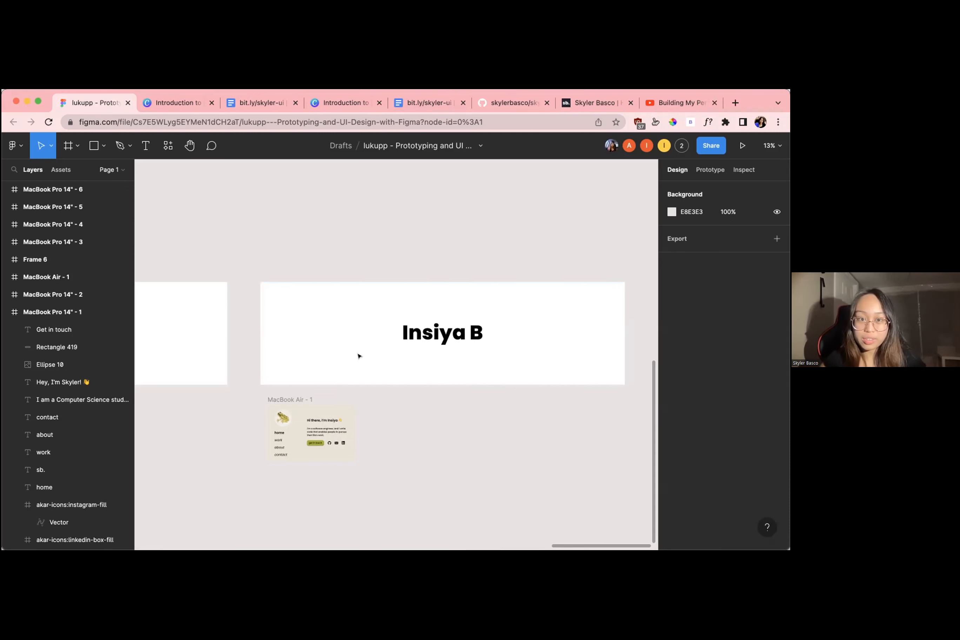
pyautogui.scroll(-3, 624, 244)
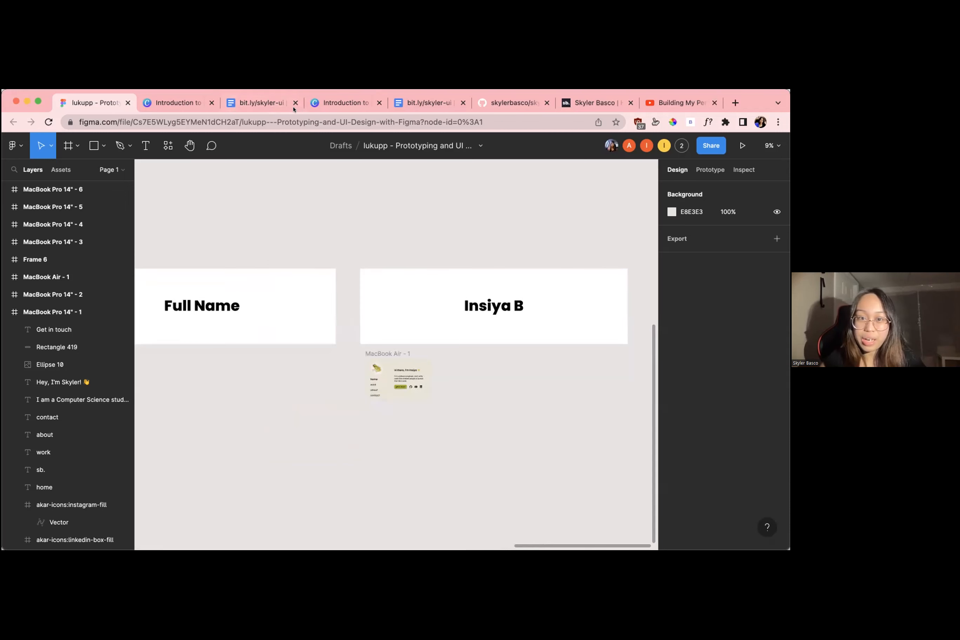
pyautogui.click(338, 515)
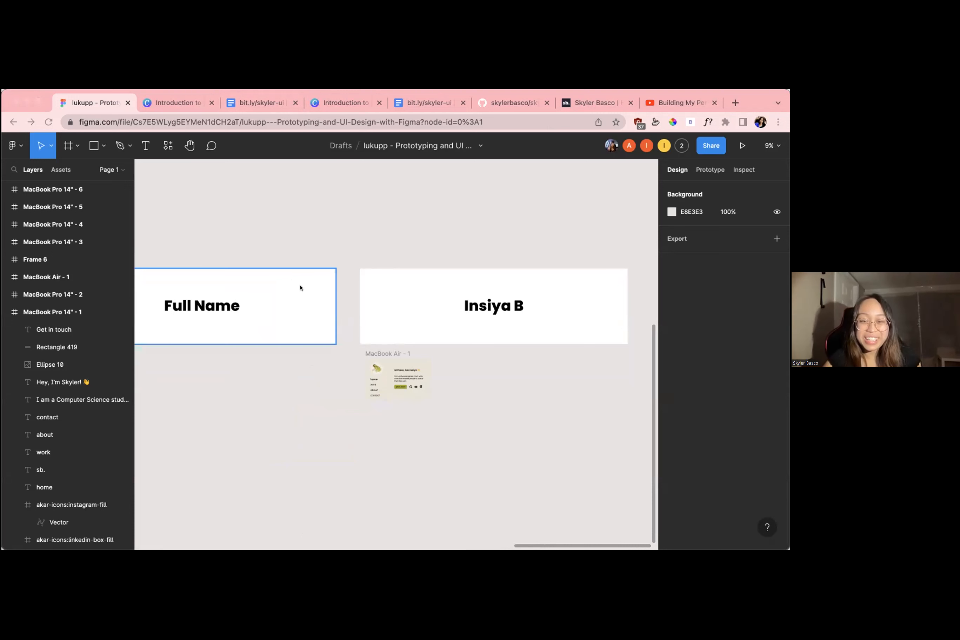
# Review the blue boba-themed MacBook Pro 14" - 5 home page up close and in context with the neighbouring designs
pyautogui.hscroll(-10, 365, 382)
pyautogui.hscroll(-5, 365, 383)
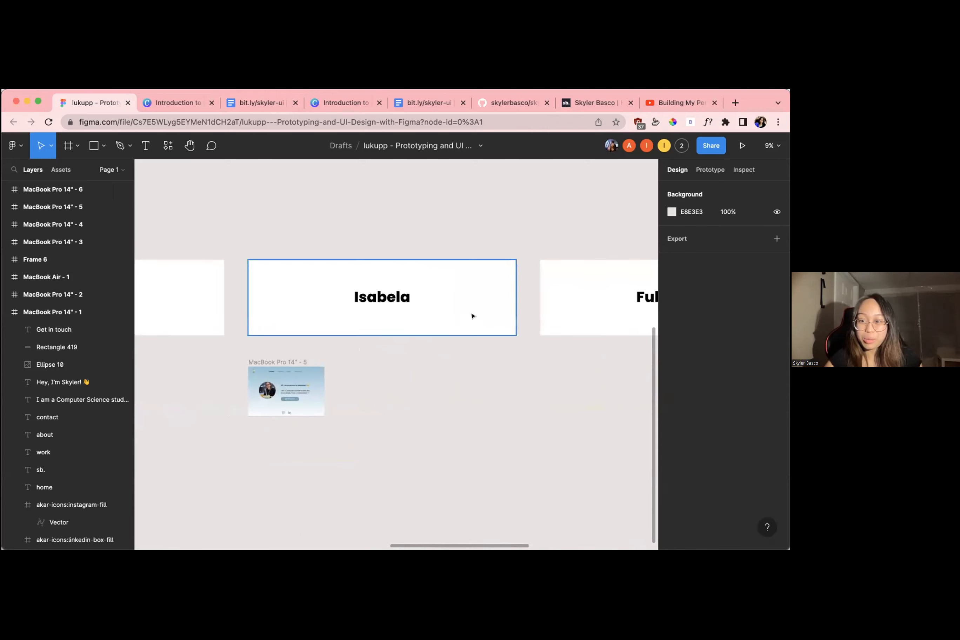
pyautogui.scroll(5, 276, 393)
pyautogui.keyDown('ctrl'); pyautogui.scroll(-5, 278, 391); pyautogui.keyUp('ctrl')
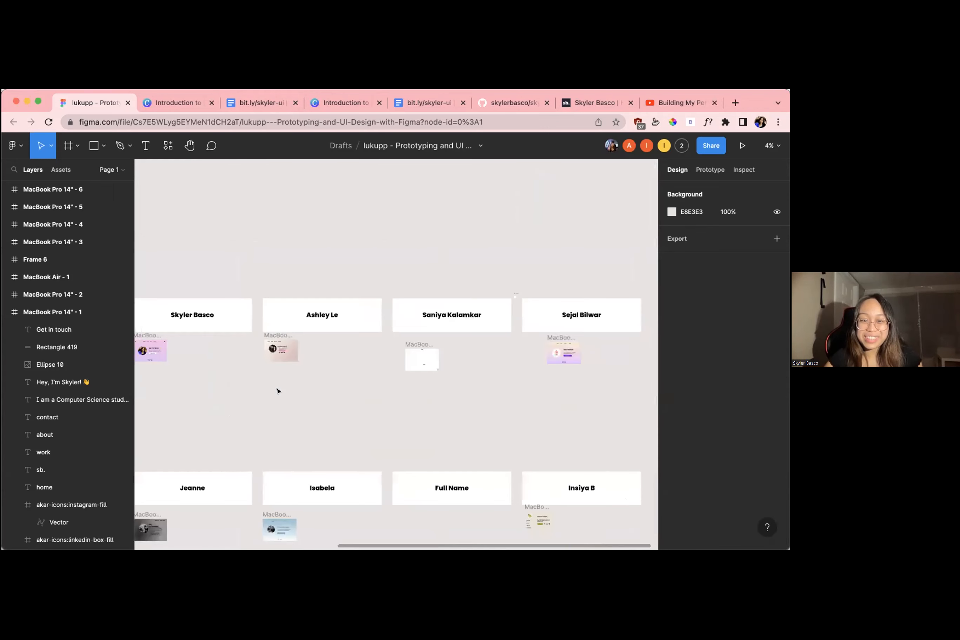
pyautogui.hscroll(-3, 277, 391)
pyautogui.keyDown('ctrl'); pyautogui.scroll(3, 277, 391); pyautogui.keyUp('ctrl')
pyautogui.hscroll(3, 382, 426)
pyautogui.keyDown('ctrl'); pyautogui.scroll(10, 382, 426); pyautogui.keyUp('ctrl')
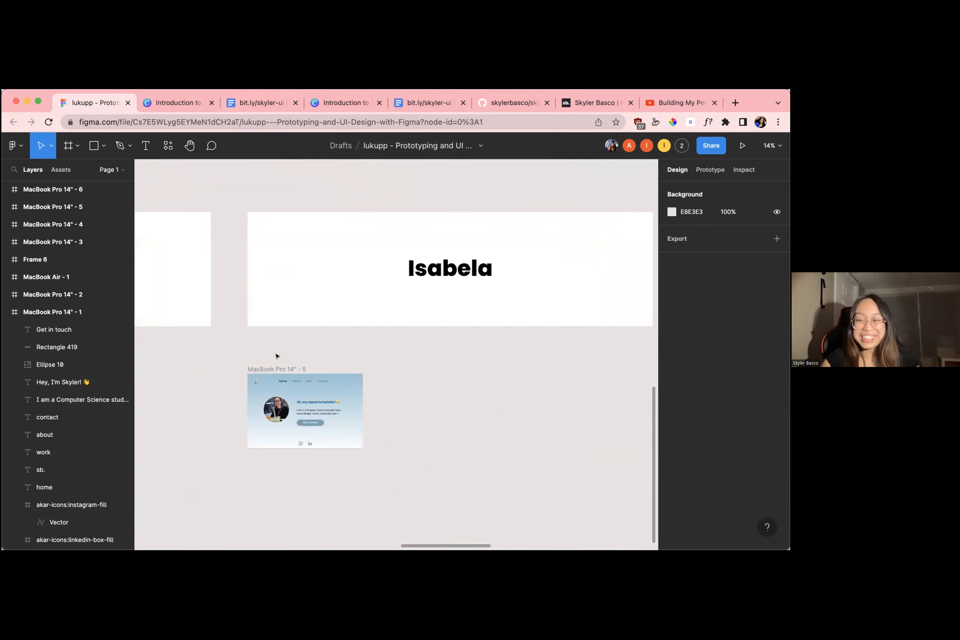
pyautogui.keyDown('ctrl'); pyautogui.scroll(5, 275, 358); pyautogui.keyUp('ctrl')
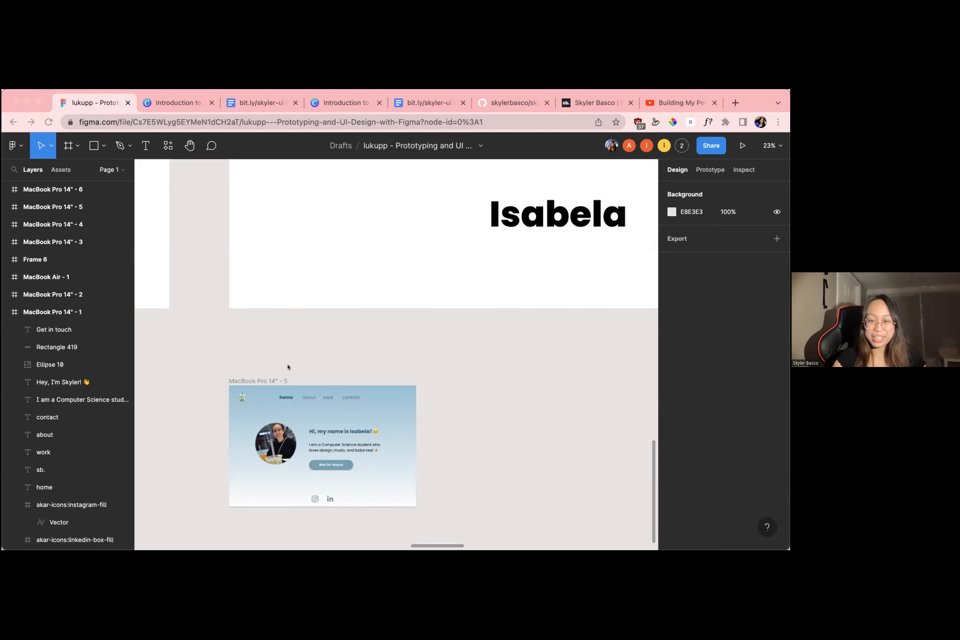
pyautogui.scroll(-5, 304, 330)
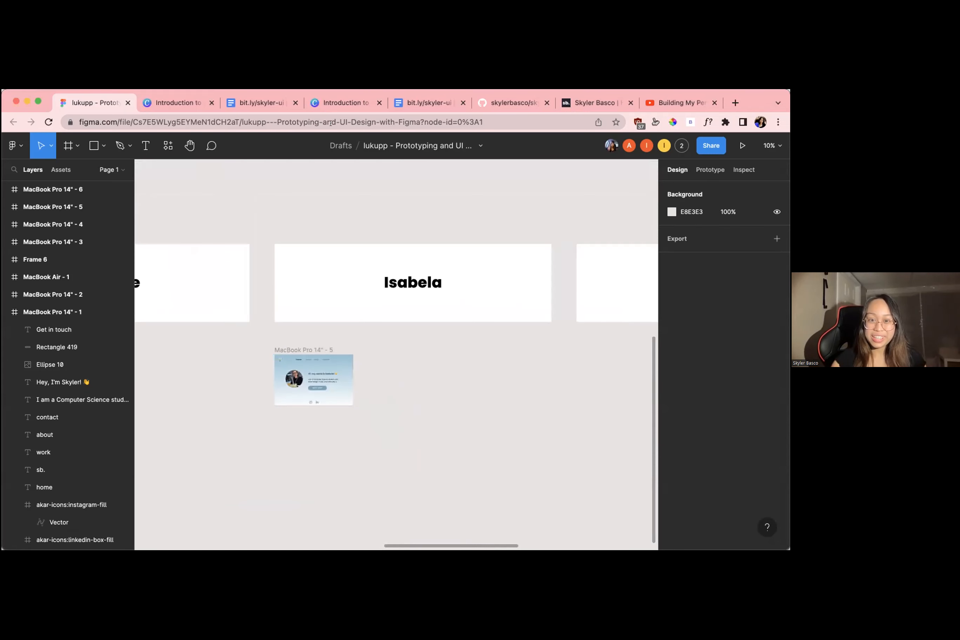
pyautogui.press('super+Tab')
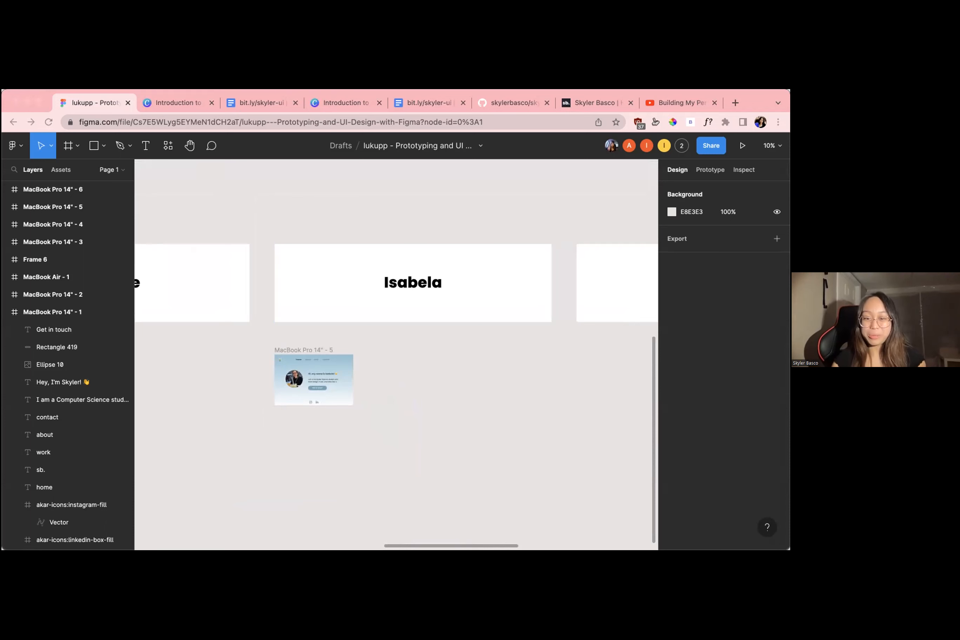